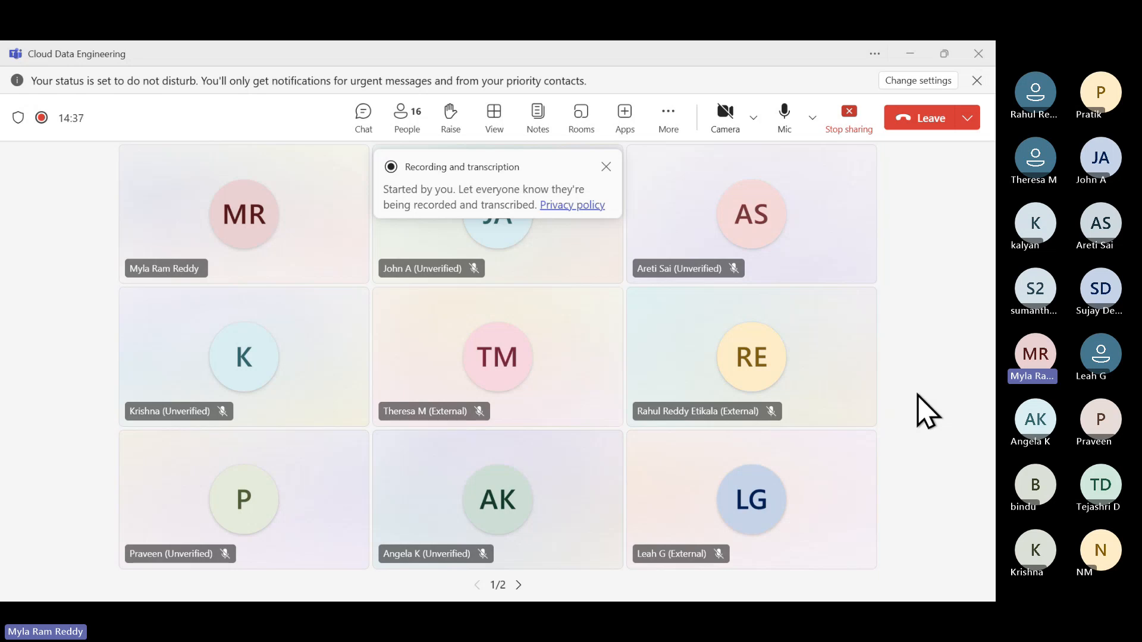
# Open Notepad++ and bring its window to the front
pyautogui.hotkey('alt', 'Tab')
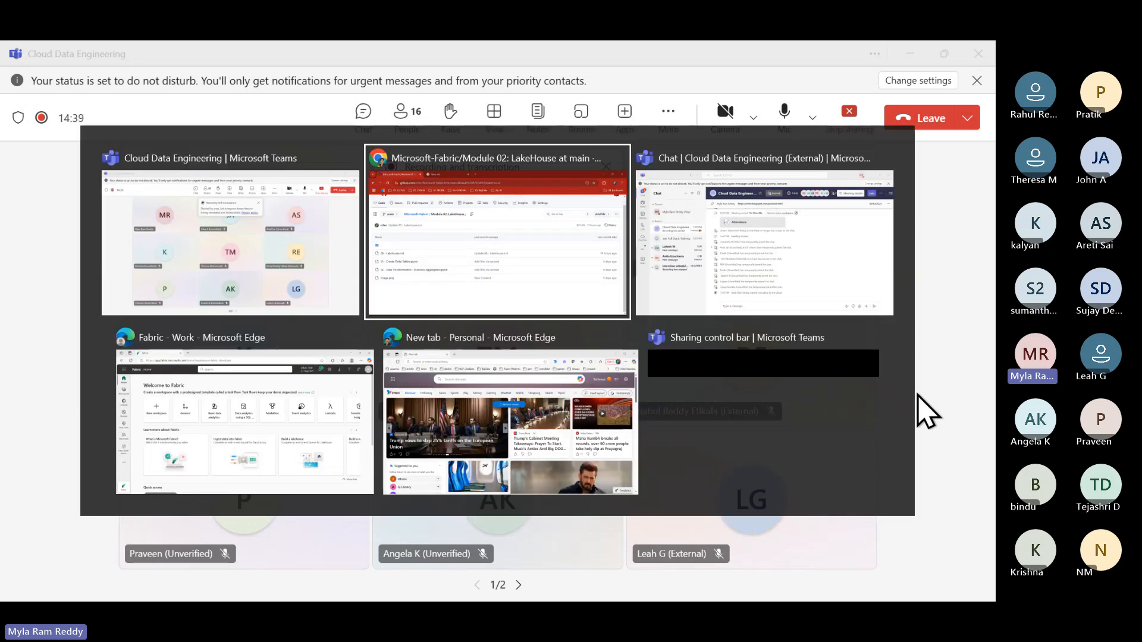
pyautogui.press('super')
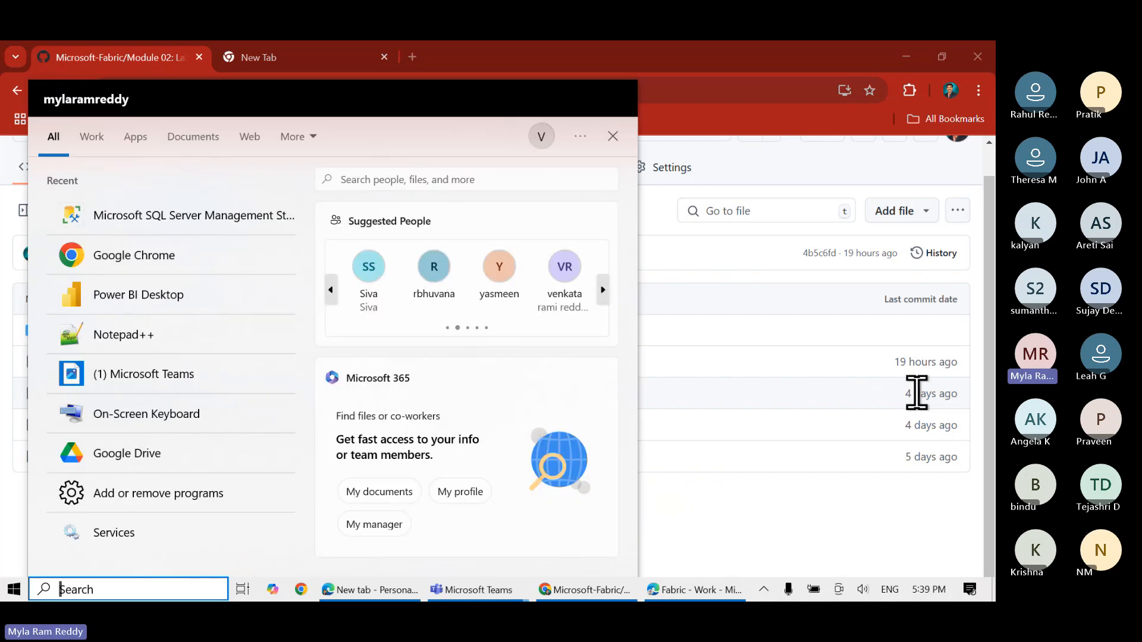
pyautogui.click(247, 335)
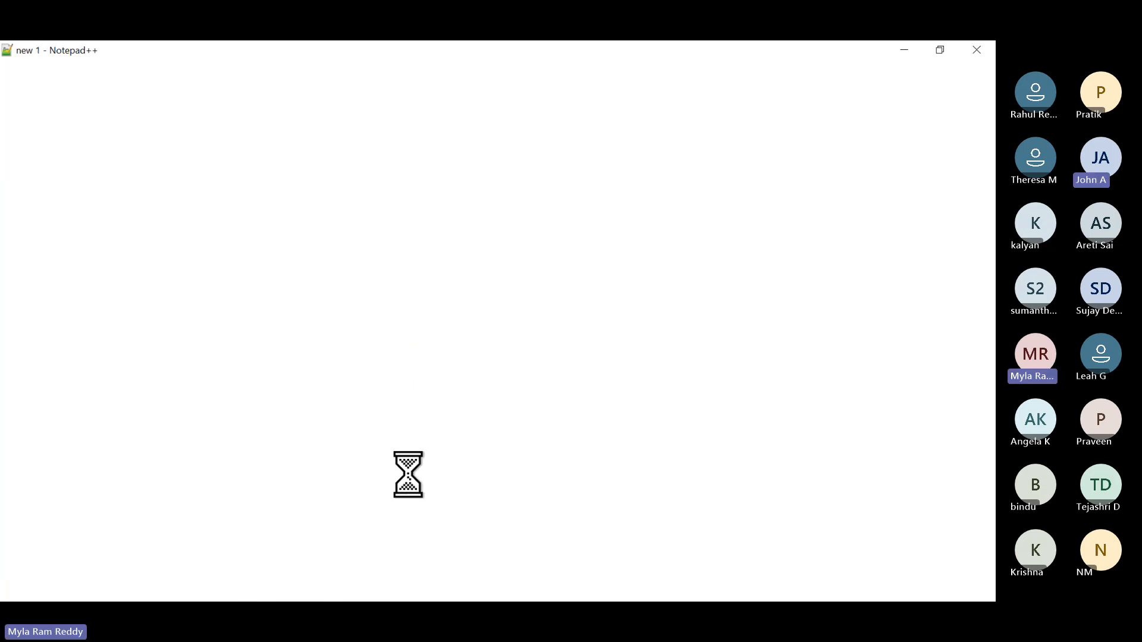
pyautogui.hotkey('alt', 'Tab')
pyautogui.hotkey('alt', 'Tab')
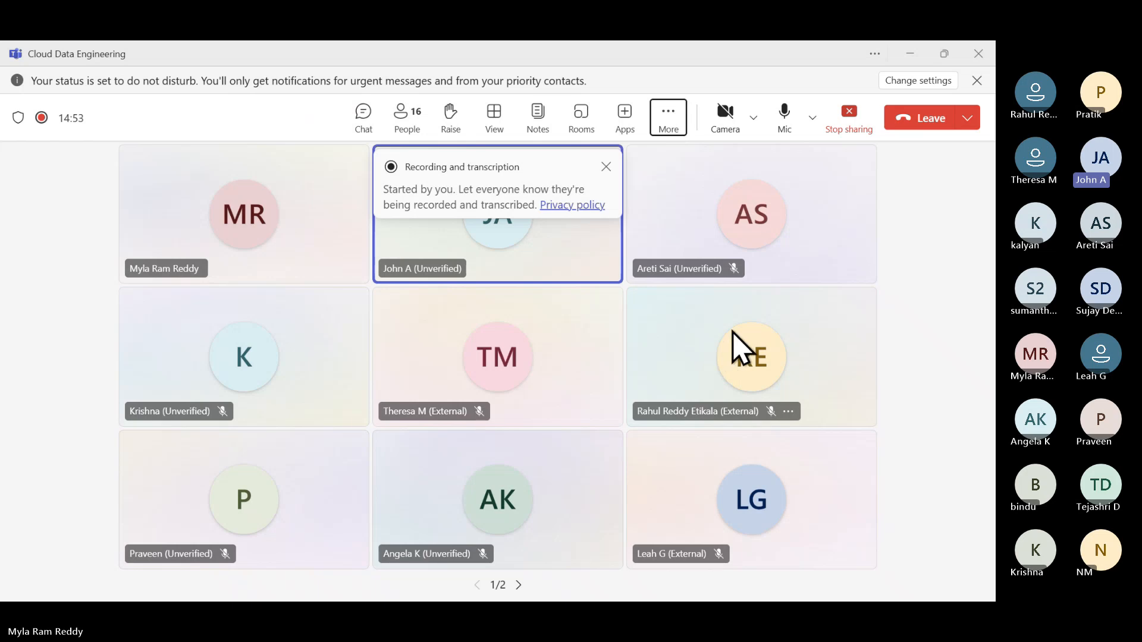
pyautogui.hotkey('alt', 'Tab')
pyautogui.click(395, 483)
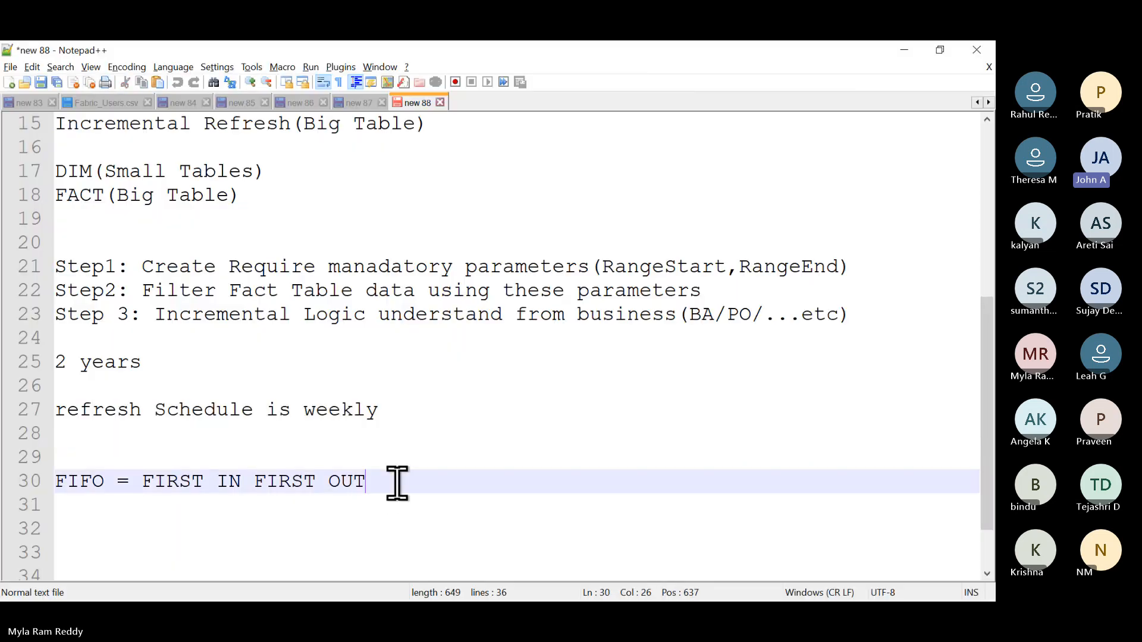
# Bring up the new 85 note with today's steps and place the cursor on empty line 54
pyautogui.click(357, 103)
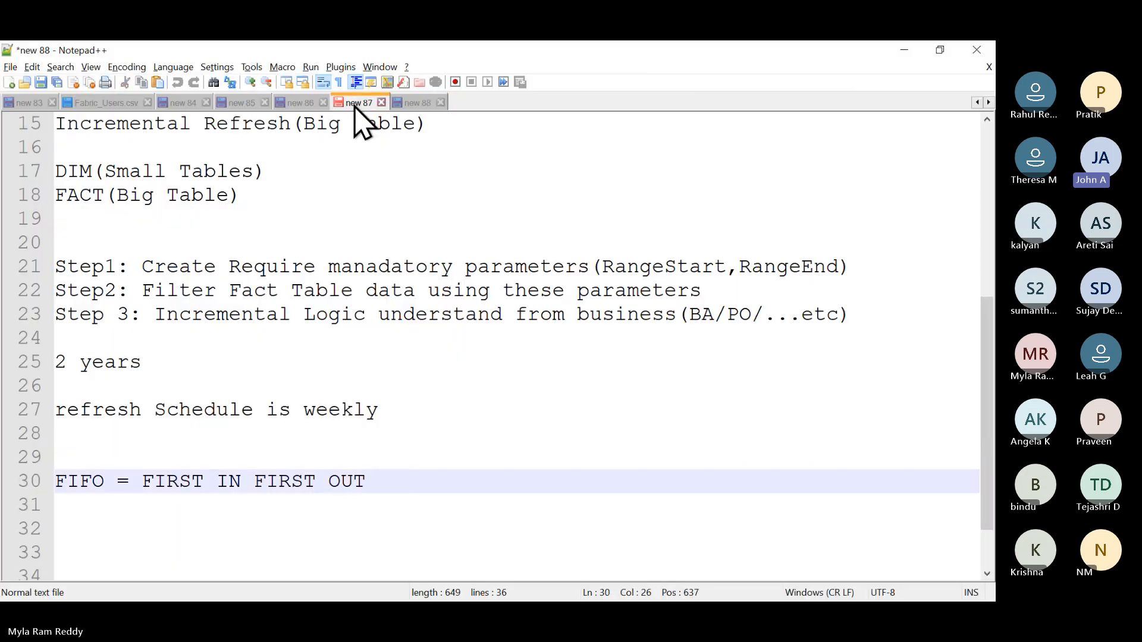
pyautogui.click(301, 106)
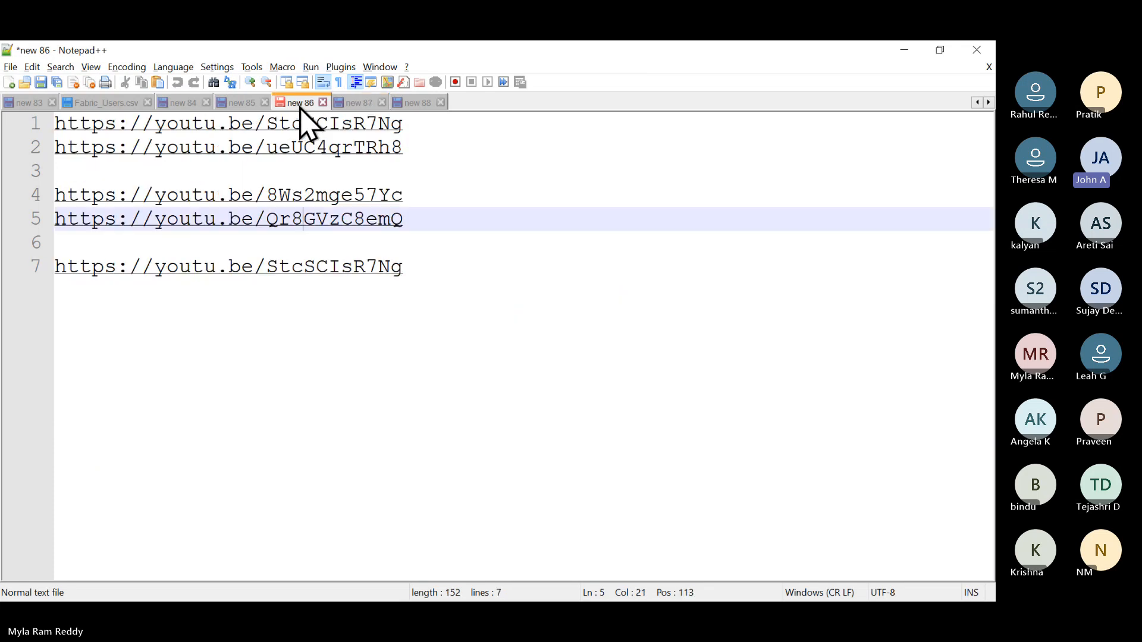
pyautogui.click(244, 102)
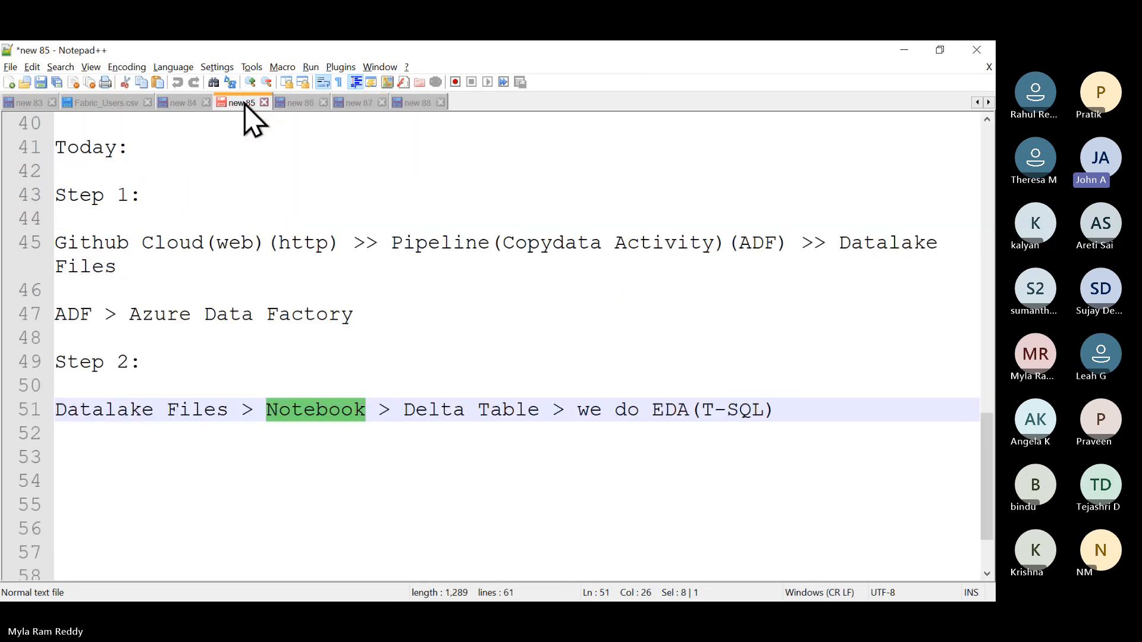
pyautogui.click(345, 476)
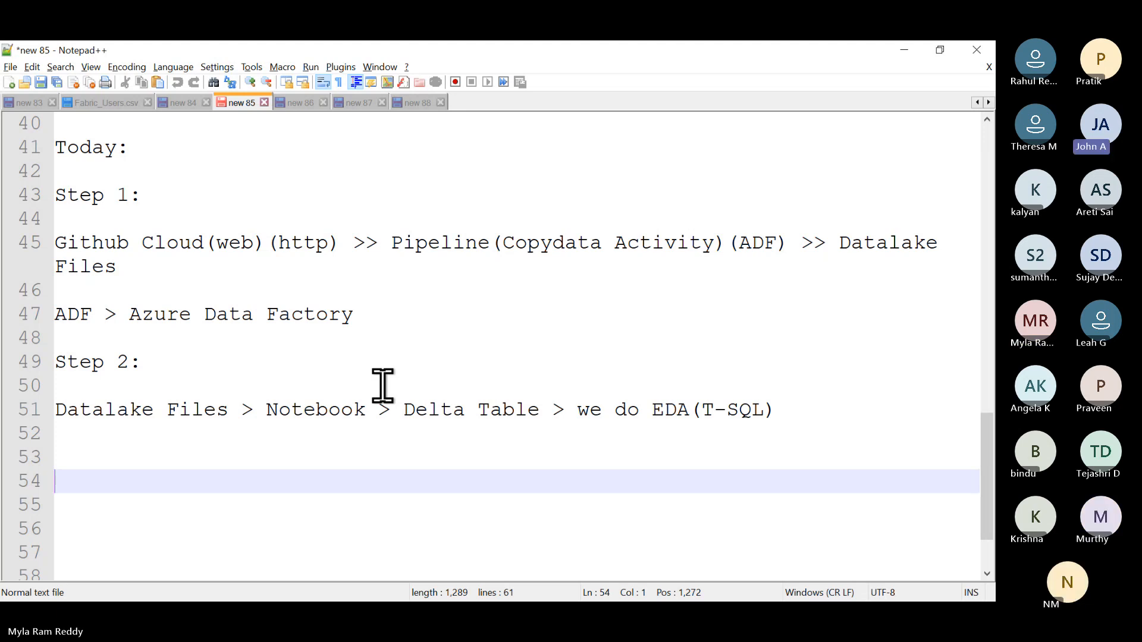
# Switch to Fabric in Edge, opening the notebook 01 - Create Delta Tables (1) from rritec-fabric-demo-workspace with its lakehouses listed
pyautogui.hotkey('alt', 'Tab')
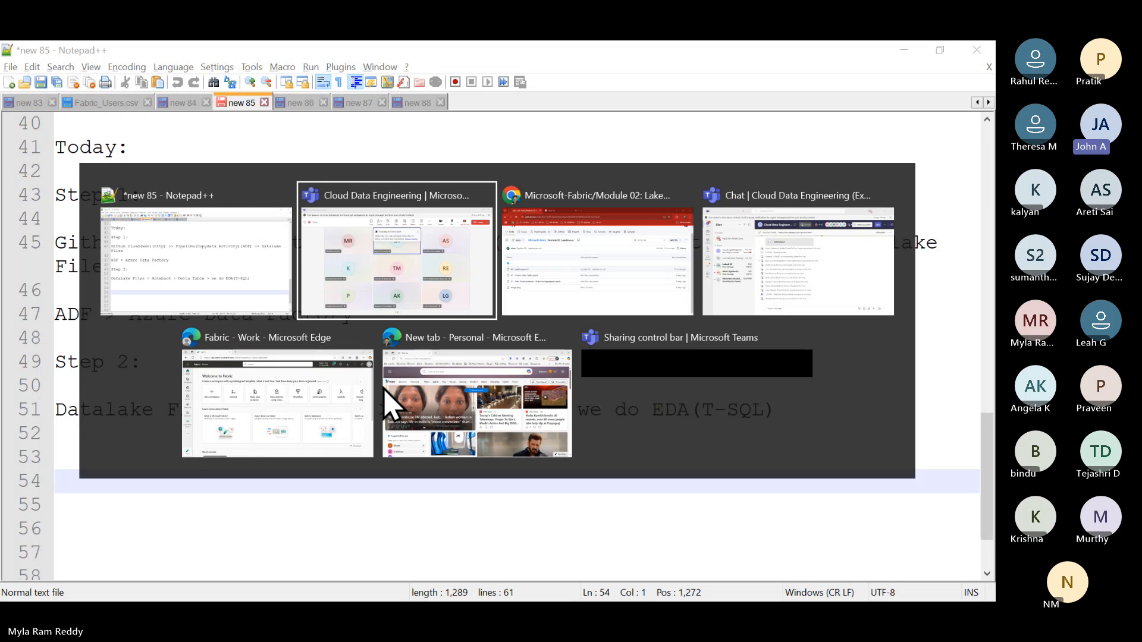
pyautogui.hotkey('alt', 'Tab')
pyautogui.hotkey('alt', 'Tab')
pyautogui.hotkey('alt', 'Tab')
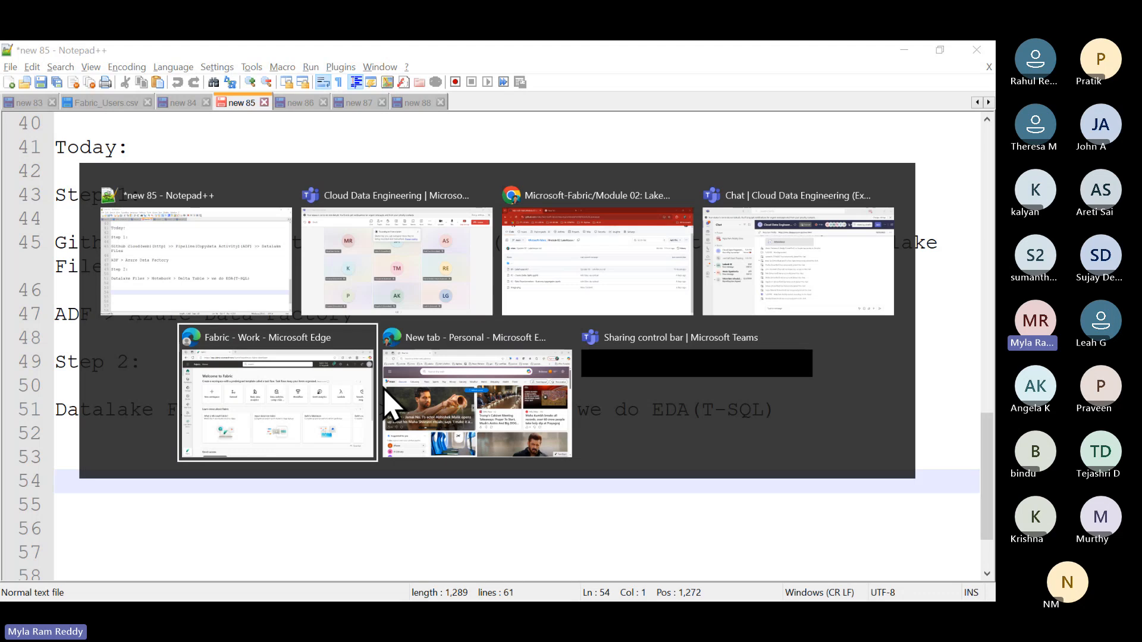
pyautogui.press('alt')
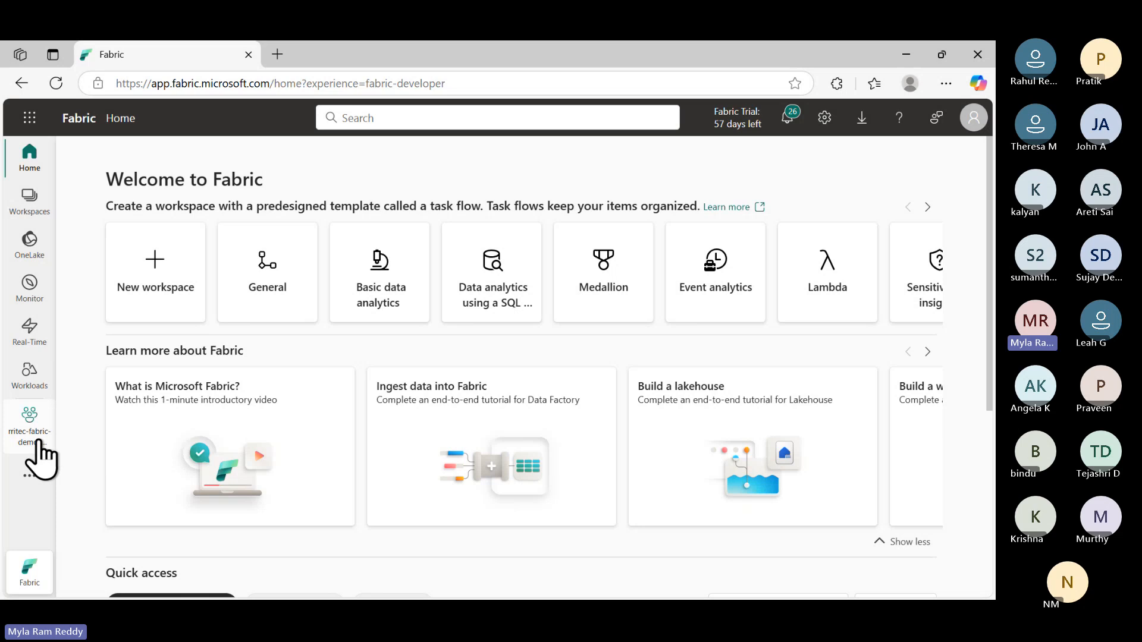
pyautogui.click(40, 443)
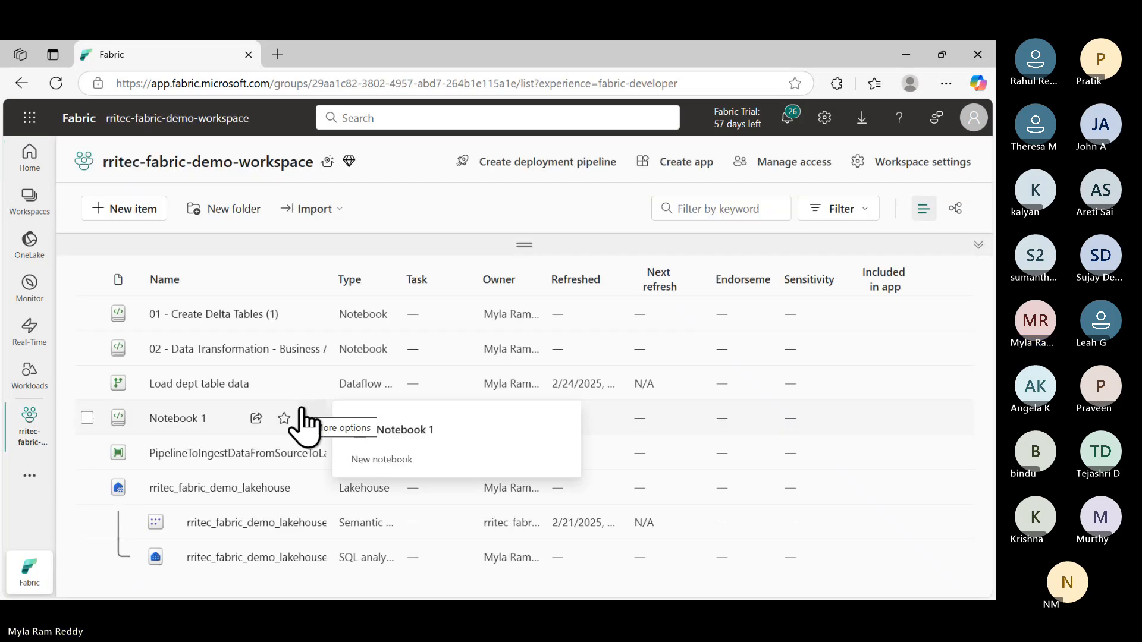
pyautogui.click(219, 324)
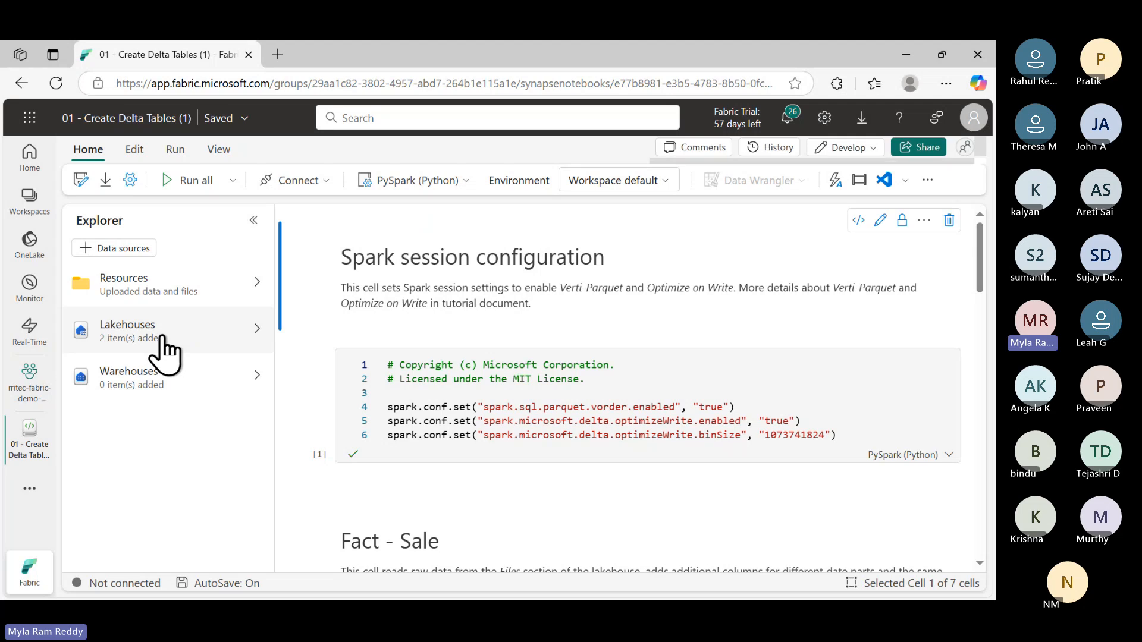
pyautogui.click(165, 353)
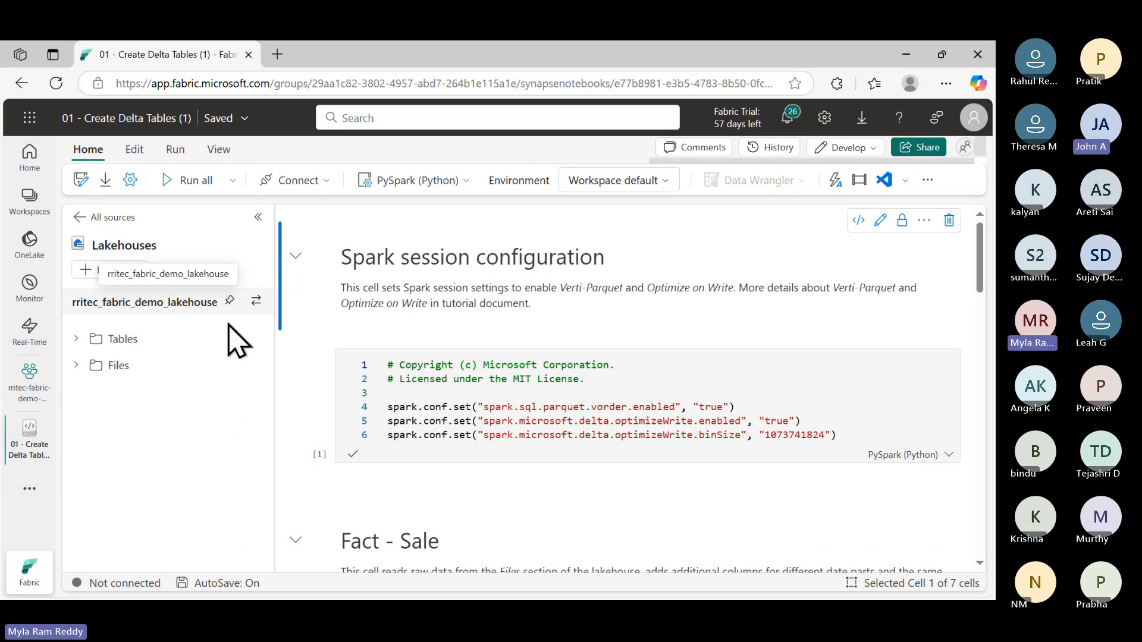
# Delete the Fact - Sale code cell that creates the dbo database
pyautogui.click(461, 393)
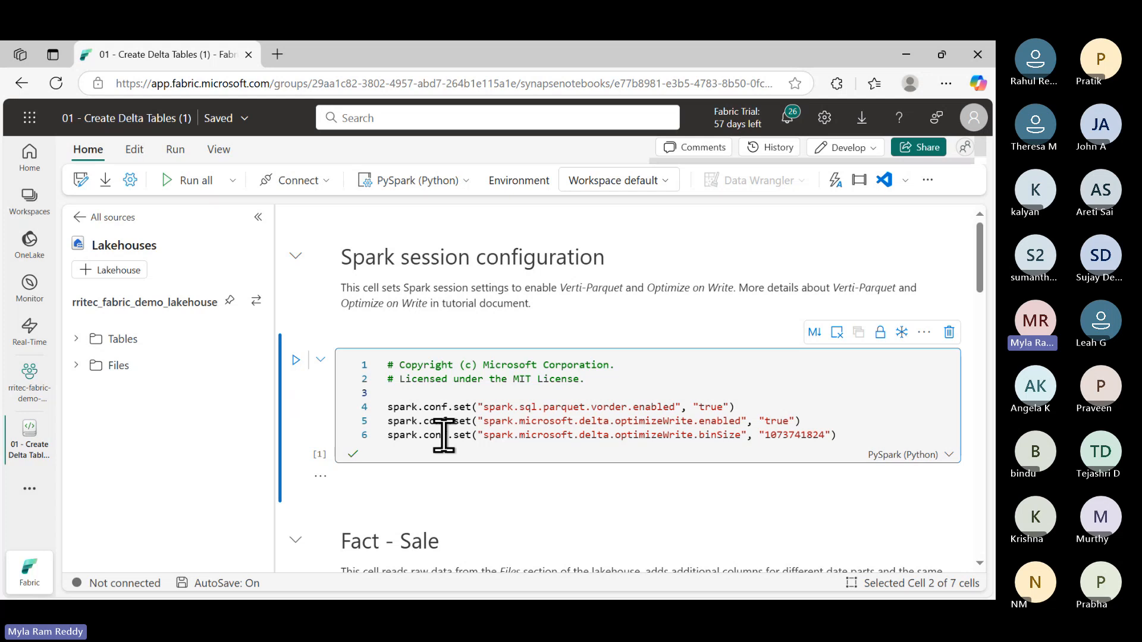
pyautogui.scroll(-3, 443, 438)
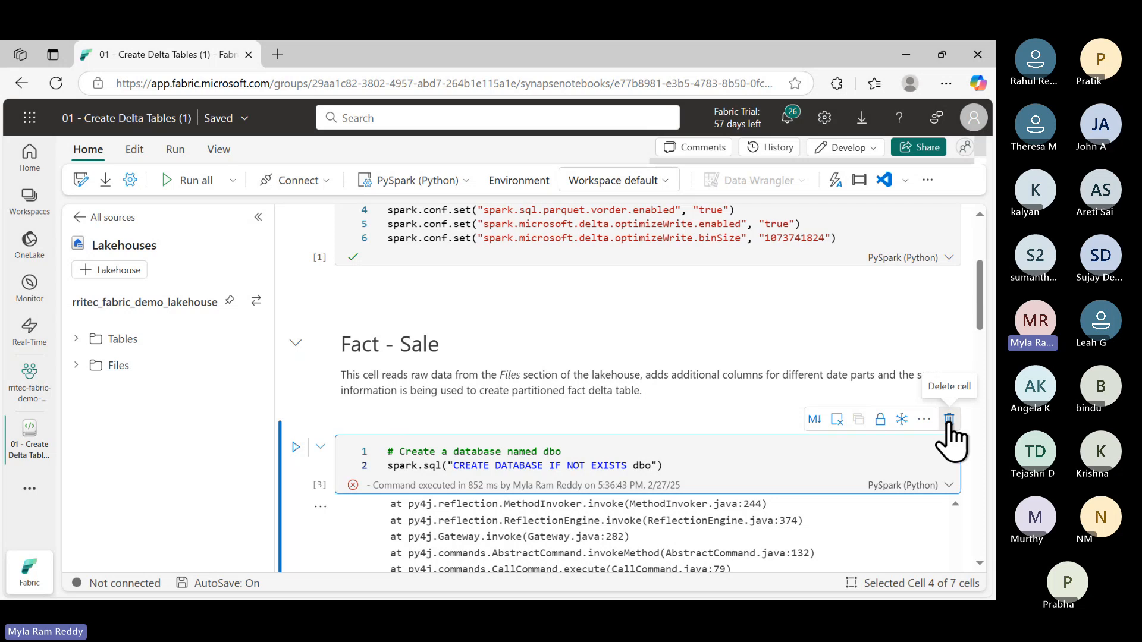
pyautogui.click(950, 420)
# Bring up the Dimensions code and expand the lakehouse Files down to parquet/full, widening the explorer to fit the folder names
pyautogui.scroll(-2, 764, 452)
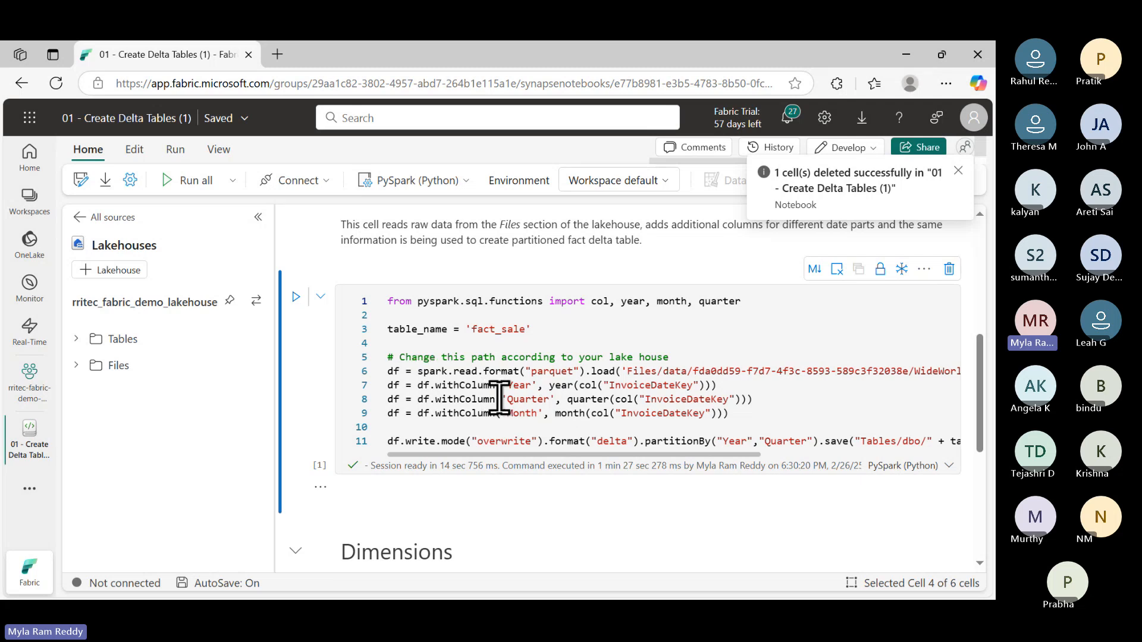
pyautogui.scroll(-1, 554, 407)
pyautogui.scroll(-5, 551, 415)
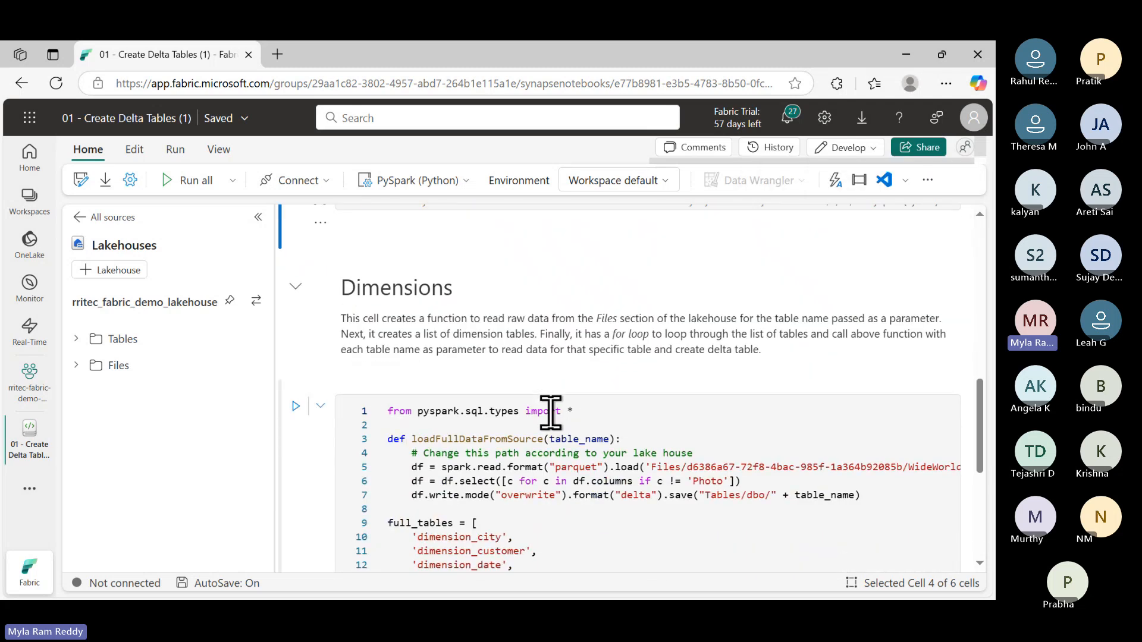
pyautogui.scroll(-1, 551, 415)
pyautogui.scroll(-1, 551, 414)
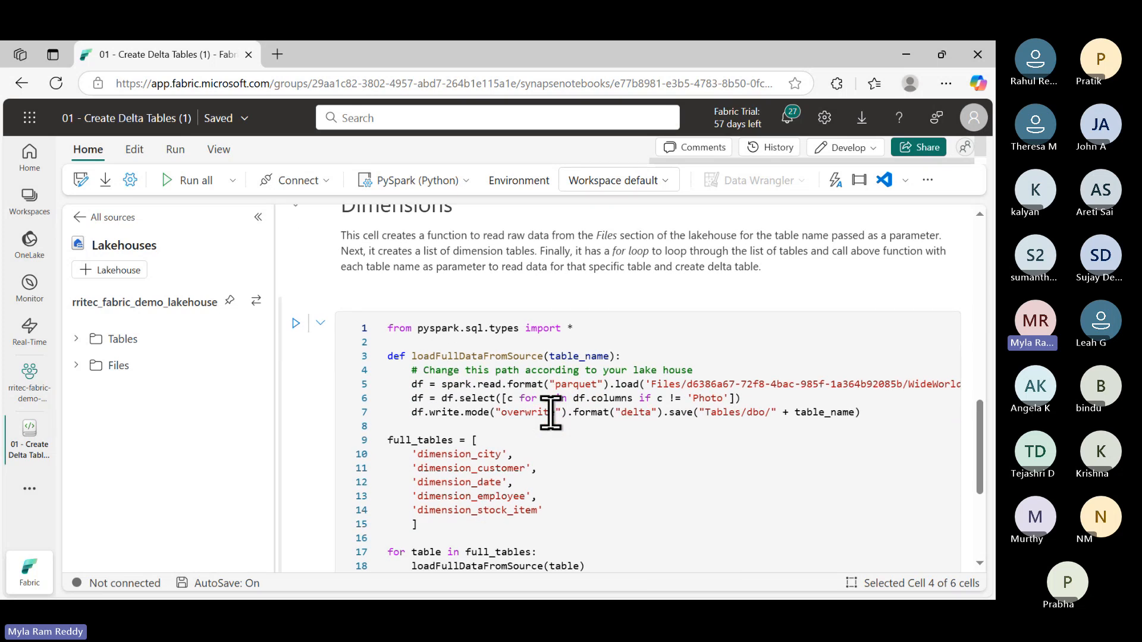
pyautogui.click(75, 366)
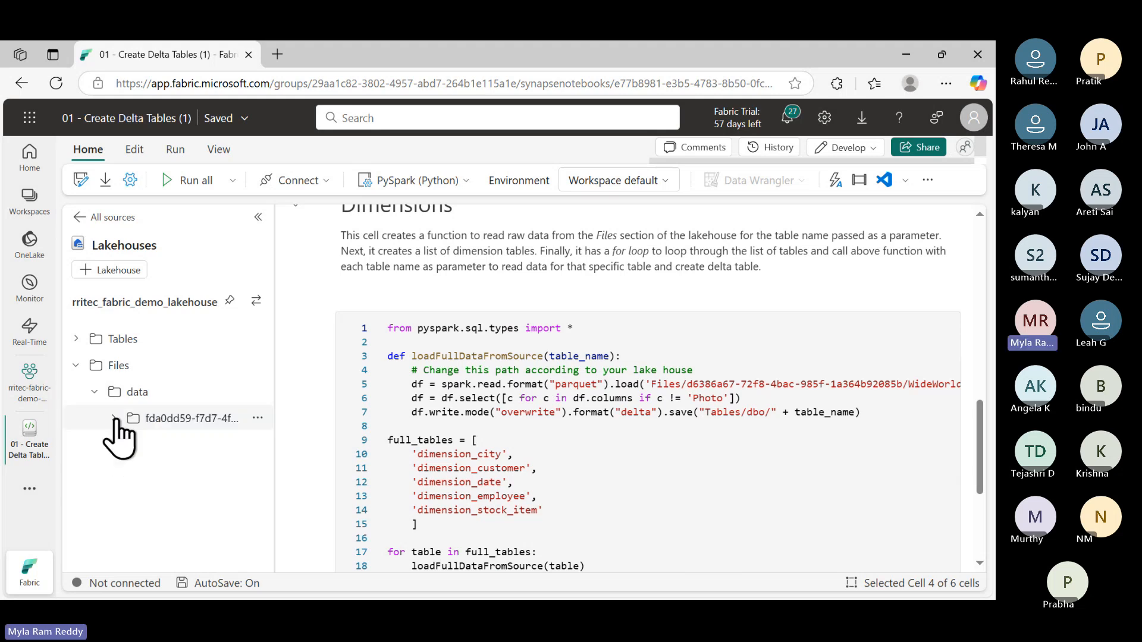
pyautogui.click(113, 418)
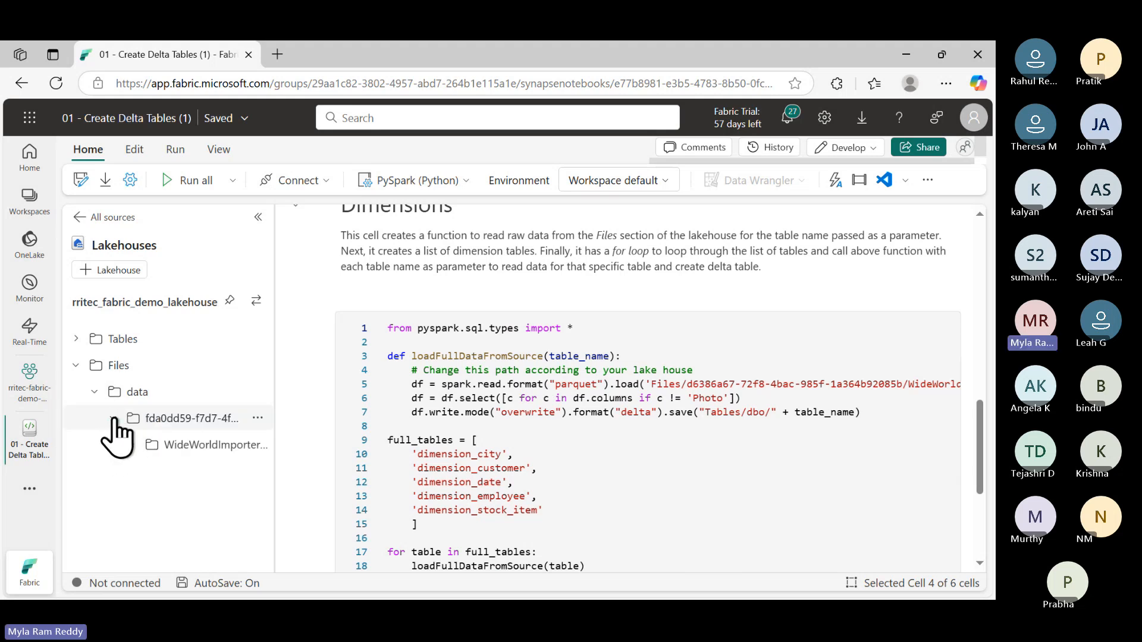
pyautogui.click(131, 445)
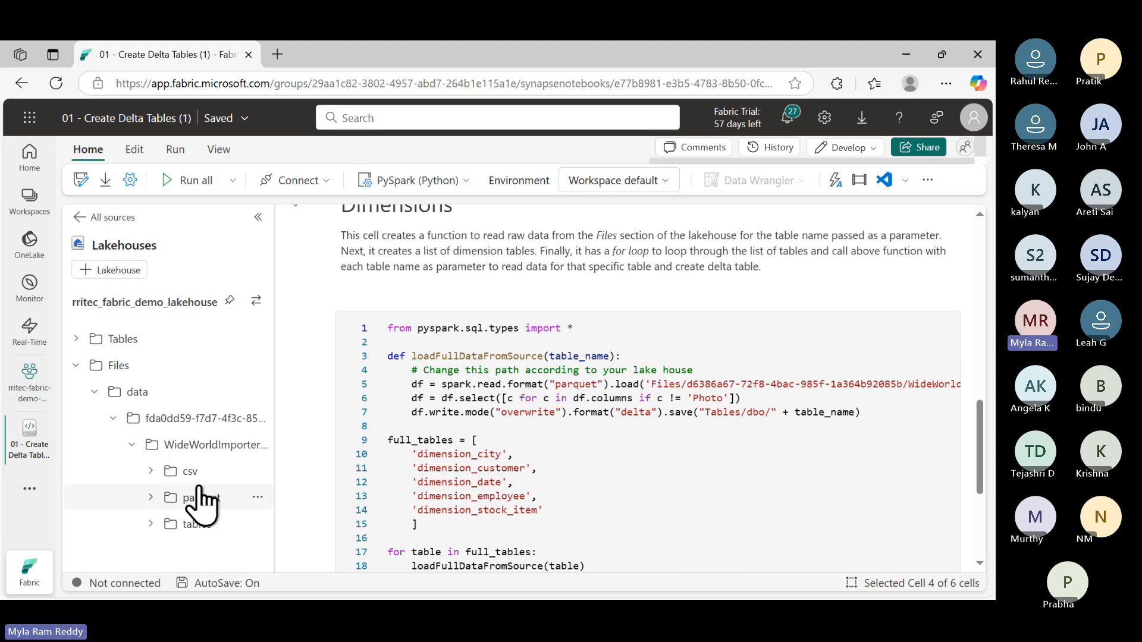
pyautogui.click(150, 497)
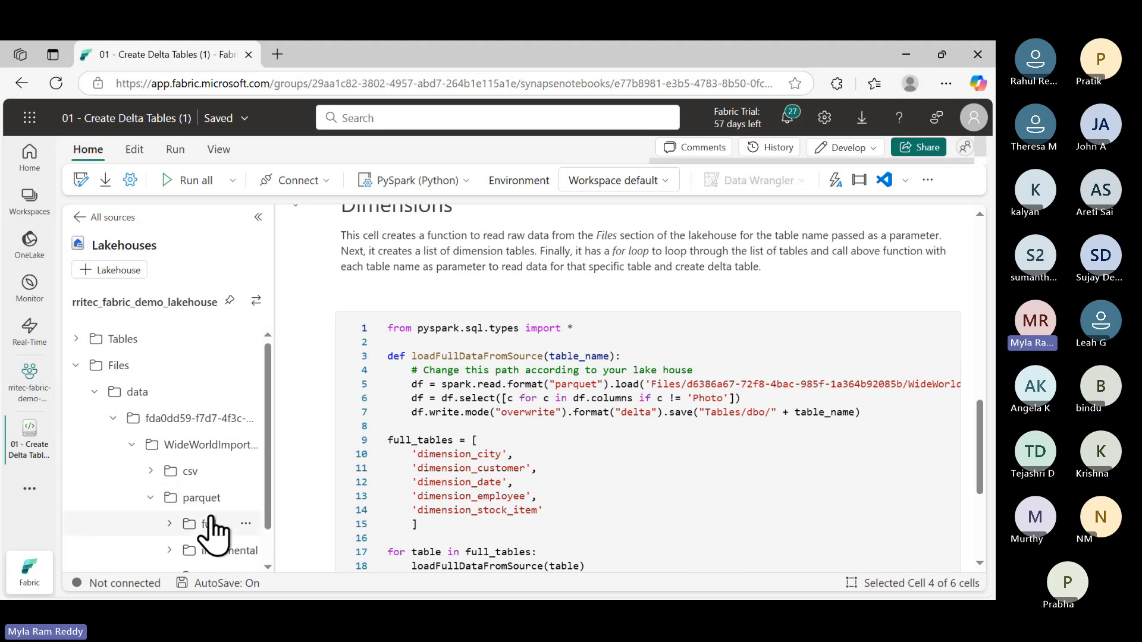
pyautogui.scroll(-1, 208, 527)
pyautogui.click(169, 484)
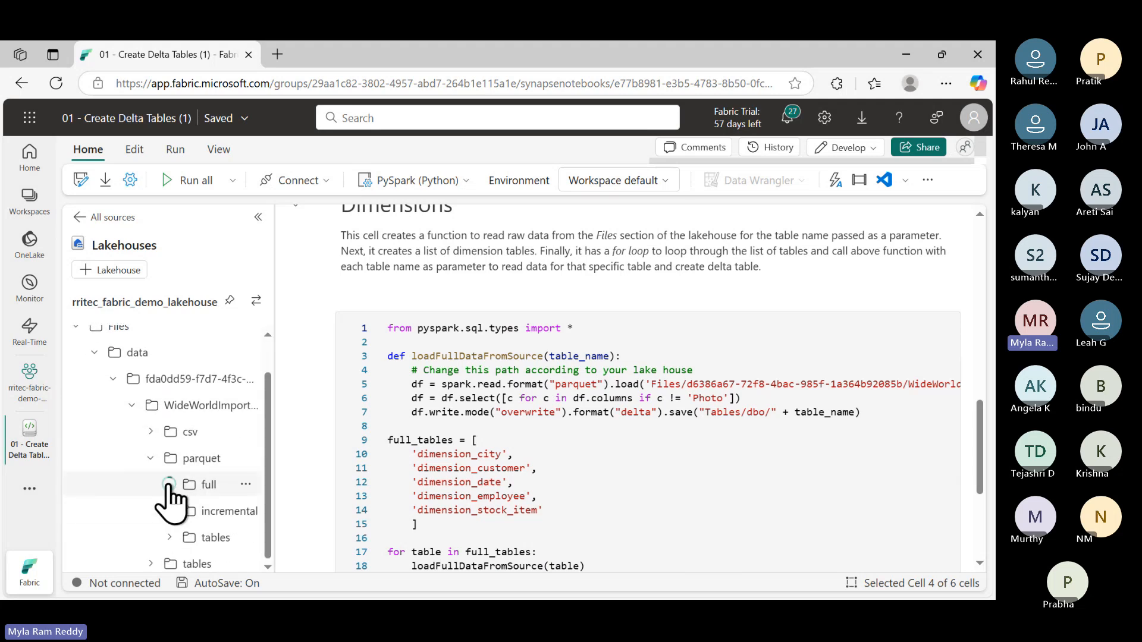
pyautogui.scroll(-3, 224, 521)
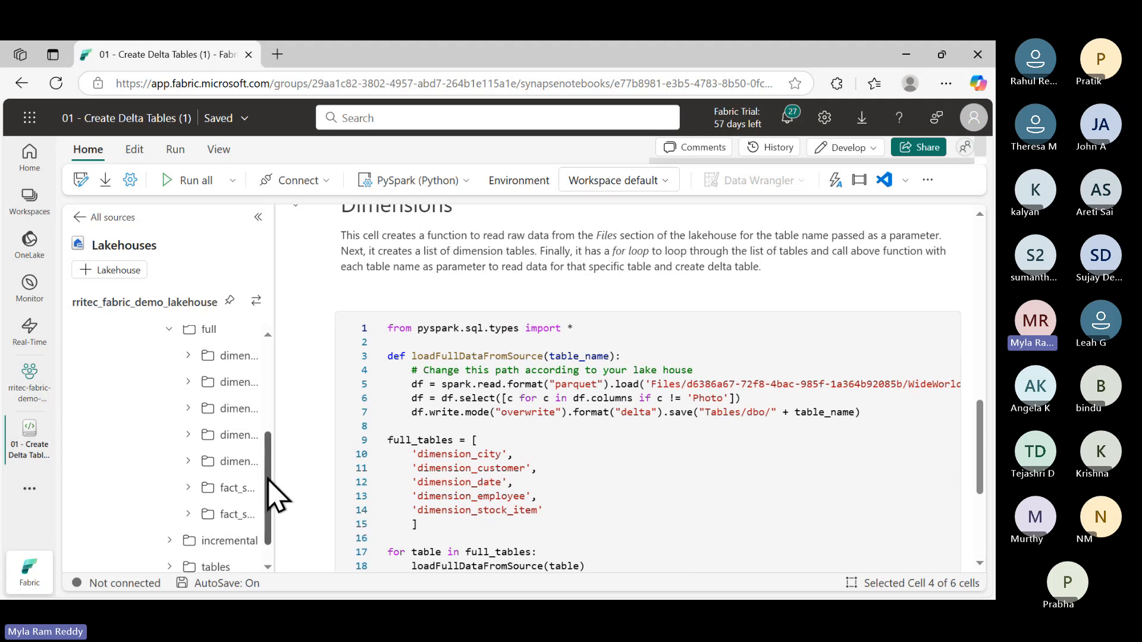
pyautogui.moveTo(273, 473); pyautogui.dragTo(346, 478)
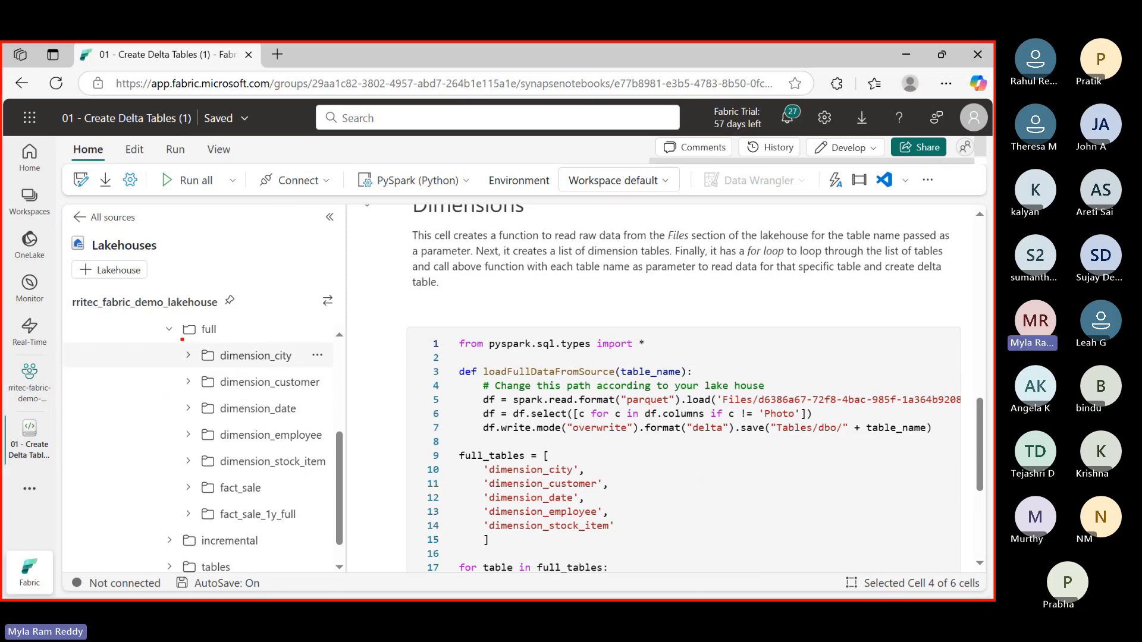
# List the files inside the dimension_city, dimension_customer and dimension_date folders in turn
pyautogui.click(188, 356)
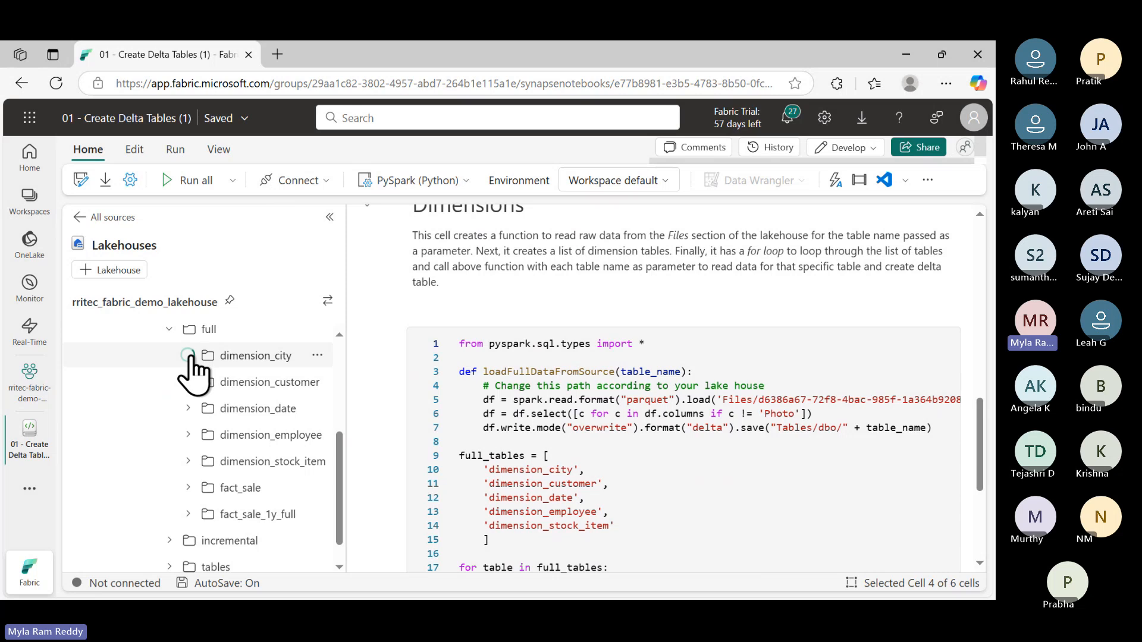
pyautogui.click(234, 363)
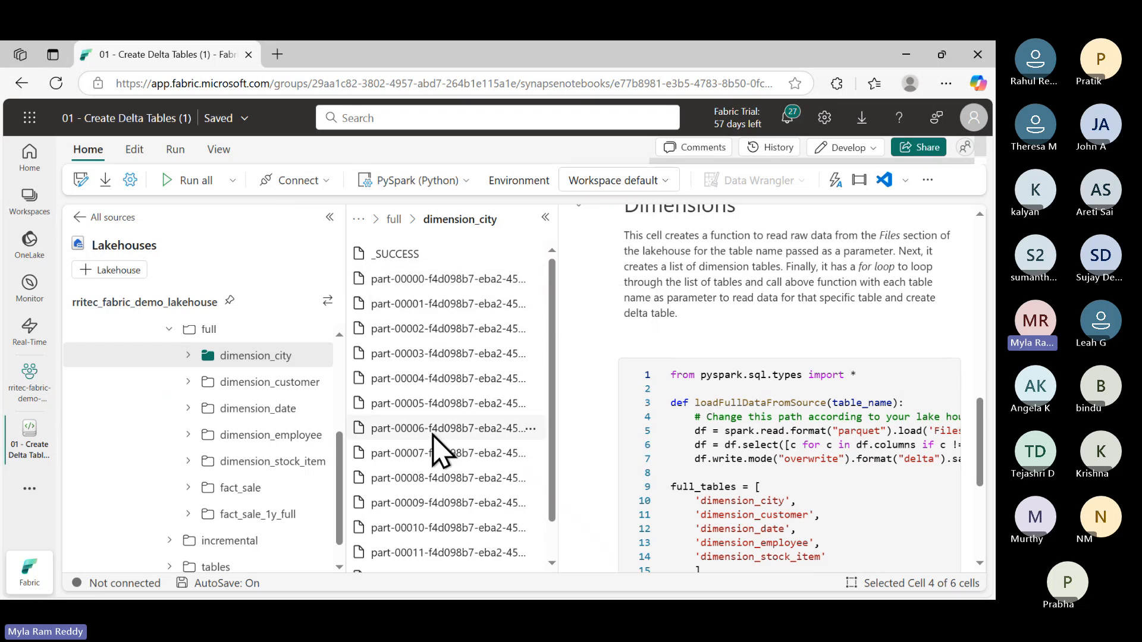
pyautogui.click(284, 384)
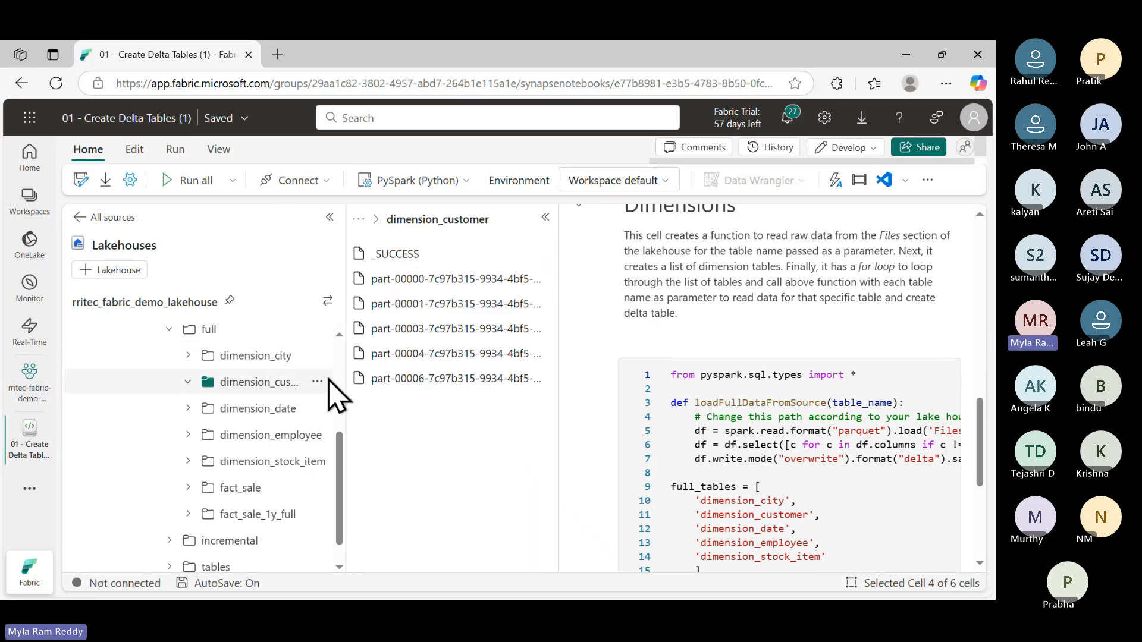
pyautogui.click(273, 416)
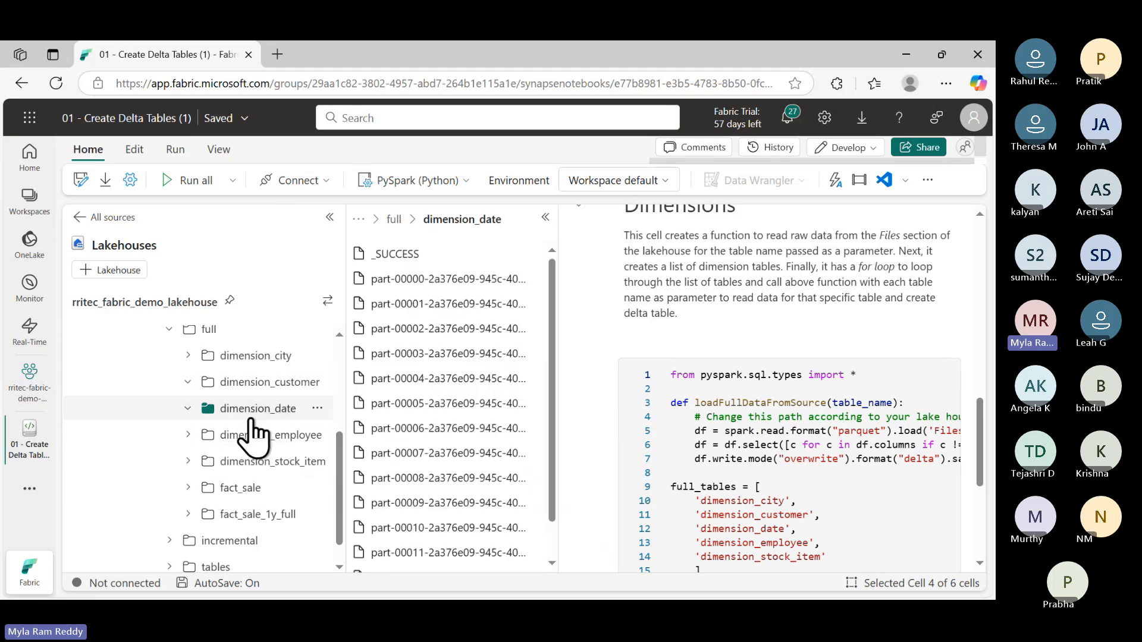
# Draw red on-screen rectangles around the five dimension folders under full and around the full_tables list in the Dimensions code
pyautogui.hotkey('ctrl', '2')
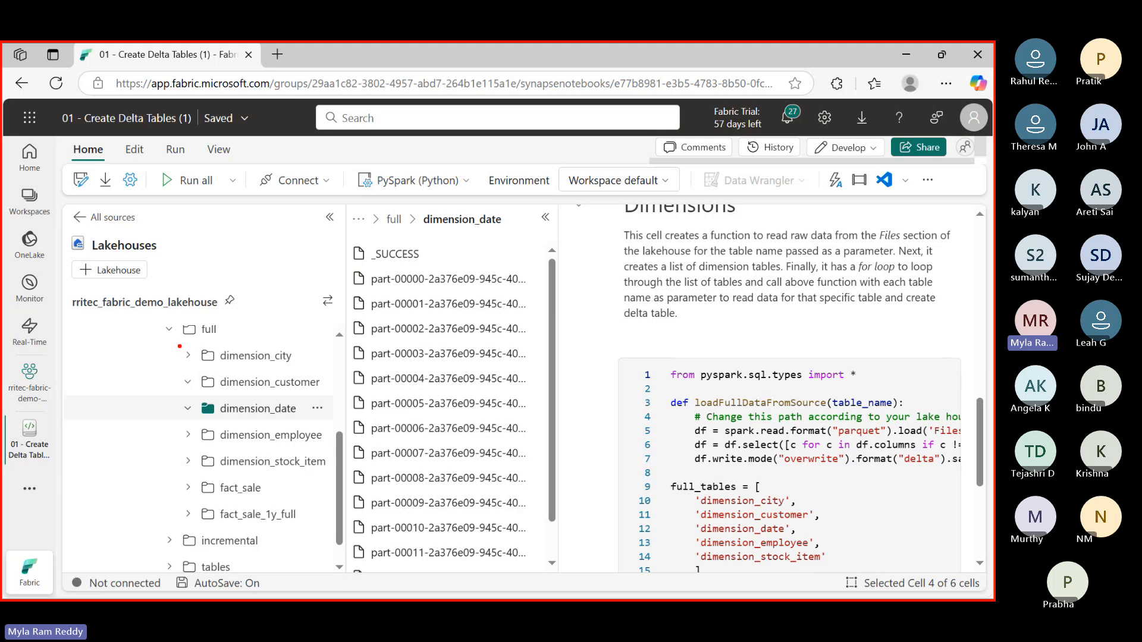
pyautogui.moveTo(179, 347)
pyautogui.mouseDown()
pyautogui.moveTo(178, 476)
pyautogui.moveTo(314, 464)
pyautogui.moveTo(315, 347)
pyautogui.mouseUp()
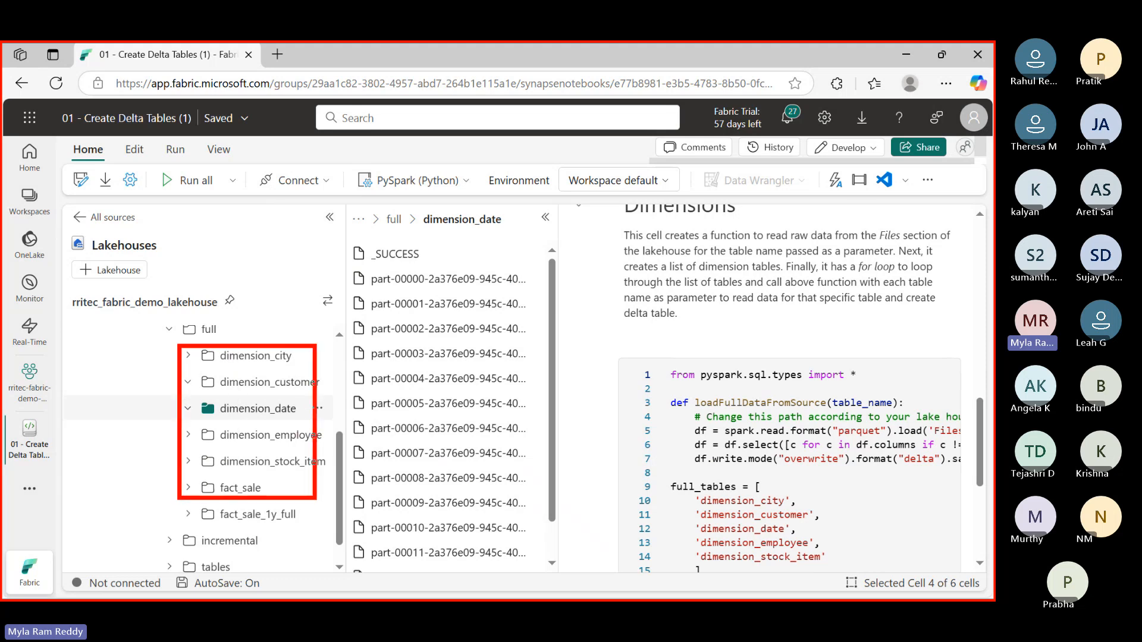
pyautogui.moveTo(315, 498); pyautogui.dragTo(343, 471)
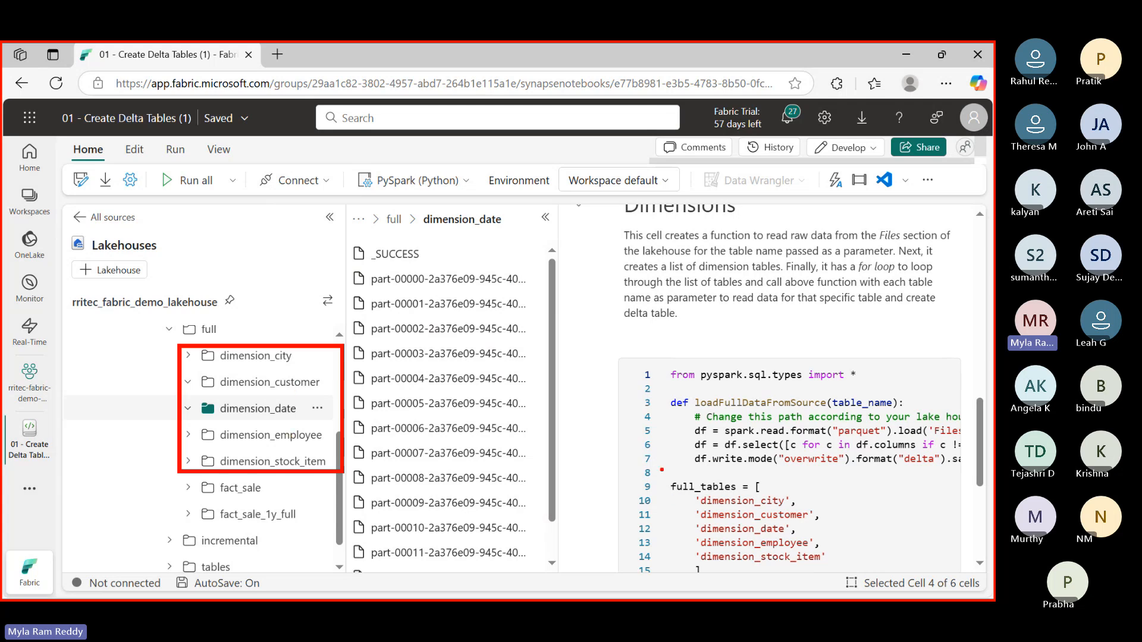
pyautogui.moveTo(661, 470)
pyautogui.mouseDown()
pyautogui.moveTo(774, 556)
pyautogui.moveTo(833, 582)
pyautogui.mouseUp()
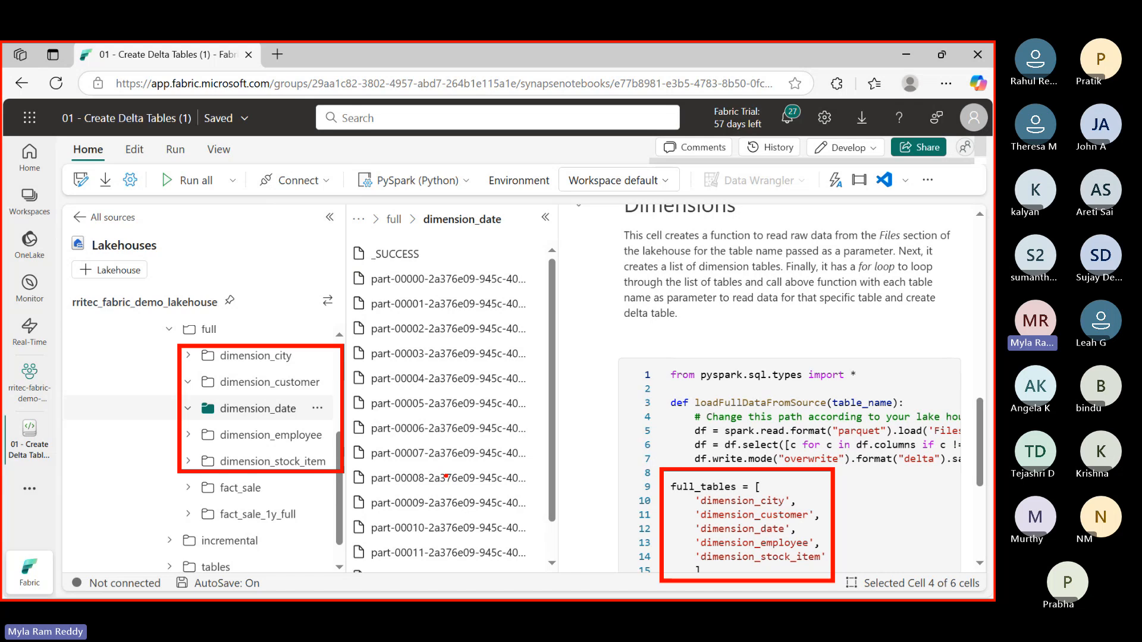
# Clear the on-screen rectangles, collapse the lakehouse explorer, and highlight the loadFullDataFromSource function, its Files path and the table_name parameter in the Dimensions code
pyautogui.press('Escape')
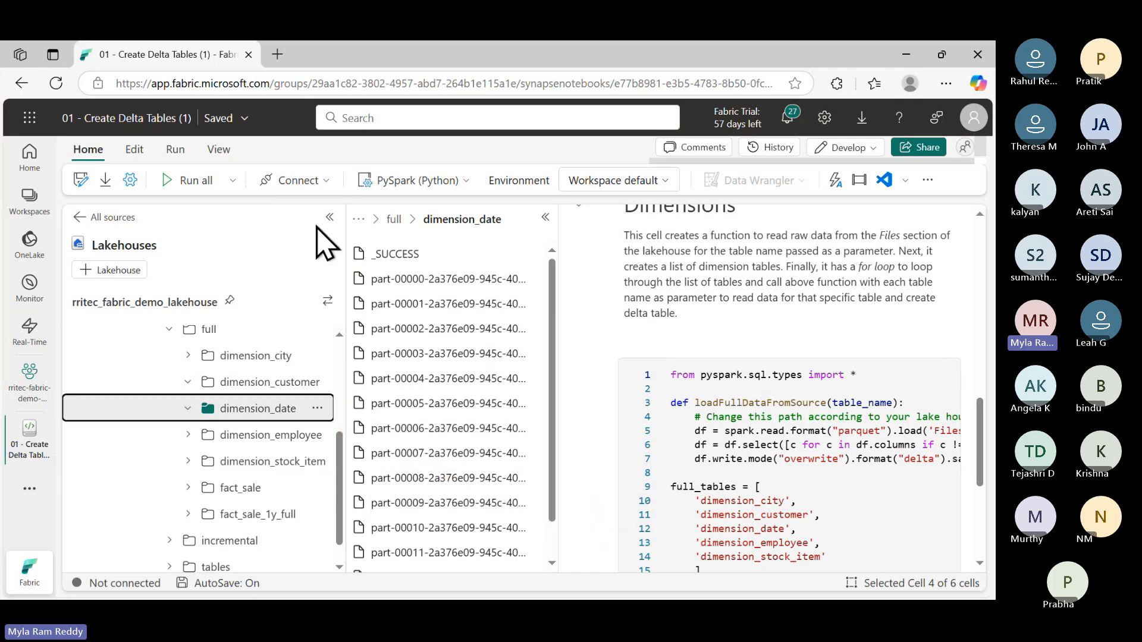
pyautogui.click(329, 218)
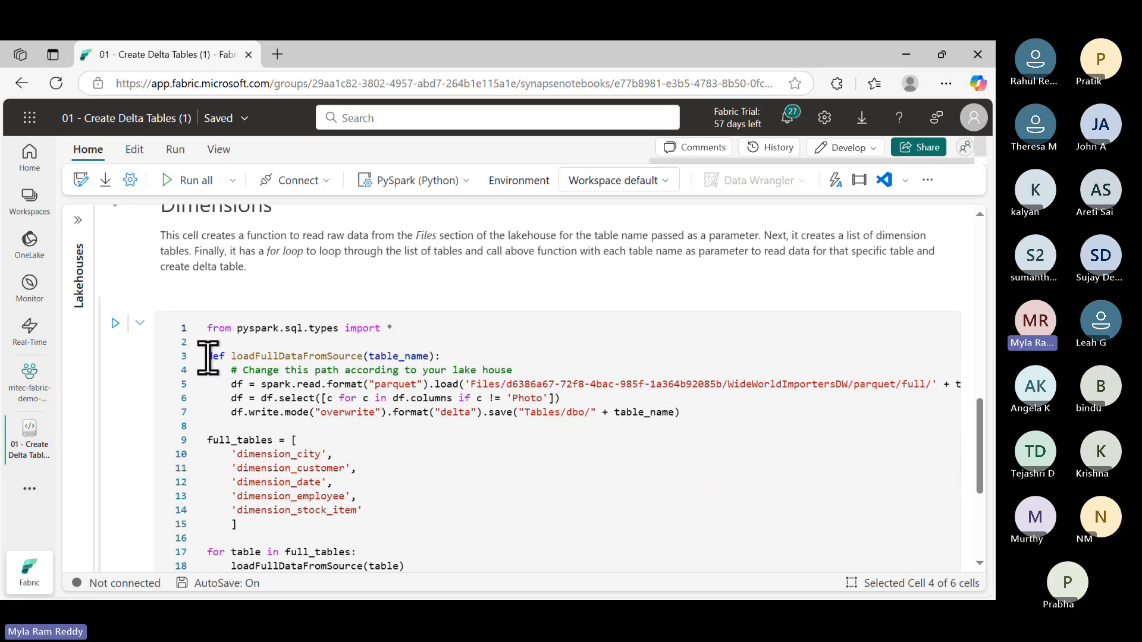
pyautogui.moveTo(209, 356); pyautogui.dragTo(690, 413)
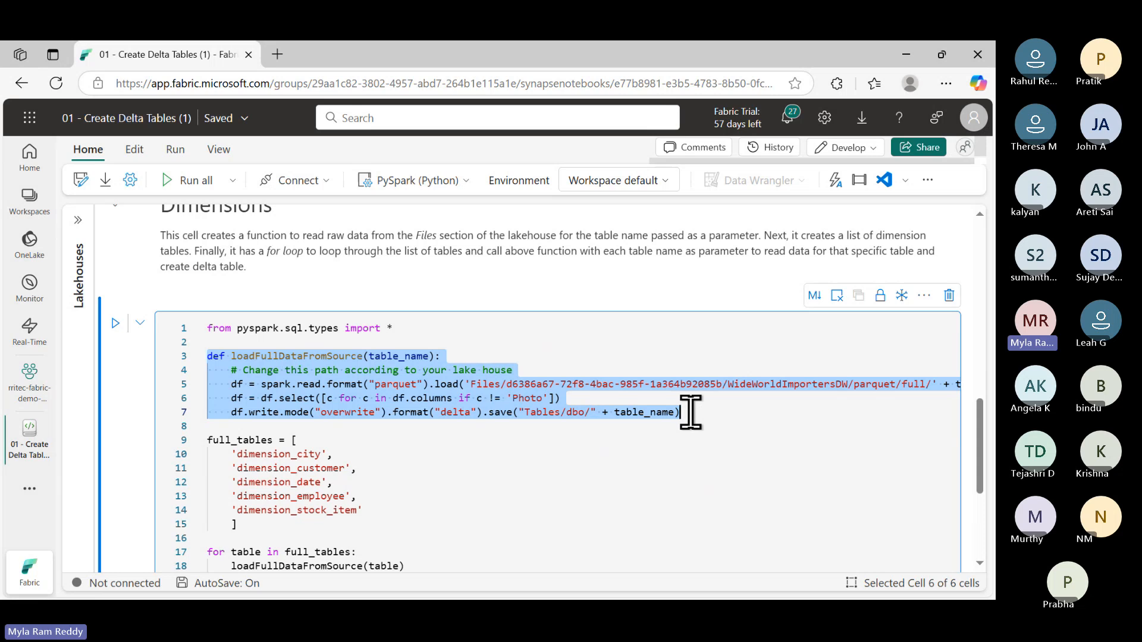
pyautogui.doubleClick(484, 384)
pyautogui.hscroll(3, 654, 388)
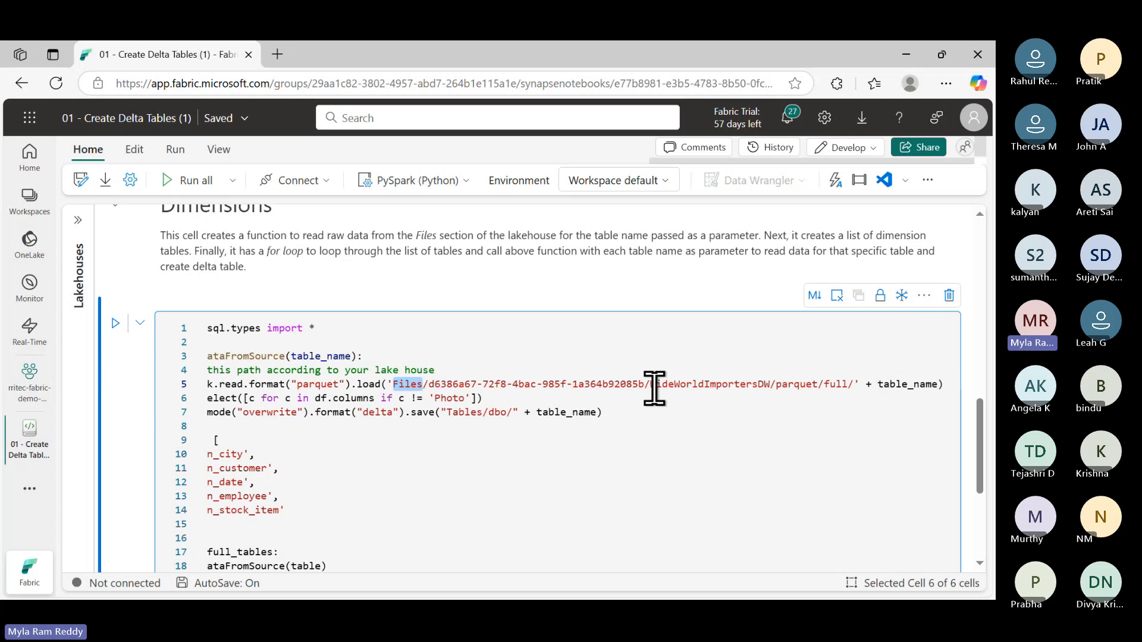
pyautogui.doubleClick(886, 384)
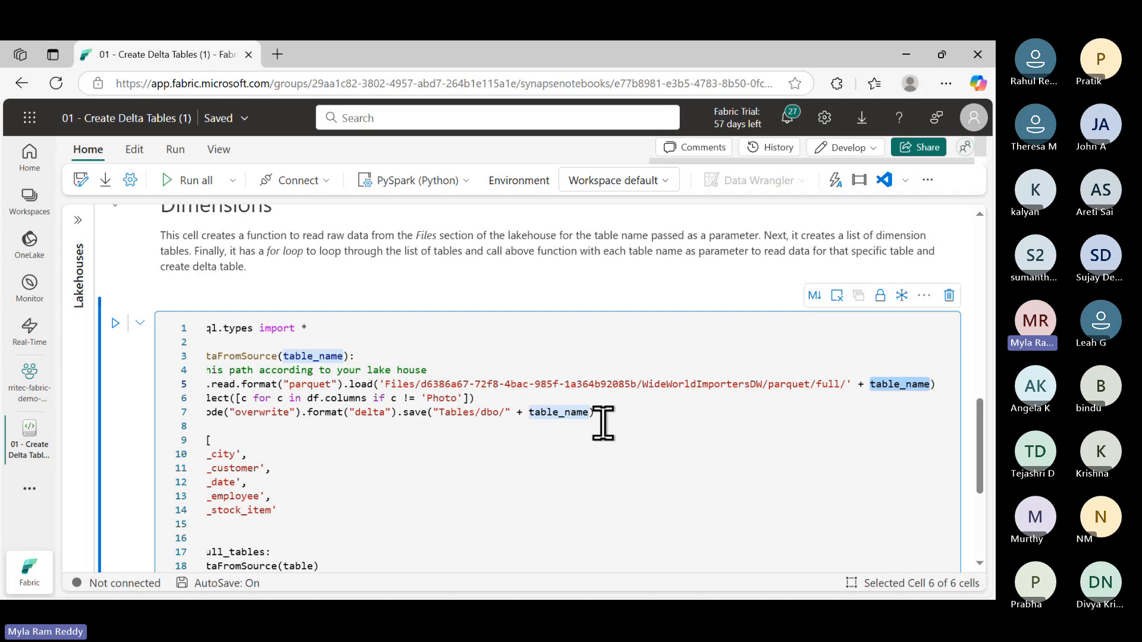
# Reopen the lakehouse explorer and expand Files through data and WideWorldImportersDW down to the parquet/full folder's dimension and fact subfolders
pyautogui.click(78, 220)
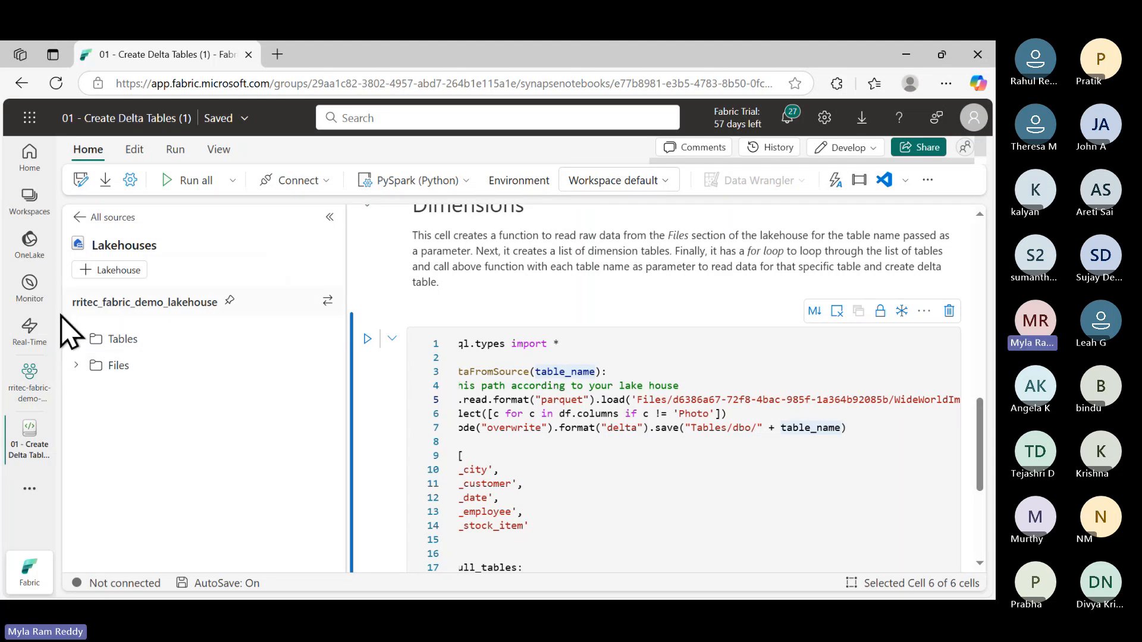
pyautogui.click(75, 365)
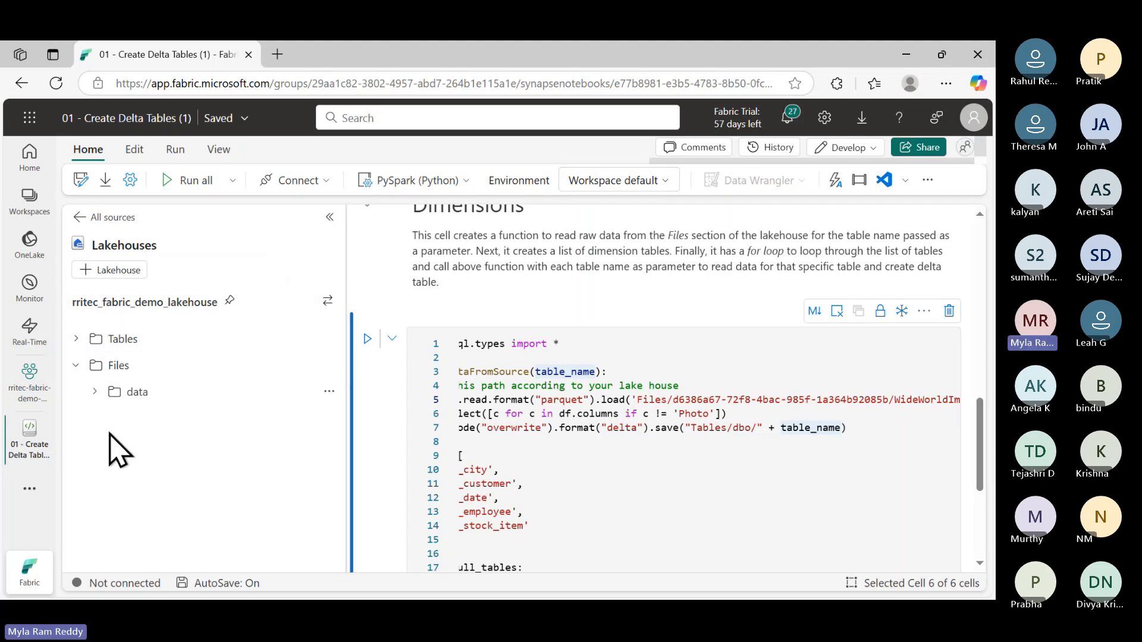
pyautogui.click(94, 392)
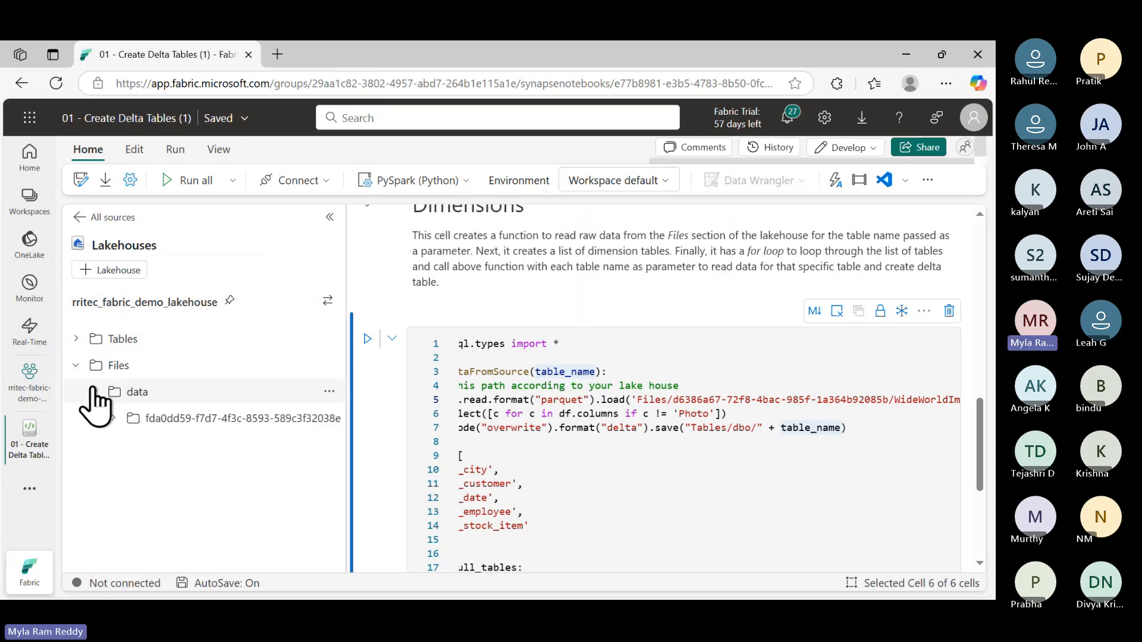
pyautogui.click(112, 419)
pyautogui.click(132, 445)
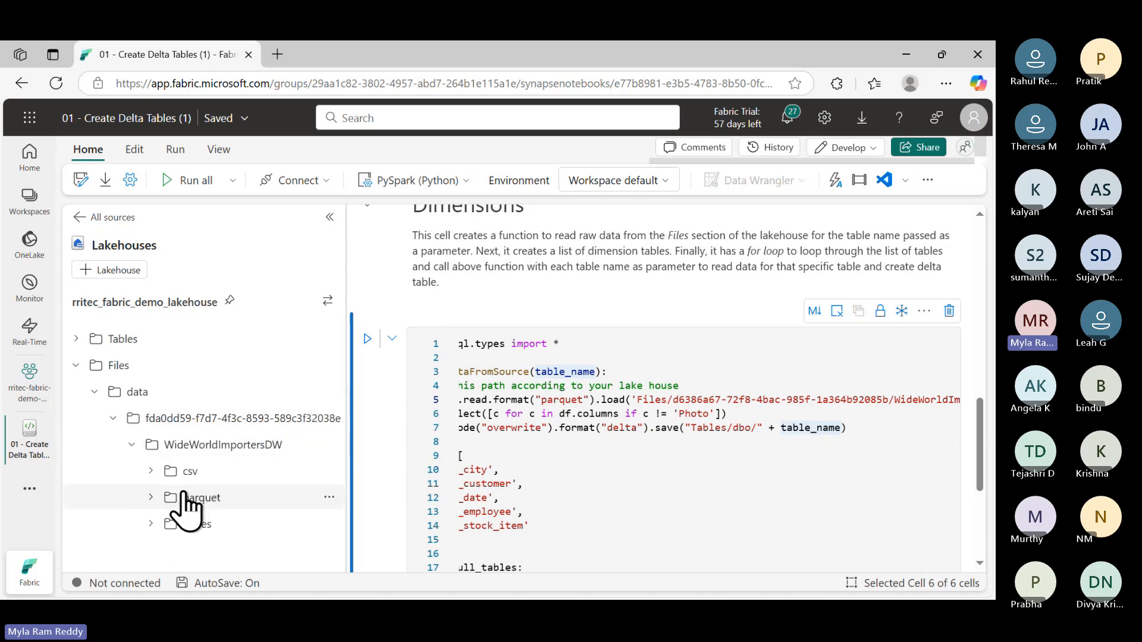
pyautogui.click(151, 498)
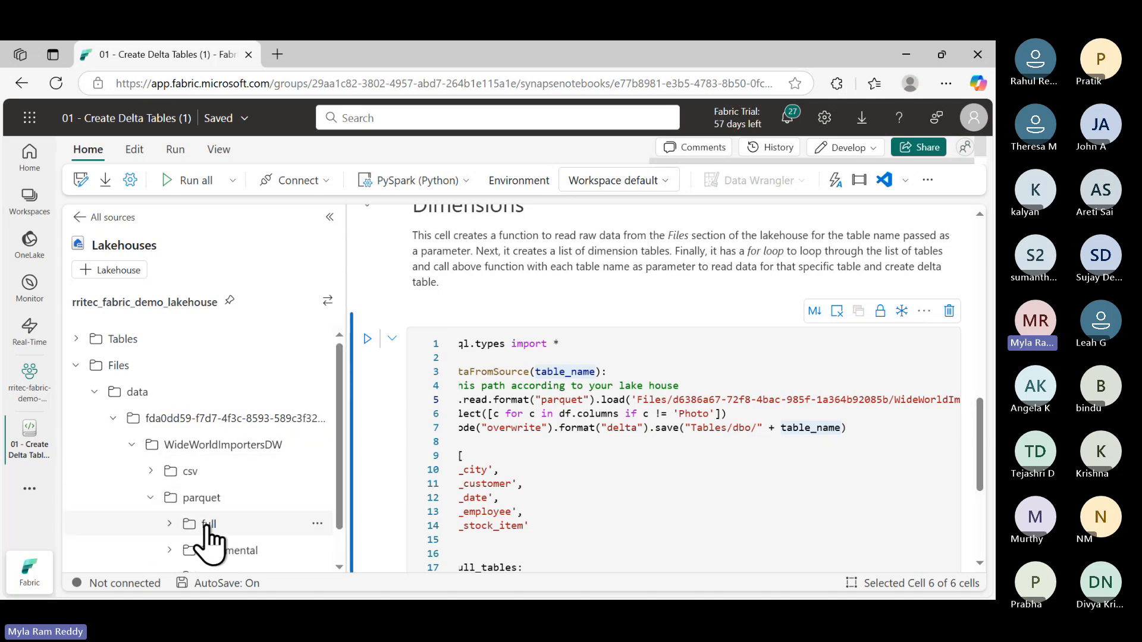
pyautogui.click(169, 524)
pyautogui.scroll(-3, 244, 530)
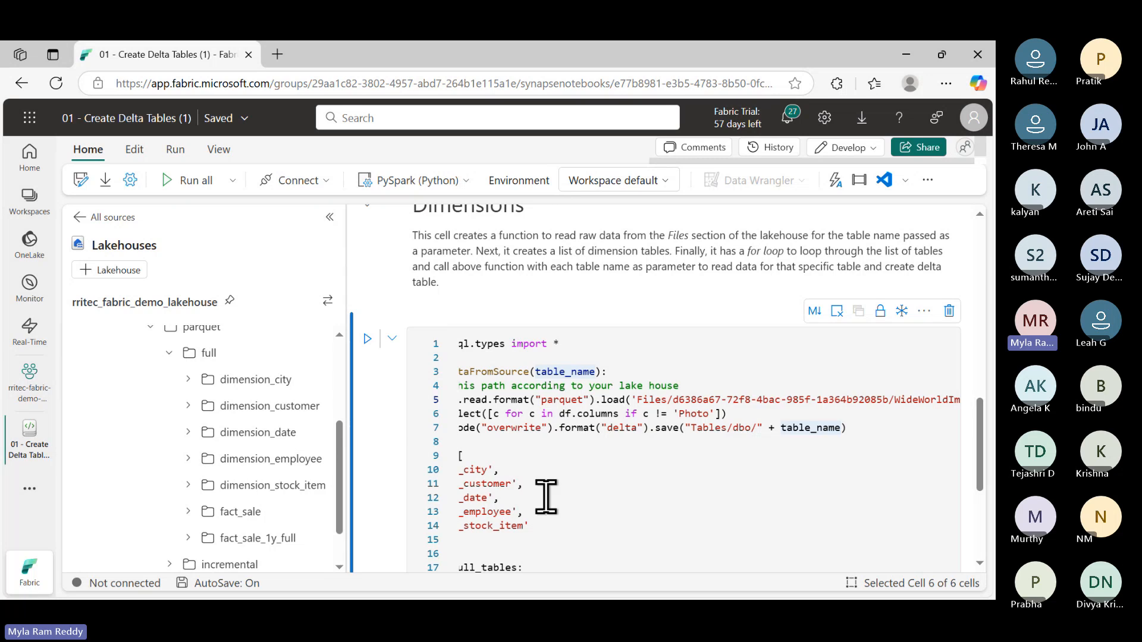
# Examine the full_tables list and the for loop in the Dimensions code, highlighting the loadFullDataFromSource function name
pyautogui.hscroll(-3, 543, 498)
pyautogui.scroll(-2, 547, 499)
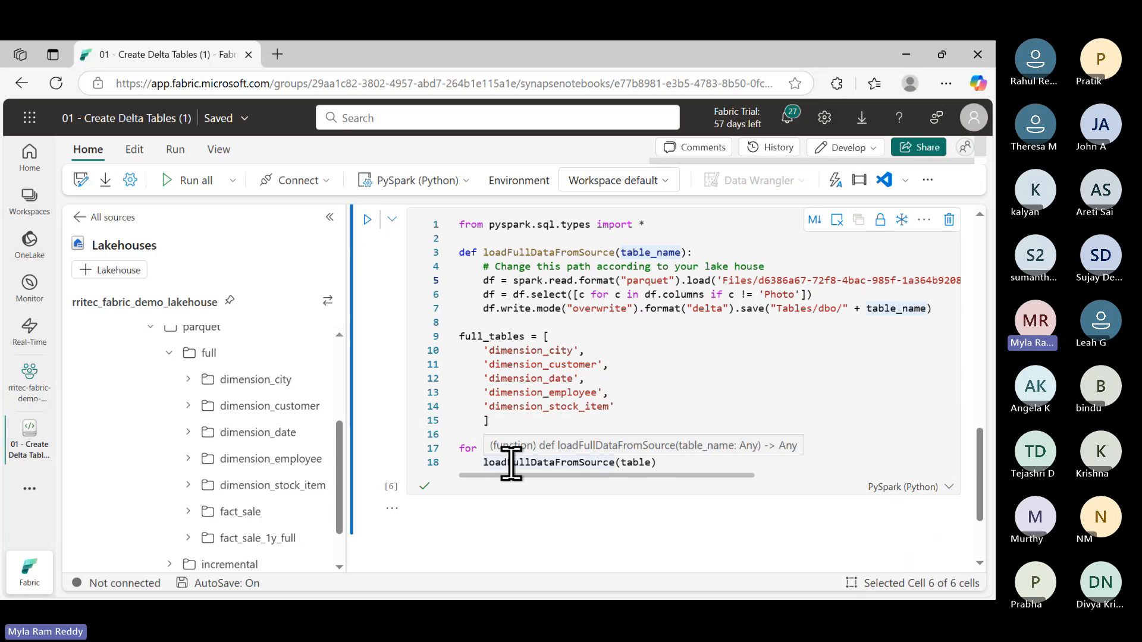
pyautogui.doubleClick(560, 252)
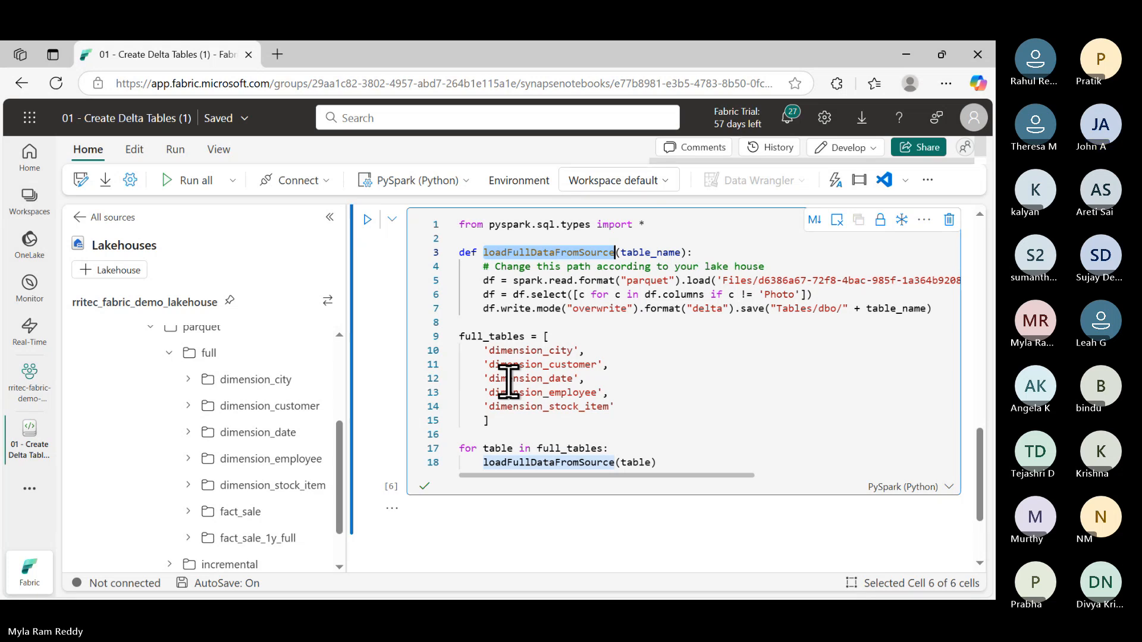
pyautogui.scroll(4, 509, 383)
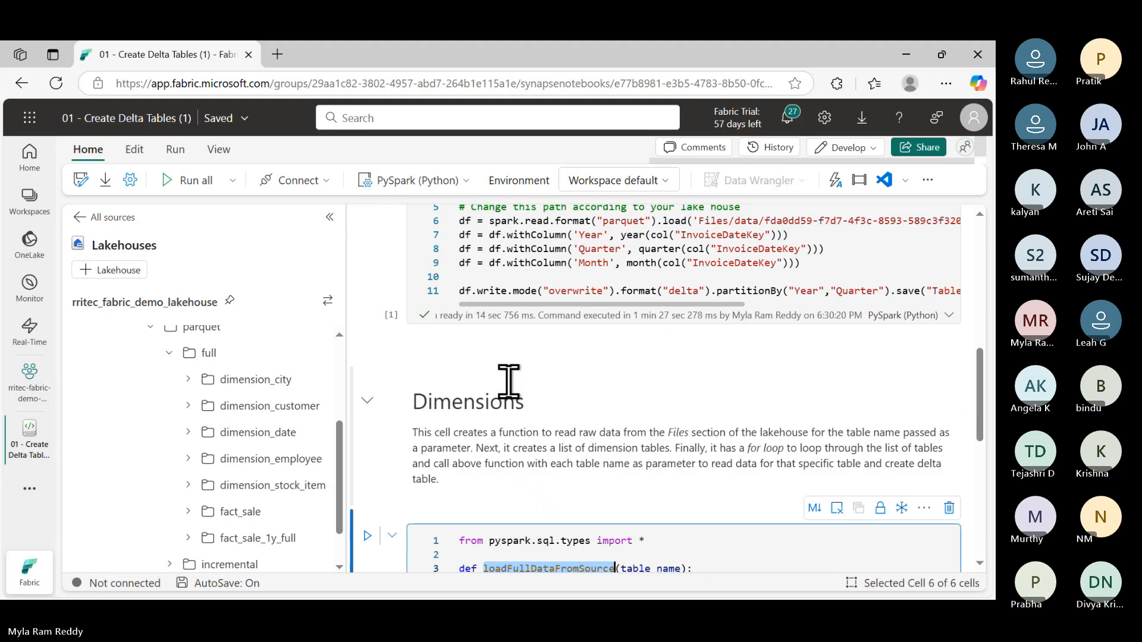
pyautogui.scroll(-2, 508, 383)
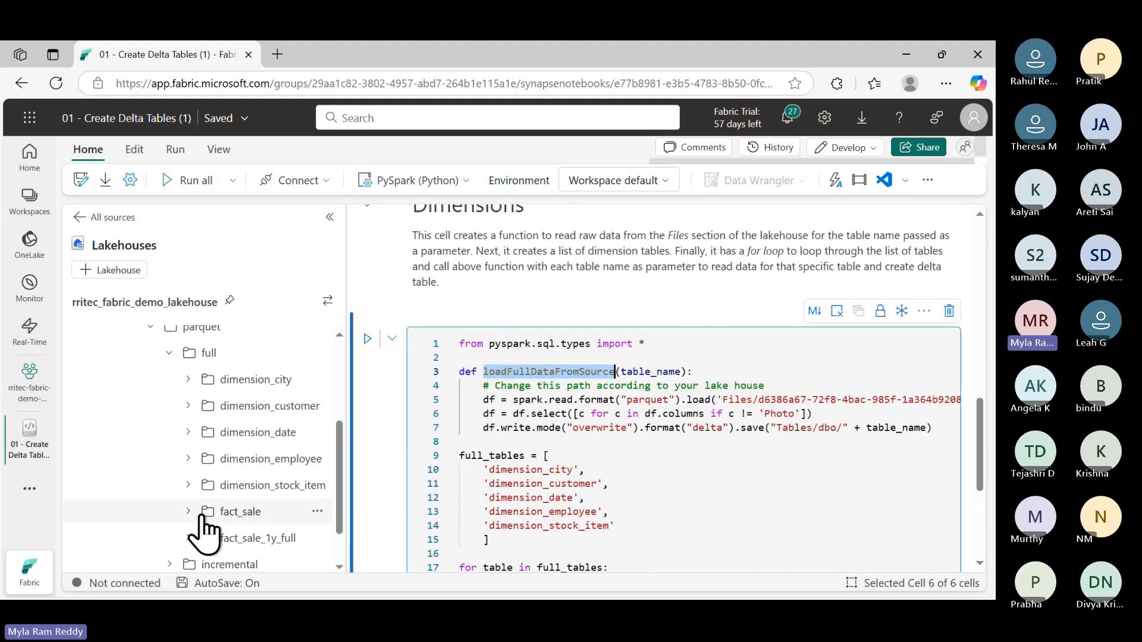
# Switch to Chrome and open the Github Project.ipynb Colab notebook in the empty browser tab
pyautogui.press('super+s')
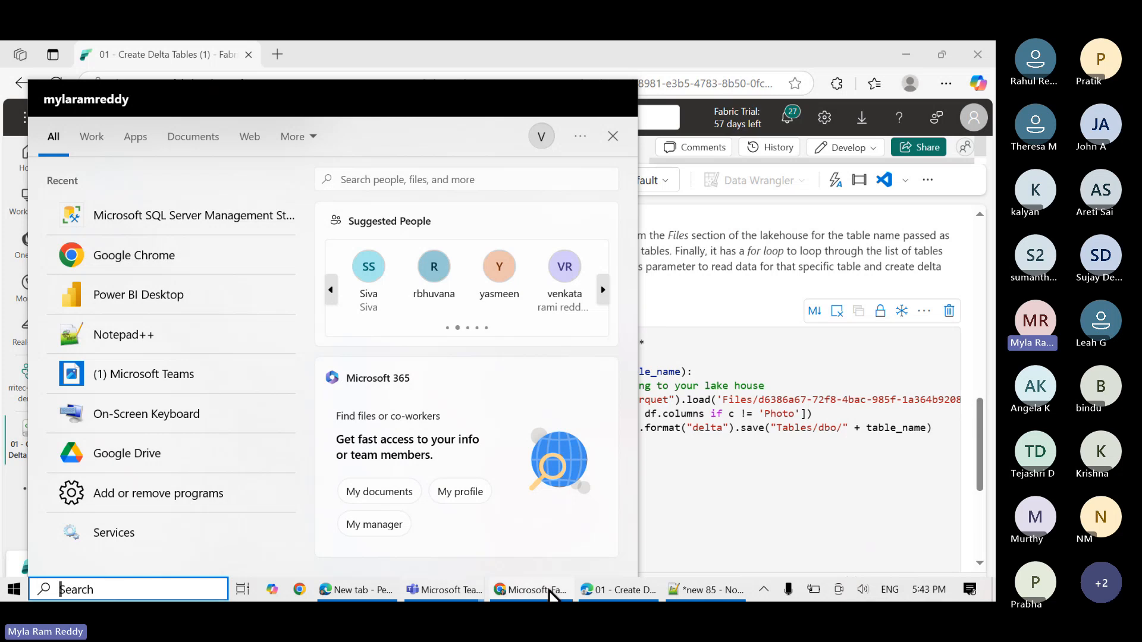
pyautogui.click(528, 591)
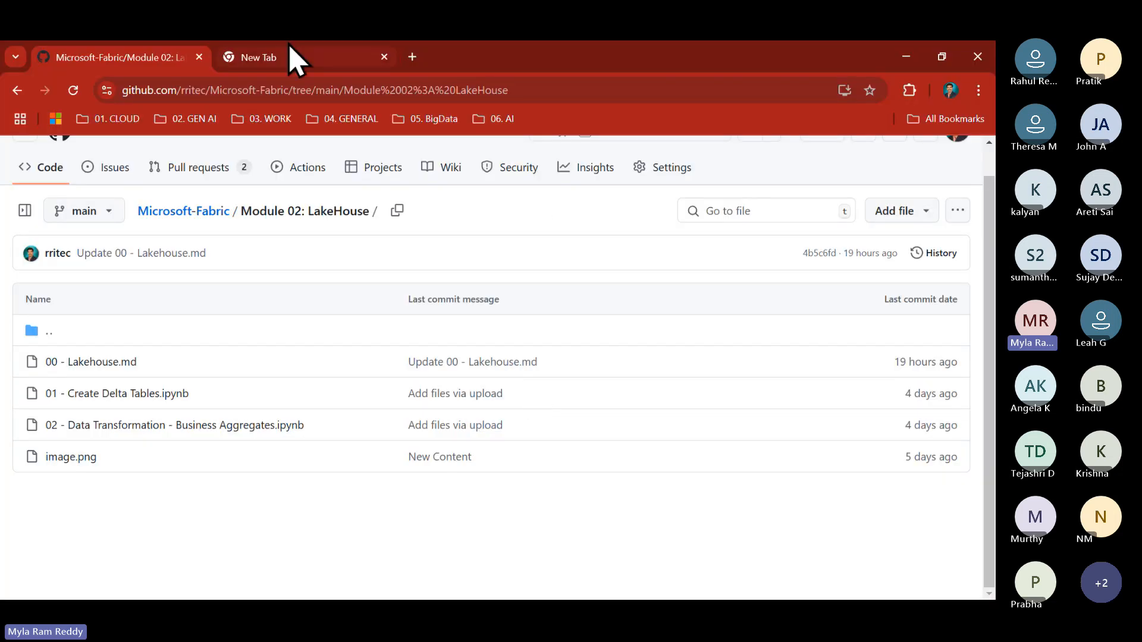
pyautogui.click(291, 59)
pyautogui.click(355, 89)
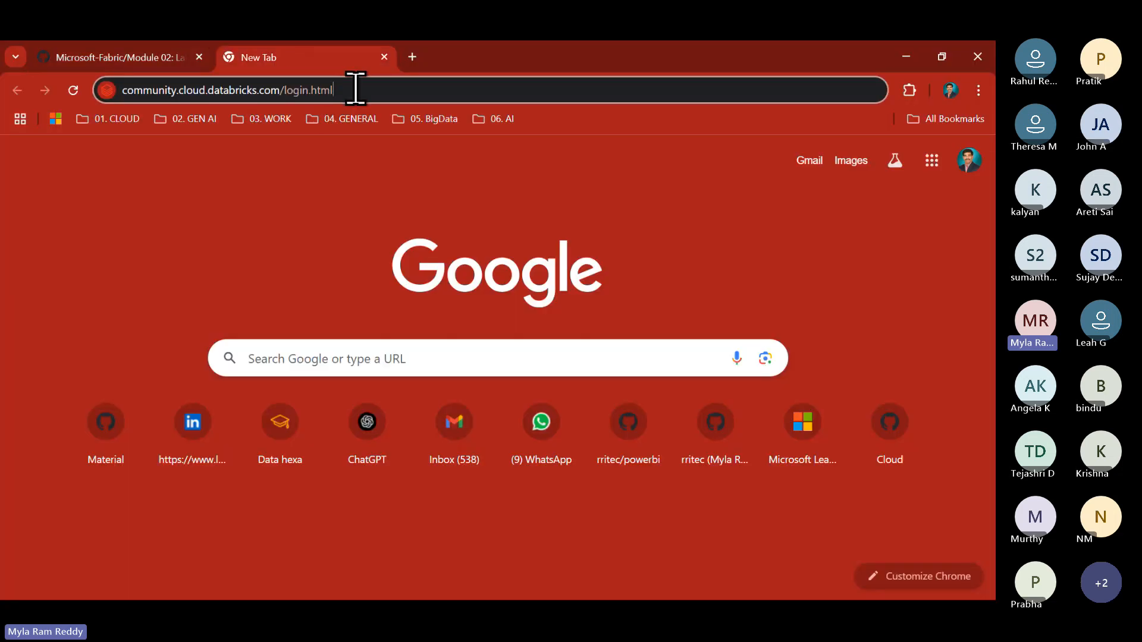
pyautogui.hotkey('ctrl', 'a')
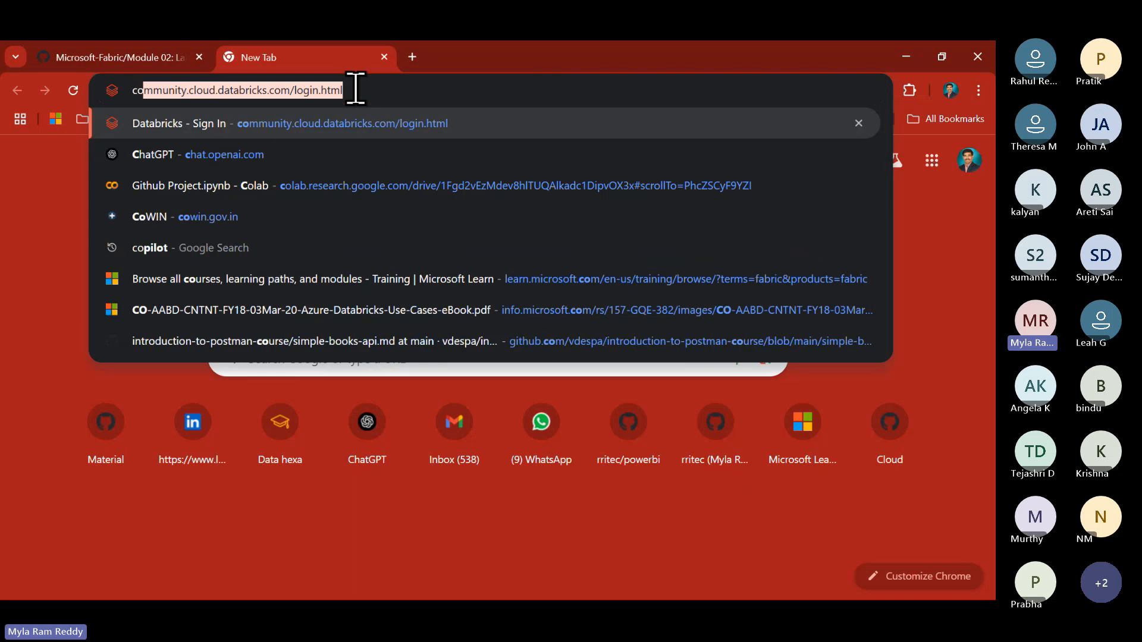
pyautogui.write('col')
pyautogui.press('Return')
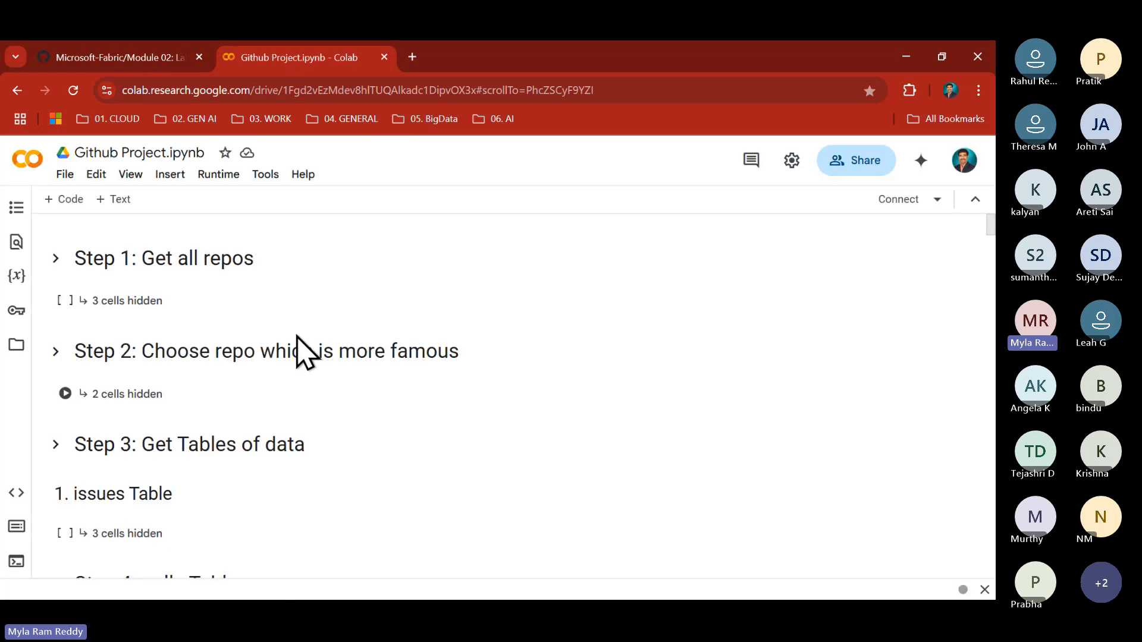
# Create a new Colab notebook in Drive and run a first cell containing a =[2,4,6]
pyautogui.click(72, 178)
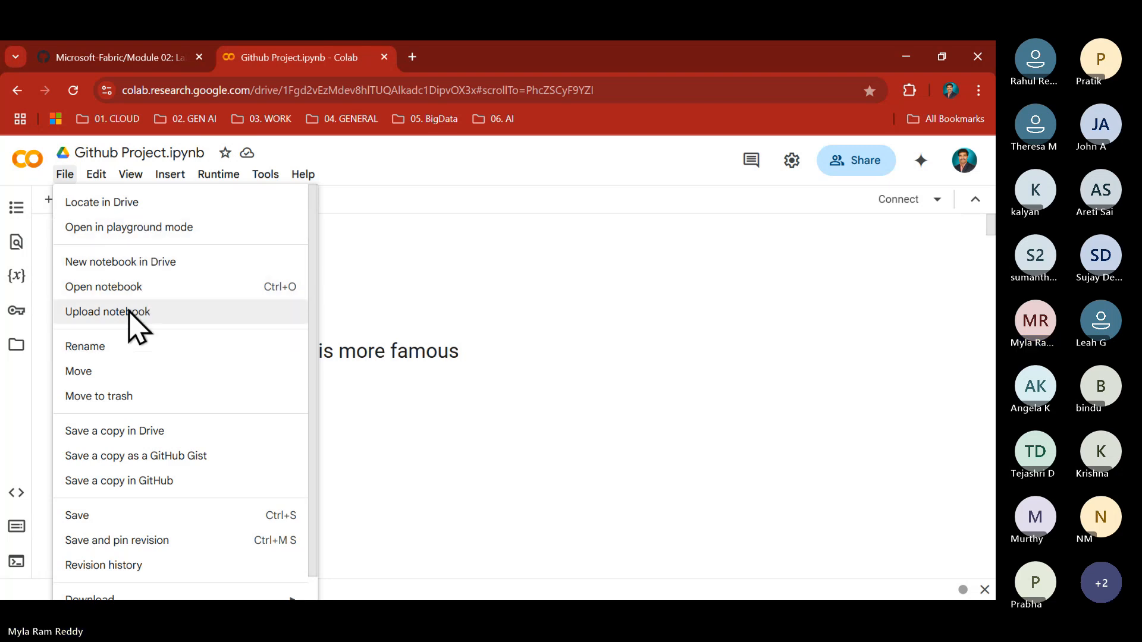
pyautogui.click(142, 261)
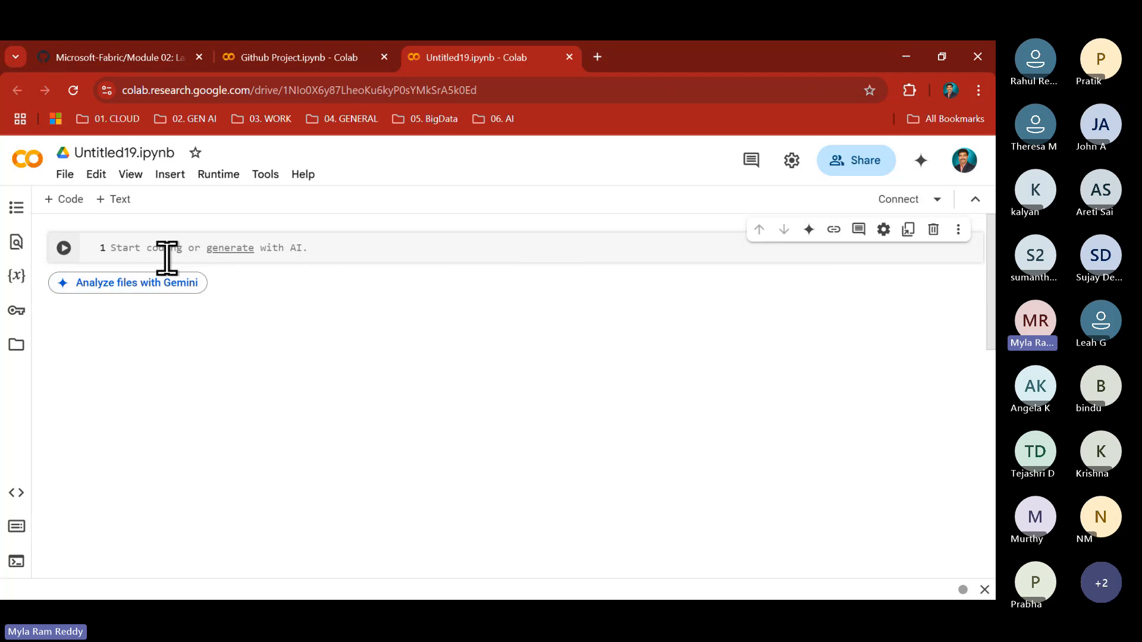
pyautogui.write('a ')
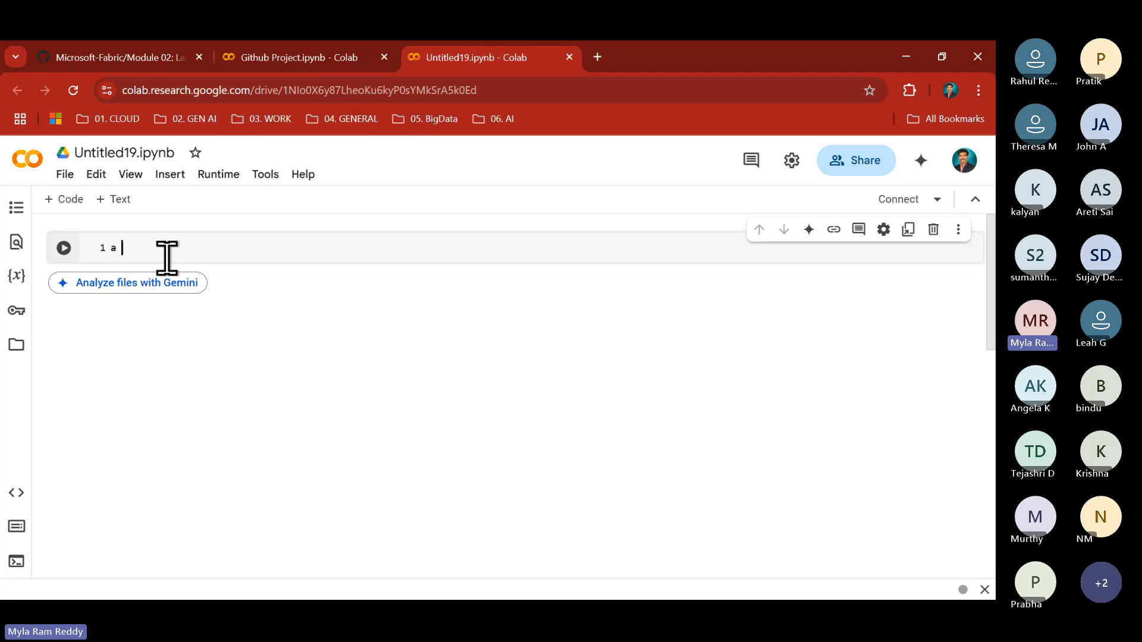
pyautogui.write('[')
pyautogui.press('BackSpace')
pyautogui.write('=[2,4,6')
pyautogui.hotkey('shift', 'Return')
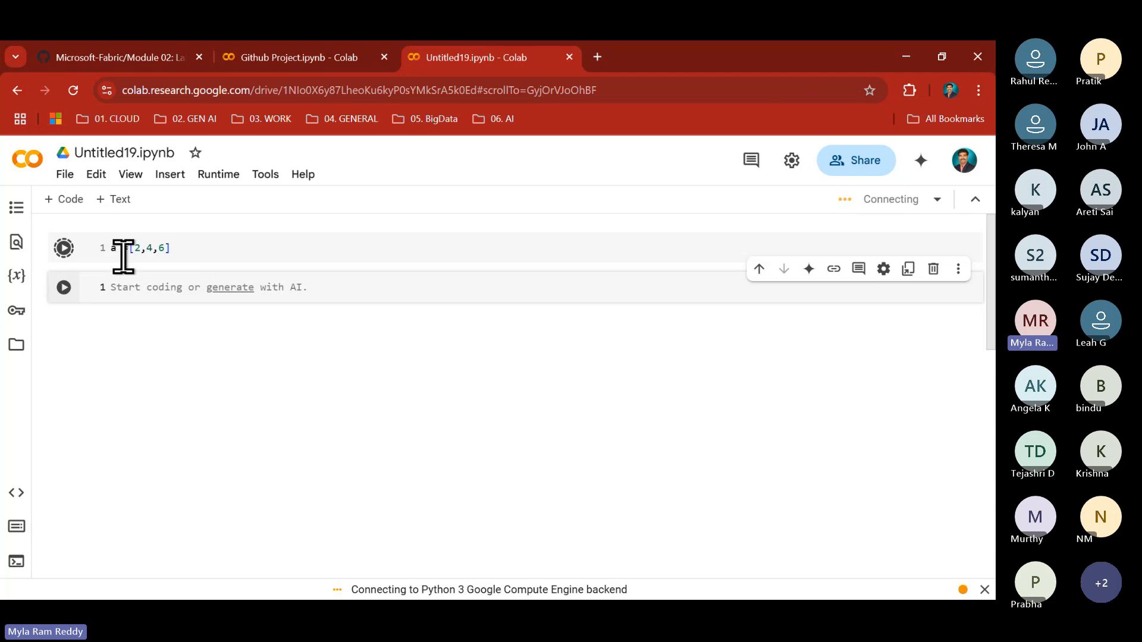
# Run type(a) in the second cell to check the variable's data type
pyautogui.write('ty')
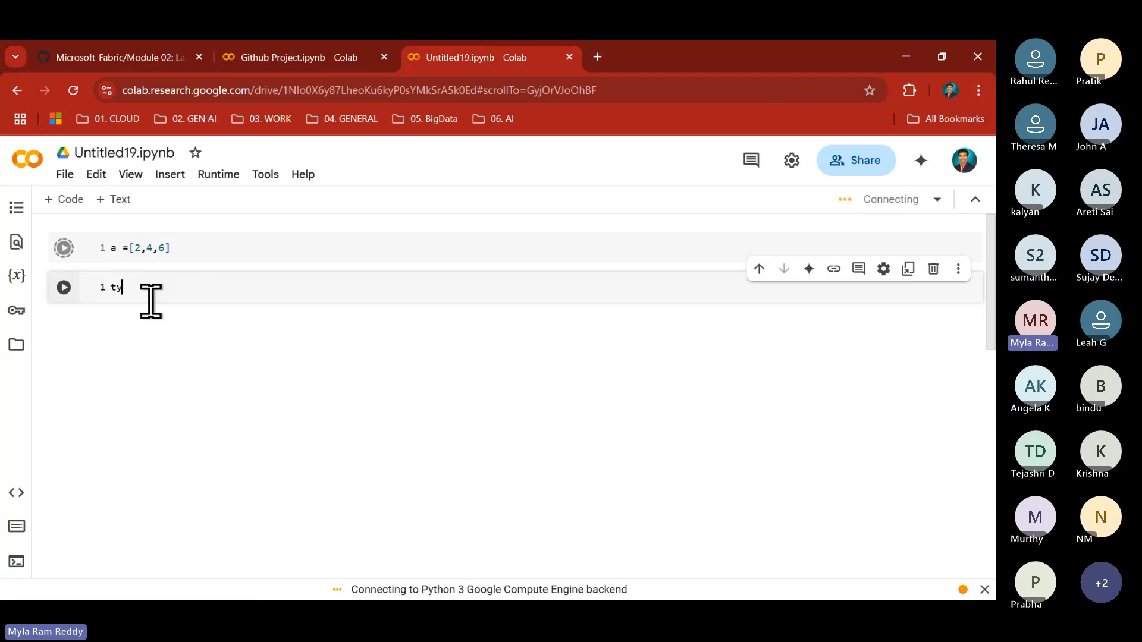
pyautogui.write('pe')
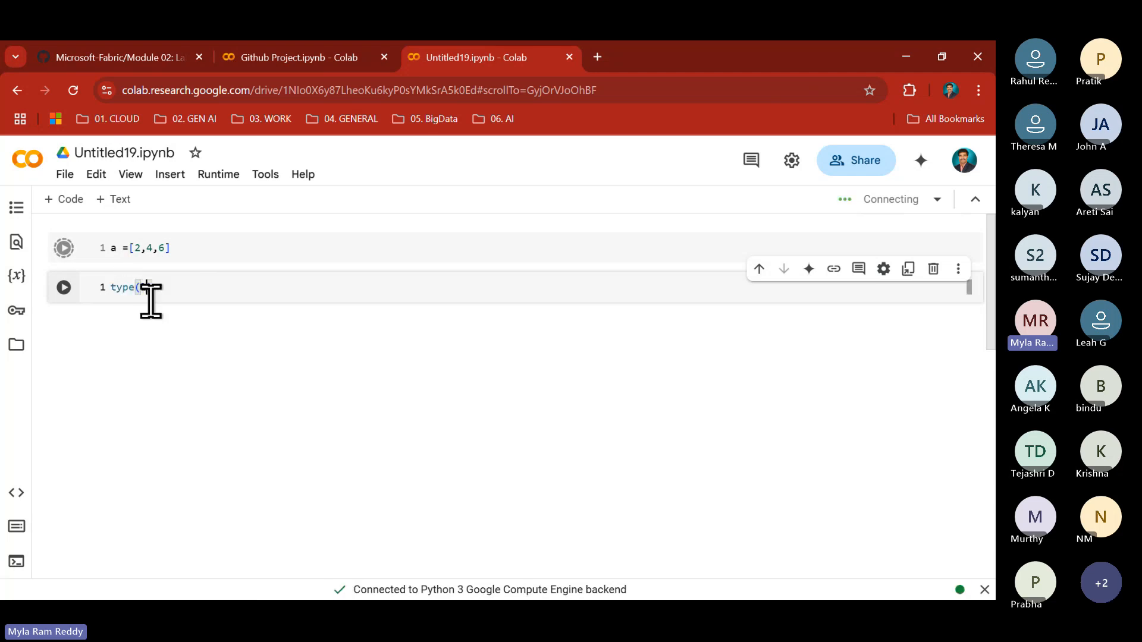
pyautogui.write('(a')
pyautogui.hotkey('shift', 'Return')
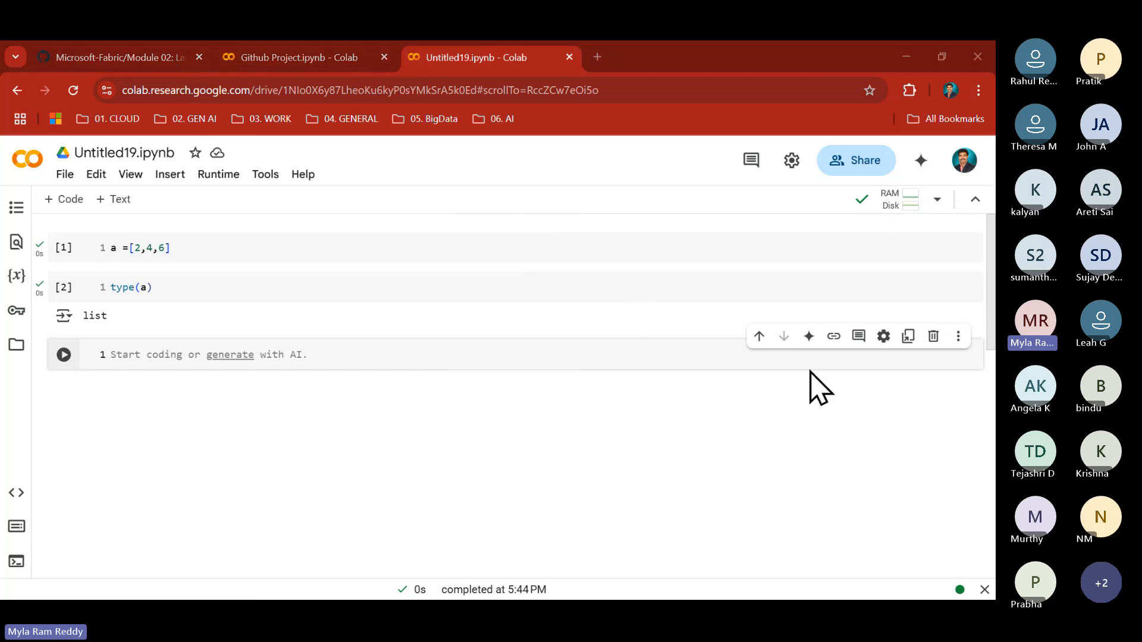
# Open datahexa.com in a new browser tab and go to the Python Basic Level course
pyautogui.click(599, 58)
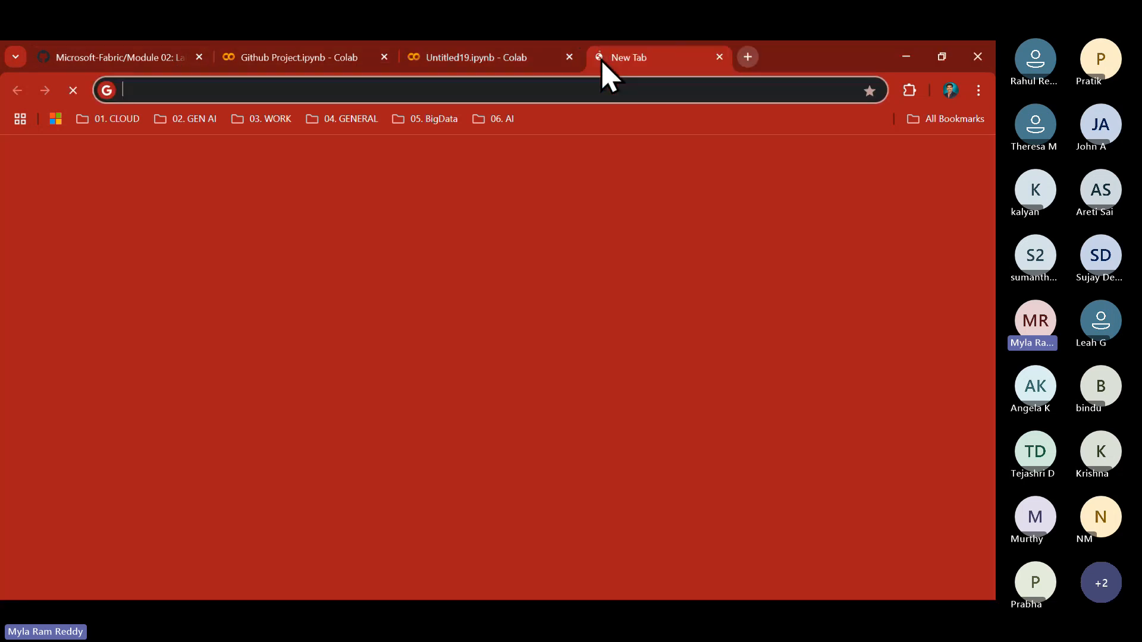
pyautogui.write('data')
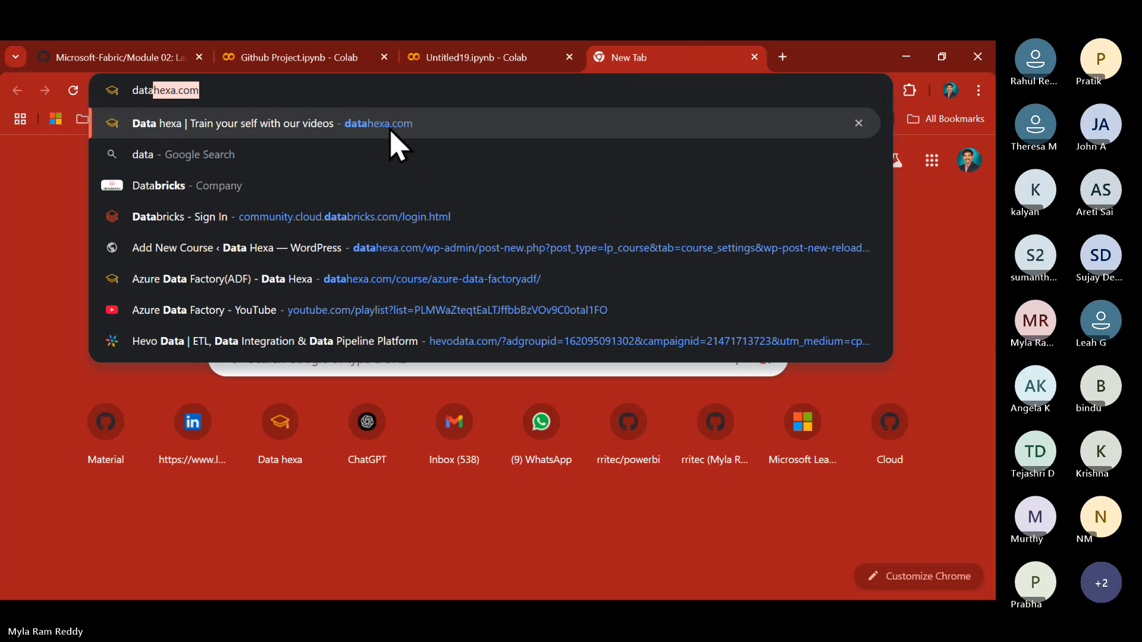
pyautogui.click(394, 123)
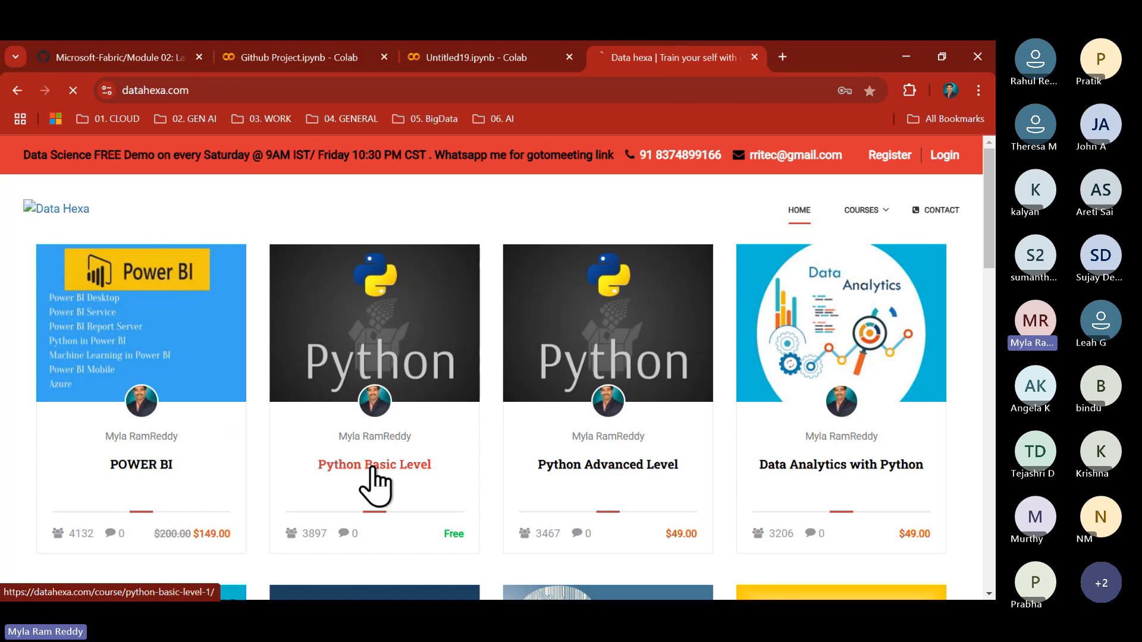
pyautogui.click(373, 468)
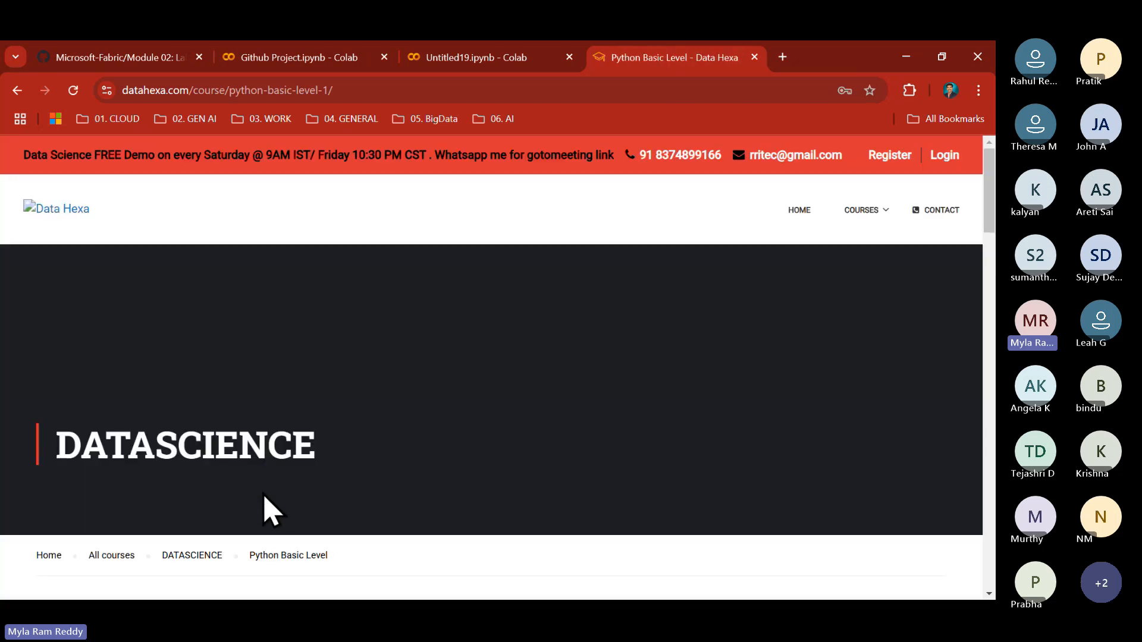
# Show the course curriculum and browse its lectures down to the List and Tuples data structures sections
pyautogui.scroll(-7, 266, 476)
pyautogui.scroll(-7, 266, 511)
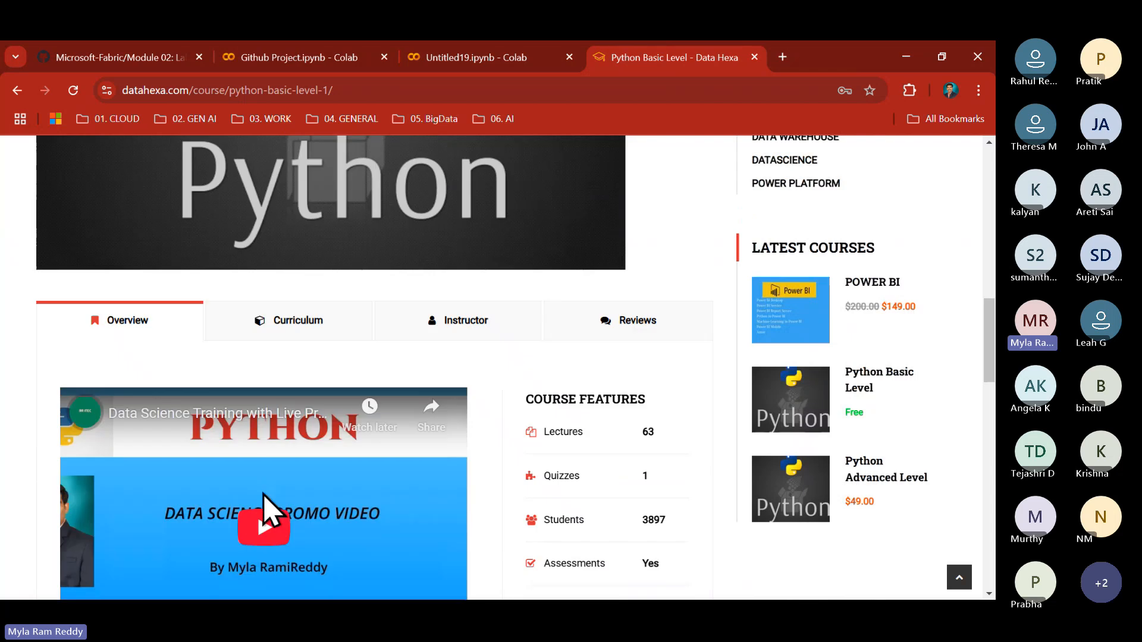
pyautogui.click(297, 321)
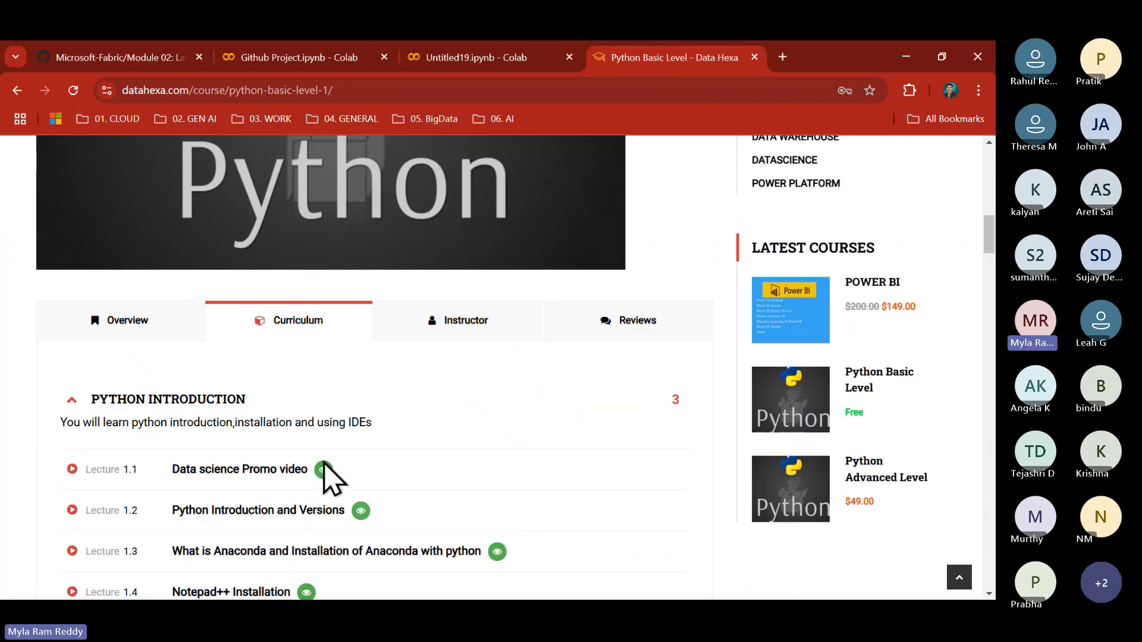
pyautogui.scroll(-4, 327, 473)
pyautogui.scroll(-15, 327, 476)
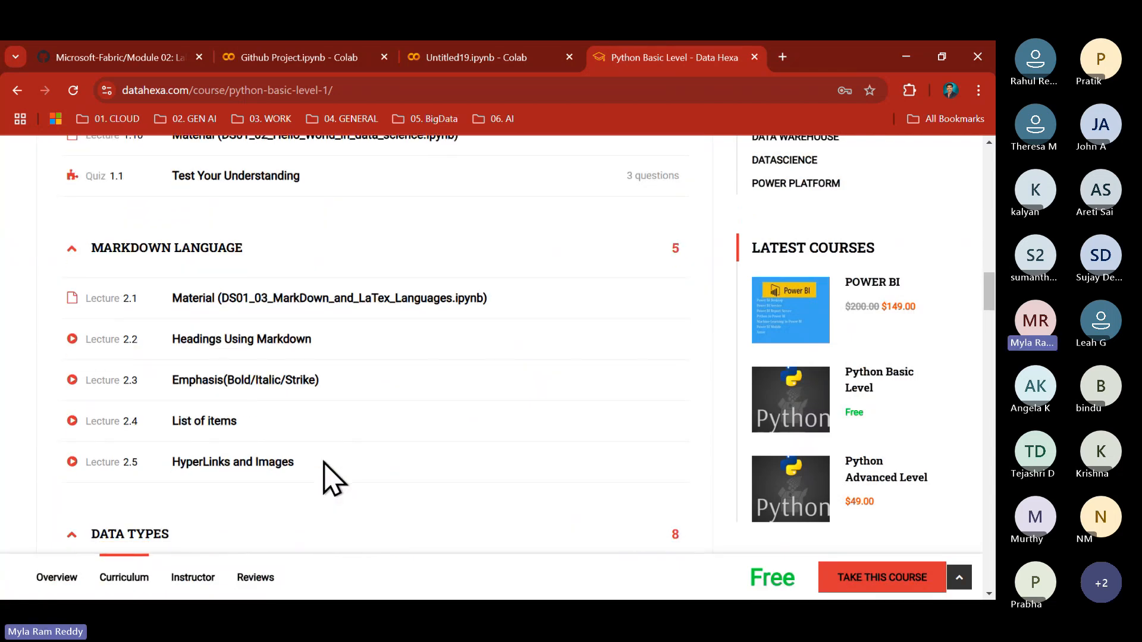
pyautogui.scroll(-6, 333, 479)
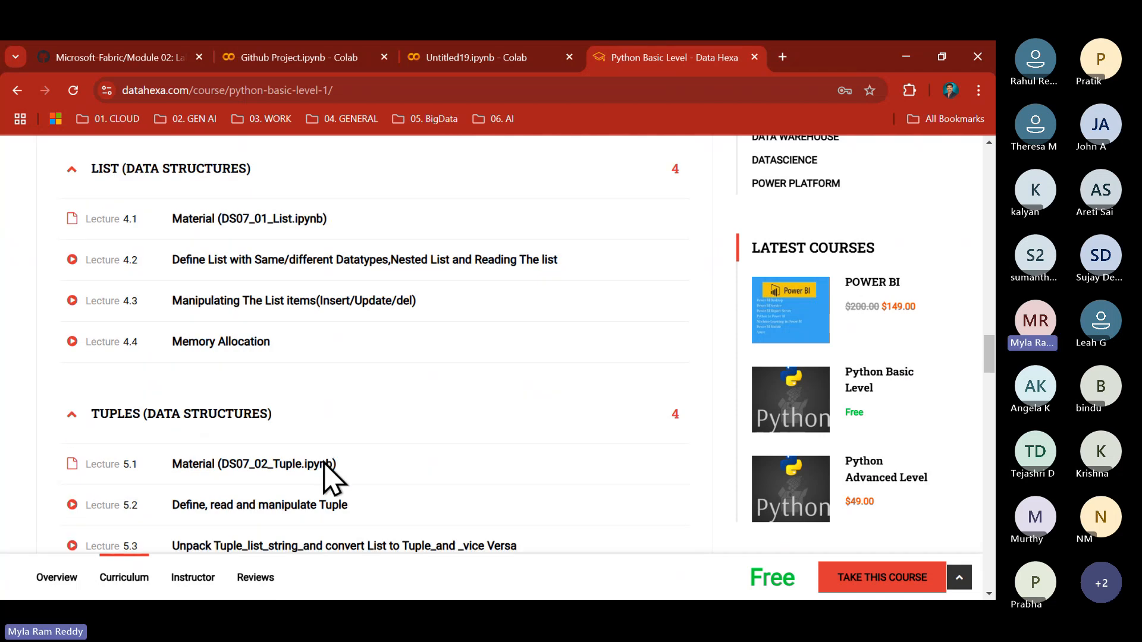
# Browse the course curriculum from the List section through Tuples to the Dict data structures section
pyautogui.scroll(2, 327, 479)
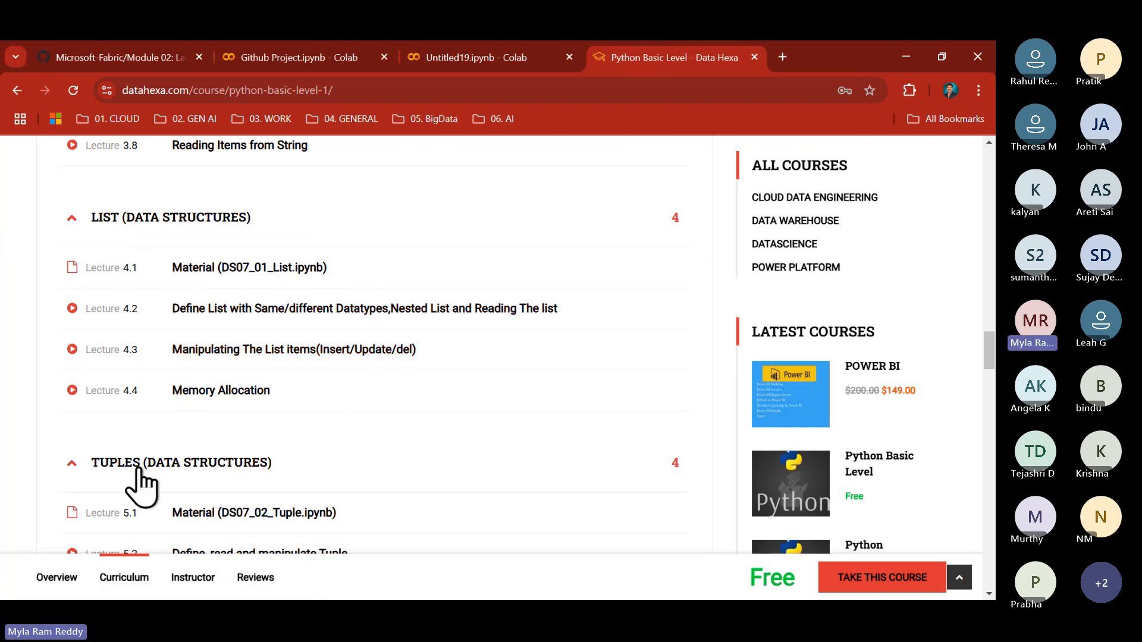
pyautogui.scroll(-4, 142, 478)
pyautogui.scroll(-2, 142, 476)
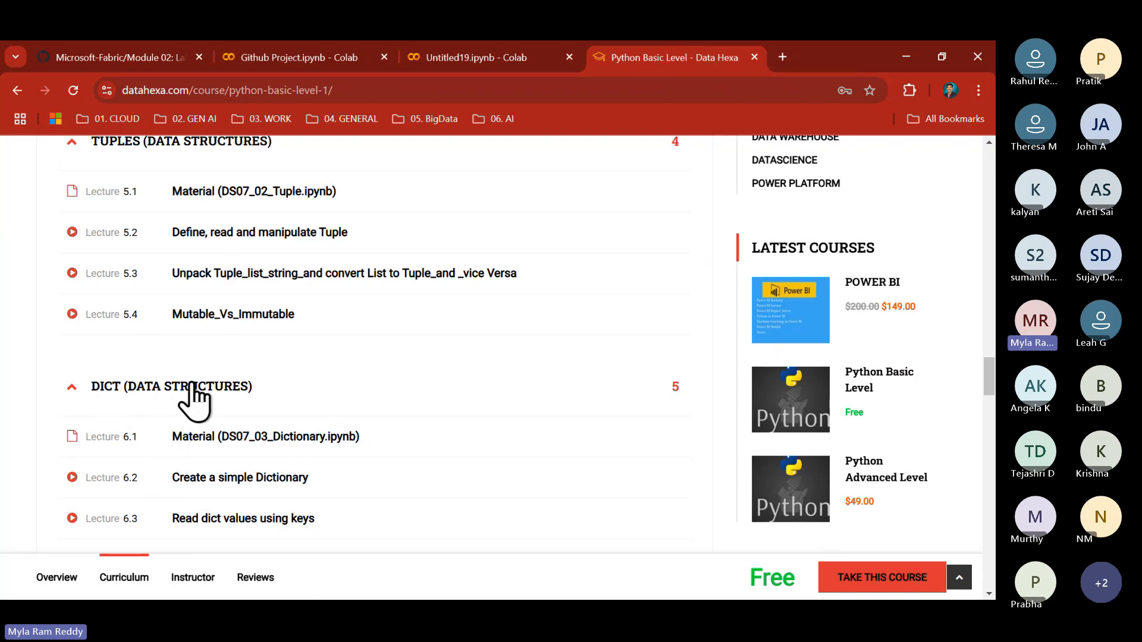
# Return to the Untitled19.ipynb Colab notebook, wrap type(a) in print() in the second cell and run it
pyautogui.click(455, 60)
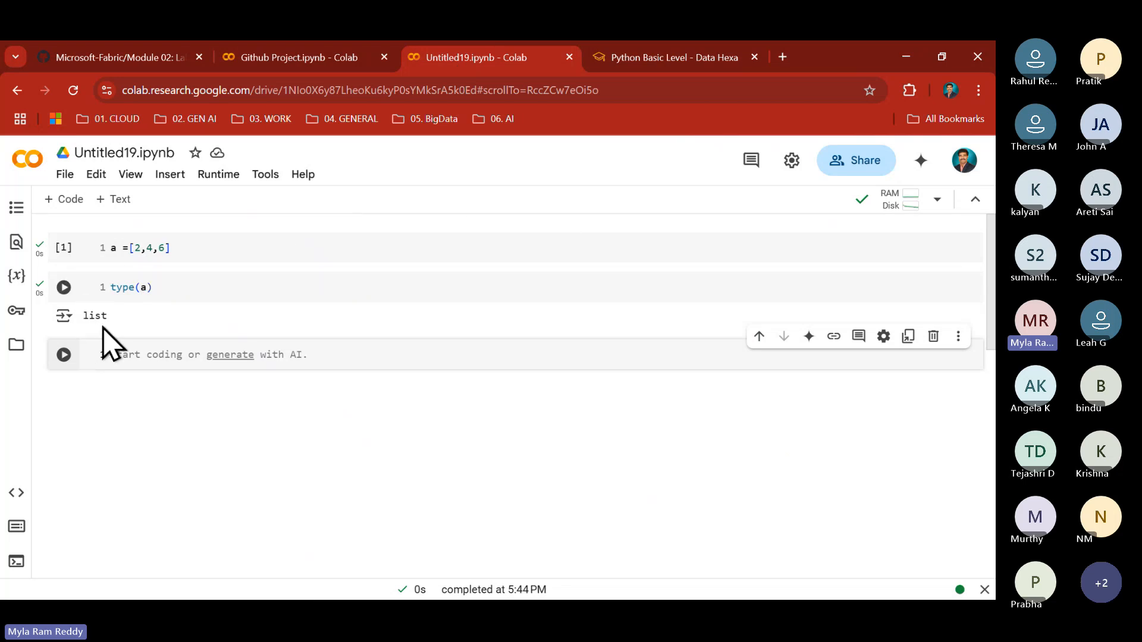
pyautogui.click(113, 287)
pyautogui.write('print(')
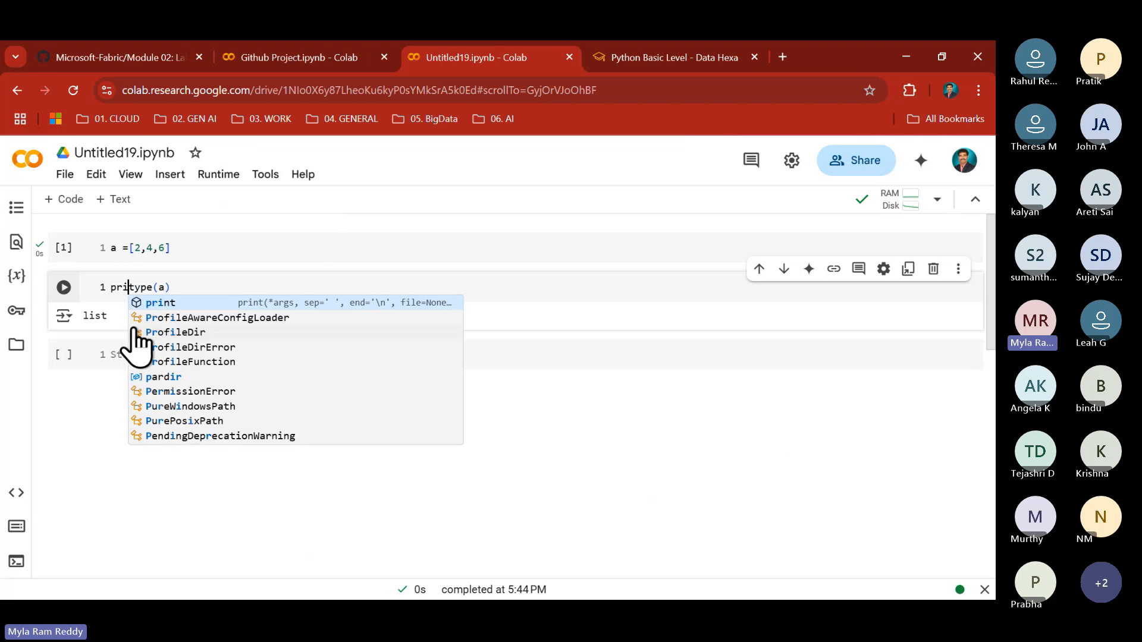
pyautogui.click(202, 288)
pyautogui.hotkey('shift', 'Return')
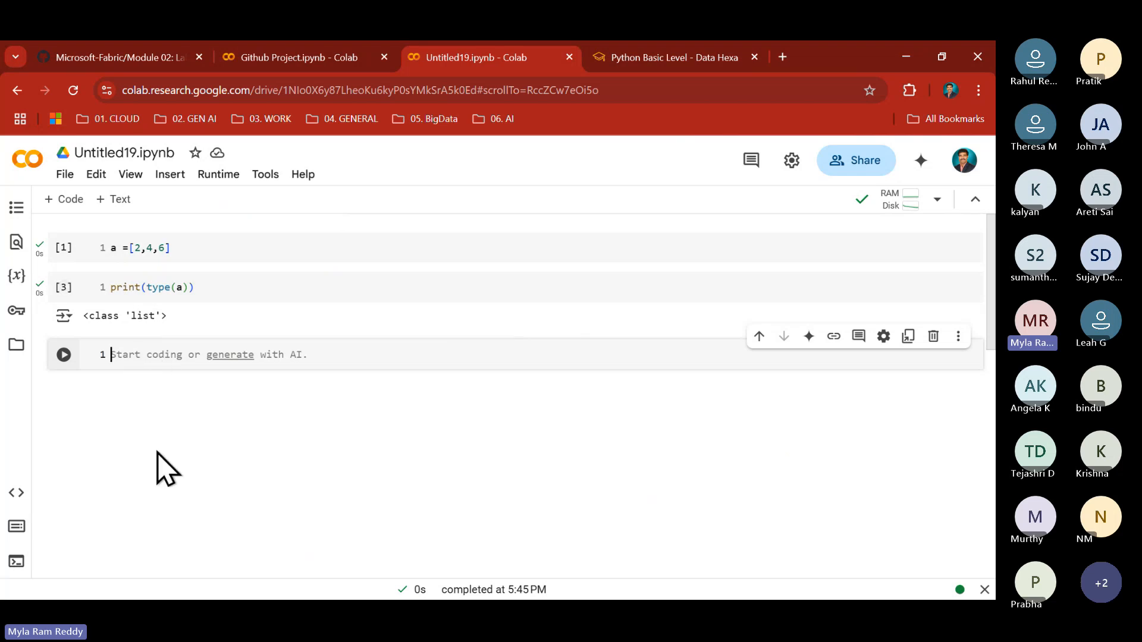
# Write a loop "for i in a:" with print(a) as its body in the empty cell and run it
pyautogui.write('for ')
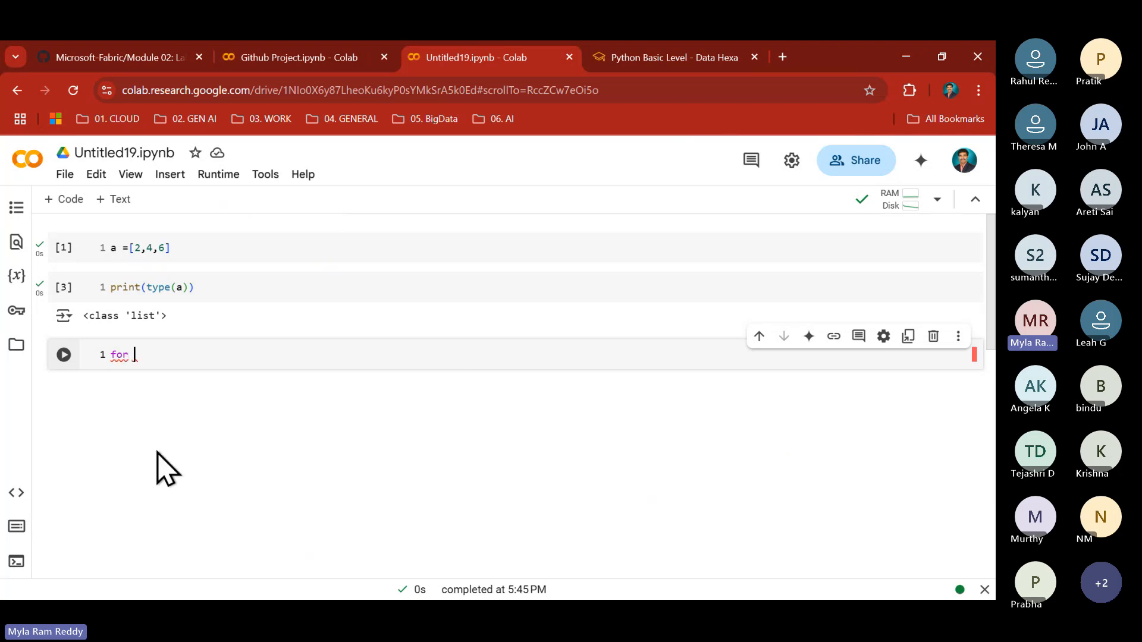
pyautogui.write('i in')
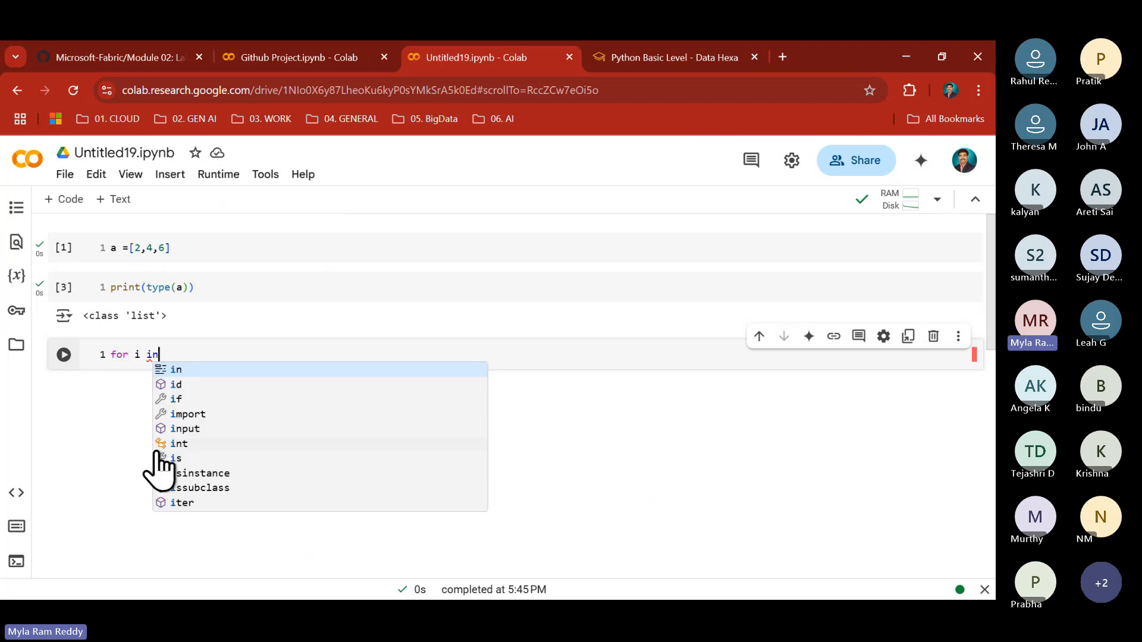
pyautogui.write(' a:')
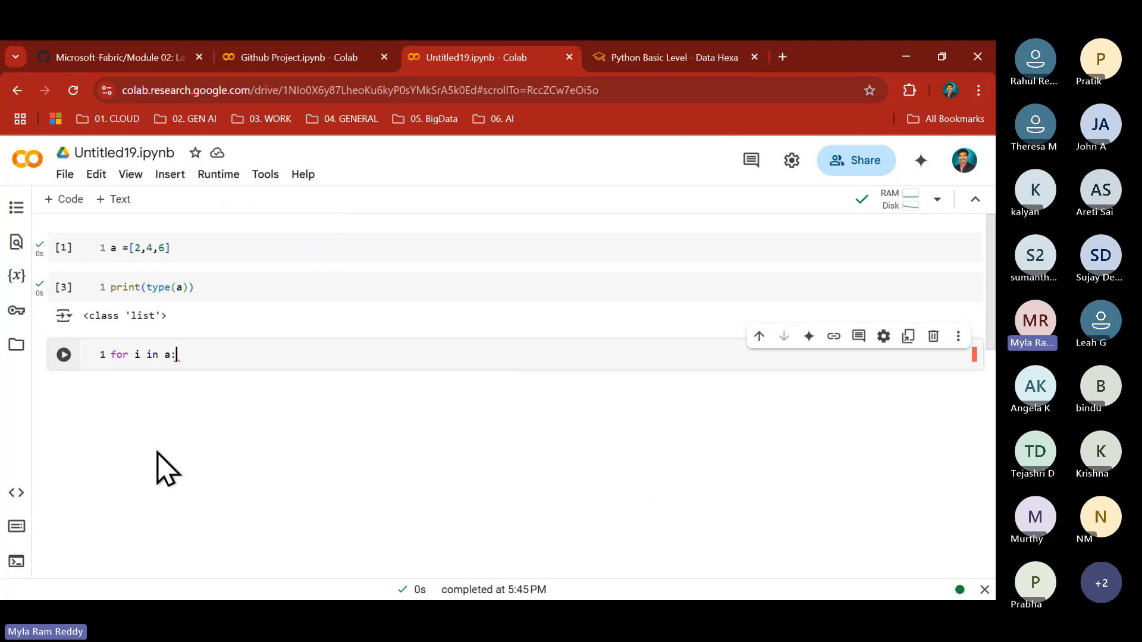
pyautogui.press('Return')
pyautogui.write('pr')
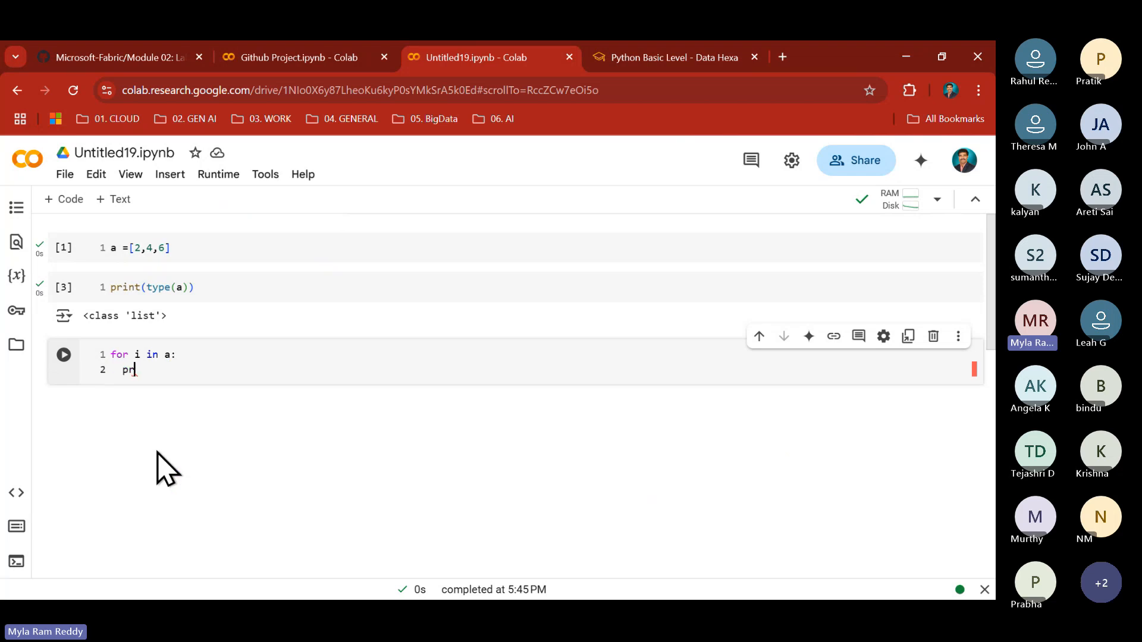
pyautogui.write('int')
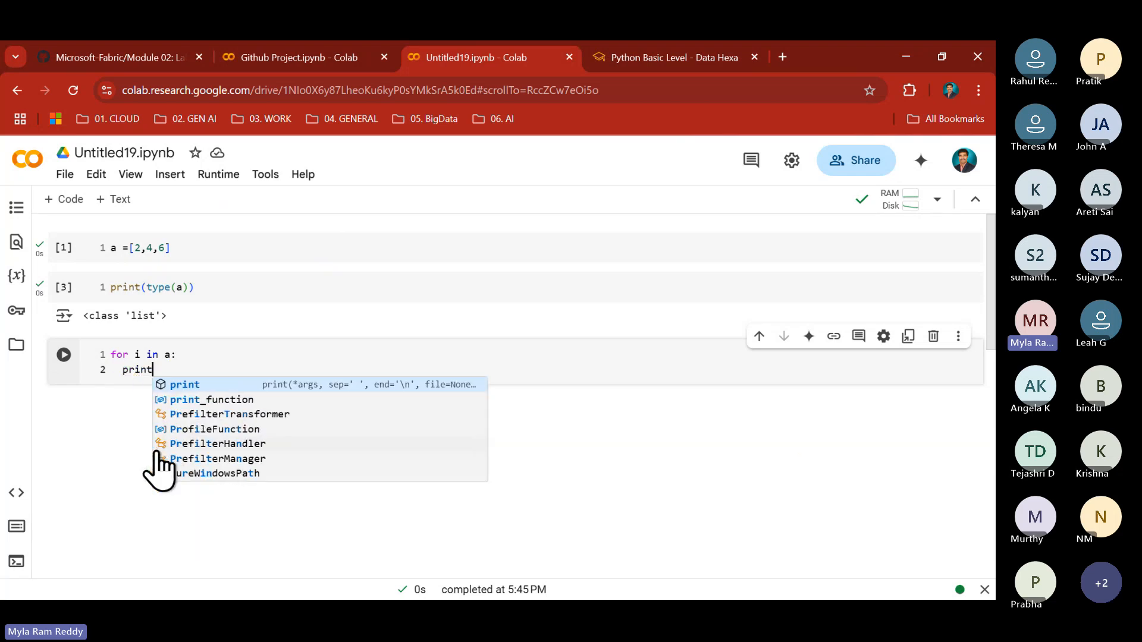
pyautogui.write('(a')
pyautogui.hotkey('shift', 'Return')
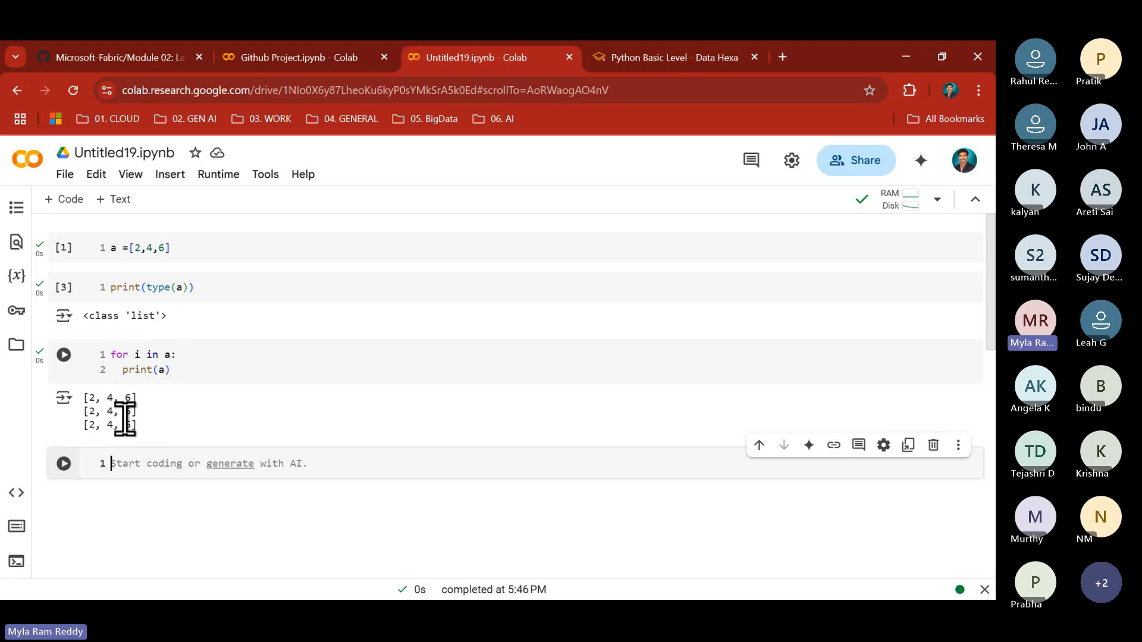
# Change the loop's print argument to i and rerun the cell
pyautogui.click(164, 373)
pyautogui.press('BackSpace')
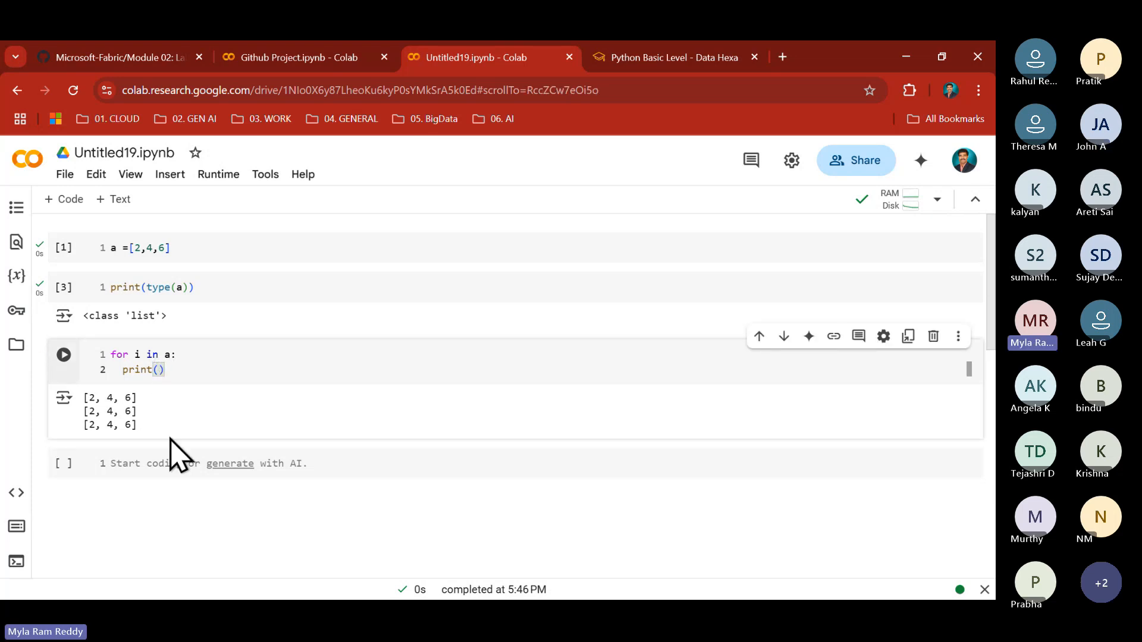
pyautogui.write('i')
pyautogui.hotkey('shift', 'Return')
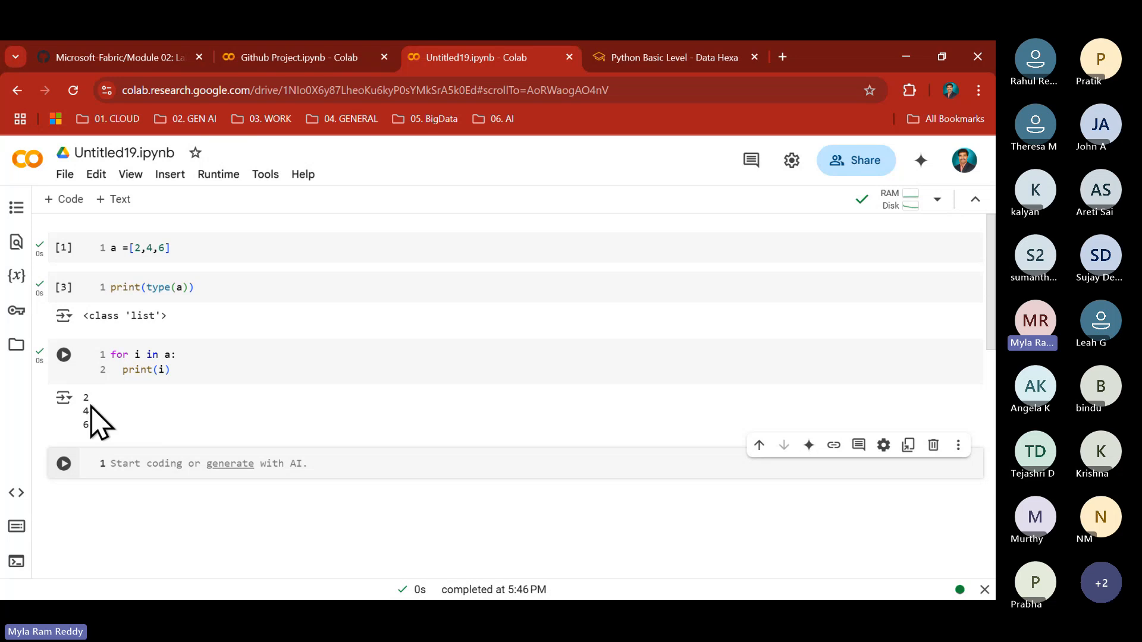
# Multiply the loop's printed value by 100 with print(i * 100) and rerun the cell
pyautogui.click(165, 370)
pyautogui.write('* ')
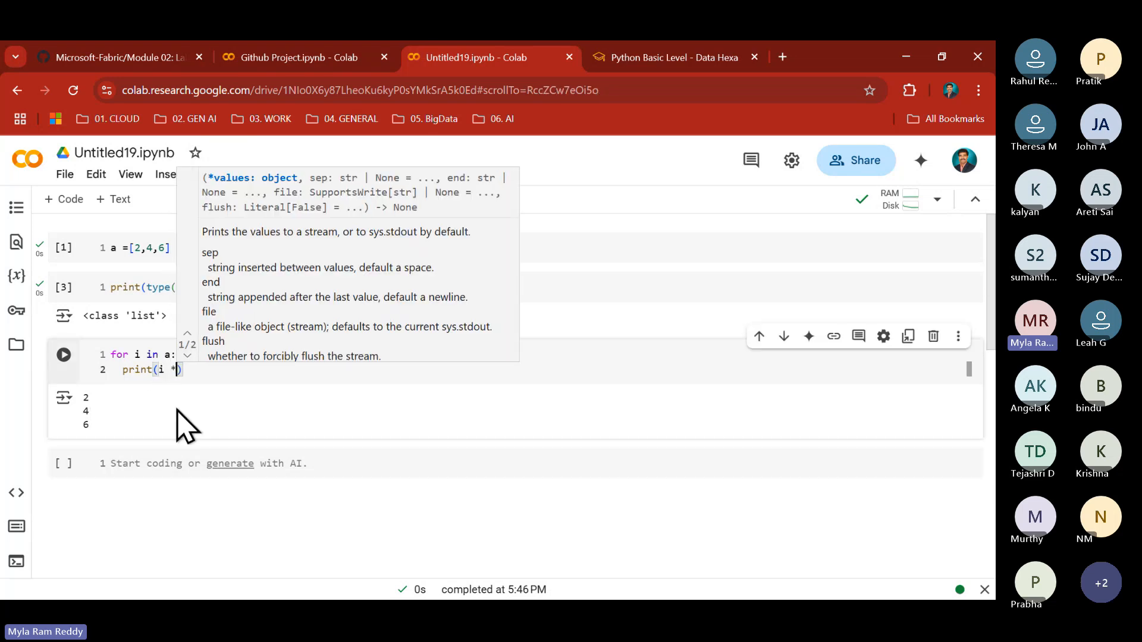
pyautogui.write('100')
pyautogui.hotkey('shift', 'Return')
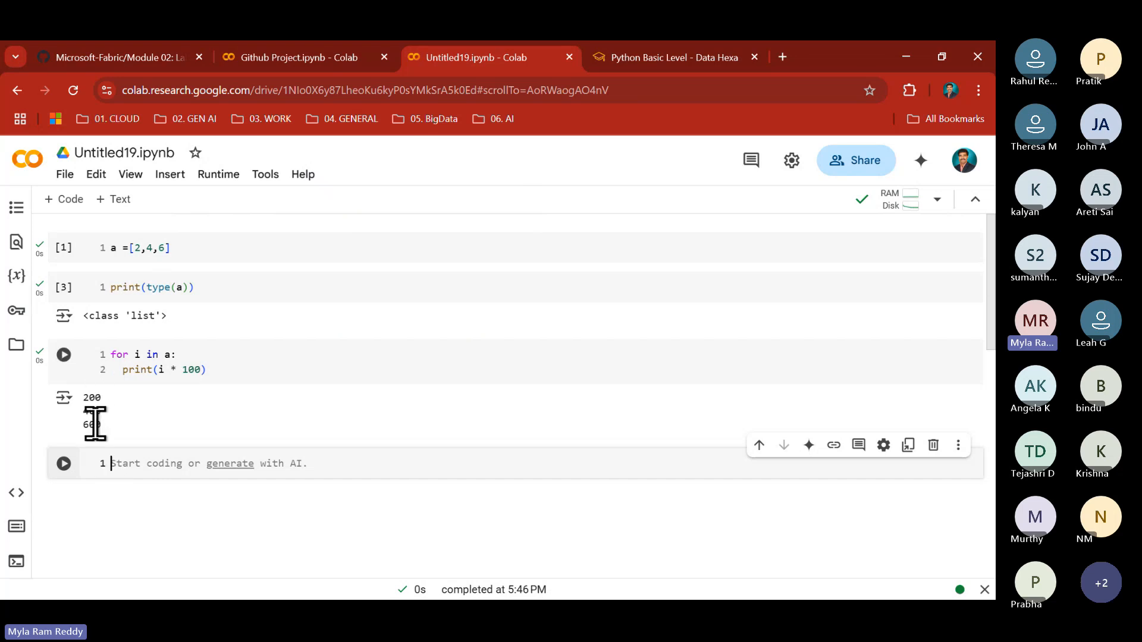
# Insert a code cell above the for loop and define fun_exp(arg1) so that it returns arg1 * 100
pyautogui.click(158, 369)
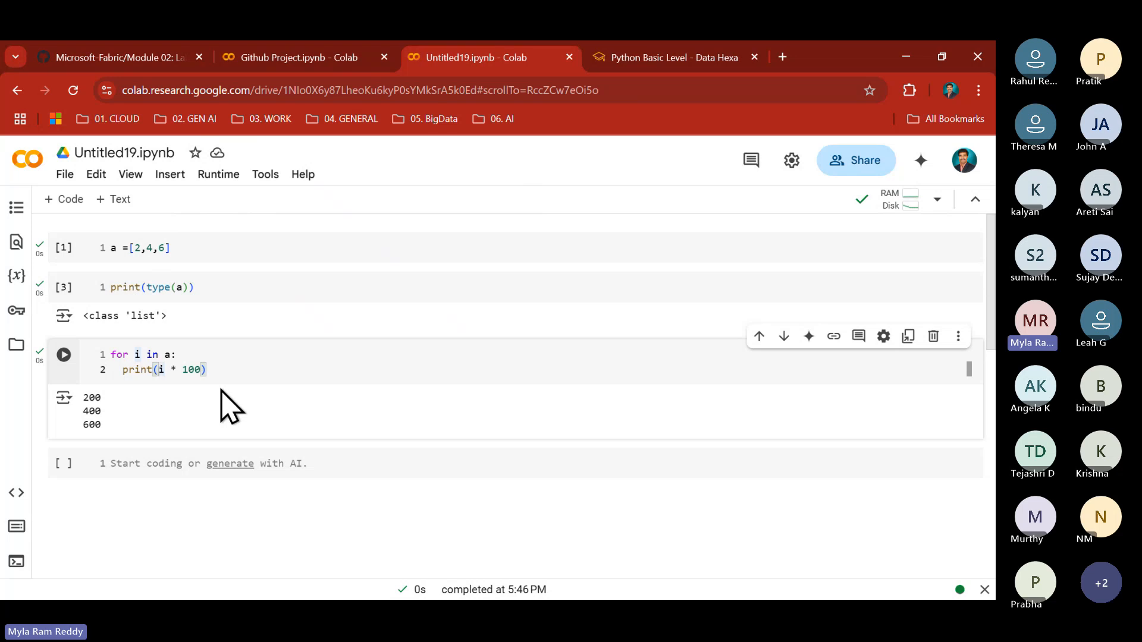
pyautogui.keyDown('shift'); pyautogui.click(201, 370); pyautogui.keyUp('shift')
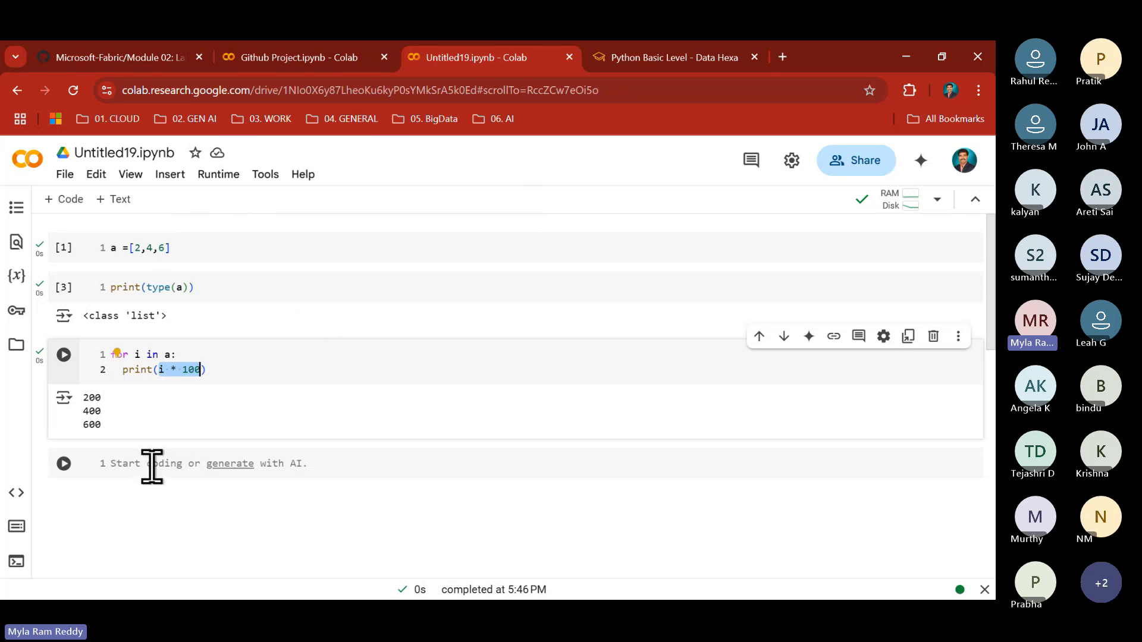
pyautogui.click(228, 357)
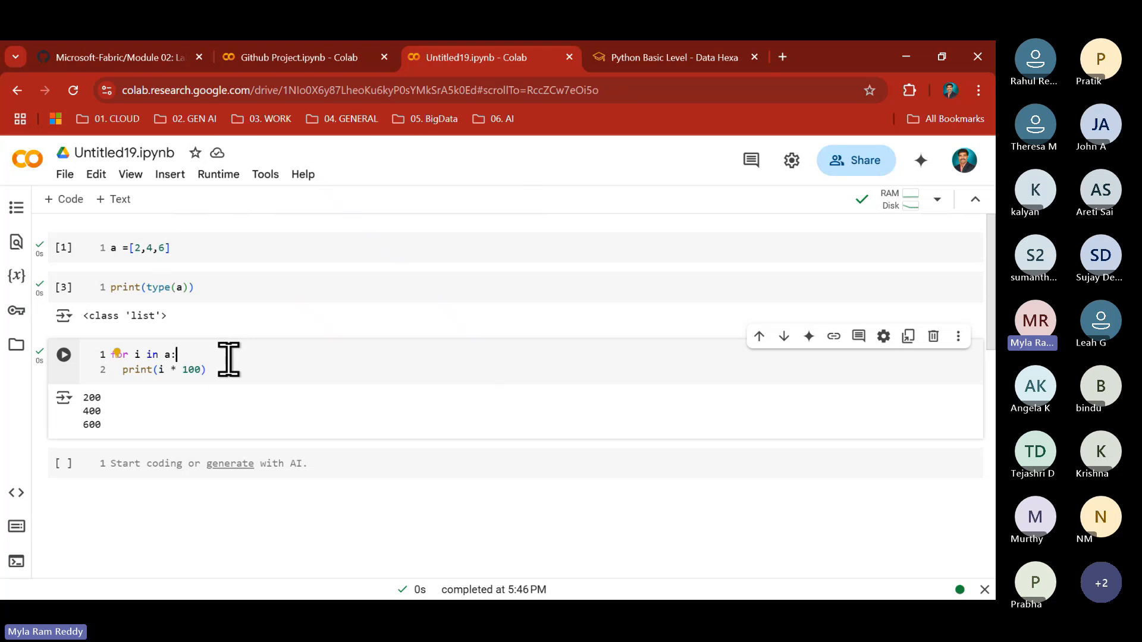
pyautogui.hotkey('ctrl', 'm')
pyautogui.press('a')
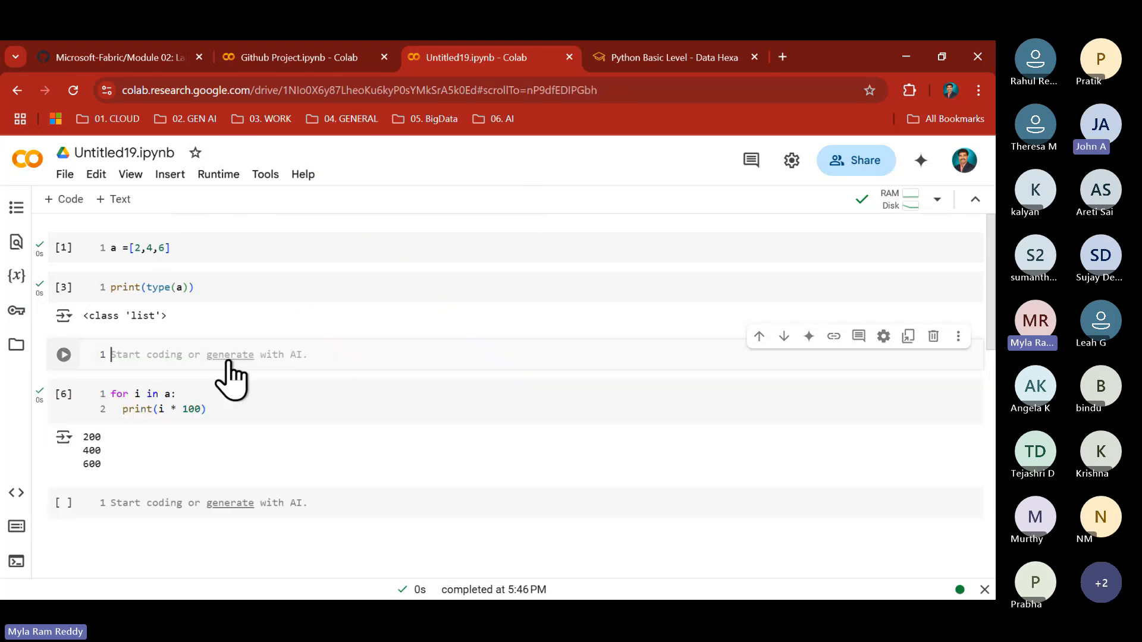
pyautogui.click(153, 353)
pyautogui.write('def fun_ex')
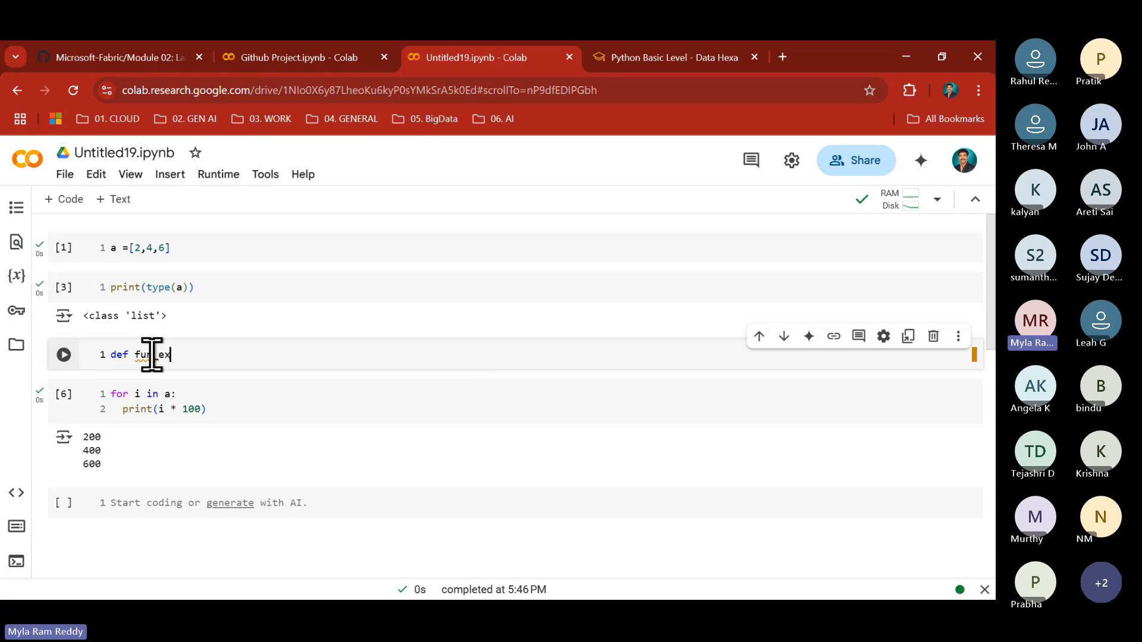
pyautogui.write('p(arg1')
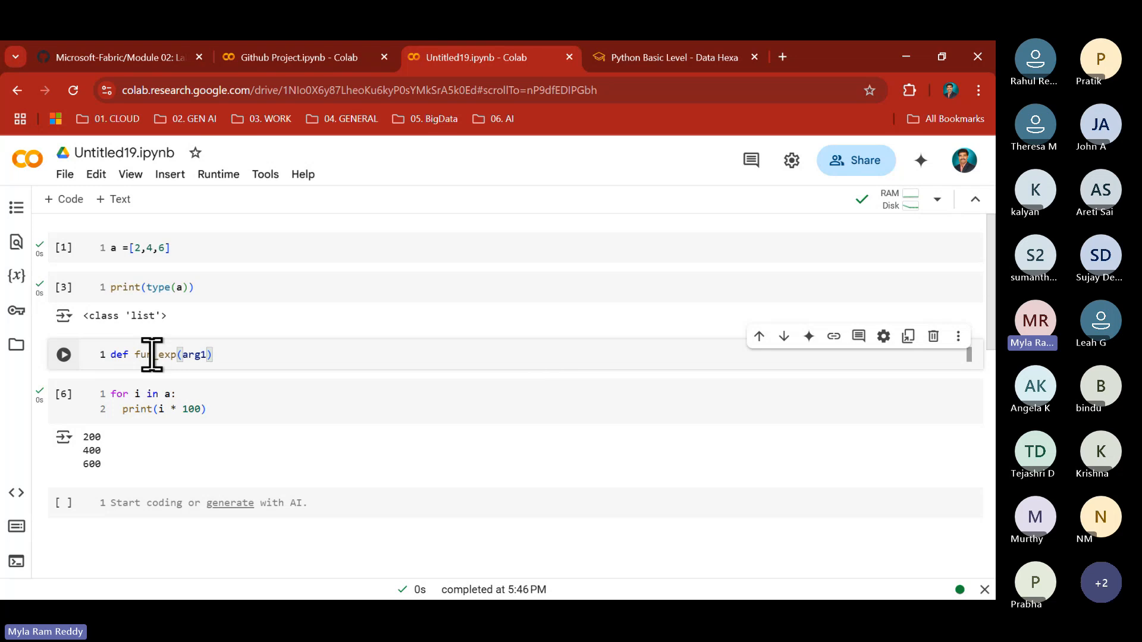
pyautogui.write('):')
pyautogui.press('Return')
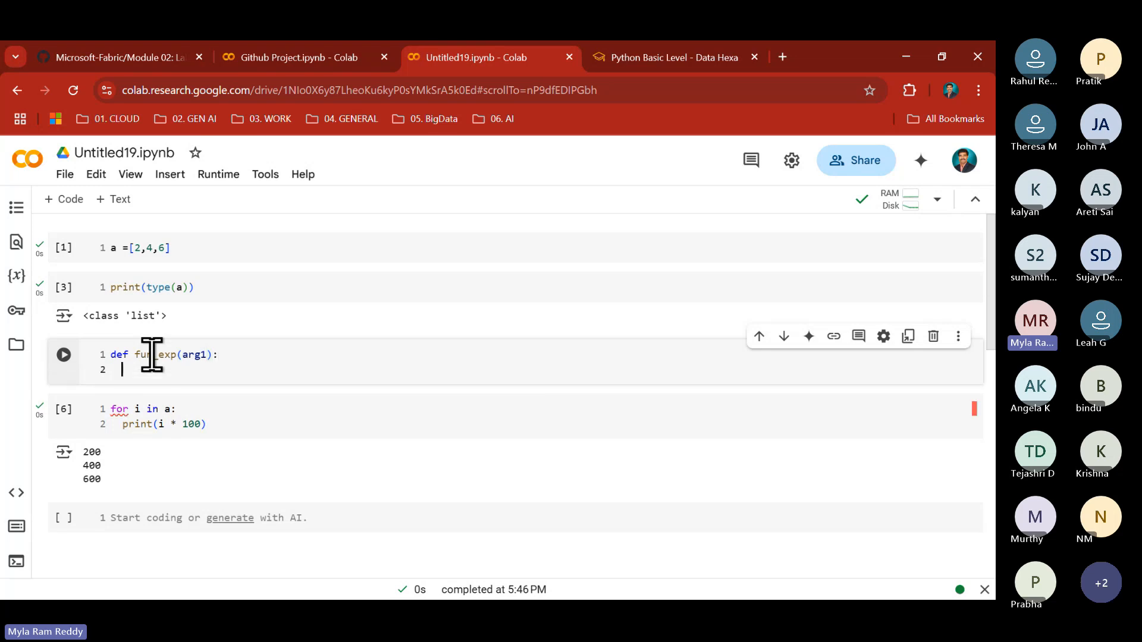
pyautogui.write('retur')
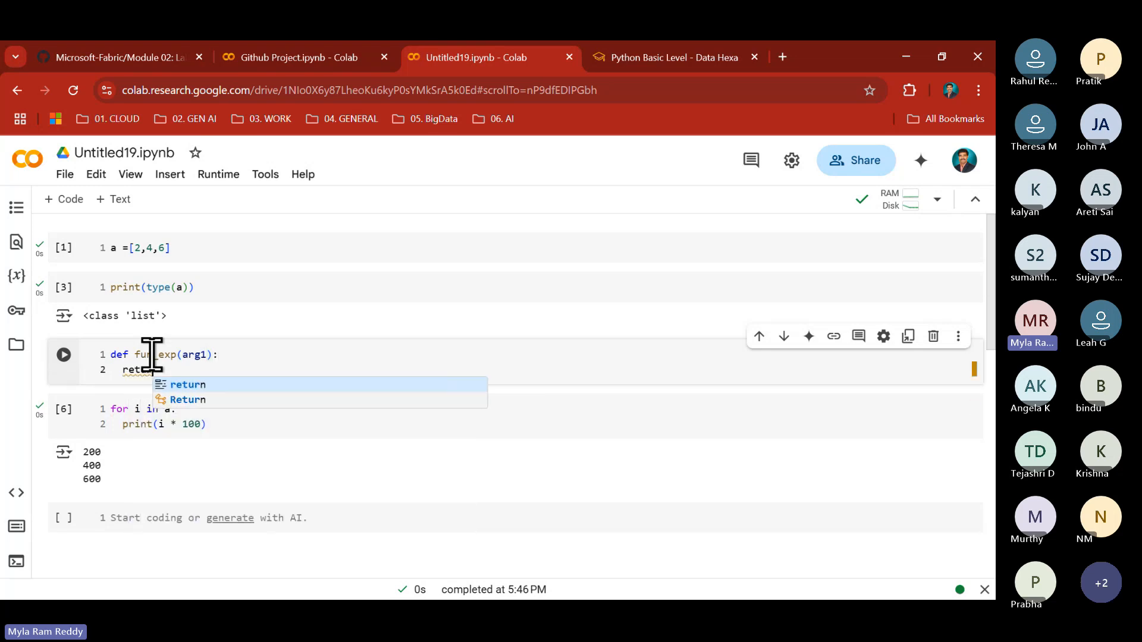
pyautogui.write('n arg1 * 100')
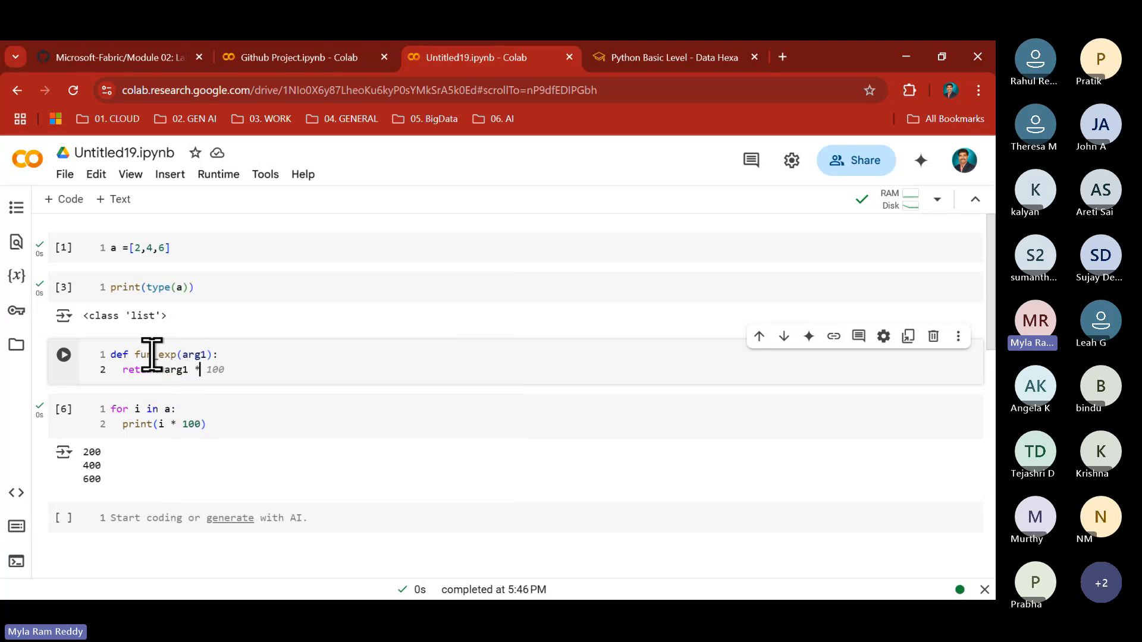
# Replace i * 100 in the loop's print call with fun_exp
pyautogui.click(202, 423)
pyautogui.press('BackSpace')
pyautogui.press('BackSpace')
pyautogui.press('BackSpace')
pyautogui.press('BackSpace')
pyautogui.press('BackSpace')
pyautogui.press('BackSpace')
pyautogui.press('BackSpace')
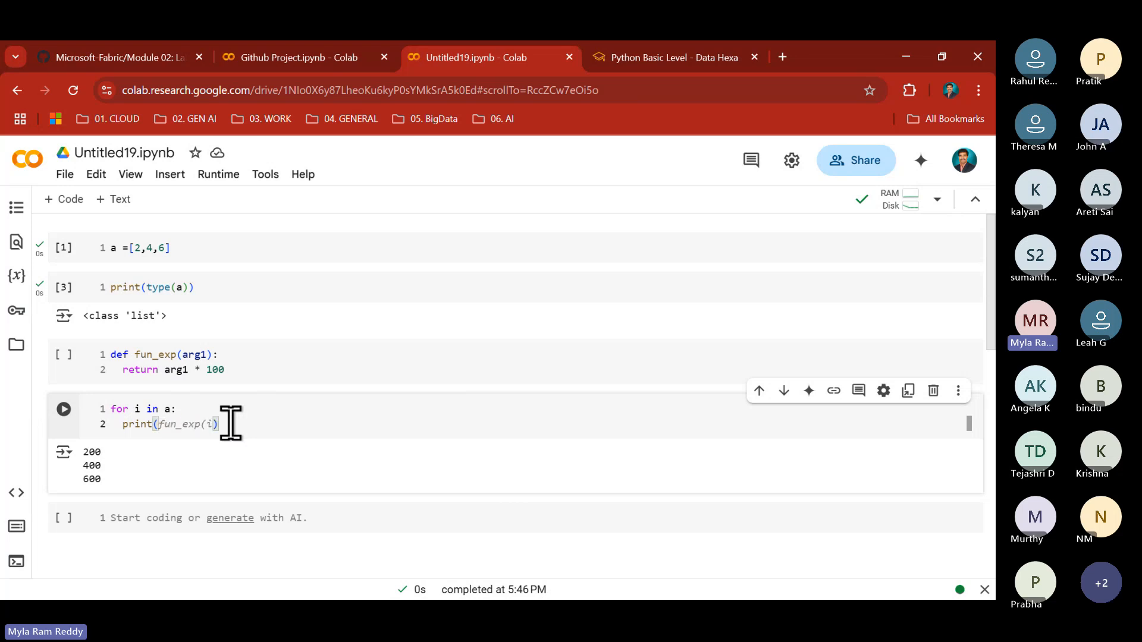
pyautogui.write('fun_e')
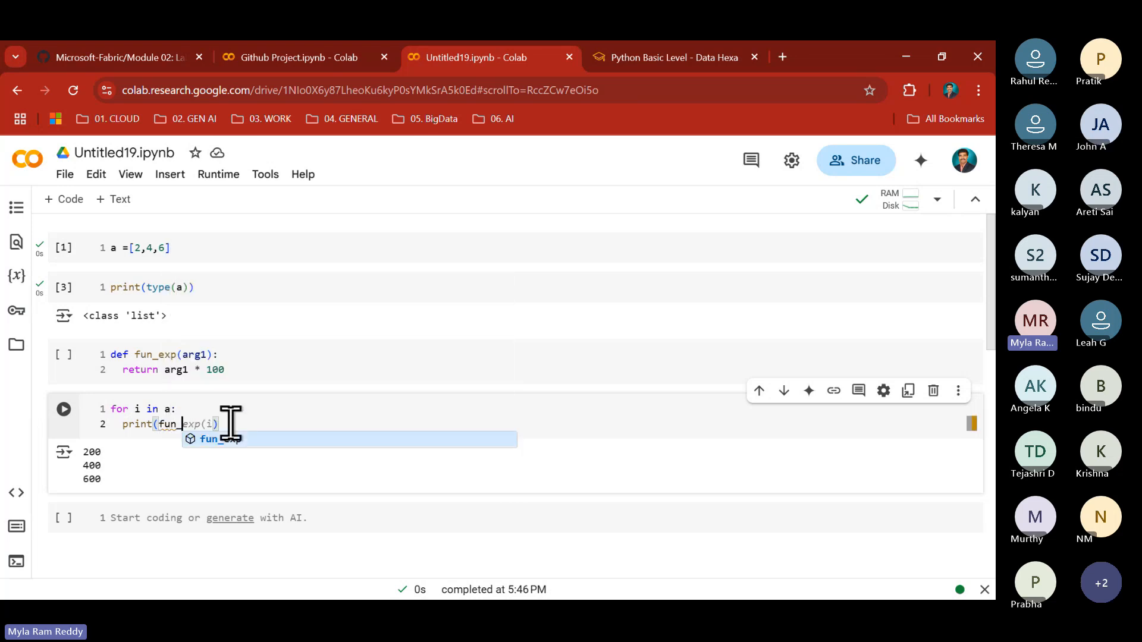
pyautogui.press('Return')
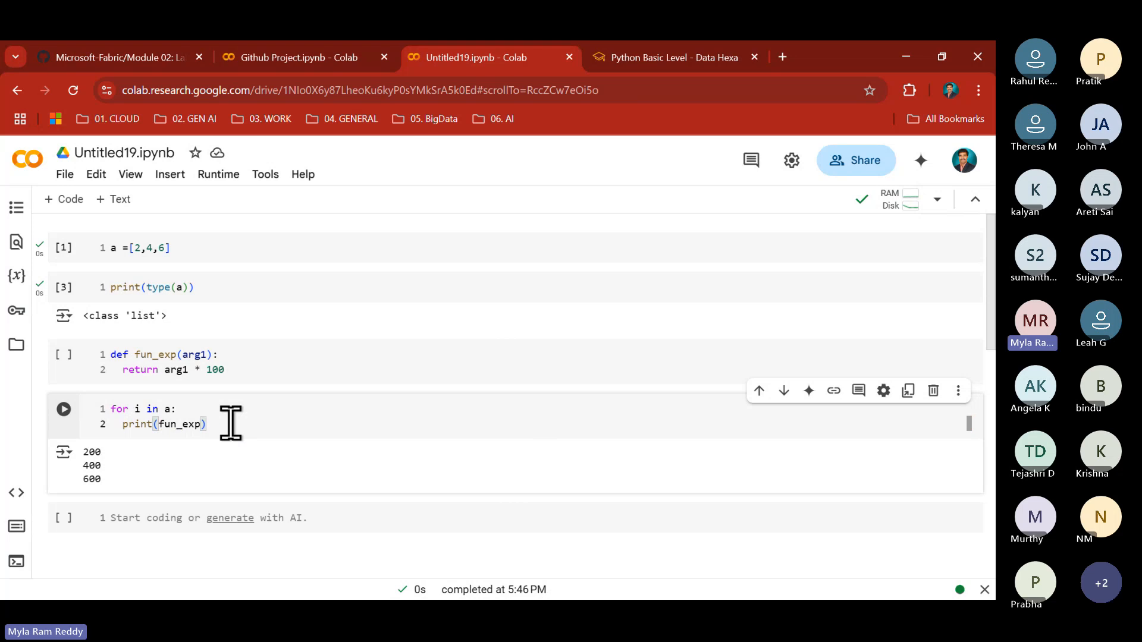
# Run the fun_exp definition cell and the for loop cell below it
pyautogui.click(250, 371)
pyautogui.hotkey('shift', 'Return')
pyautogui.hotkey('shift', 'Return')
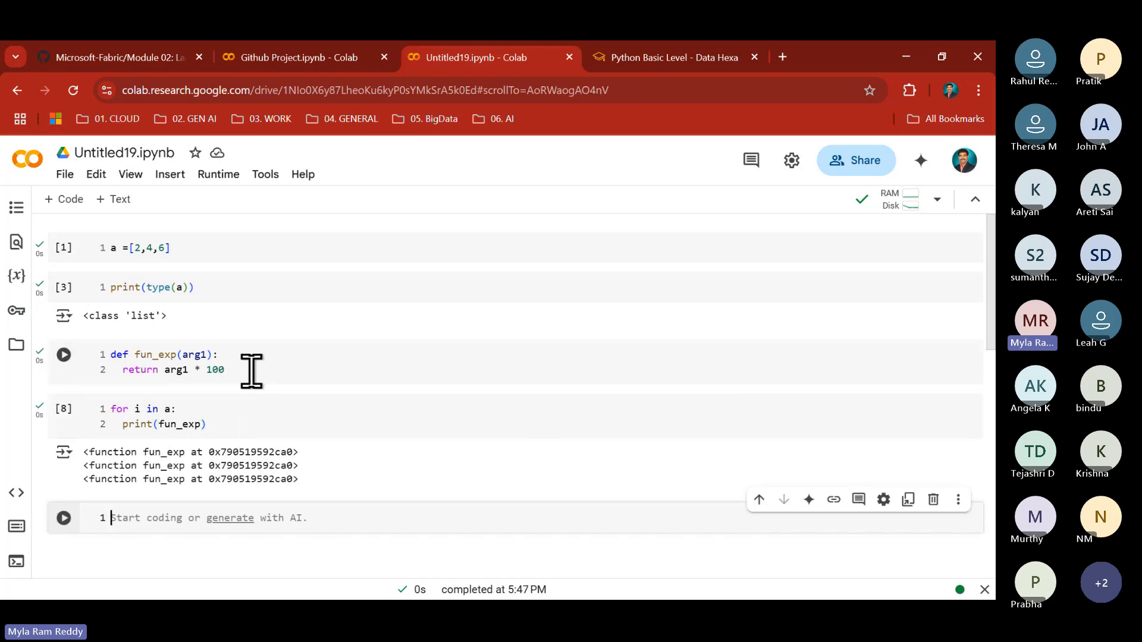
# Pass the loop variable to the function as print(fun_exp(i)) and rerun the loop cell
pyautogui.click(220, 427)
pyautogui.press('BackSpace')
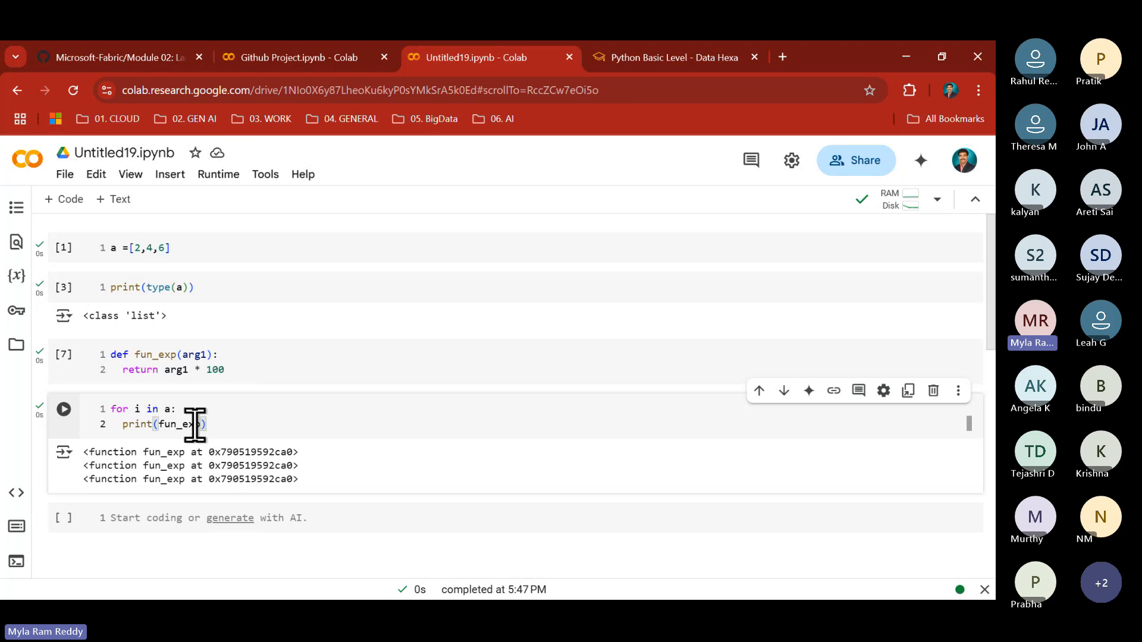
pyautogui.write('(i')
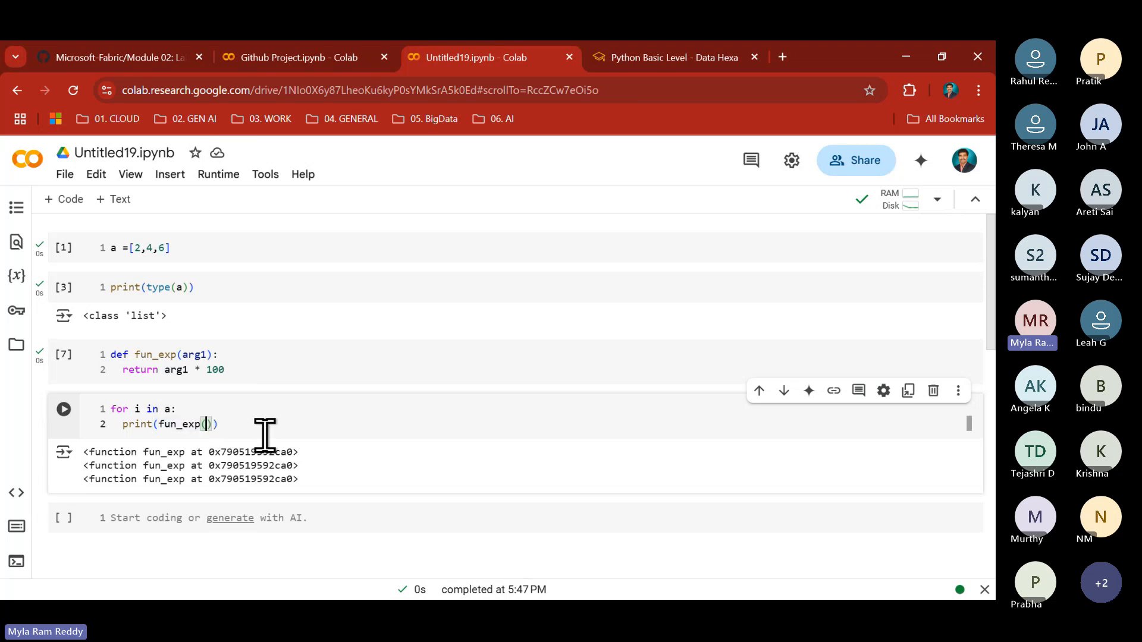
pyautogui.hotkey('shift', 'Return')
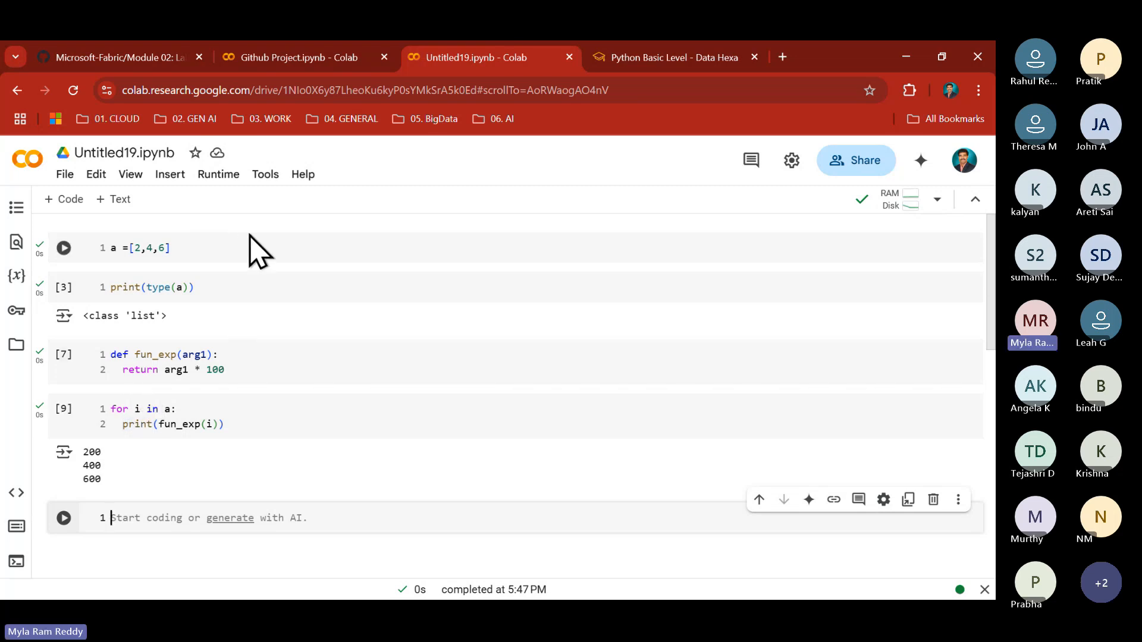
# Delete the list [2,4,6] from the first cell, keeping only "a ="
pyautogui.click(180, 252)
pyautogui.press('BackSpace')
pyautogui.press('BackSpace')
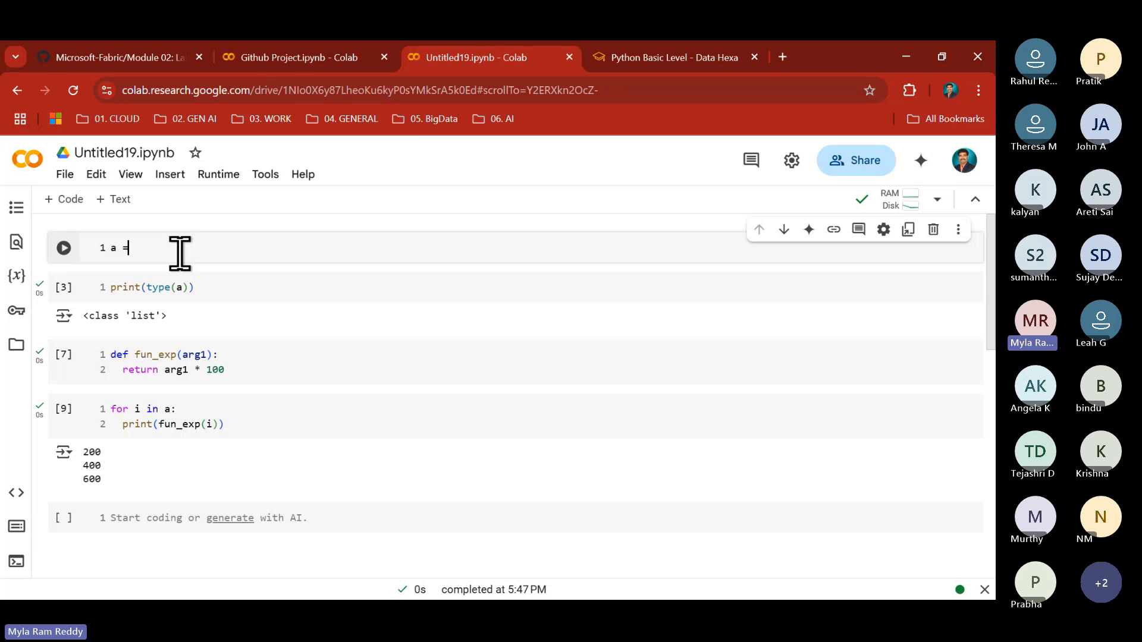
# Switch to the Fabric notebook 01 - Create Delta Tables (1) and highlight the full_tables list and the start of the loadFullDataFromSource function
pyautogui.hotkey('alt', 'Tab')
pyautogui.hotkey('alt', 'Tab')
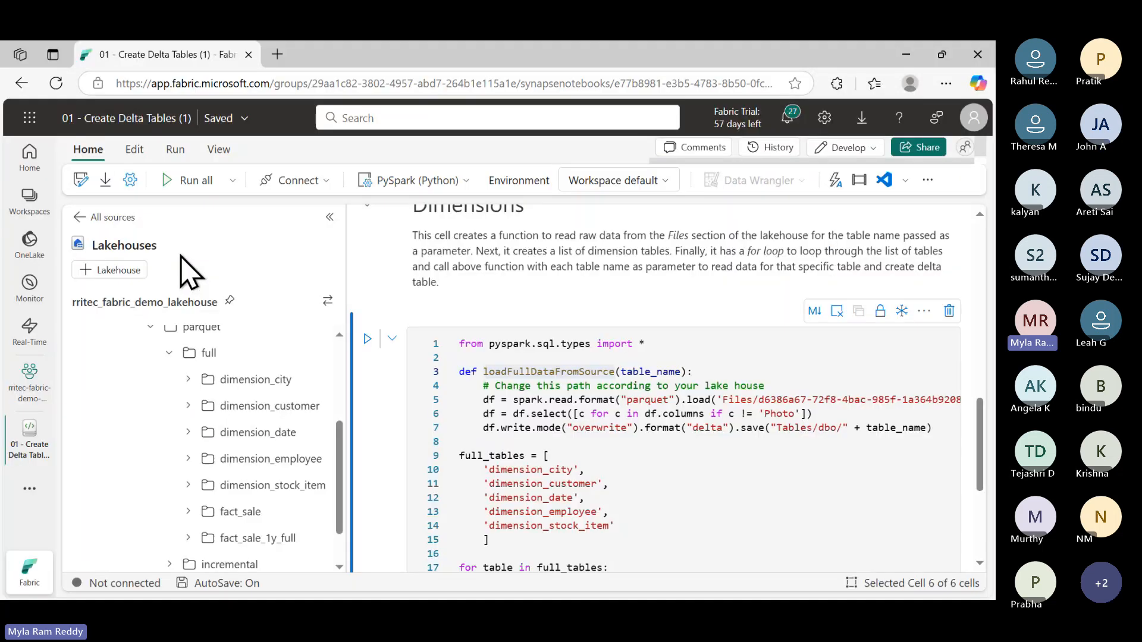
pyautogui.moveTo(461, 457); pyautogui.dragTo(535, 538)
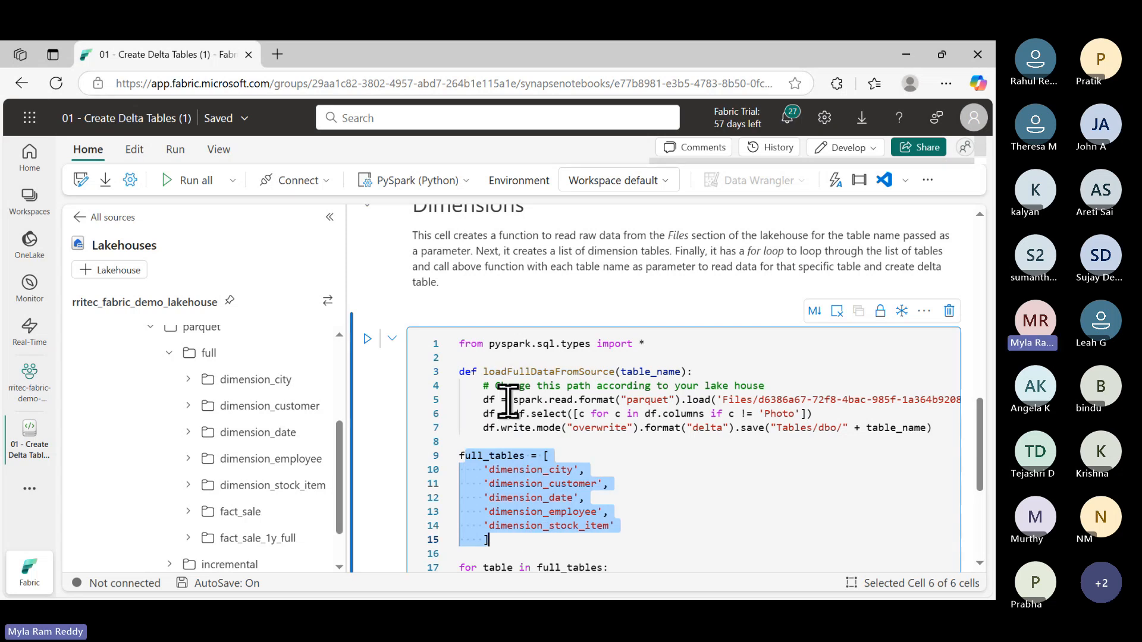
pyautogui.moveTo(459, 371); pyautogui.dragTo(551, 406)
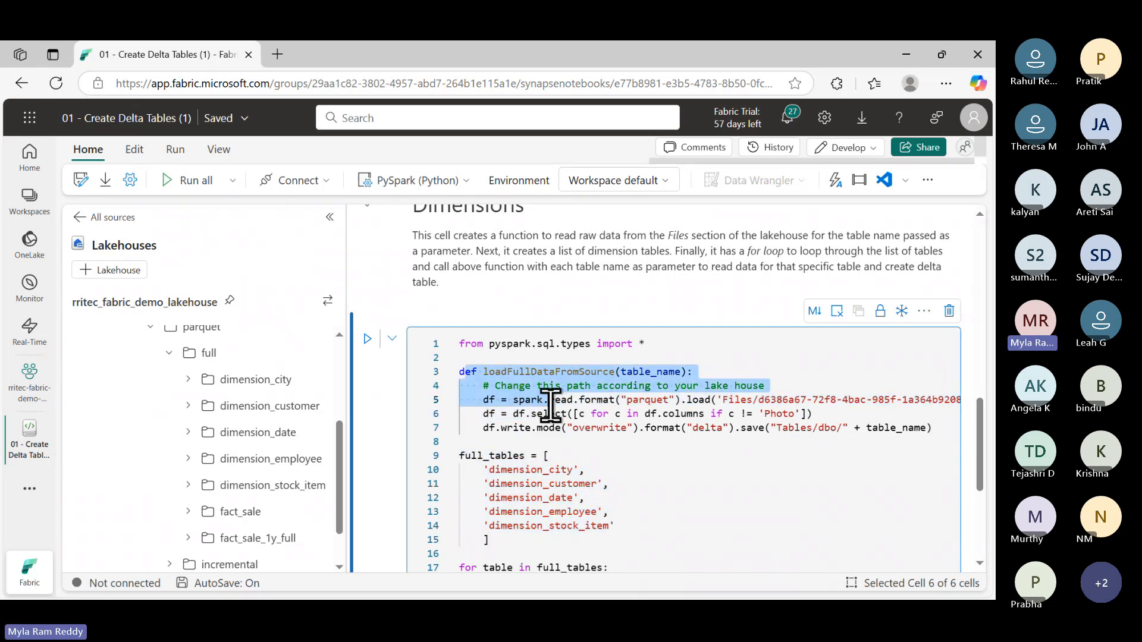
# Highlight in the loadFullDataFromSource function the df variable, the select line excluding the Photo column, and the overwrite write mode
pyautogui.doubleClick(489, 400)
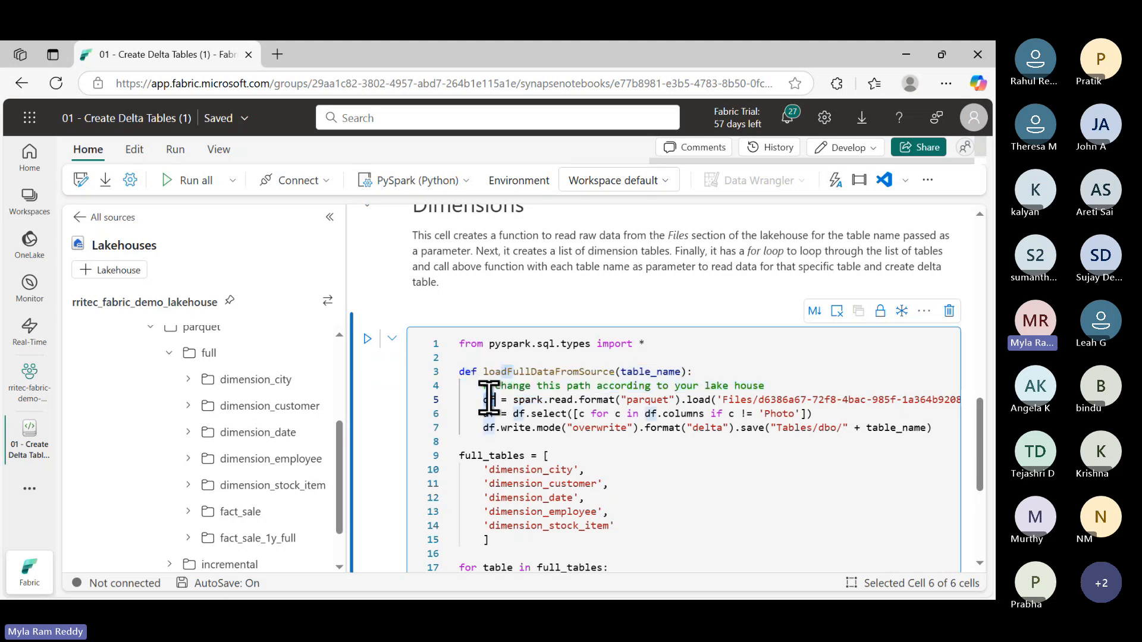
pyautogui.click(812, 412)
pyautogui.moveTo(799, 410); pyautogui.dragTo(480, 411)
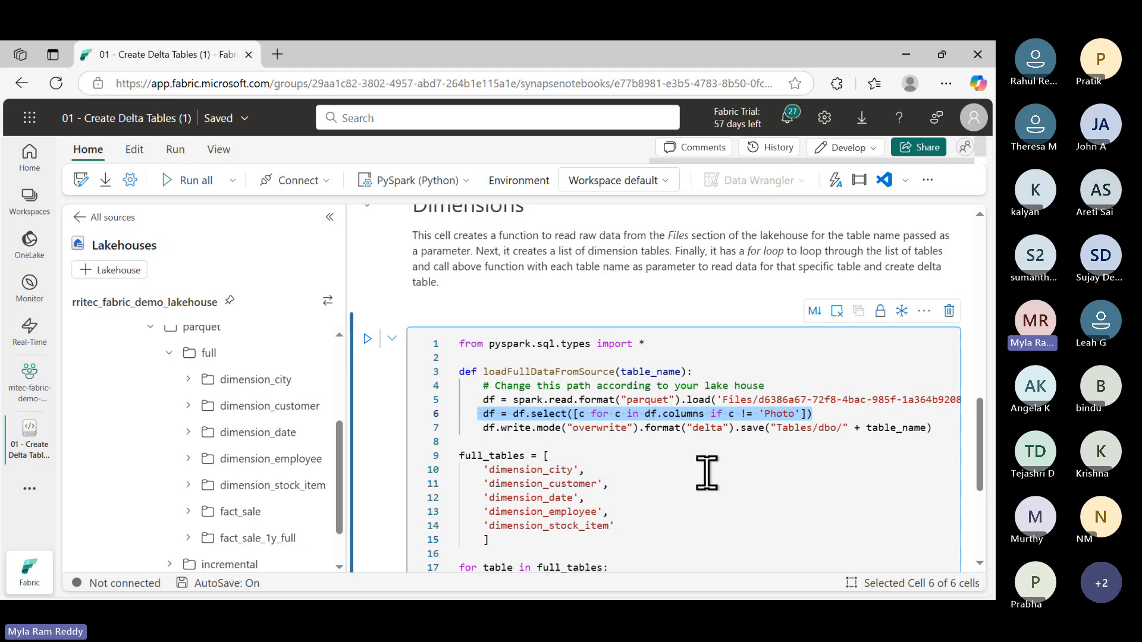
pyautogui.doubleClick(548, 412)
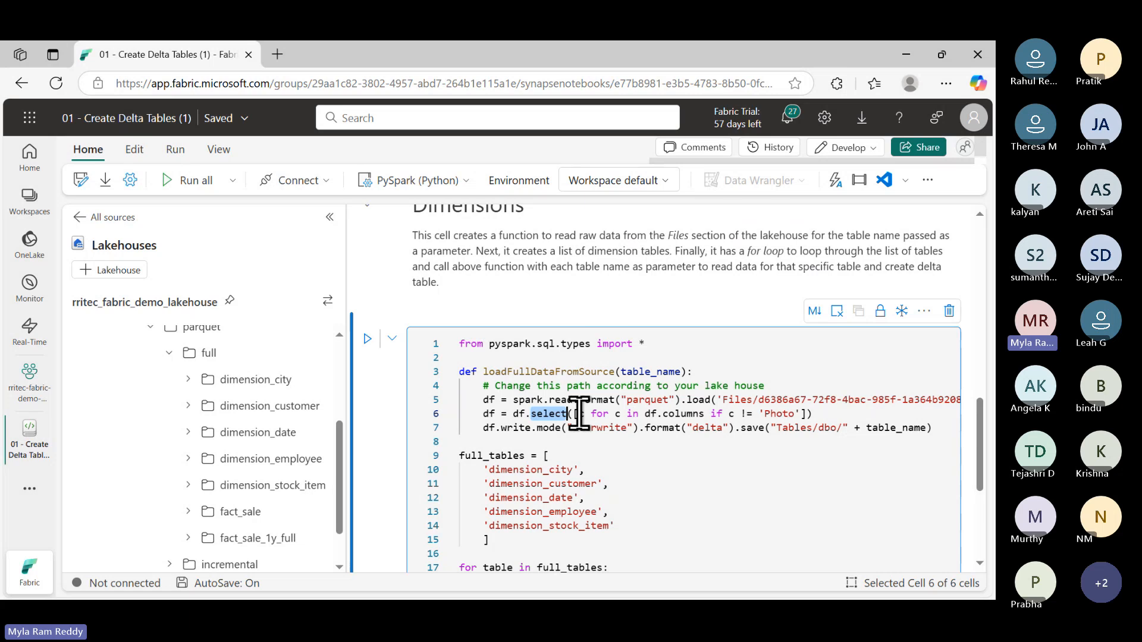
pyautogui.moveTo(645, 414); pyautogui.dragTo(796, 414)
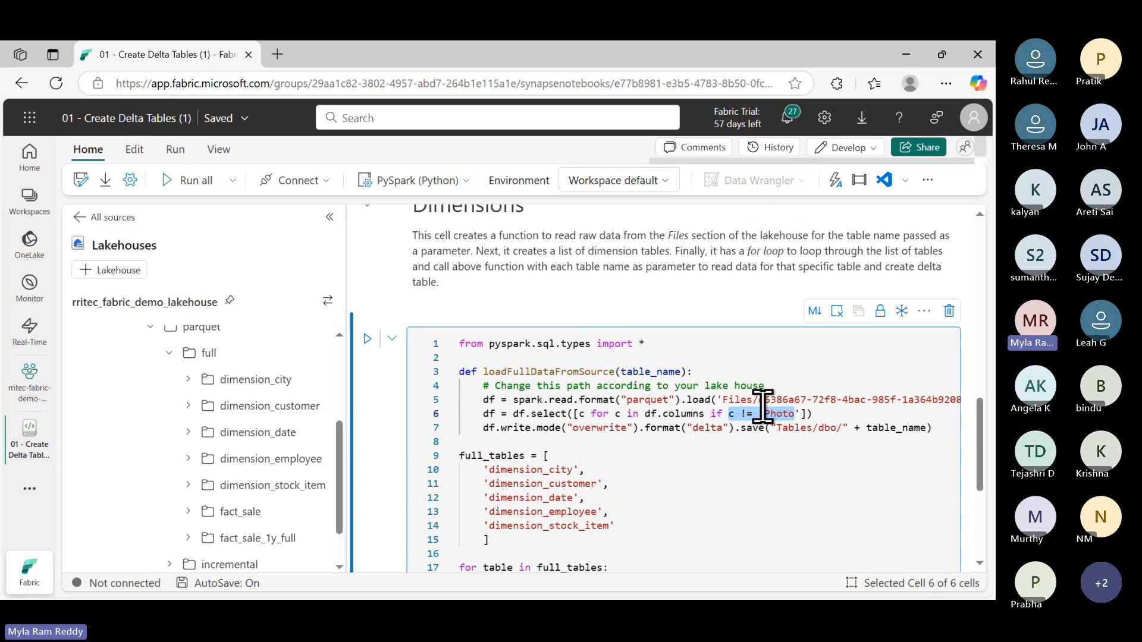
pyautogui.doubleClick(544, 414)
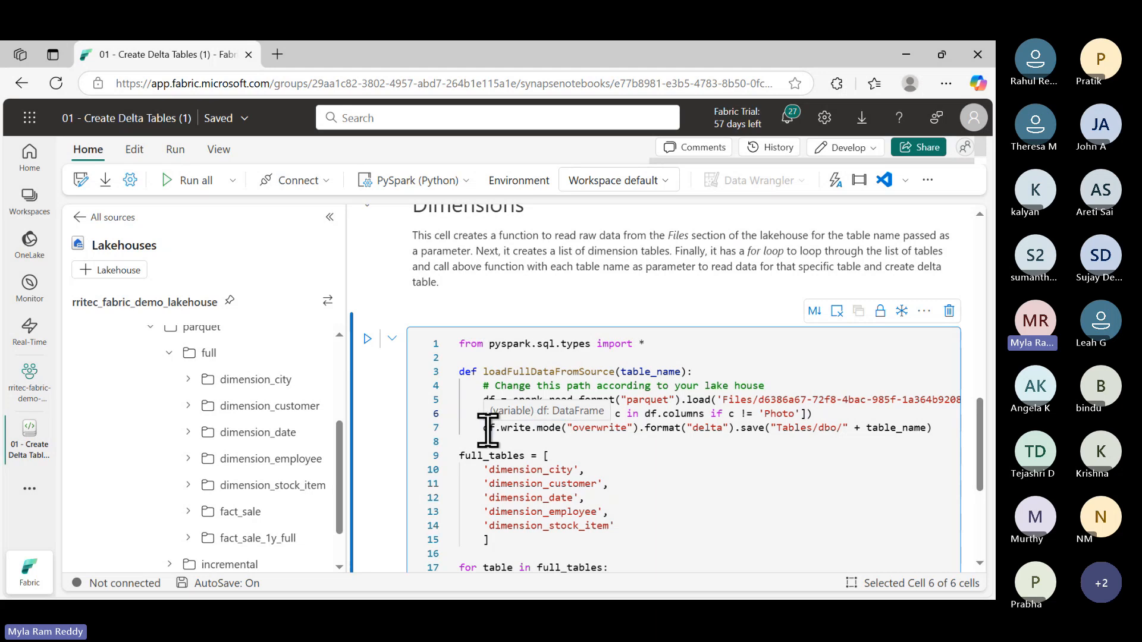
pyautogui.moveTo(484, 428); pyautogui.dragTo(632, 433)
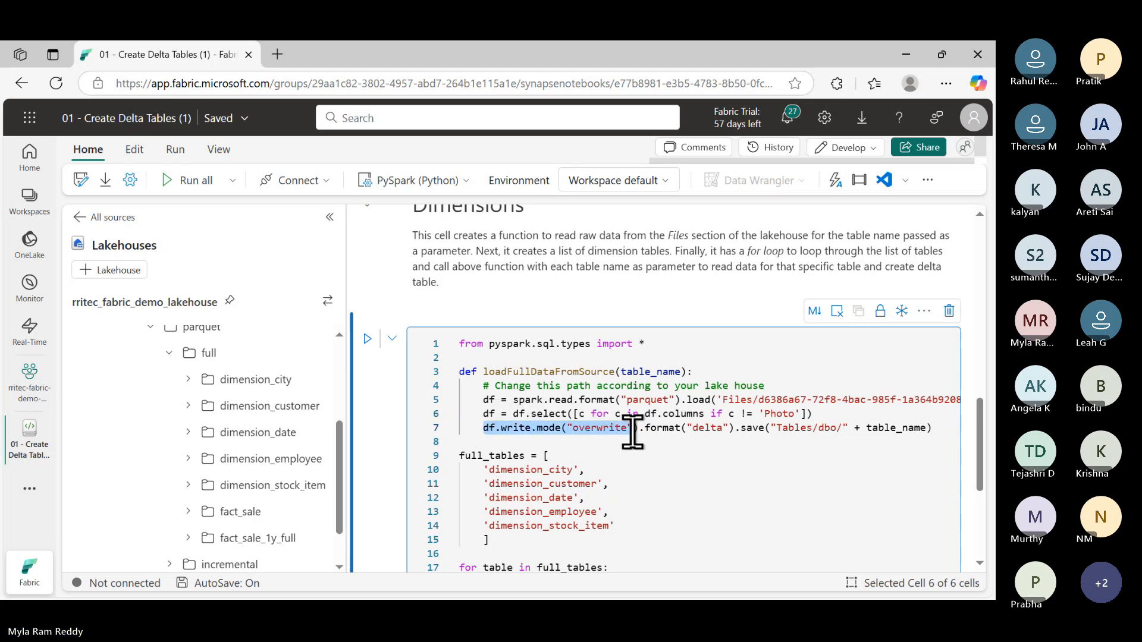
pyautogui.click(632, 495)
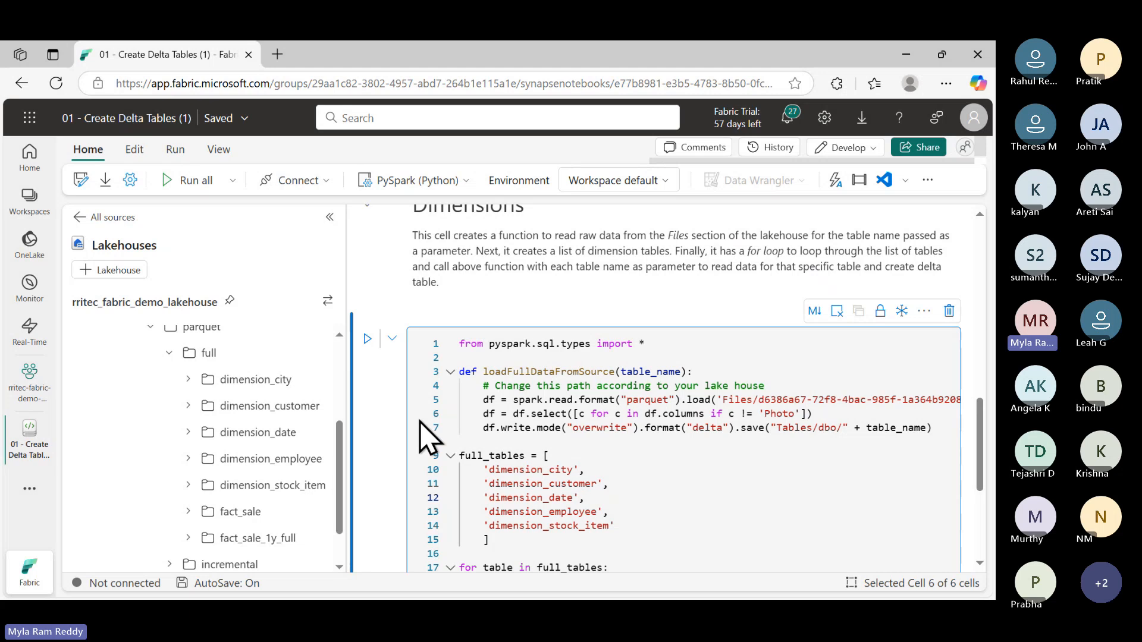
# Expand Tables, Unidentified, dbo and fact_sale in the lakehouse explorer, and look over the source folders under parquet/full
pyautogui.scroll(3, 256, 410)
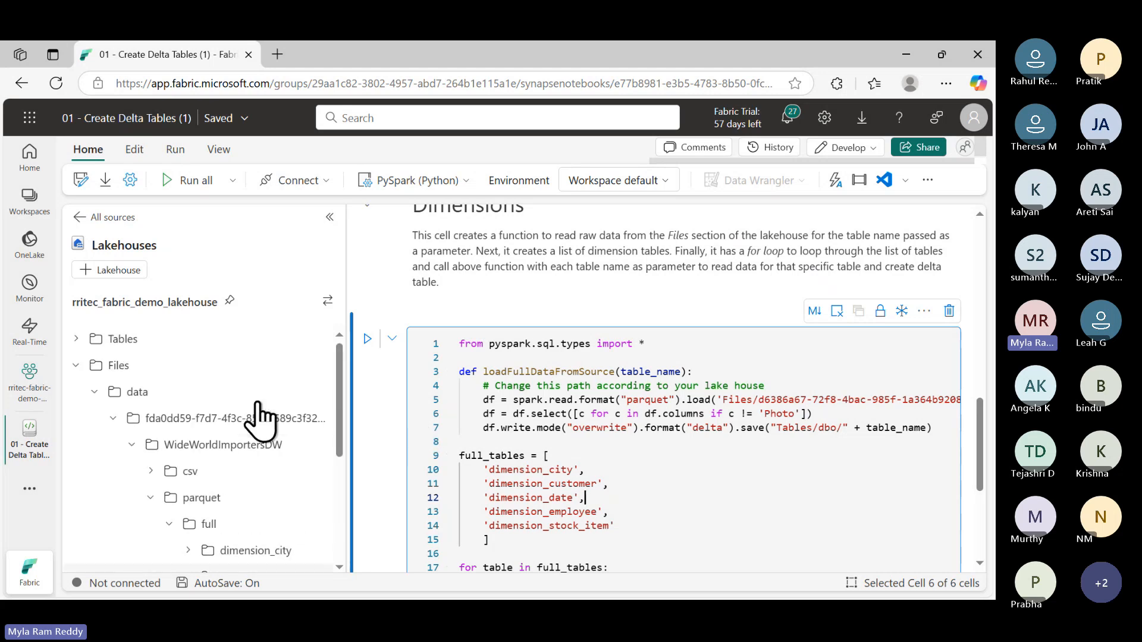
pyautogui.click(77, 339)
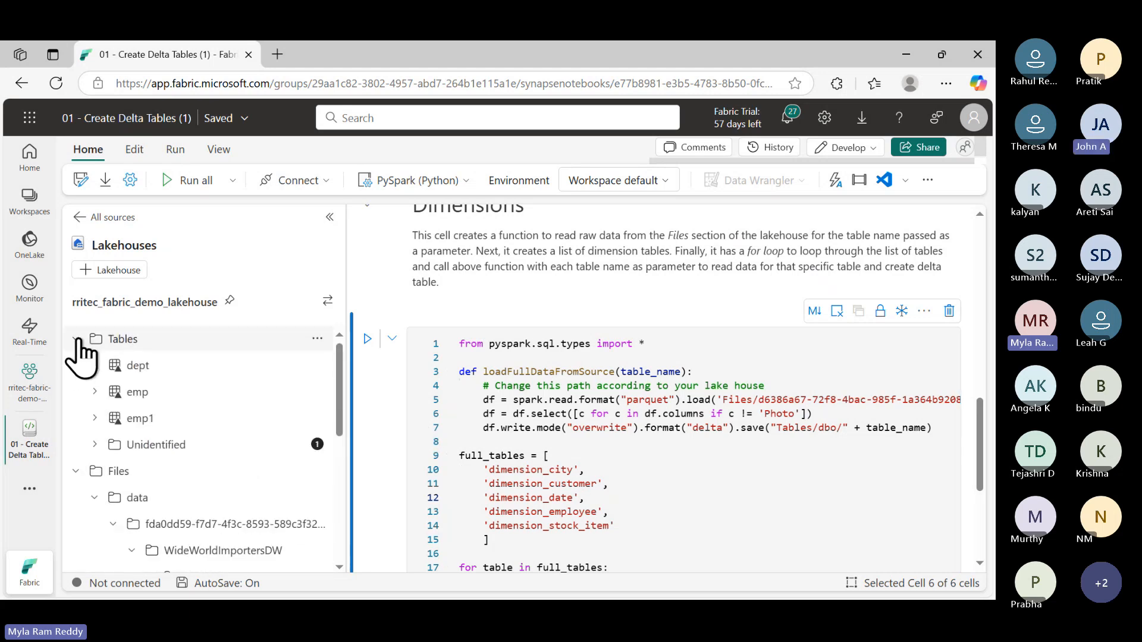
pyautogui.click(96, 445)
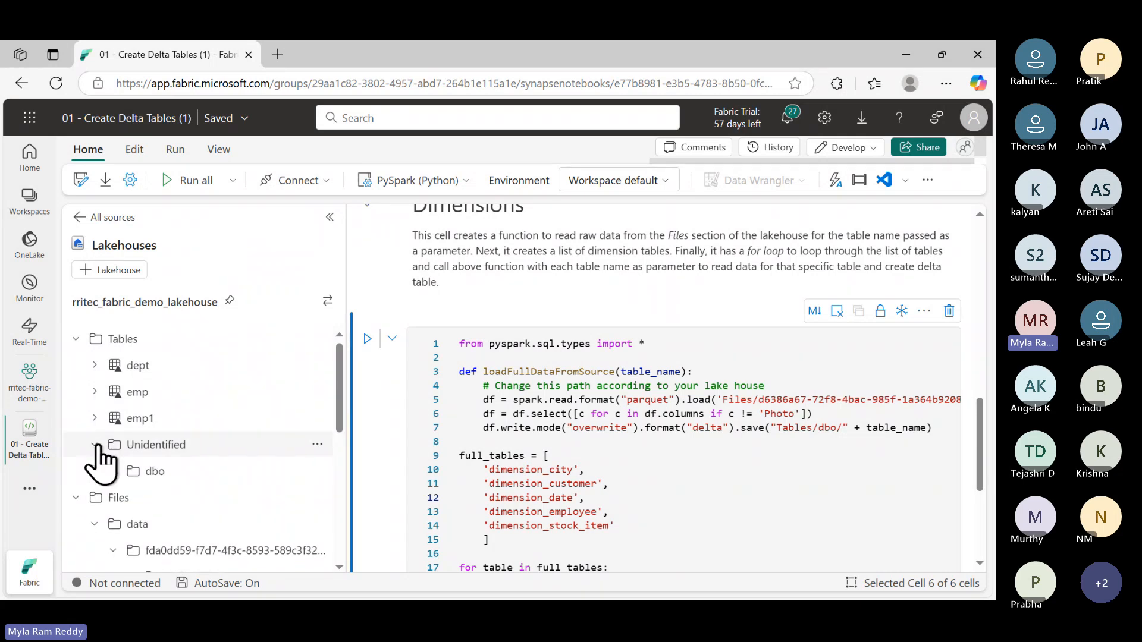
pyautogui.click(113, 473)
pyautogui.click(132, 498)
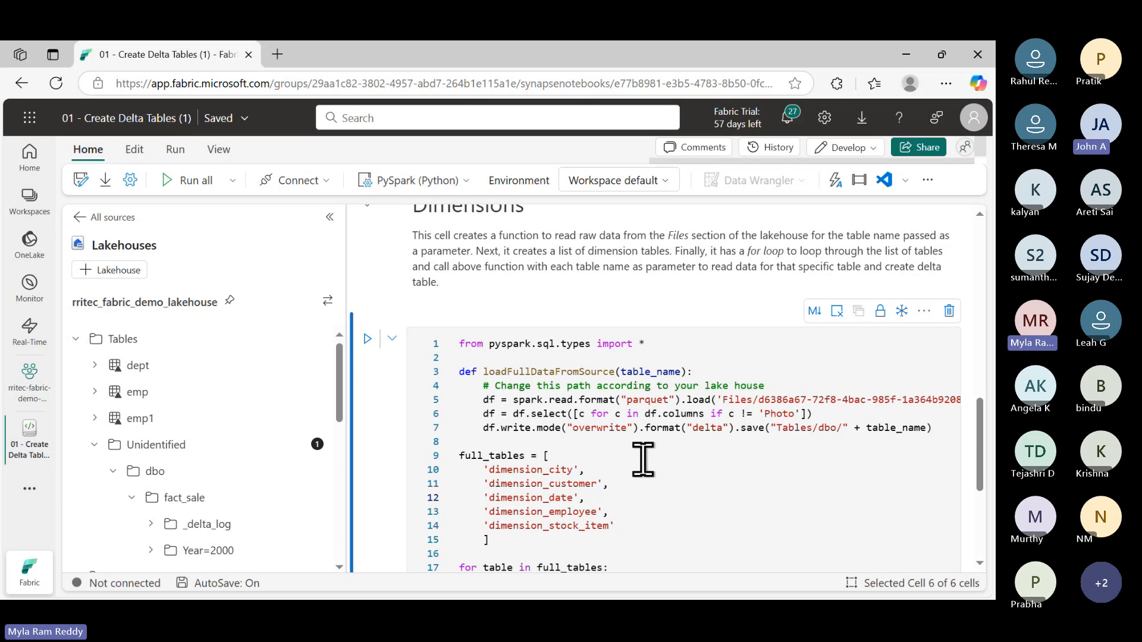
pyautogui.scroll(-5, 255, 523)
pyautogui.scroll(-2, 254, 523)
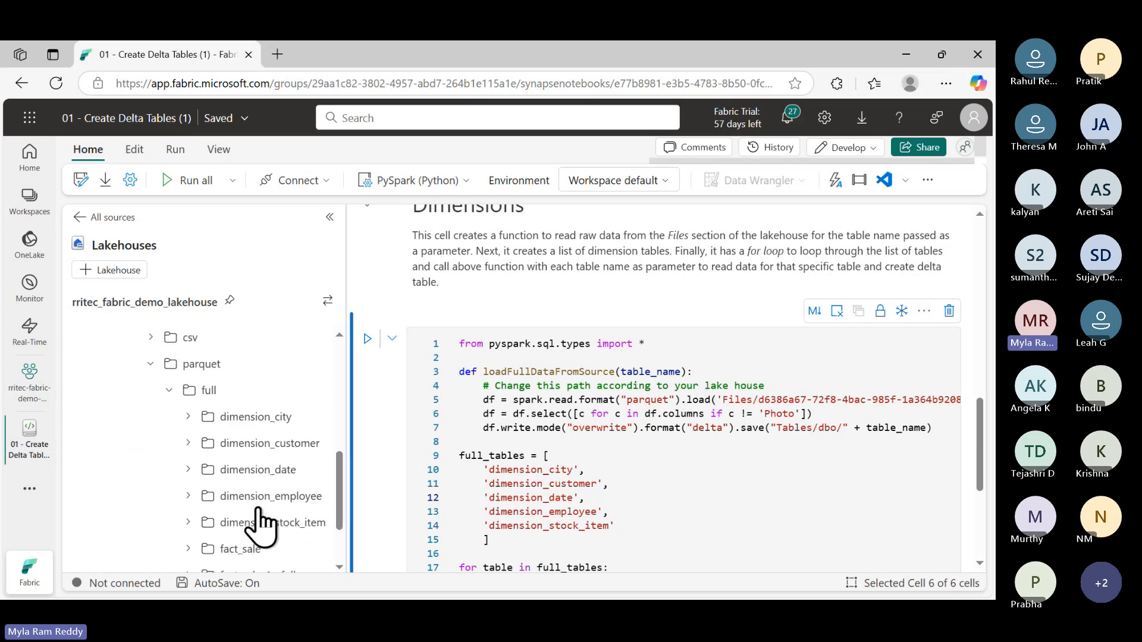
# Copy the path segment data/fda0dd59-f7d7-4f3c-8593-589c3f32038e from the load path in the Fact - Sale cell
pyautogui.scroll(5, 574, 446)
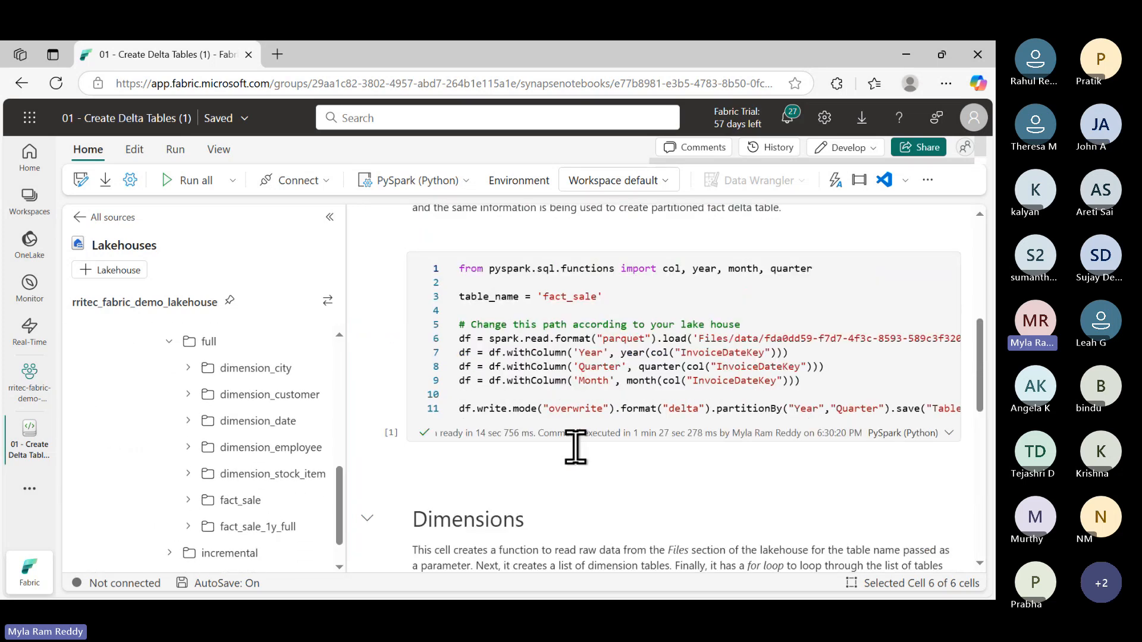
pyautogui.doubleClick(767, 342)
pyautogui.scroll(1, 816, 358)
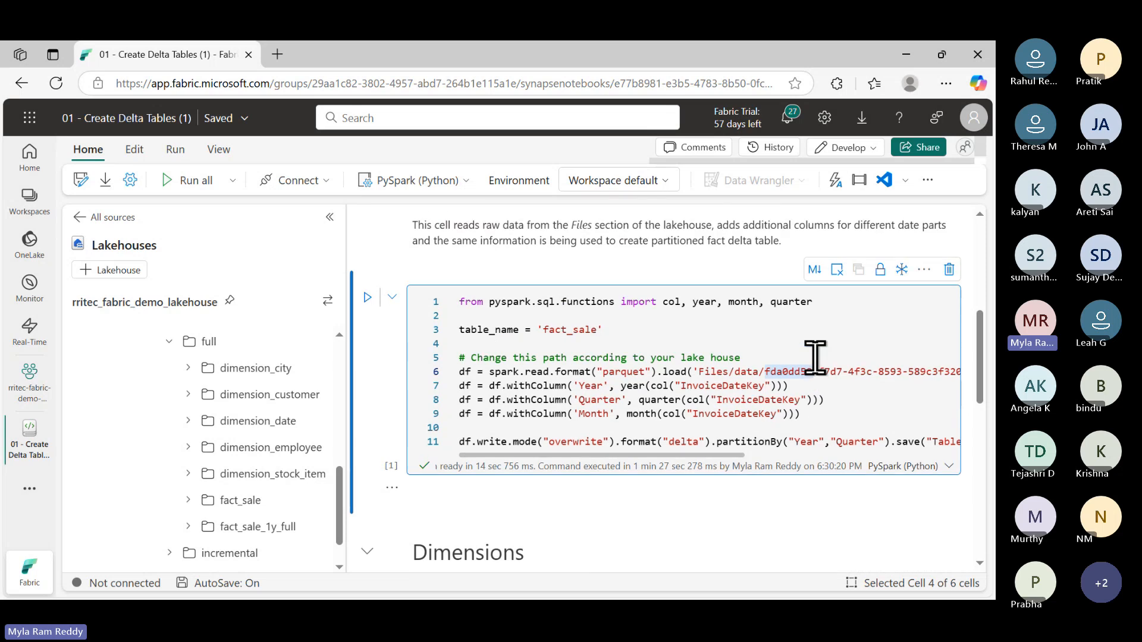
pyautogui.scroll(1, 815, 358)
pyautogui.hscroll(5, 722, 438)
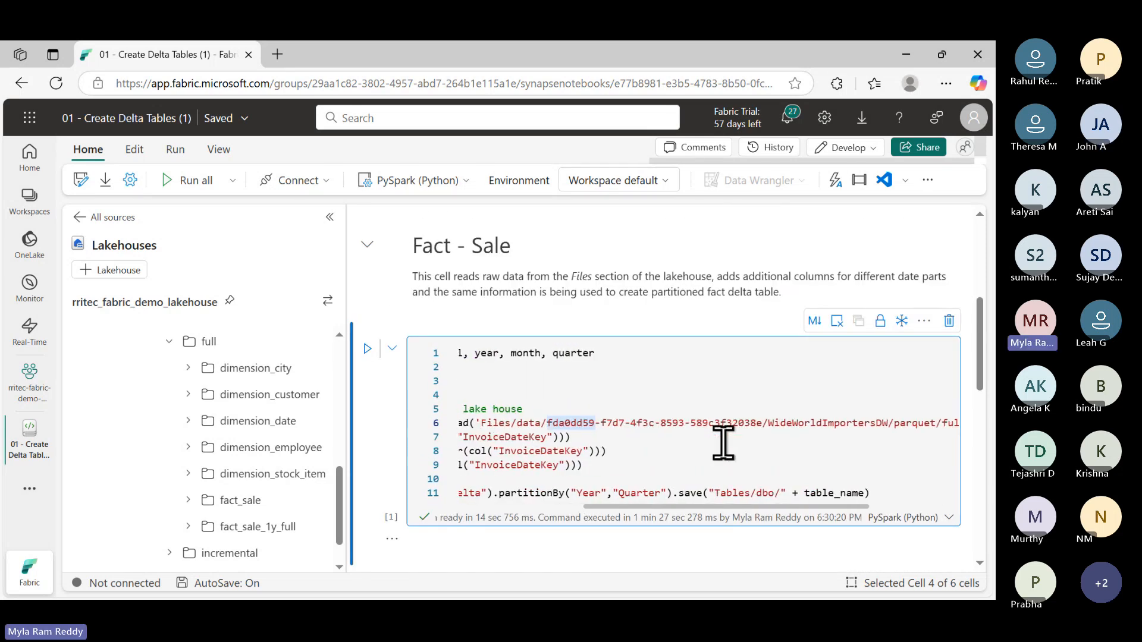
pyautogui.doubleClick(753, 425)
pyautogui.hscroll(-1, 753, 424)
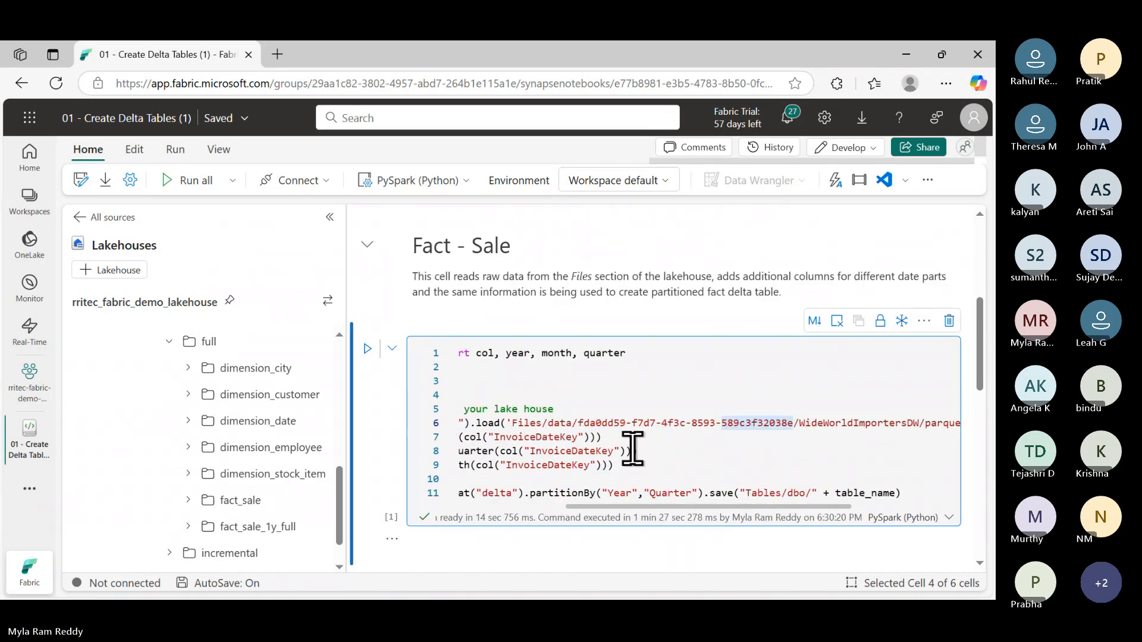
pyautogui.keyDown('shift'); pyautogui.click(548, 423); pyautogui.keyUp('shift')
pyautogui.hotkey('ctrl', 'c')
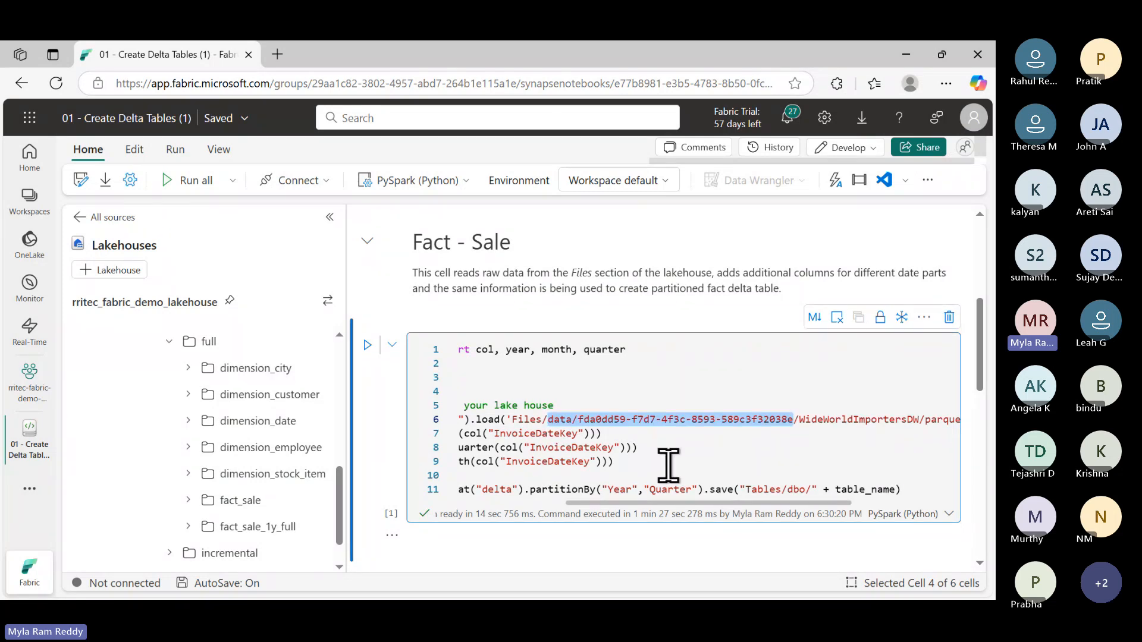
# Replace the folder ID after Files/ in the Dimensions cell's load path with the copied data/fda0dd59-f7d7-4f3c-8593-589c3f32038e
pyautogui.scroll(-6, 668, 465)
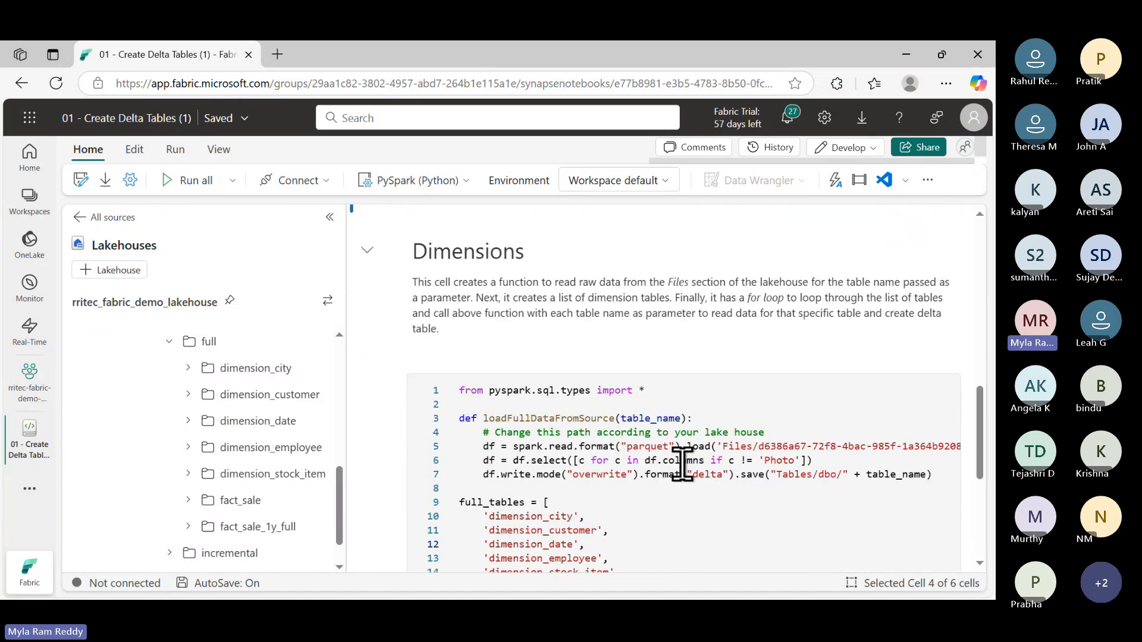
pyautogui.doubleClick(759, 446)
pyautogui.hscroll(5, 779, 489)
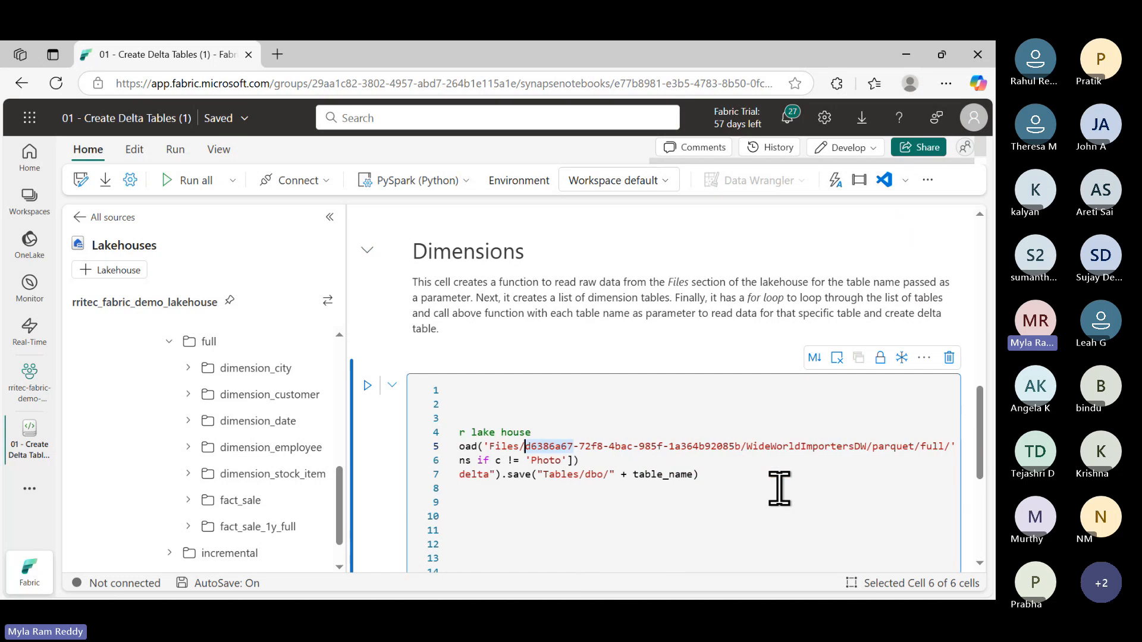
pyautogui.keyDown('shift'); pyautogui.click(740, 447); pyautogui.keyUp('shift')
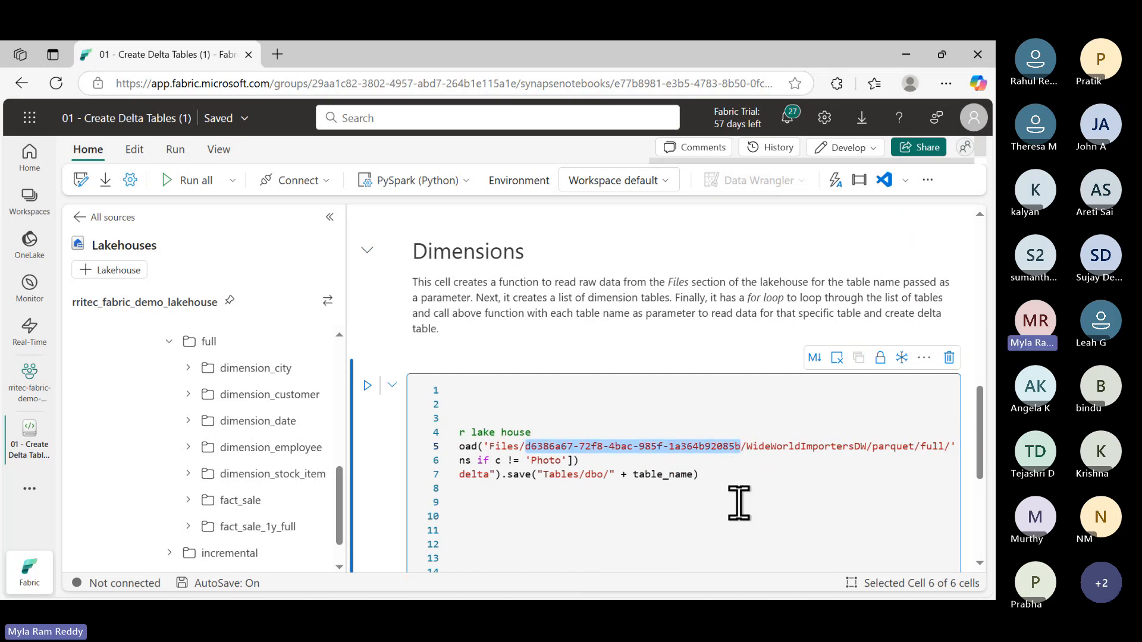
pyautogui.hotkey('ctrl', 'v')
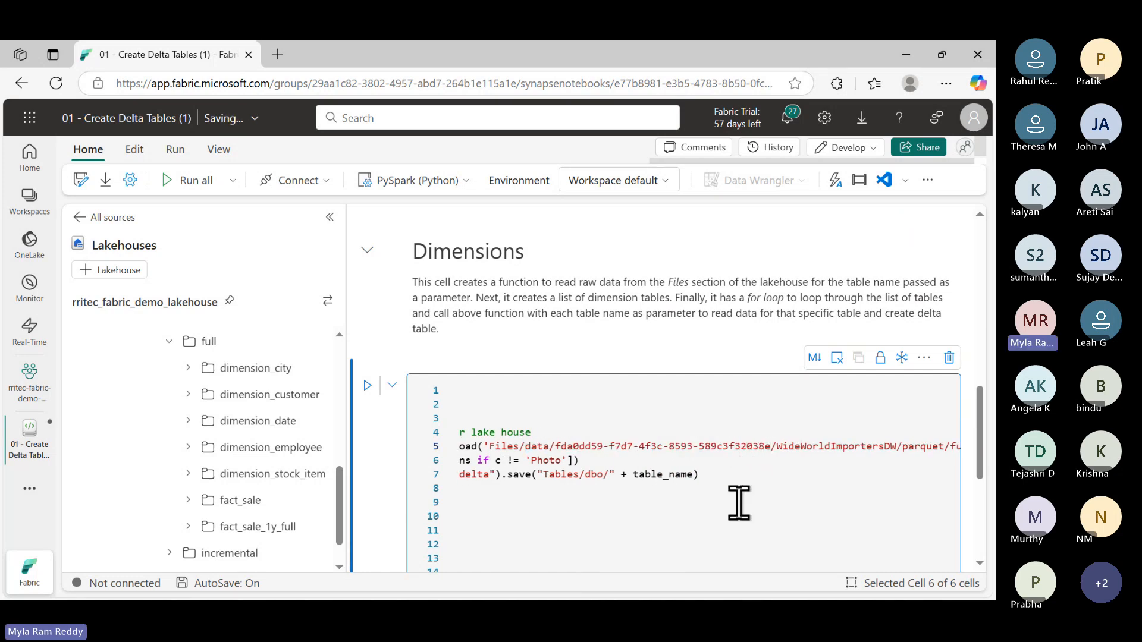
pyautogui.hscroll(2, 739, 503)
pyautogui.hscroll(-5, 740, 503)
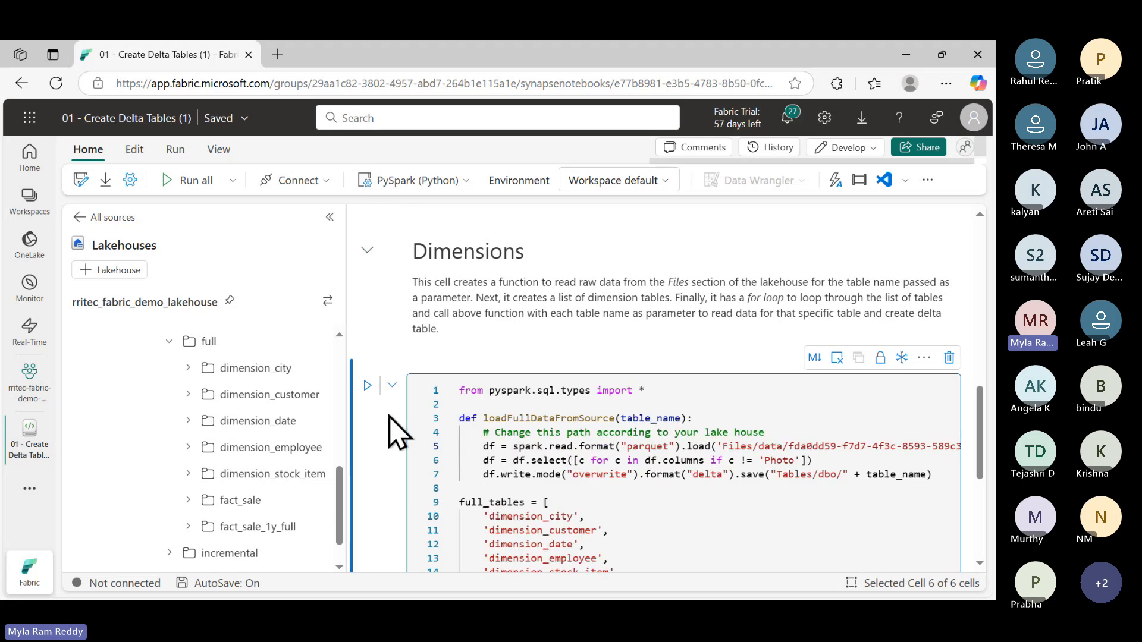
# Run the Dimensions cell to load the five dimension tables and check its Spark job status
pyautogui.click(367, 386)
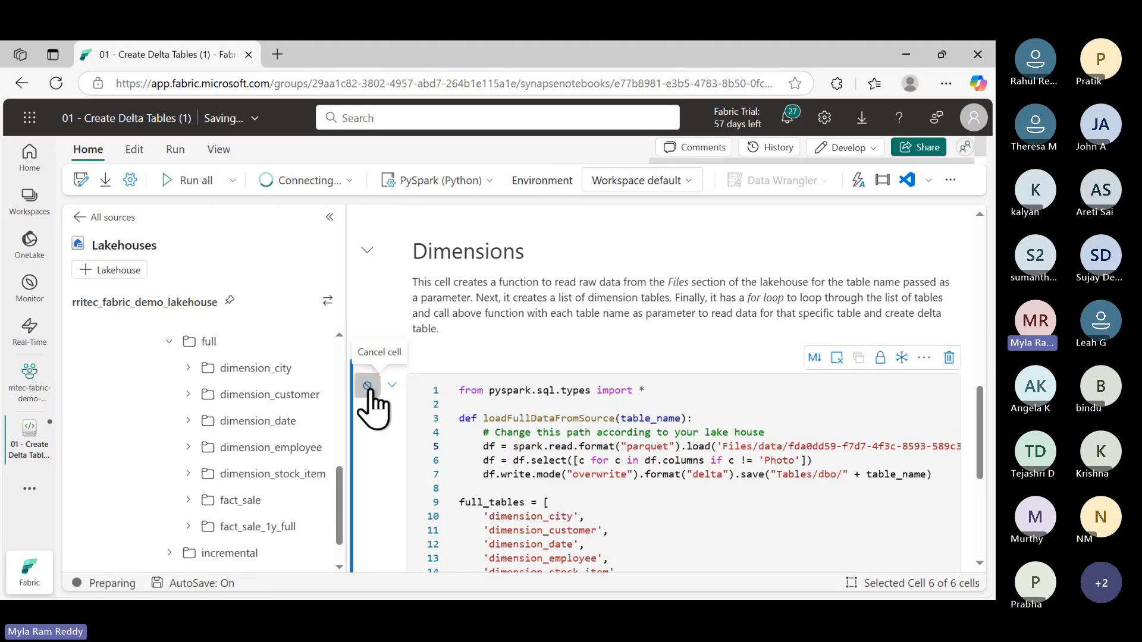
pyautogui.scroll(-1, 584, 494)
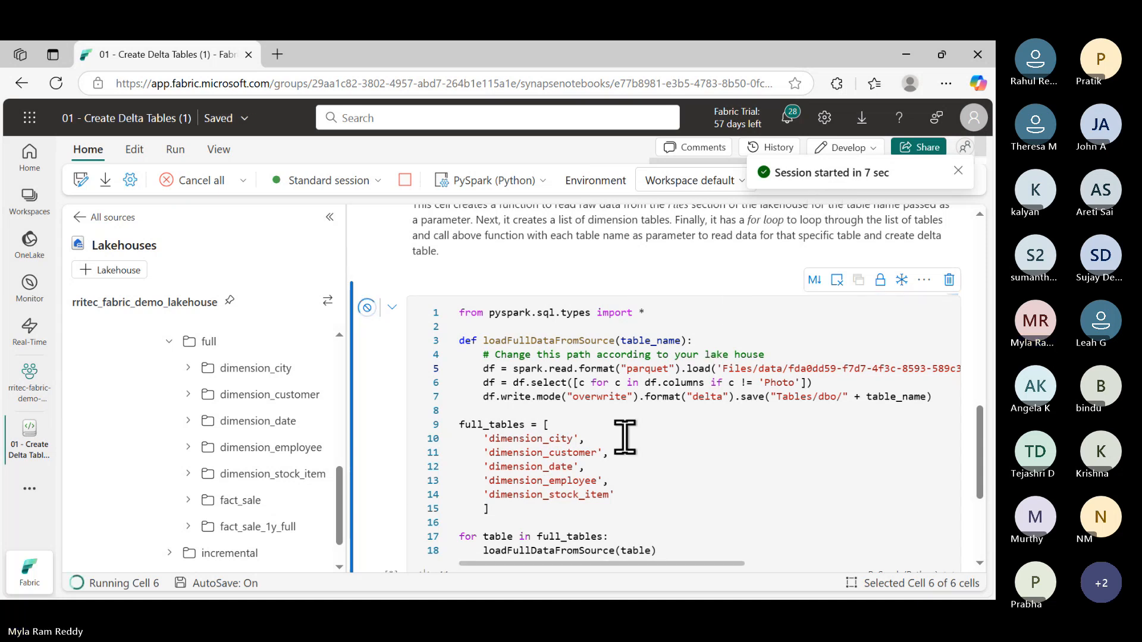
pyautogui.scroll(-4, 653, 469)
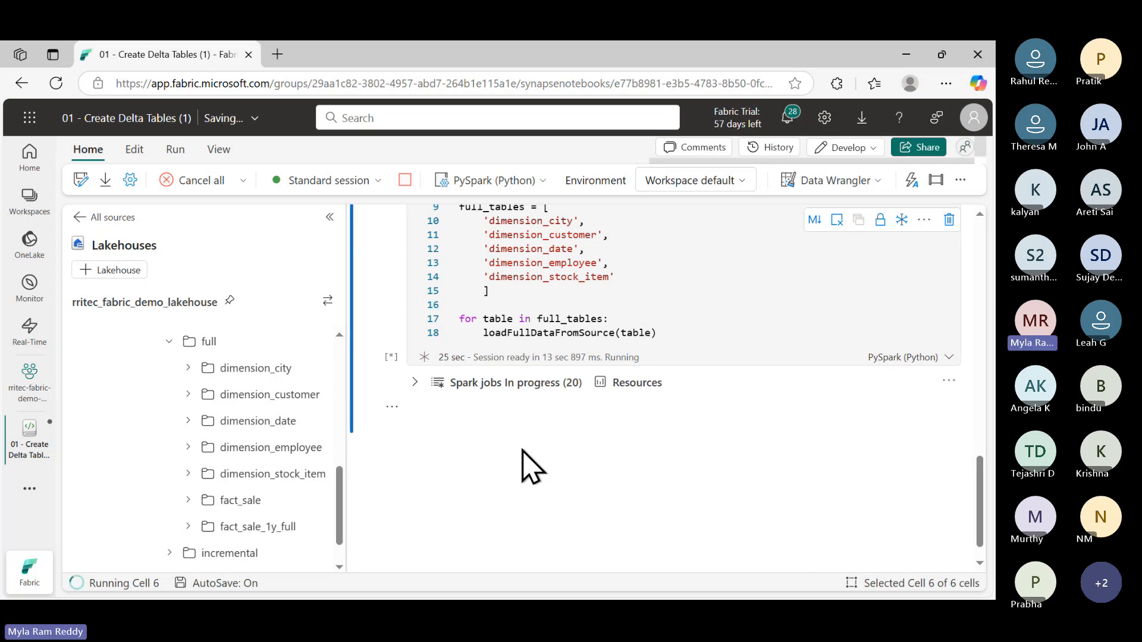
pyautogui.scroll(3, 524, 467)
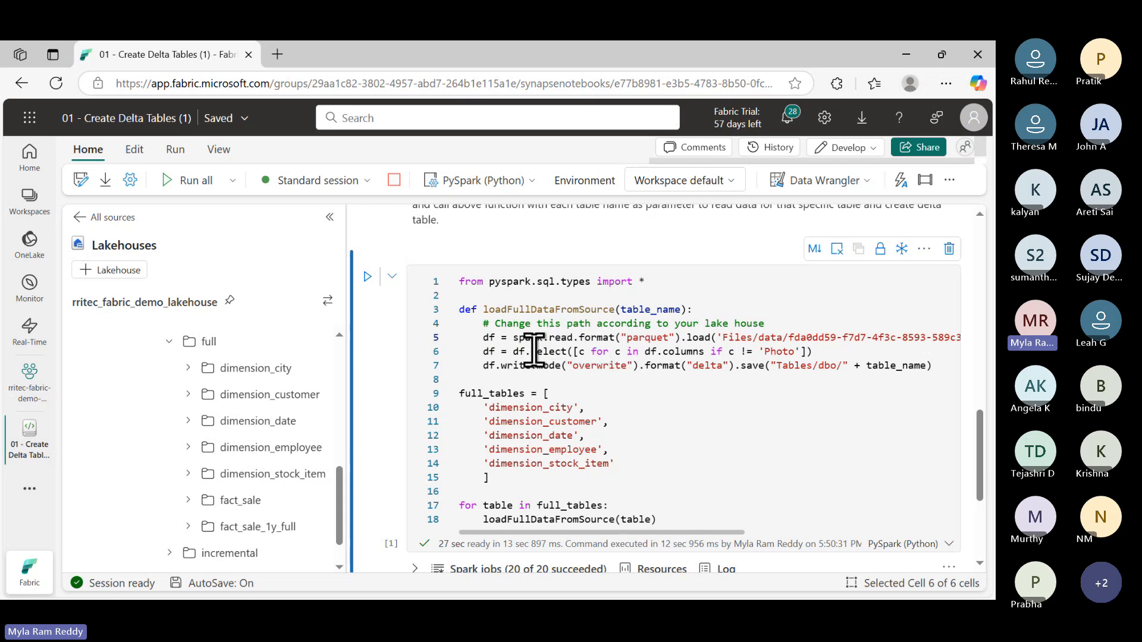
pyautogui.moveTo(542, 346)
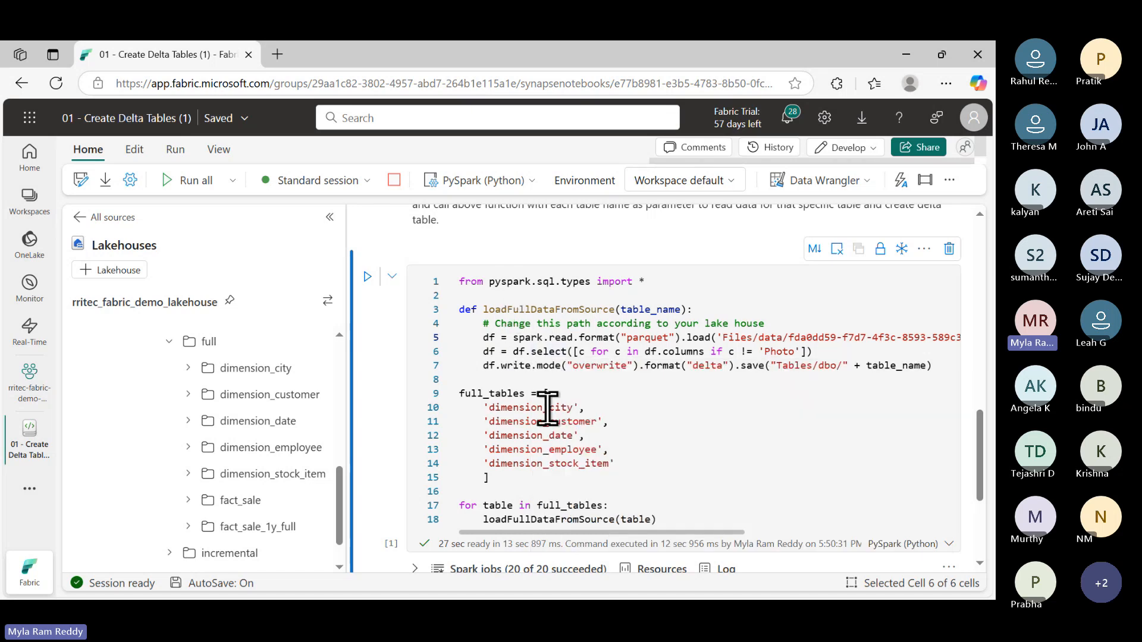
pyautogui.scroll(-3, 544, 410)
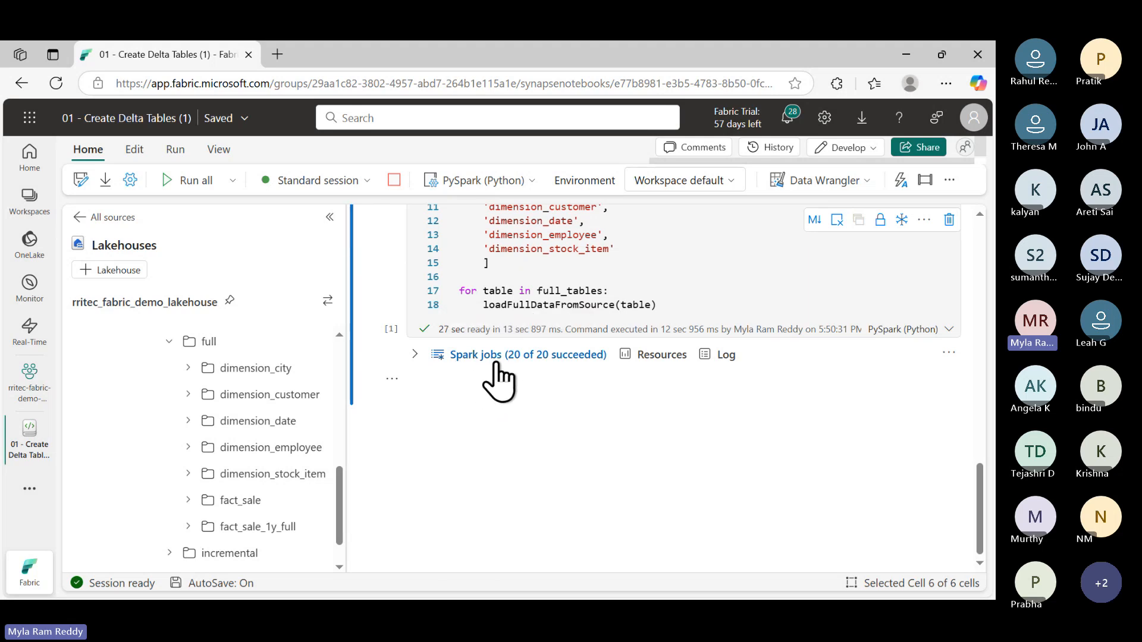
# Refresh the lakehouse Tables folder and review the dimension tables listed under dbo
pyautogui.scroll(5, 235, 357)
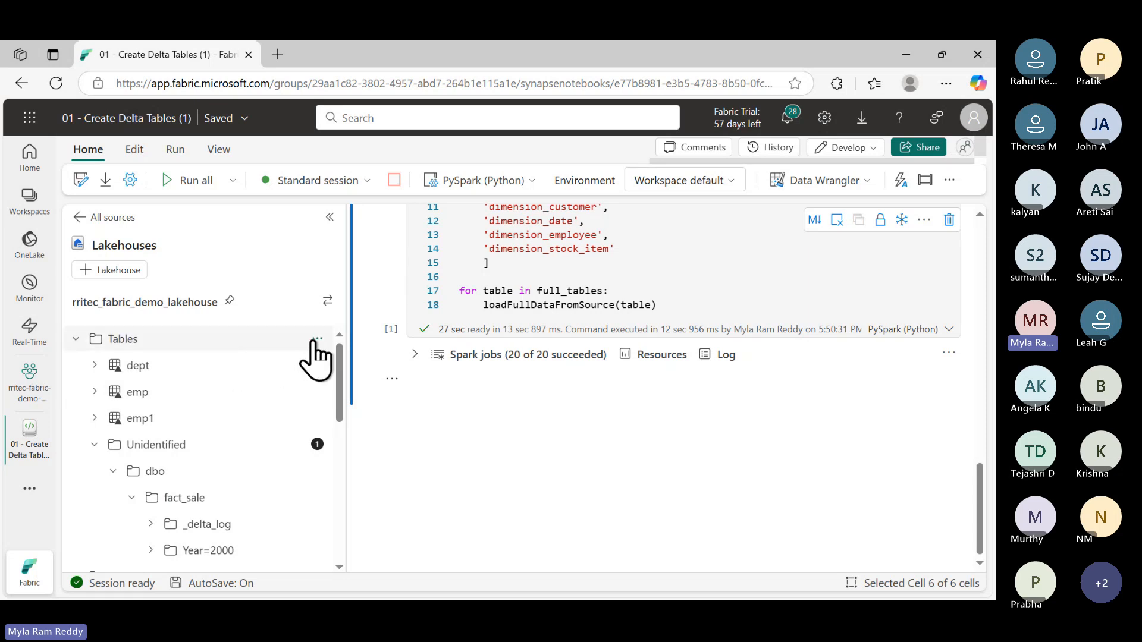
pyautogui.click(315, 340)
pyautogui.click(351, 364)
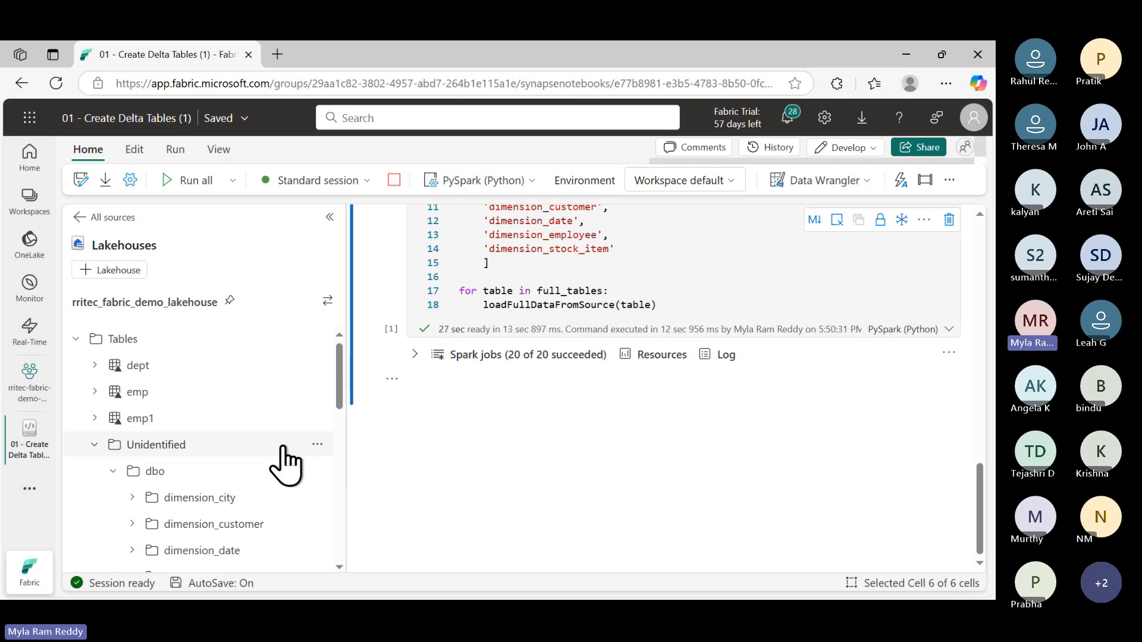
pyautogui.scroll(-4, 286, 466)
pyautogui.scroll(2, 286, 466)
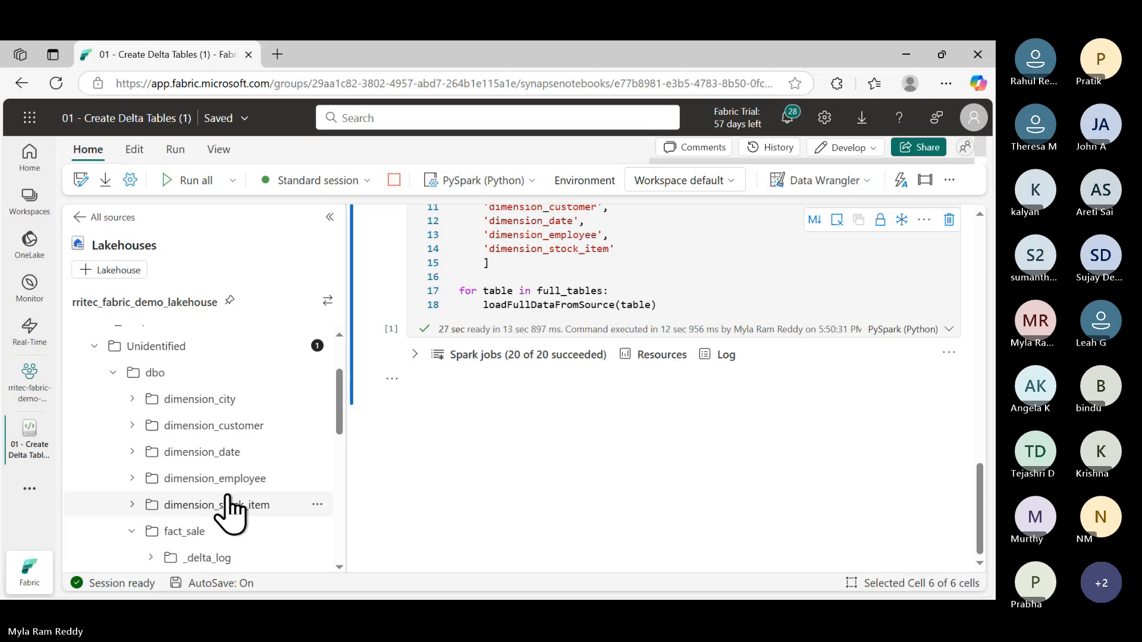
# Return to the Spark session configuration section and view the notebook's Workspace default environment options
pyautogui.scroll(10, 595, 446)
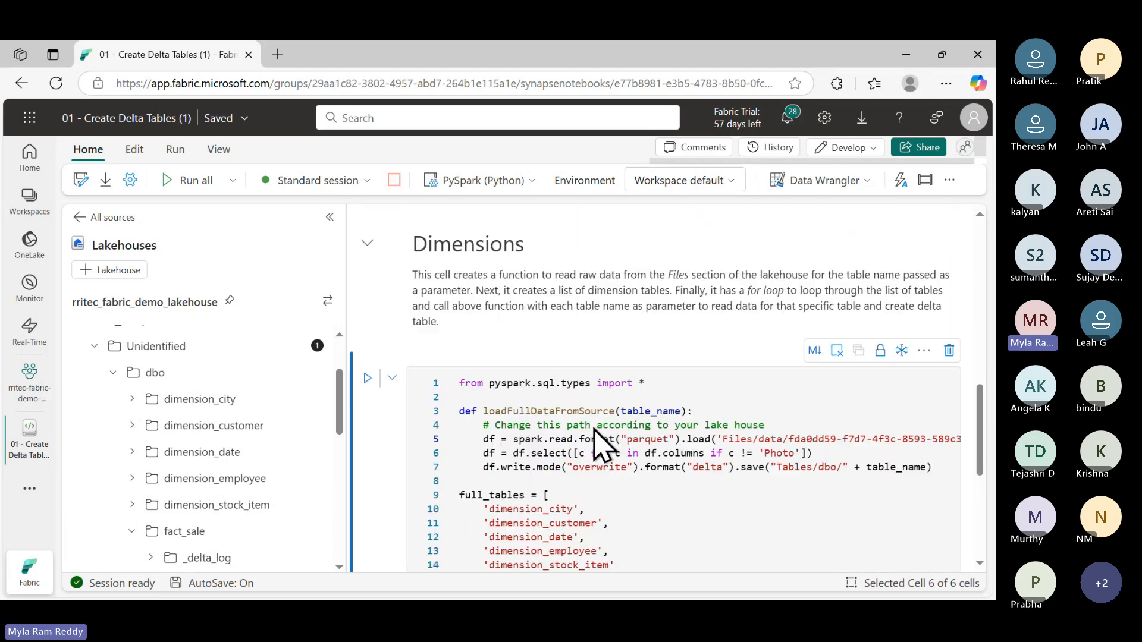
pyautogui.scroll(6, 595, 446)
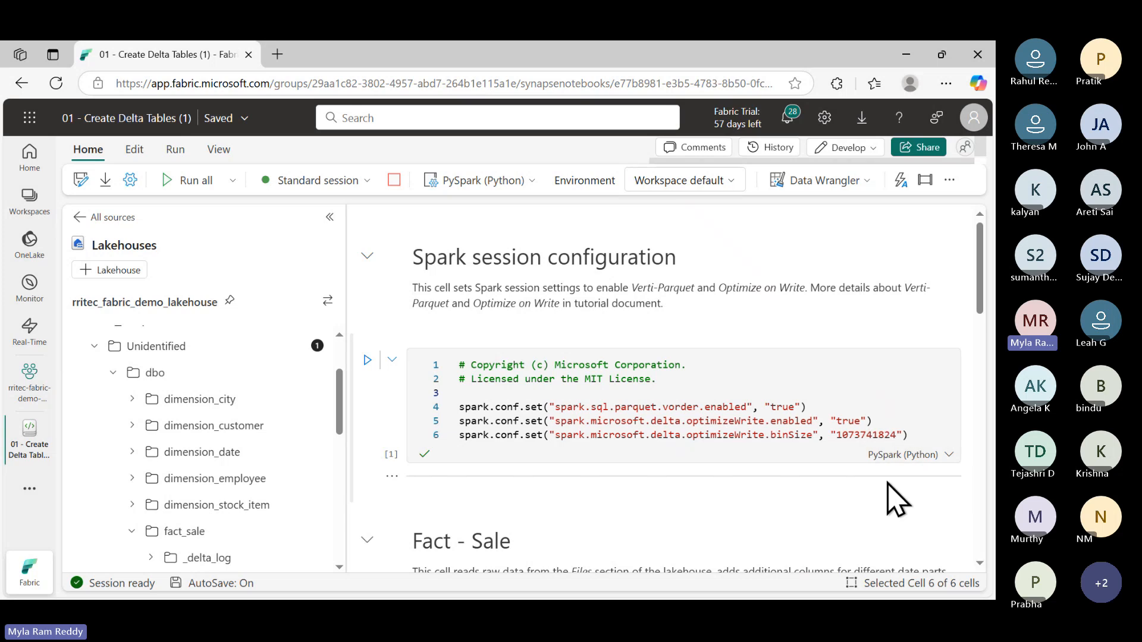
pyautogui.click(730, 182)
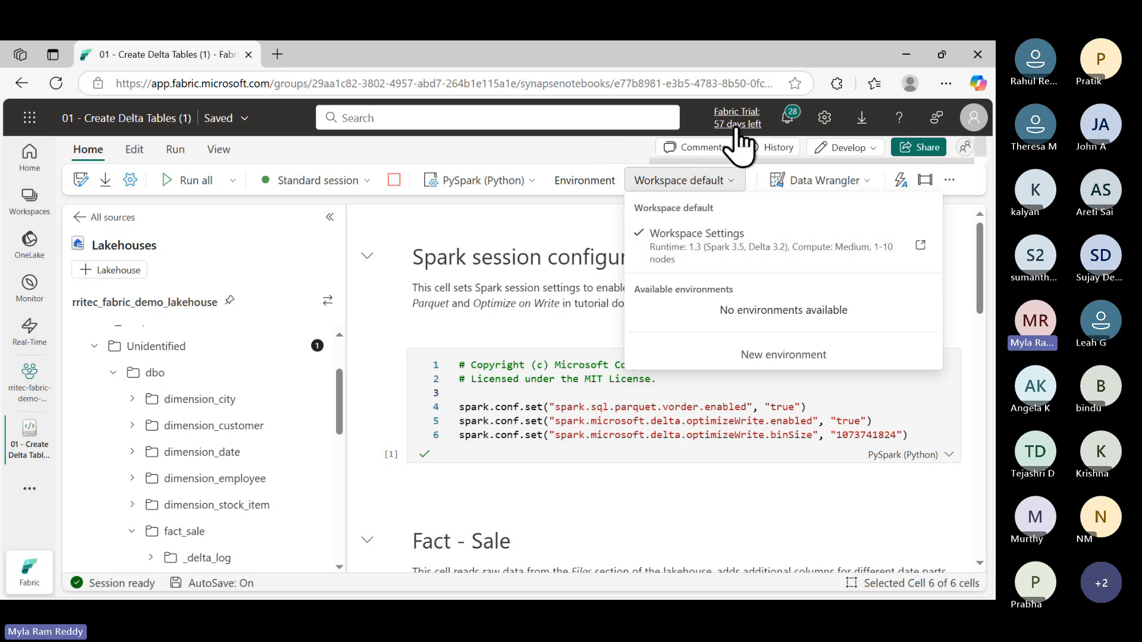
pyautogui.click(551, 391)
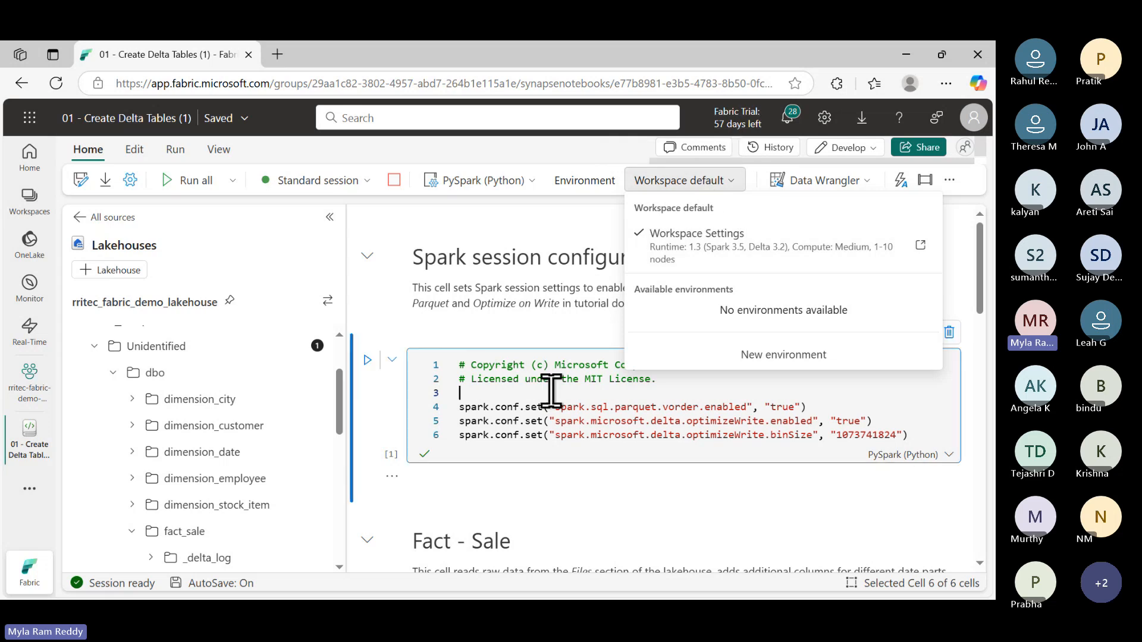
# Go to rritec-fabric-demo-workspace and open the 02 - Data Transformation - Business Aggregates (1) notebook
pyautogui.scroll(-1, 551, 390)
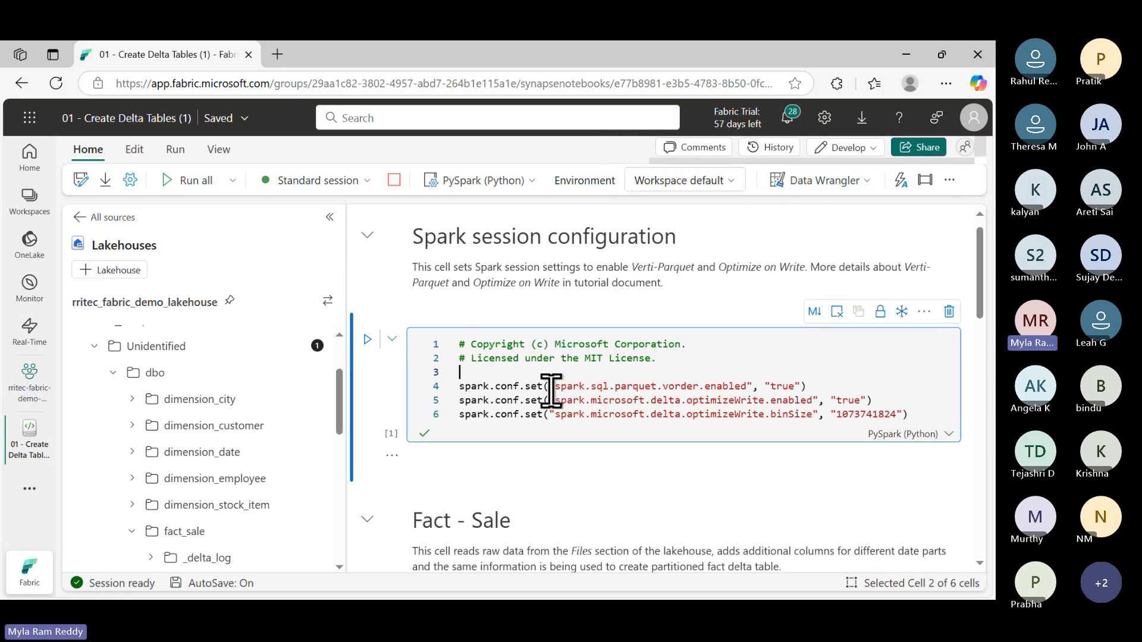
pyautogui.scroll(-1, 551, 390)
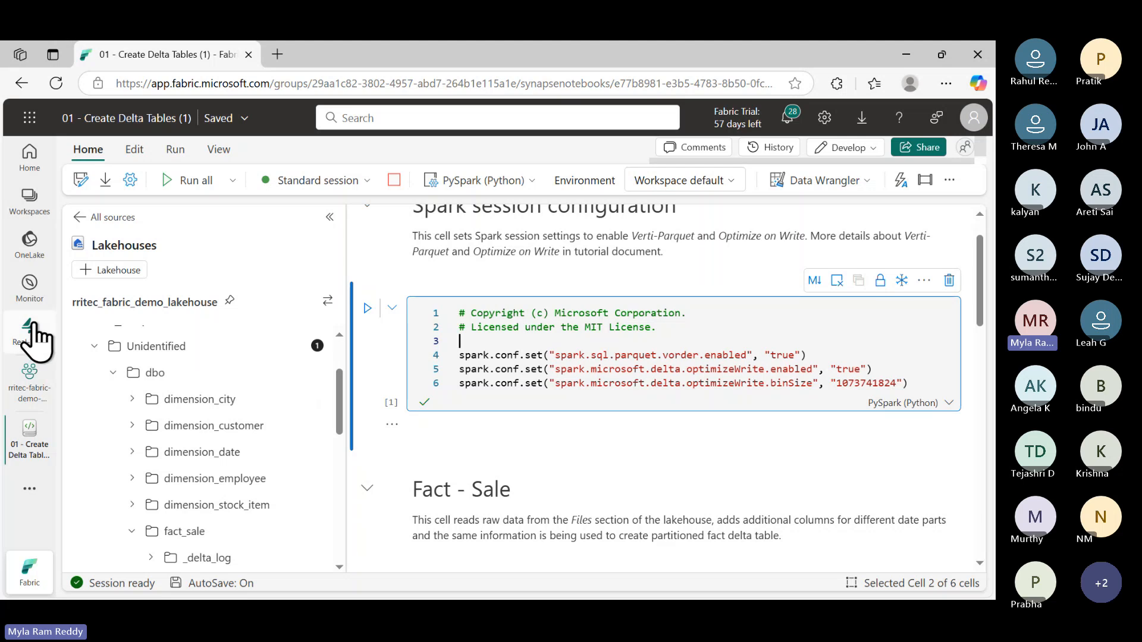
pyautogui.click(28, 385)
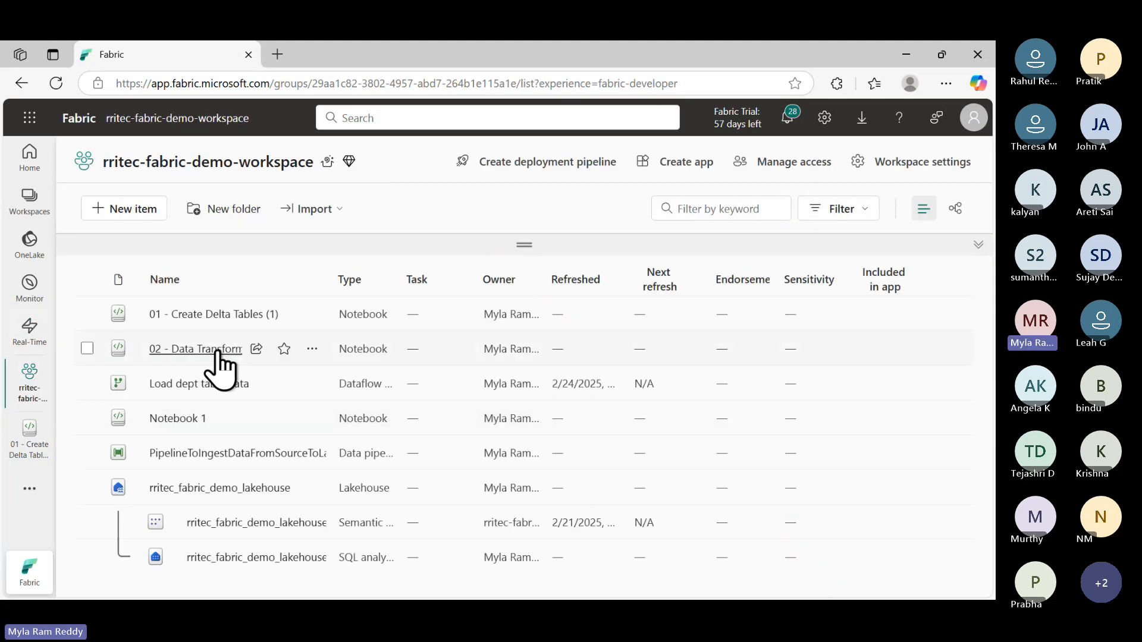
pyautogui.moveTo(205, 352)
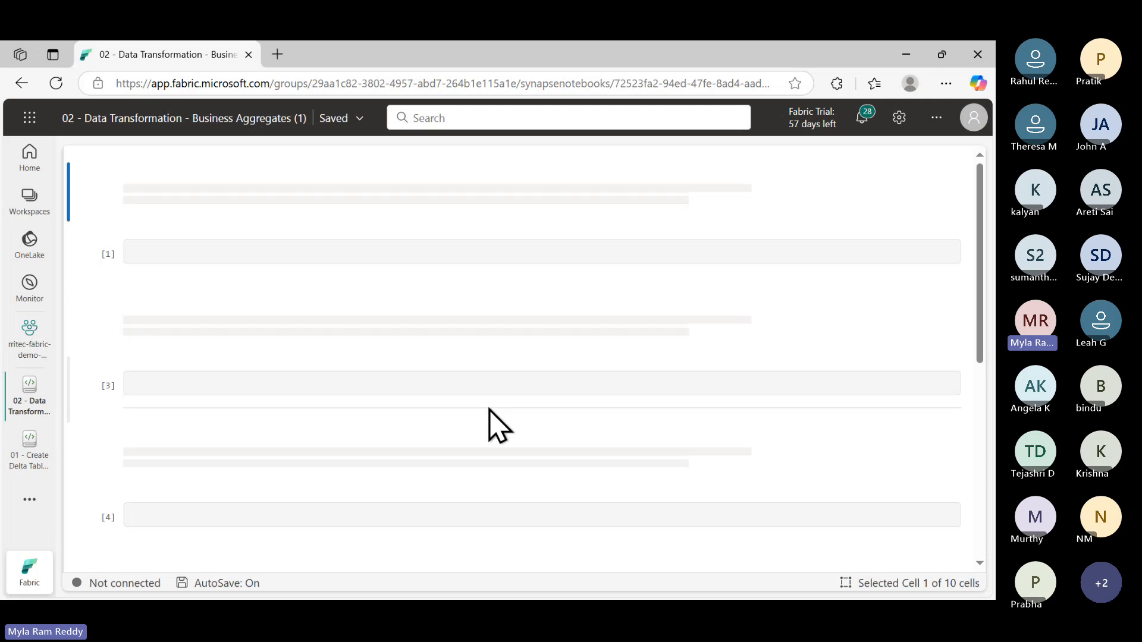
# Switch to the Notepad++ notes and add a "Step 3:" heading below the Step 2 flow
pyautogui.hotkey('alt', 'Tab')
pyautogui.hotkey('alt', 'Tab')
pyautogui.hotkey('alt', 'Tab')
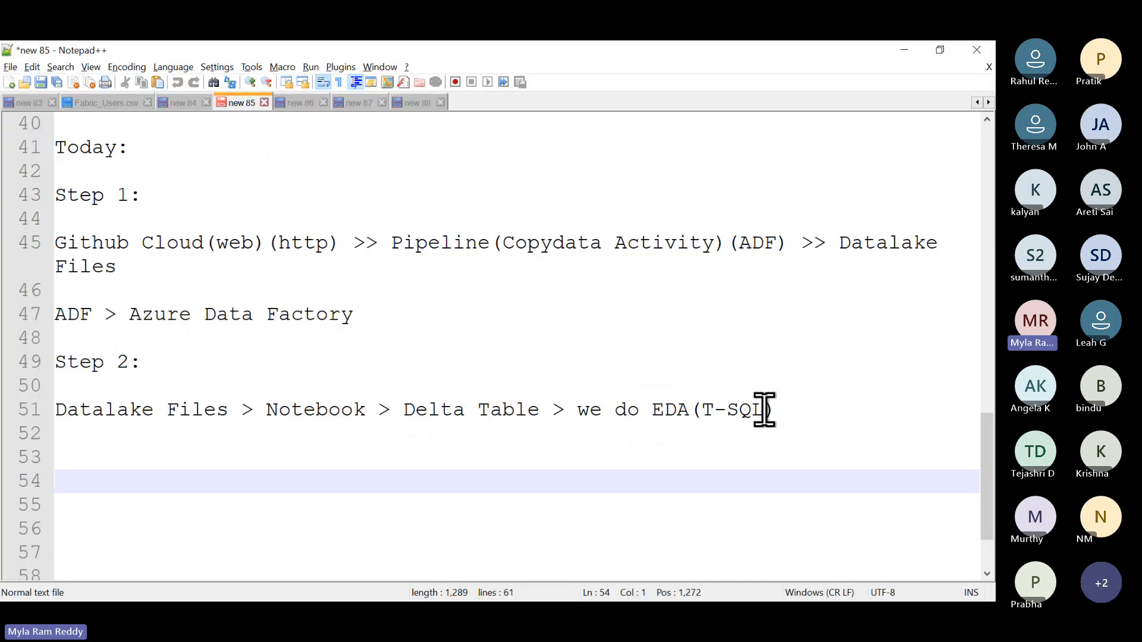
pyautogui.click(788, 409)
pyautogui.press('Return')
pyautogui.press('Return')
pyautogui.press('Return')
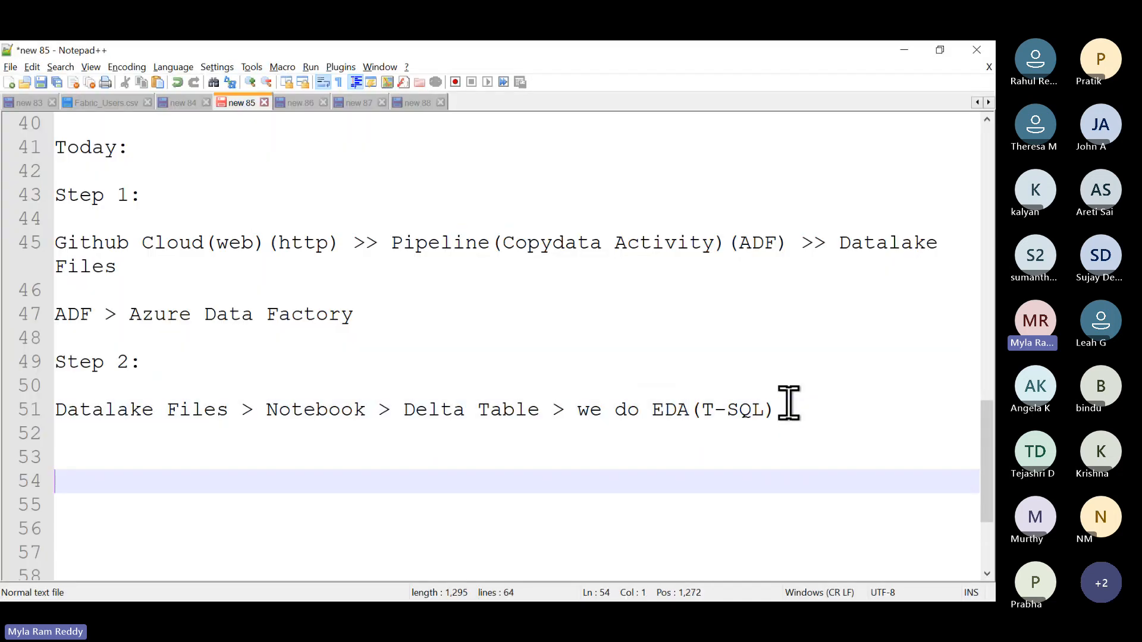
pyautogui.write('Step 3:')
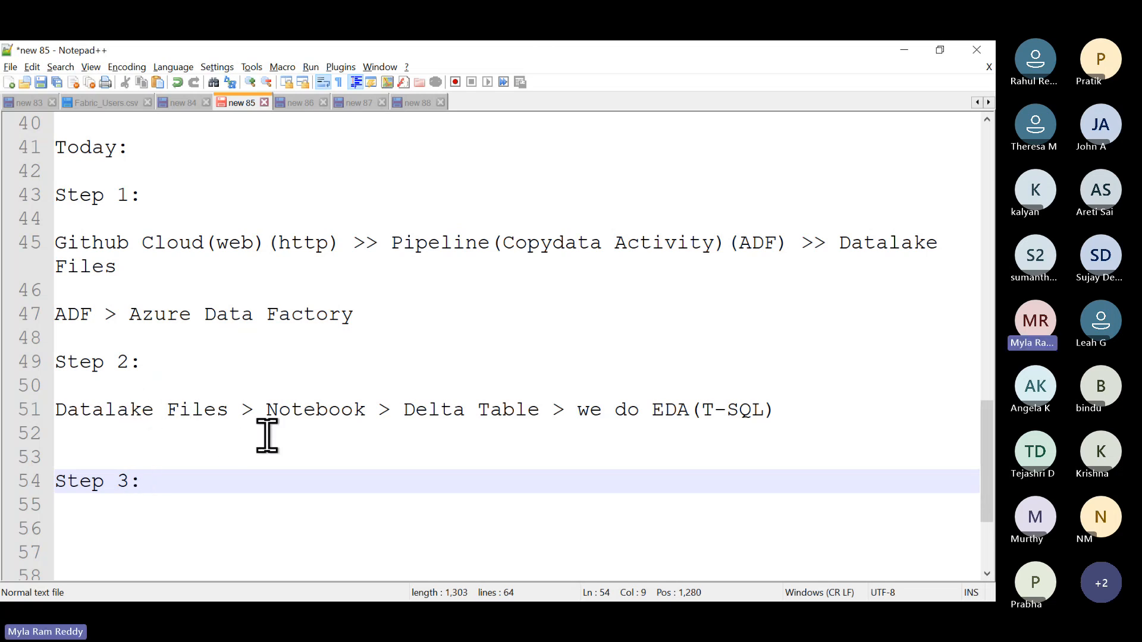
# Insert "(pYSpark)" directly after Notebook in the Step 2 flow line
pyautogui.click(369, 410)
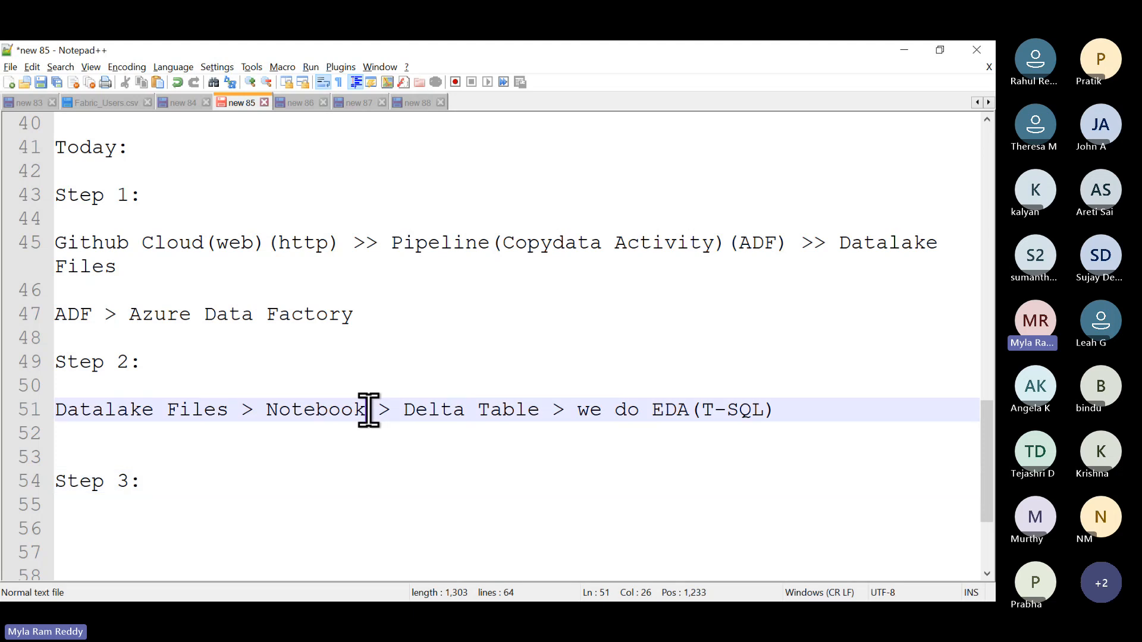
pyautogui.write('(pY')
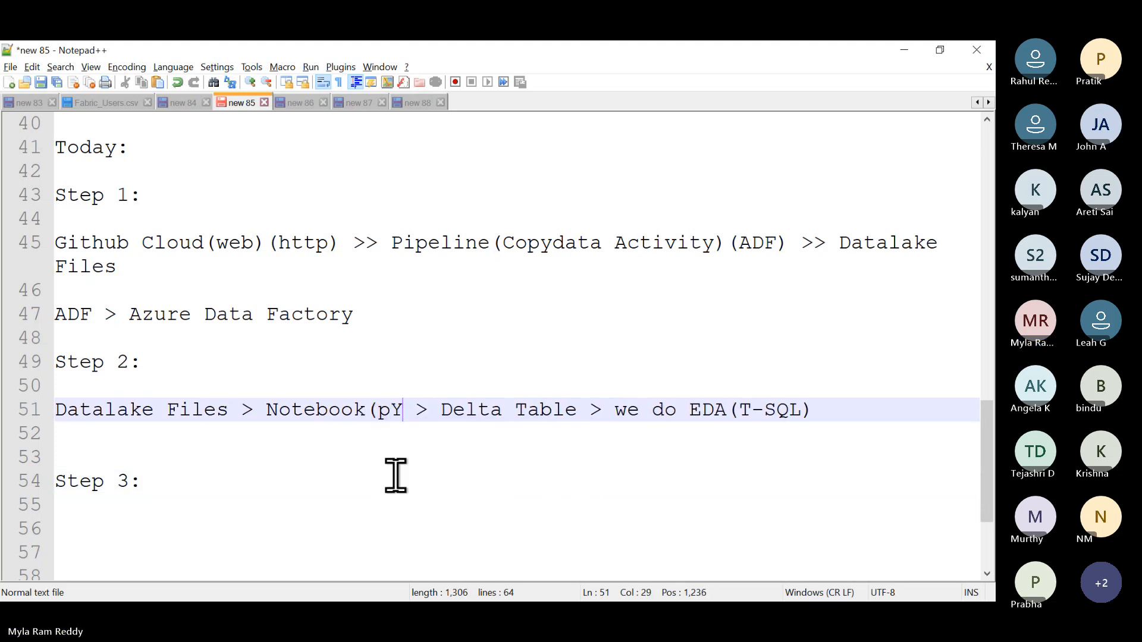
pyautogui.write('Spar')
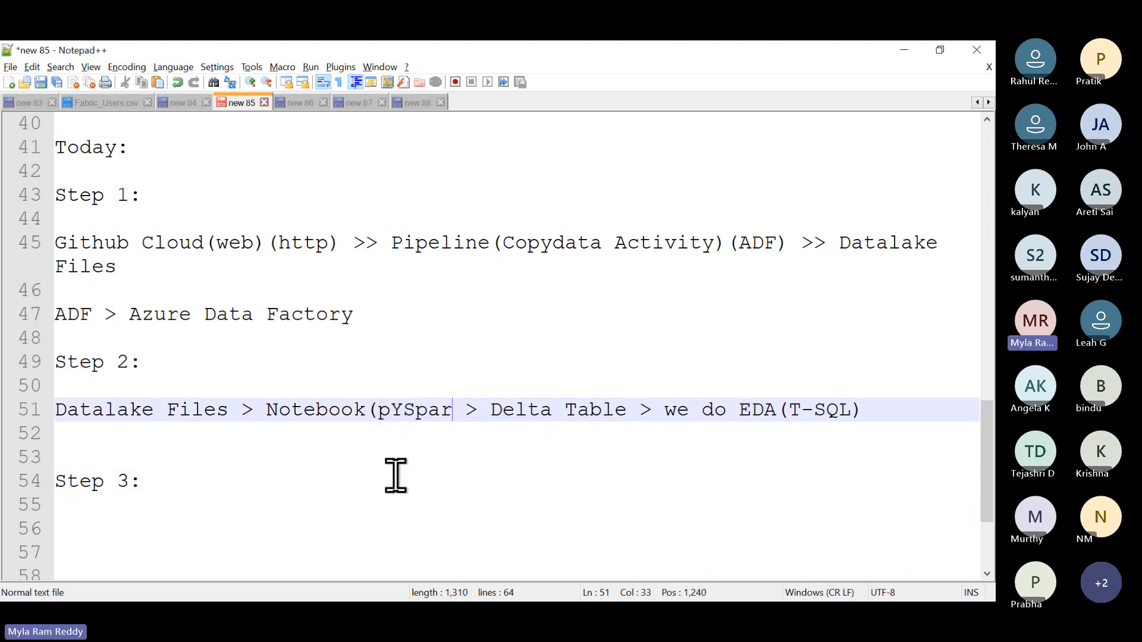
pyautogui.write('k)')
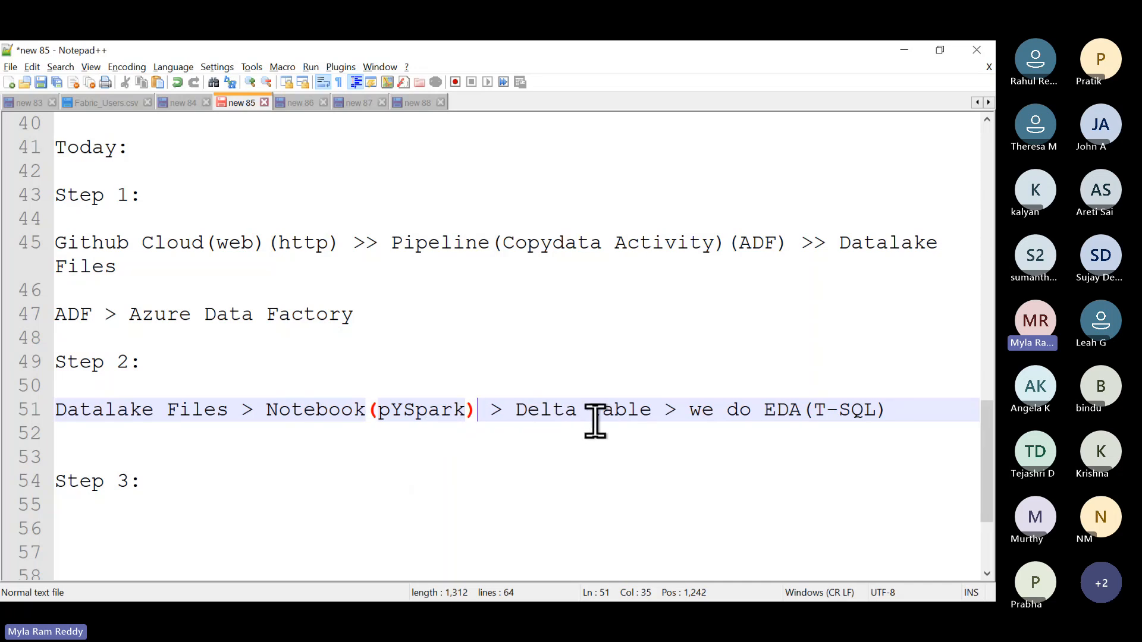
# Copy "Delta Table" from the Step 2 flow and begin a line under Step 3 reading "Delta Table >>"
pyautogui.click(160, 480)
pyautogui.press('Return')
pyautogui.press('Return')
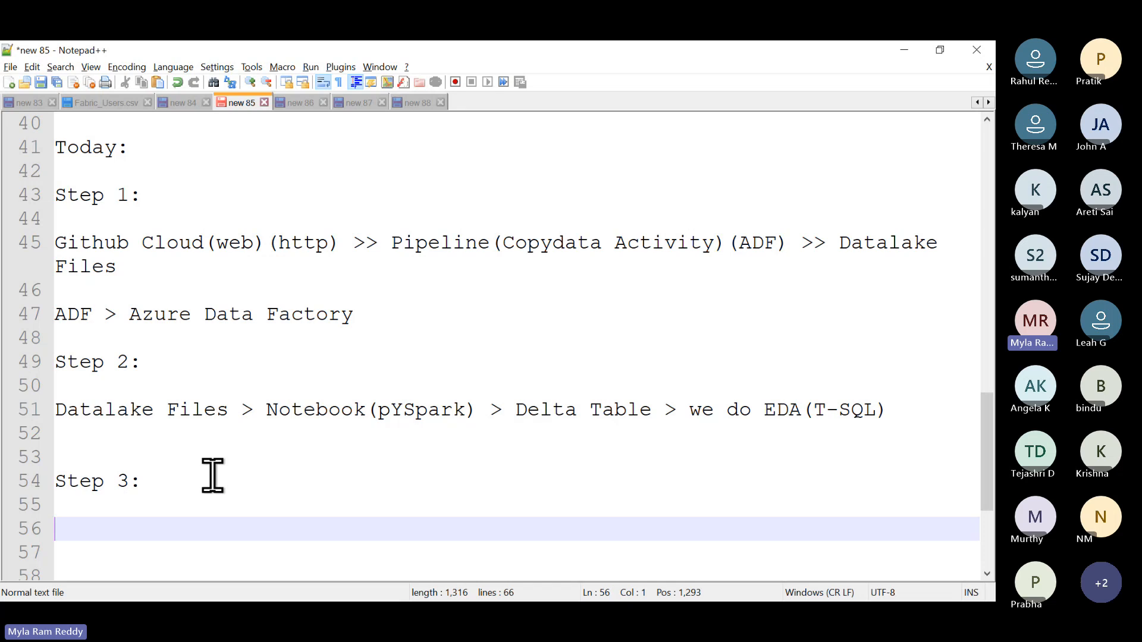
pyautogui.click(515, 410)
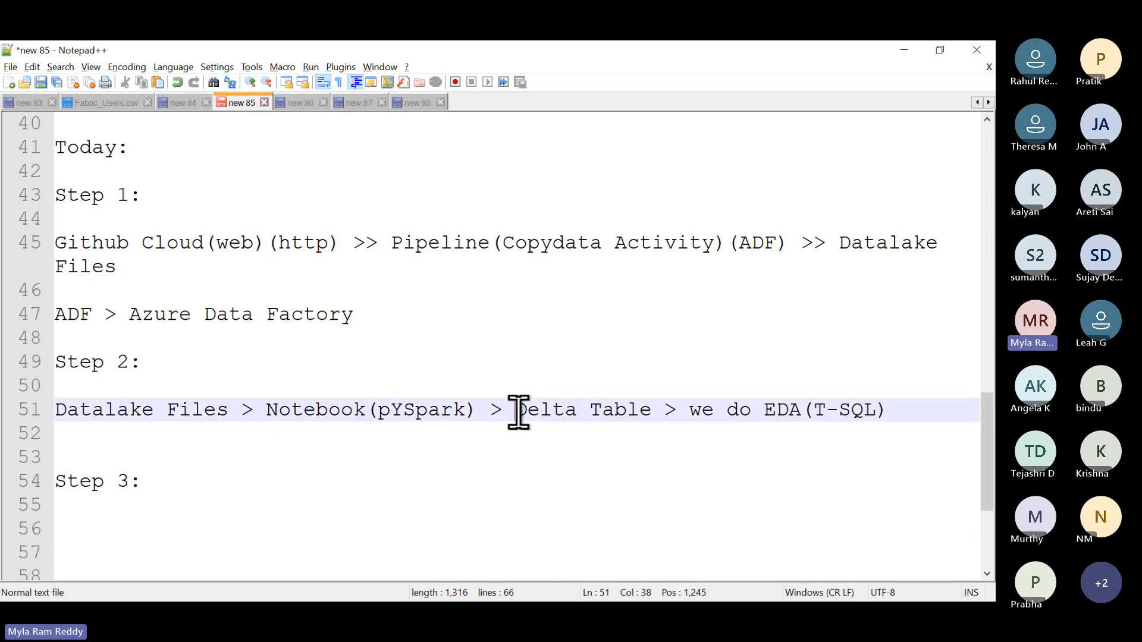
pyautogui.keyDown('shift'); pyautogui.click(653, 411); pyautogui.keyUp('shift')
pyautogui.hotkey('ctrl', 'c')
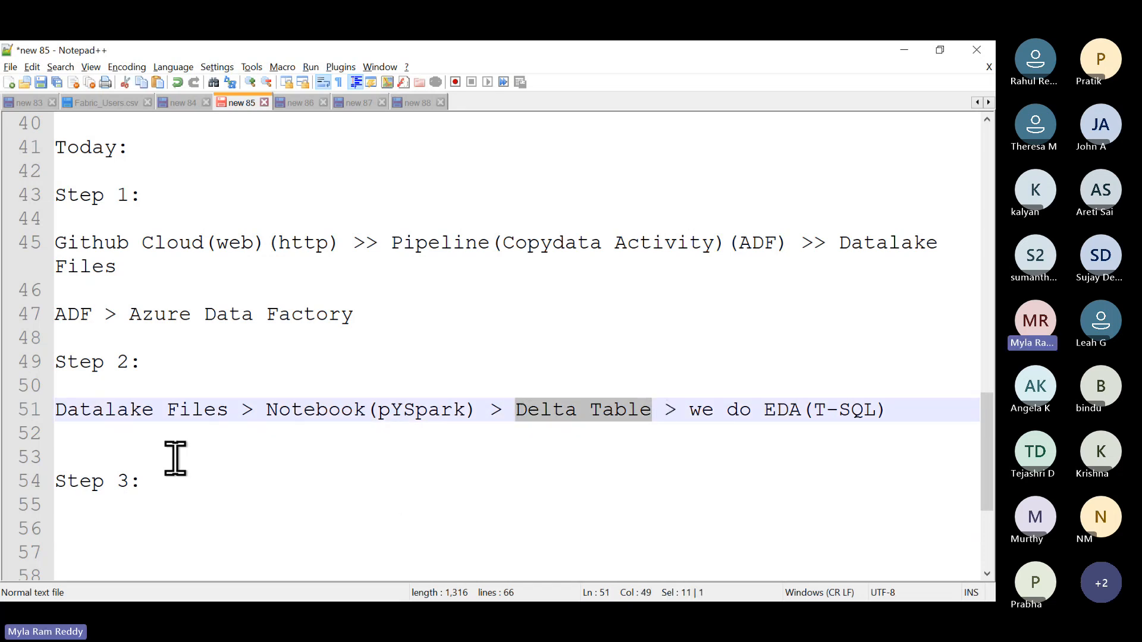
pyautogui.click(161, 480)
pyautogui.press('Return')
pyautogui.press('Return')
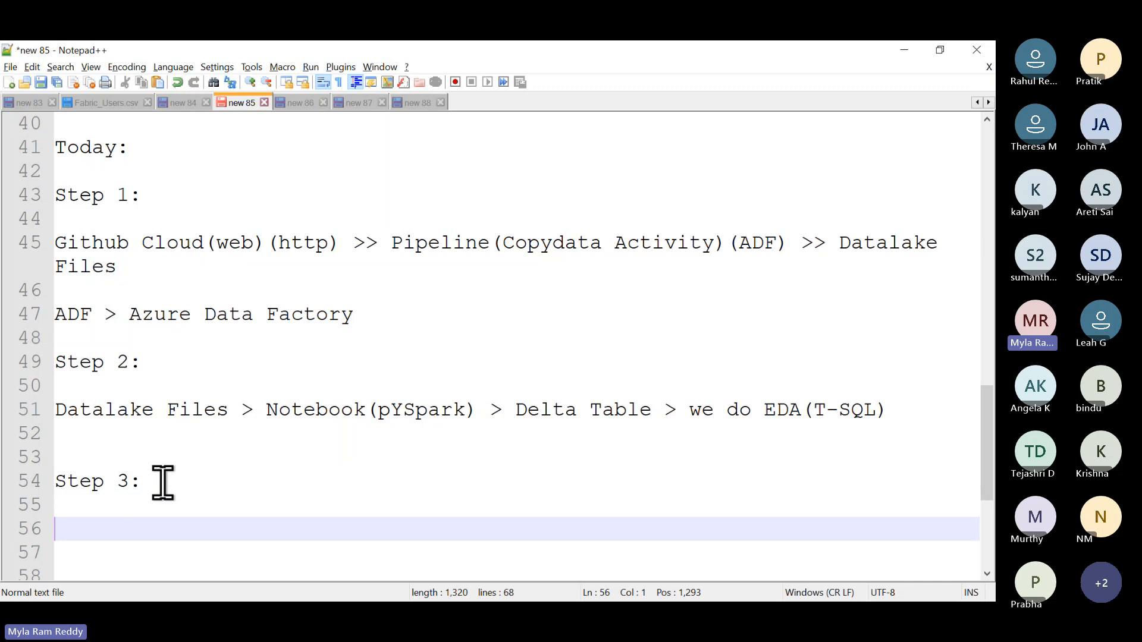
pyautogui.hotkey('ctrl', 'v')
pyautogui.write('>>')
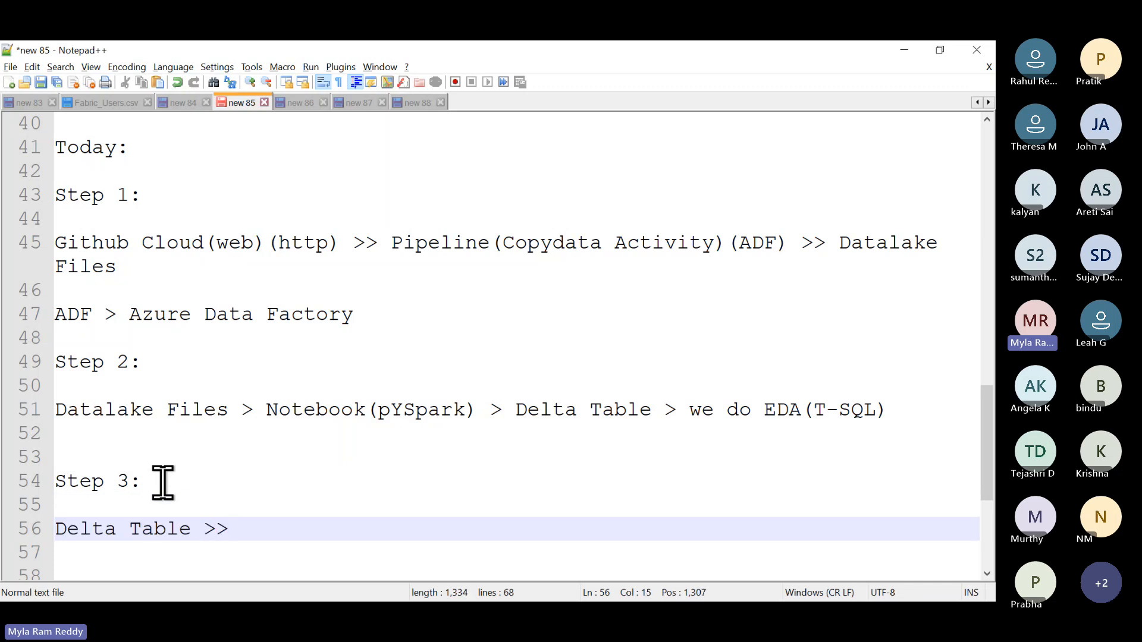
# Copy "Notebook(pYSpark)" from the Step 2 flow and append it to the Step 3 line, followed by ">>"
pyautogui.click(266, 412)
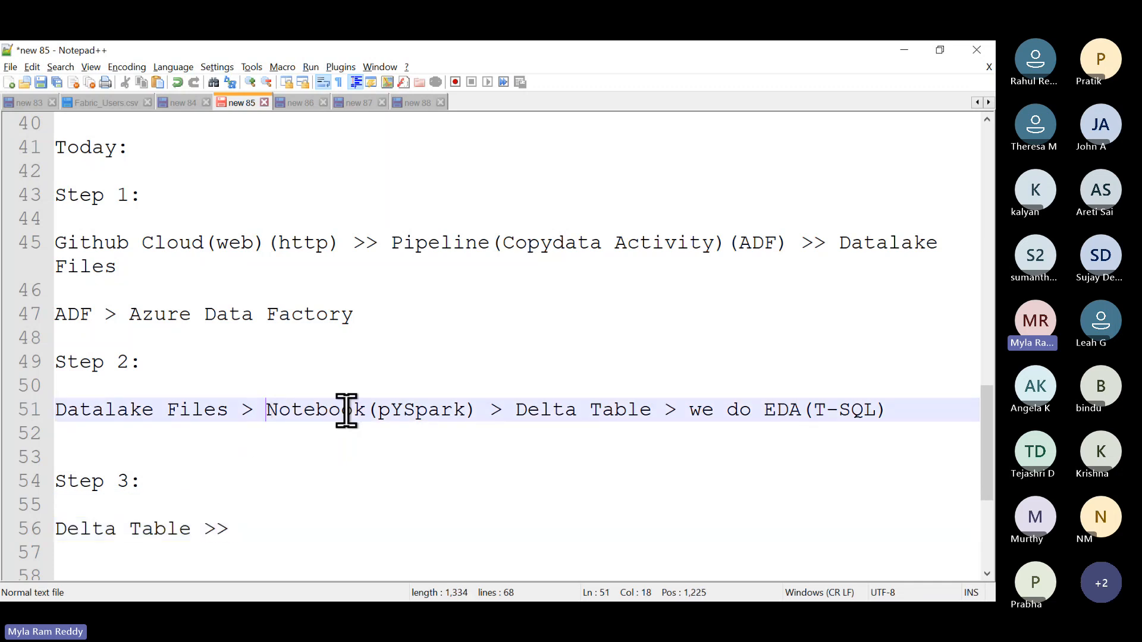
pyautogui.keyDown('shift'); pyautogui.click(476, 410); pyautogui.keyUp('shift')
pyautogui.hotkey('ctrl', 'c')
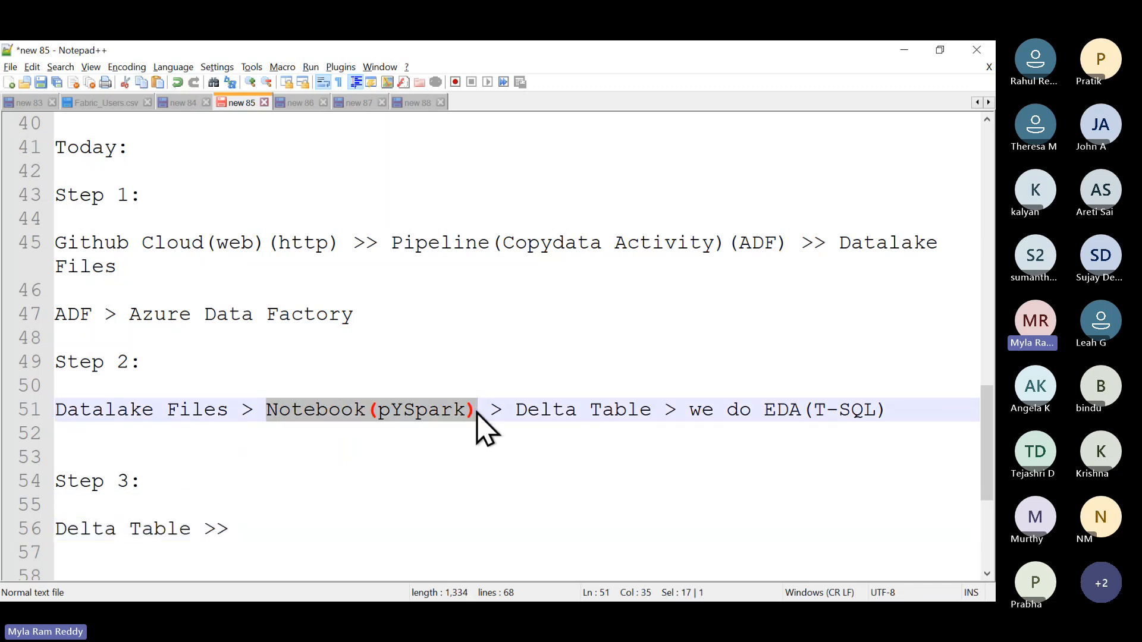
pyautogui.click(272, 530)
pyautogui.hotkey('ctrl', 'v')
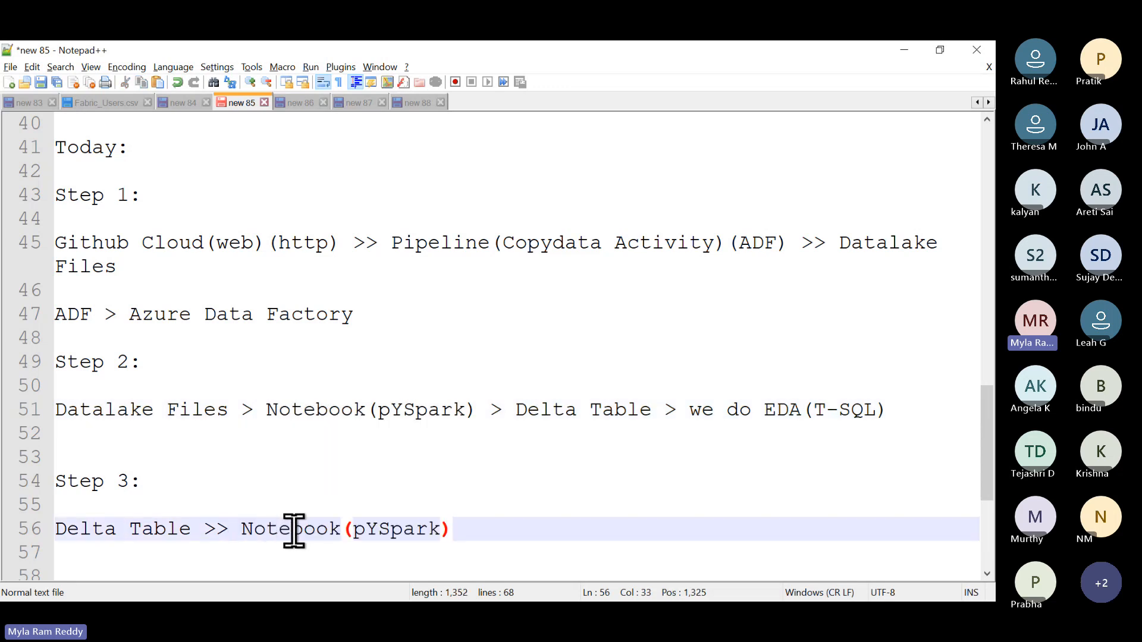
pyautogui.write('>>')
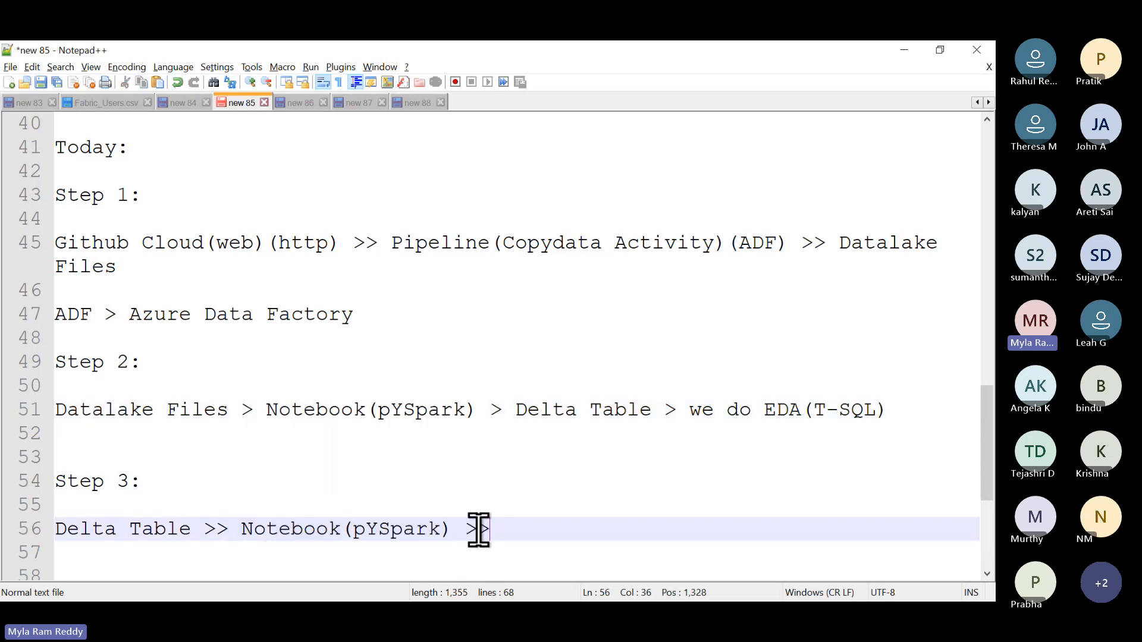
# Complete the Step 3 flow with "Delta Table(Agg Table)" as its final target
pyautogui.hotkey('ctrl', 'v')
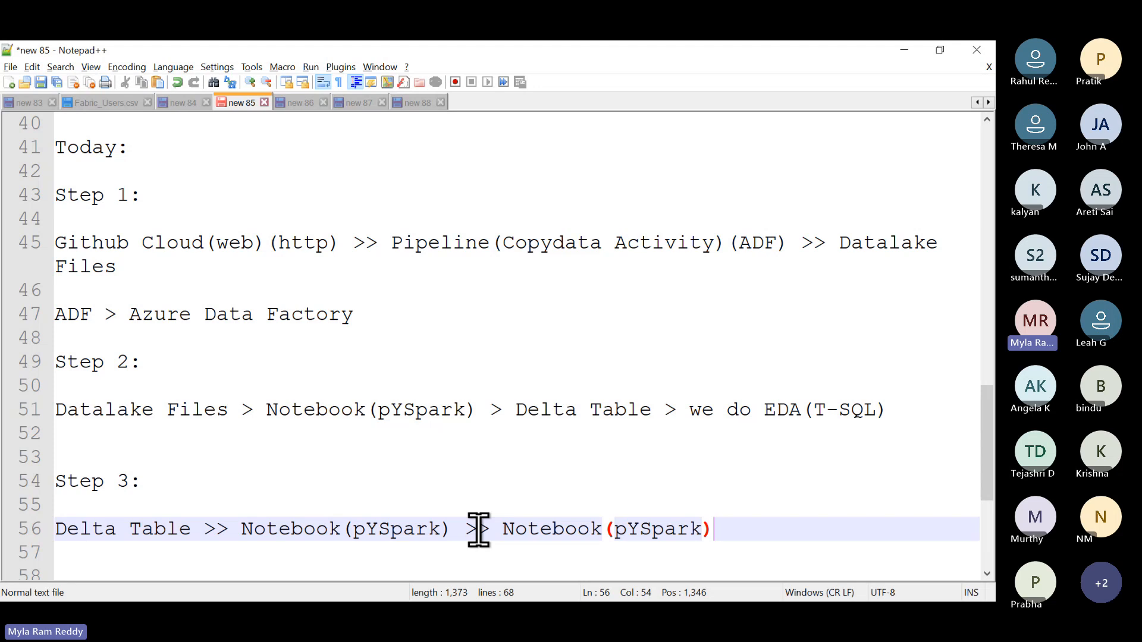
pyautogui.click(191, 528)
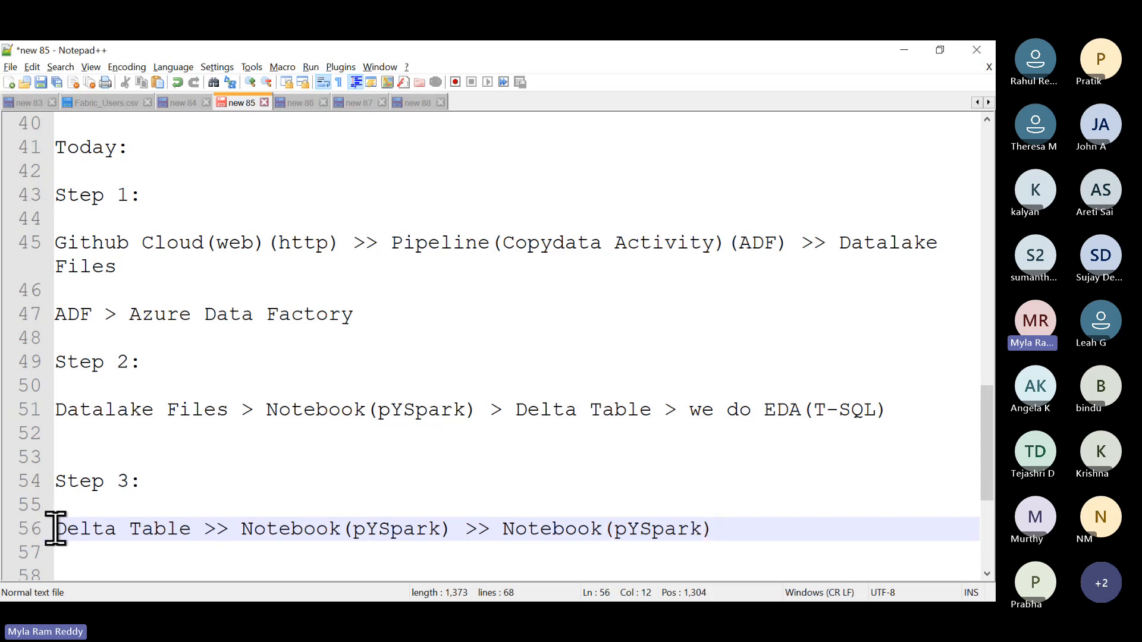
pyautogui.keyDown('shift'); pyautogui.click(56, 529); pyautogui.keyUp('shift')
pyautogui.hotkey('ctrl', 'c')
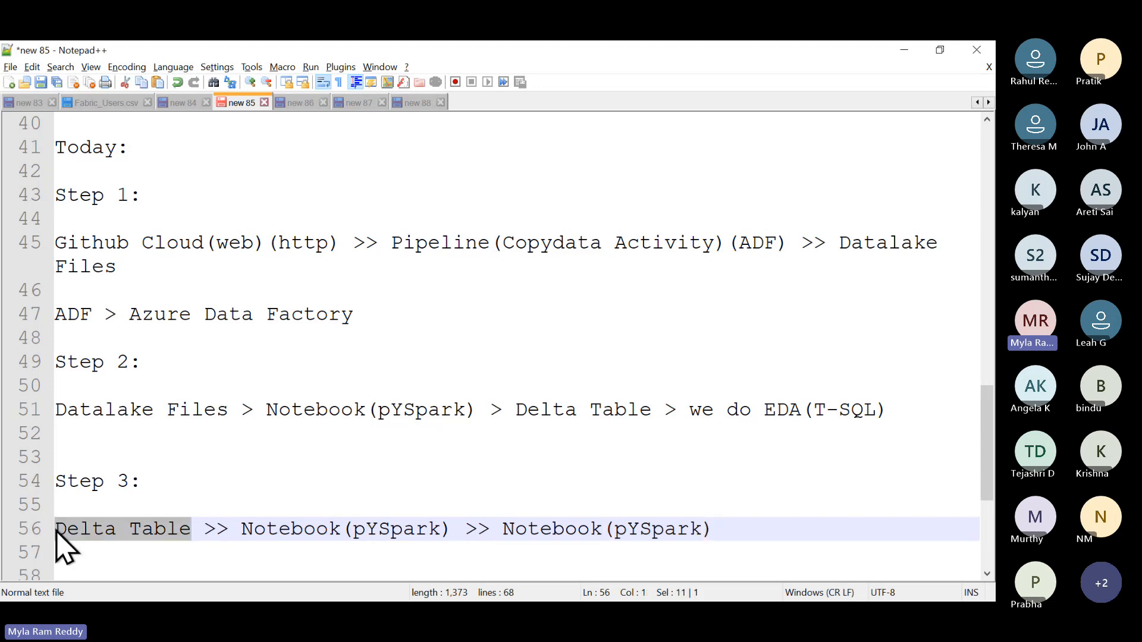
pyautogui.click(502, 529)
pyautogui.keyDown('shift'); pyautogui.click(716, 529); pyautogui.keyUp('shift')
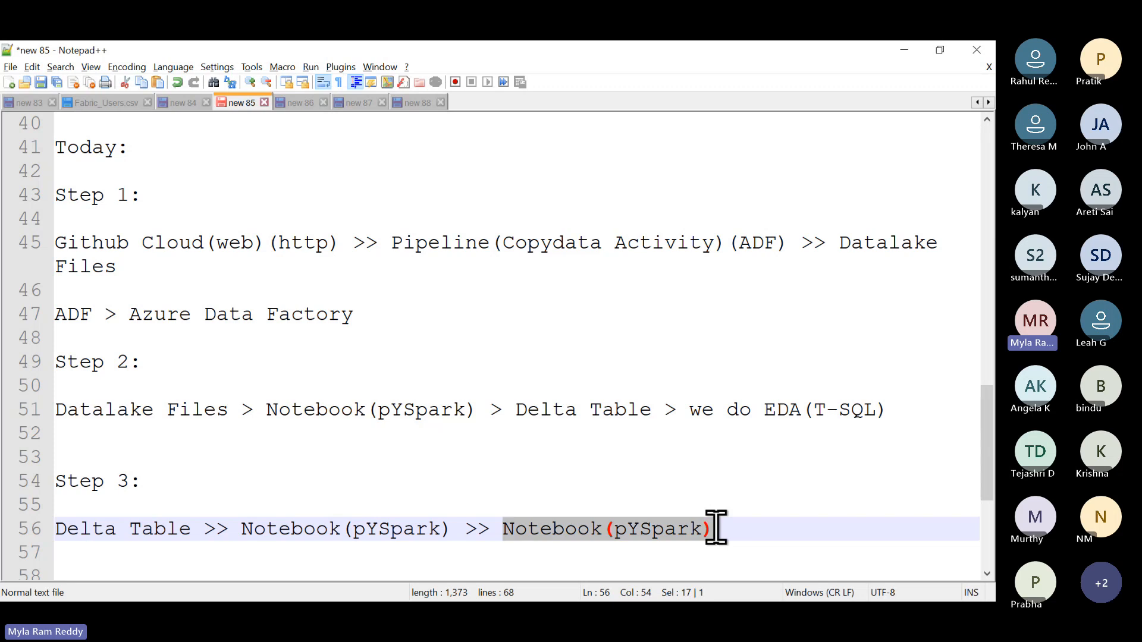
pyautogui.hotkey('ctrl', 'v')
pyautogui.write('(')
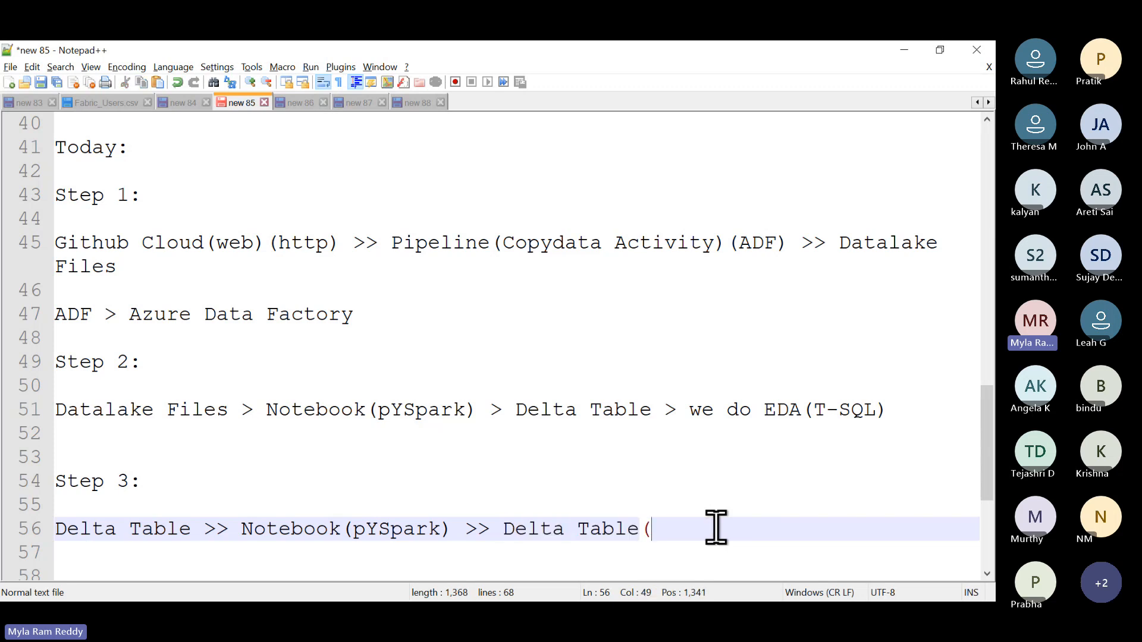
pyautogui.write('Agg Table)')
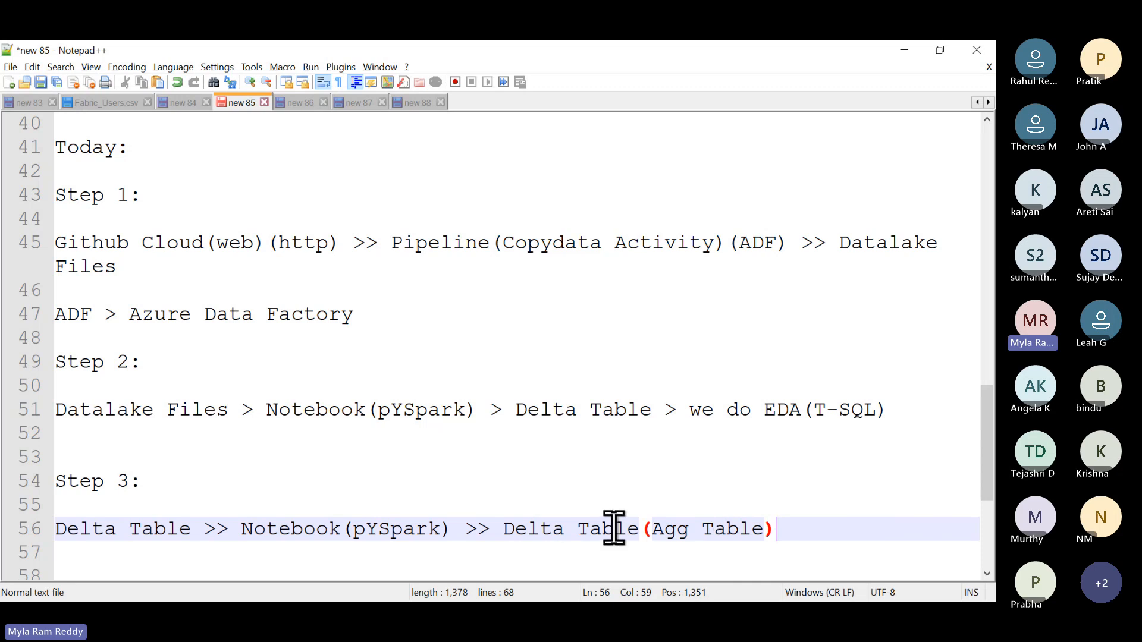
# Return to the Data Transformation notebook and examine the fact_sale, dimension_date and dimension_city tables read in the Approach #1 - sale_by_date_city cell
pyautogui.hotkey('alt', 'Tab')
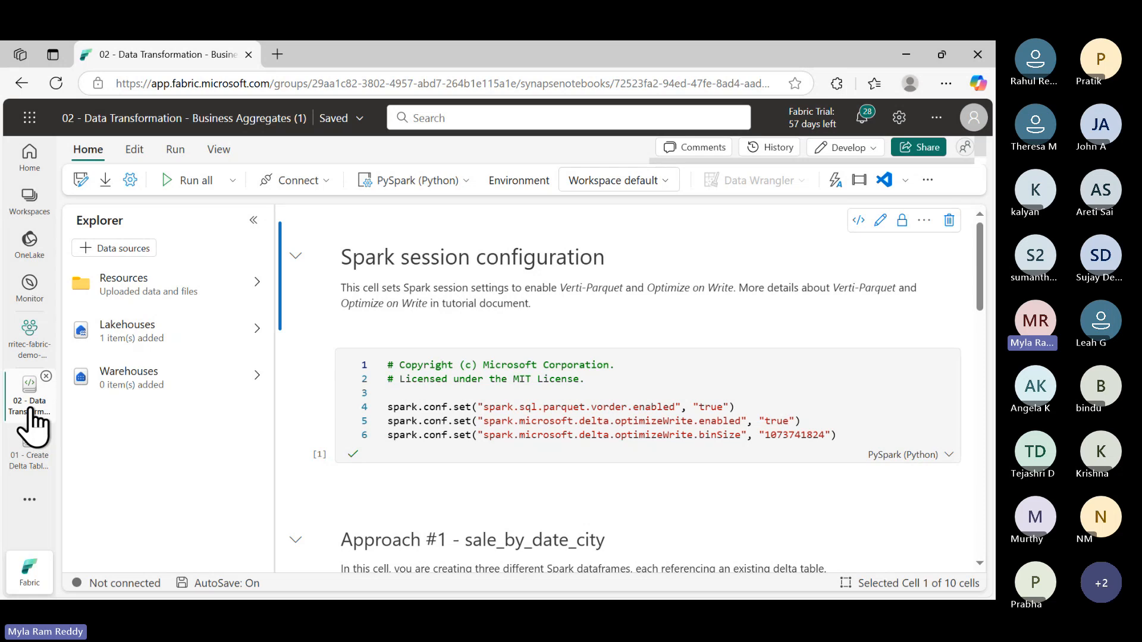
pyautogui.scroll(-1, 534, 474)
pyautogui.scroll(-4, 535, 476)
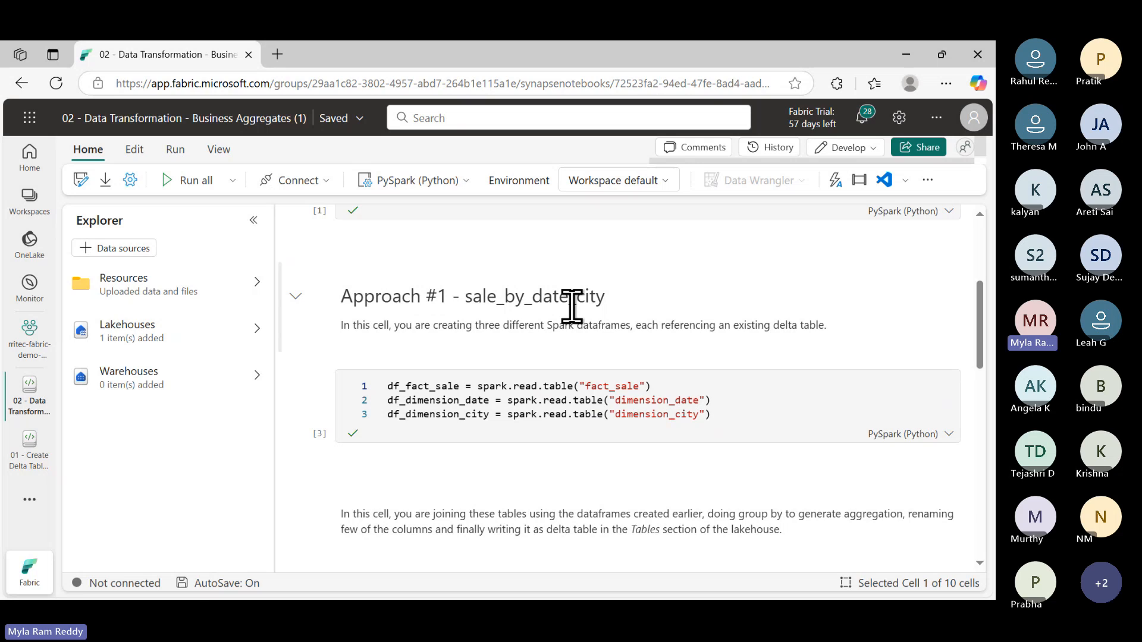
pyautogui.scroll(-1, 572, 306)
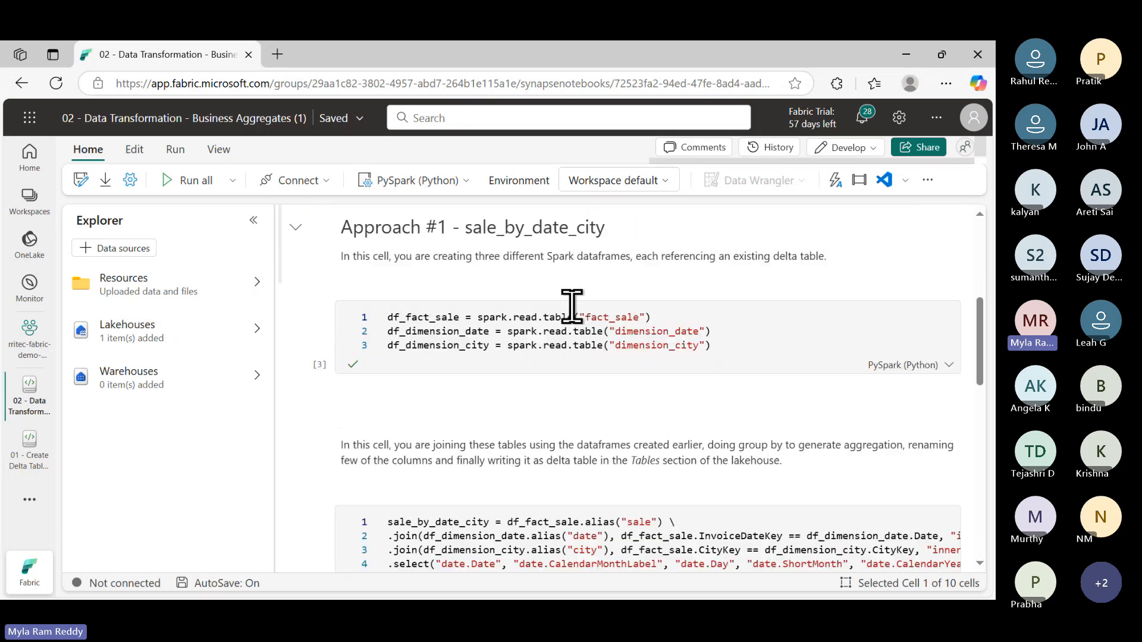
pyautogui.doubleClick(613, 314)
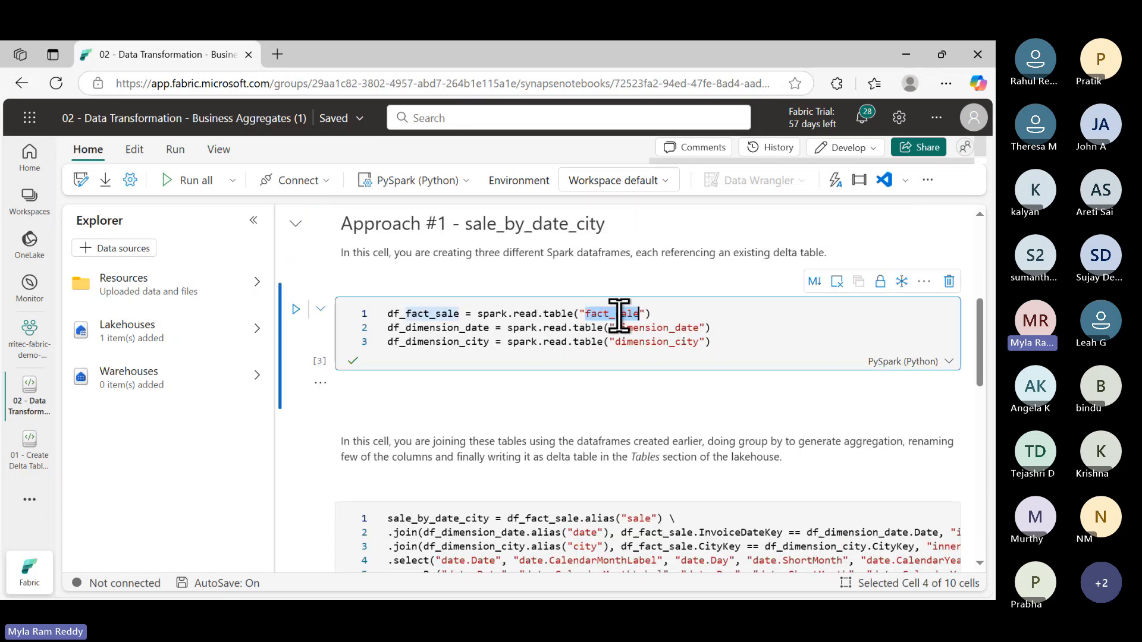
pyautogui.doubleClick(666, 328)
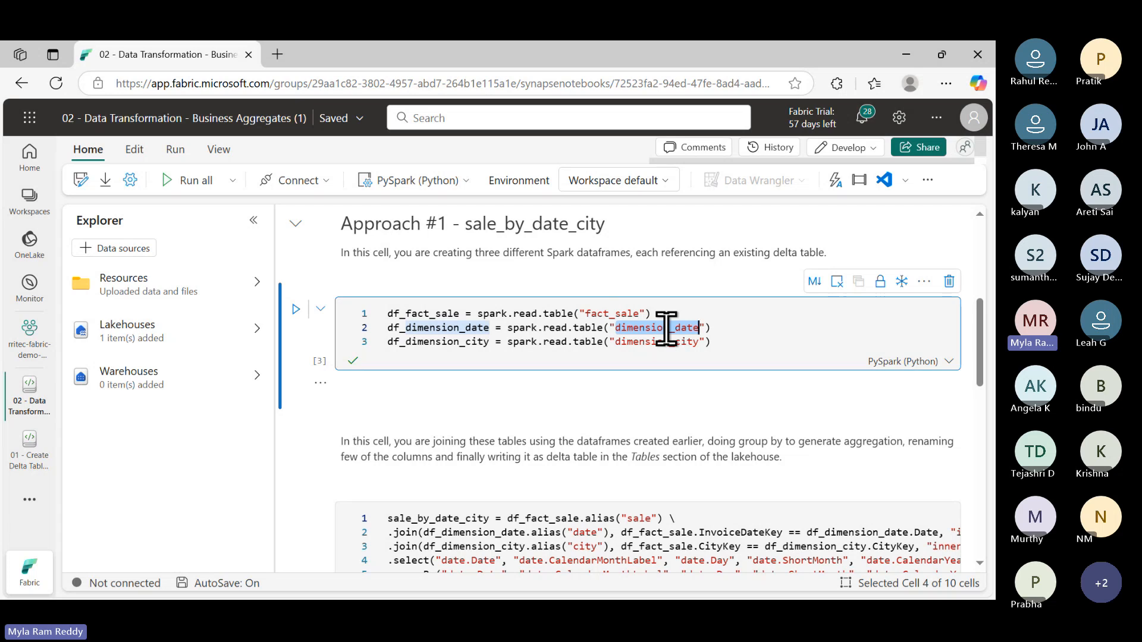
pyautogui.doubleClick(689, 342)
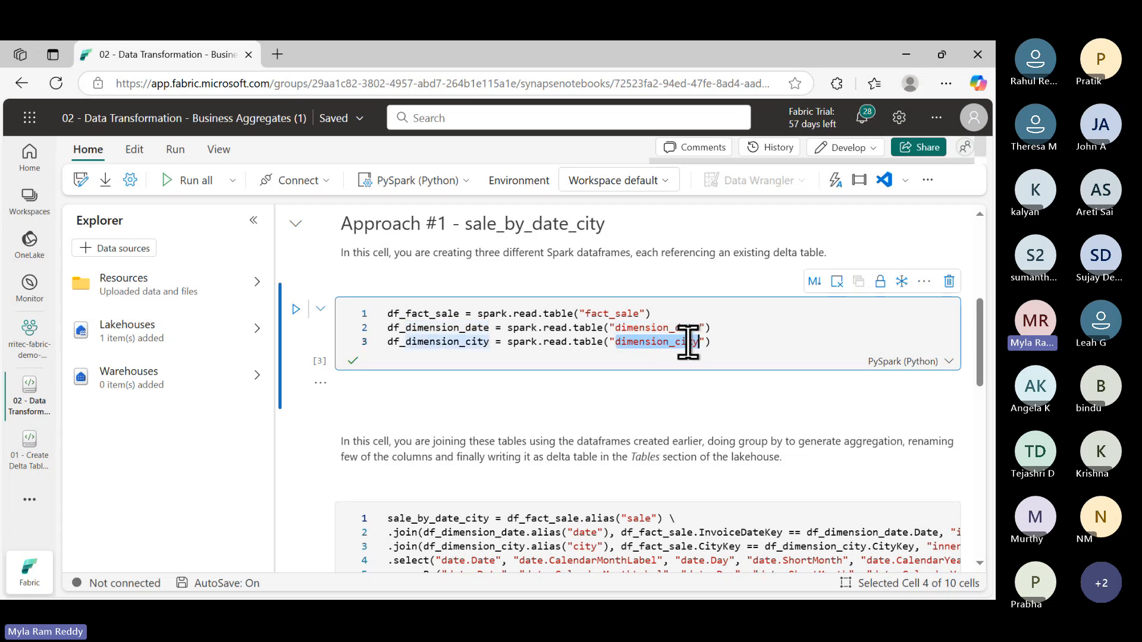
# Examine the sale_by_date_city aggregation cell, including its orderBy columns and the aggregate_sale_by_date_city table it saves to
pyautogui.scroll(-3, 689, 342)
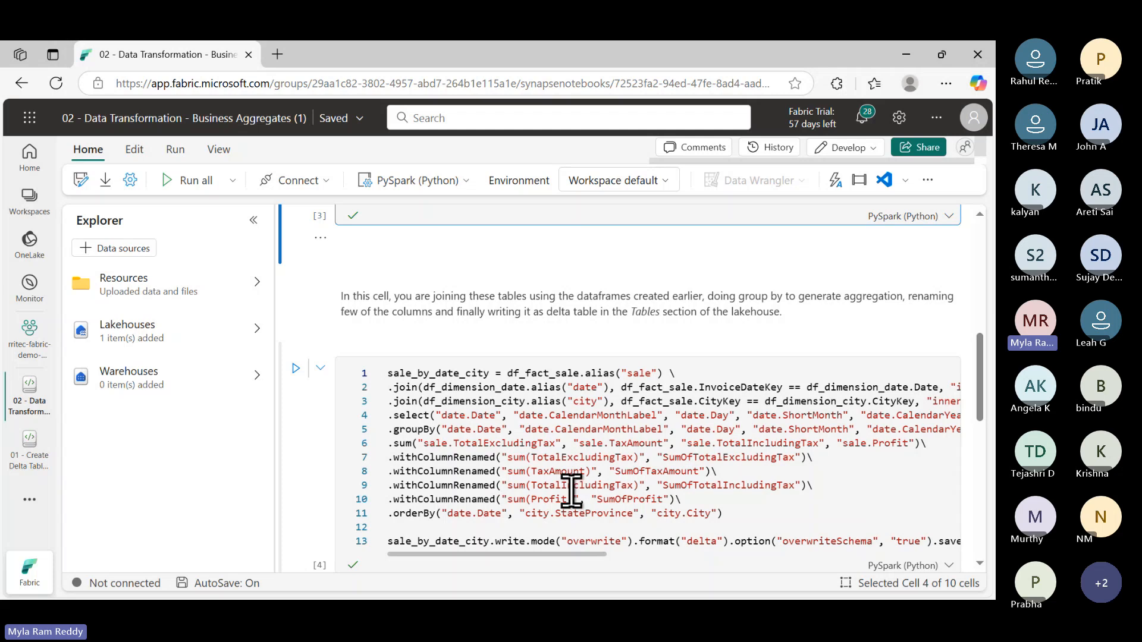
pyautogui.scroll(-1, 571, 493)
pyautogui.scroll(-1, 571, 492)
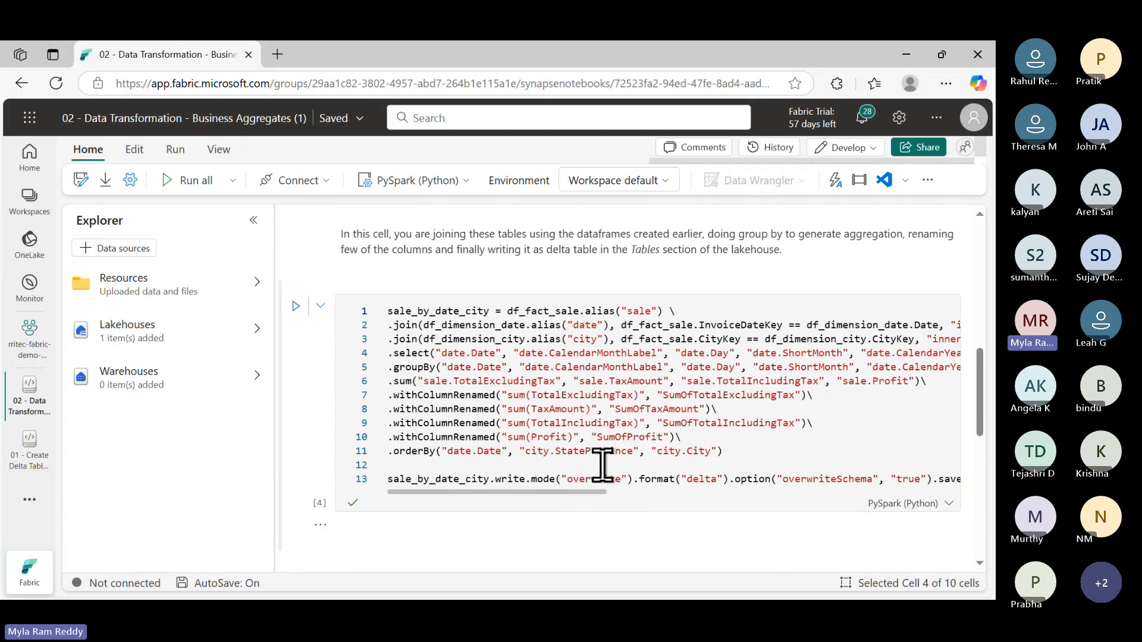
pyautogui.doubleClick(488, 451)
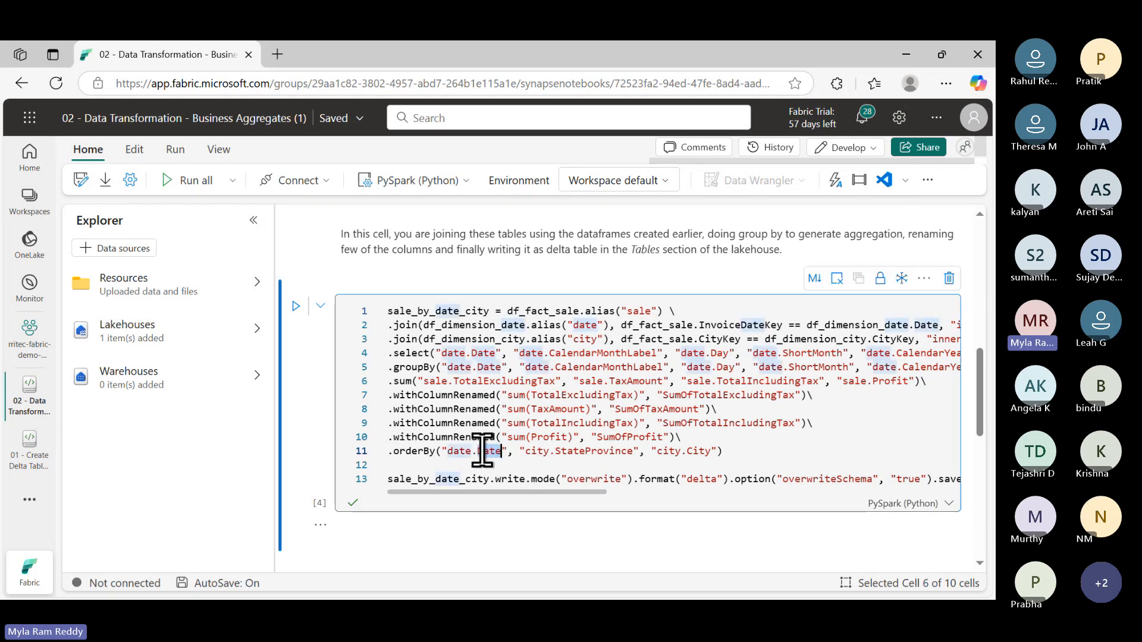
pyautogui.doubleClick(534, 451)
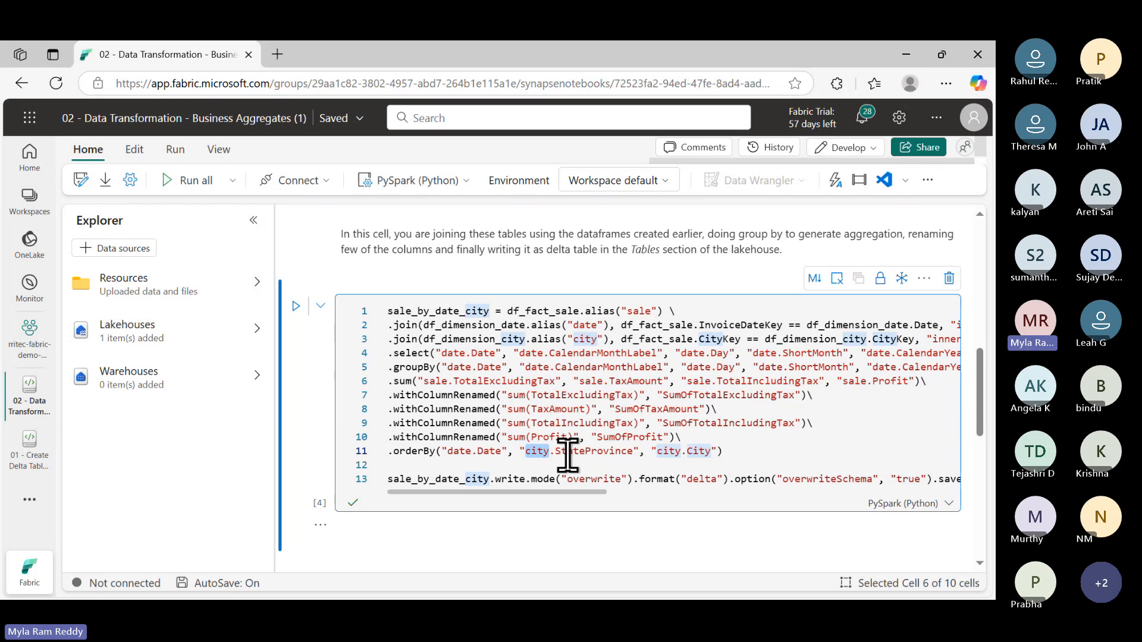
pyautogui.doubleClick(568, 452)
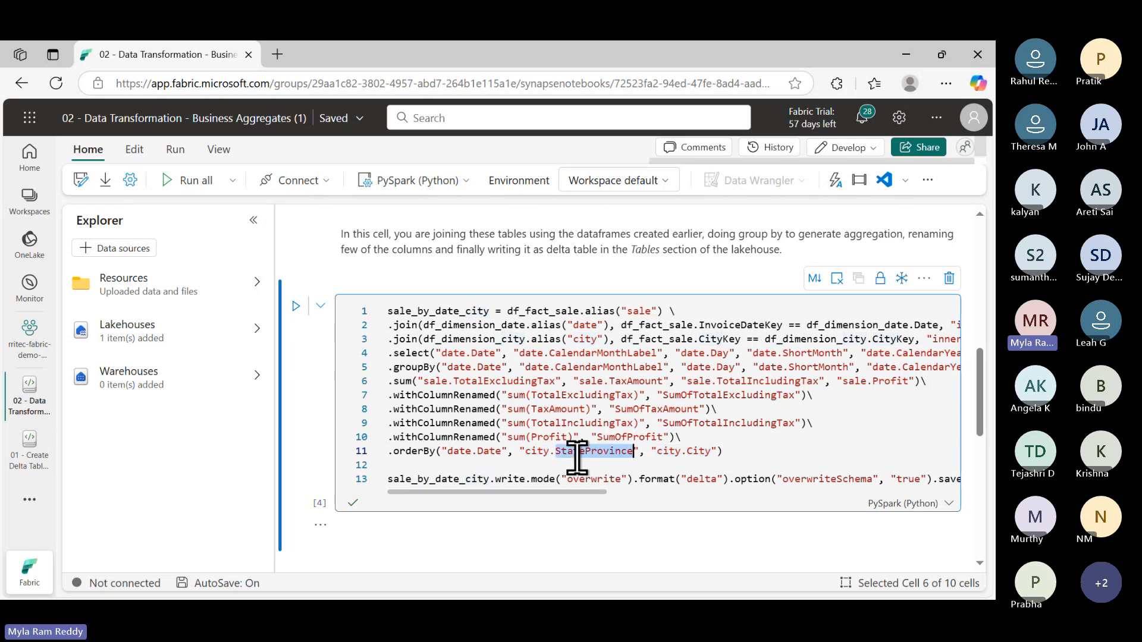
pyautogui.doubleClick(699, 452)
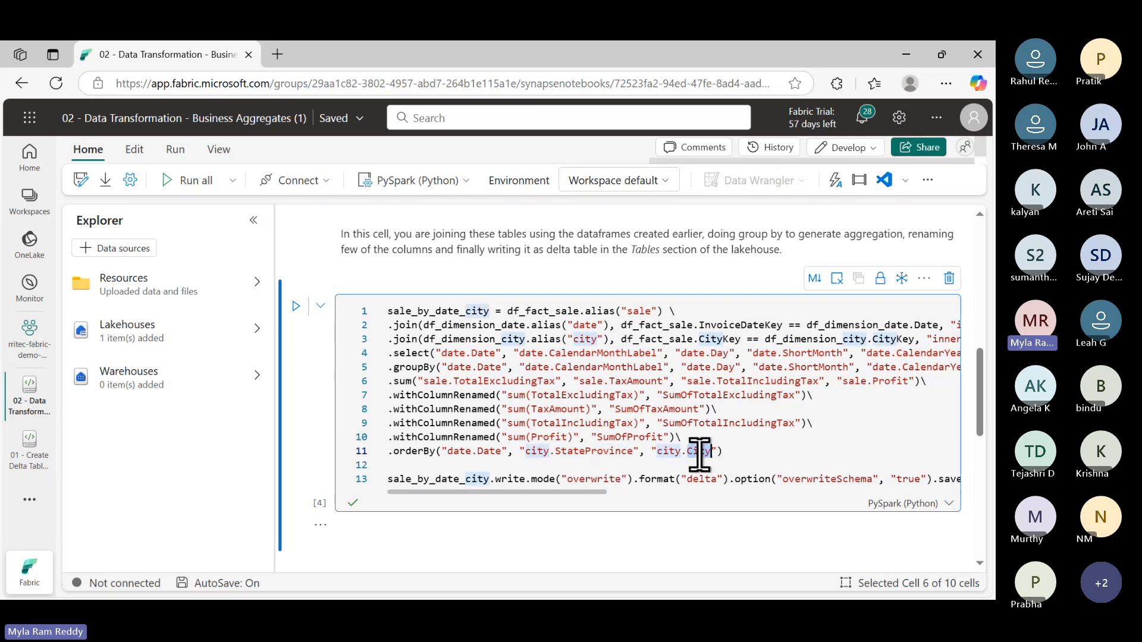
pyautogui.hscroll(10, 701, 452)
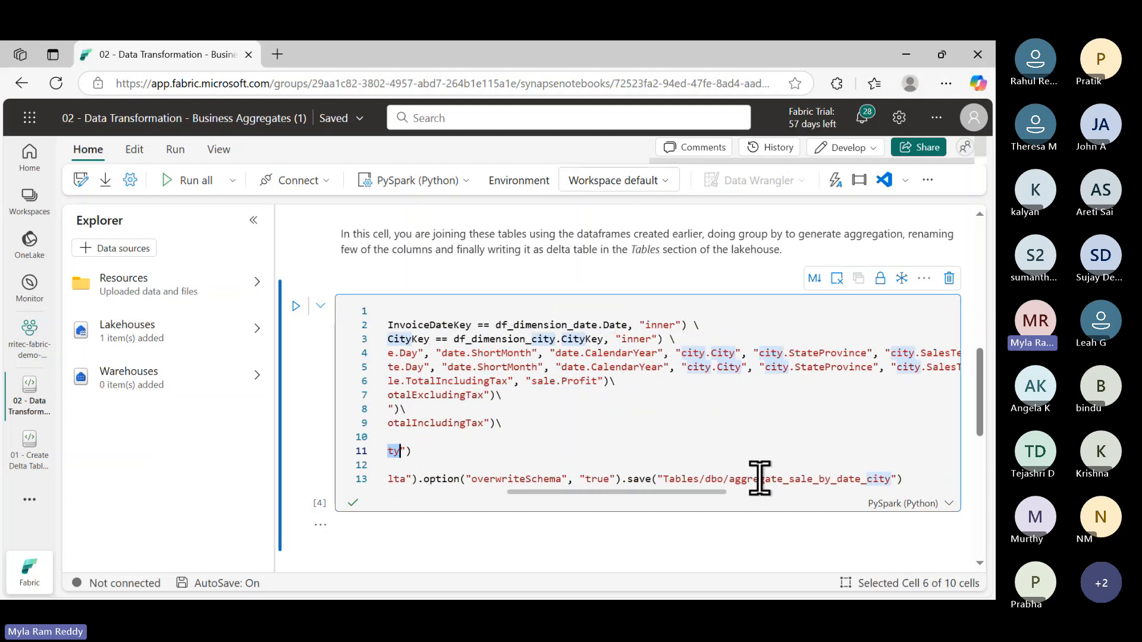
pyautogui.doubleClick(760, 479)
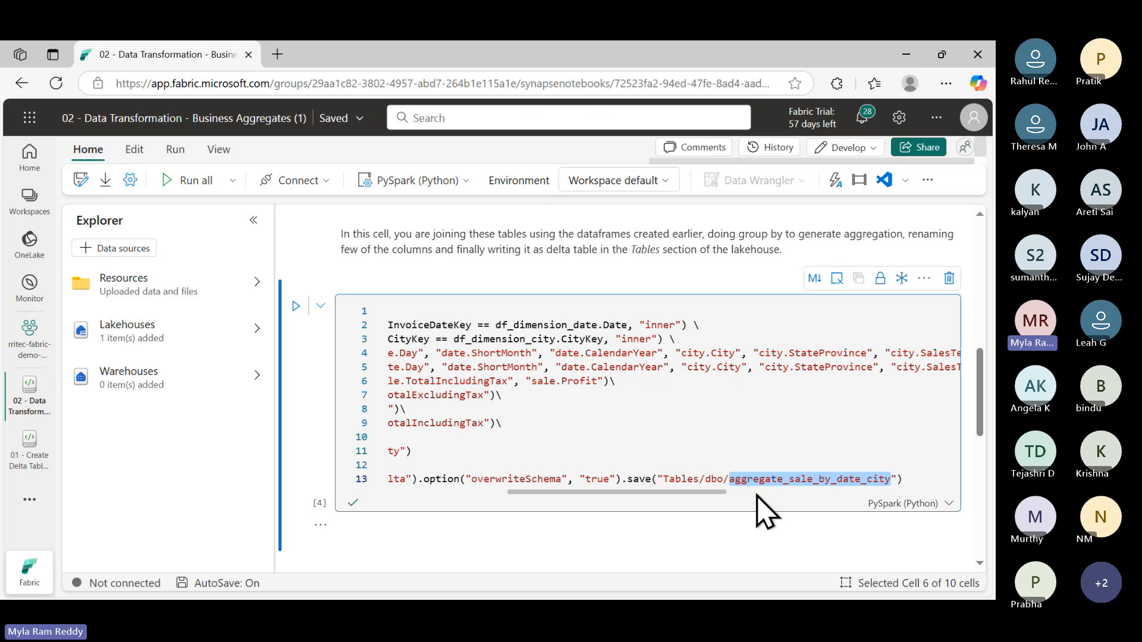
# Examine the Approach #2 - sale_by_date_employee SQL view and the aggregate_sale_by_date_employee table written by the following cell
pyautogui.scroll(-5, 595, 453)
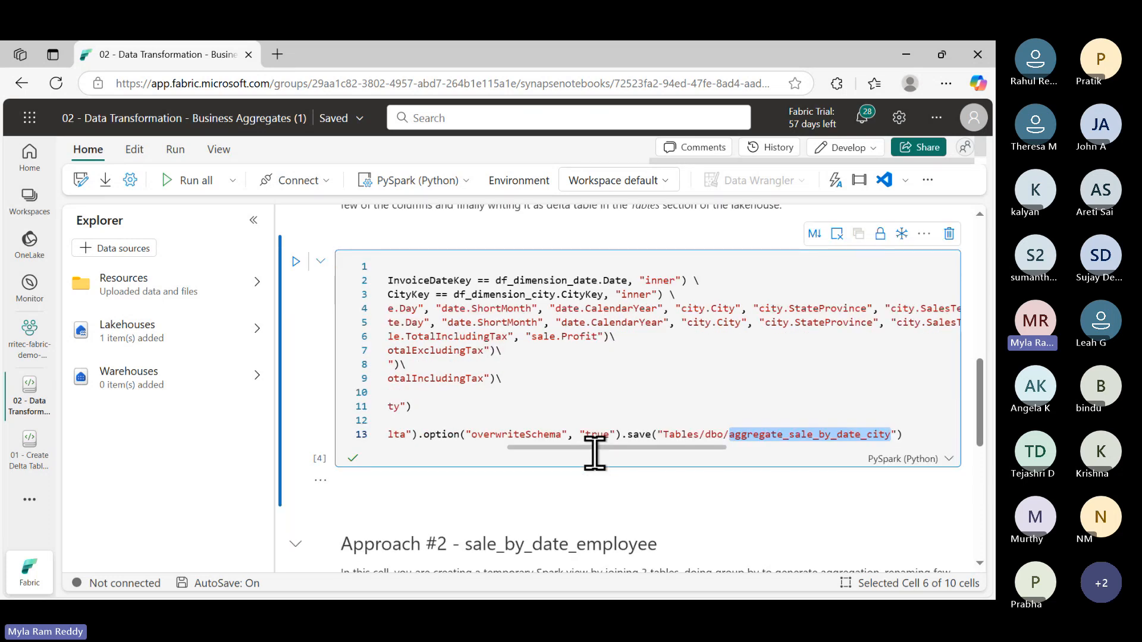
pyautogui.scroll(-3, 595, 453)
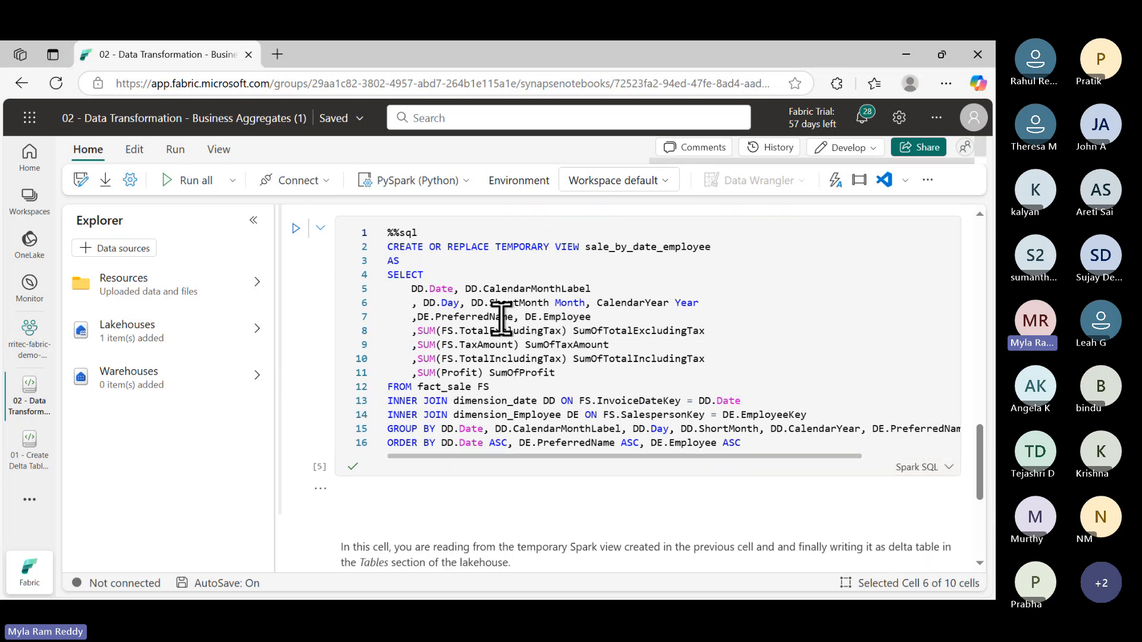
pyautogui.doubleClick(409, 273)
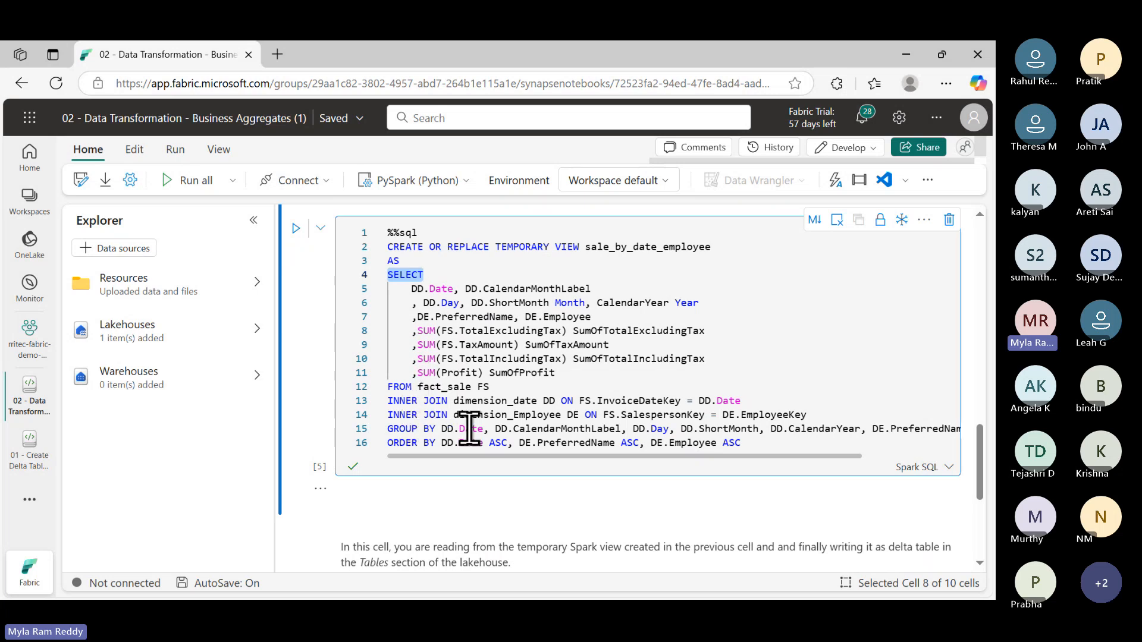
pyautogui.scroll(-1, 621, 417)
pyautogui.scroll(2, 635, 426)
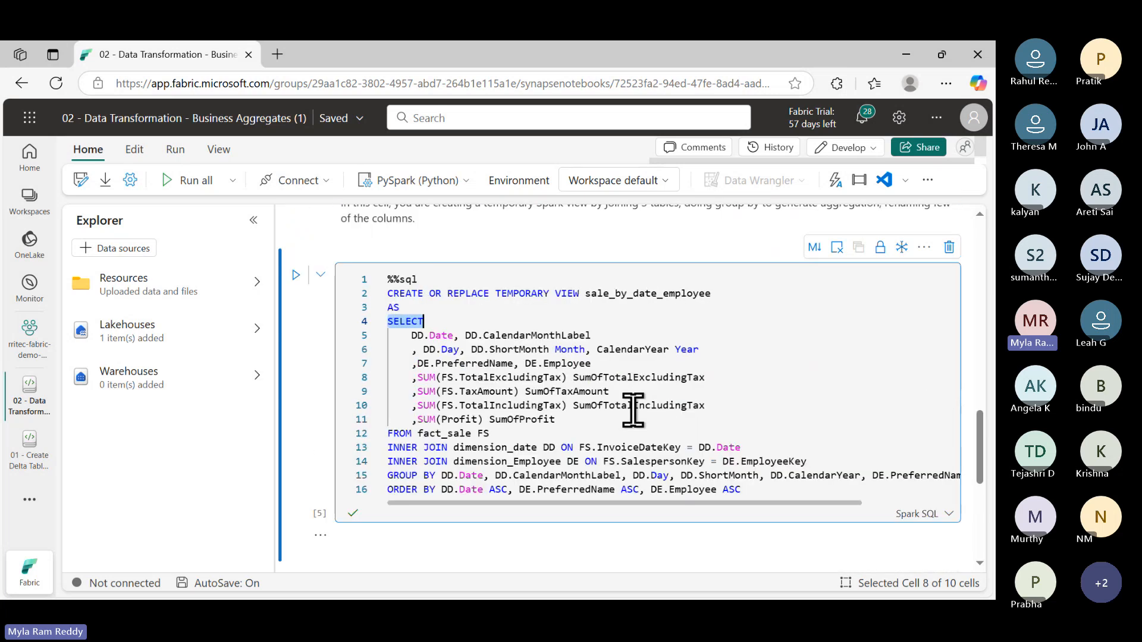
pyautogui.scroll(-3, 621, 309)
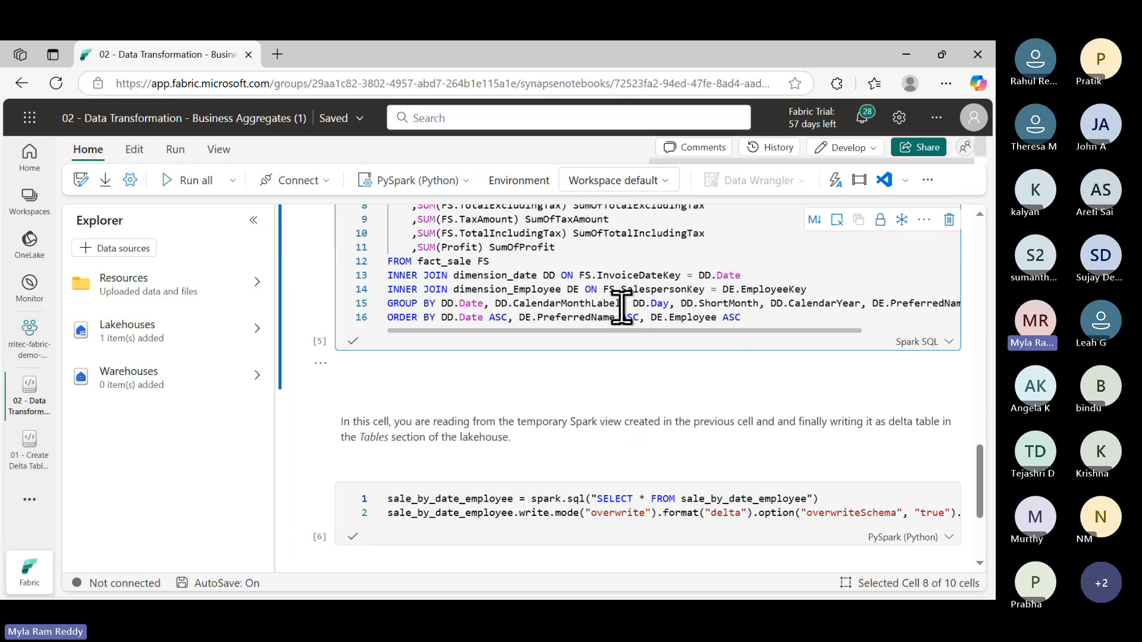
pyautogui.scroll(-2, 621, 307)
pyautogui.hscroll(3, 767, 401)
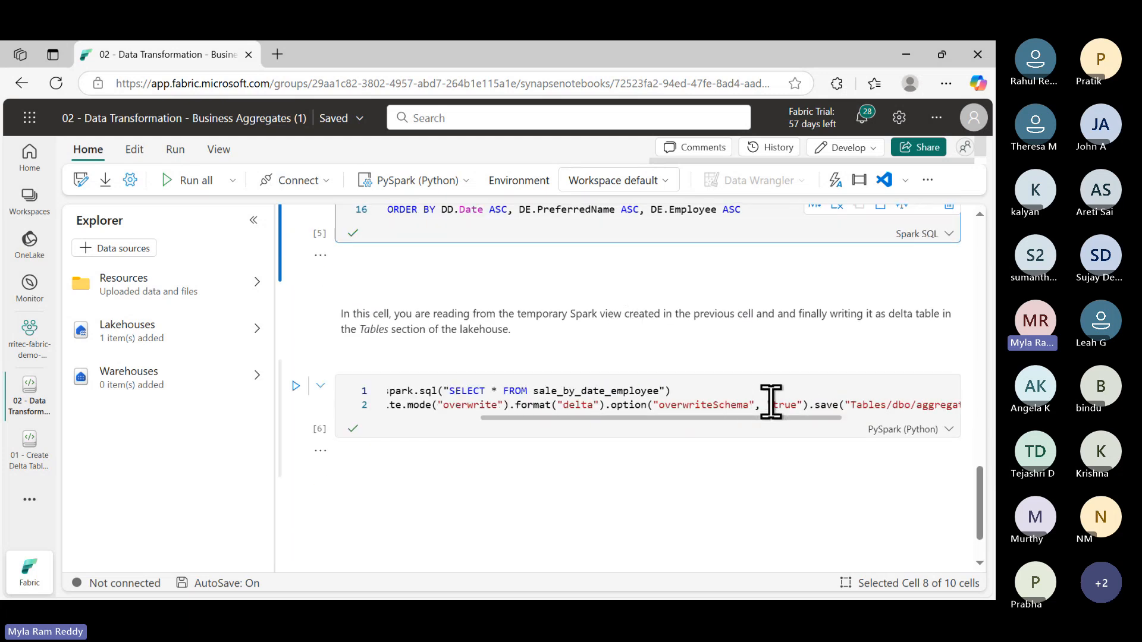
pyautogui.hscroll(5, 771, 401)
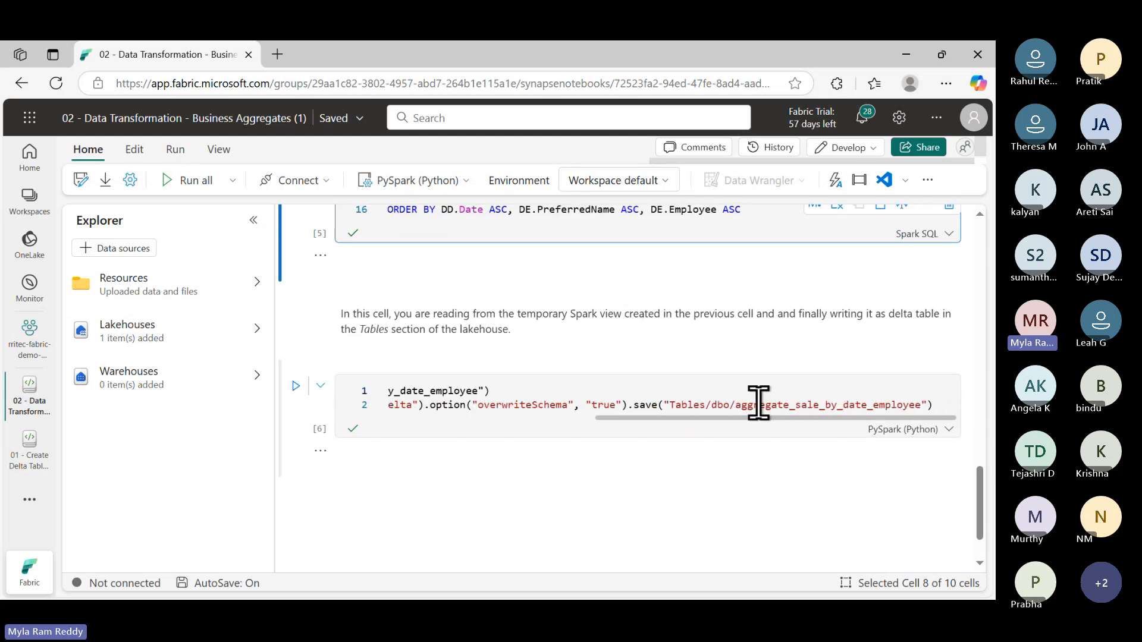
pyautogui.doubleClick(759, 404)
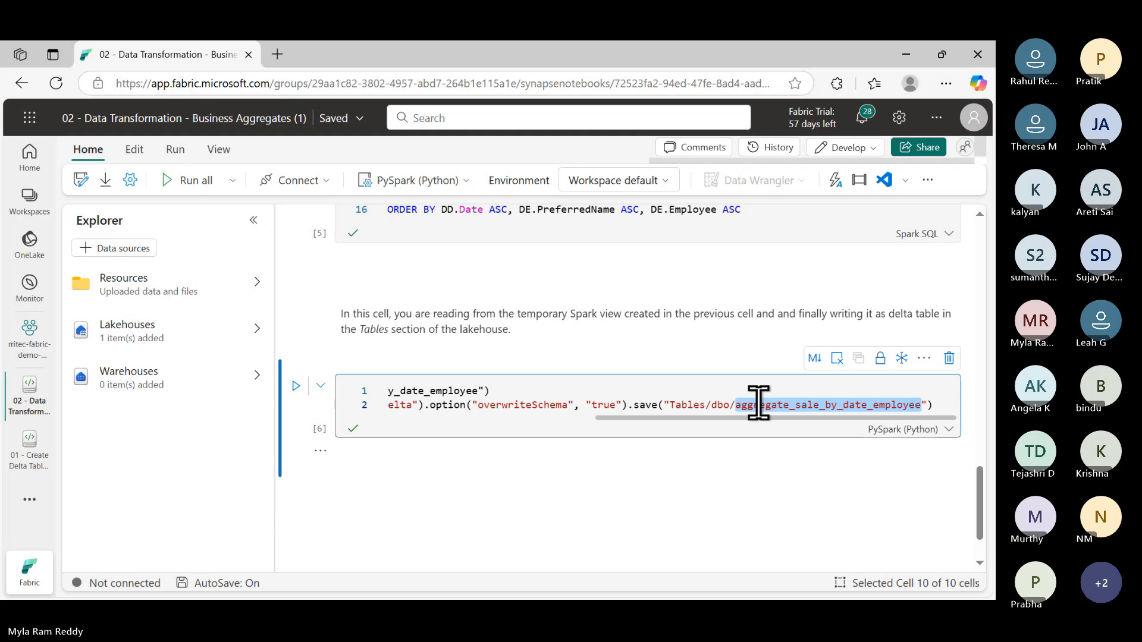
# Switch to the Notepad++ notes and change the Step 3 notebook entry to "Notebook(PySpark)(SparkSql)"
pyautogui.hotkey('alt', 'Tab')
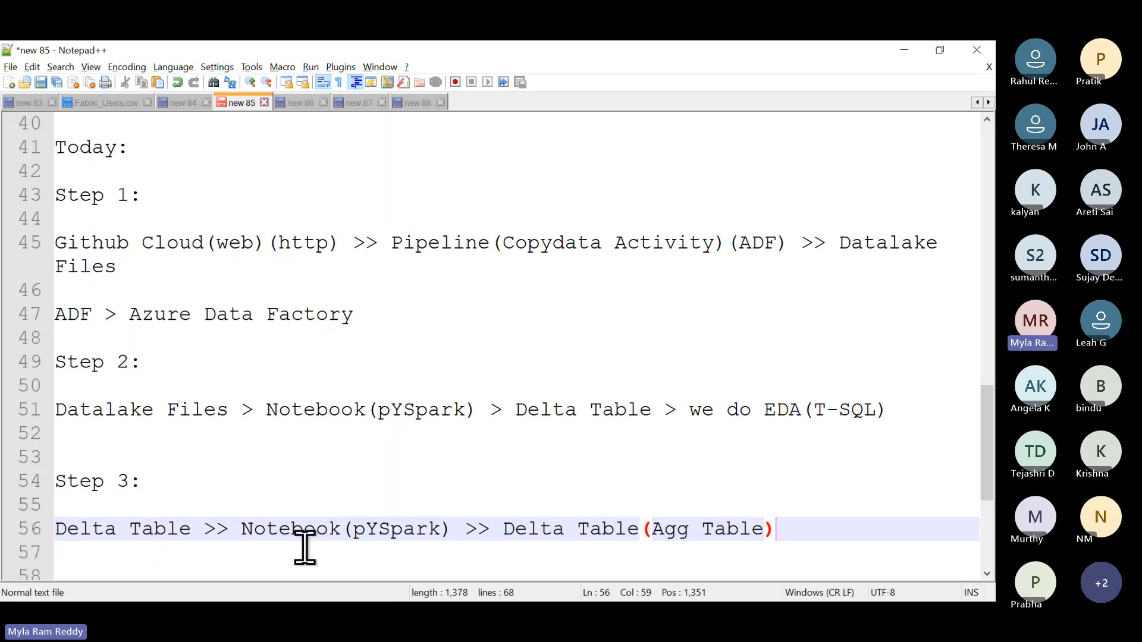
pyautogui.click(451, 530)
pyautogui.write('(')
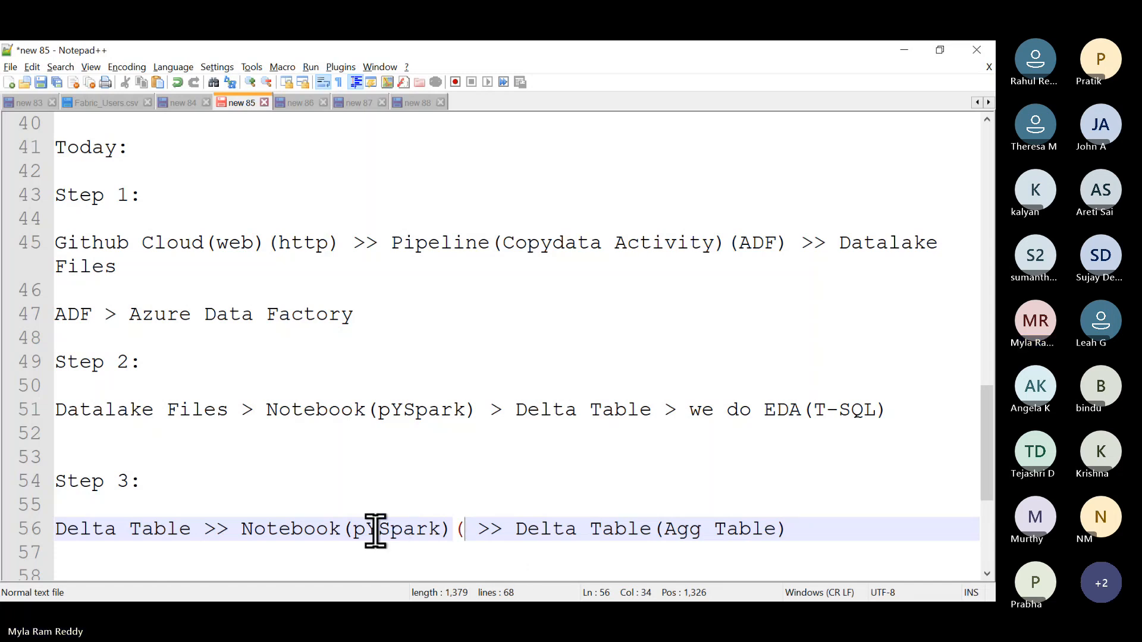
pyautogui.click(376, 533)
pyautogui.press('BackSpace')
pyautogui.press('BackSpace')
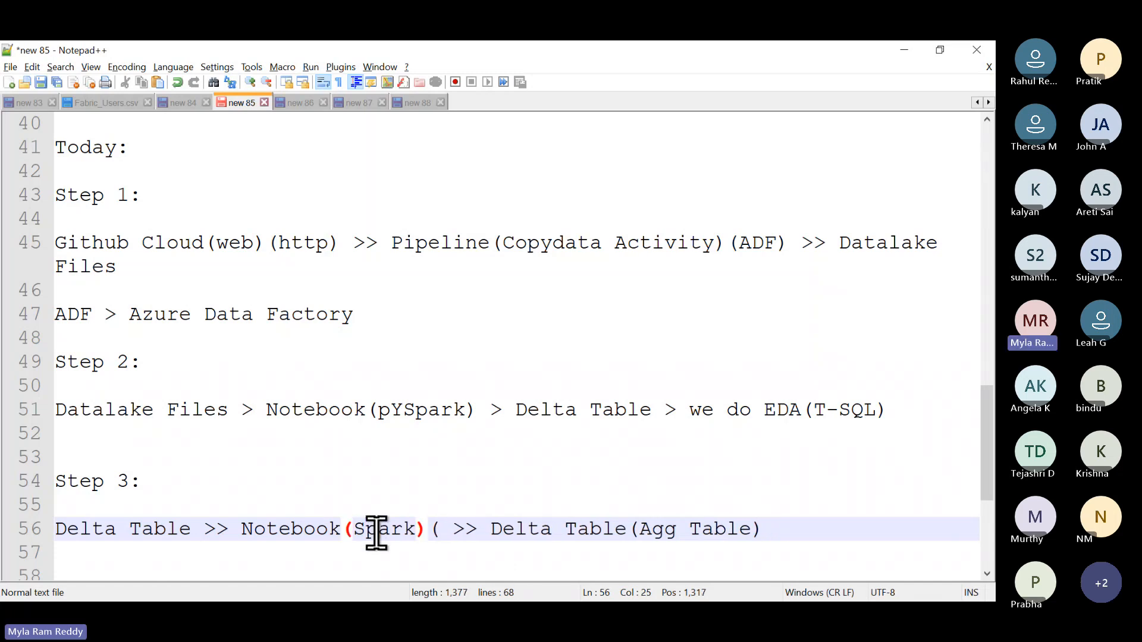
pyautogui.write('Py')
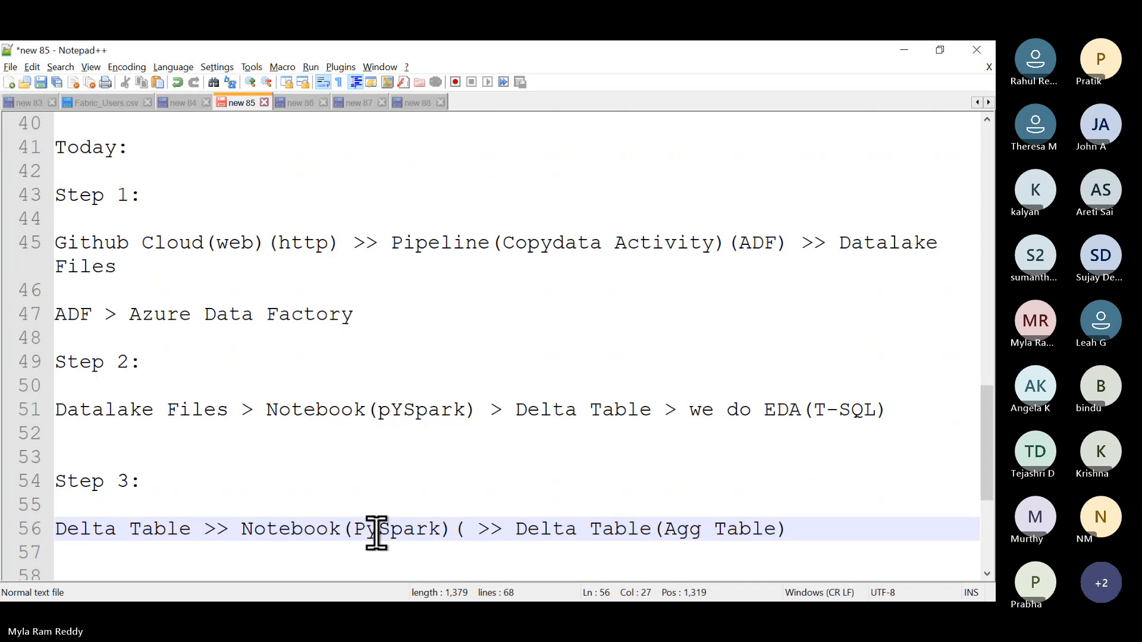
pyautogui.click(463, 529)
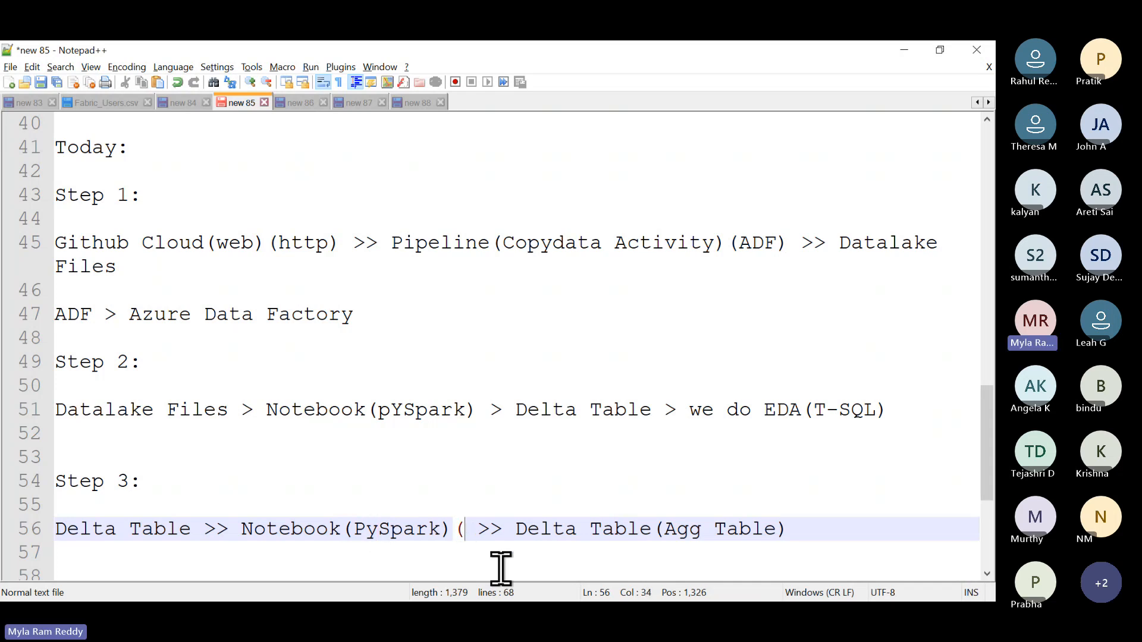
pyautogui.write('SparkS')
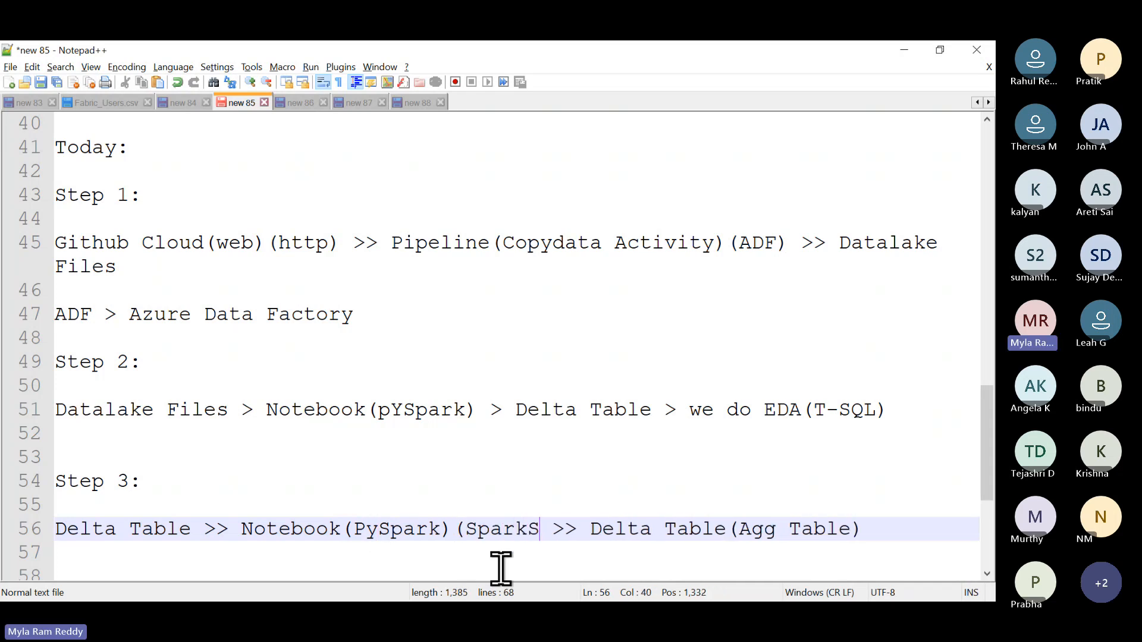
pyautogui.write('ql)')
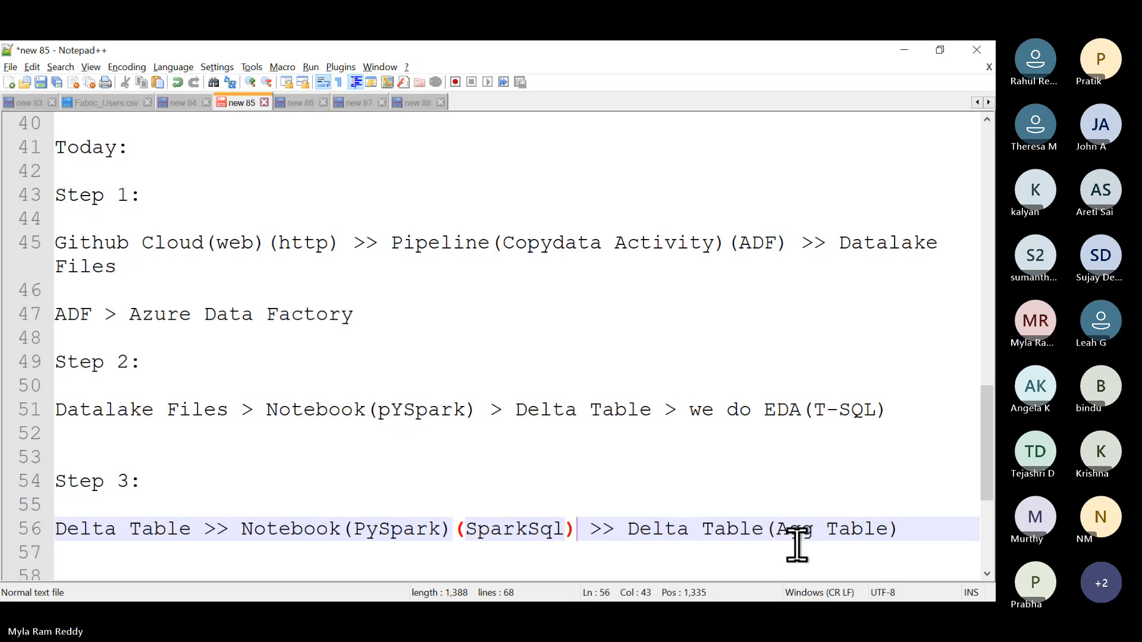
# Mark the Step 3 heading in the notes as "(Home Work)"
pyautogui.click(910, 528)
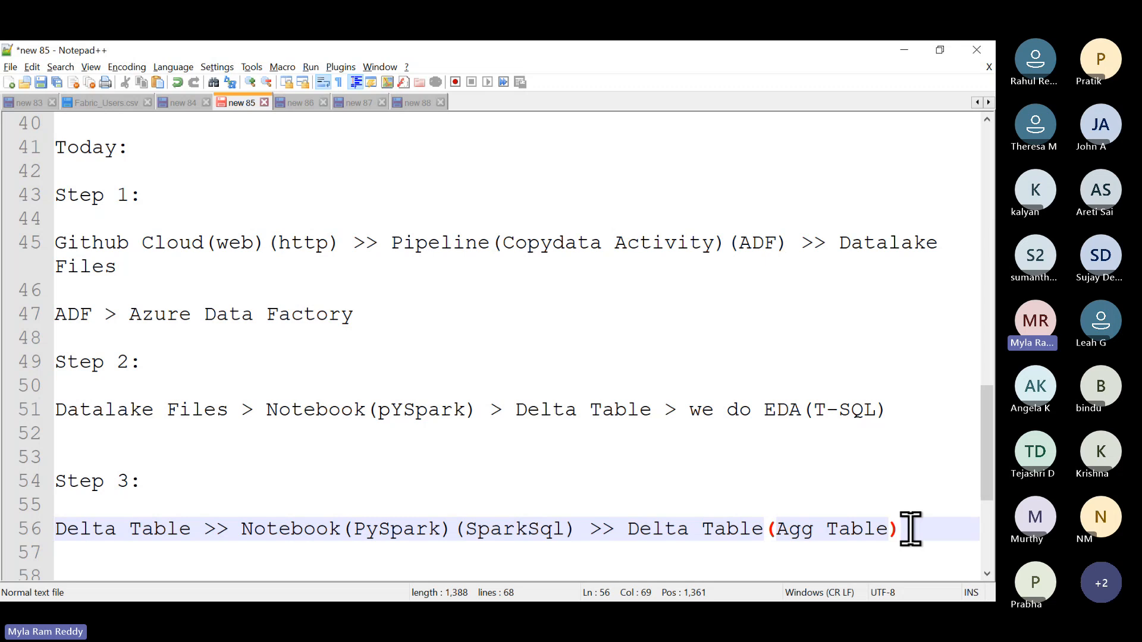
pyautogui.click(161, 480)
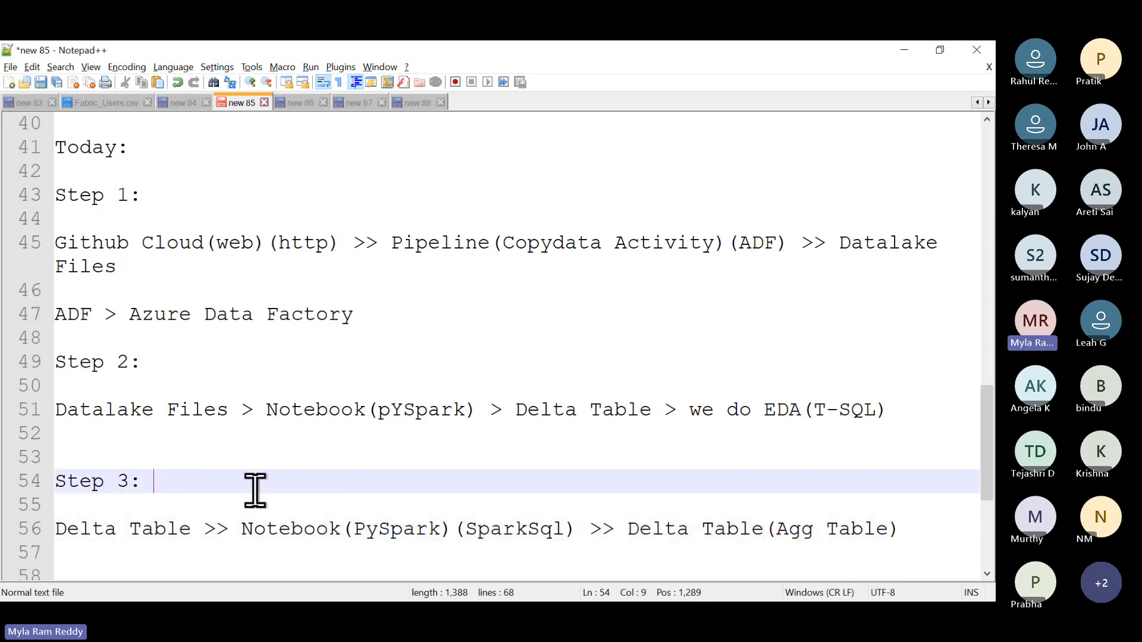
pyautogui.write('(Home Work)')
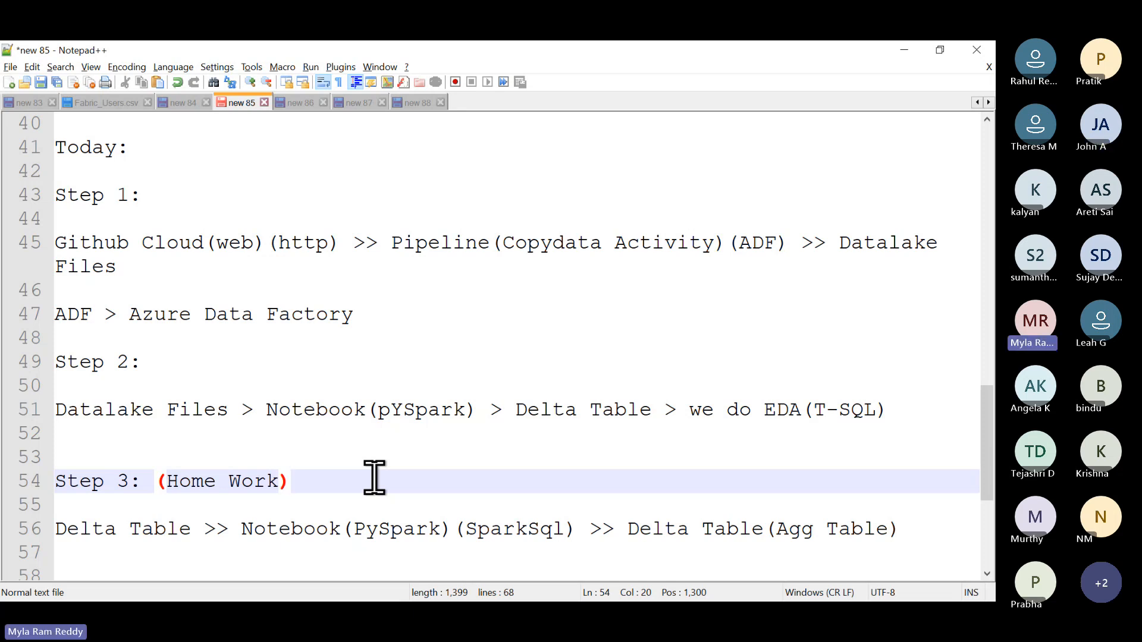
# Switch to the Teams meeting, dismiss its recording and transcription notice, and return to the Notepad++ notes
pyautogui.hotkey('alt', 'Tab')
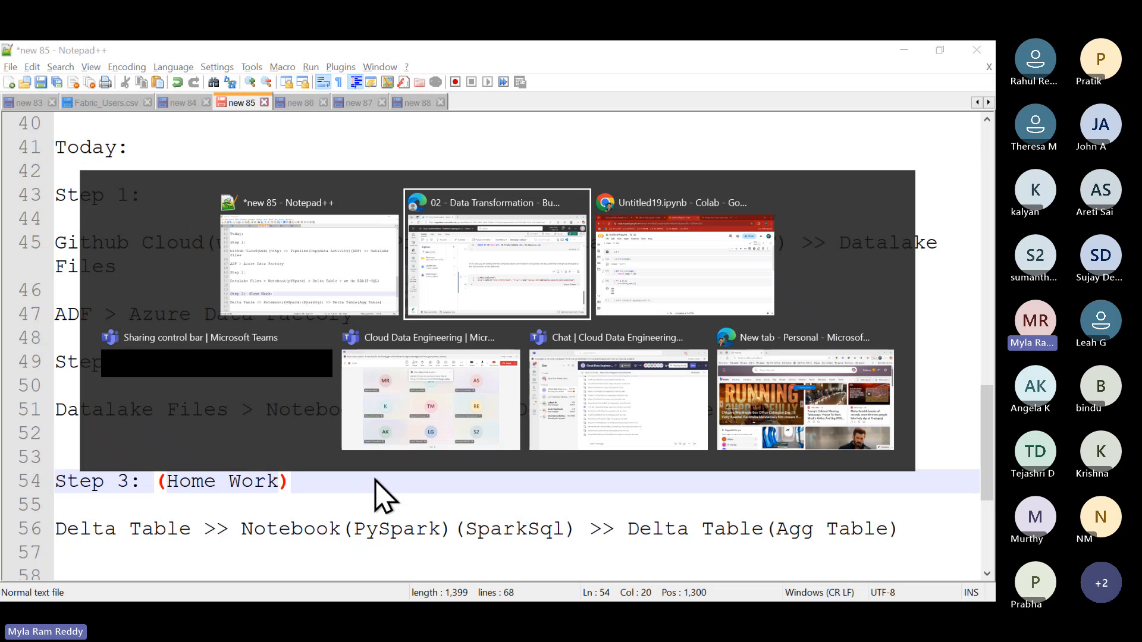
pyautogui.hotkey('alt', 'Tab')
pyautogui.hotkey('alt', 'Tab')
pyautogui.hotkey('alt', 'Tab')
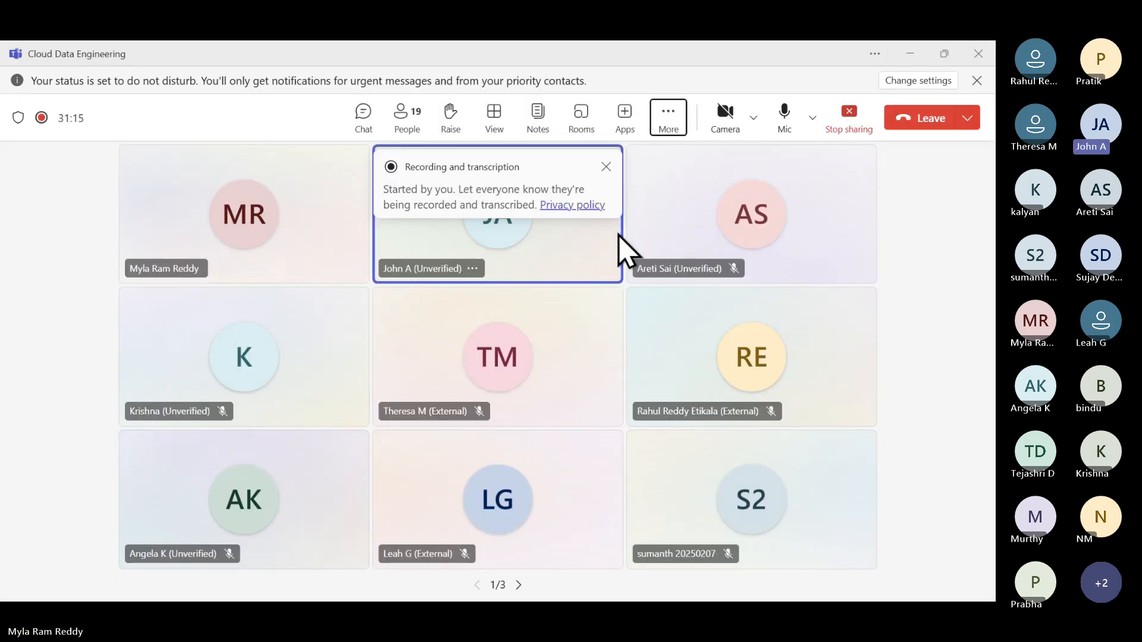
pyautogui.click(606, 166)
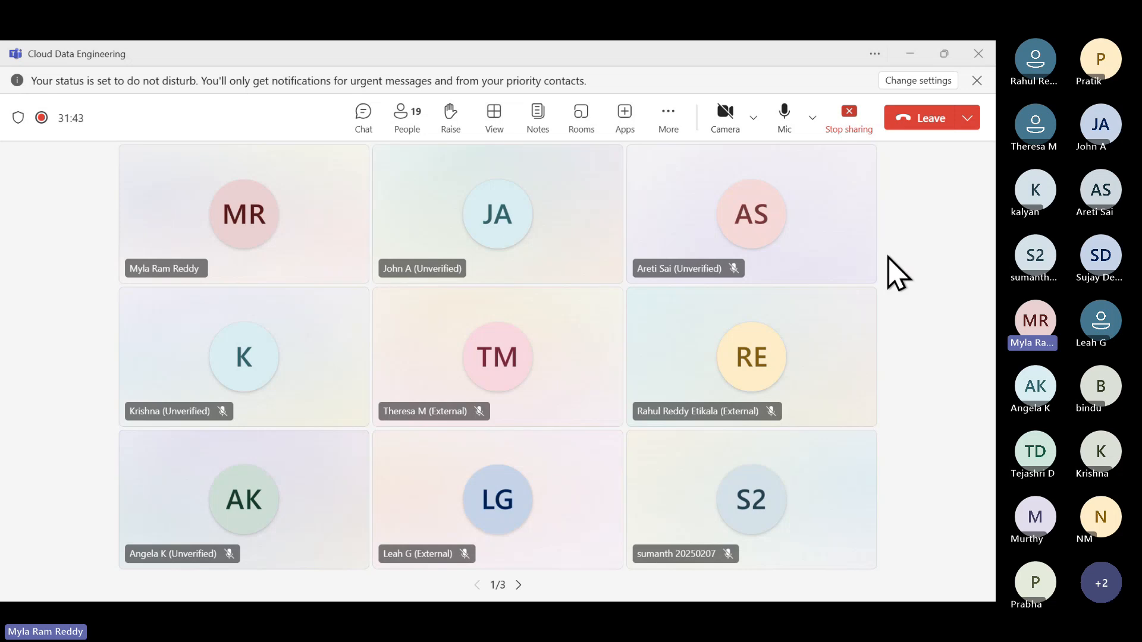
pyautogui.hotkey('alt', 'Tab')
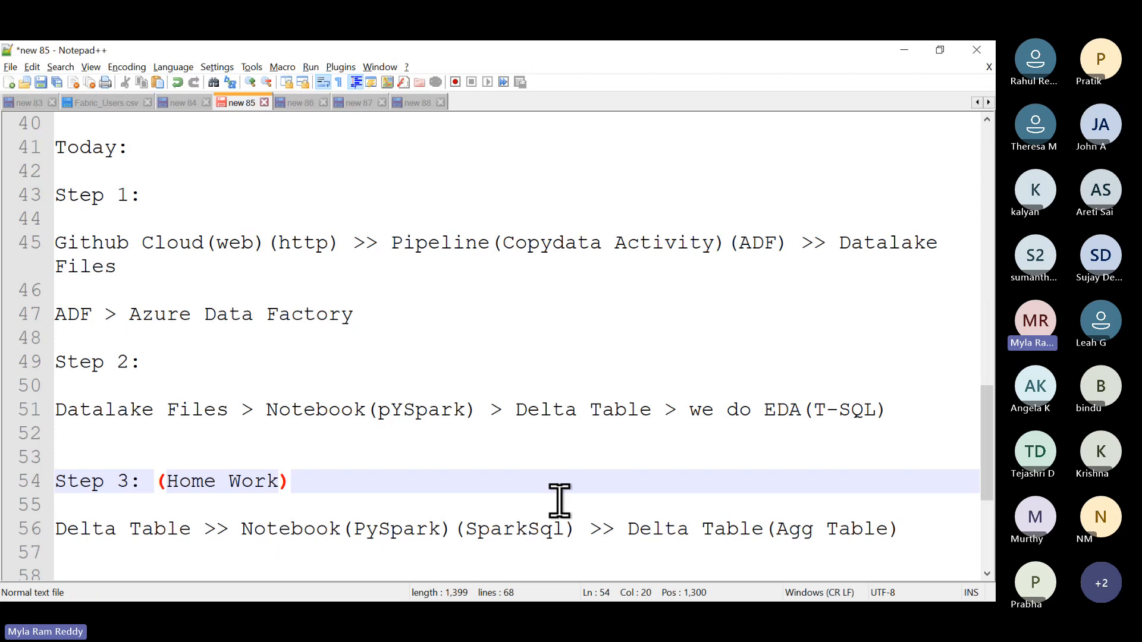
# Switch to Fabric, open rritec-fabric-demo-workspace and outline the rritec_fabric_demo_lakehouse row with a red annotation rectangle
pyautogui.hotkey('alt', 'Tab')
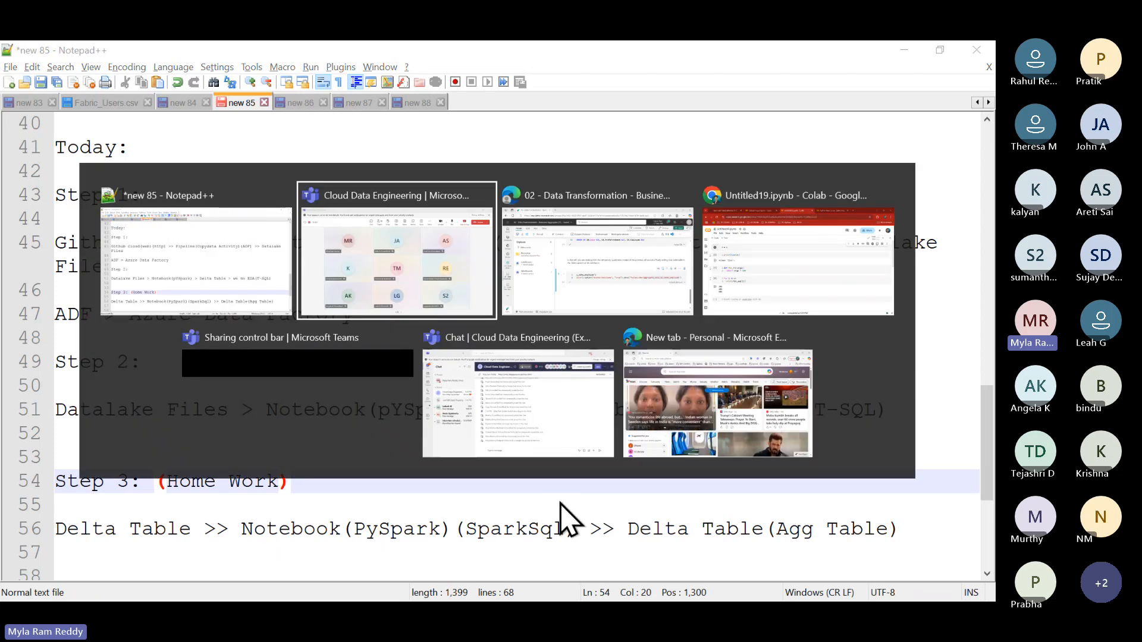
pyautogui.hotkey('alt', 'Tab')
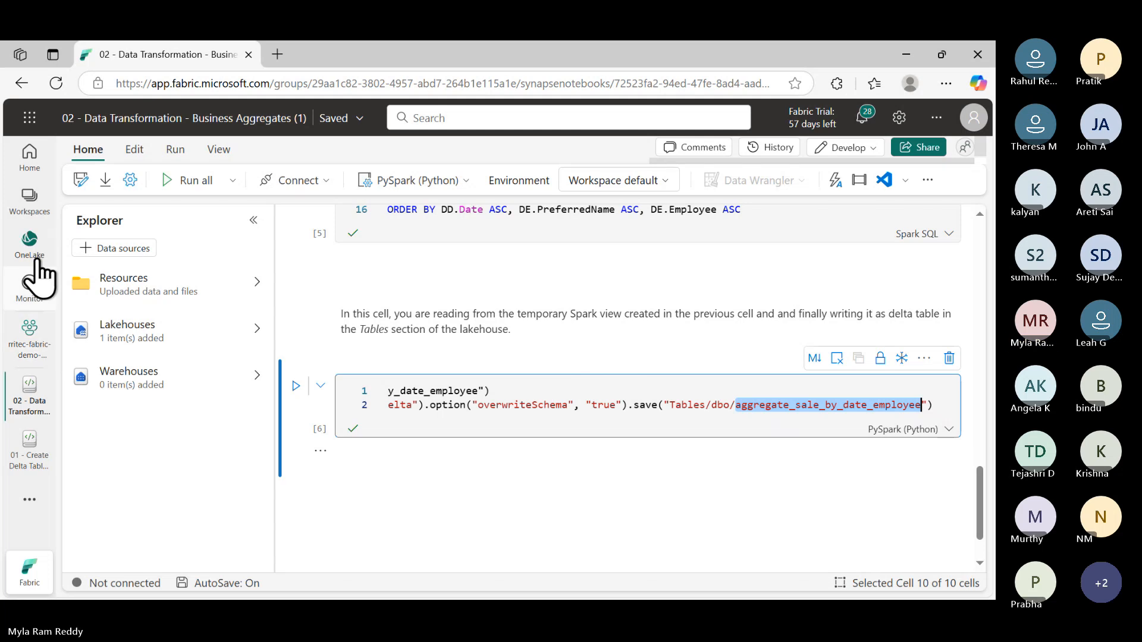
pyautogui.click(32, 215)
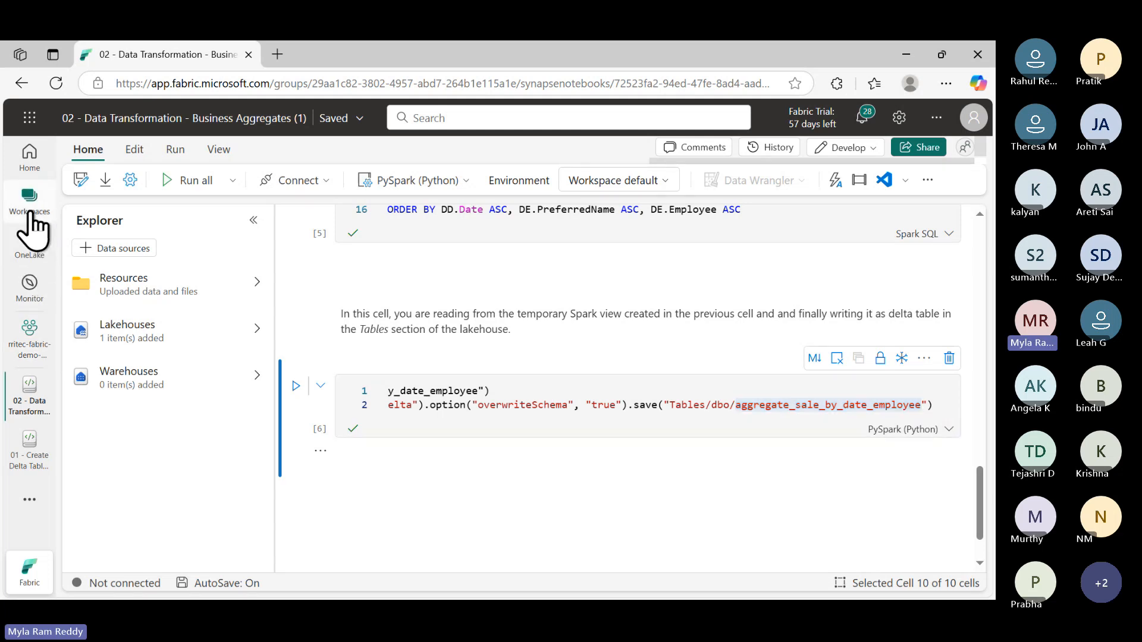
pyautogui.click(31, 340)
pyautogui.click(30, 339)
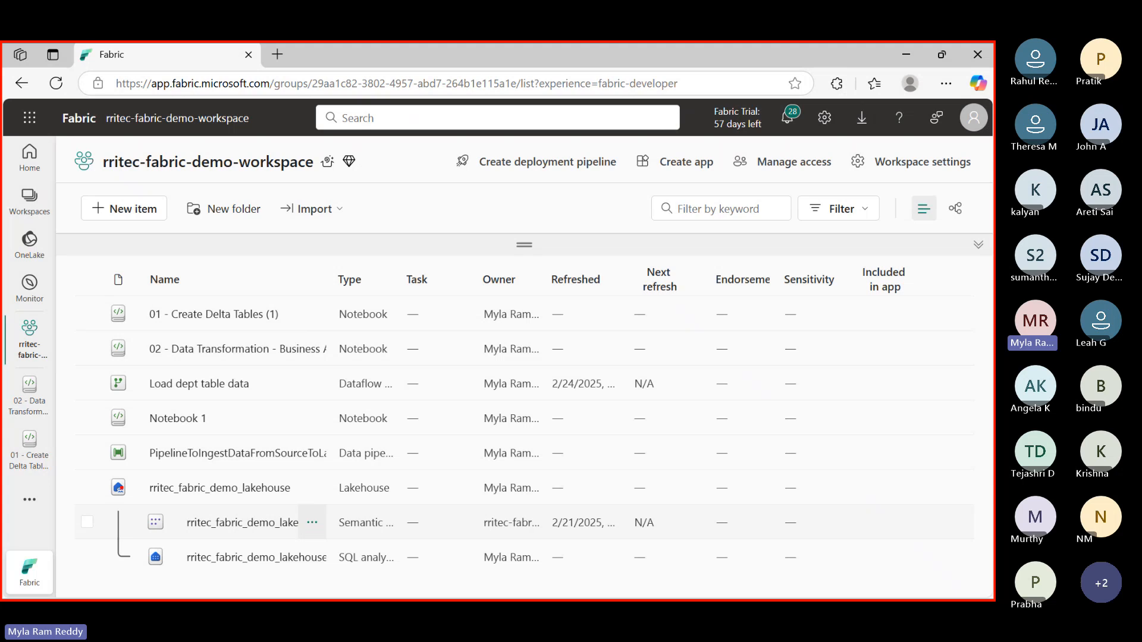
pyautogui.moveTo(98, 469)
pyautogui.mouseDown()
pyautogui.moveTo(205, 501)
pyautogui.moveTo(424, 502)
pyautogui.mouseUp()
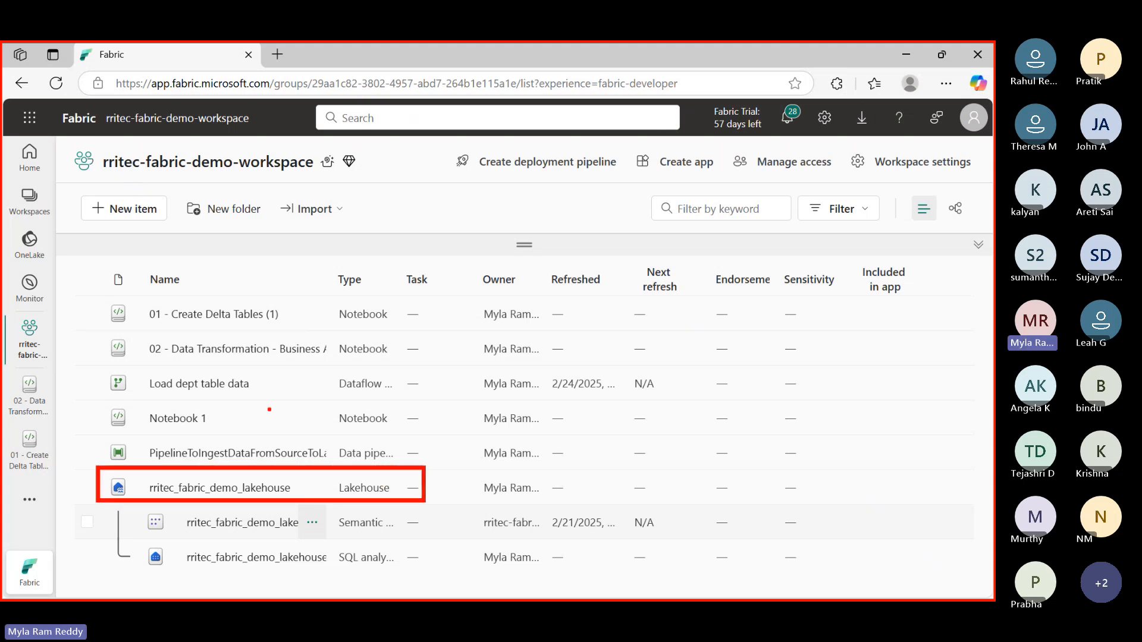
# Outline the two numbered notebooks in red, tick and underline "Create Delta Tables" and "Data Transformation", and clear the annotations
pyautogui.moveTo(104, 300); pyautogui.dragTo(423, 365)
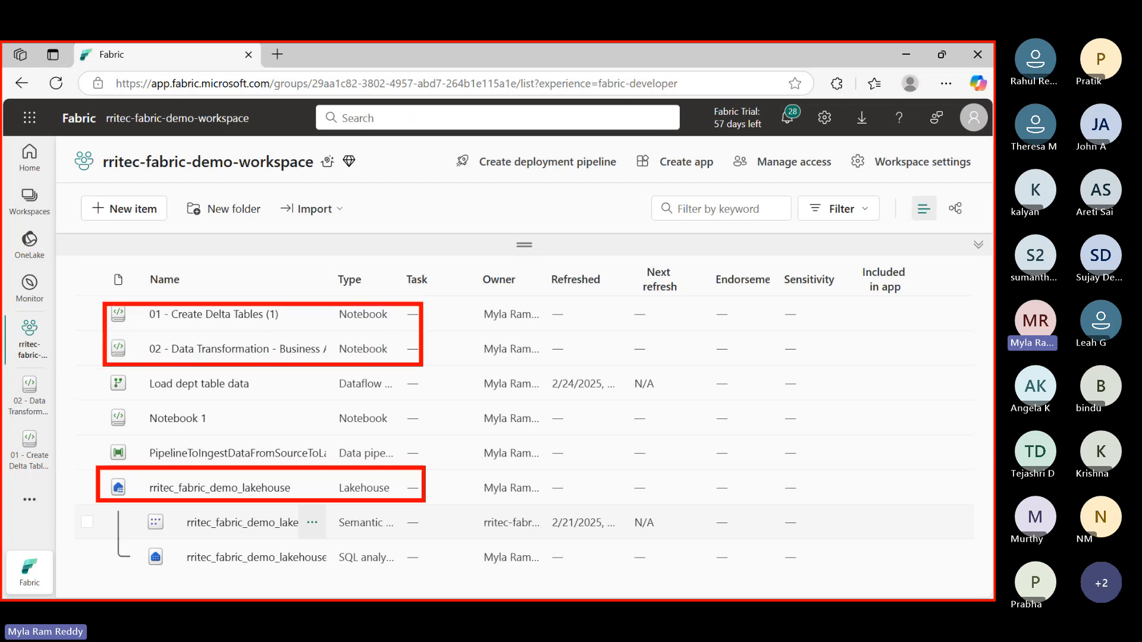
pyautogui.moveTo(296, 315); pyautogui.dragTo(350, 245)
pyautogui.moveTo(176, 326)
pyautogui.mouseDown()
pyautogui.moveTo(238, 326)
pyautogui.moveTo(237, 359)
pyautogui.moveTo(257, 358)
pyautogui.mouseUp()
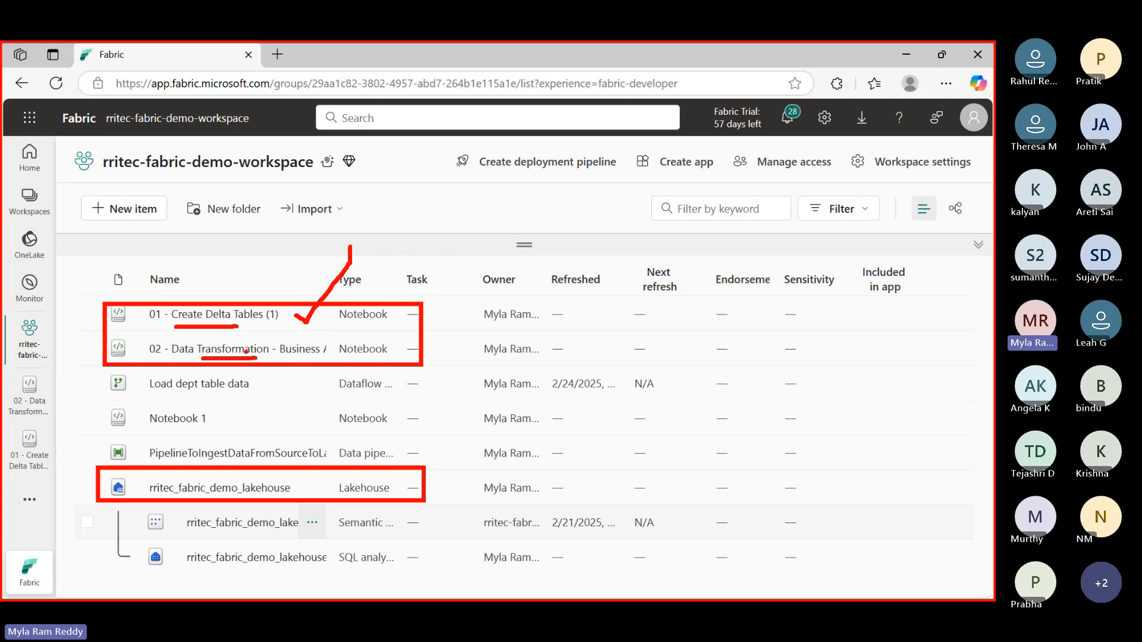
pyautogui.press('Escape')
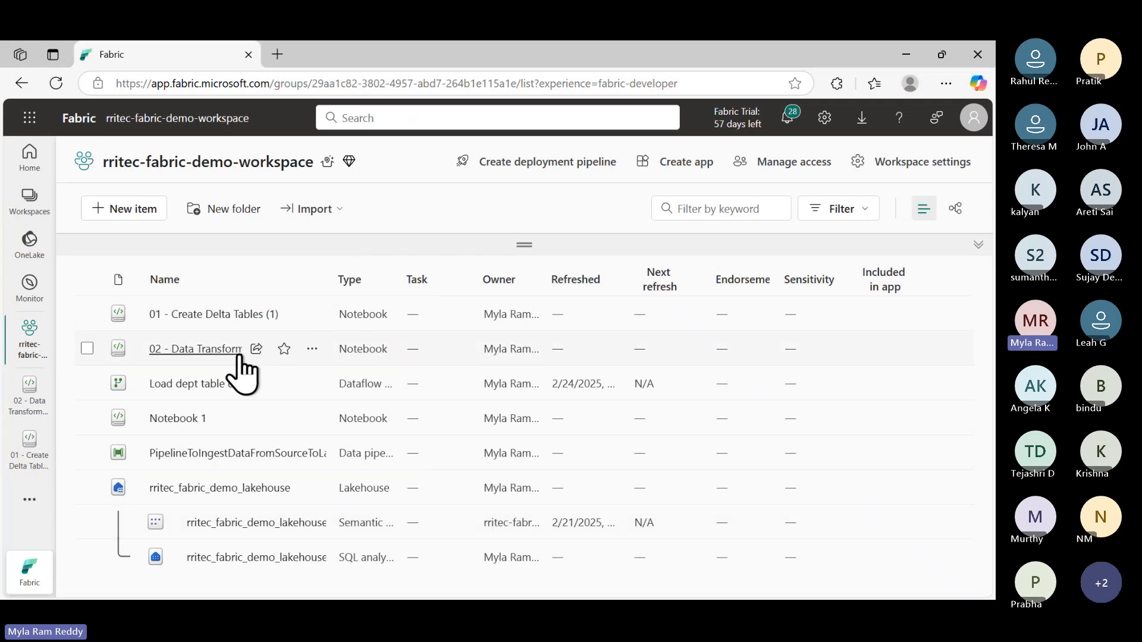
# Open rritec_fabric_demo_lakehouse and review its options for getting data and opening a notebook
pyautogui.click(221, 489)
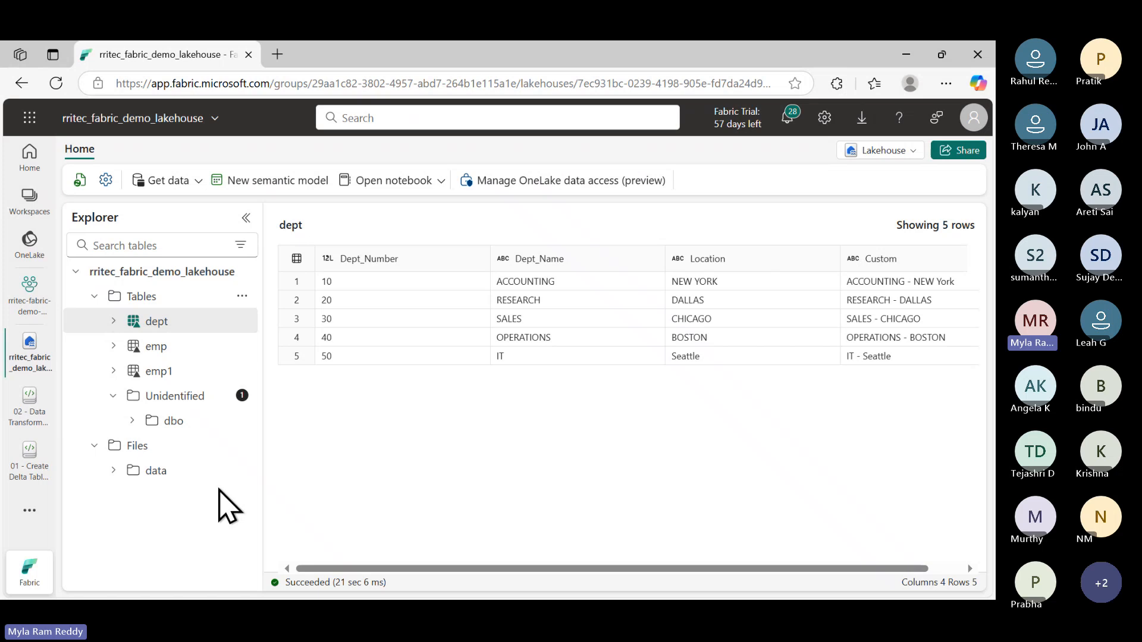
pyautogui.click(198, 184)
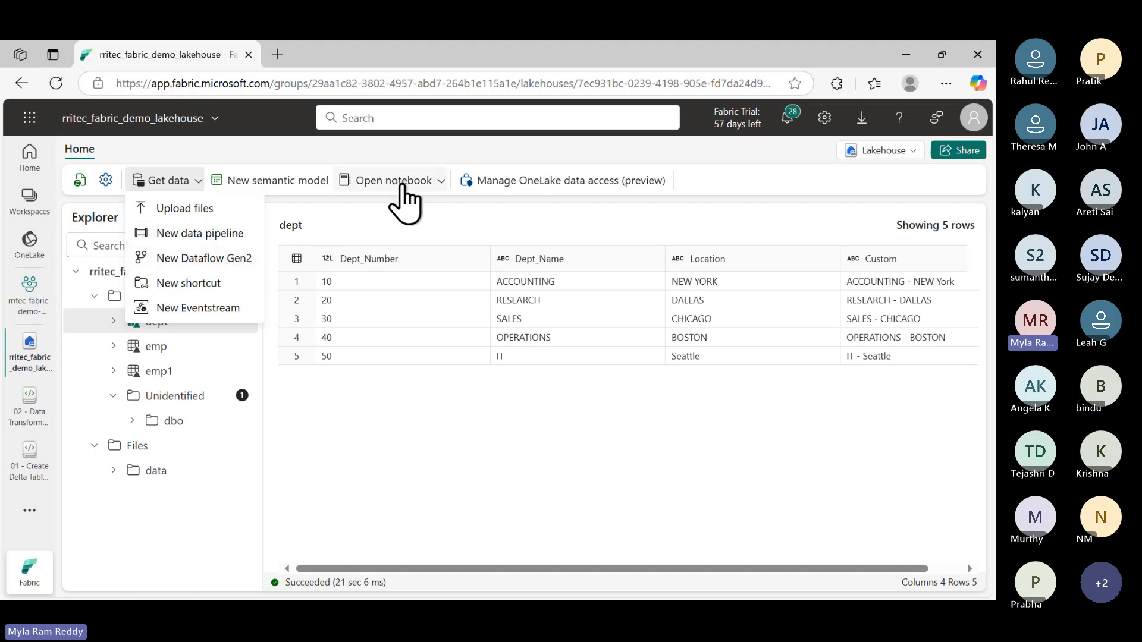
pyautogui.click(409, 184)
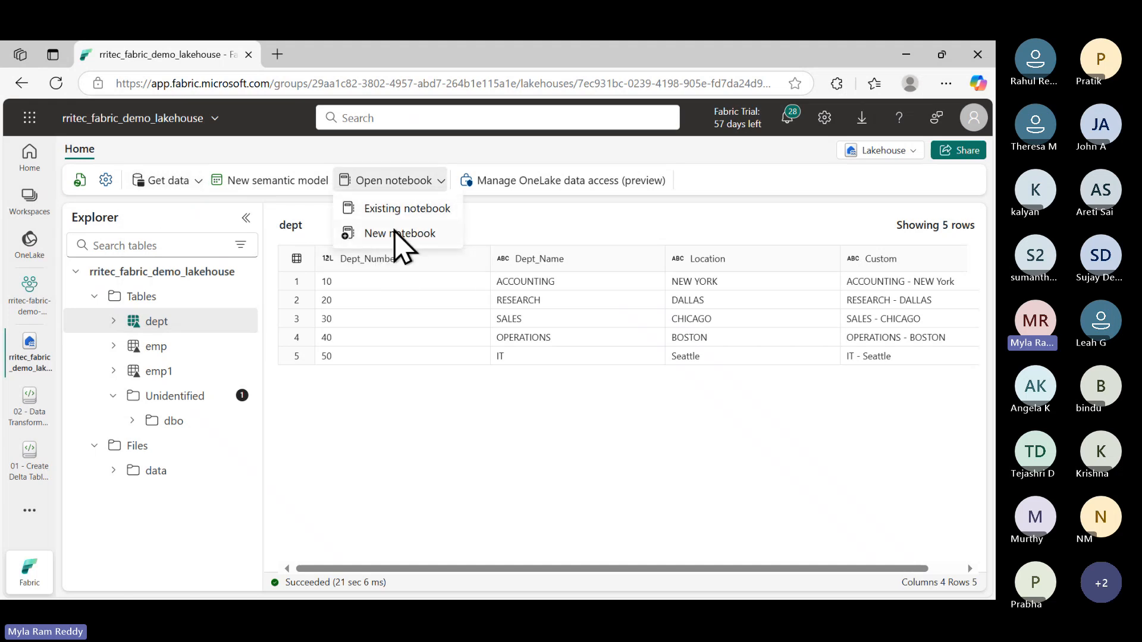
pyautogui.click(369, 446)
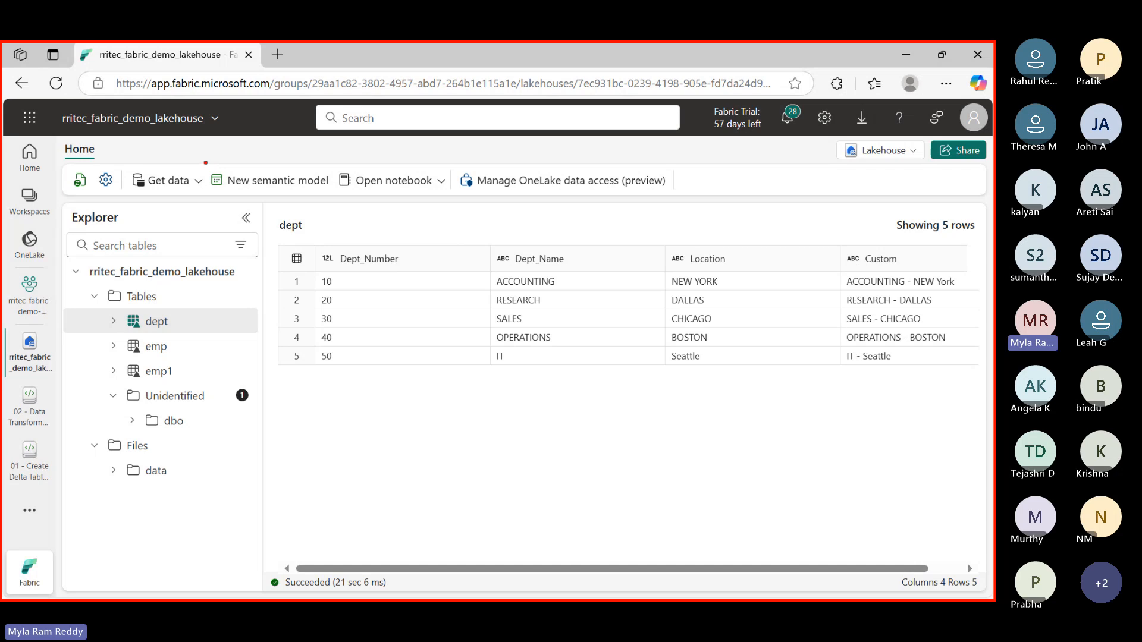
# Outline the New semantic model command in red and draw a line from it to the note "Powerbi report + dataset(Semantic M"
pyautogui.moveTo(206, 163)
pyautogui.mouseDown()
pyautogui.moveTo(285, 199)
pyautogui.moveTo(334, 204)
pyautogui.moveTo(359, 291)
pyautogui.moveTo(445, 427)
pyautogui.moveTo(509, 465)
pyautogui.mouseUp()
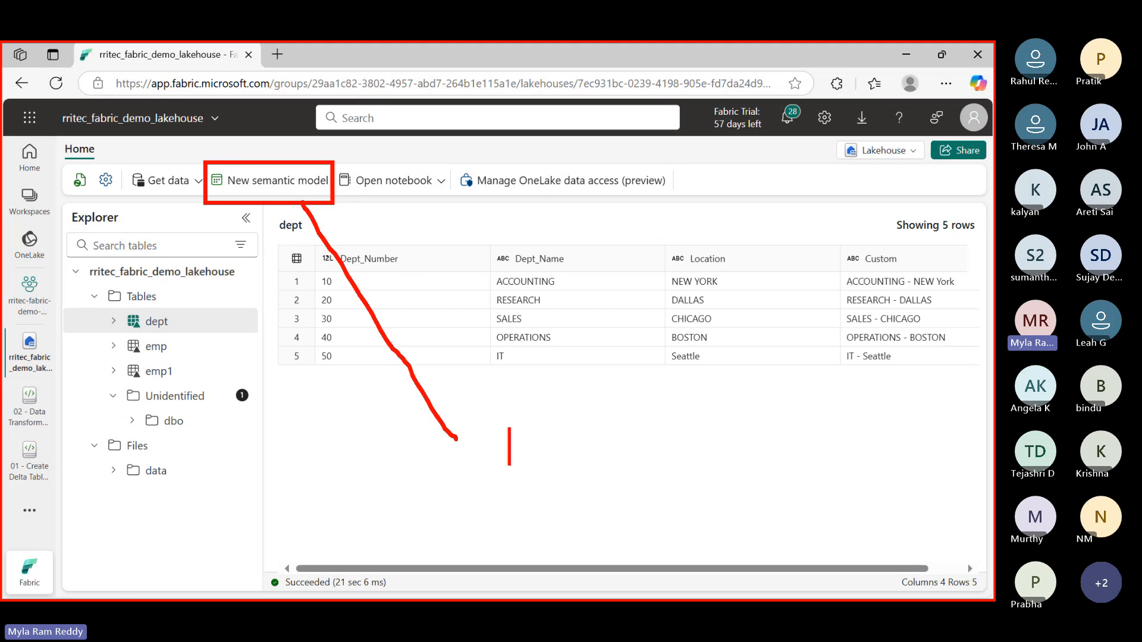
pyautogui.write('Powerbi')
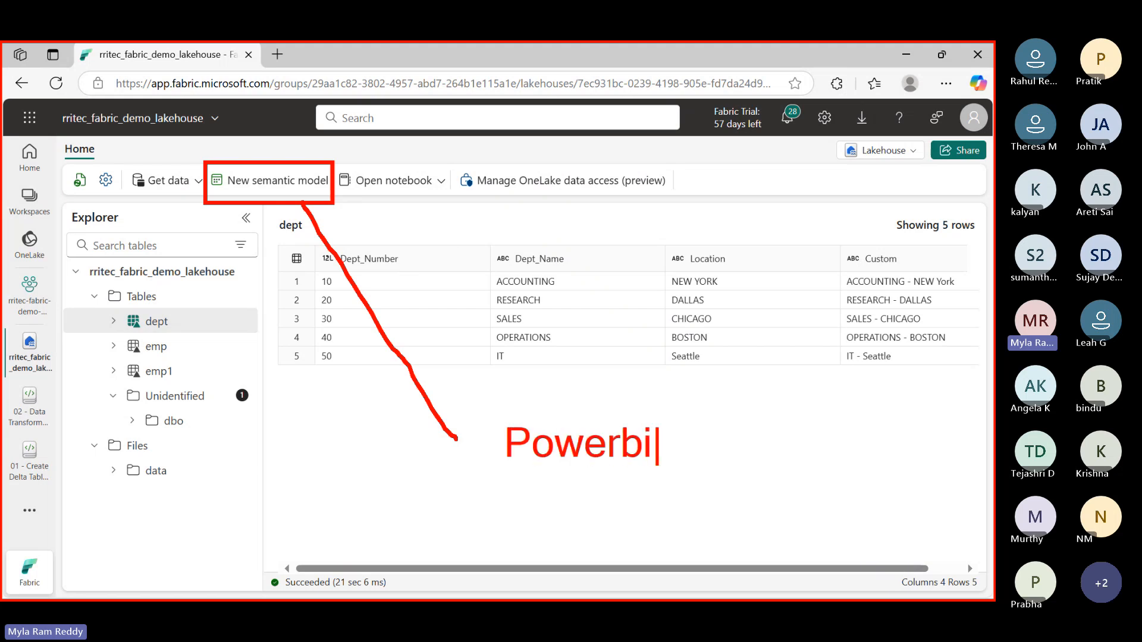
pyautogui.press('Return')
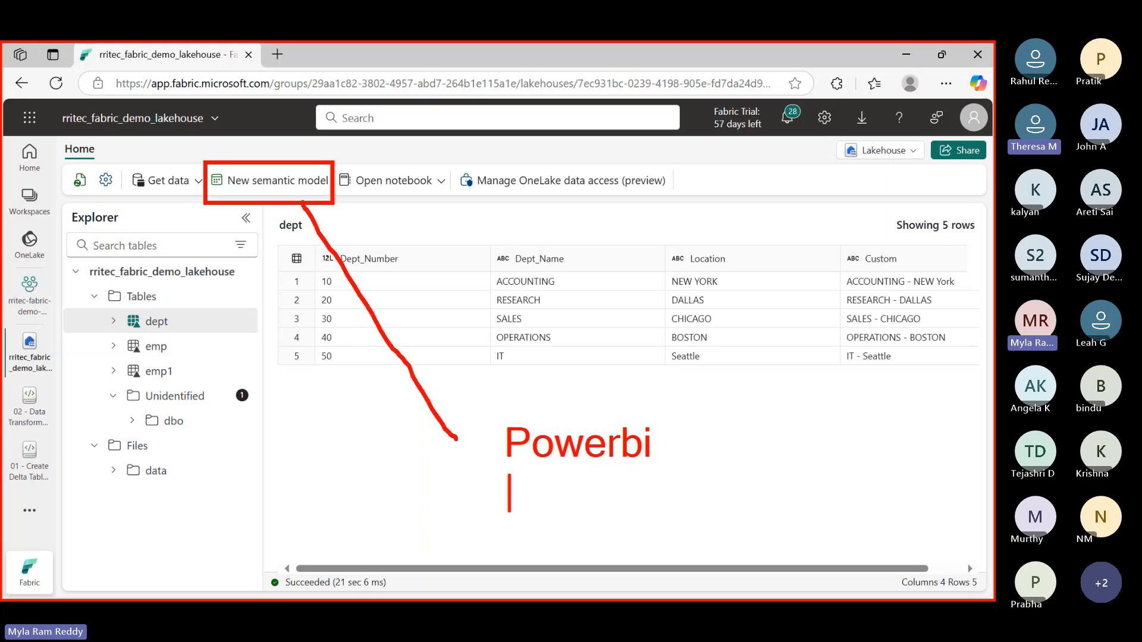
pyautogui.write('report')
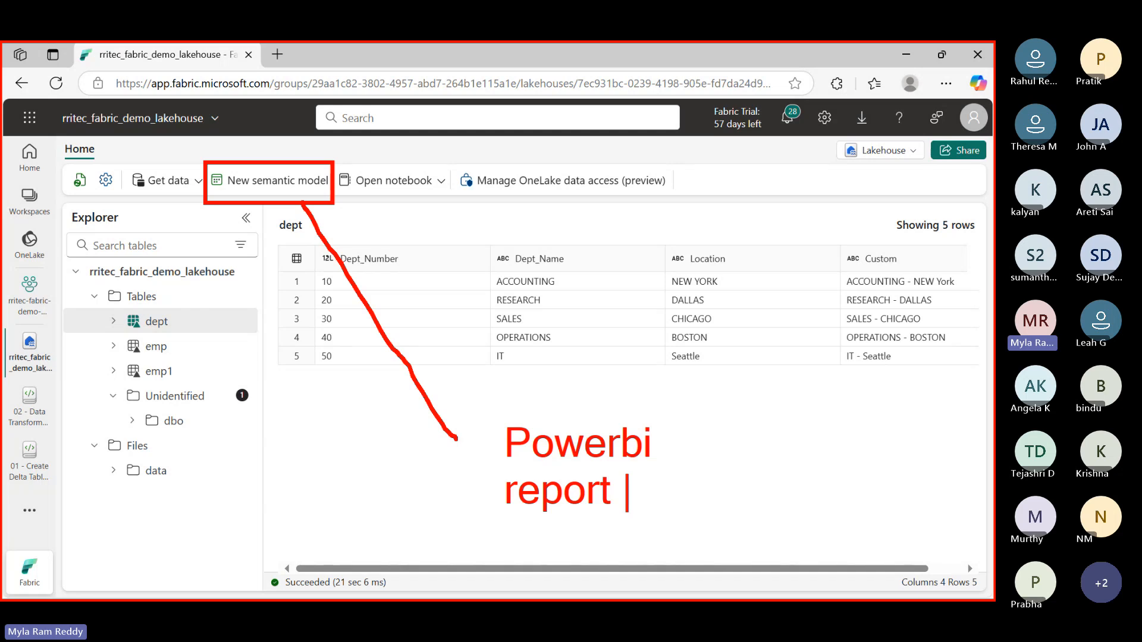
pyautogui.write('+ dataset')
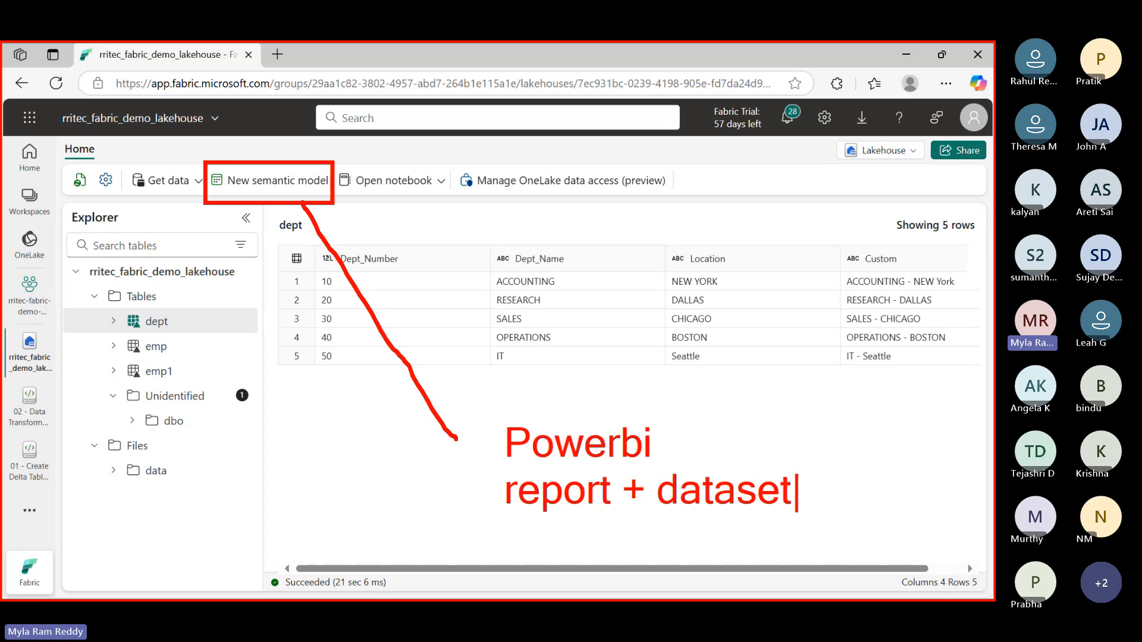
pyautogui.write('(Semant')
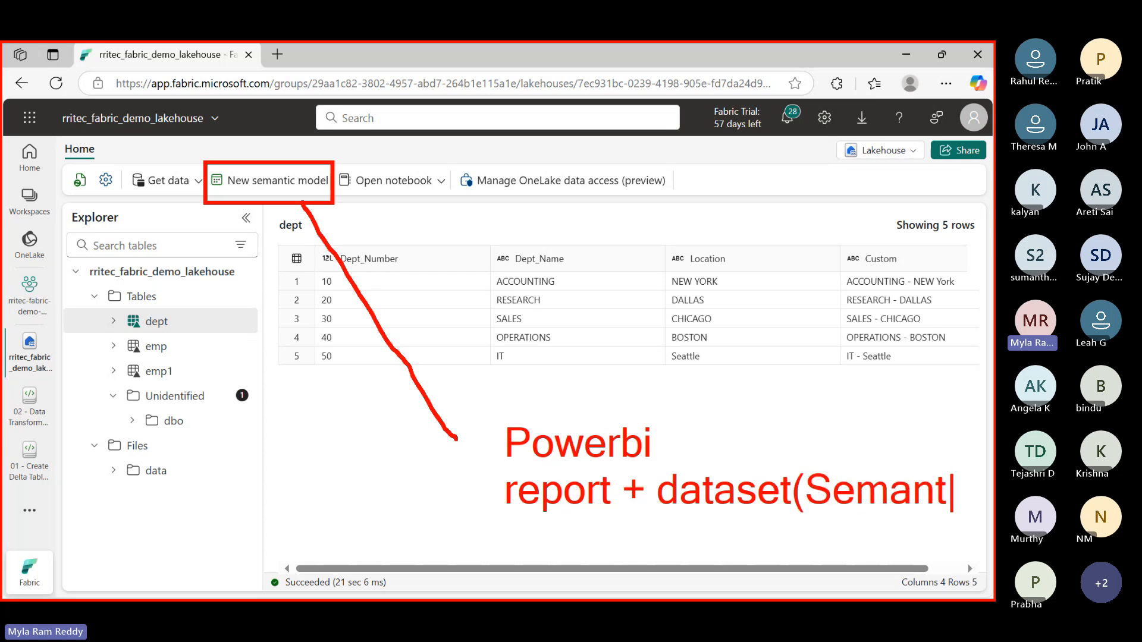
pyautogui.write('ic M')
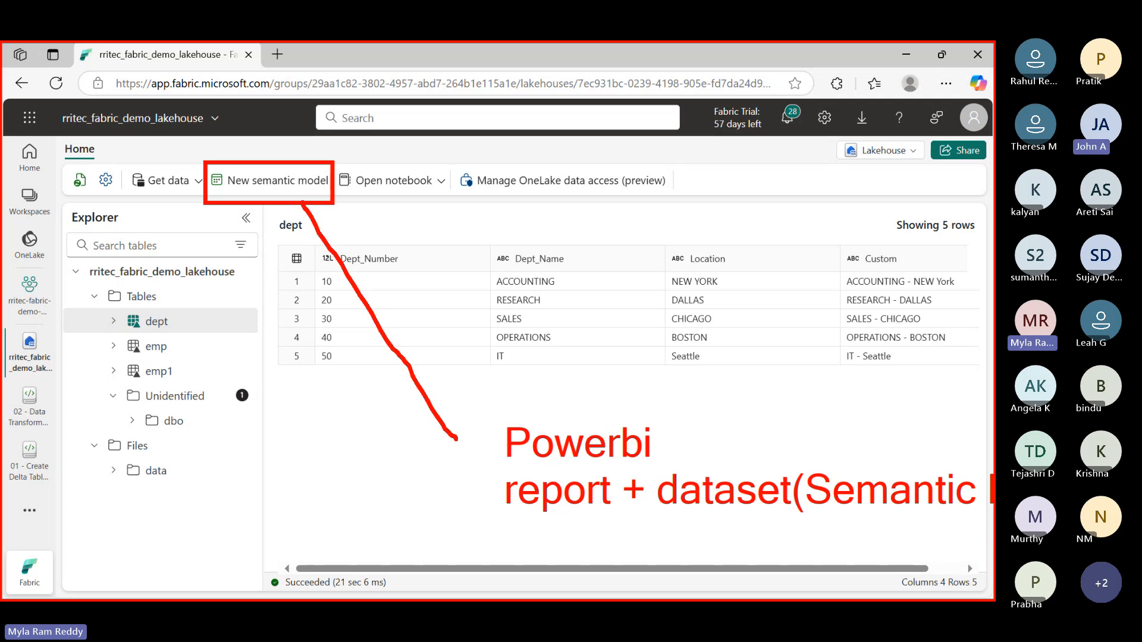
# Erase the red Power BI note and clear the remaining annotations from the lakehouse page
pyautogui.press('BackSpace')
pyautogui.press('BackSpace')
pyautogui.press('BackSpace')
pyautogui.press('BackSpace')
pyautogui.press('BackSpace')
pyautogui.press('BackSpace')
pyautogui.press('BackSpace')
pyautogui.press('BackSpace')
pyautogui.press('BackSpace')
pyautogui.press('BackSpace')
pyautogui.press('BackSpace')
pyautogui.press('BackSpace')
pyautogui.press('BackSpace')
pyautogui.press('BackSpace')
pyautogui.press('BackSpace')
pyautogui.press('BackSpace')
pyautogui.press('BackSpace')
pyautogui.press('BackSpace')
pyautogui.press('BackSpace')
pyautogui.press('BackSpace')
pyautogui.press('BackSpace')
pyautogui.press('BackSpace')
pyautogui.press('BackSpace')
pyautogui.press('BackSpace')
pyautogui.press('BackSpace')
pyautogui.press('BackSpace')
pyautogui.press('BackSpace')
pyautogui.press('BackSpace')
pyautogui.press('BackSpace')
pyautogui.press('BackSpace')
pyautogui.press('BackSpace')
pyautogui.press('BackSpace')
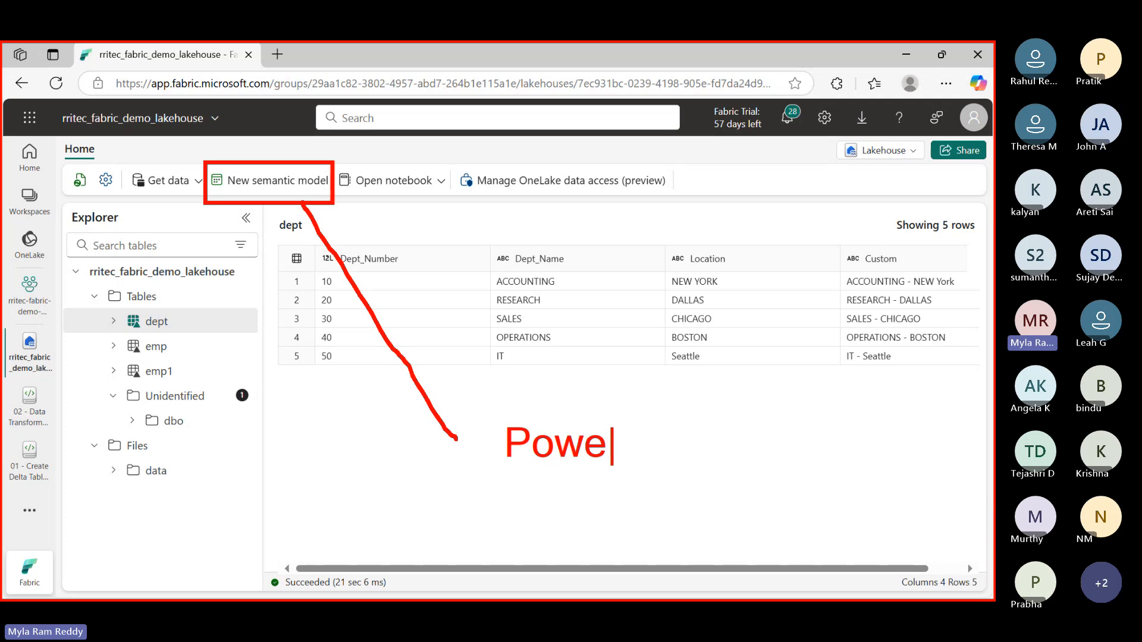
pyautogui.press('Escape')
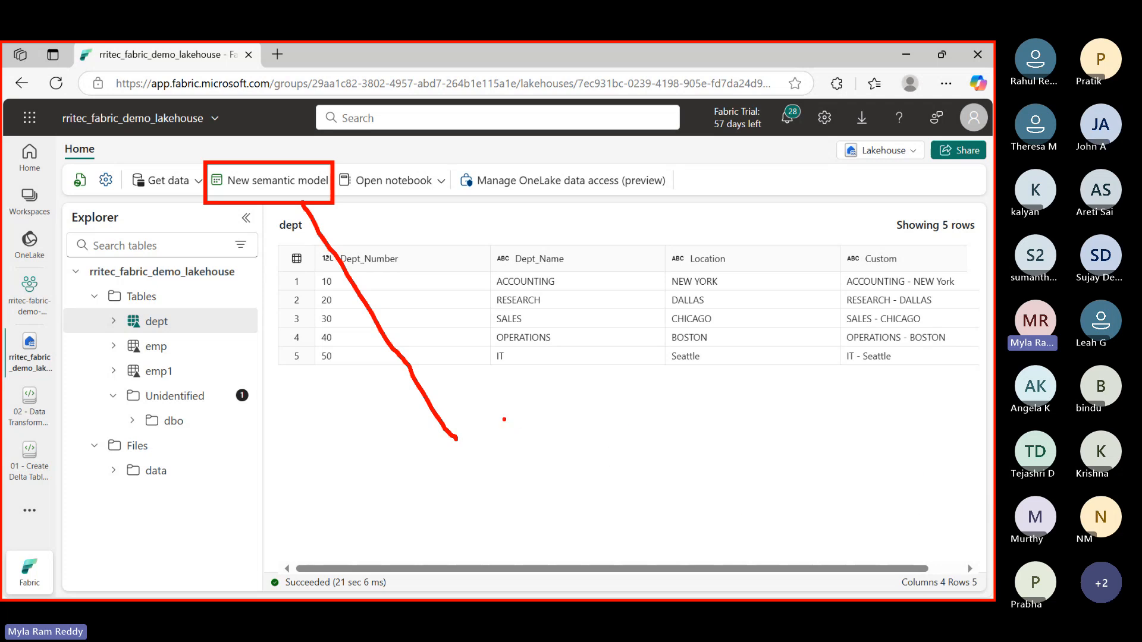
pyautogui.press('Escape')
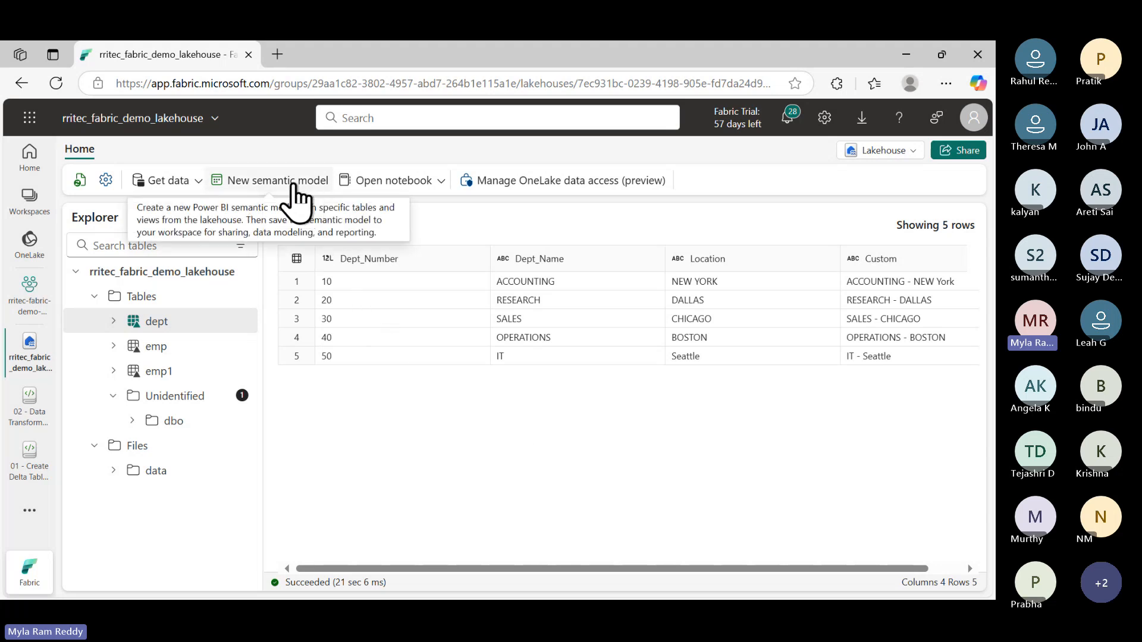
# Start a new semantic model from the lakehouse and name it emp_dept_semantic_model
pyautogui.click(295, 194)
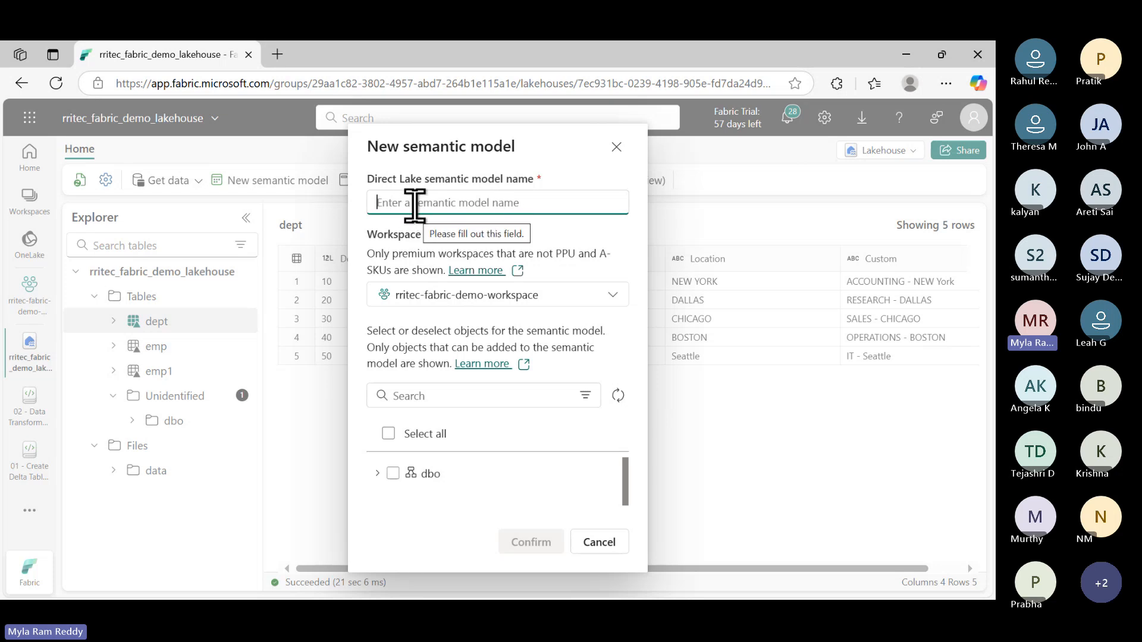
pyautogui.write('emp')
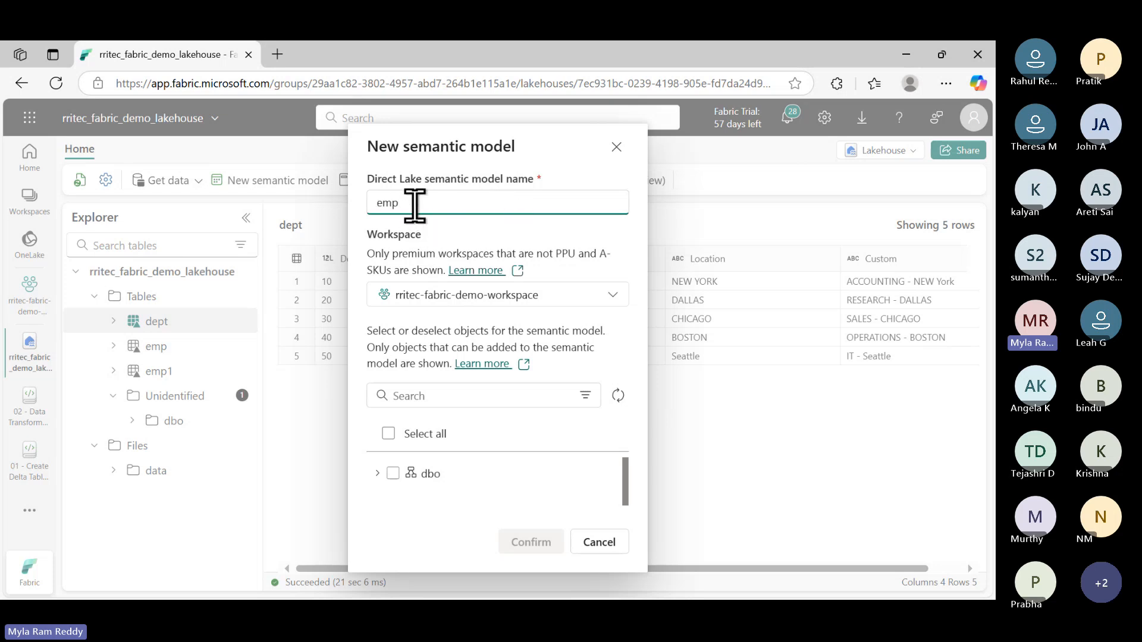
pyautogui.write('_dept_semantic_model')
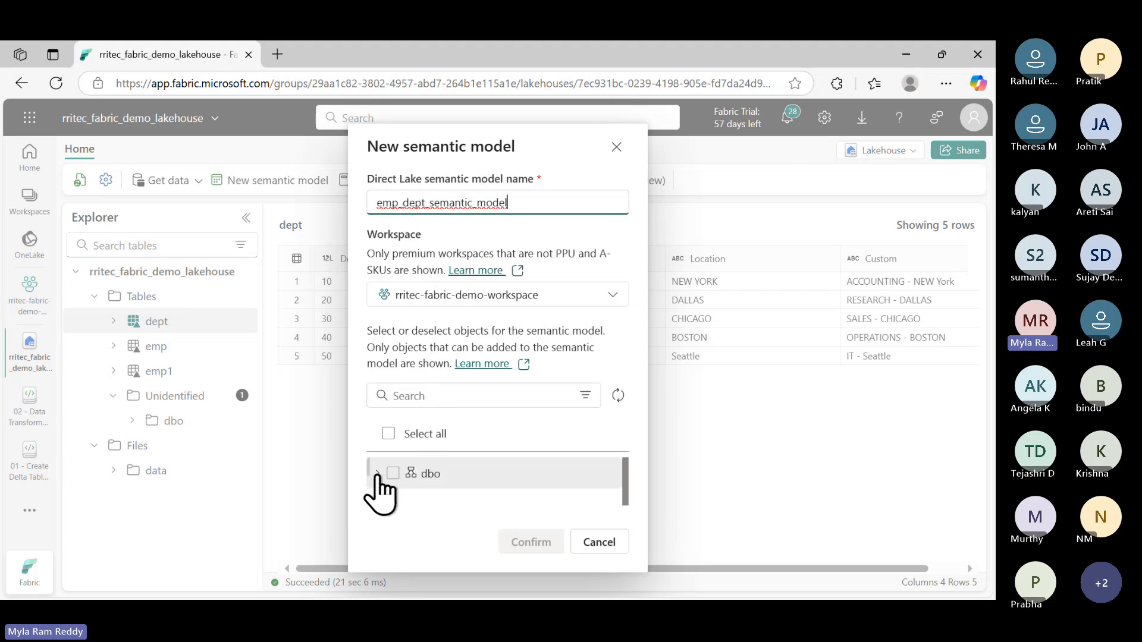
# Expand the dbo schema's tables and select dept and emp for the semantic model
pyautogui.click(377, 474)
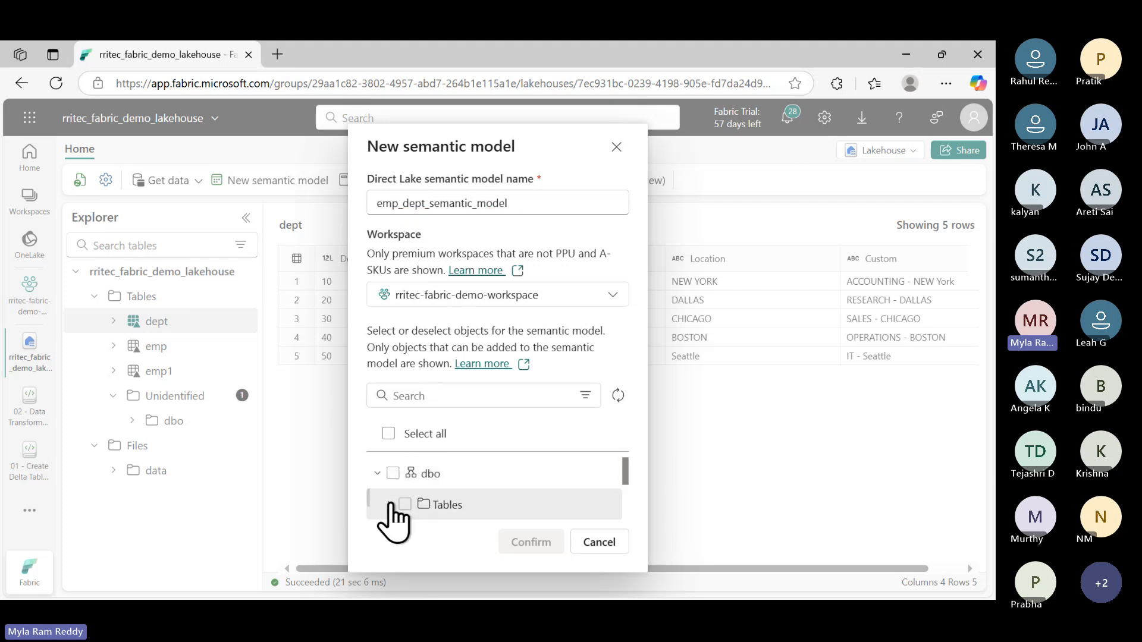
pyautogui.click(390, 504)
pyautogui.scroll(-1, 473, 488)
pyautogui.scroll(-1, 477, 504)
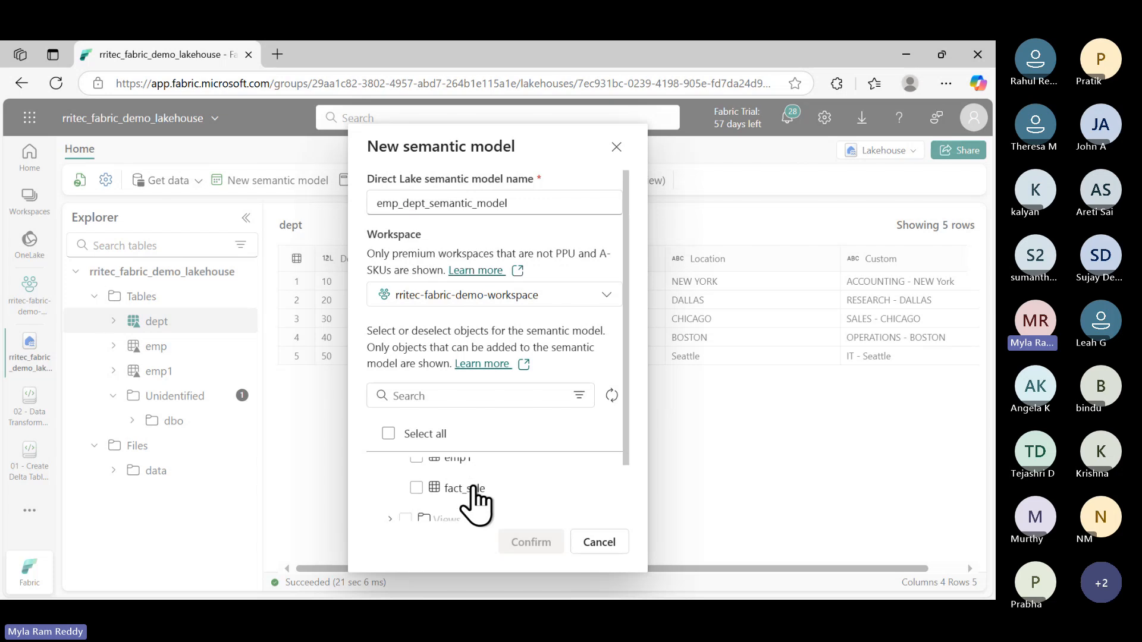
pyautogui.scroll(1, 476, 504)
pyautogui.scroll(-1, 477, 504)
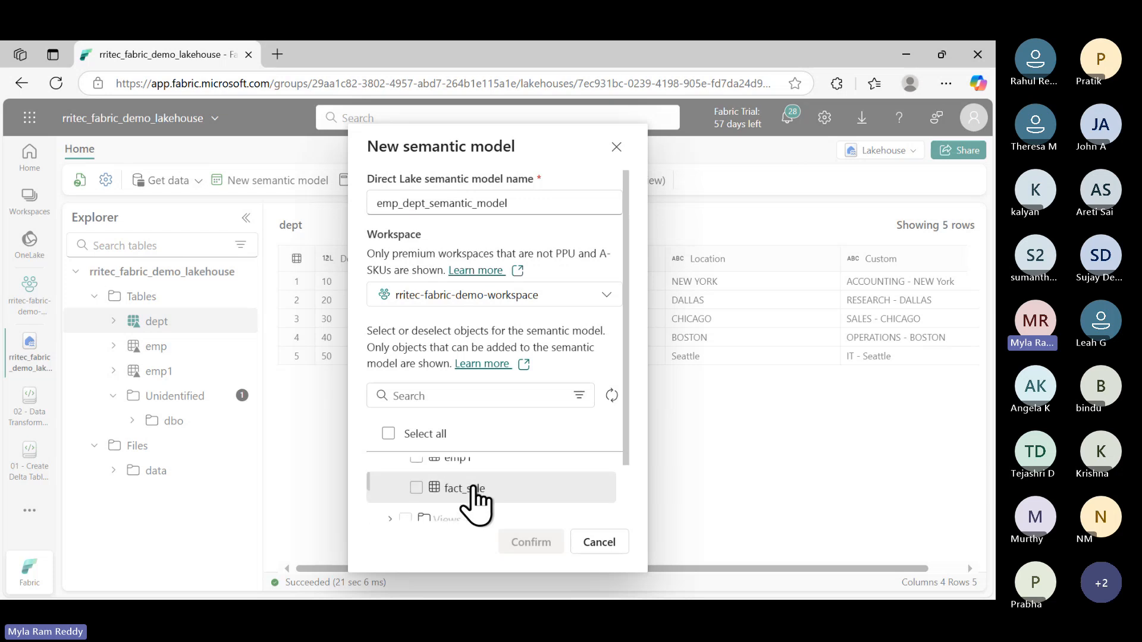
pyautogui.scroll(1, 477, 504)
pyautogui.scroll(2, 477, 504)
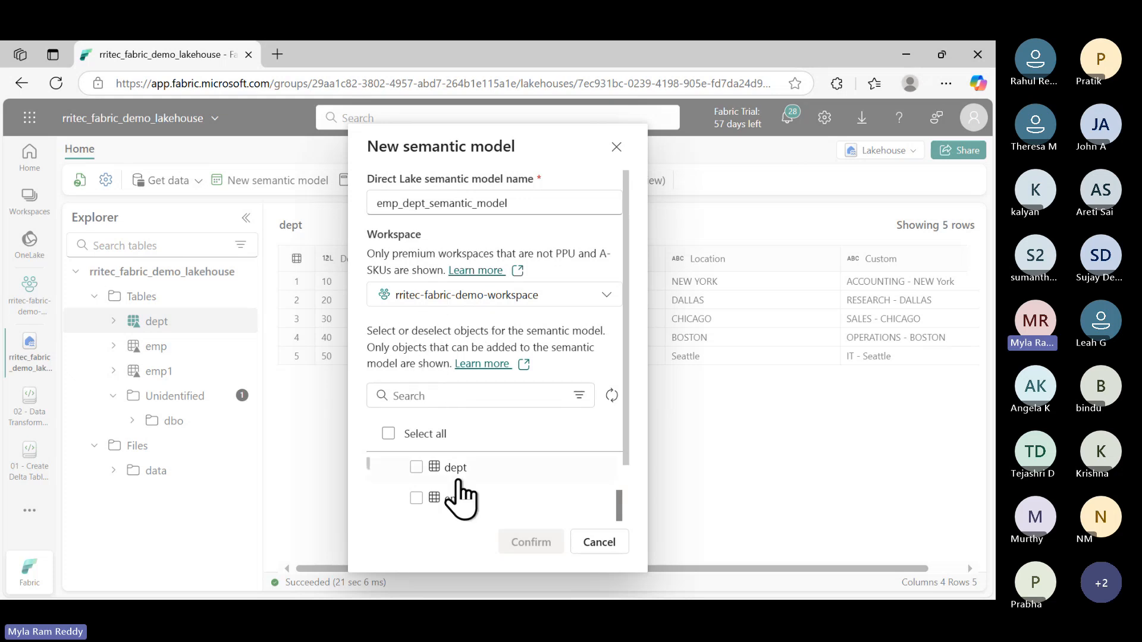
pyautogui.scroll(1, 492, 502)
pyautogui.scroll(-1, 476, 503)
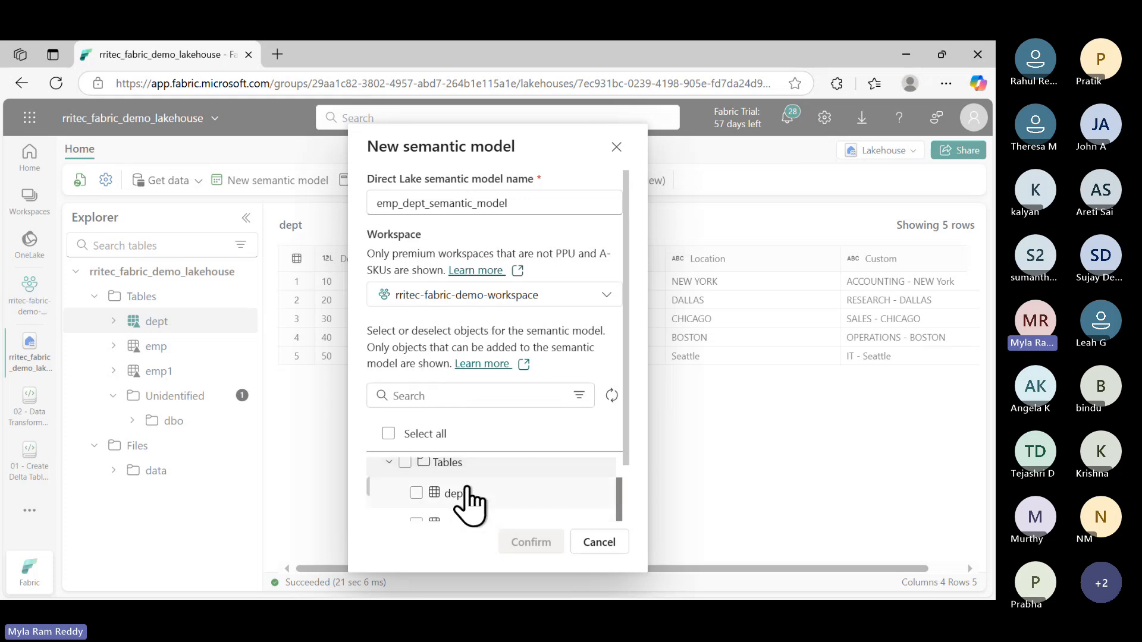
pyautogui.click(417, 494)
pyautogui.scroll(-1, 419, 500)
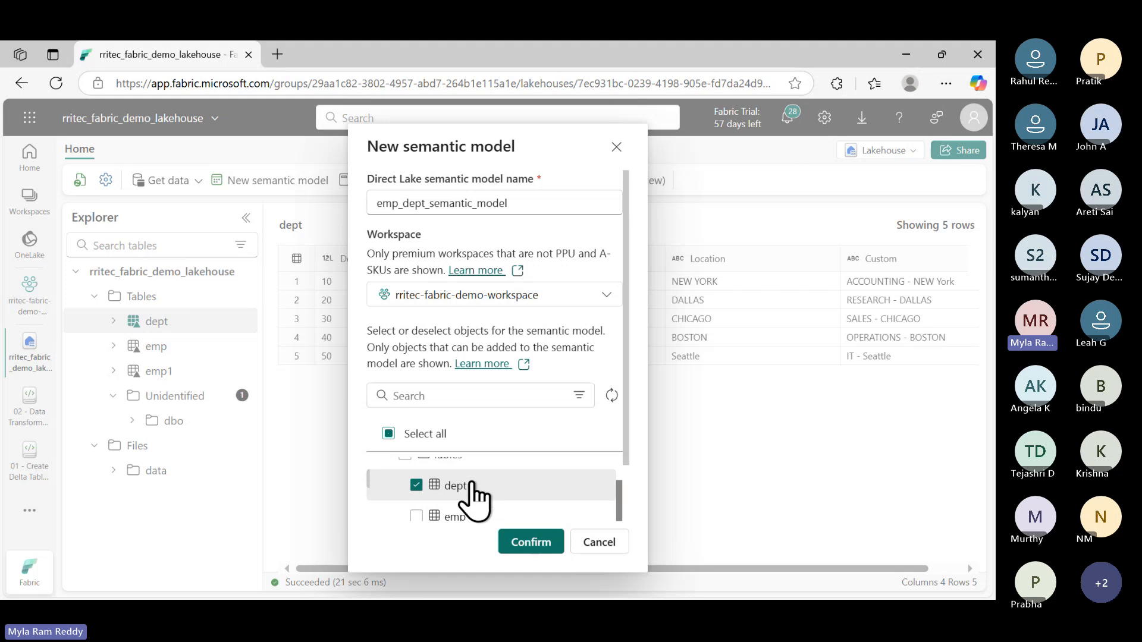
pyautogui.click(416, 494)
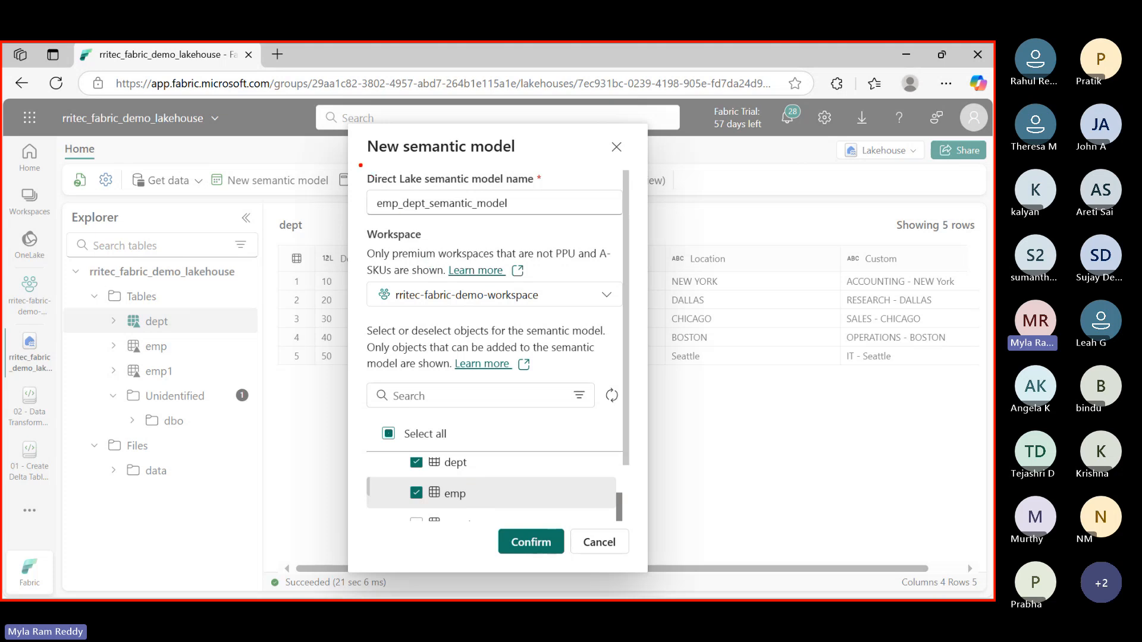
# Outline the semantic model name, the workspace, the selected tables and the Confirm option with red annotation rectangles
pyautogui.moveTo(360, 166); pyautogui.dragTo(568, 216)
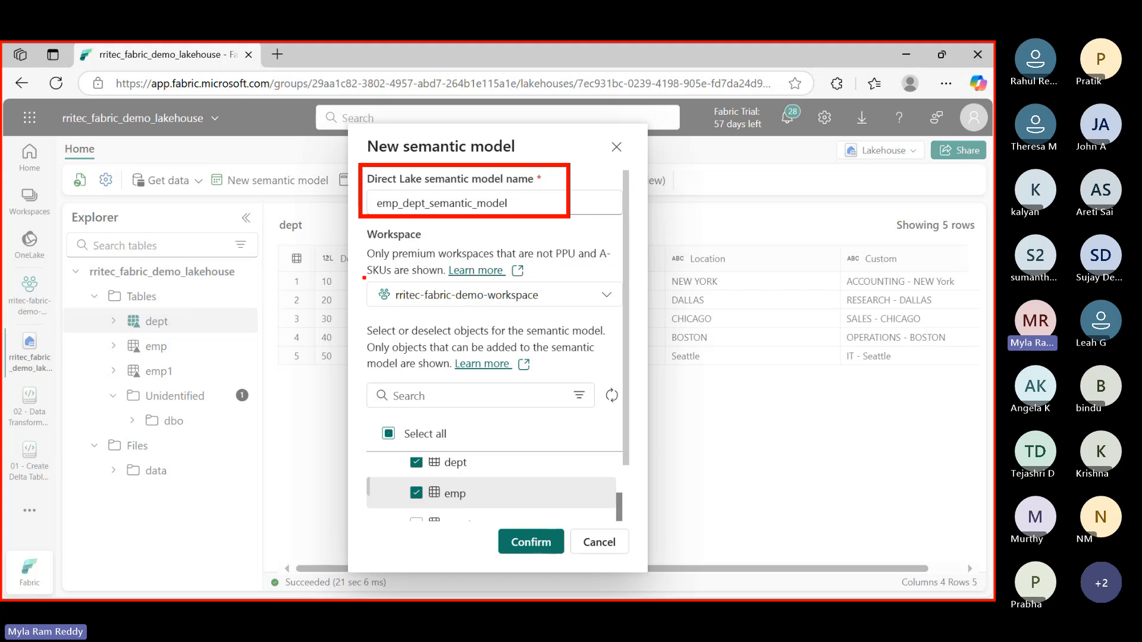
pyautogui.moveTo(365, 276)
pyautogui.mouseDown()
pyautogui.moveTo(487, 310)
pyautogui.moveTo(560, 311)
pyautogui.mouseUp()
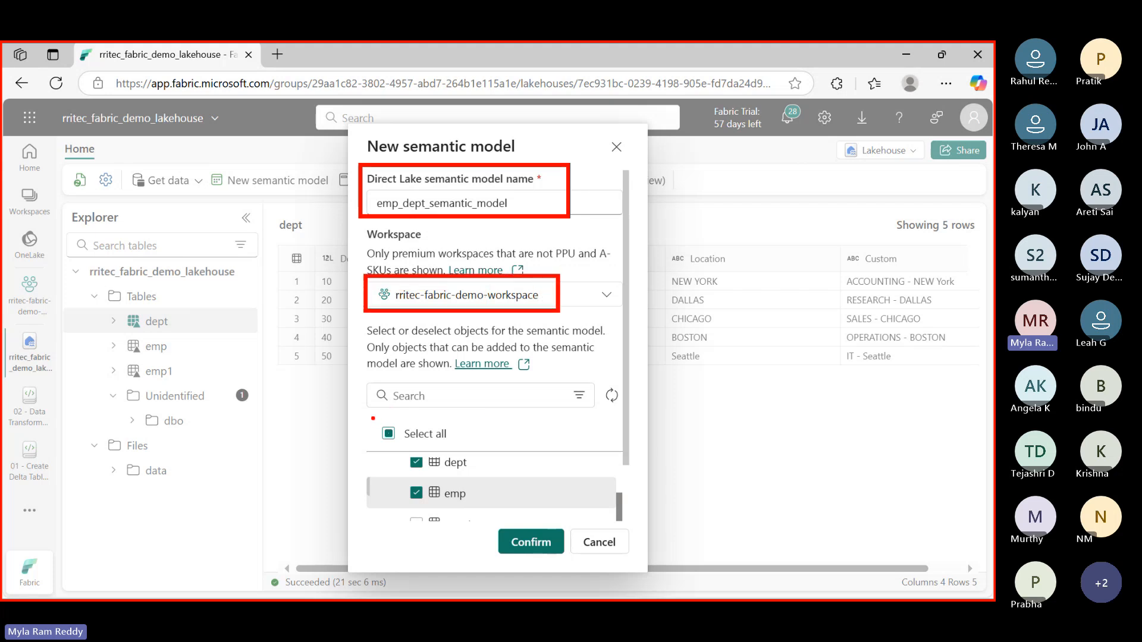
pyautogui.moveTo(373, 419)
pyautogui.mouseDown()
pyautogui.moveTo(492, 479)
pyautogui.moveTo(526, 505)
pyautogui.moveTo(554, 563)
pyautogui.moveTo(566, 565)
pyautogui.mouseUp()
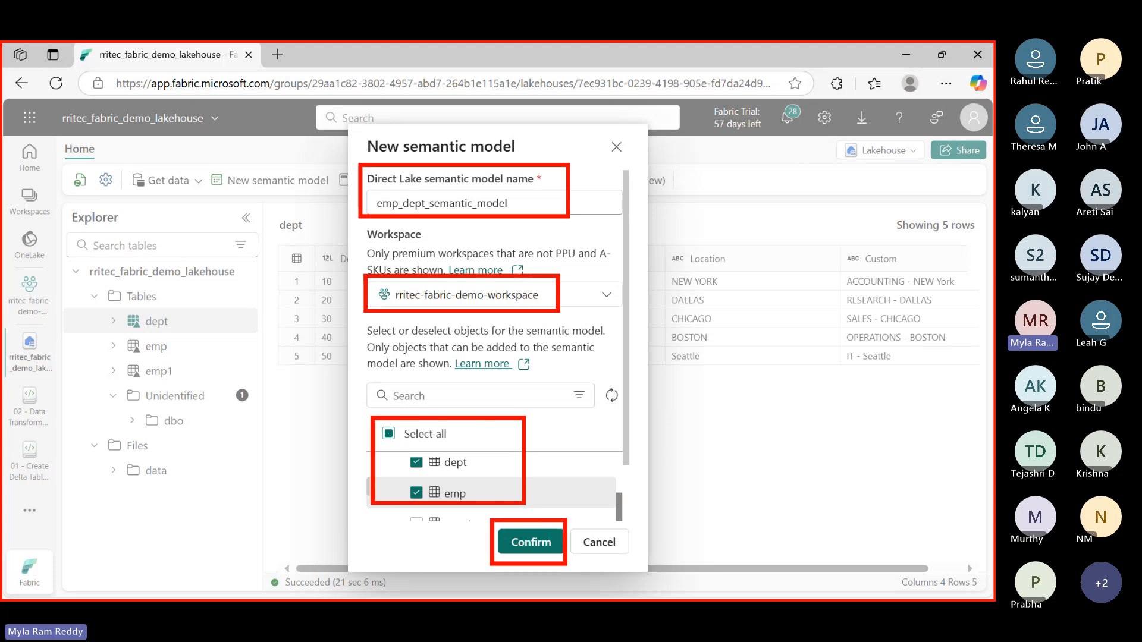
# Outline the "New semantic model" title in red, annotate it with a line and the note "dataset(PowerbI)", and clear all annotations
pyautogui.moveTo(359, 132)
pyautogui.mouseDown()
pyautogui.moveTo(464, 165)
pyautogui.moveTo(523, 167)
pyautogui.moveTo(589, 136)
pyautogui.mouseUp()
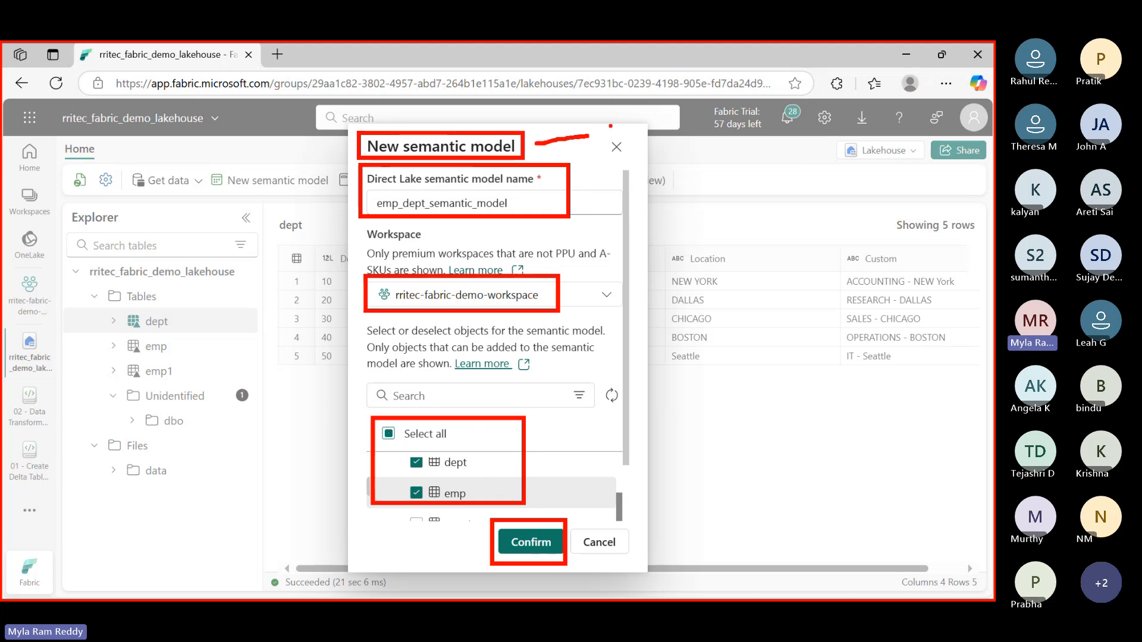
pyautogui.write('tdatas')
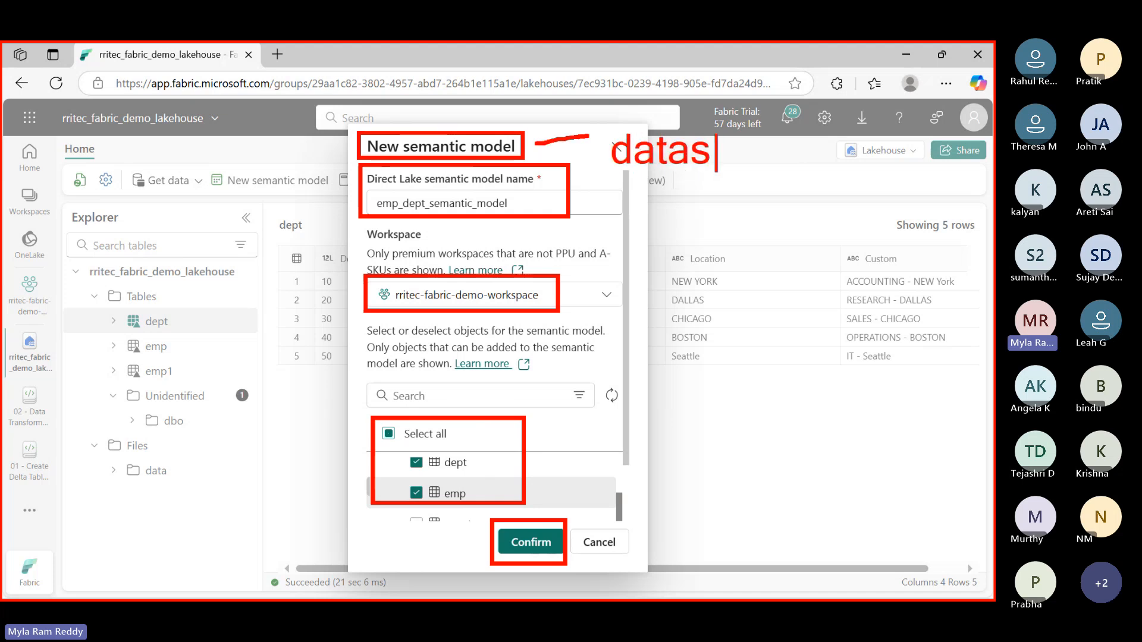
pyautogui.write('et(P')
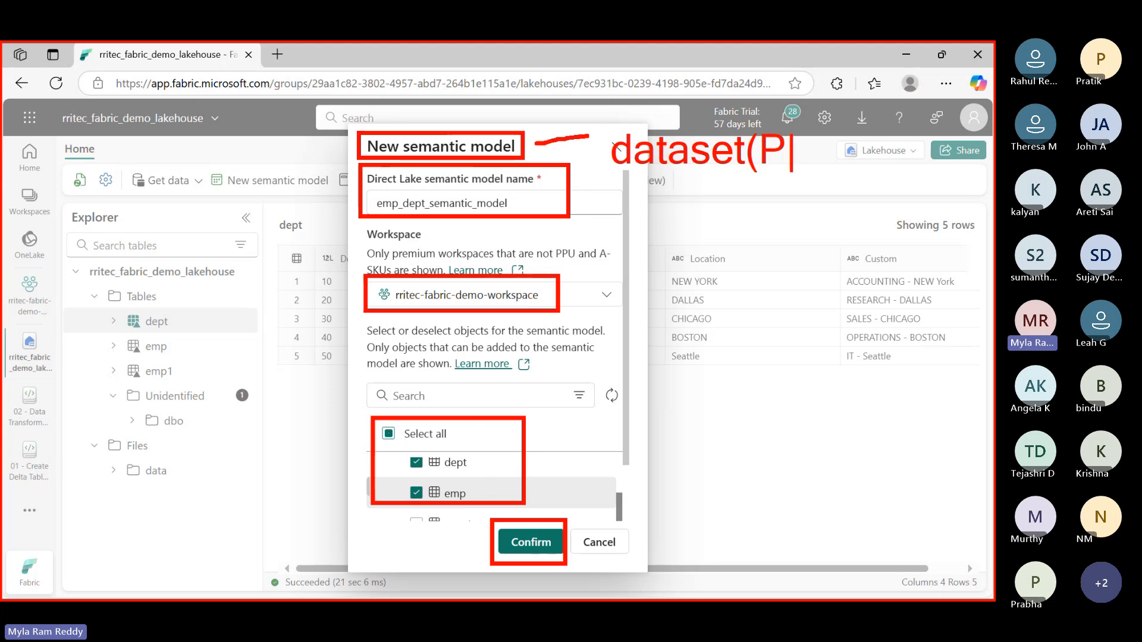
pyautogui.write('owerbI)')
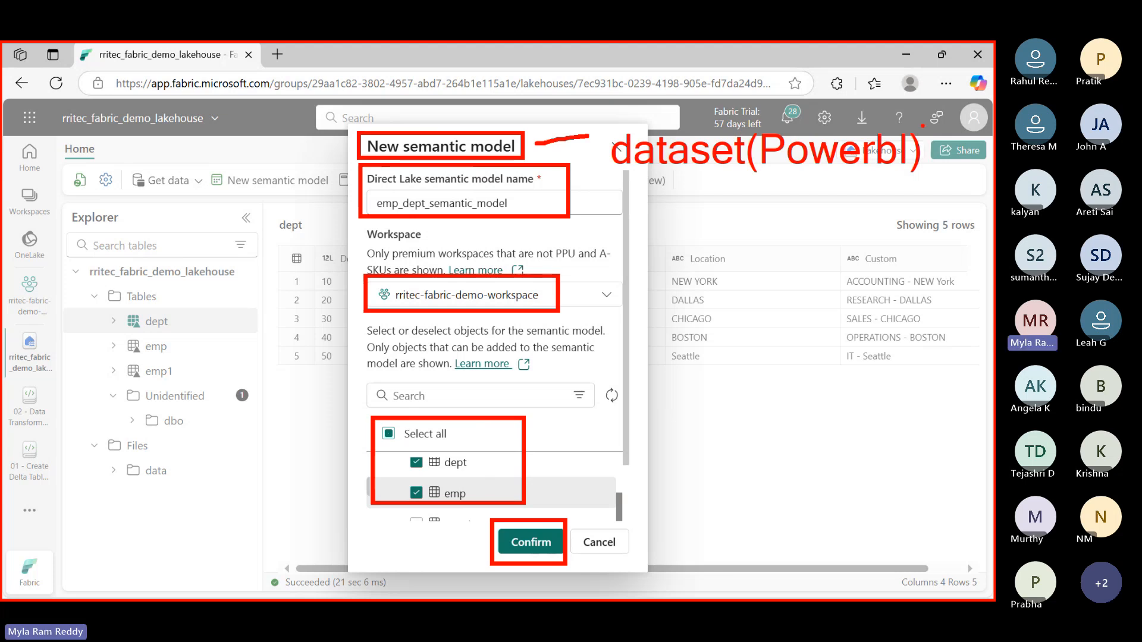
pyautogui.press('Escape')
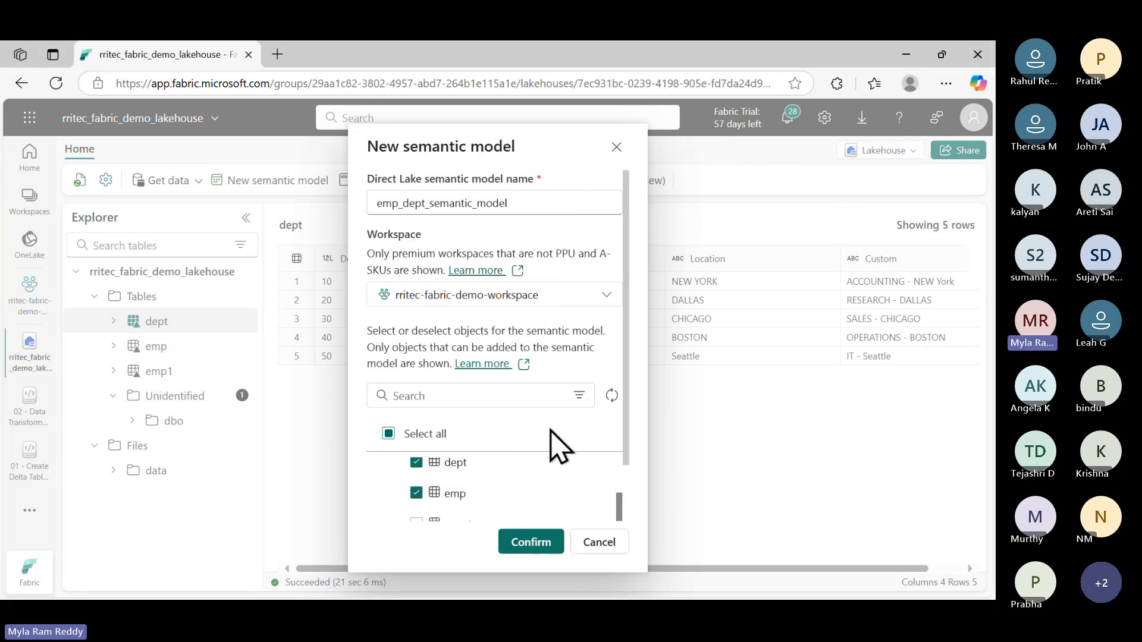
# Confirm the creation of emp_dept_semantic_model and always allow pop-ups and redirects from app.fabric.microsoft.com
pyautogui.click(532, 543)
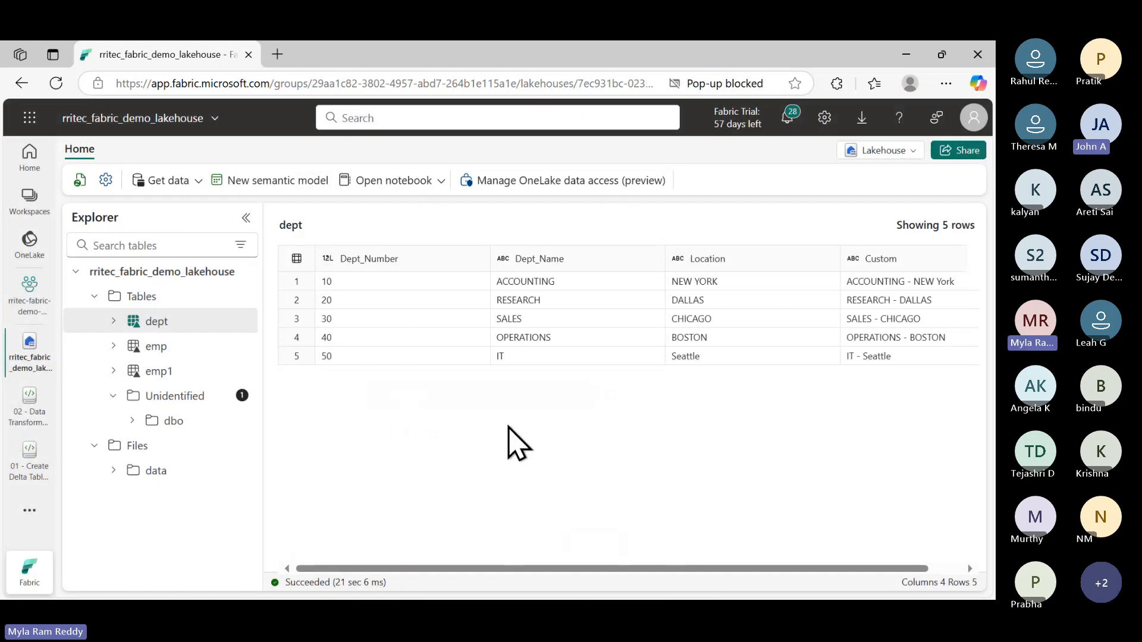
pyautogui.click(757, 84)
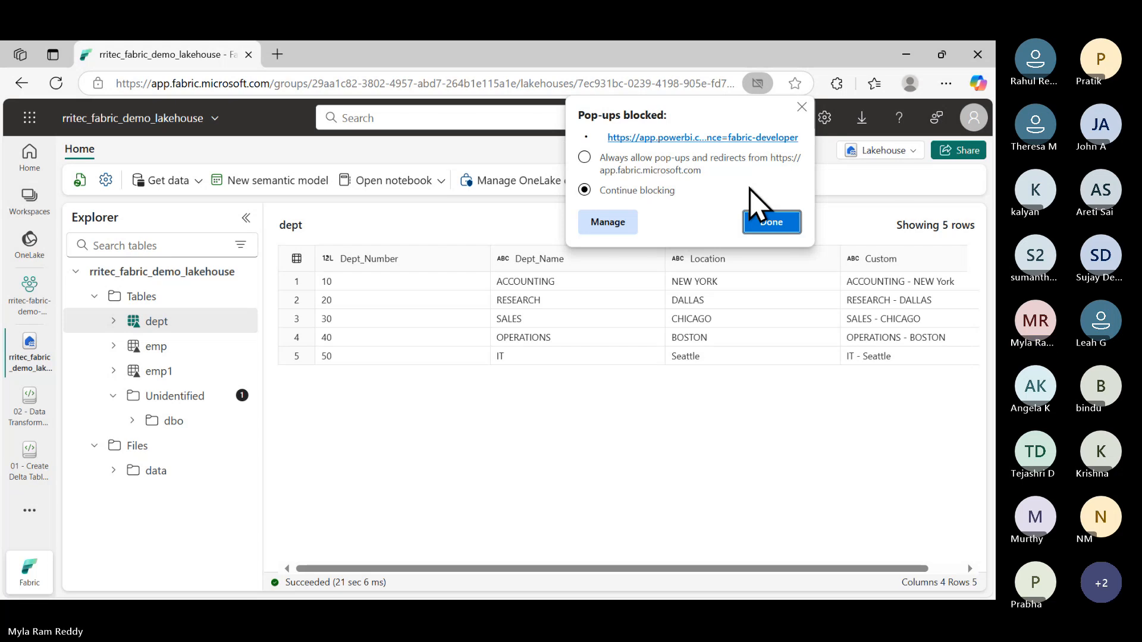
pyautogui.click(584, 157)
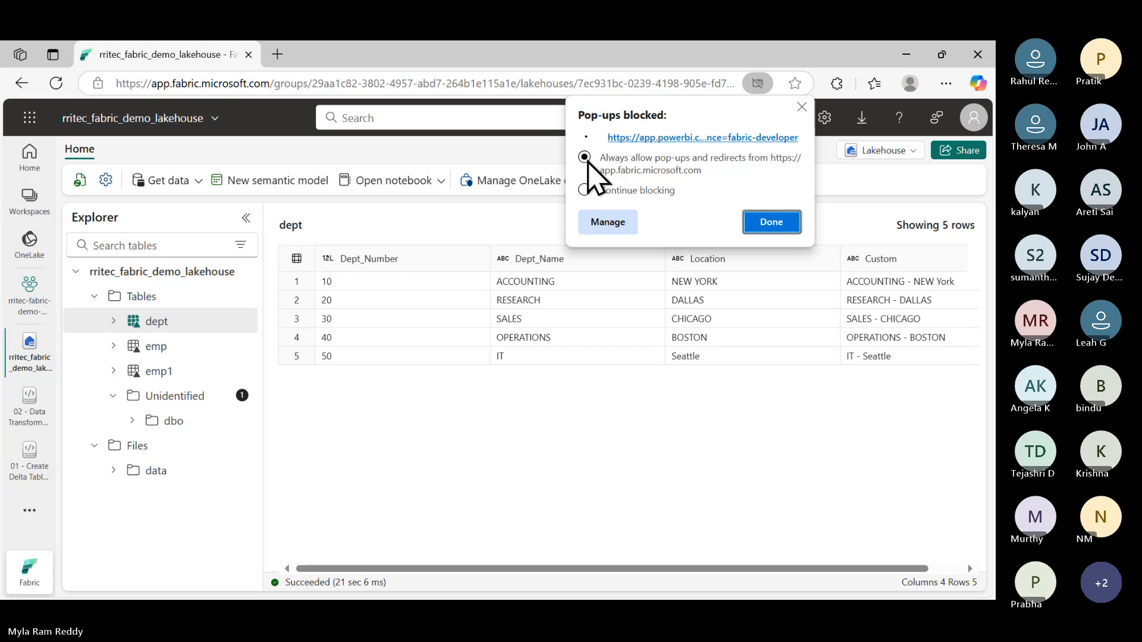
pyautogui.click(761, 221)
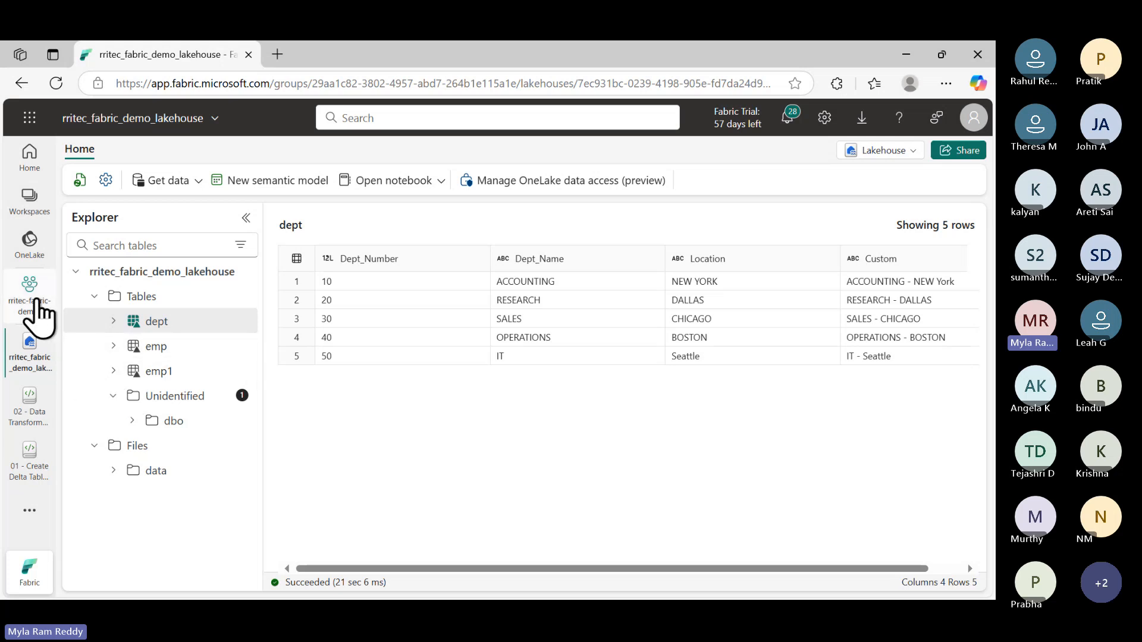
# Show the workspace's items with a wider Type column, outline the emp_dept_semantic_model row in red, and clear the annotation
pyautogui.click(30, 301)
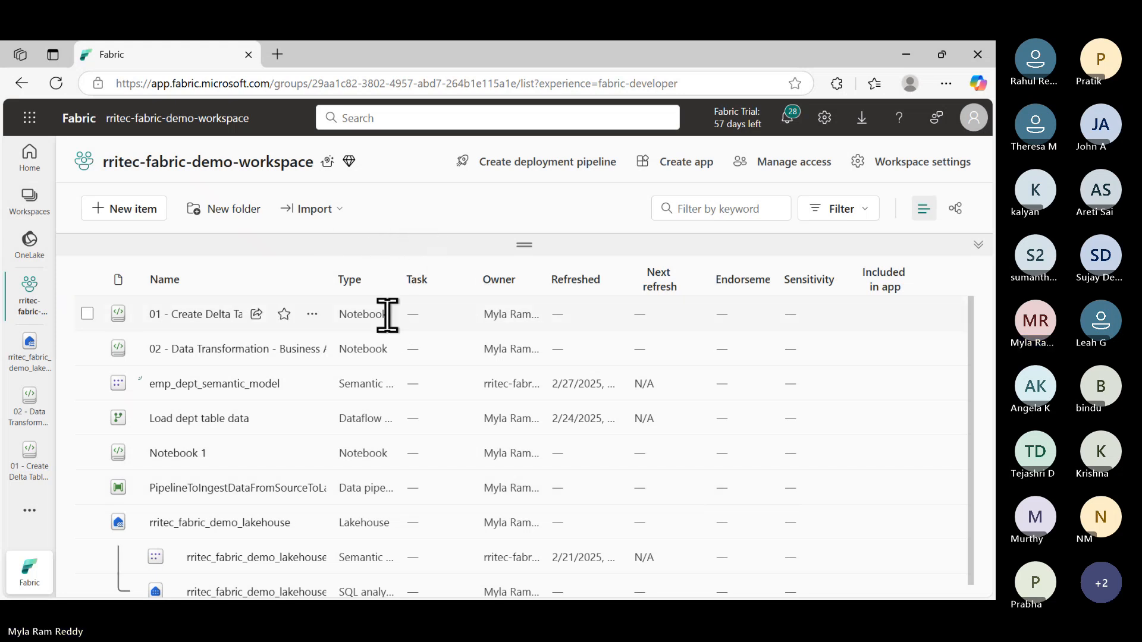
pyautogui.moveTo(395, 283); pyautogui.dragTo(492, 292)
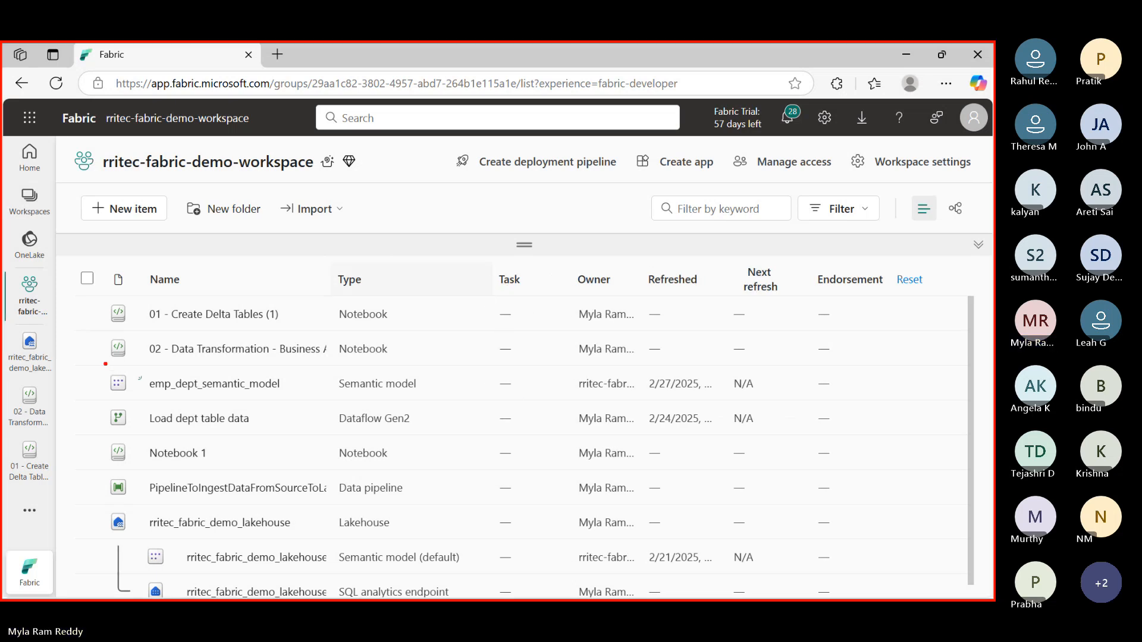
pyautogui.moveTo(103, 364)
pyautogui.mouseDown()
pyautogui.moveTo(224, 395)
pyautogui.moveTo(795, 399)
pyautogui.mouseUp()
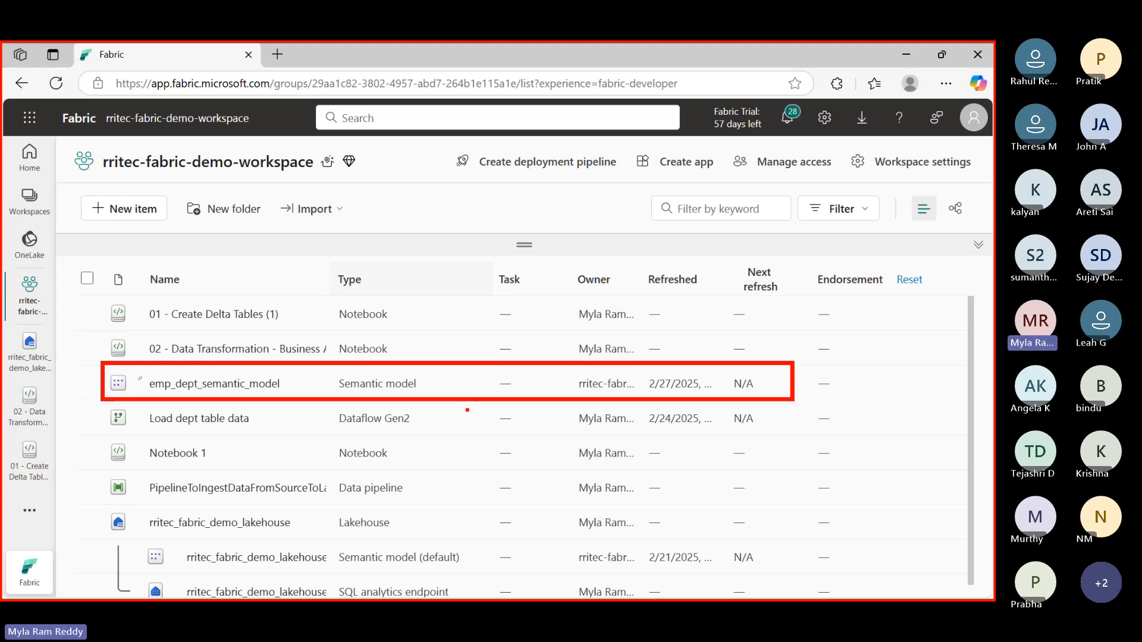
pyautogui.press('Escape')
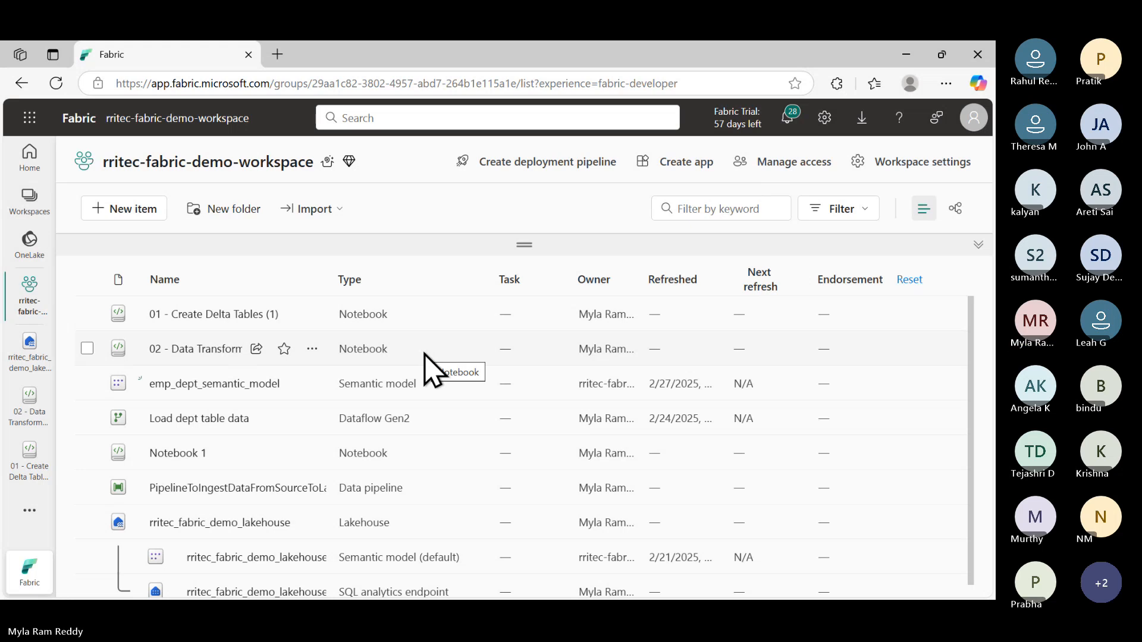
# Open emp_dept_semantic_model, dismiss the DAX query view introduction, and open its data model to view the dept and emp tables
pyautogui.click(212, 396)
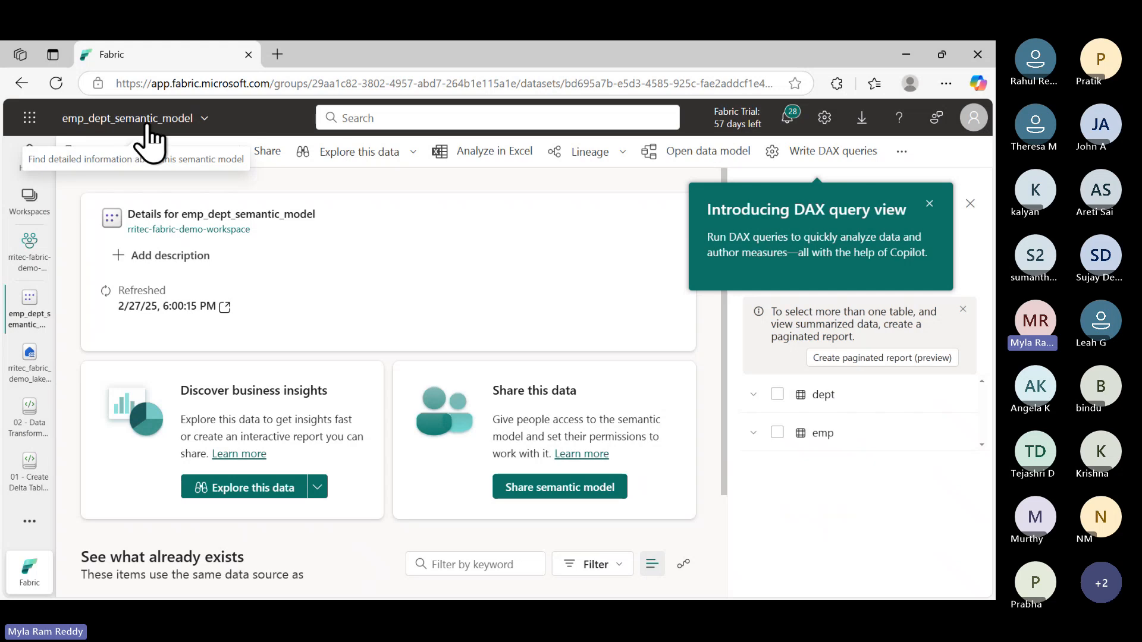
pyautogui.click(930, 203)
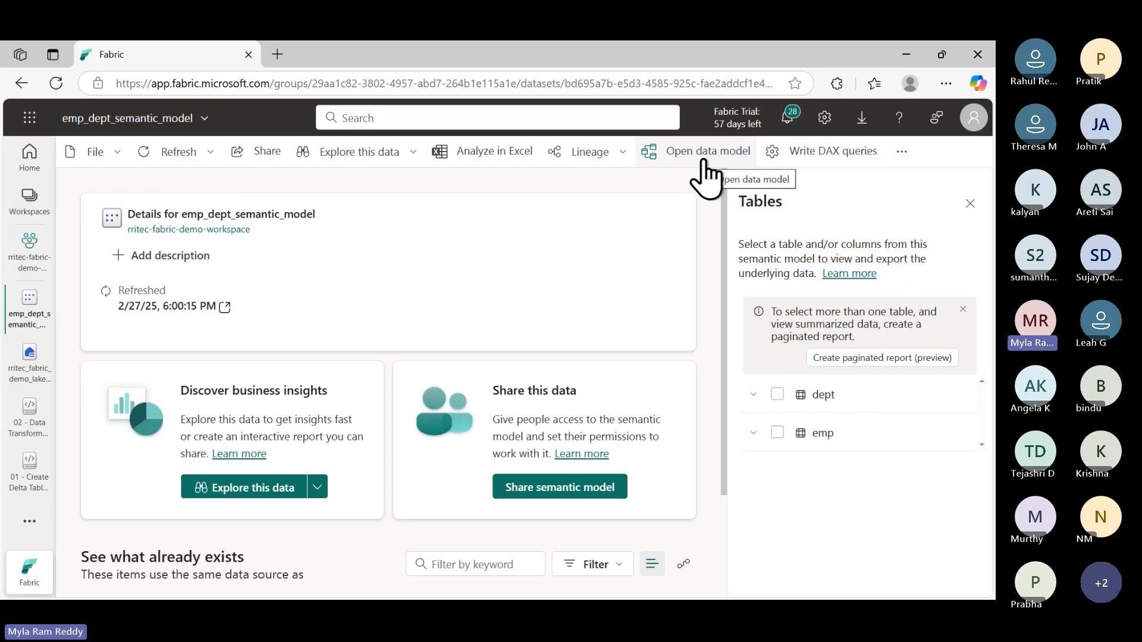
pyautogui.click(704, 159)
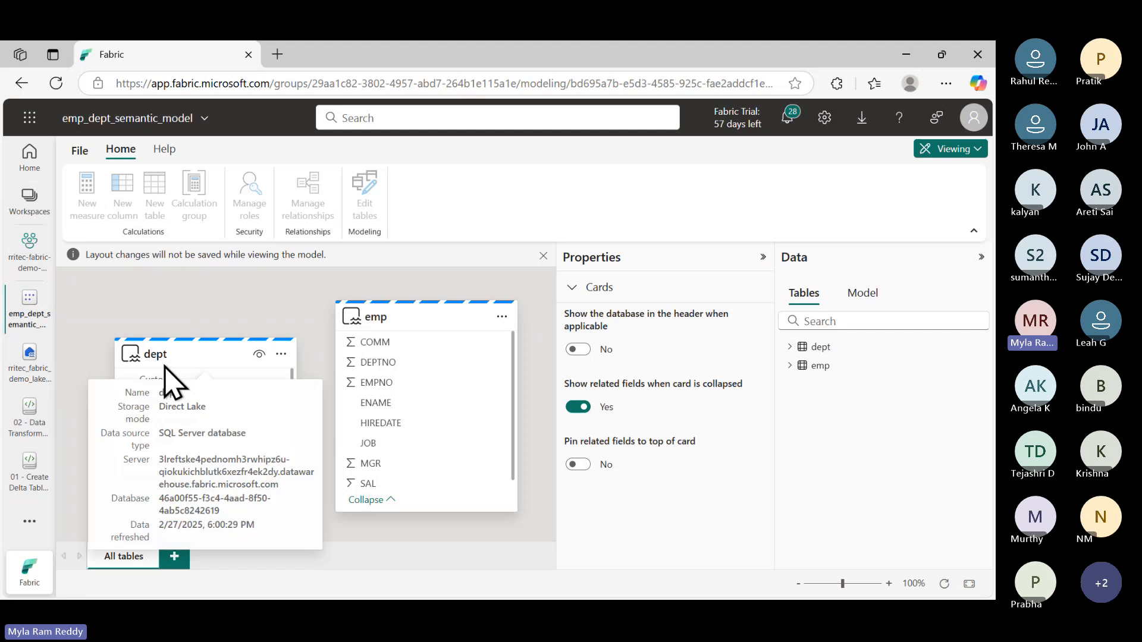
pyautogui.moveTo(387, 314)
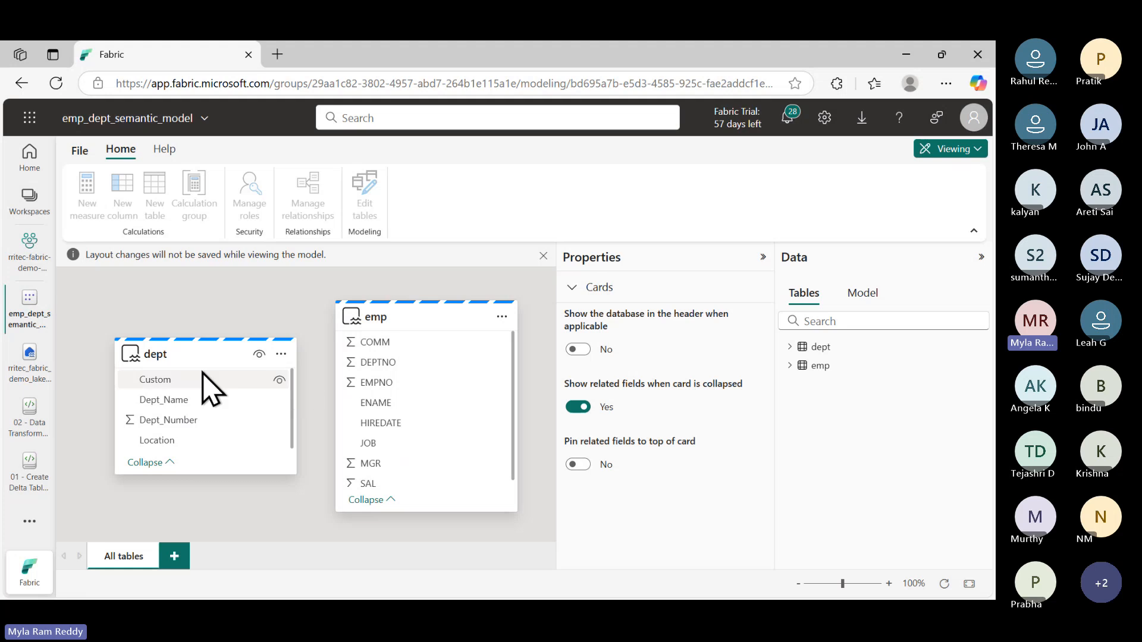
pyautogui.moveTo(204, 383)
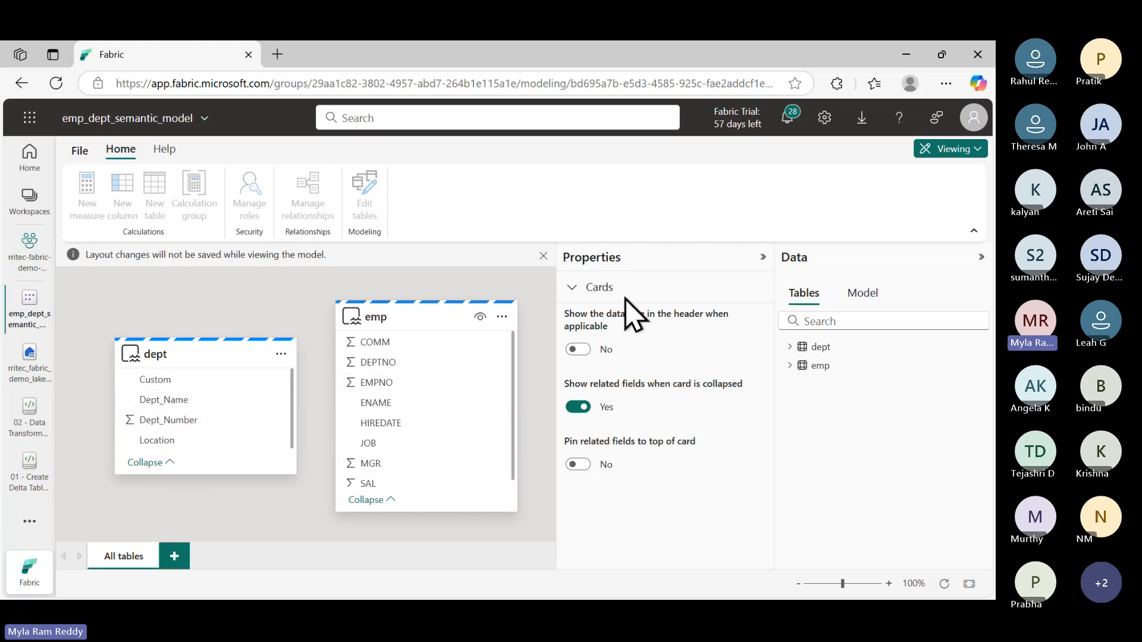
# Switch the data model from Viewing to Editing mode and dismiss the storage format notice
pyautogui.click(976, 149)
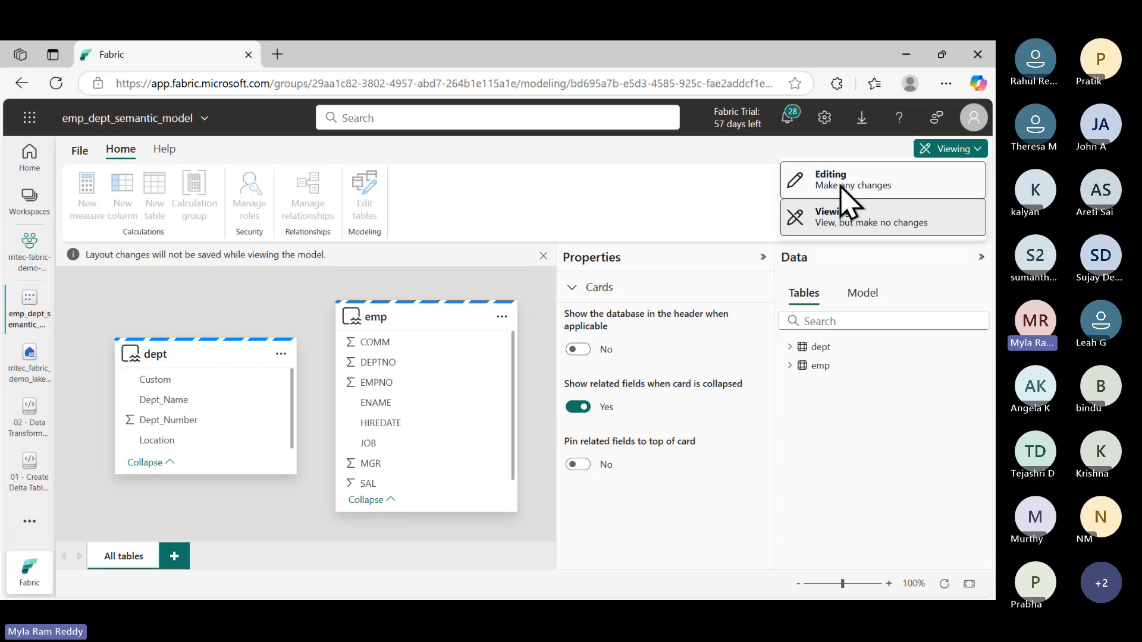
pyautogui.press('Escape')
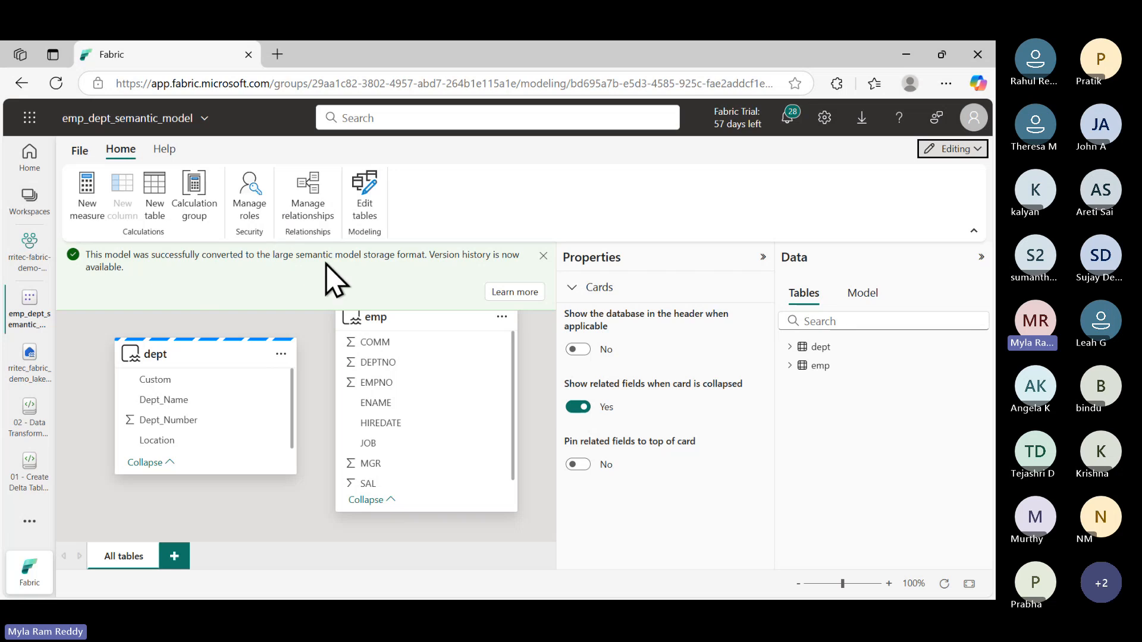
pyautogui.click(543, 256)
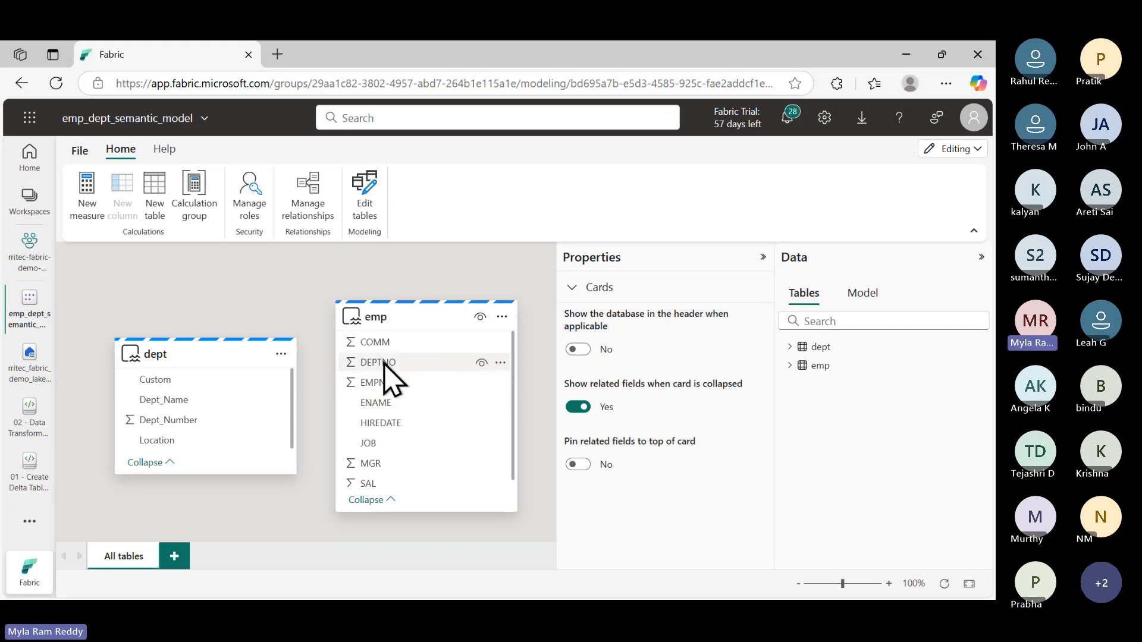
# Try to save an active many-to-one relationship from emp's DEPTNO to dept's Dept_Number with single cross-filter direction
pyautogui.moveTo(384, 364); pyautogui.dragTo(198, 428)
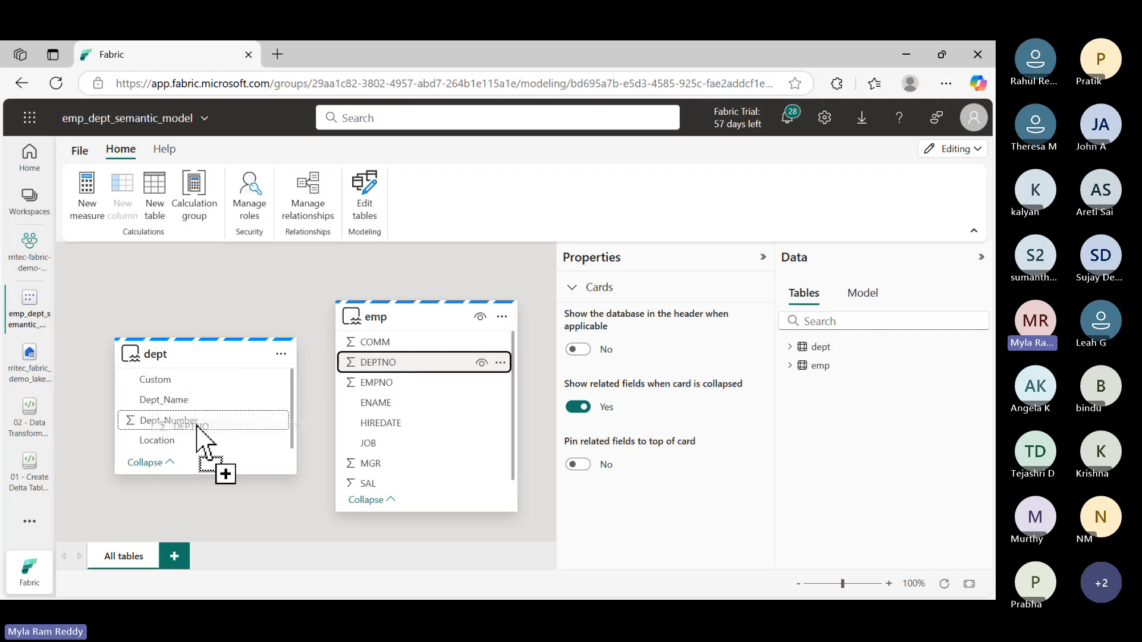
pyautogui.moveTo(197, 428); pyautogui.dragTo(198, 427)
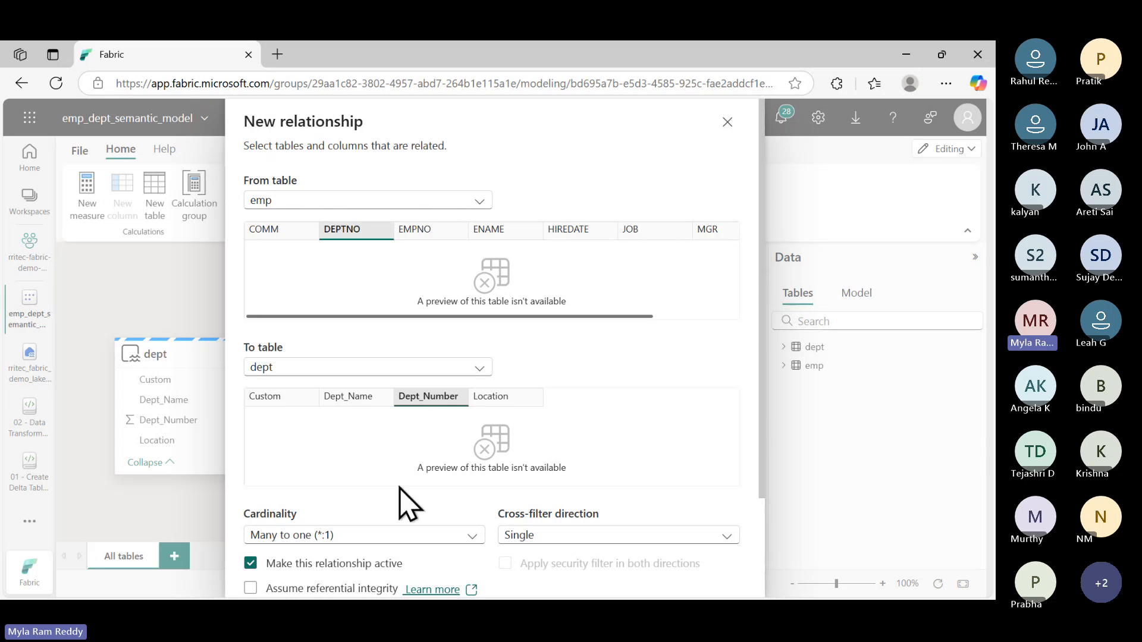
pyautogui.scroll(-3, 399, 488)
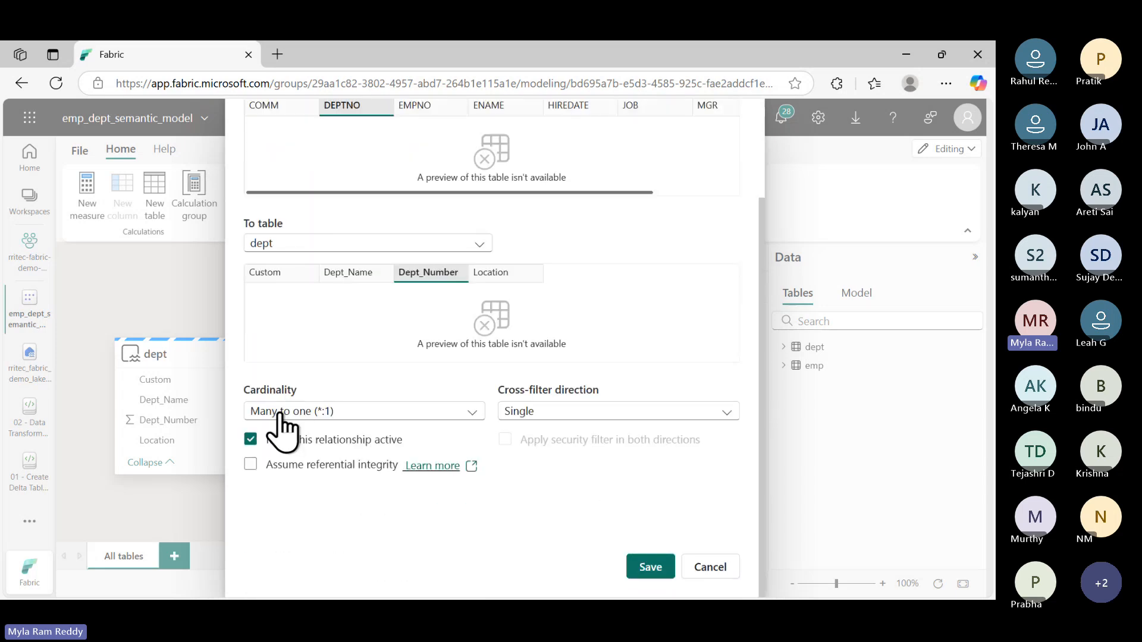
pyautogui.scroll(2, 374, 417)
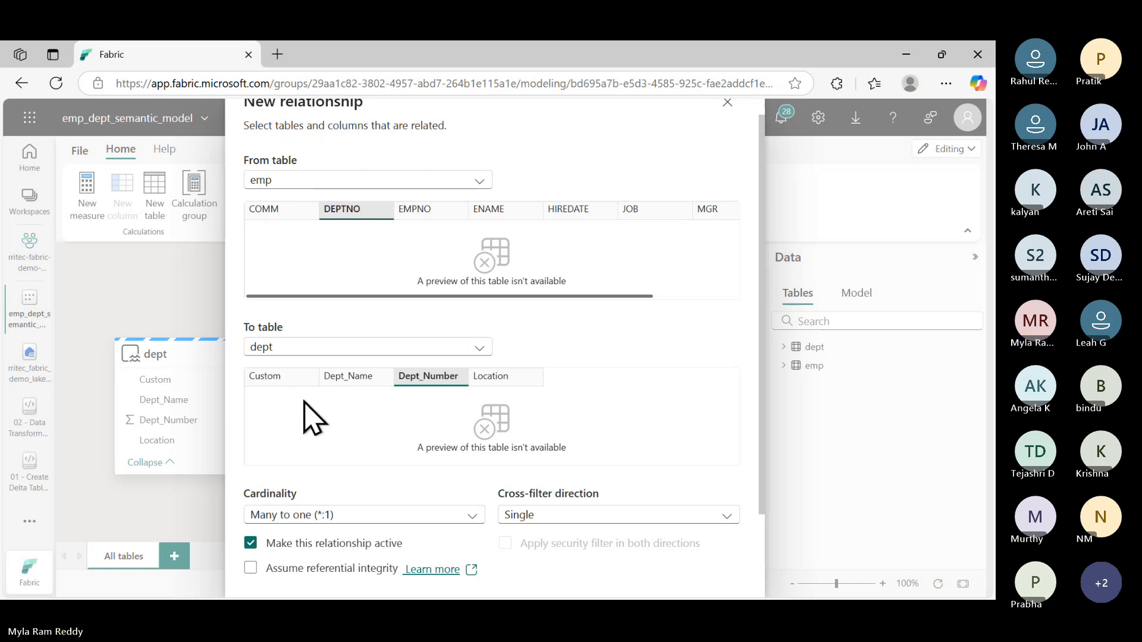
pyautogui.scroll(-3, 305, 405)
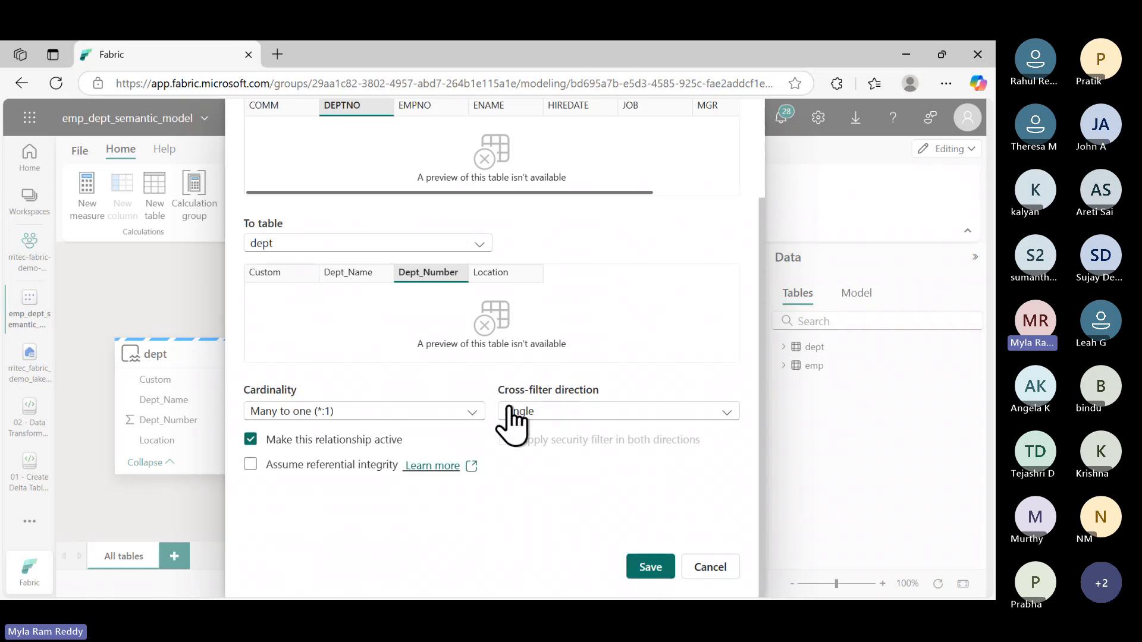
pyautogui.click(654, 570)
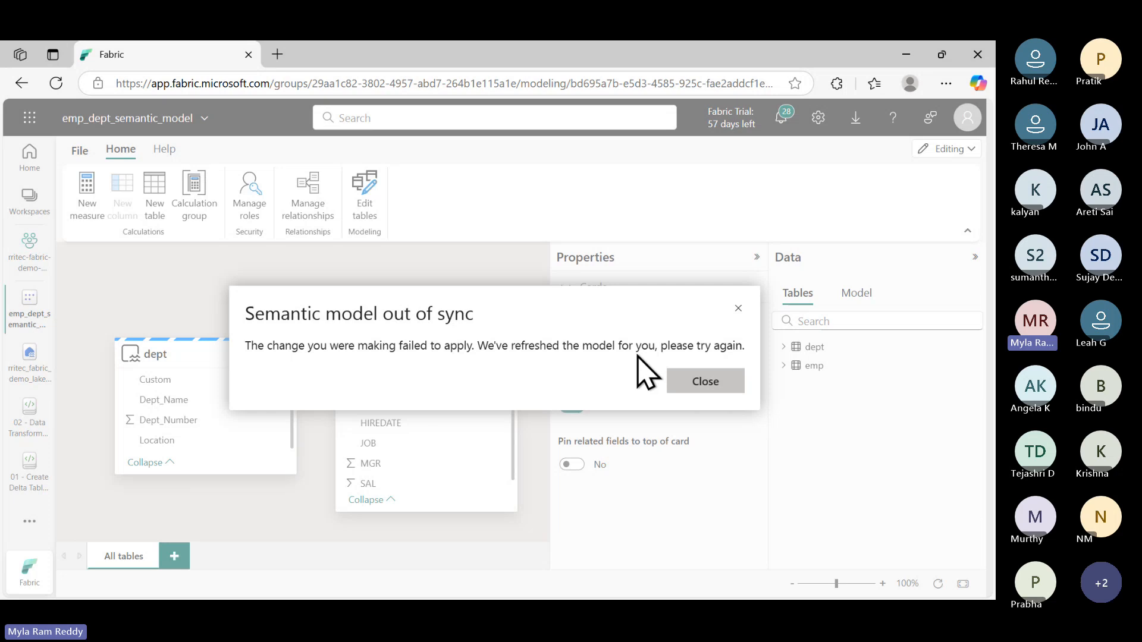
pyautogui.click(701, 385)
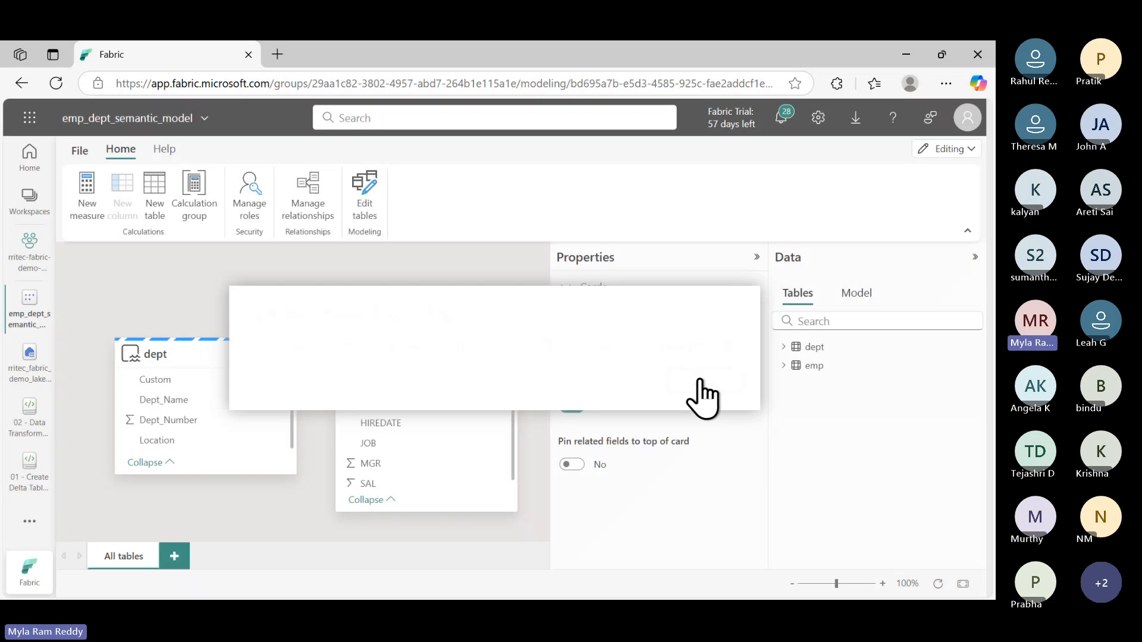
# Relate emp's DEPTNO to dept's Dept_Number as an active Many to one (*:1) relationship with Single cross-filter direction, and save it
pyautogui.moveTo(378, 363); pyautogui.dragTo(200, 426)
pyautogui.scroll(-1, 451, 517)
pyautogui.scroll(-2, 452, 516)
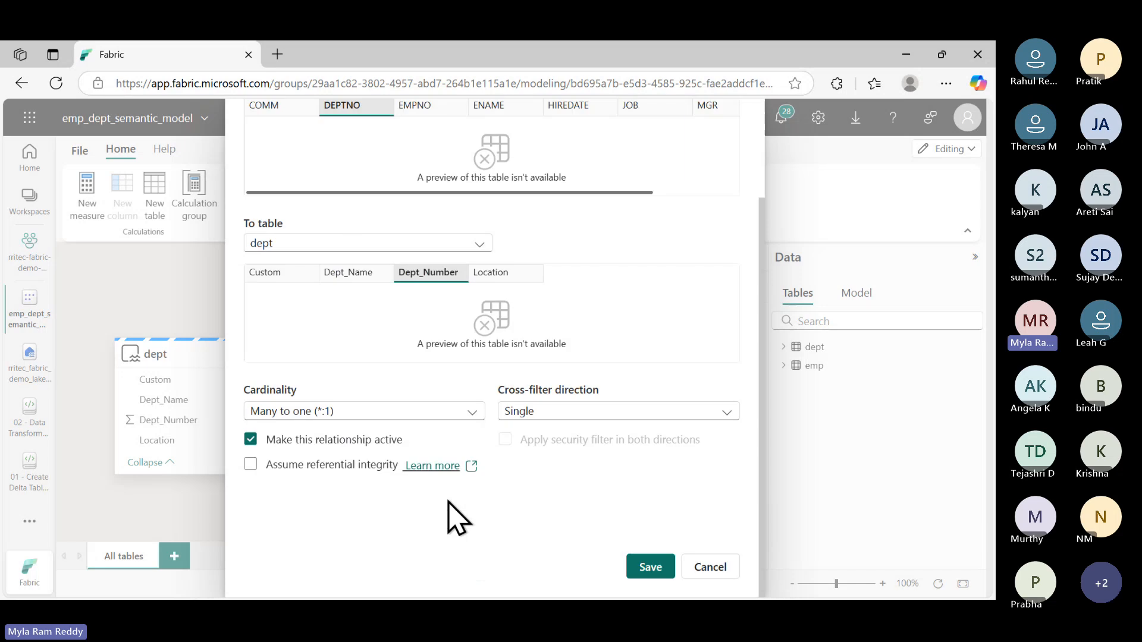
pyautogui.click(652, 569)
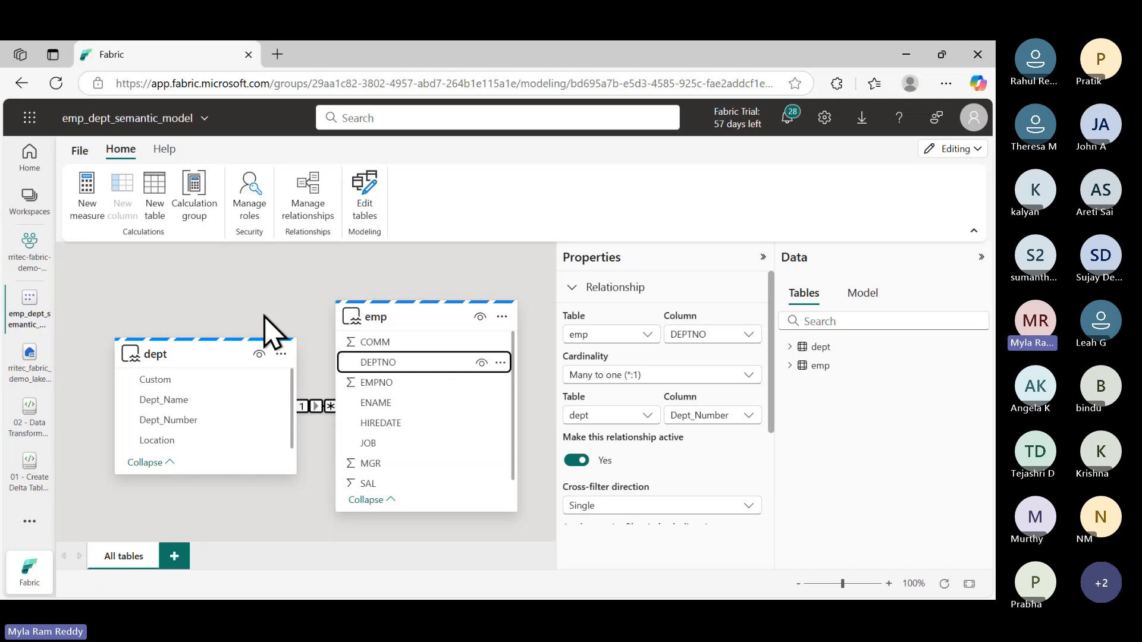
# Return to rritec-fabric-demo-workspace and open rritec_fabric_demo_lakehouse
pyautogui.moveTo(265, 335)
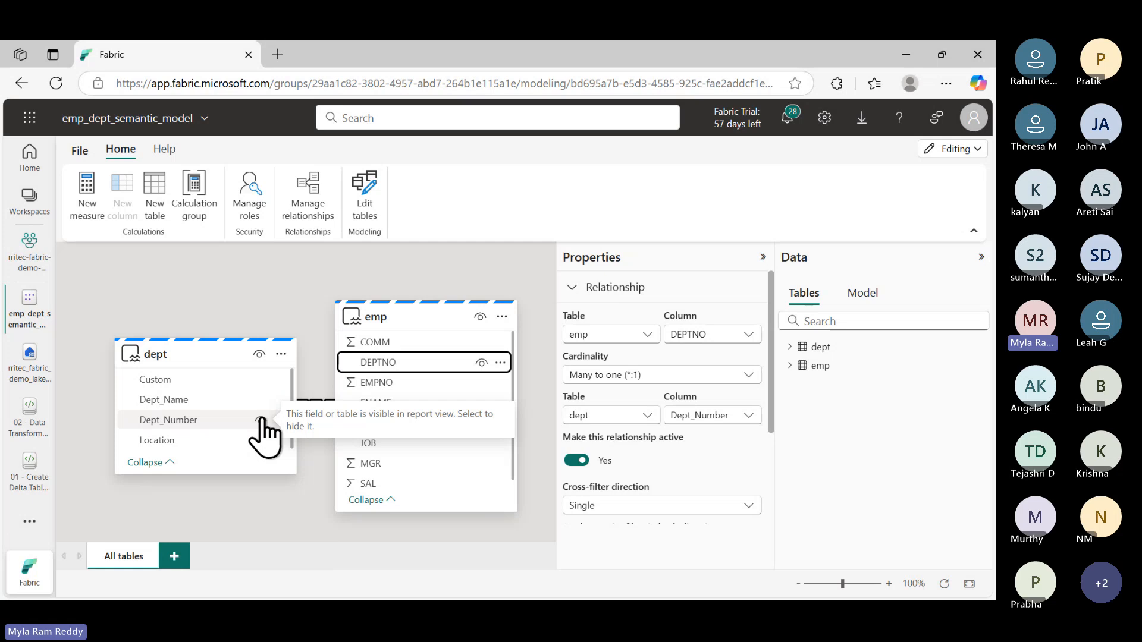
pyautogui.click(36, 263)
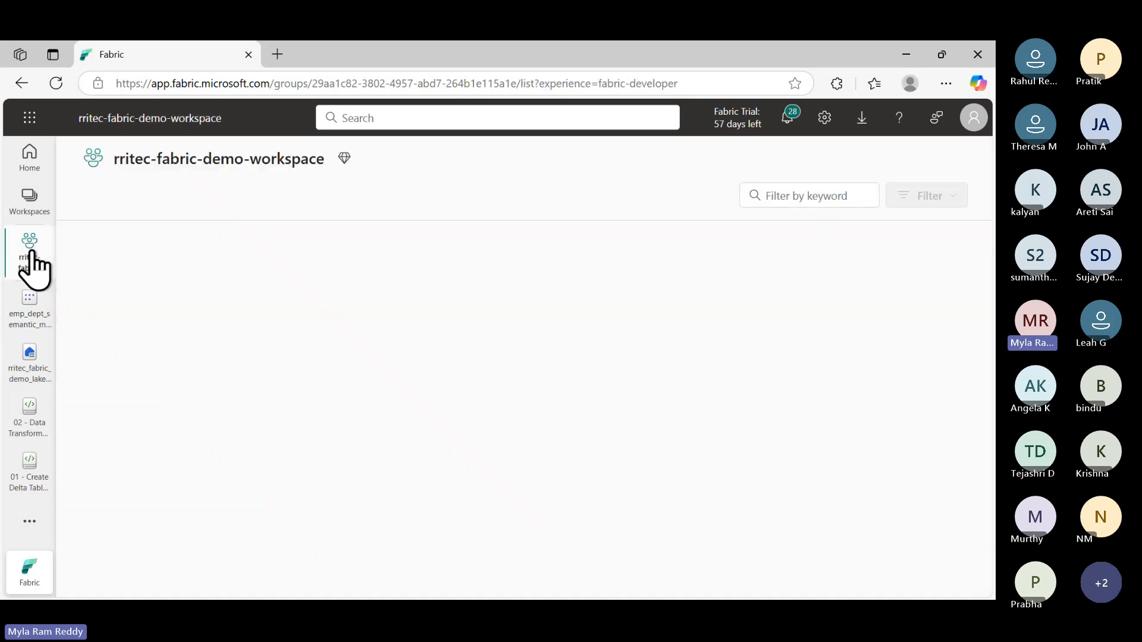
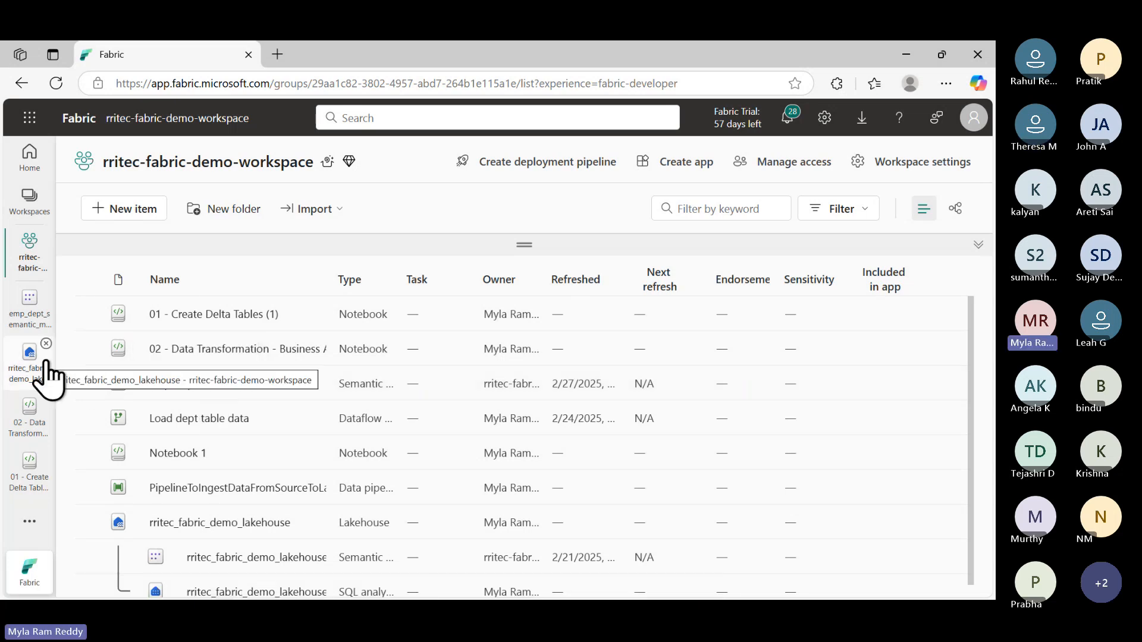
pyautogui.click(214, 525)
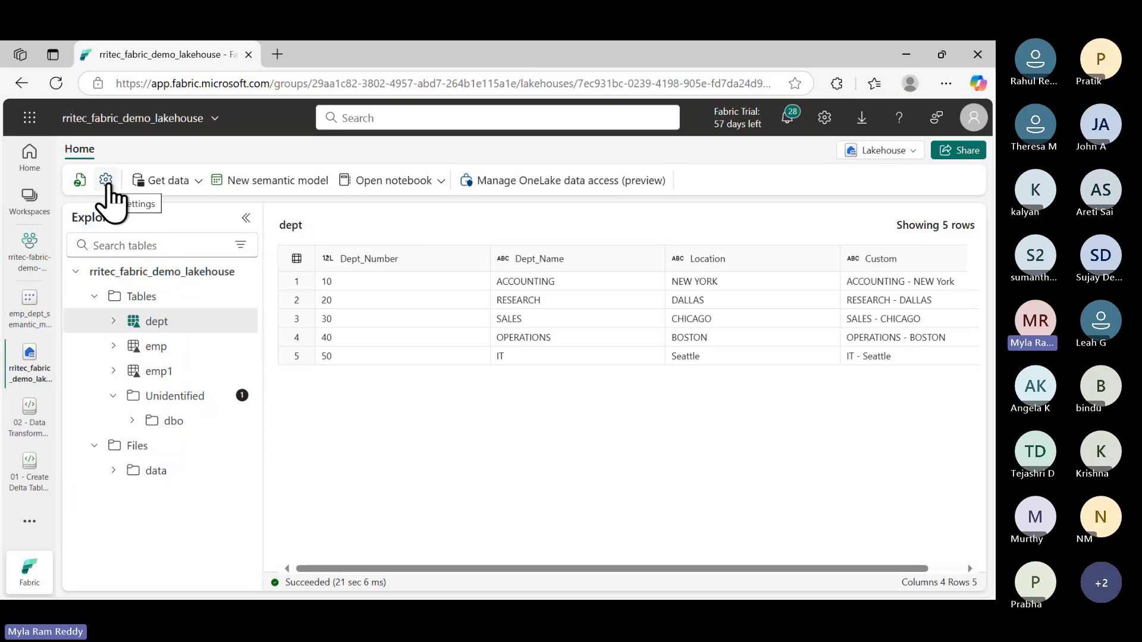
# Examine the lakehouse's settings, its options for getting data, and the choice between Lakehouse and SQL analytics endpoint views
pyautogui.click(106, 181)
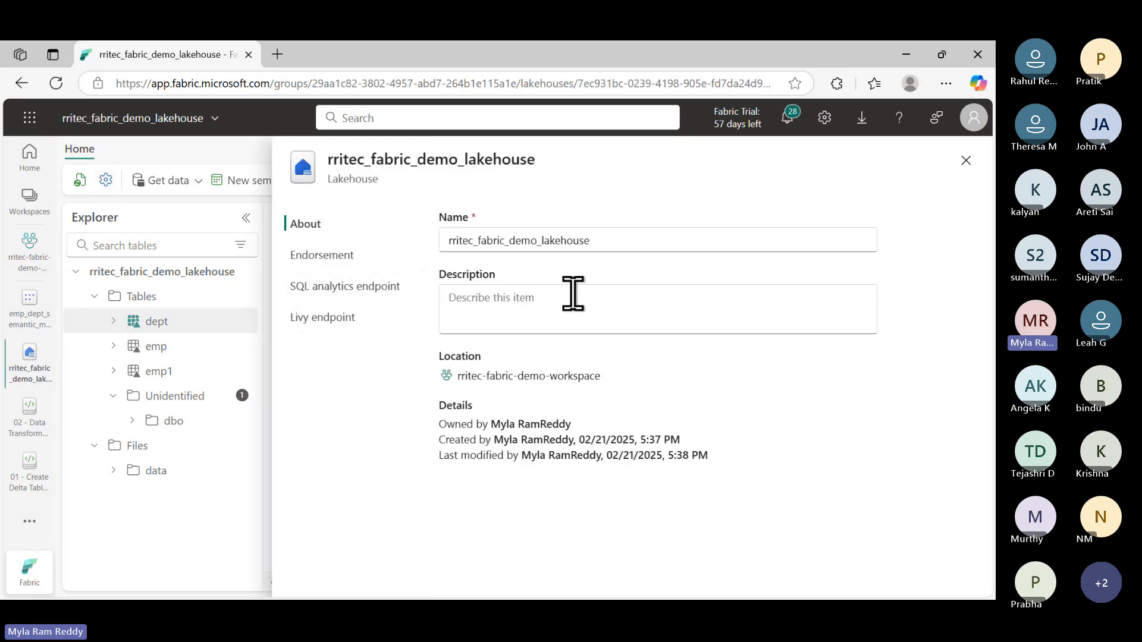
pyautogui.click(966, 160)
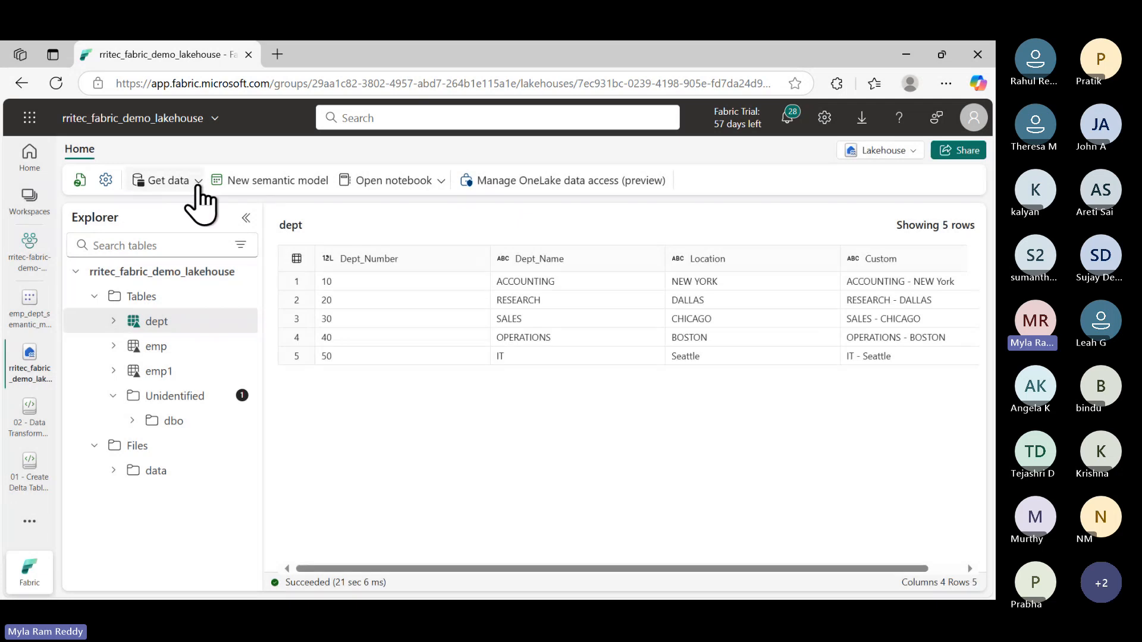
pyautogui.click(189, 181)
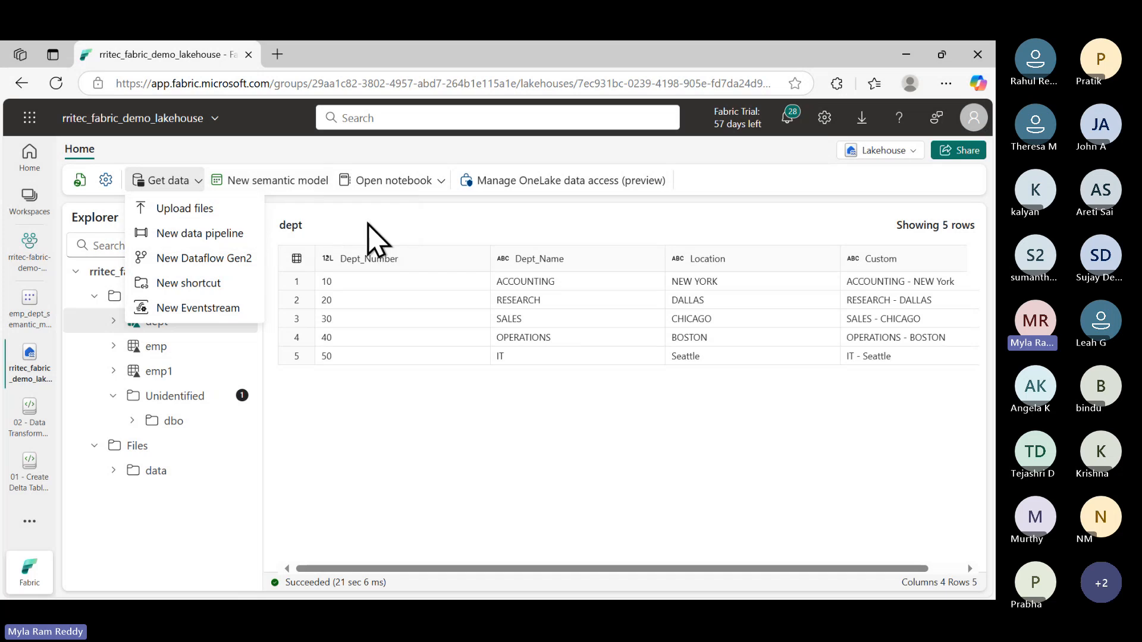
pyautogui.click(444, 217)
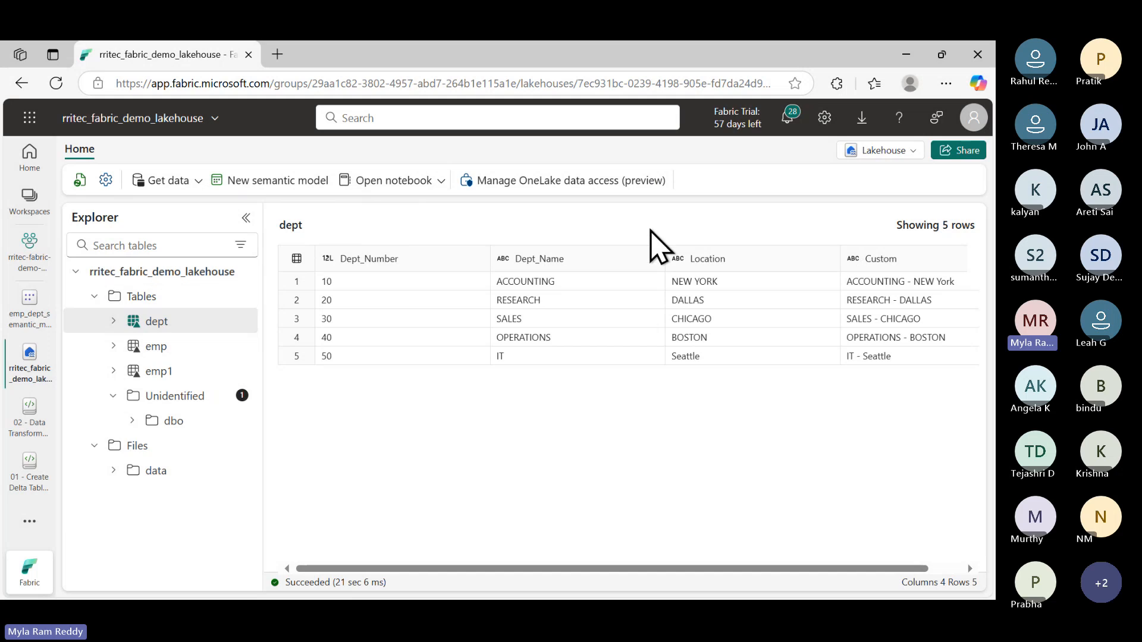
pyautogui.click(914, 157)
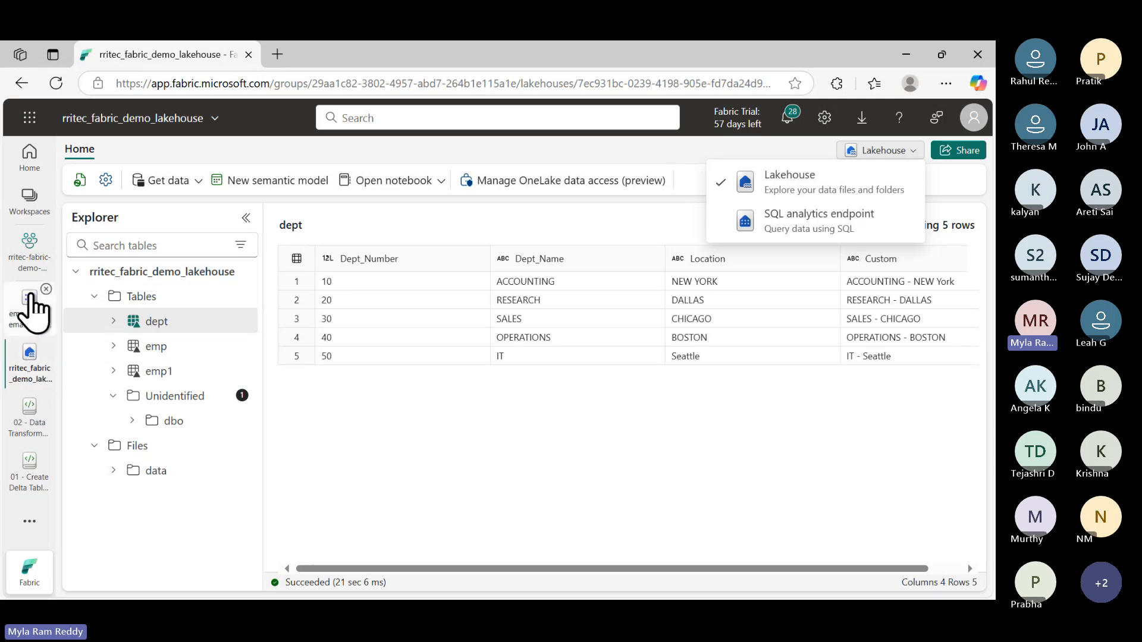
# Open the rritec-fabric-demo-workspace item list and bring the lakehouse entries into view
pyautogui.click(31, 260)
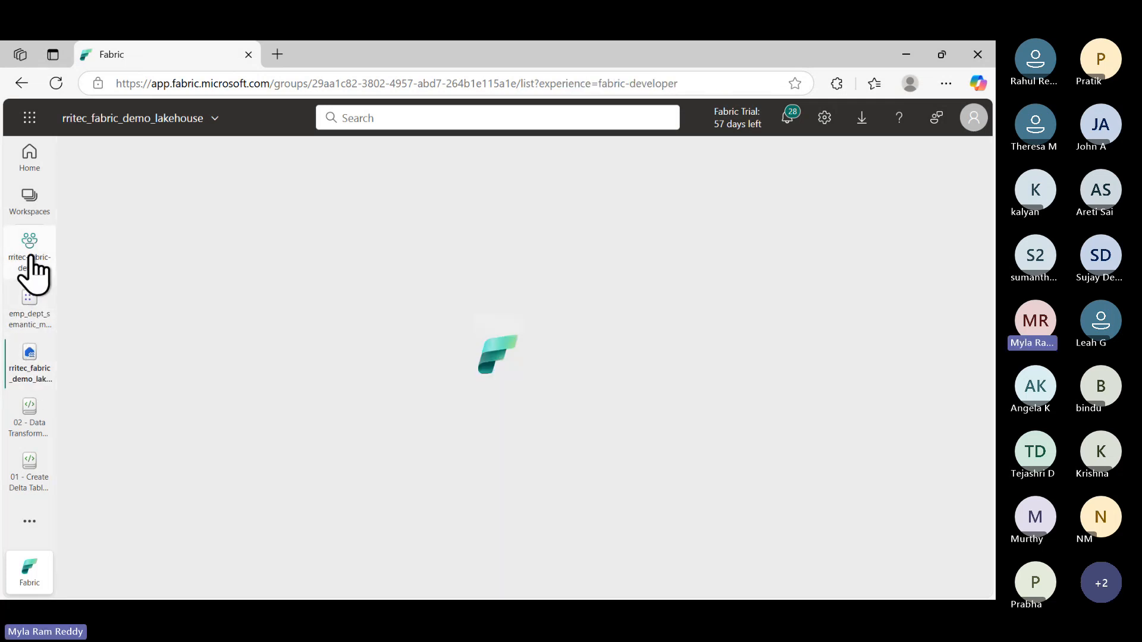
pyautogui.scroll(-1, 439, 480)
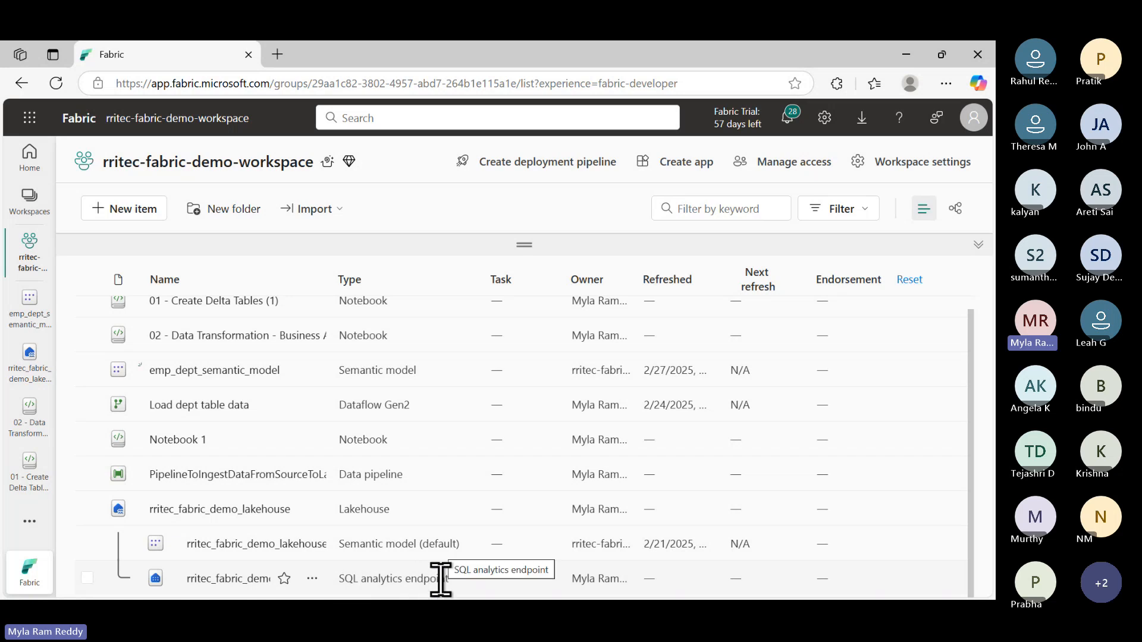
pyautogui.hotkey('ctrl', '2')
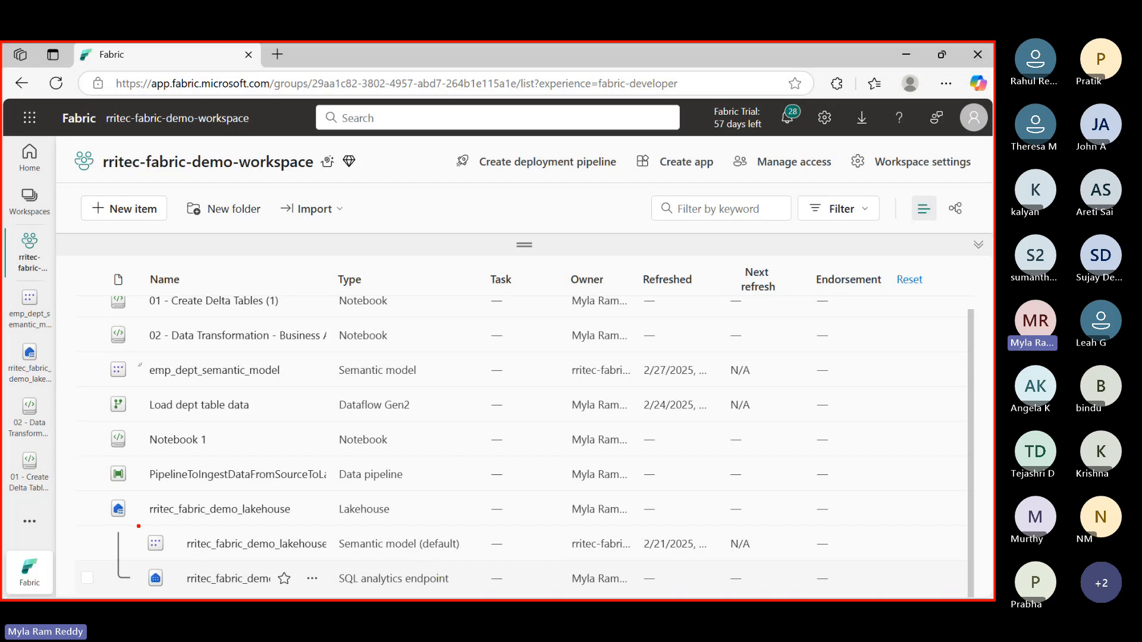
pyautogui.moveTo(138, 526)
pyautogui.mouseDown()
pyautogui.moveTo(317, 559)
pyautogui.moveTo(475, 561)
pyautogui.mouseUp()
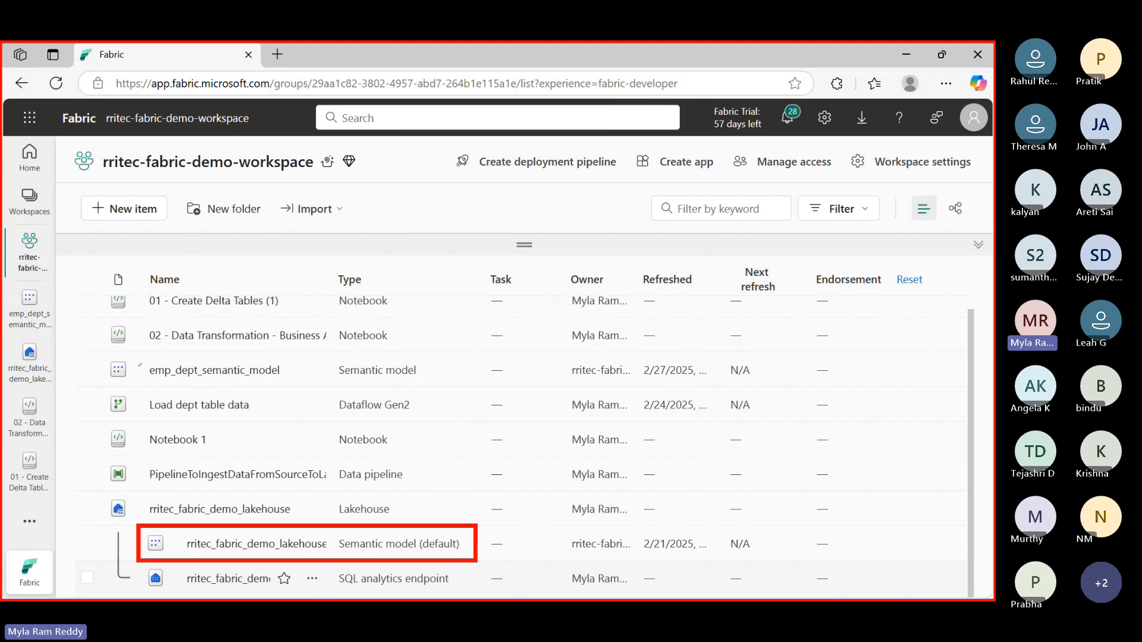
pyautogui.moveTo(99, 490)
pyautogui.mouseDown()
pyautogui.moveTo(198, 515)
pyautogui.moveTo(419, 519)
pyautogui.mouseUp()
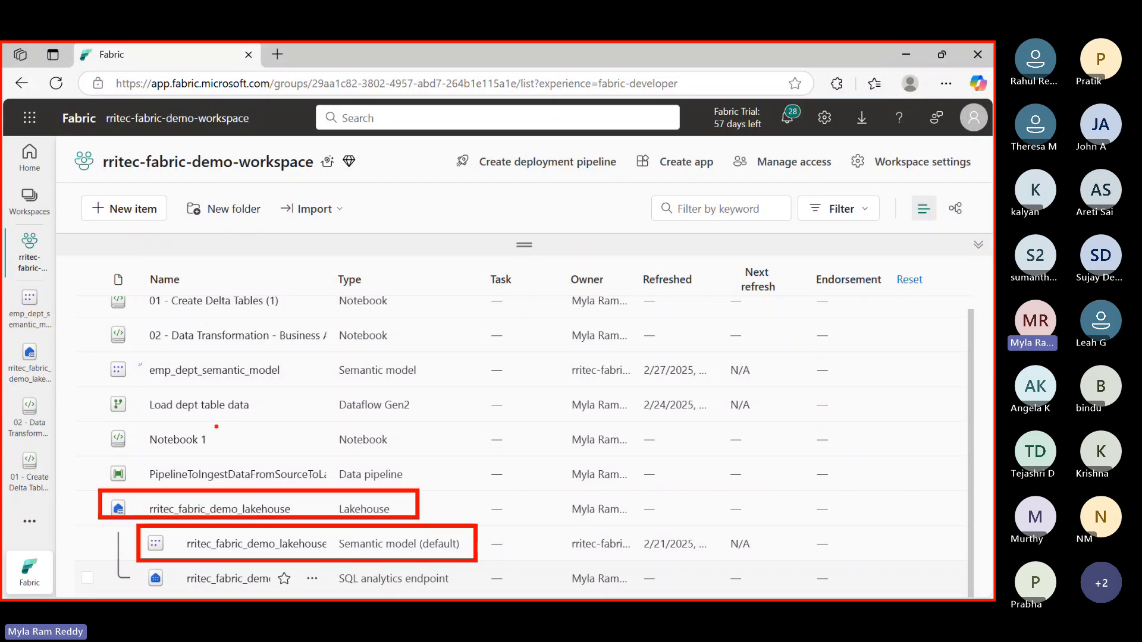
pyautogui.moveTo(98, 350)
pyautogui.mouseDown()
pyautogui.moveTo(173, 374)
pyautogui.moveTo(441, 384)
pyautogui.mouseUp()
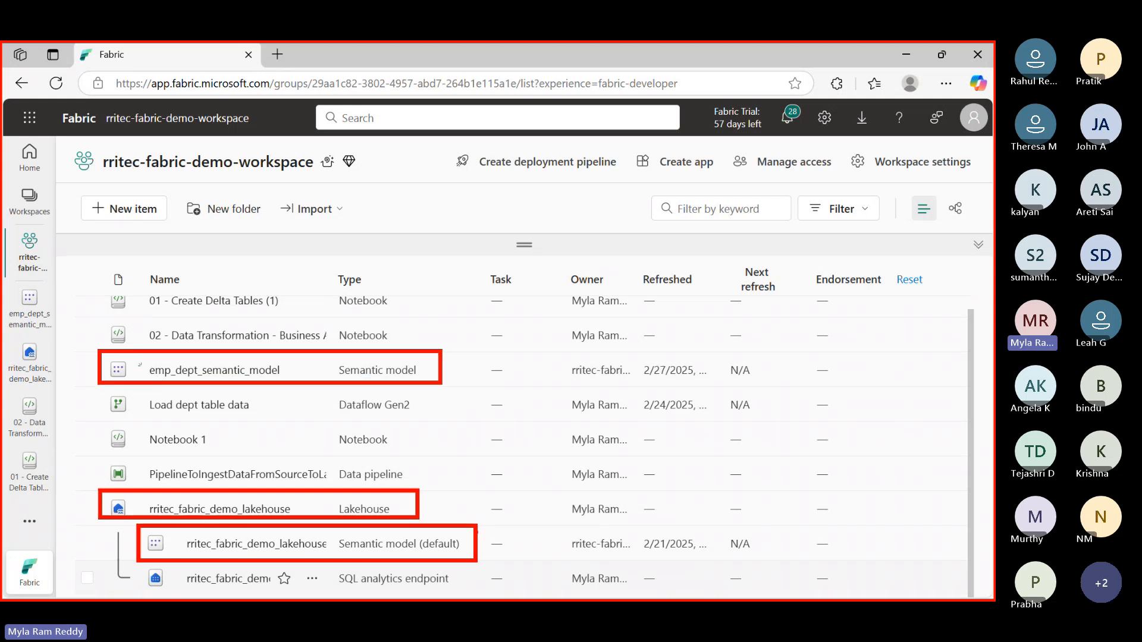
pyautogui.press('Escape')
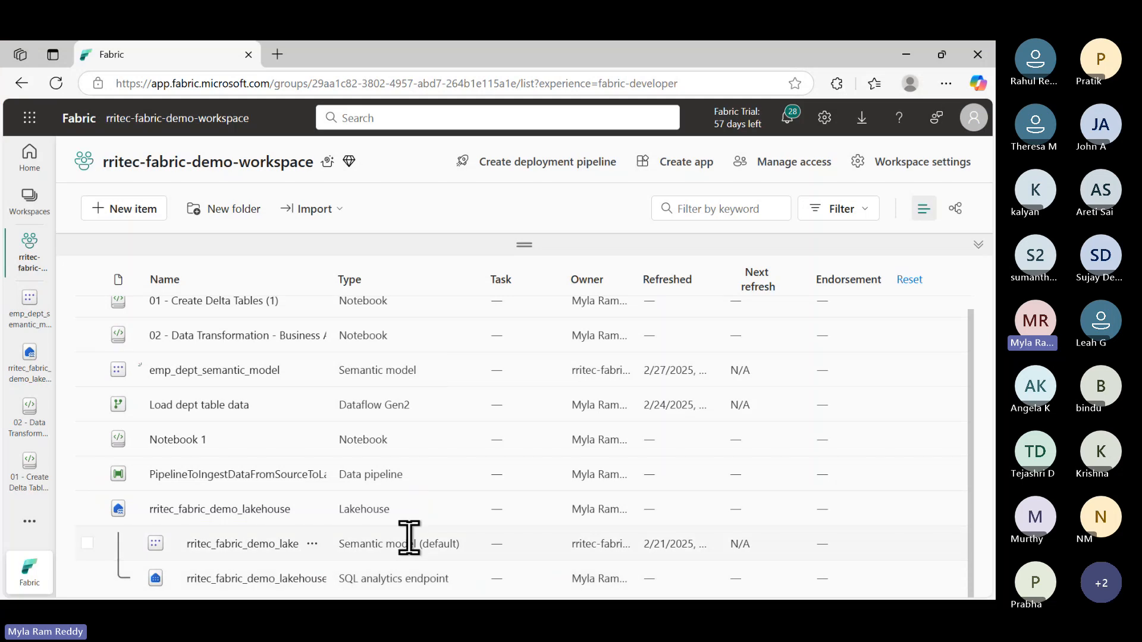
# Open the default semantic model of rritec_fabric_demo_lakehouse, view its refresh history, and close the history
pyautogui.click(241, 545)
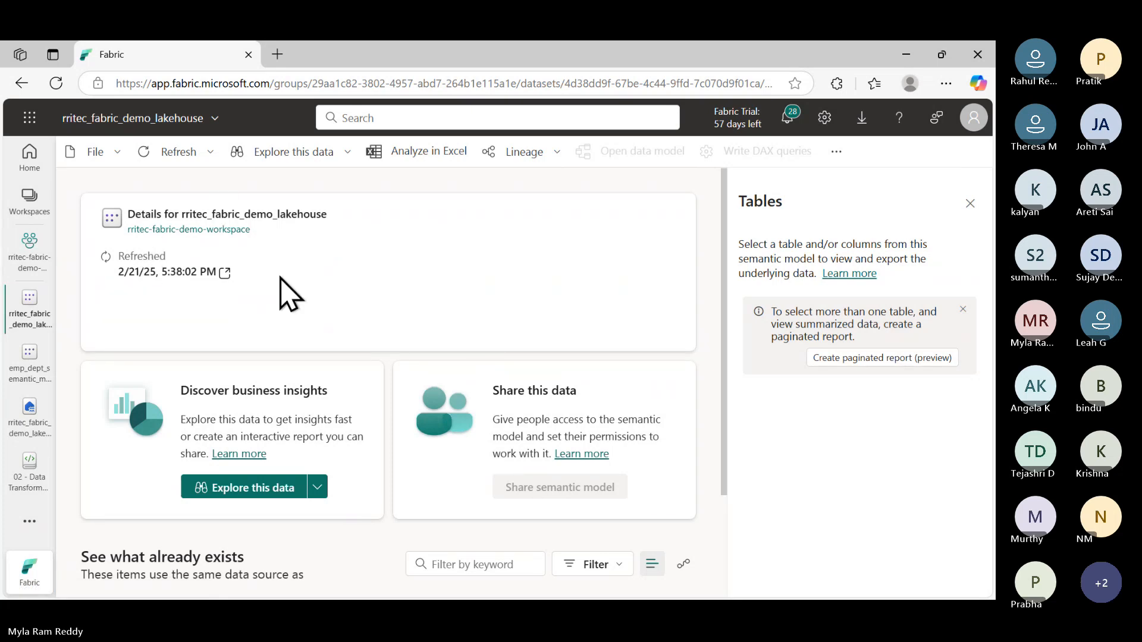
pyautogui.click(178, 154)
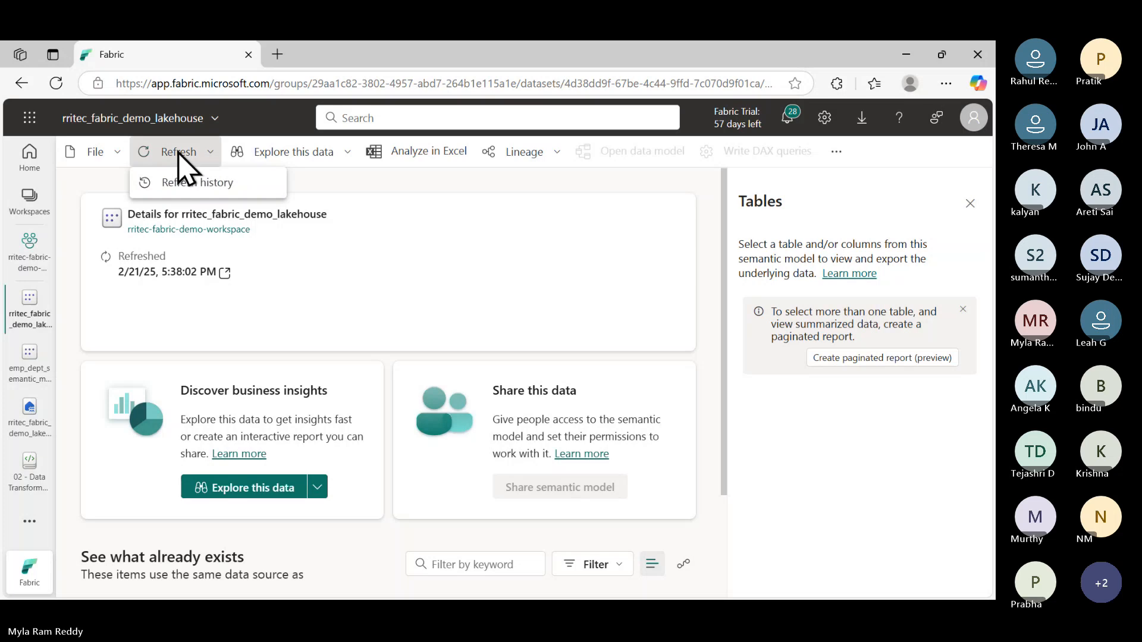
pyautogui.click(187, 183)
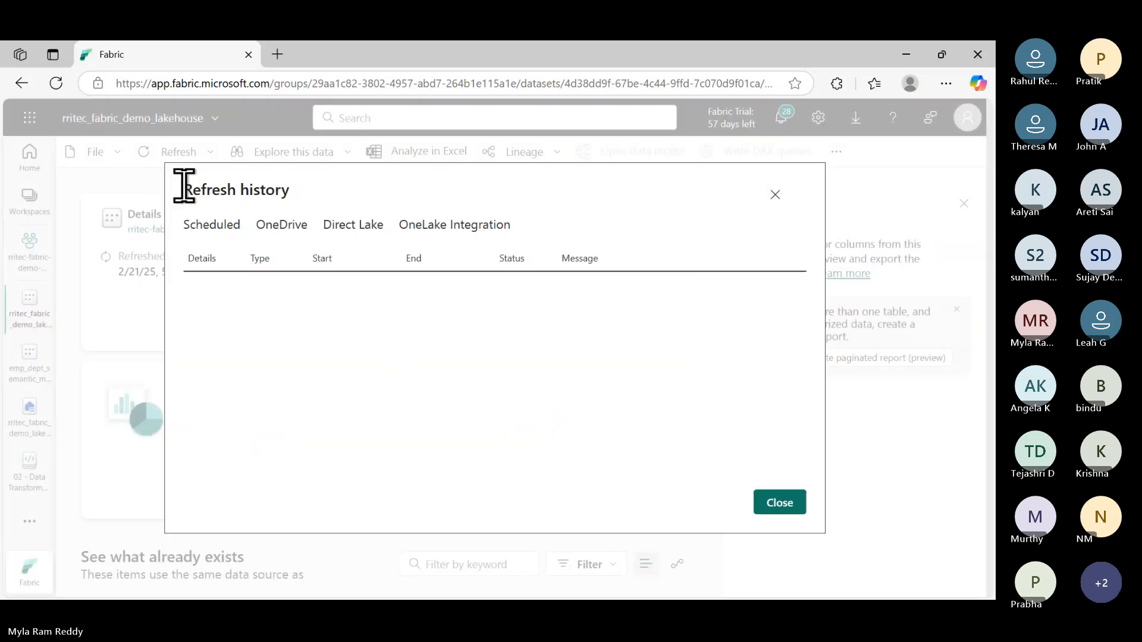
pyautogui.click(776, 504)
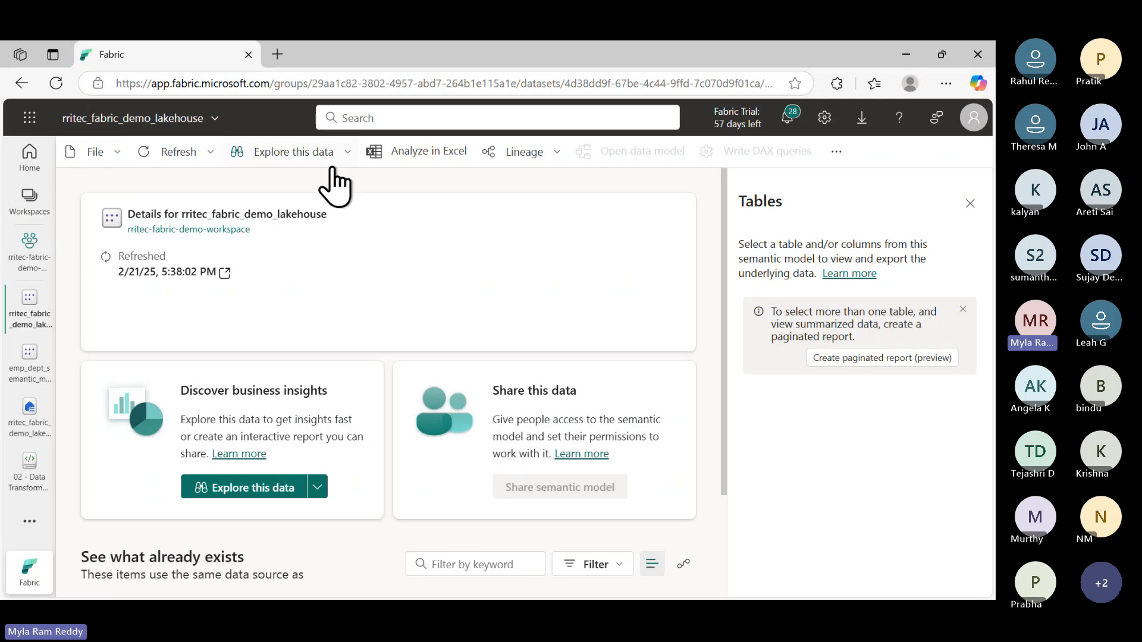
# Try to create a blank report from the default semantic model, dismiss the error, and expand the report's data fields
pyautogui.click(321, 156)
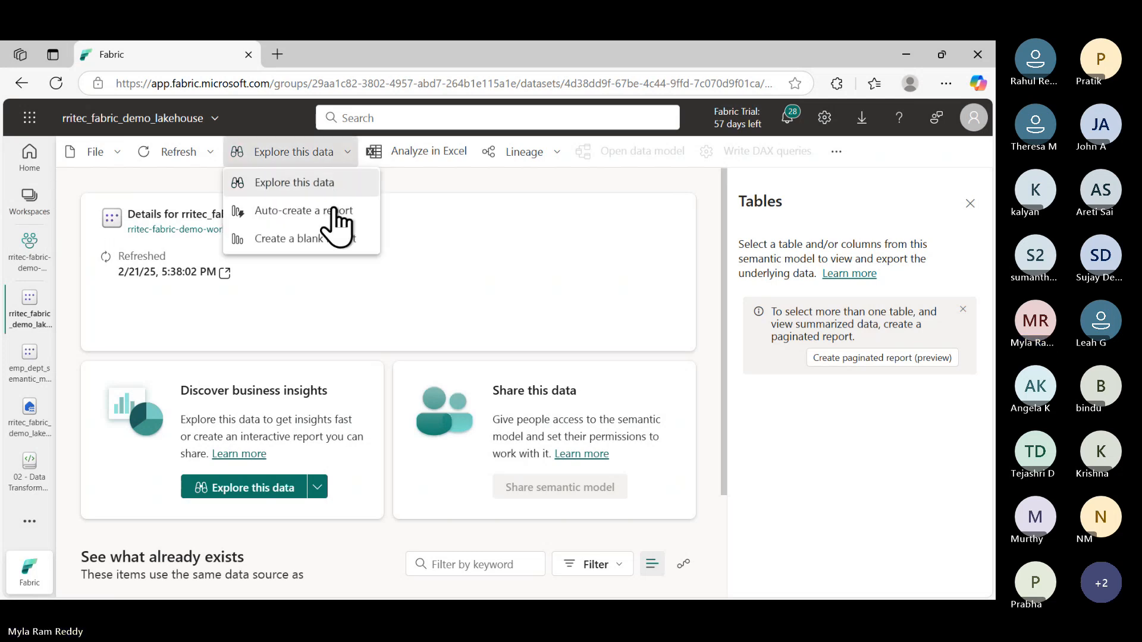
pyautogui.click(327, 240)
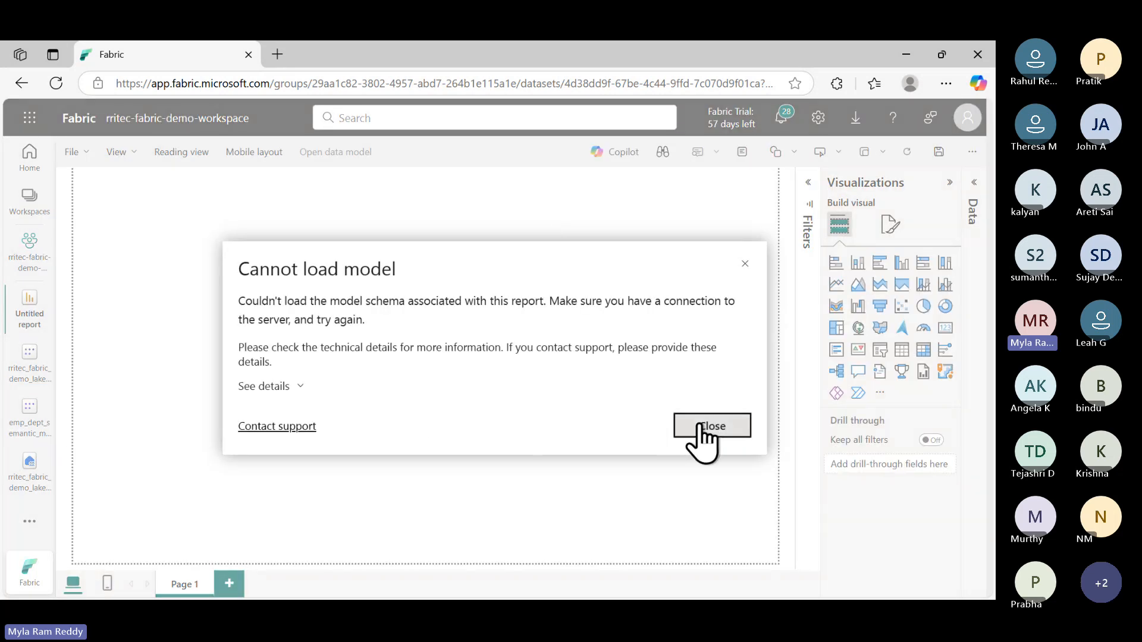
pyautogui.click(701, 426)
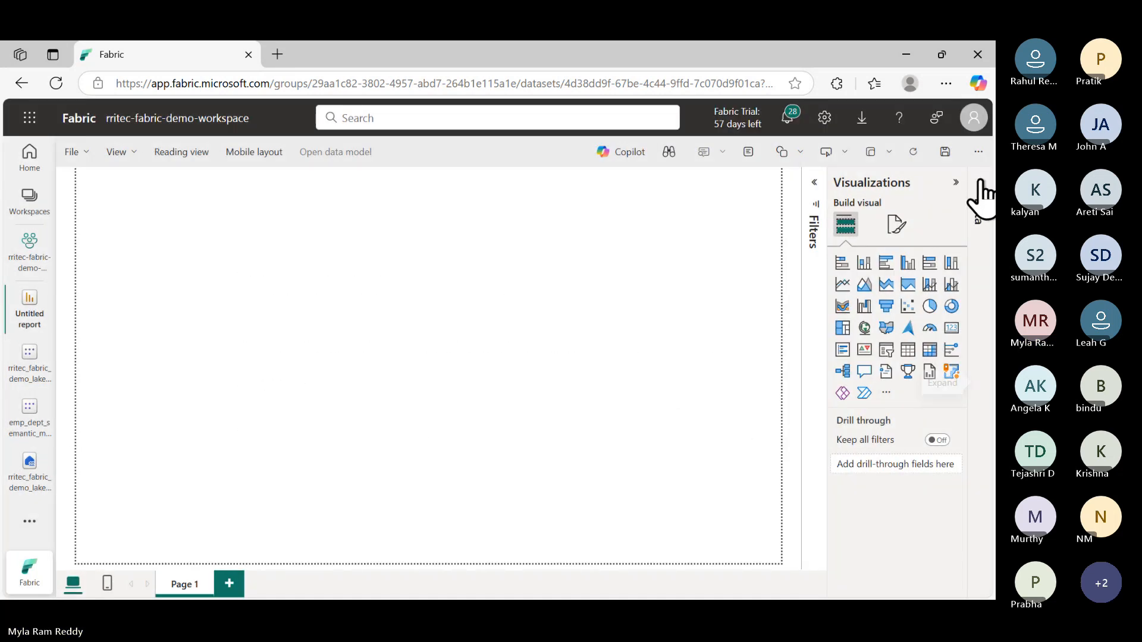
pyautogui.click(979, 201)
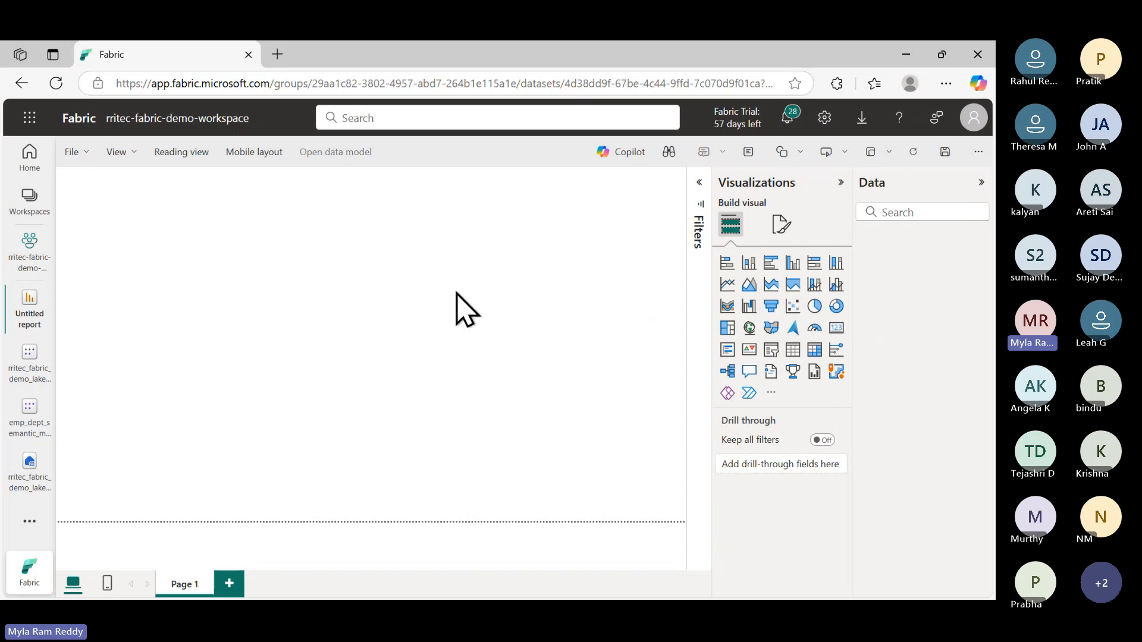
# Return to rritec-fabric-demo-workspace and reopen the default semantic model of rritec_fabric_demo_lakehouse
pyautogui.click(28, 205)
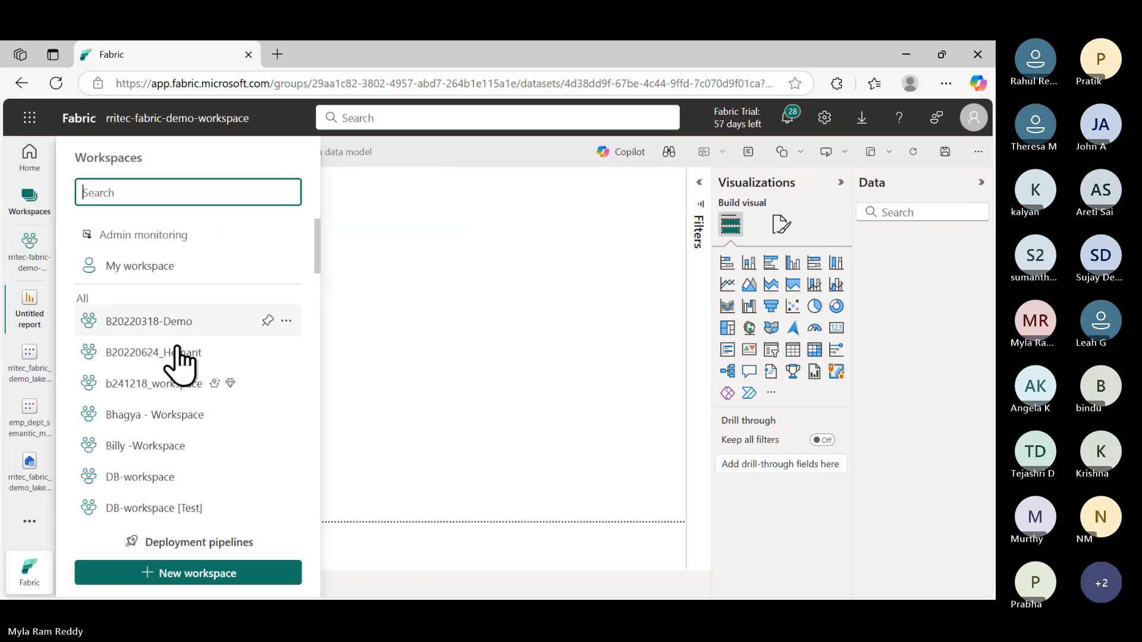
pyautogui.click(34, 266)
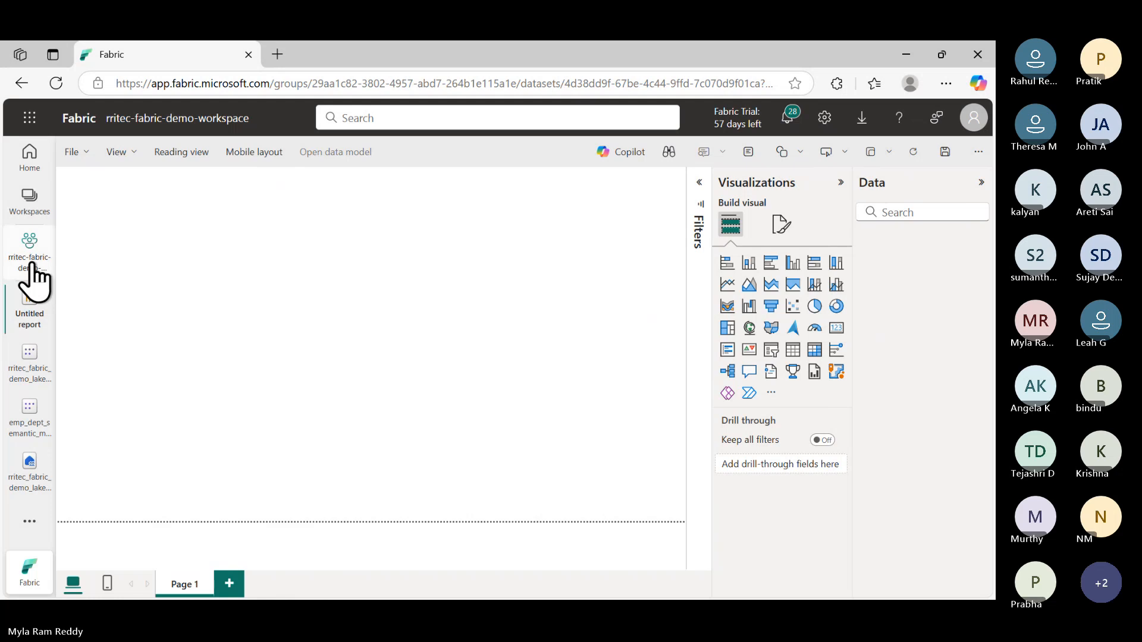
pyautogui.scroll(-2, 340, 499)
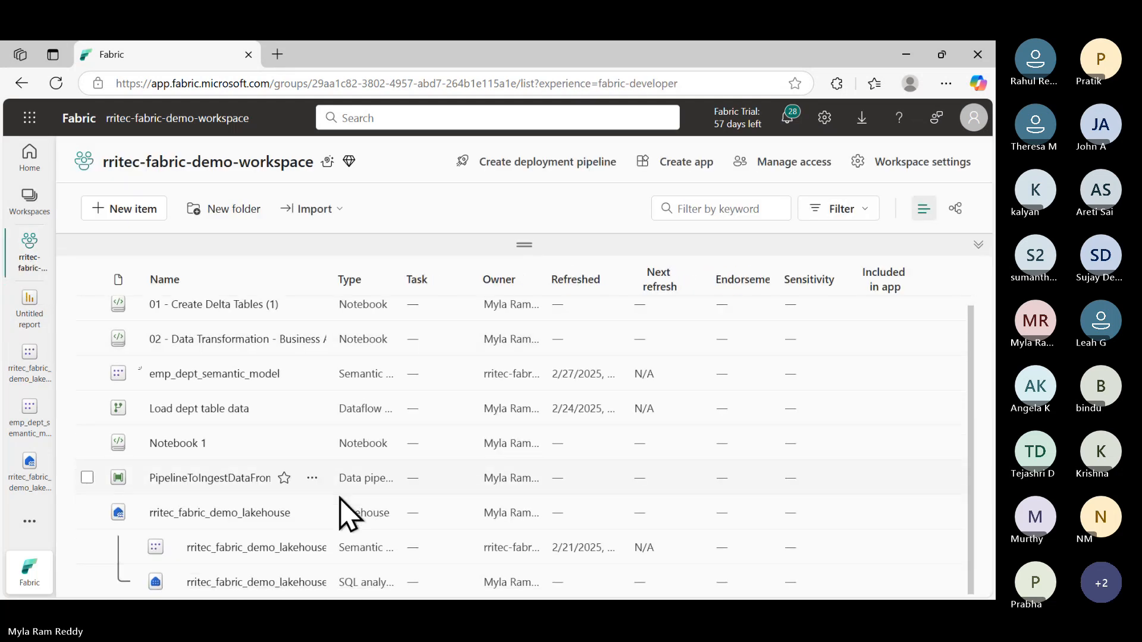
pyautogui.click(264, 547)
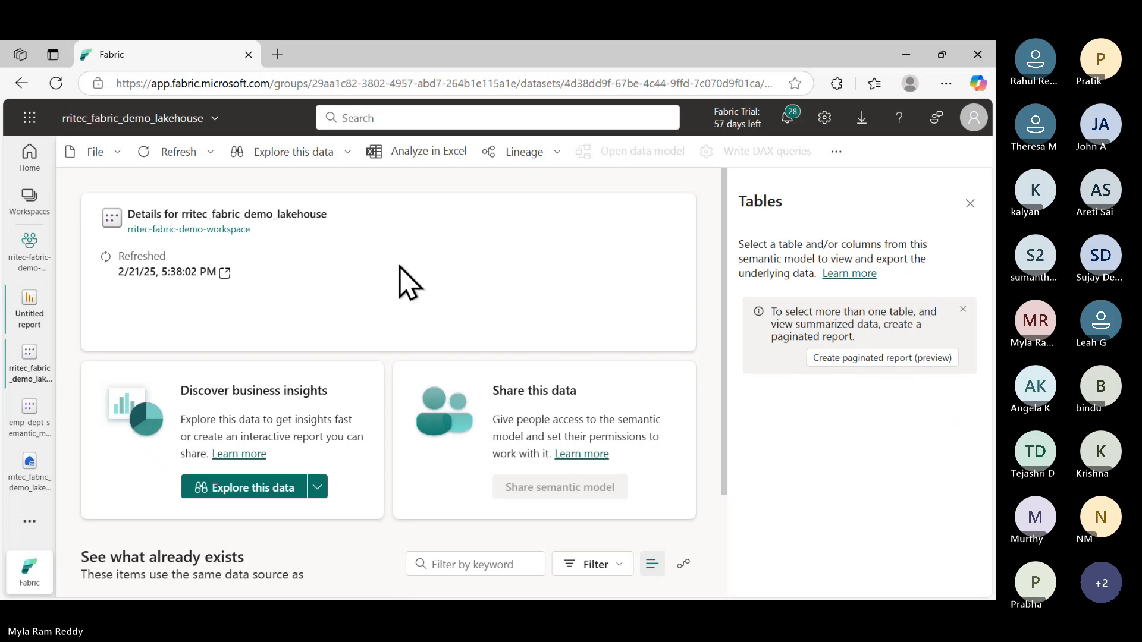
# Try to create another blank report from the model, examine the error's technical details, and close the message
pyautogui.click(346, 153)
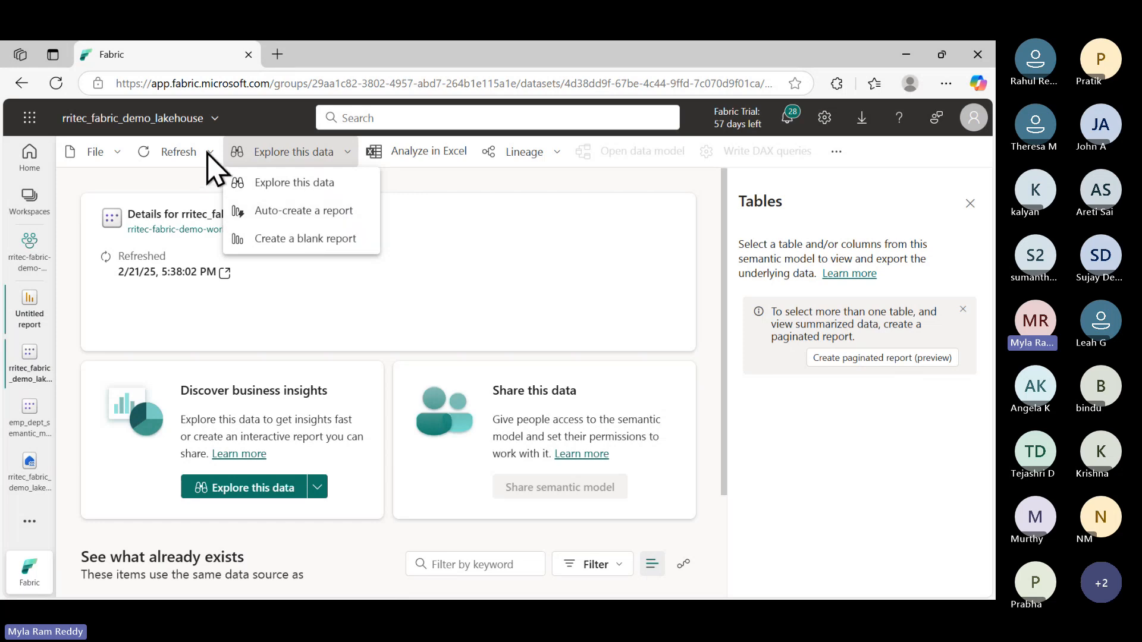
pyautogui.click(280, 240)
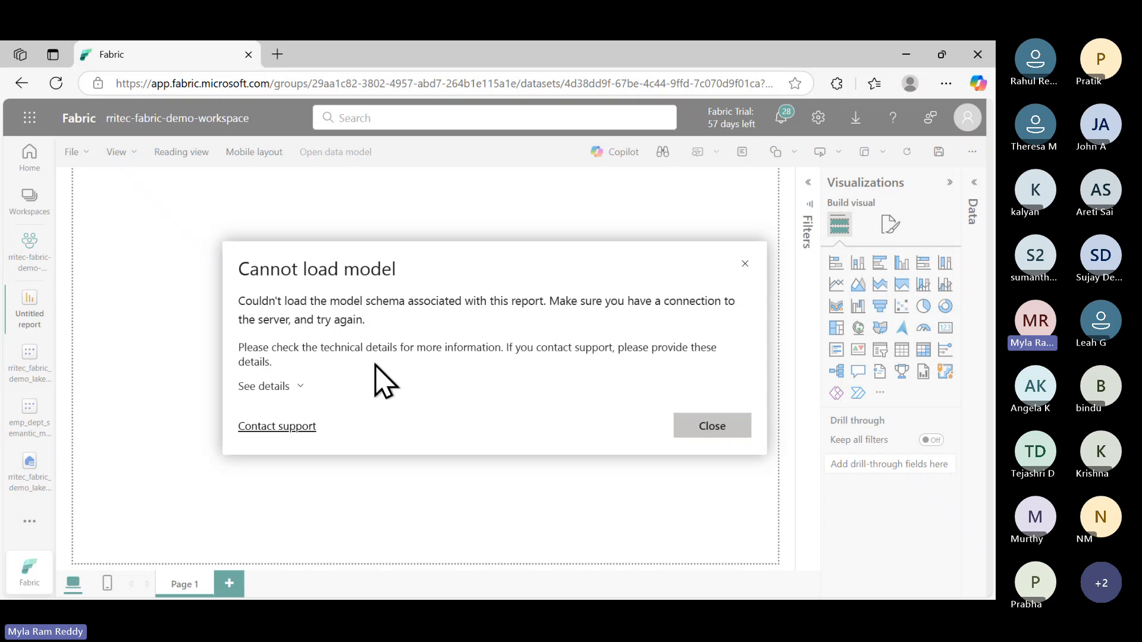
pyautogui.click(278, 388)
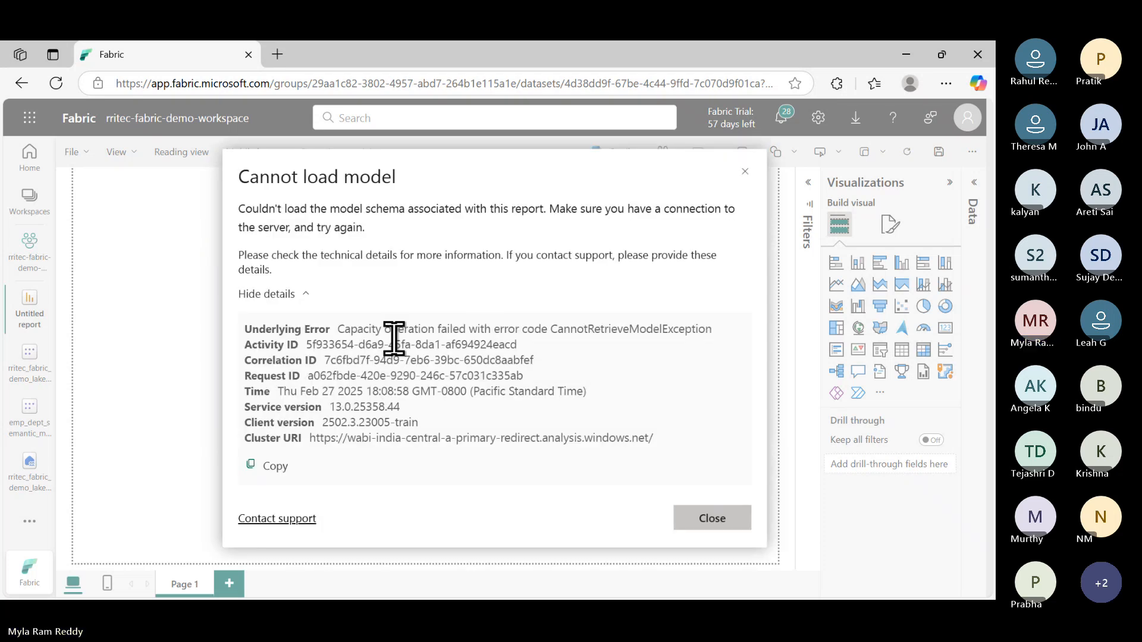
pyautogui.moveTo(339, 329); pyautogui.dragTo(717, 334)
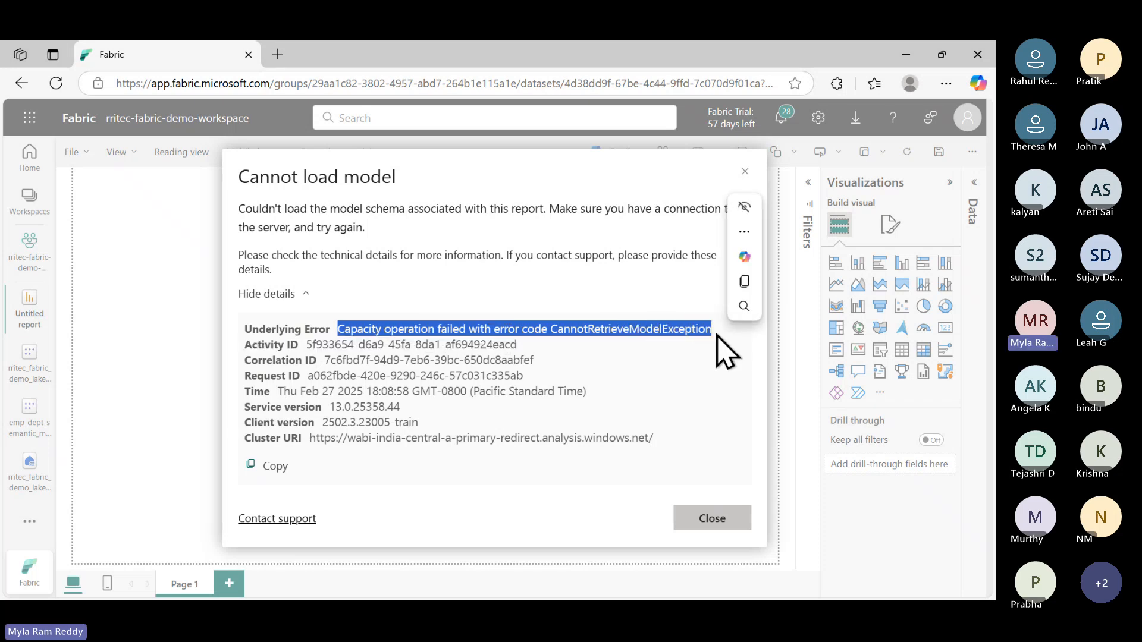
pyautogui.click(702, 520)
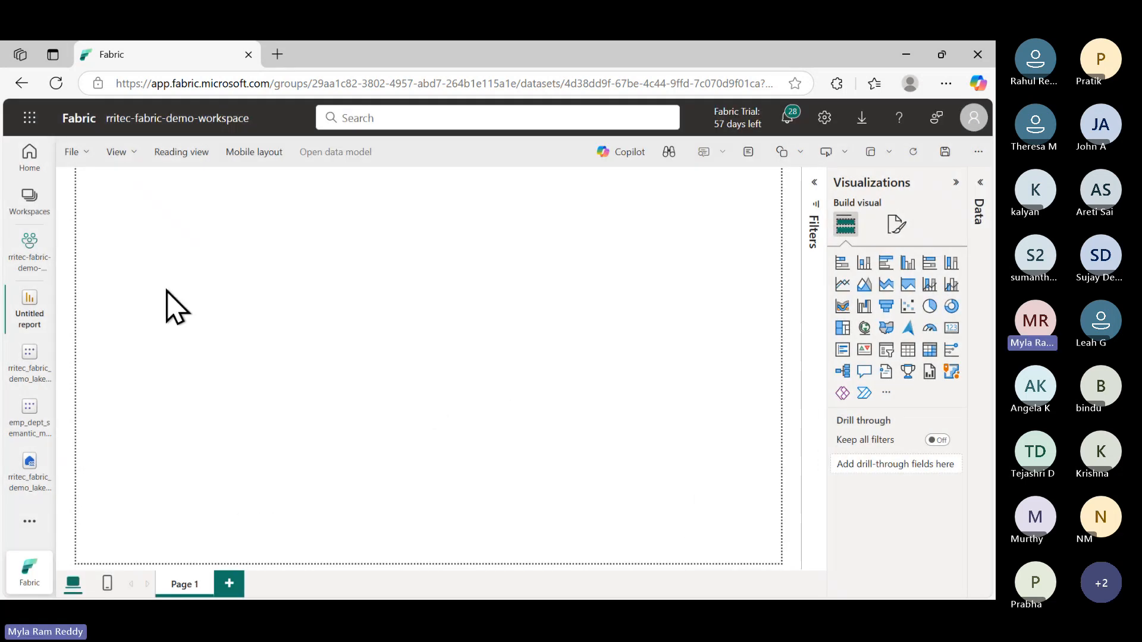
# Return to rritec-fabric-demo-workspace and open the rritec_fabric_demo_lakehouse lakehouse
pyautogui.click(29, 255)
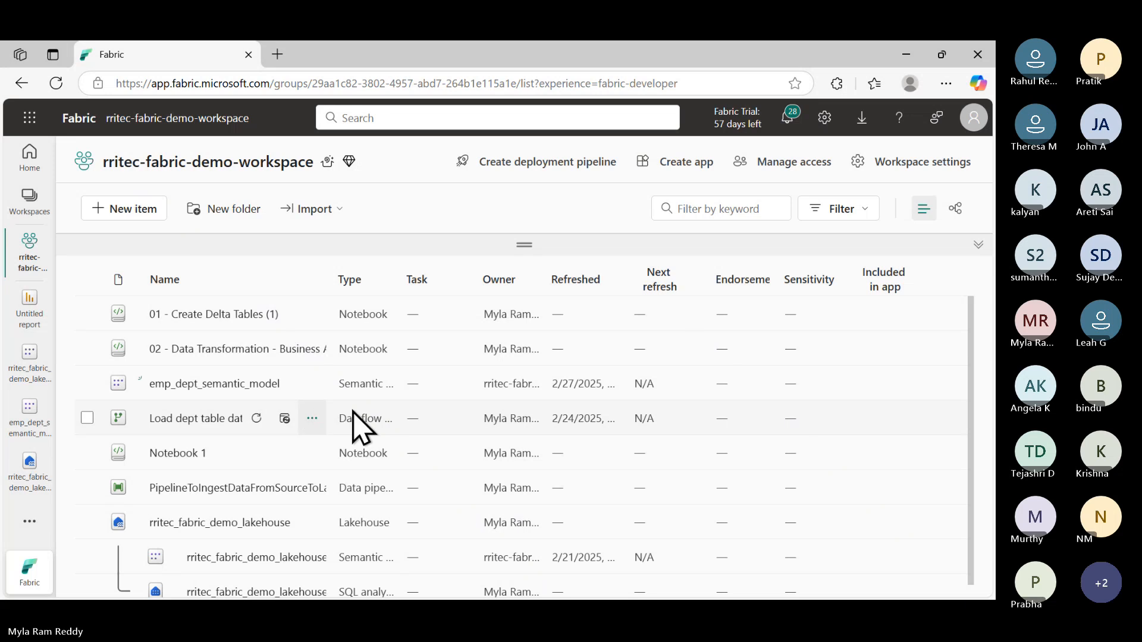
pyautogui.scroll(-1, 433, 500)
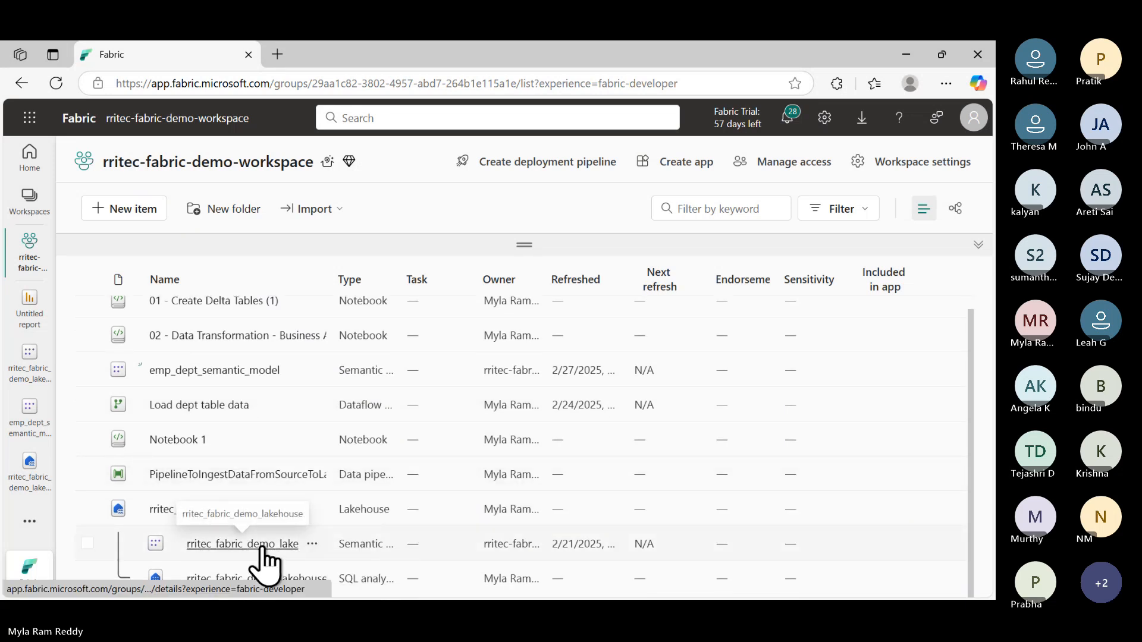
pyautogui.click(164, 510)
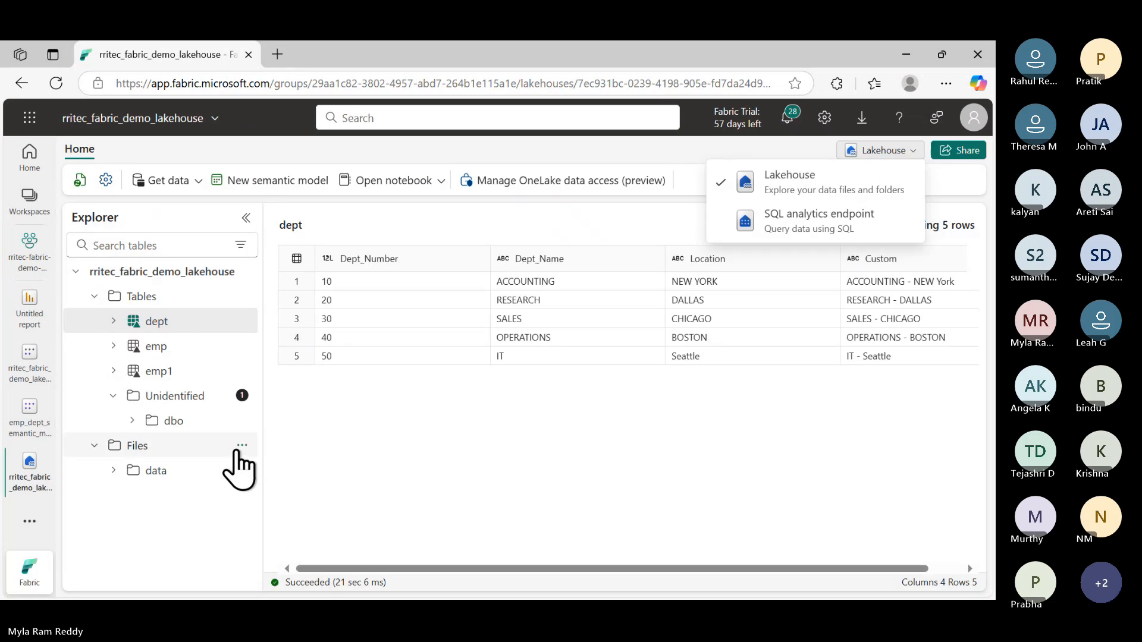
# Move all objects in the lakehouse's Unidentified folder to Files
pyautogui.click(242, 396)
pyautogui.click(308, 442)
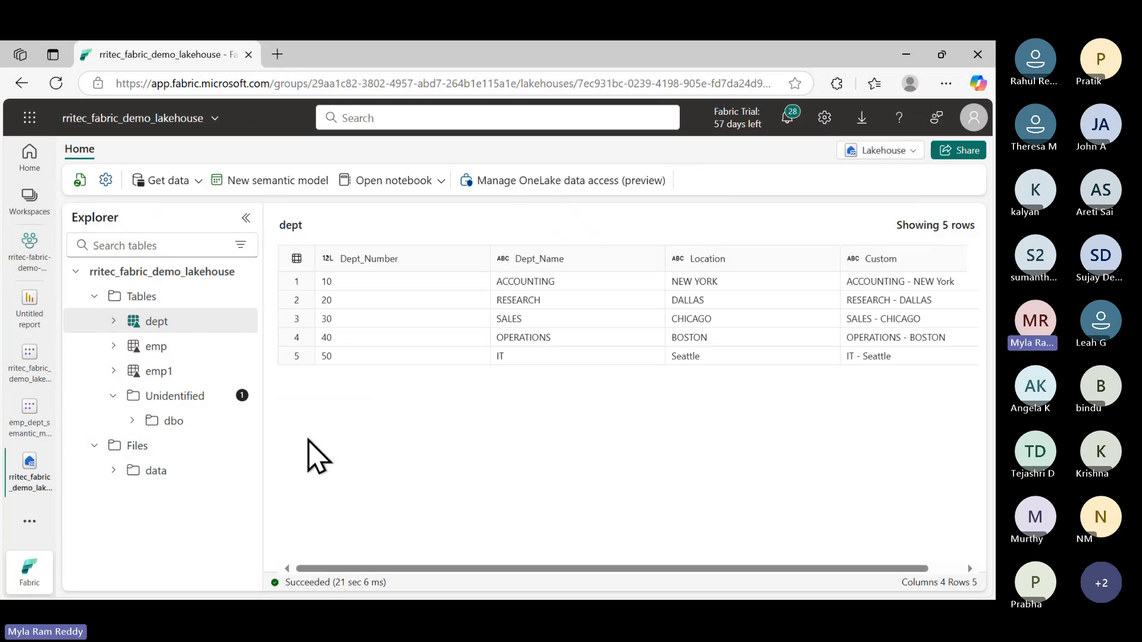
pyautogui.click(241, 396)
pyautogui.click(276, 451)
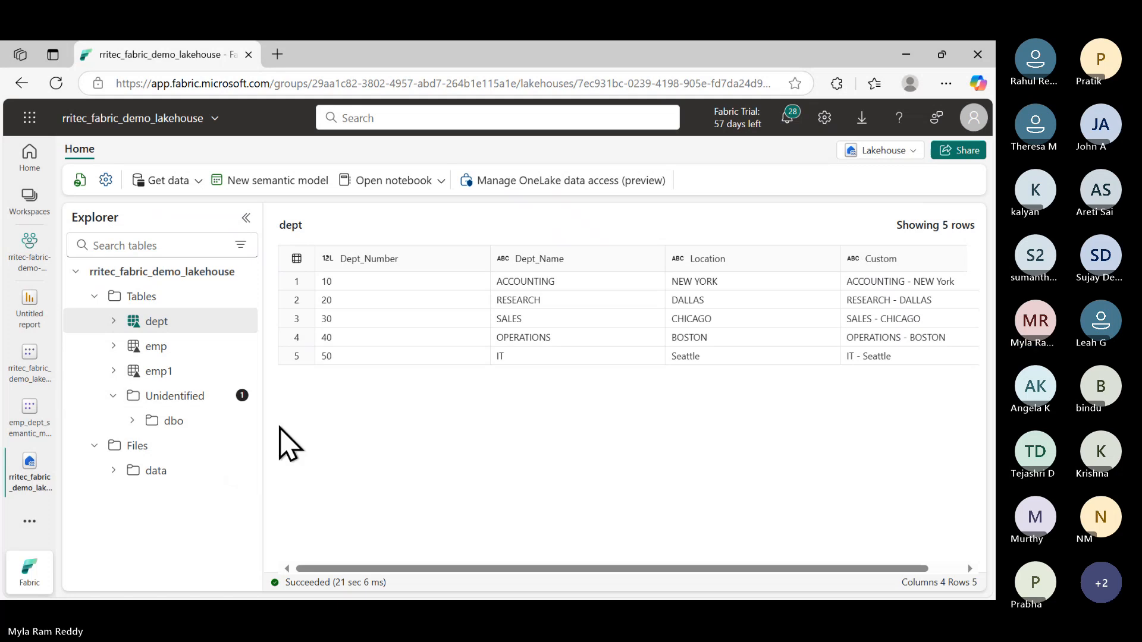
pyautogui.click(242, 396)
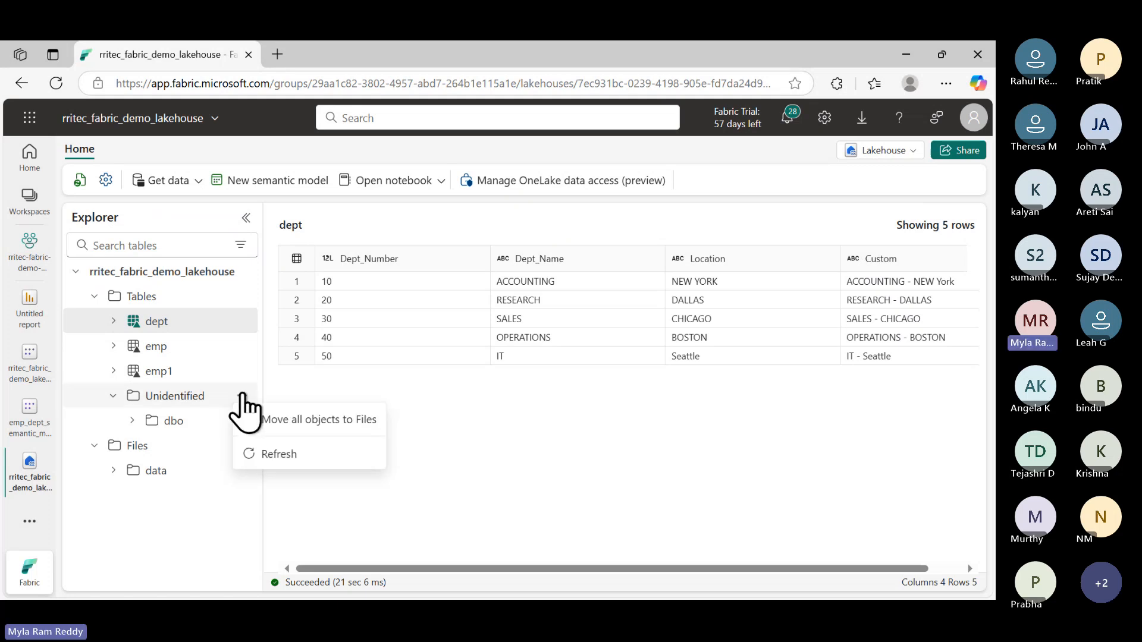
pyautogui.click(309, 421)
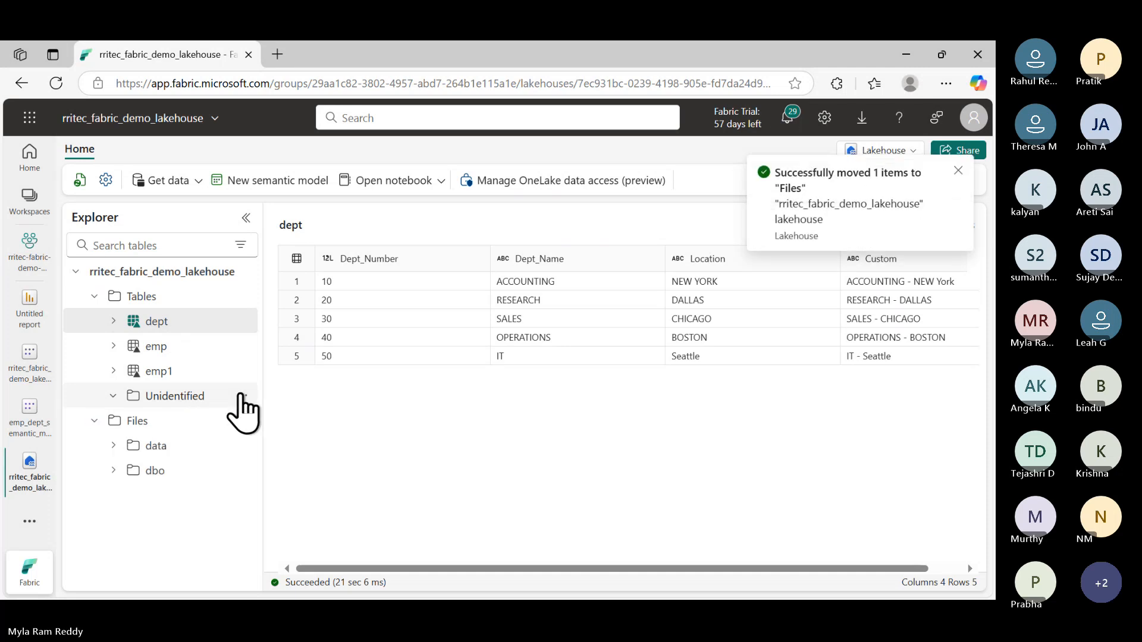
pyautogui.click(241, 395)
pyautogui.click(278, 421)
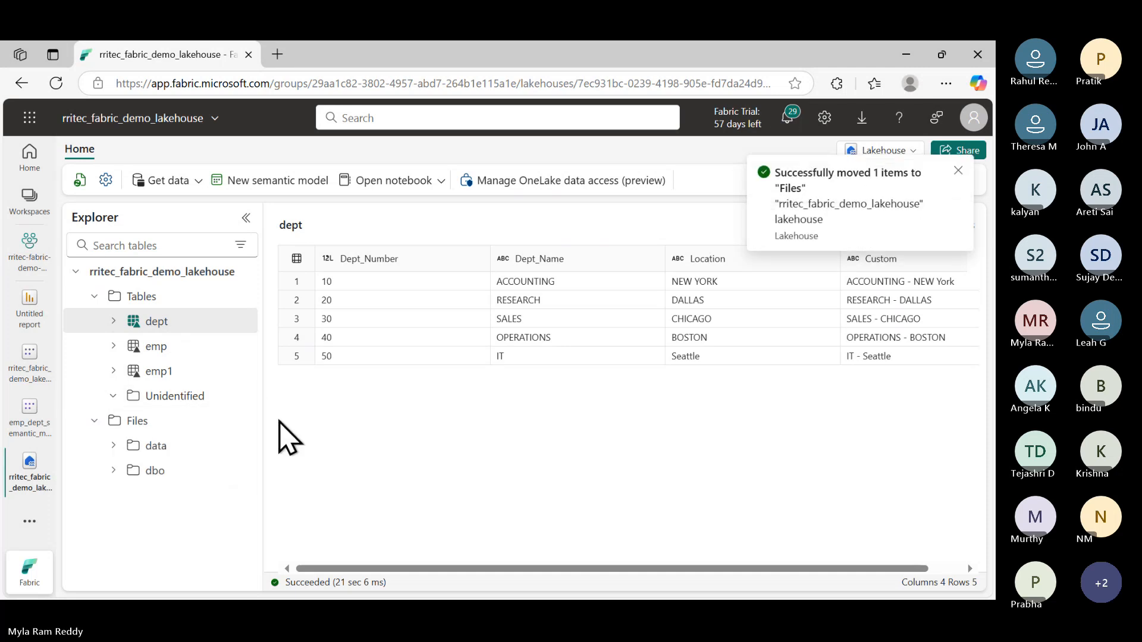
pyautogui.click(241, 395)
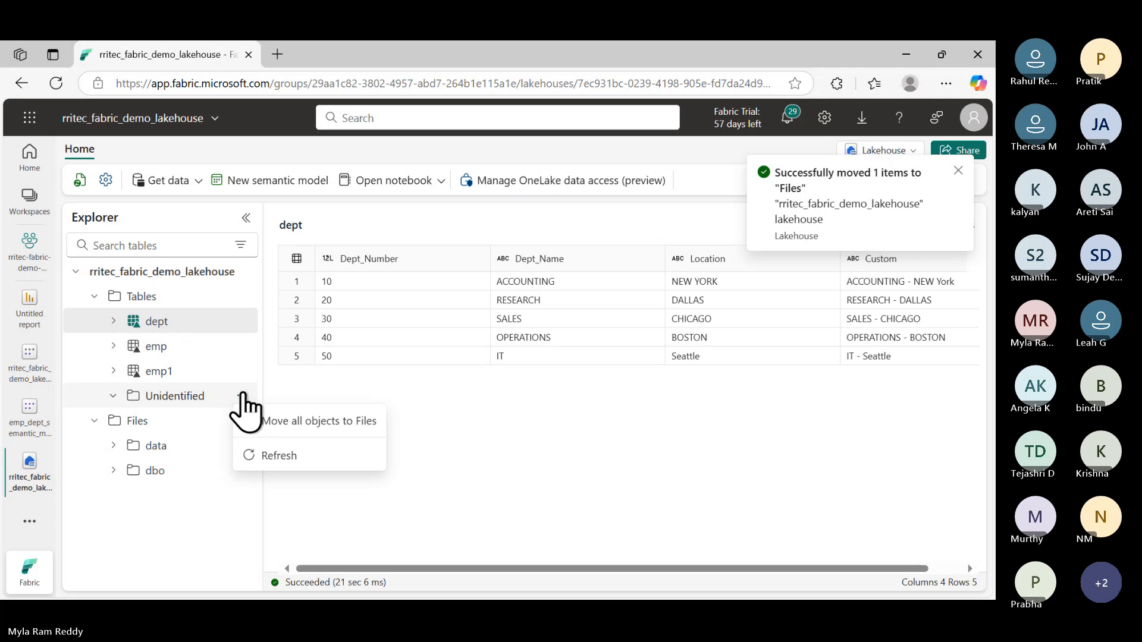
pyautogui.click(269, 420)
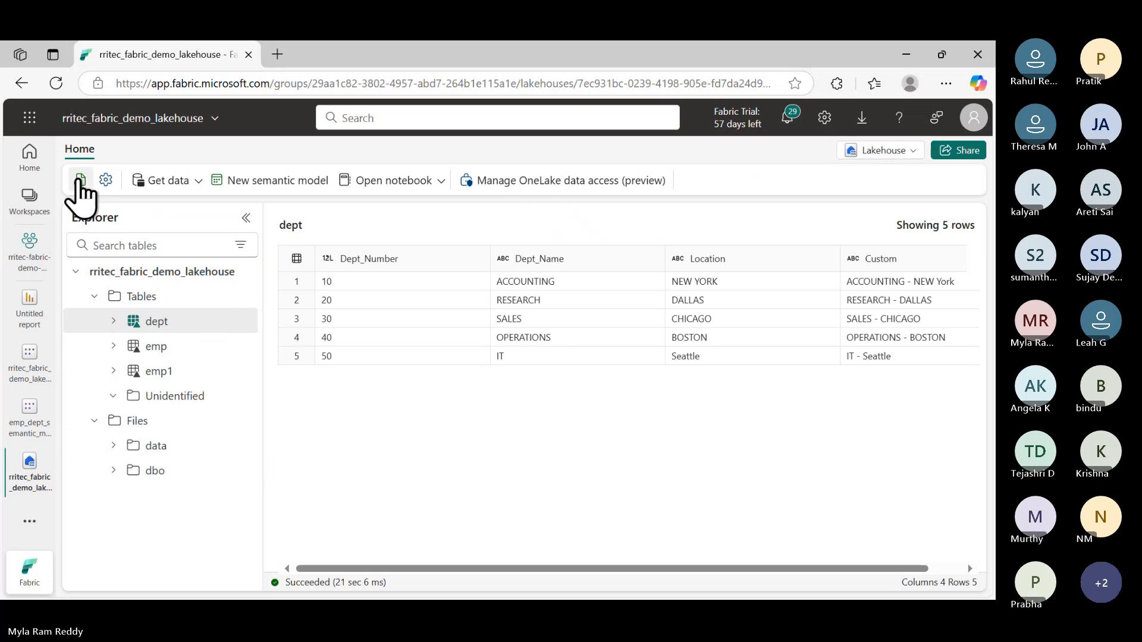
# Refresh the lakehouse explorer and its table preview
pyautogui.click(80, 180)
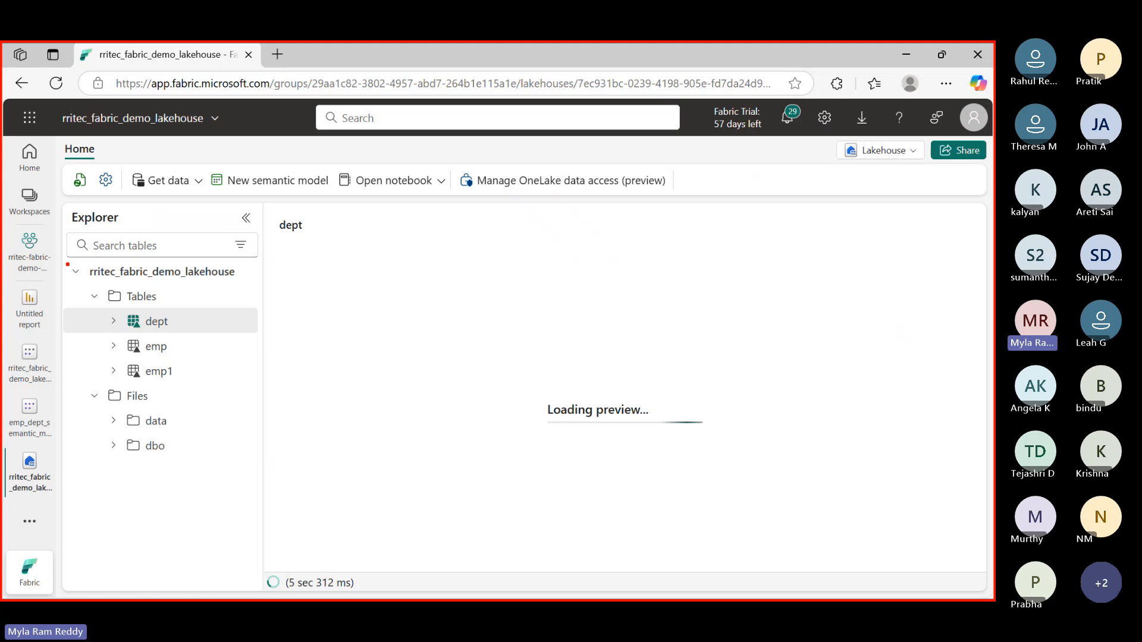
pyautogui.moveTo(68, 265)
pyautogui.mouseDown()
pyautogui.moveTo(198, 321)
pyautogui.moveTo(258, 383)
pyautogui.mouseUp()
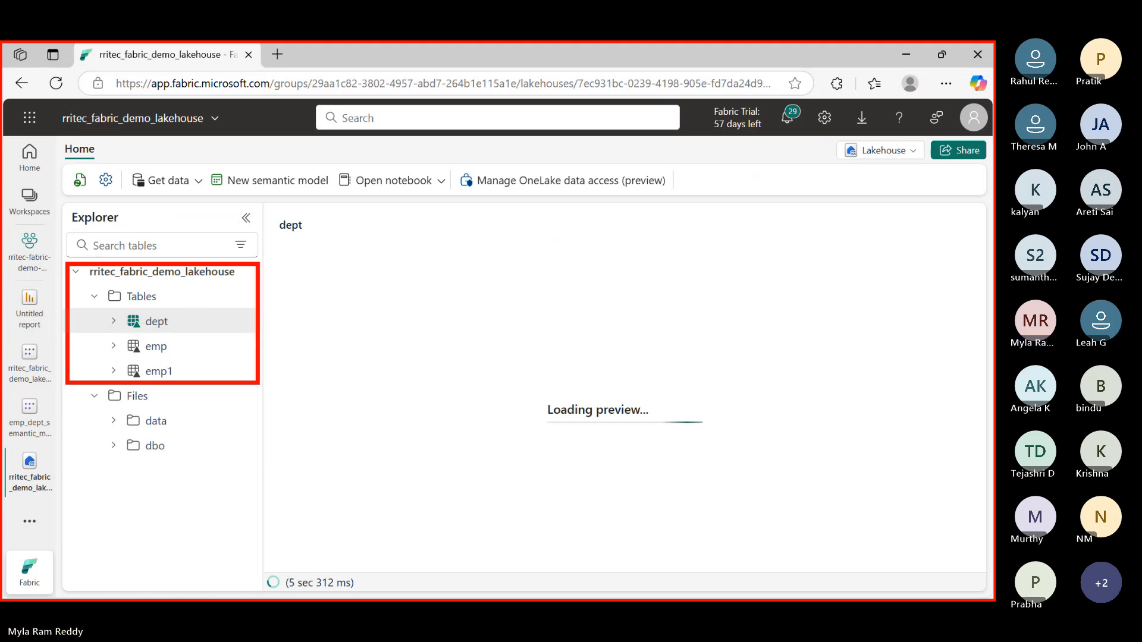
pyautogui.press('Escape')
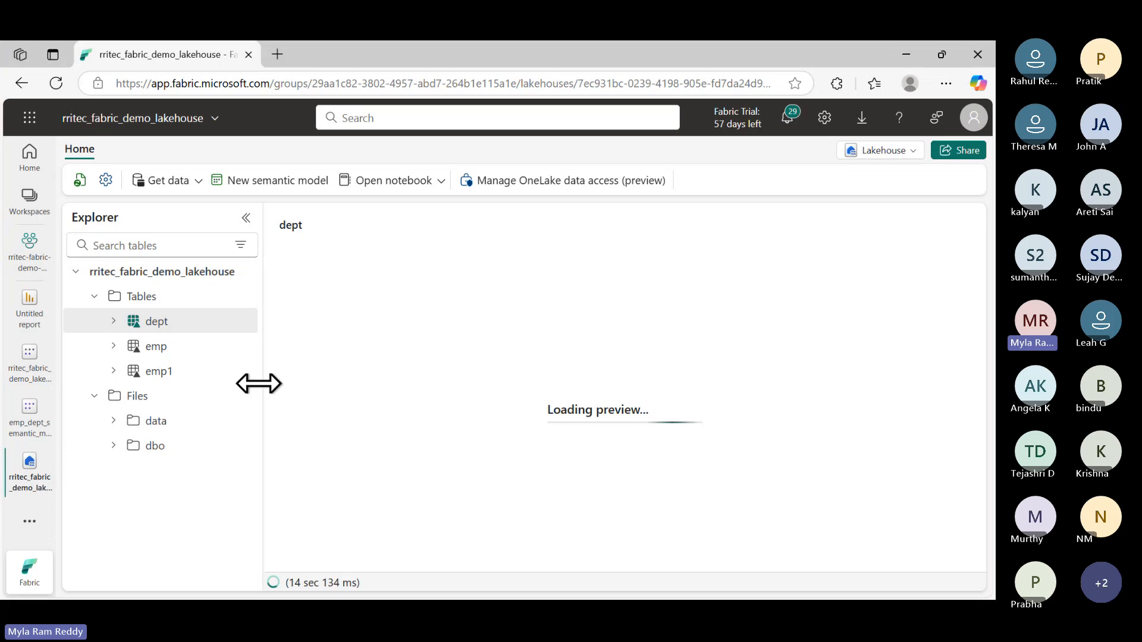
# Open the lakehouse's default semantic model from rritec-fabric-demo-workspace, try to create a blank report from it, and close the error message
pyautogui.click(29, 262)
pyautogui.scroll(-1, 349, 483)
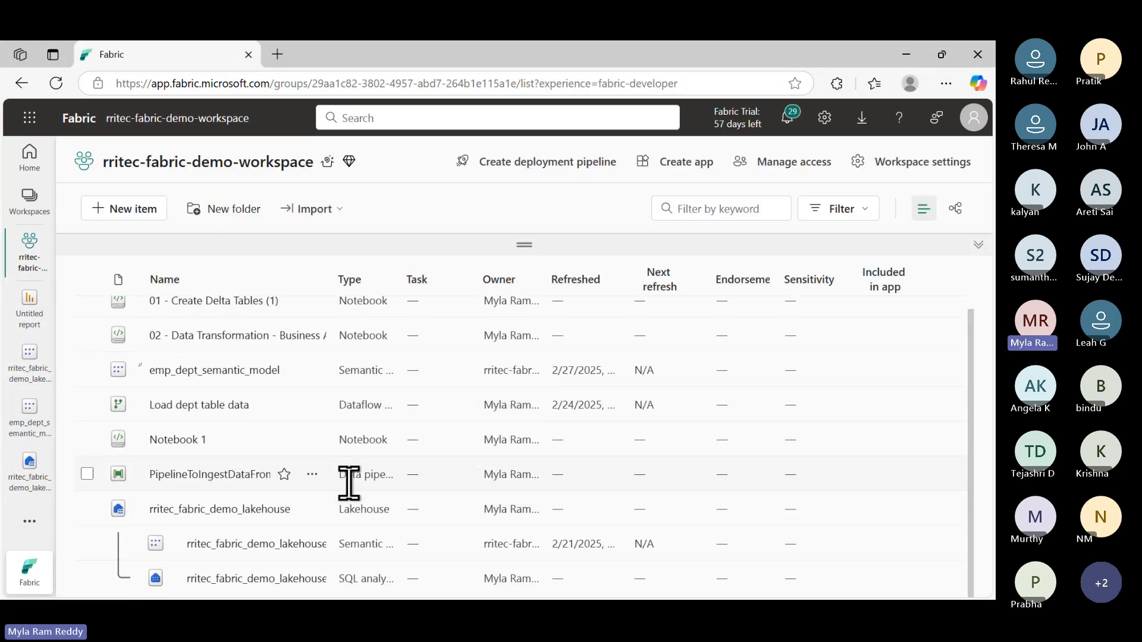
pyautogui.click(241, 545)
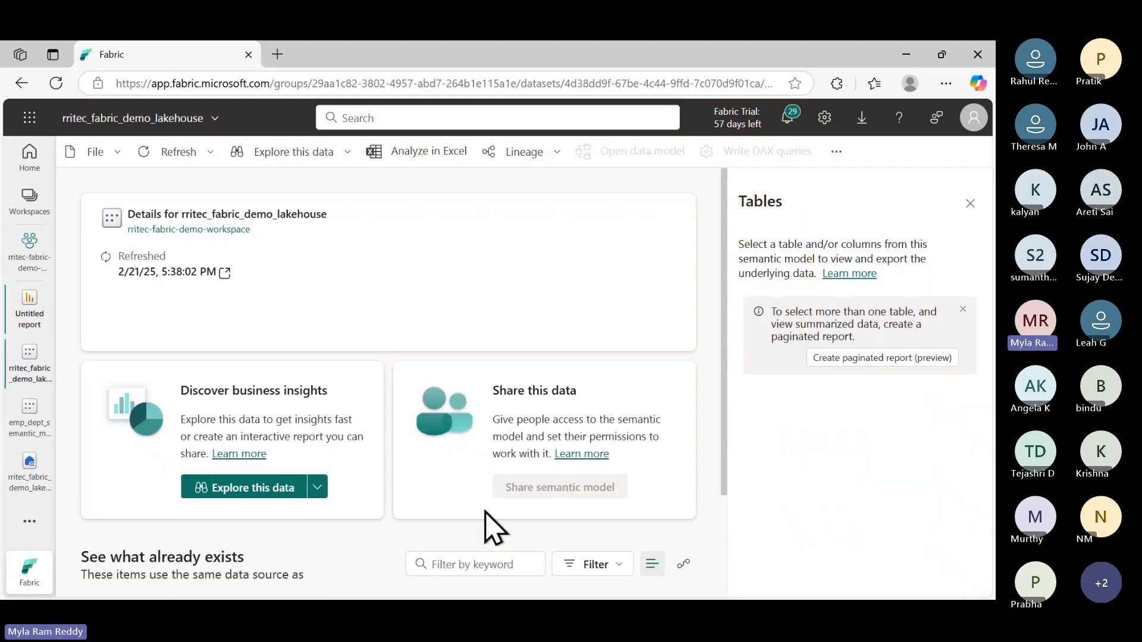
pyautogui.click(324, 153)
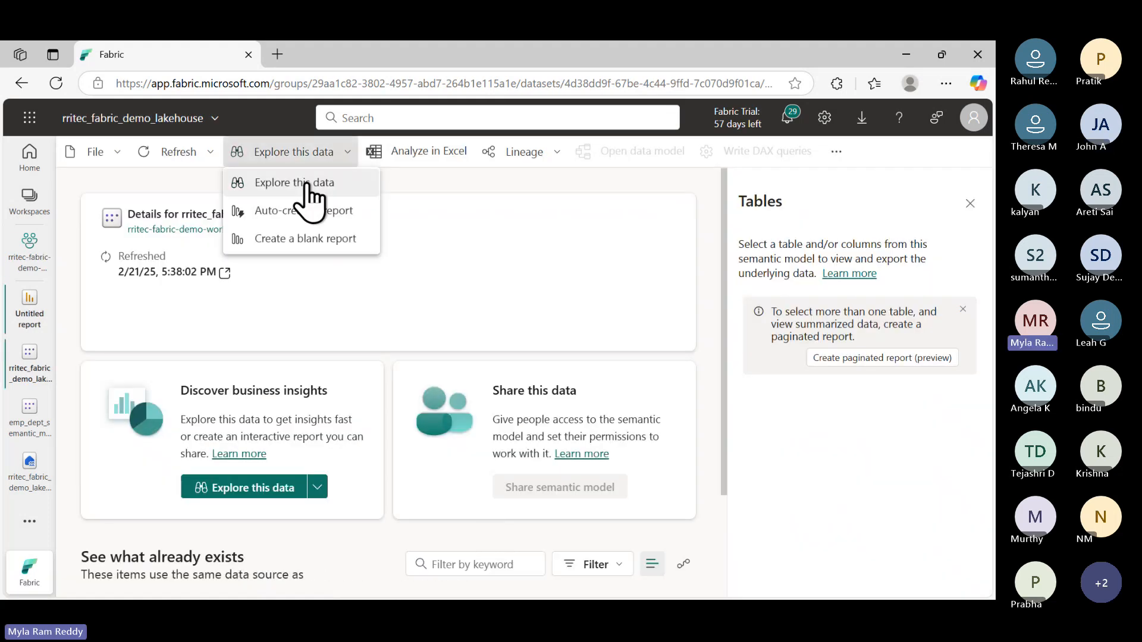
pyautogui.click(308, 239)
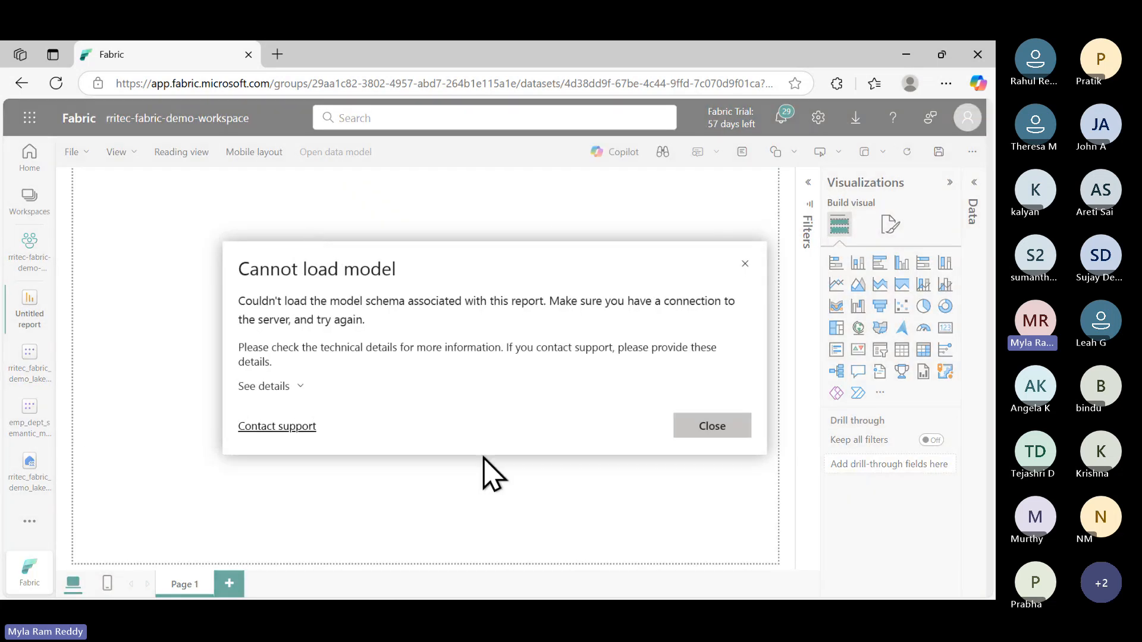
pyautogui.click(712, 426)
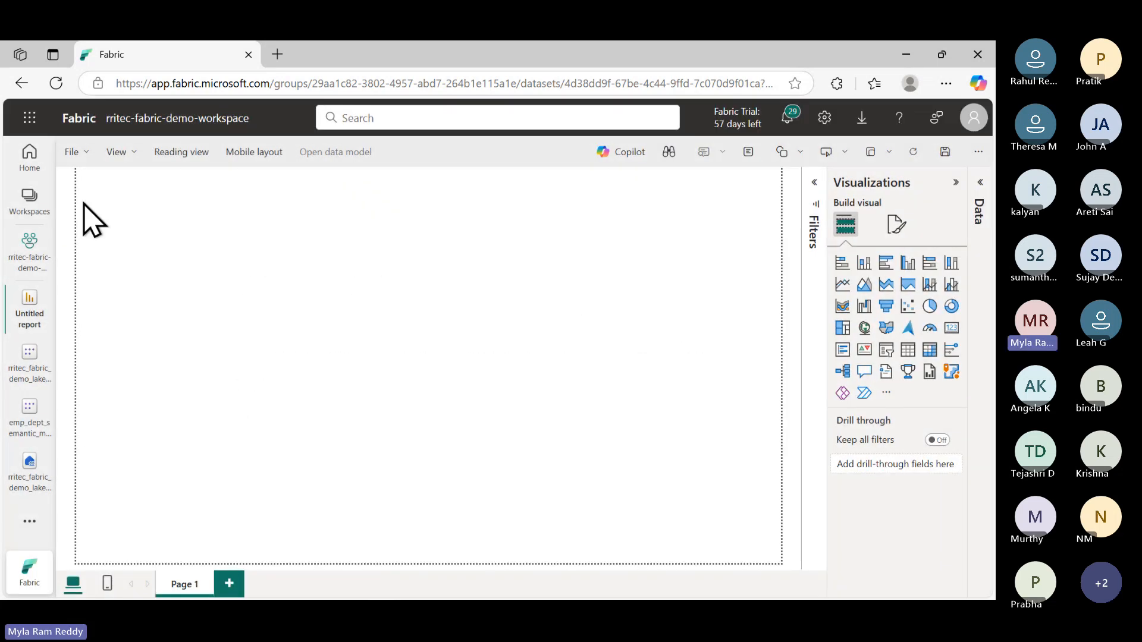
# Return to the workspace, try Create report directly on the rritec_fabric_demo_lakehouse semantic model, and dismiss the error
pyautogui.click(34, 260)
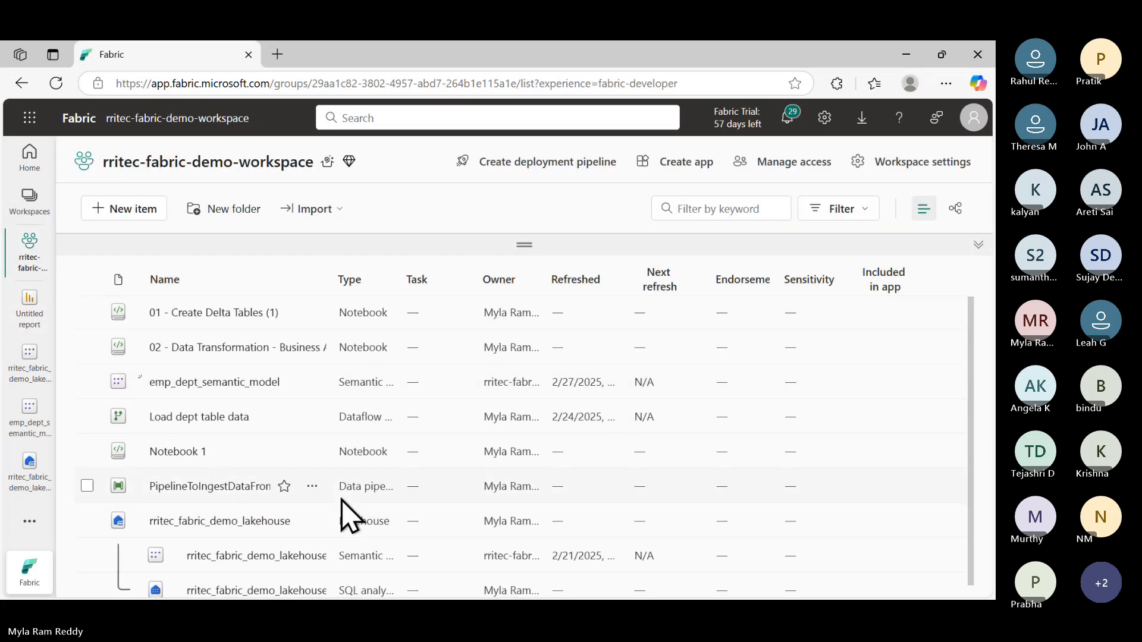
pyautogui.scroll(-1, 342, 503)
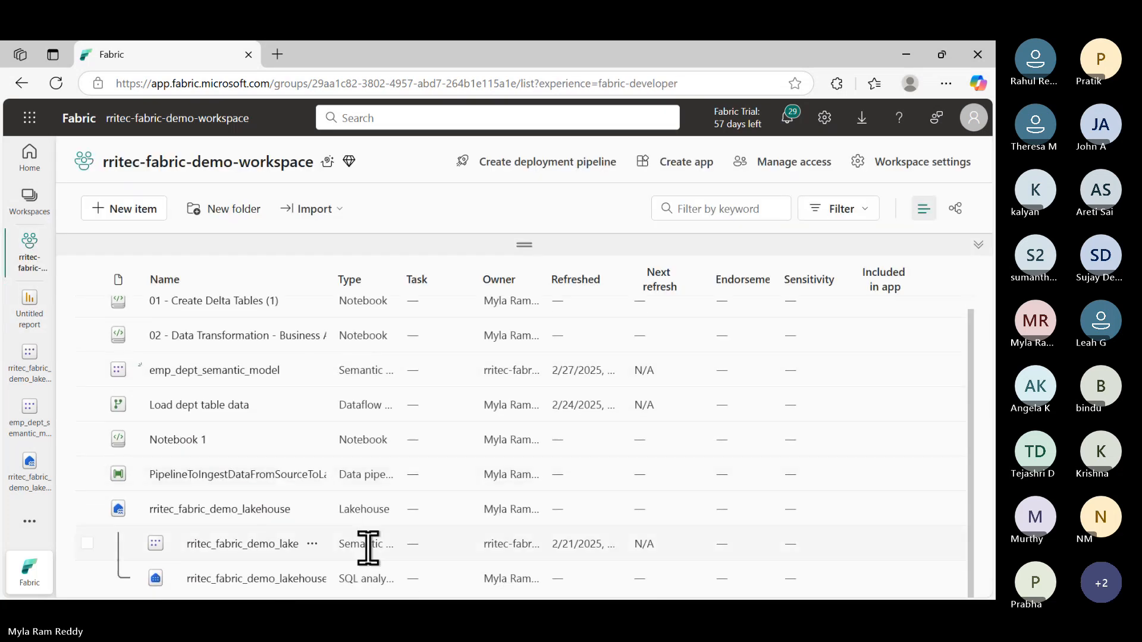
pyautogui.click(312, 544)
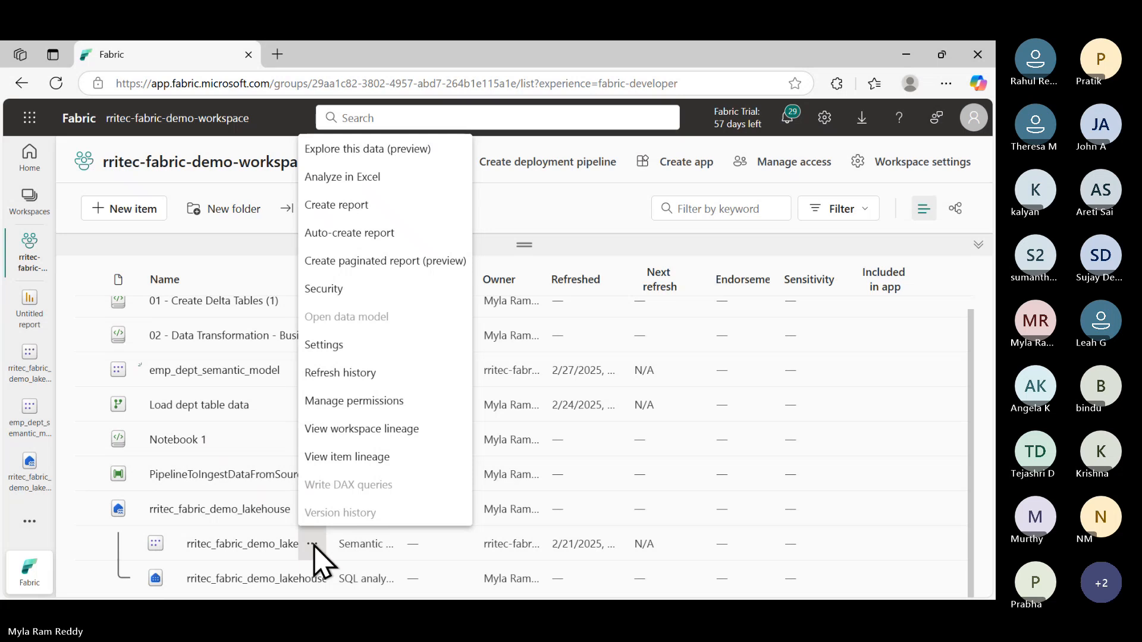
pyautogui.click(365, 206)
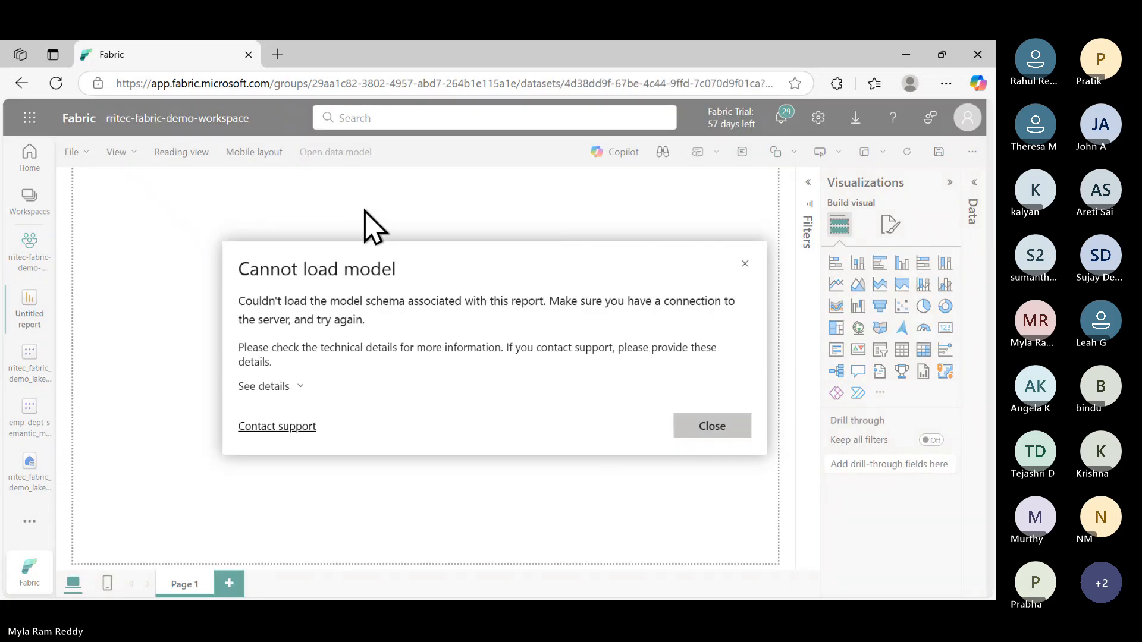
pyautogui.click(714, 427)
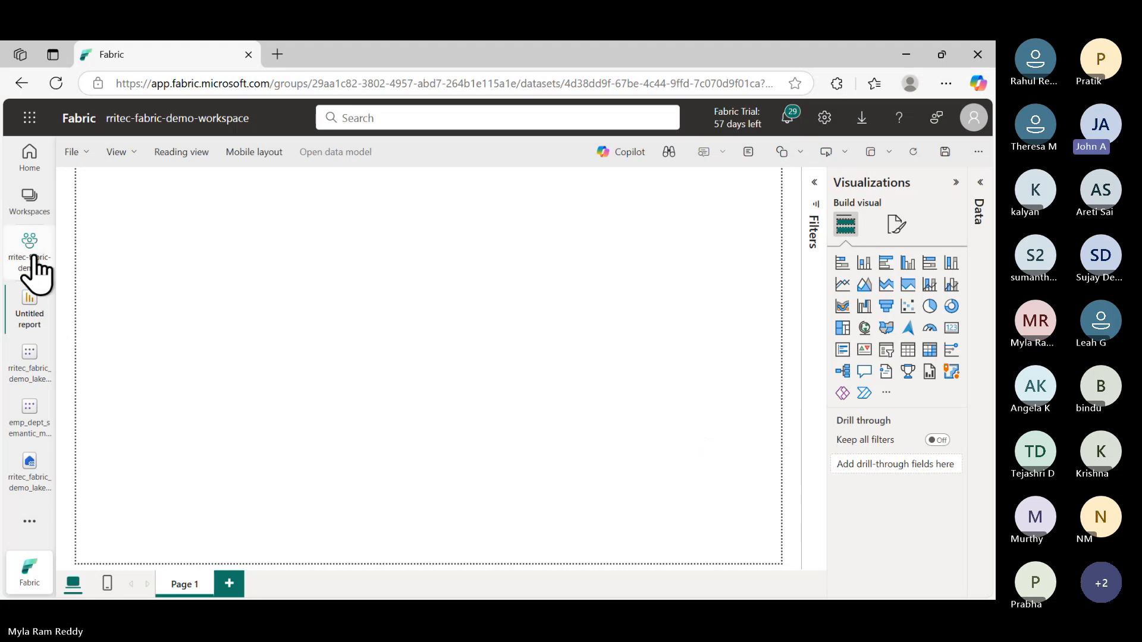
# Return to the workspace, create a report from emp_dept_semantic_model, and dismiss the compute session notification
pyautogui.click(31, 257)
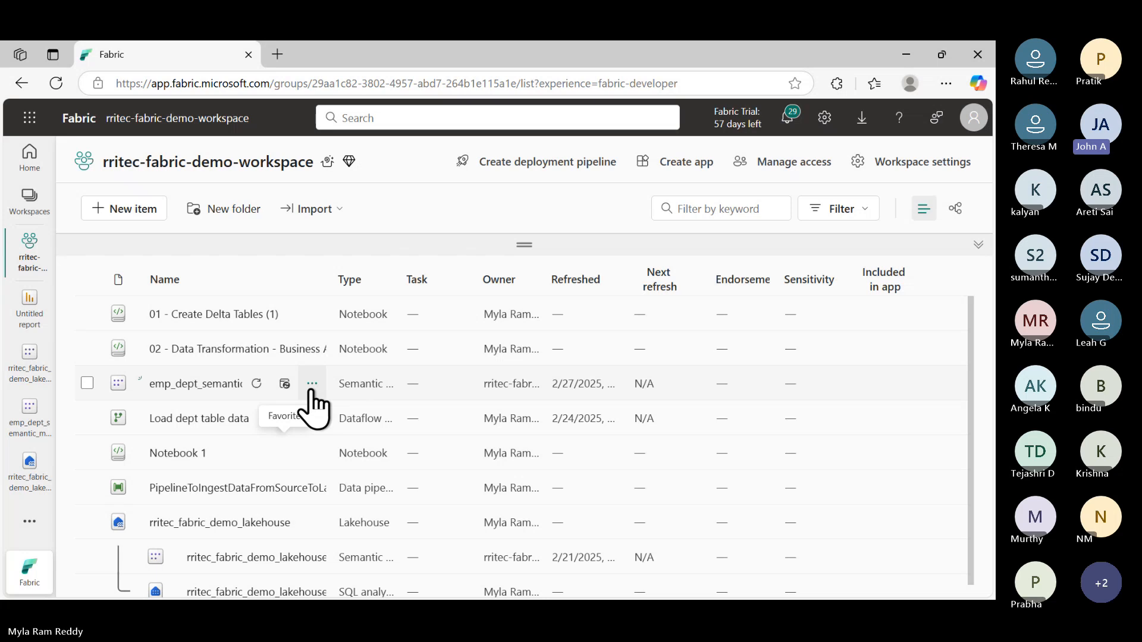
pyautogui.click(312, 384)
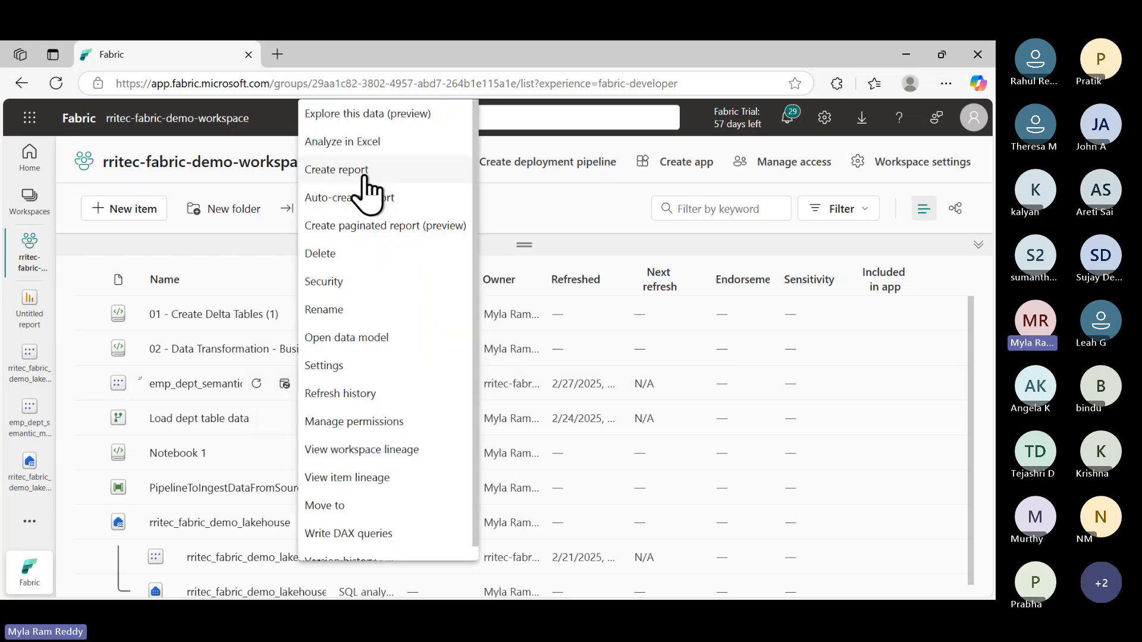
pyautogui.click(365, 174)
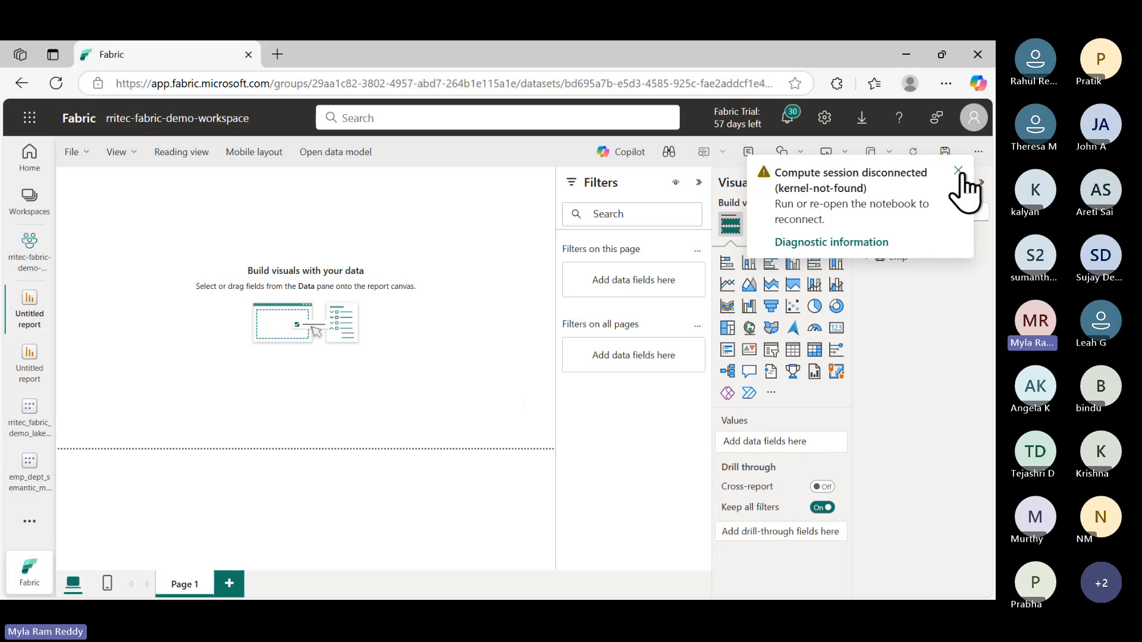
pyautogui.click(958, 171)
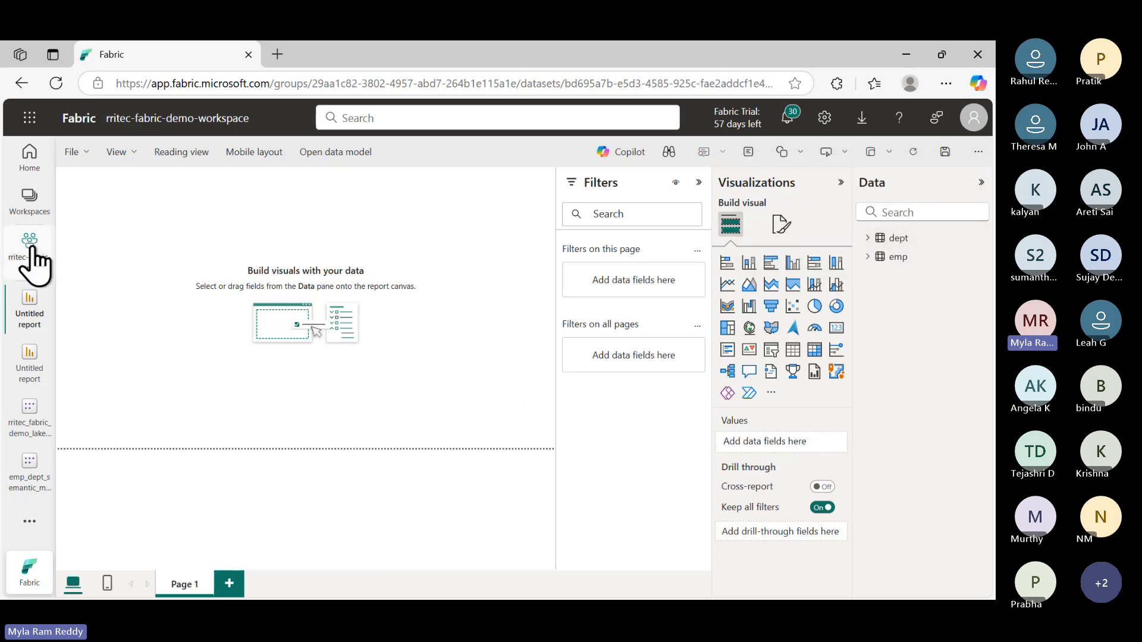
# Go back to rritec-fabric-demo-workspace and start another new report from emp_dept_semantic_model
pyautogui.click(31, 206)
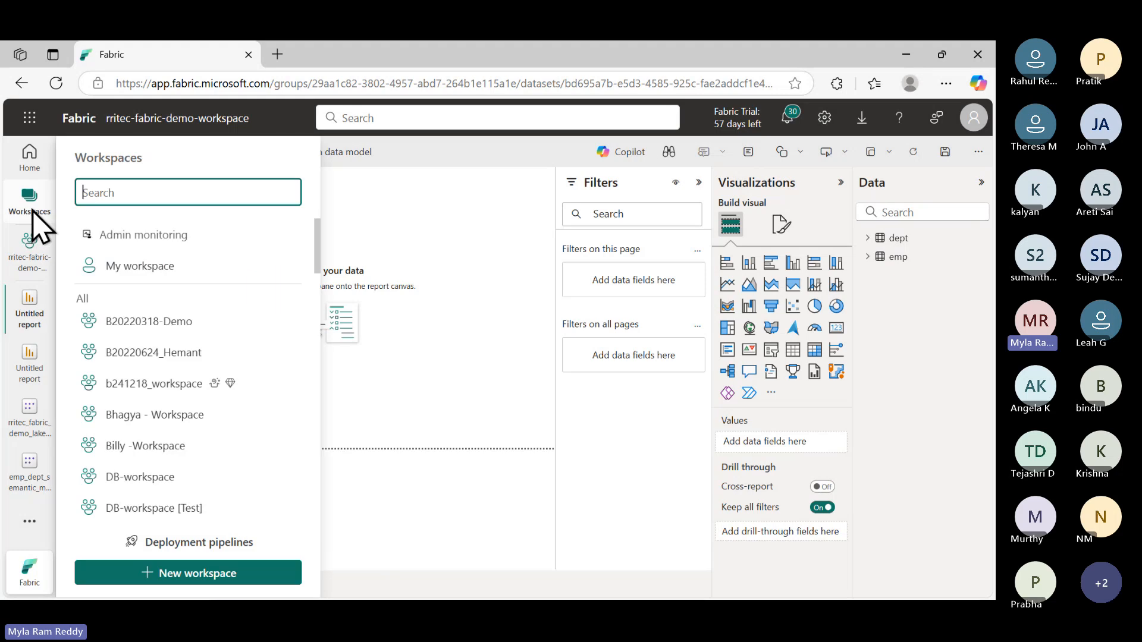
pyautogui.click(34, 266)
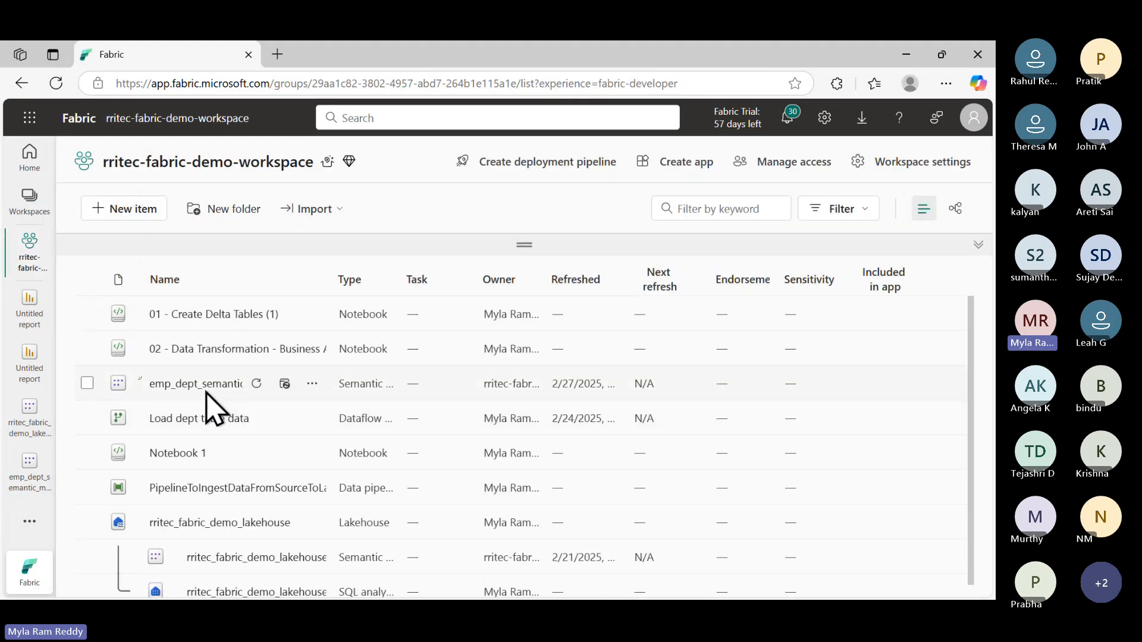
pyautogui.click(313, 383)
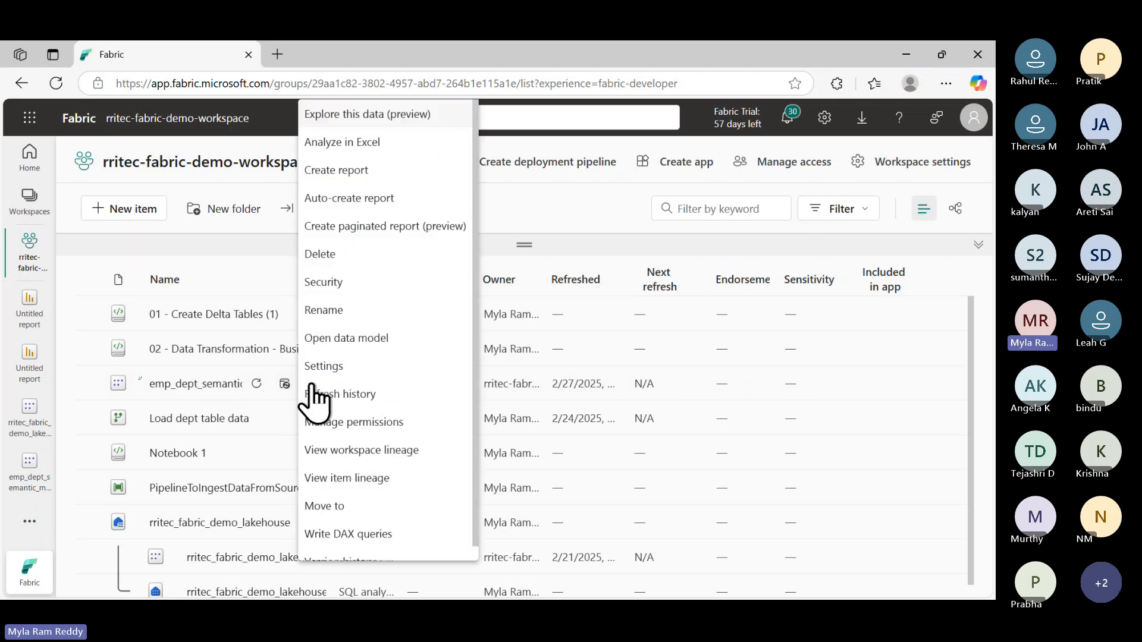
pyautogui.click(352, 188)
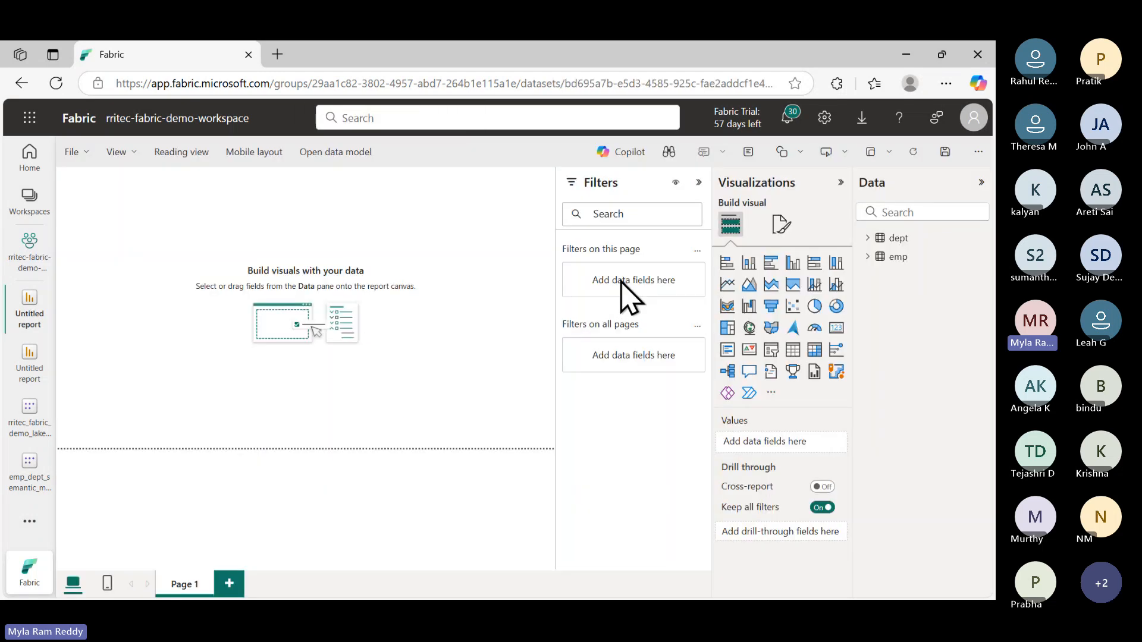
# Build a pie chart of Sum of SAL by Dept_Name mid-canvas, and return to the workspace without saving the report
pyautogui.click(868, 257)
pyautogui.click(868, 238)
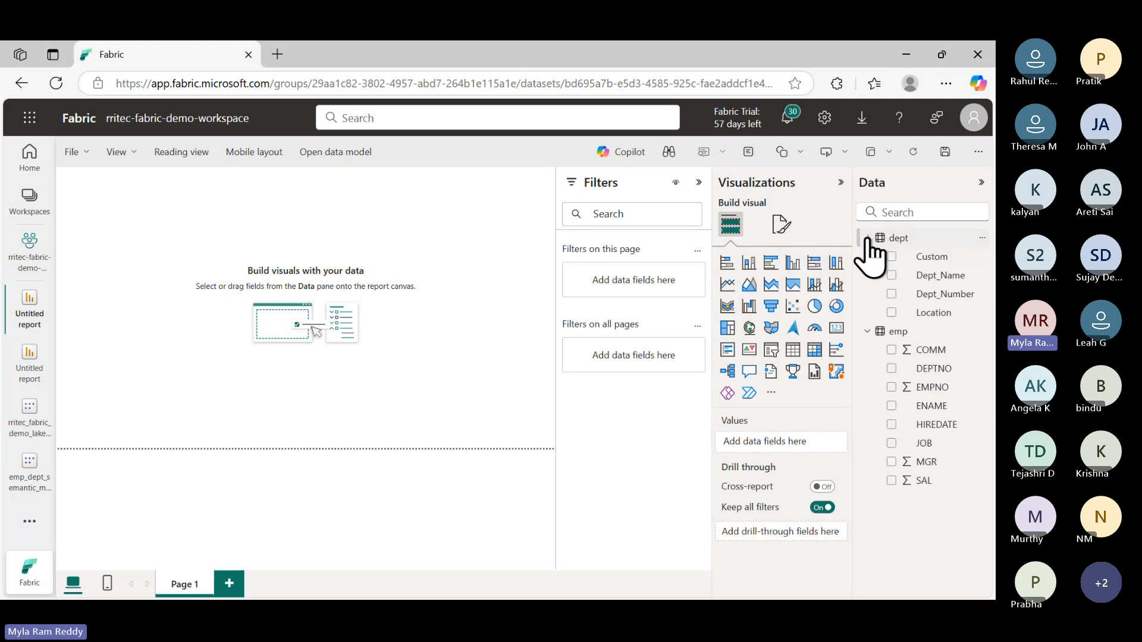
pyautogui.click(892, 276)
pyautogui.click(892, 481)
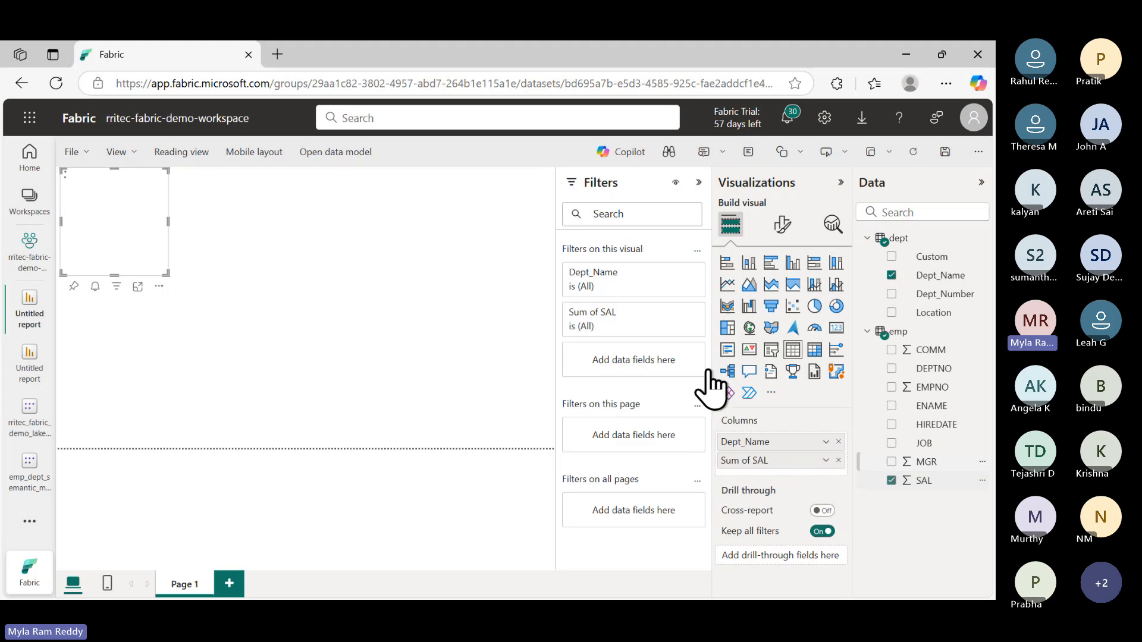
pyautogui.moveTo(127, 255); pyautogui.dragTo(253, 336)
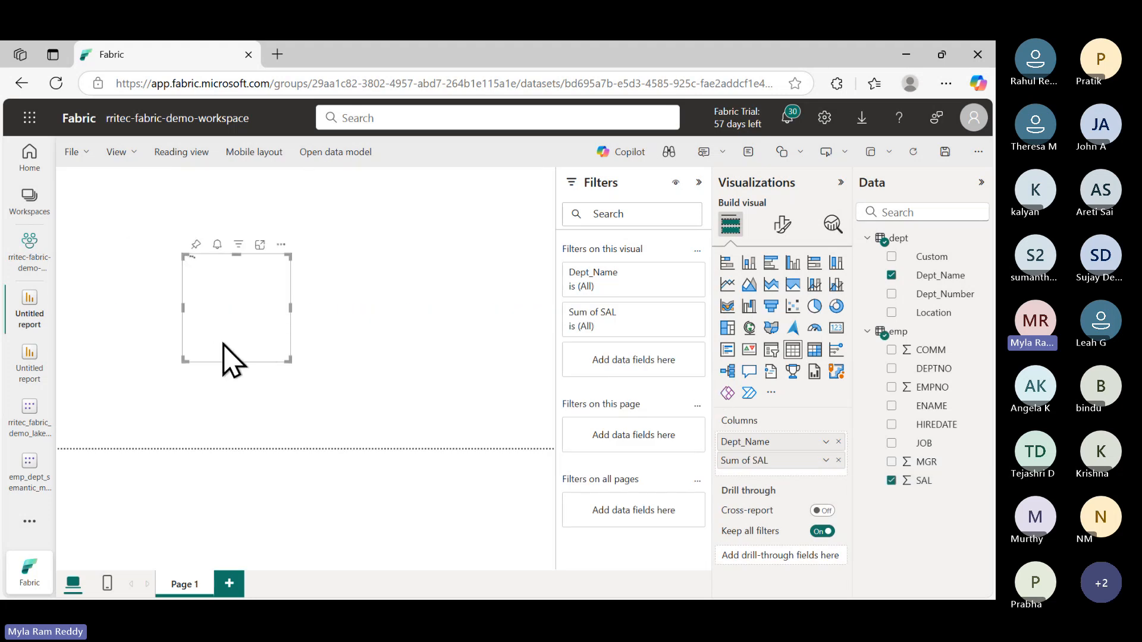
pyautogui.click(815, 307)
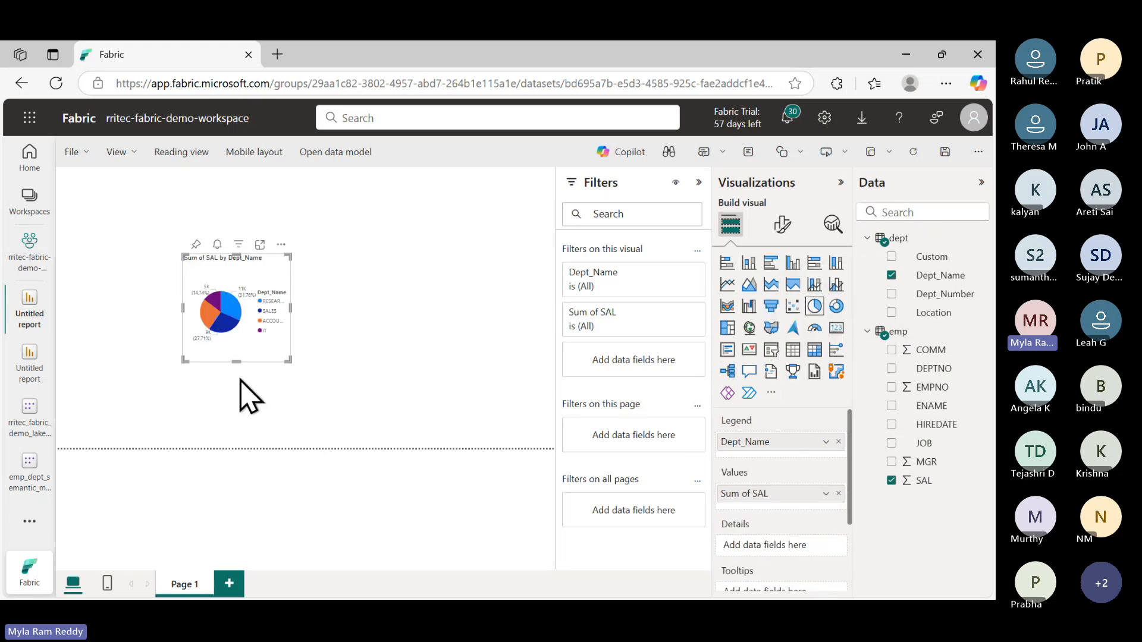
pyautogui.click(34, 265)
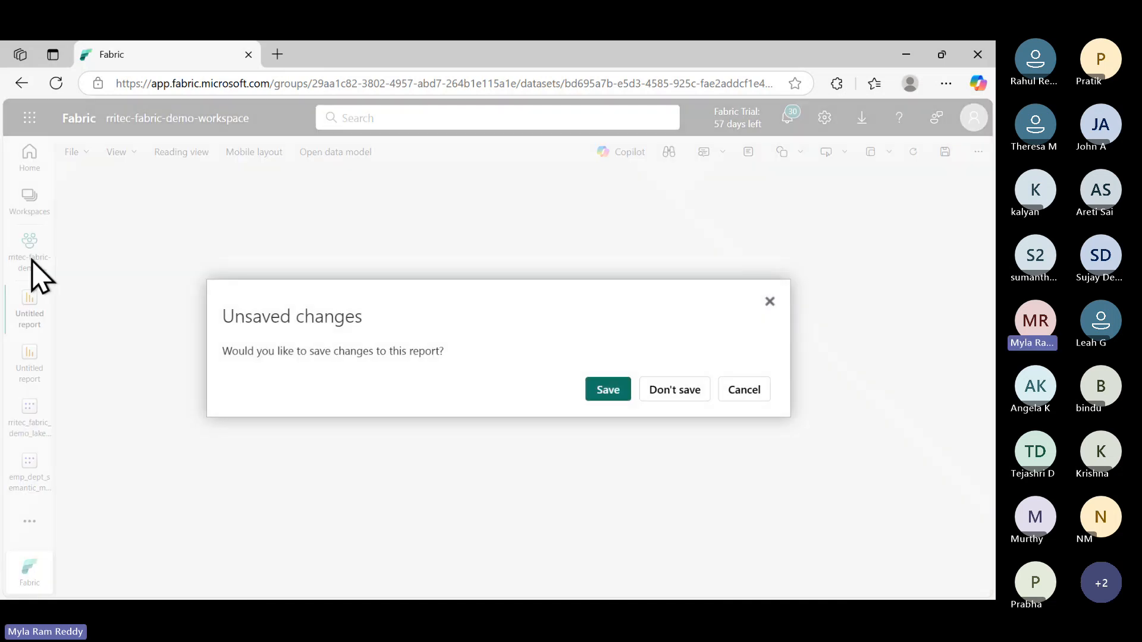
pyautogui.click(678, 398)
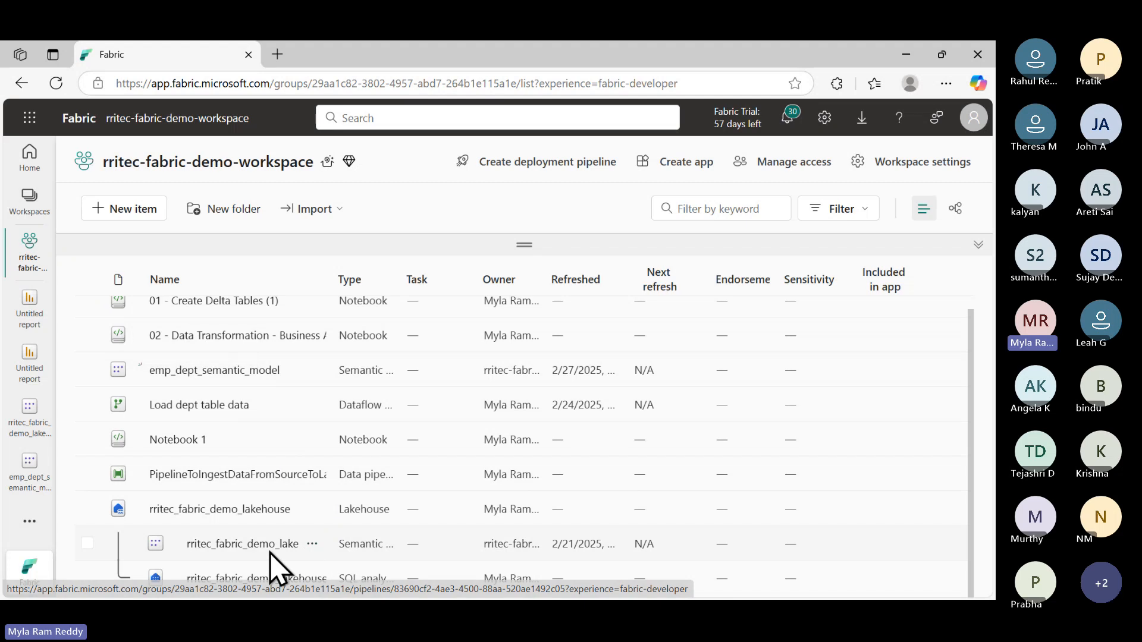
# Try once more to create a report from the lakehouse's default semantic model, close the error, and return to the workspace's item list
pyautogui.click(311, 544)
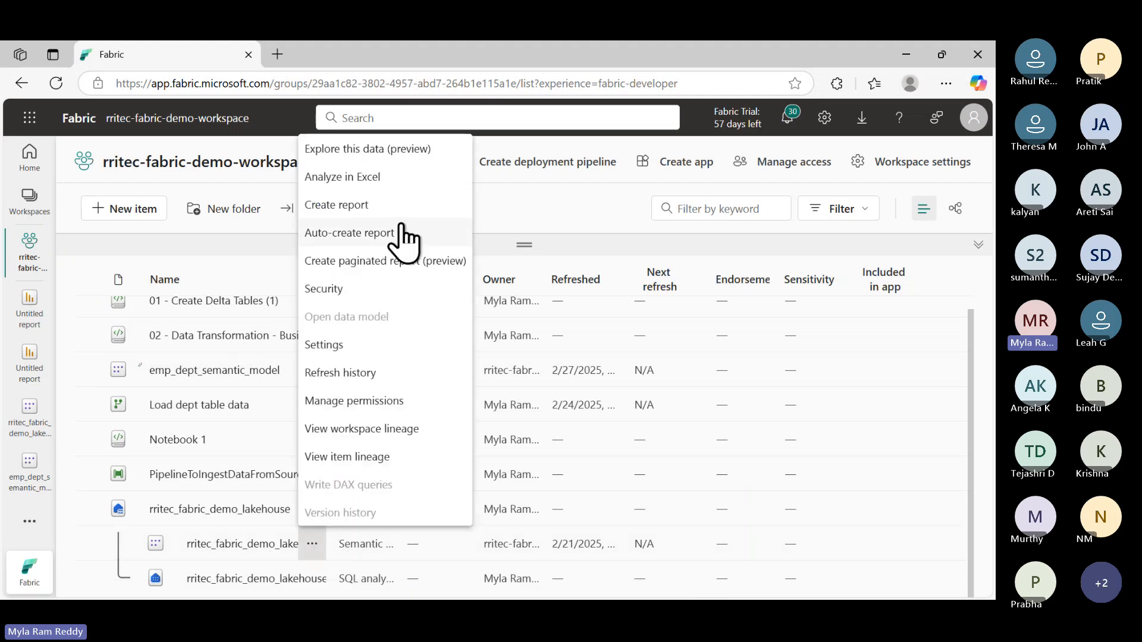
pyautogui.click(363, 211)
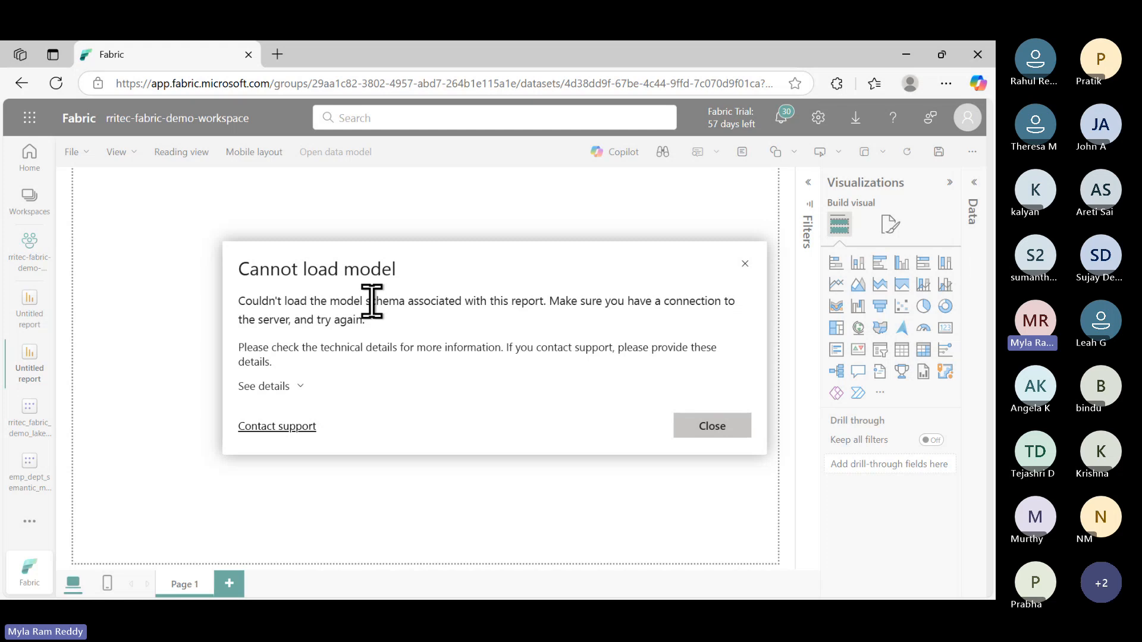
pyautogui.moveTo(371, 301); pyautogui.dragTo(455, 302)
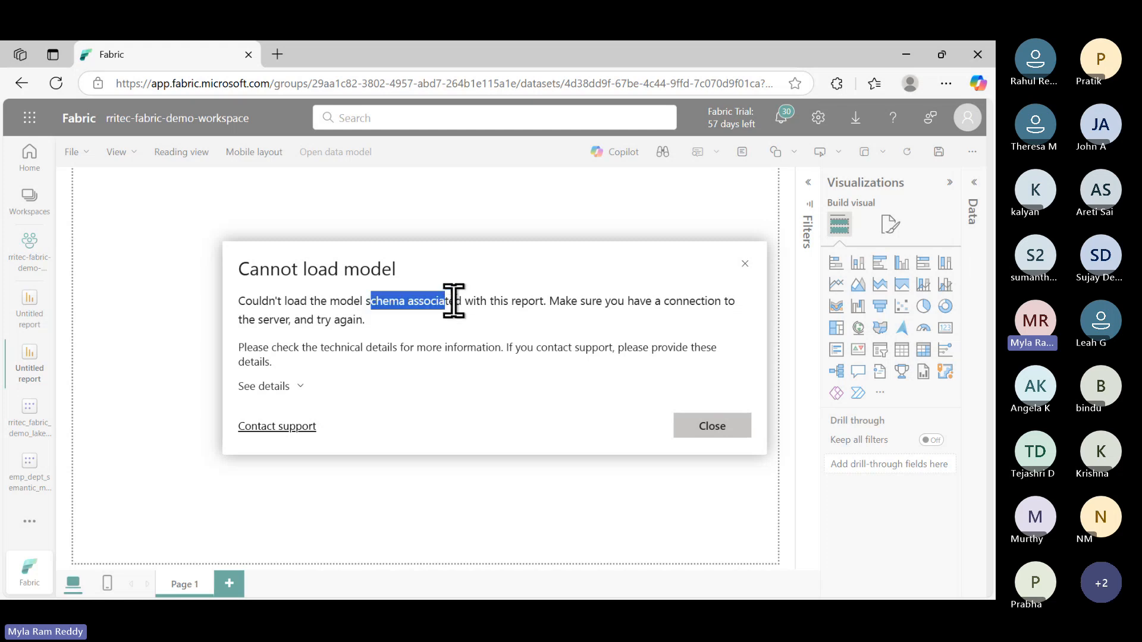
pyautogui.click(711, 436)
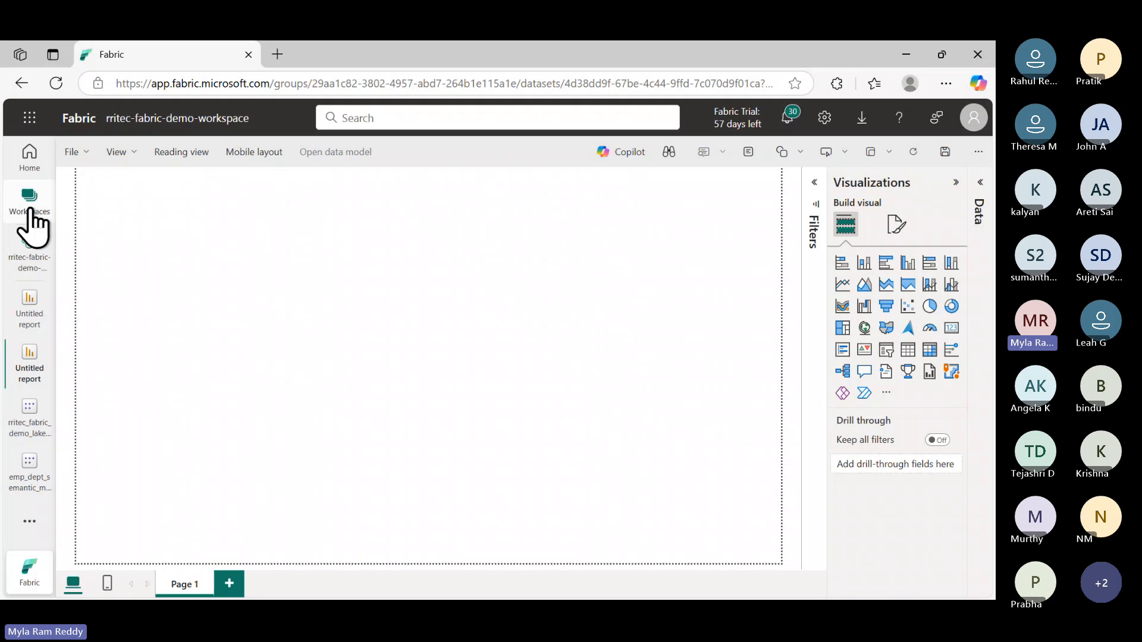
pyautogui.click(30, 210)
pyautogui.click(31, 261)
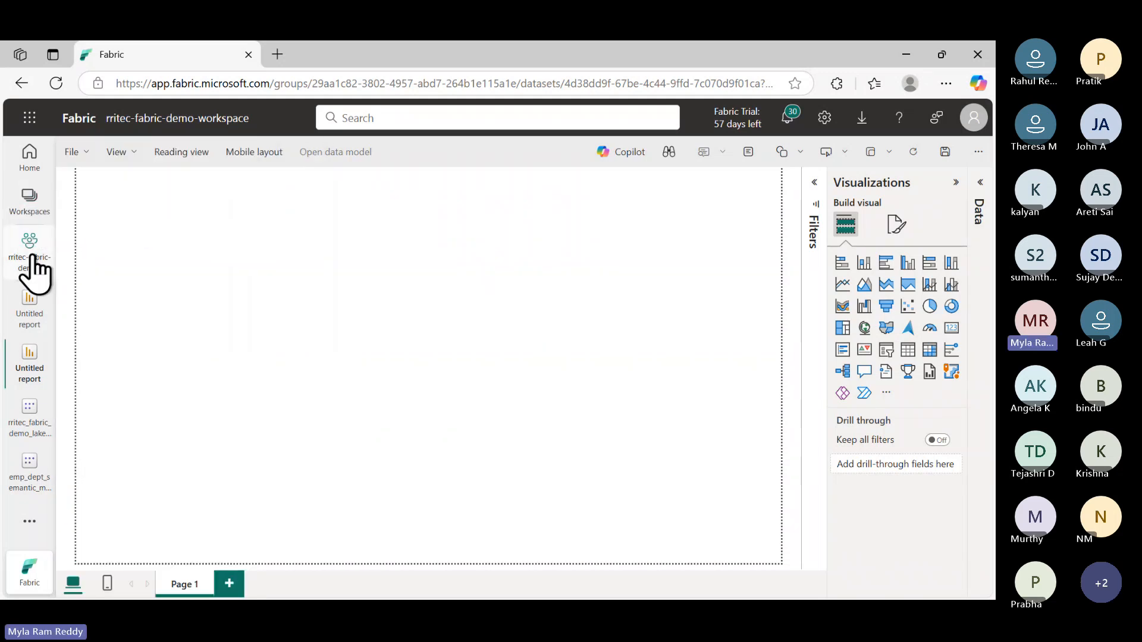
pyautogui.scroll(-1, 281, 476)
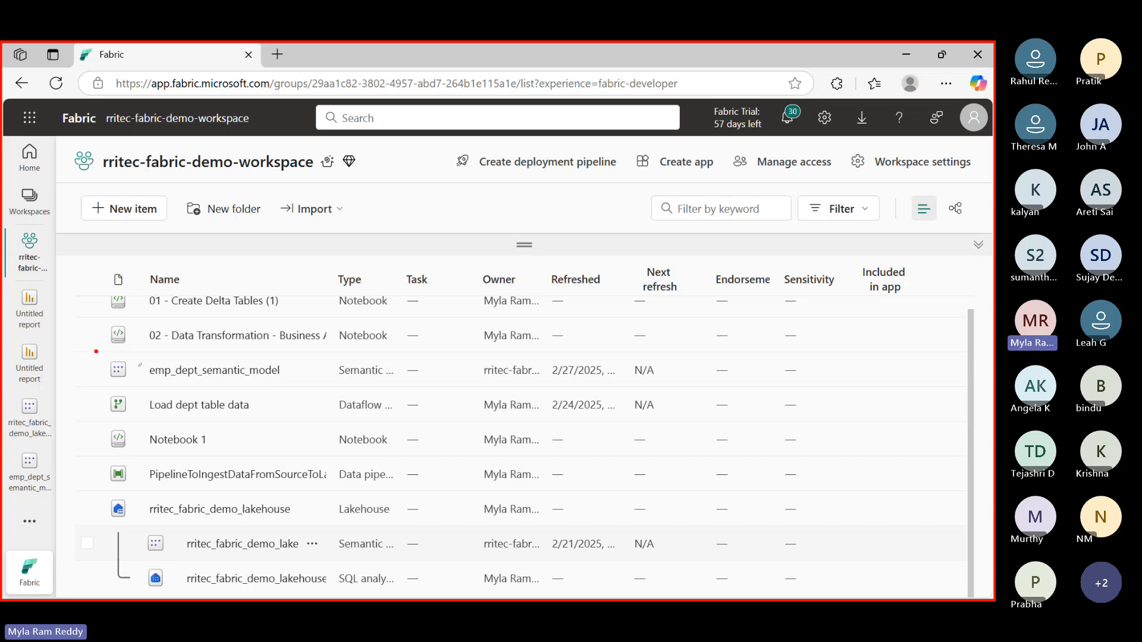
pyautogui.moveTo(95, 351); pyautogui.dragTo(294, 389)
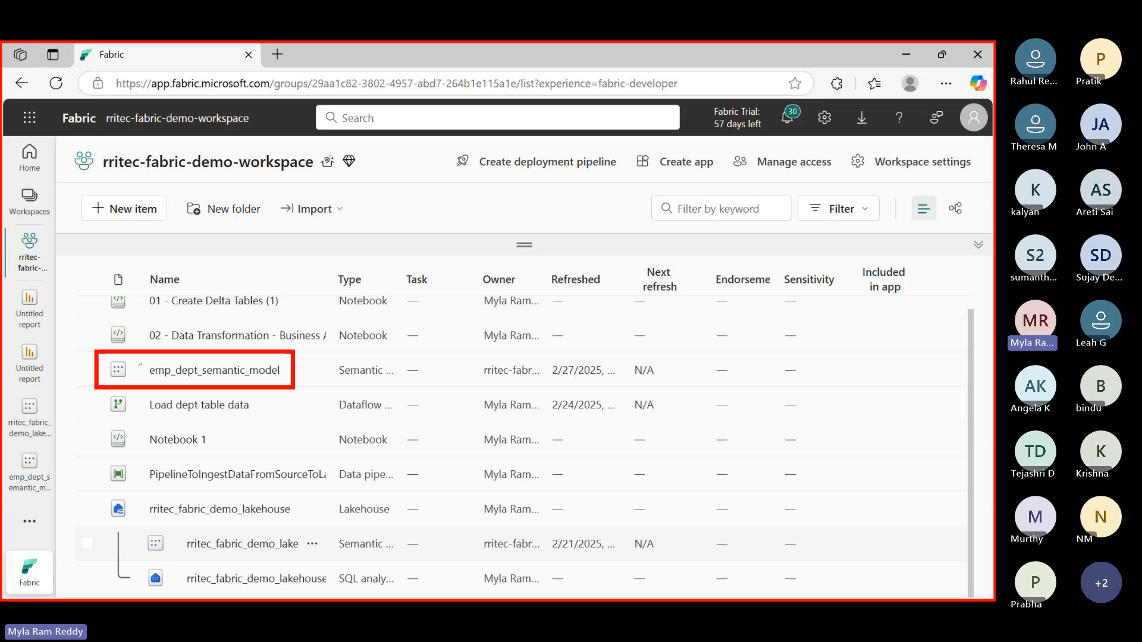
pyautogui.moveTo(302, 359); pyautogui.dragTo(332, 337)
pyautogui.moveTo(141, 528)
pyautogui.mouseDown()
pyautogui.moveTo(156, 558)
pyautogui.moveTo(213, 560)
pyautogui.moveTo(412, 538)
pyautogui.moveTo(281, 517)
pyautogui.moveTo(166, 525)
pyautogui.mouseUp()
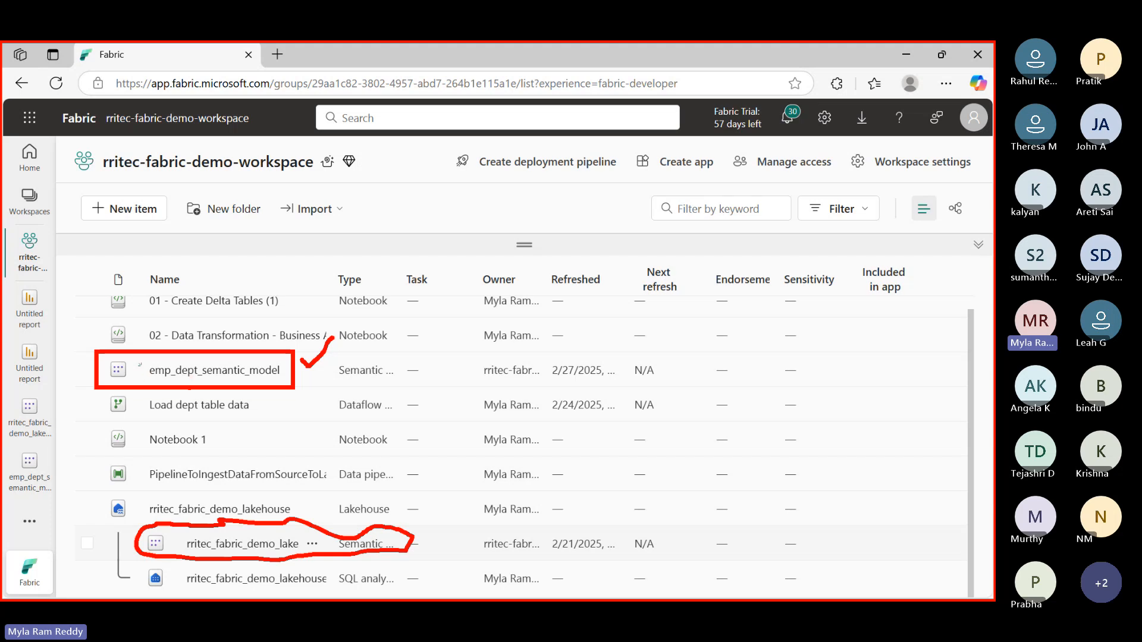
pyautogui.press('Escape')
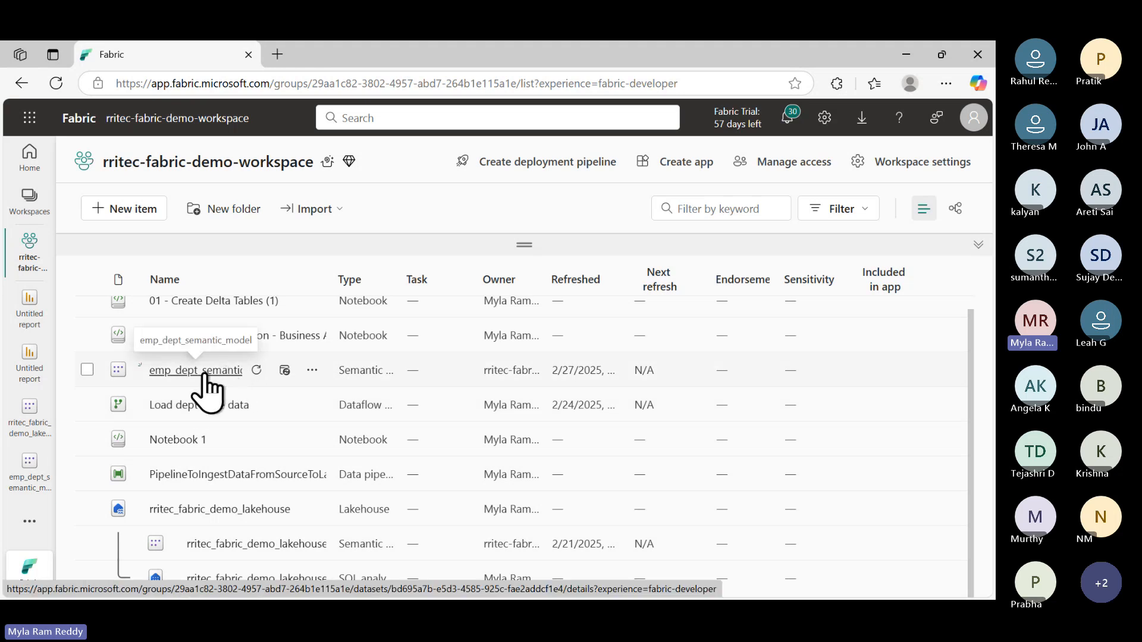
# Open rritec_fabric_demo_lakehouse, and in Chrome open the Module 03: SQL Analytics Endpoint folder of the Microsoft-Fabric GitHub repository
pyautogui.click(213, 511)
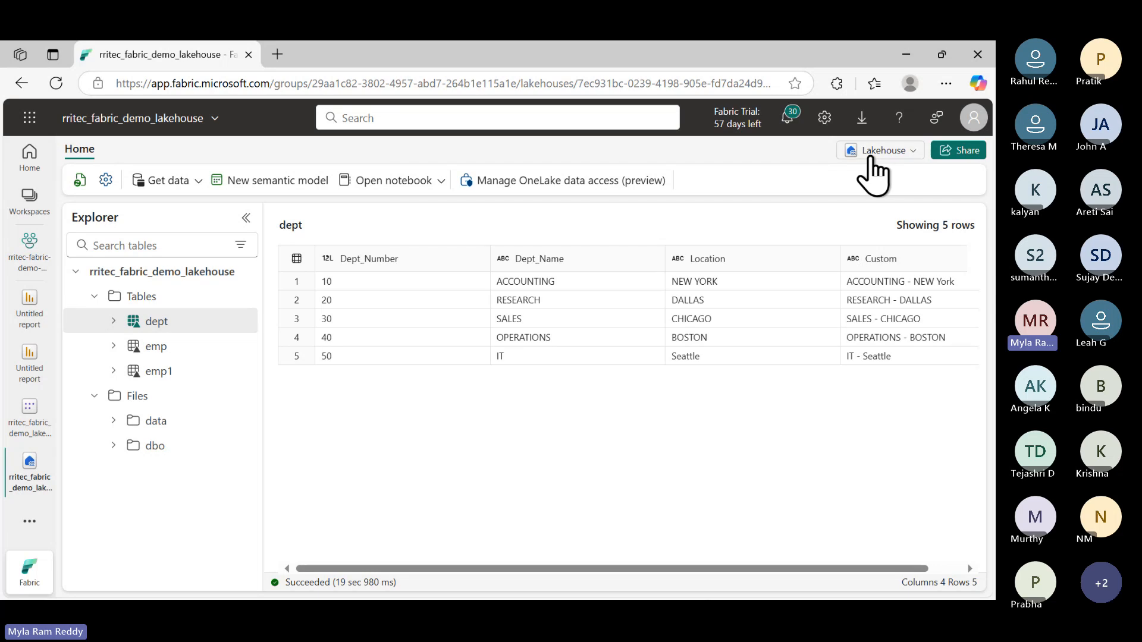
pyautogui.hotkey('alt', 'Tab')
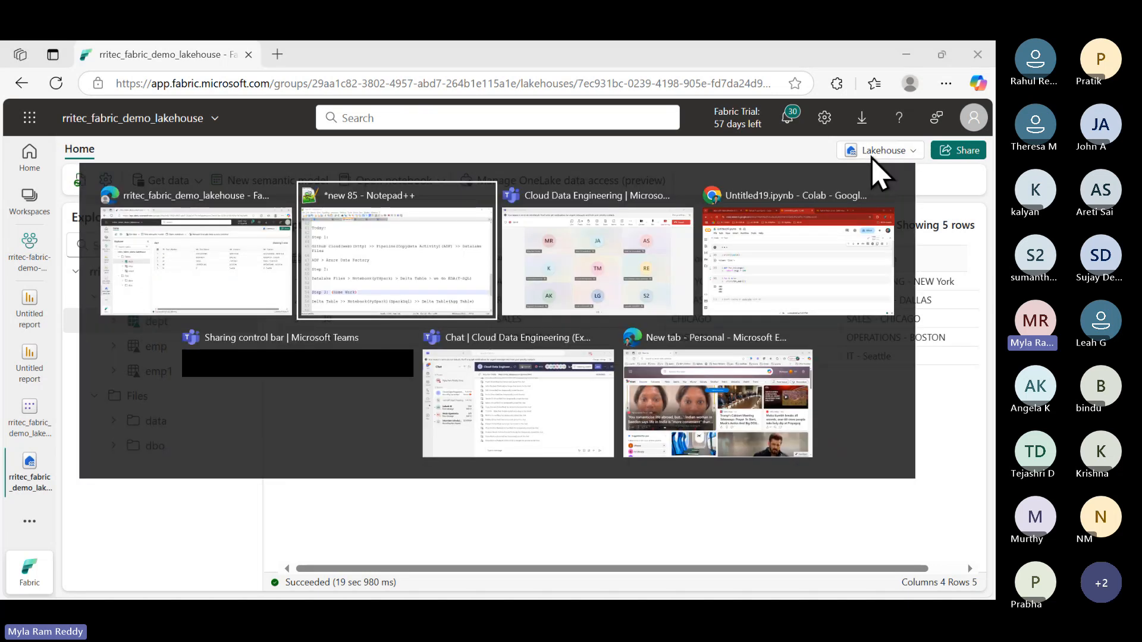
pyautogui.hotkey('alt', 'Tab')
pyautogui.hotkey('alt', 'Tab')
pyautogui.click(125, 60)
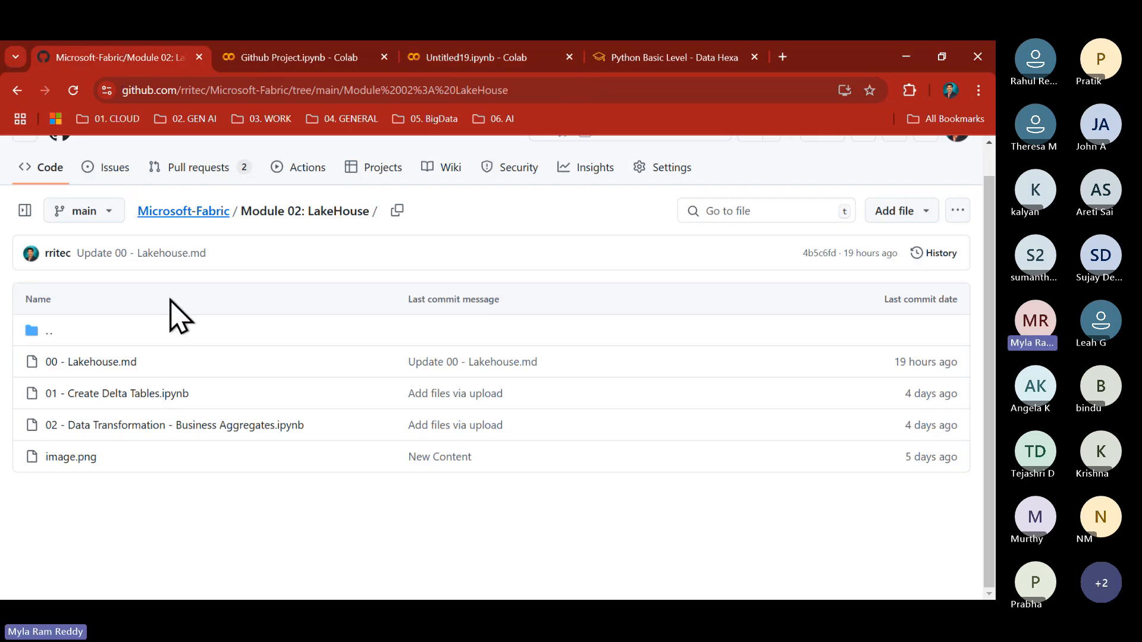
pyautogui.click(212, 211)
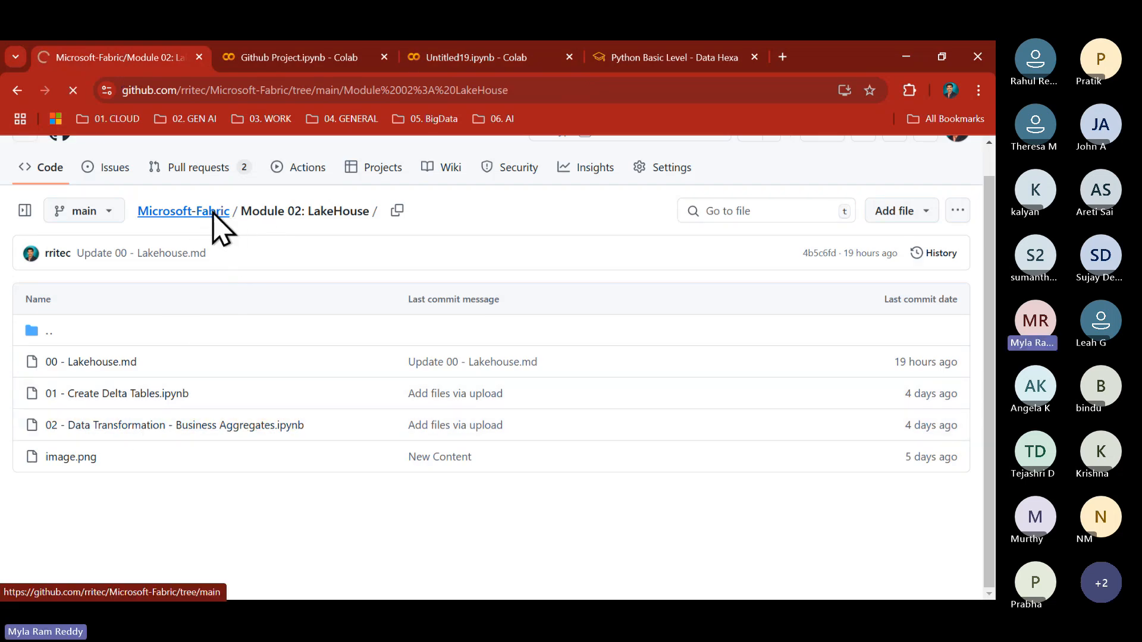
pyautogui.scroll(-1, 306, 508)
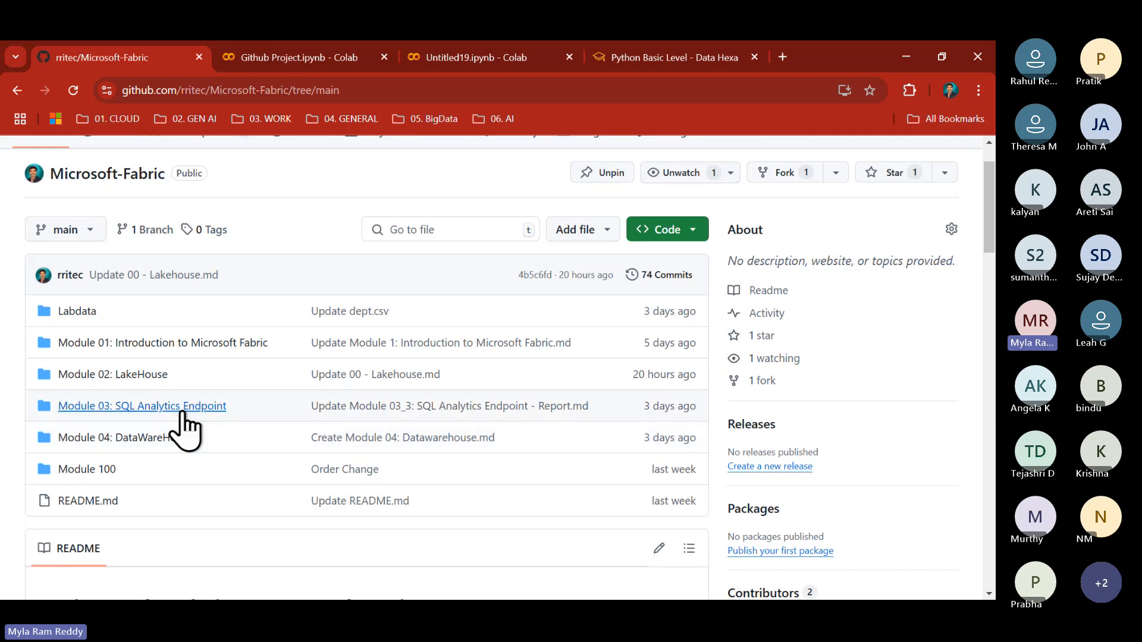
pyautogui.click(181, 411)
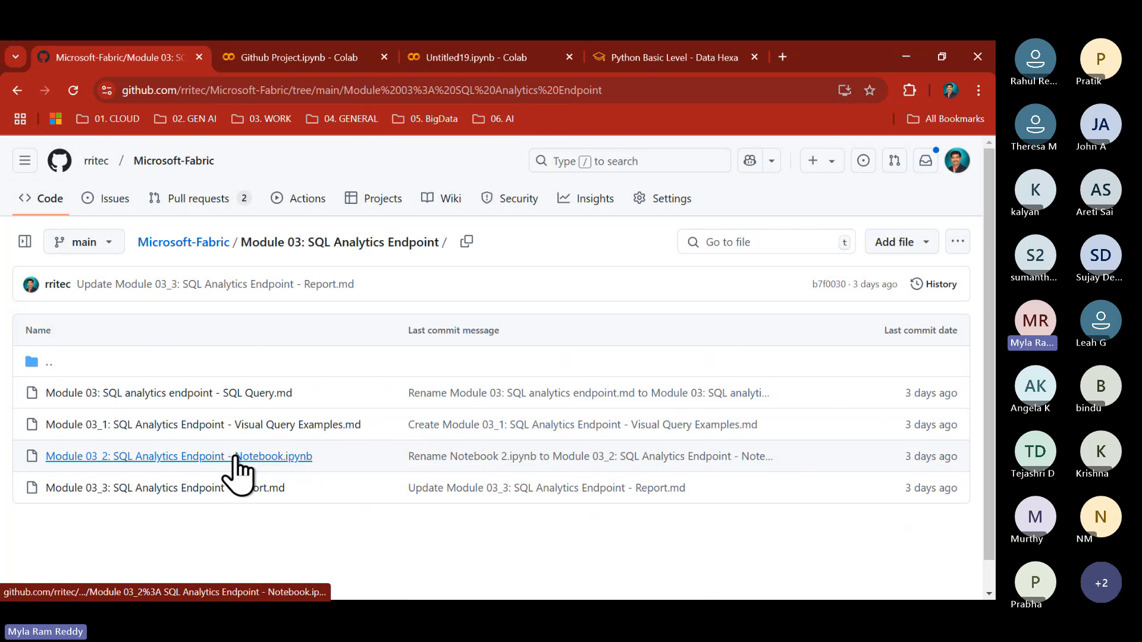
# Return to Fabric, change the lakehouse view to SQL analytics endpoint, and look over the available new query types
pyautogui.hotkey('alt', 'Tab')
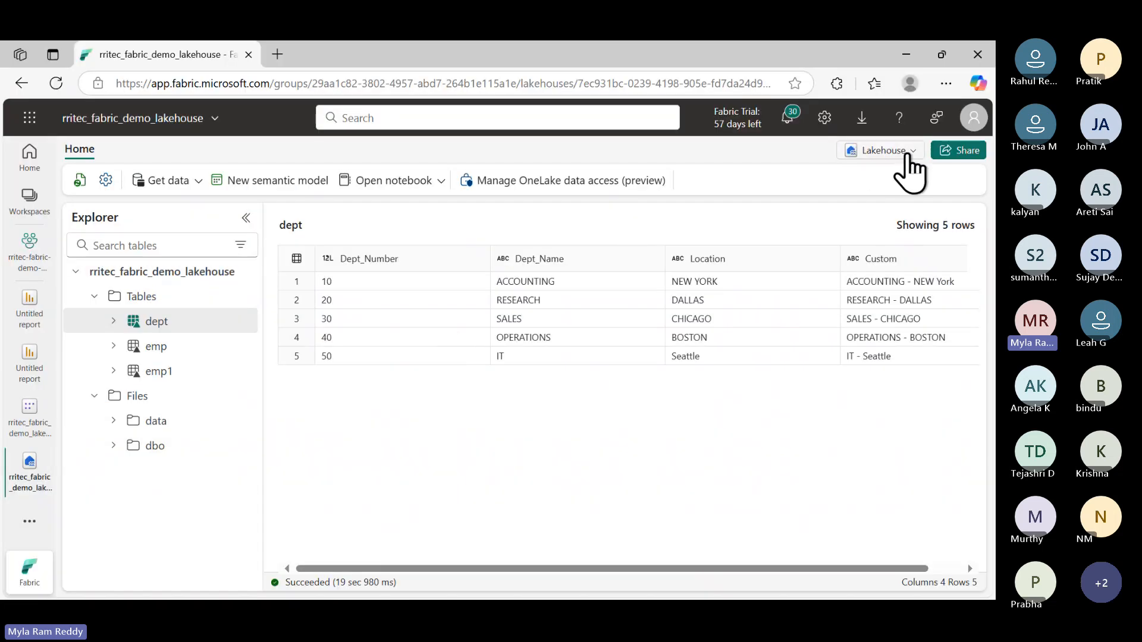
pyautogui.click(911, 152)
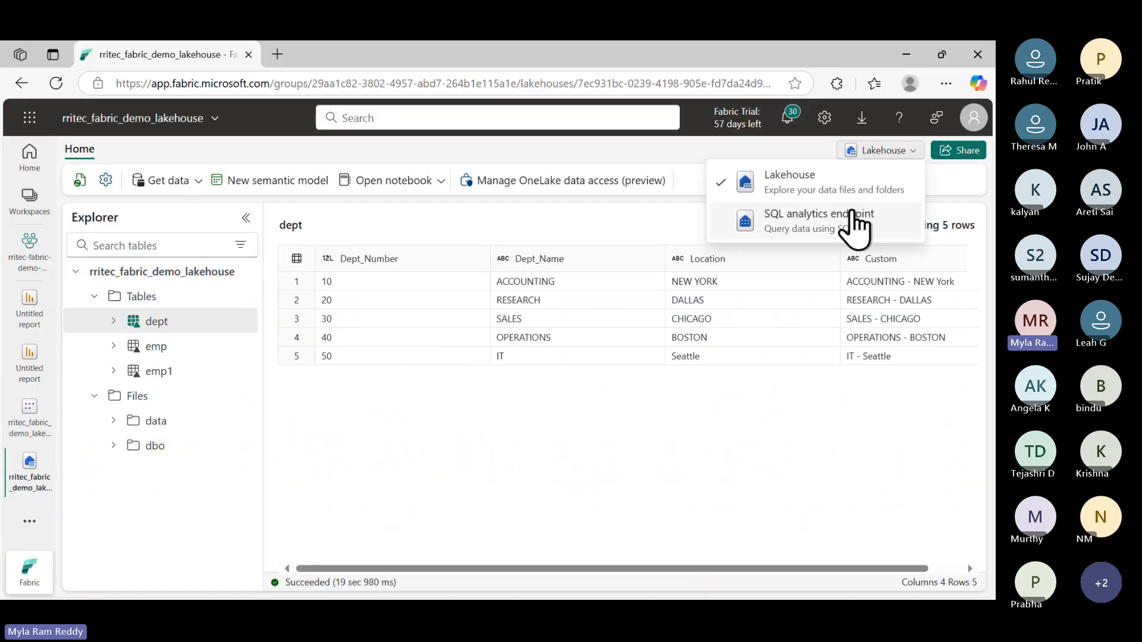
pyautogui.click(855, 222)
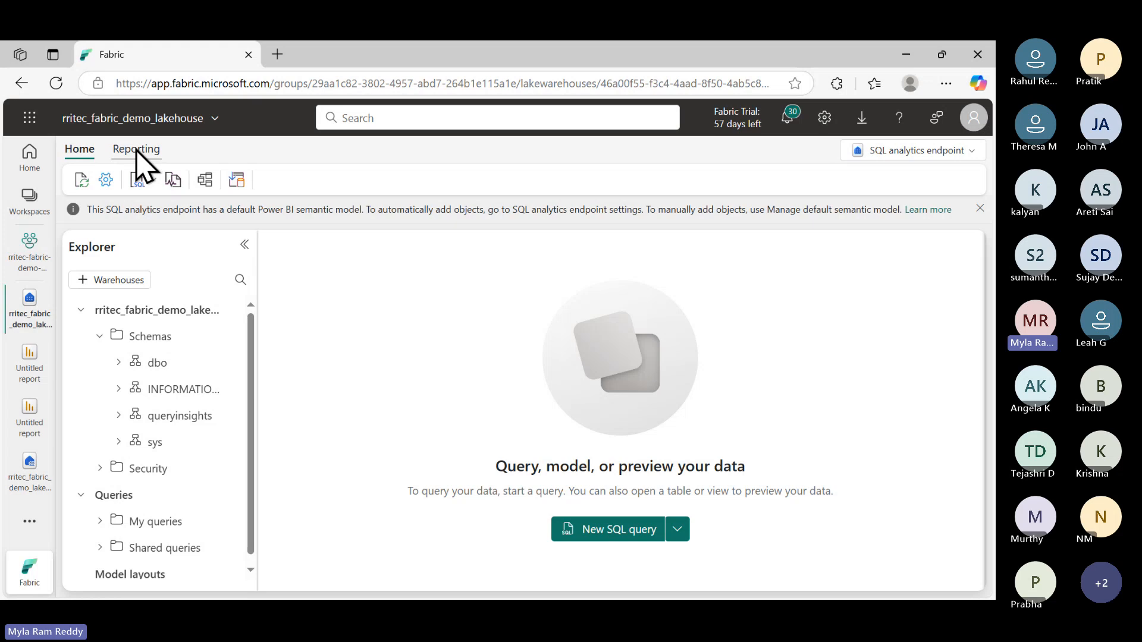
pyautogui.click(89, 187)
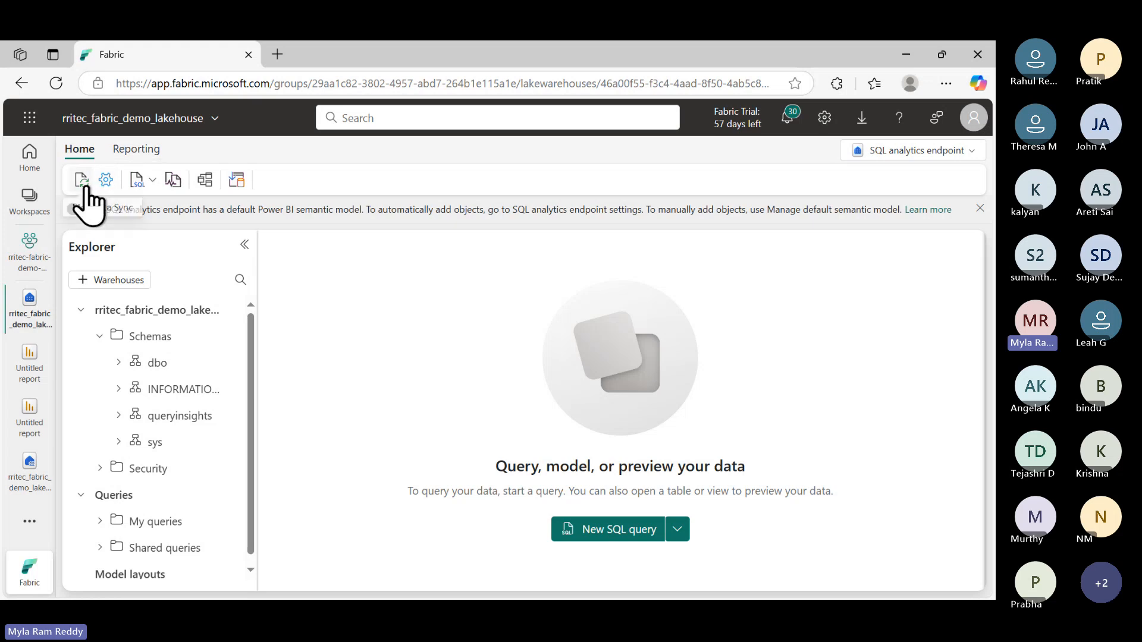
pyautogui.click(153, 182)
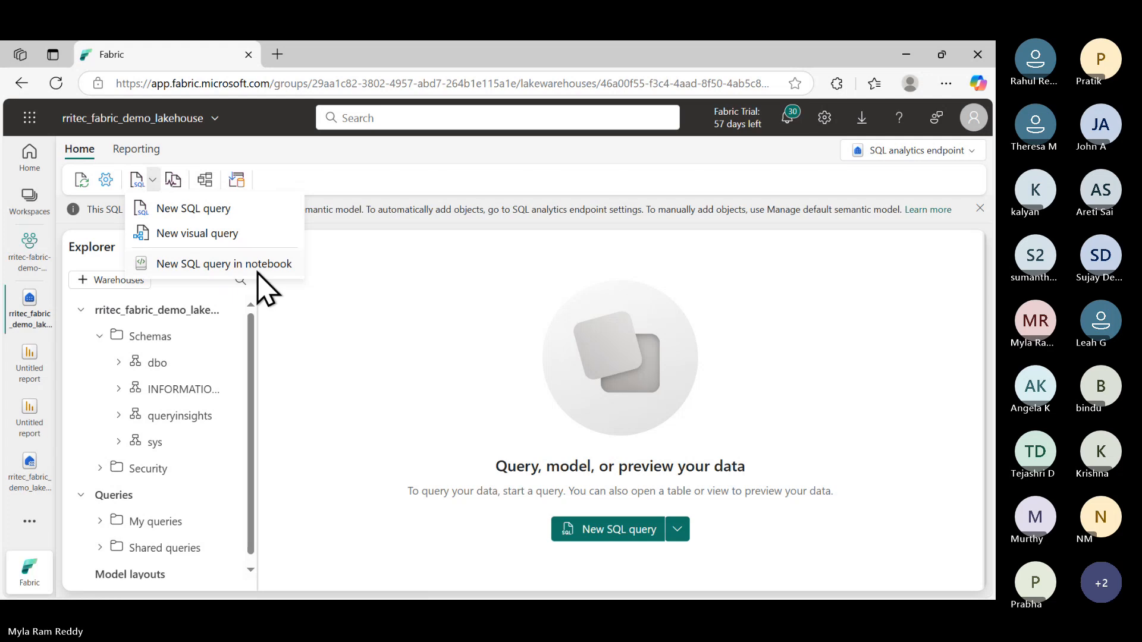
pyautogui.click(342, 326)
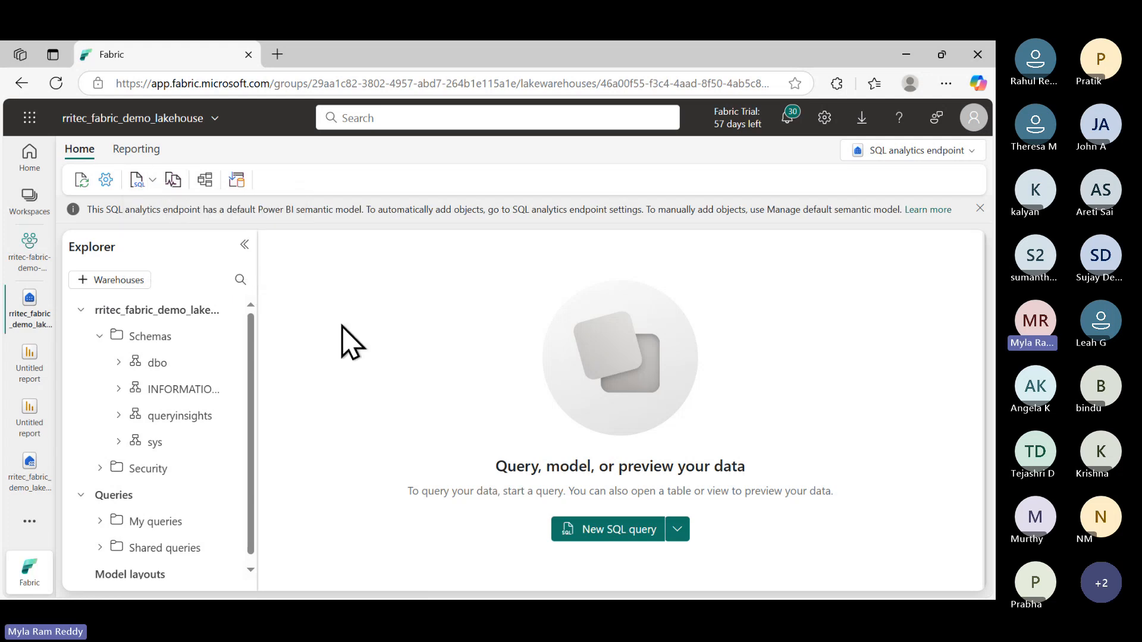
# In the GitHub repository, open Module 03: SQL analytics endpoint - SQL Query.md and copy the 1.1 Select All Data code
pyautogui.hotkey('alt', 'Tab')
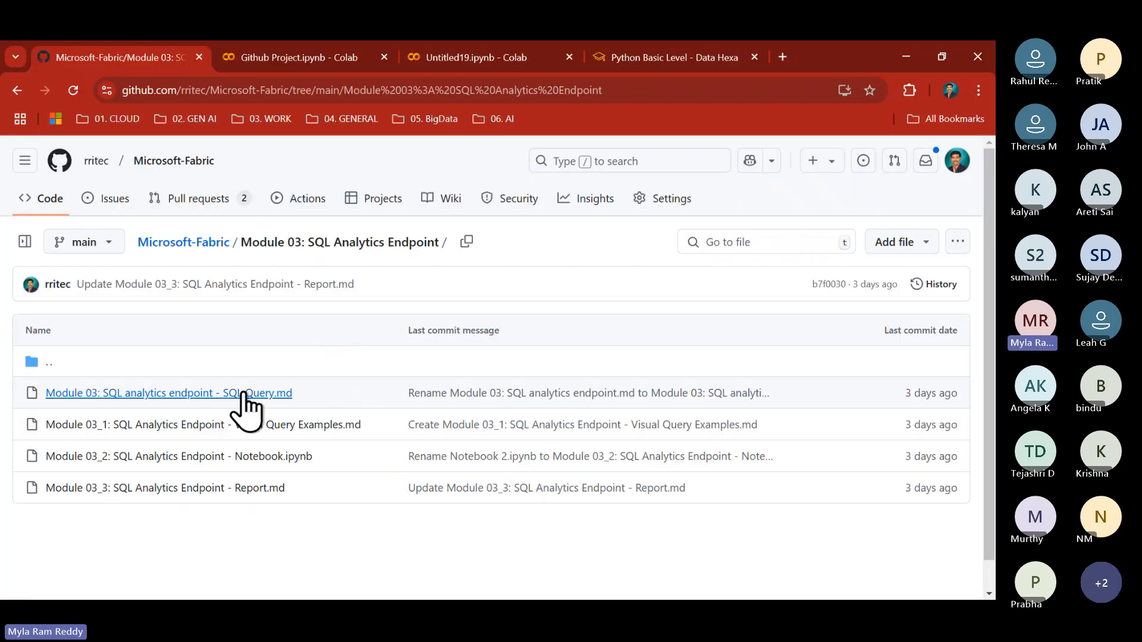
pyautogui.click(242, 394)
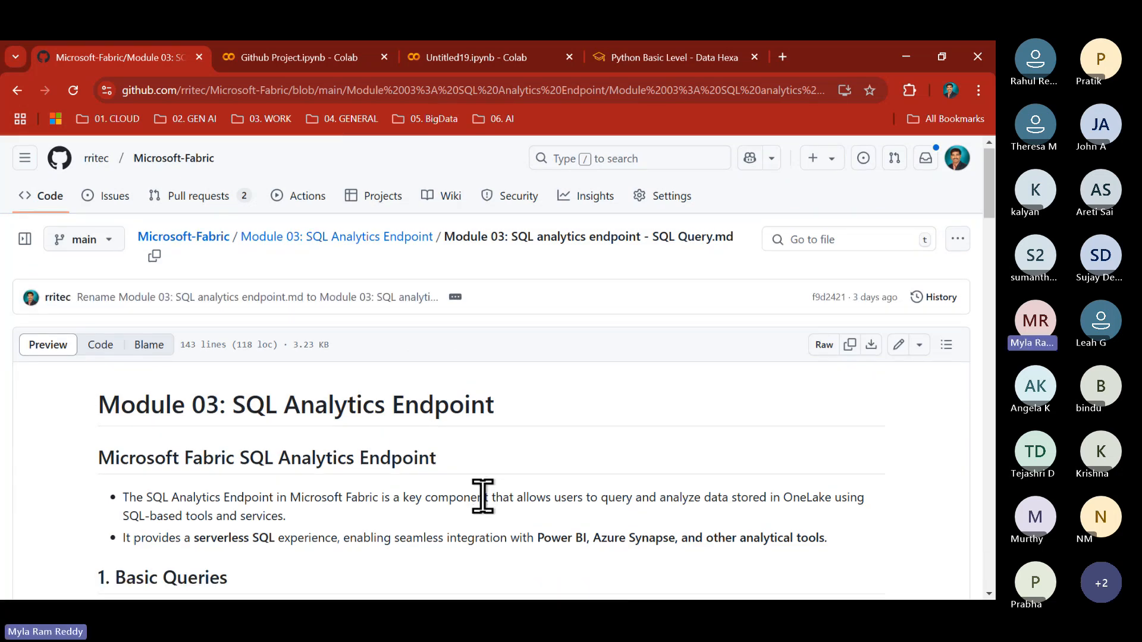
pyautogui.scroll(-3, 483, 497)
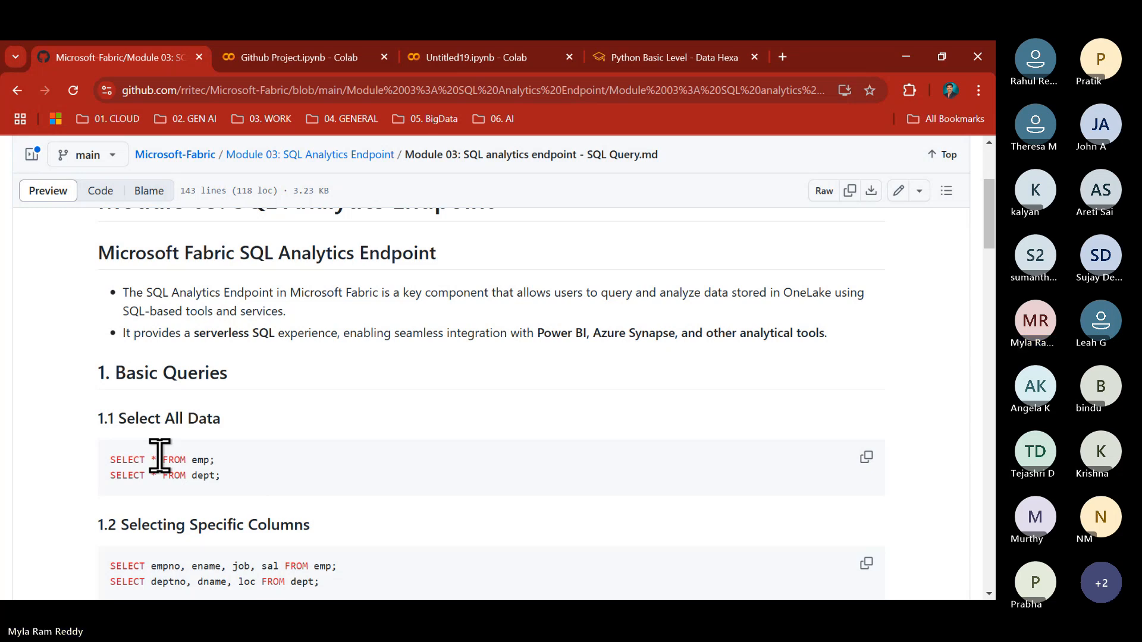
pyautogui.scroll(-2, 226, 476)
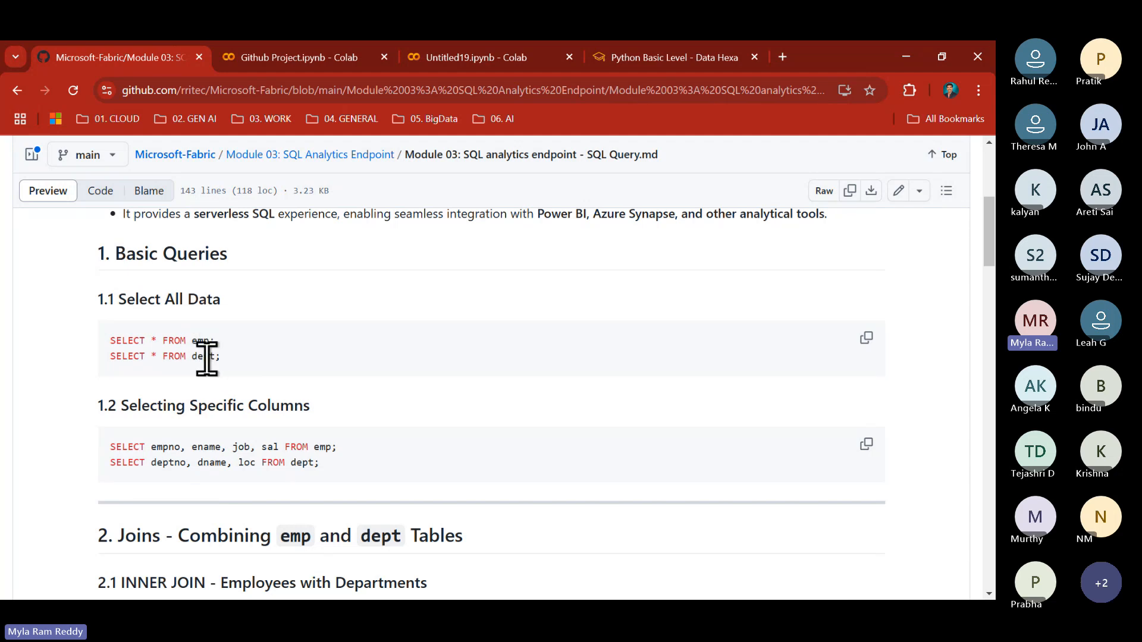
pyautogui.click(863, 340)
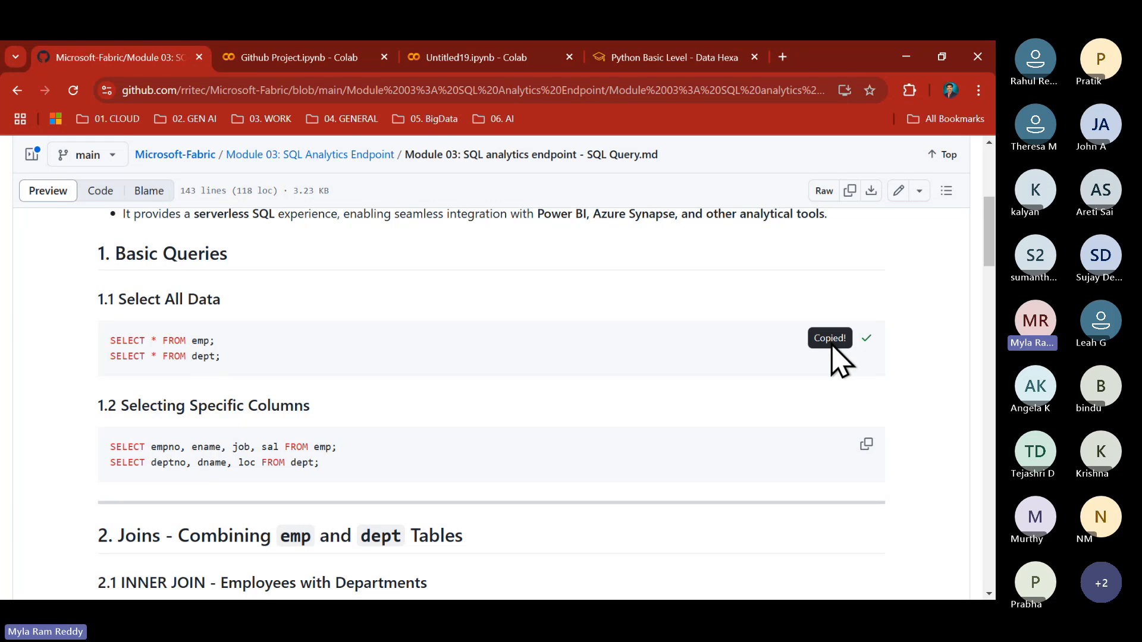
# Back in Fabric, create a new SQL query, paste in the copied SELECT statements for emp and dept, and run it
pyautogui.hotkey('alt', 'Tab')
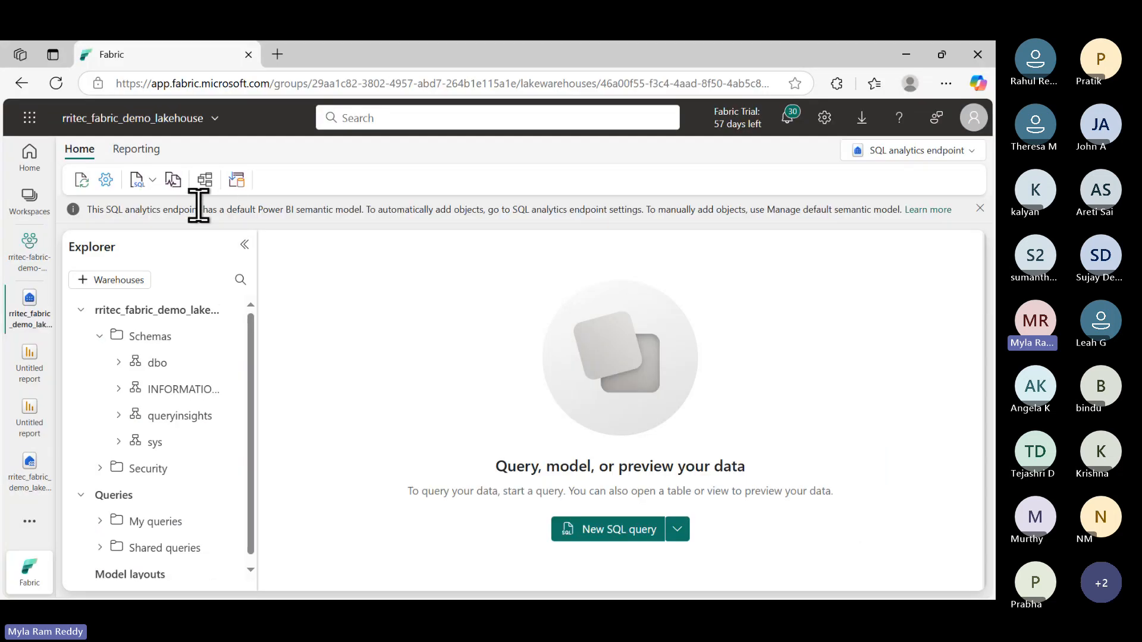
pyautogui.click(154, 181)
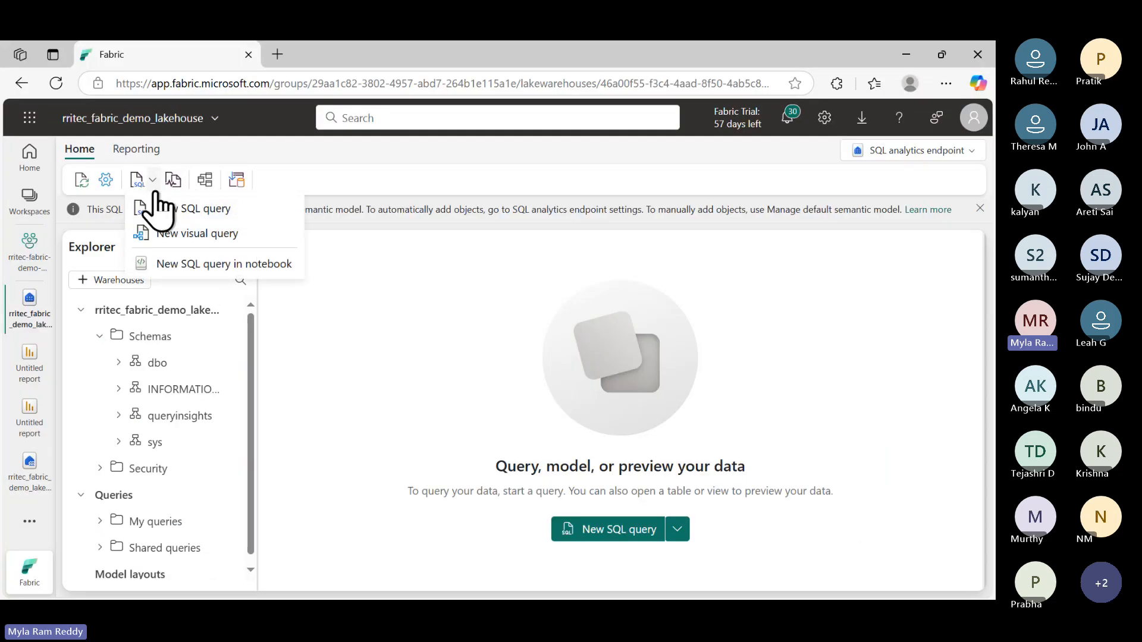
pyautogui.click(187, 209)
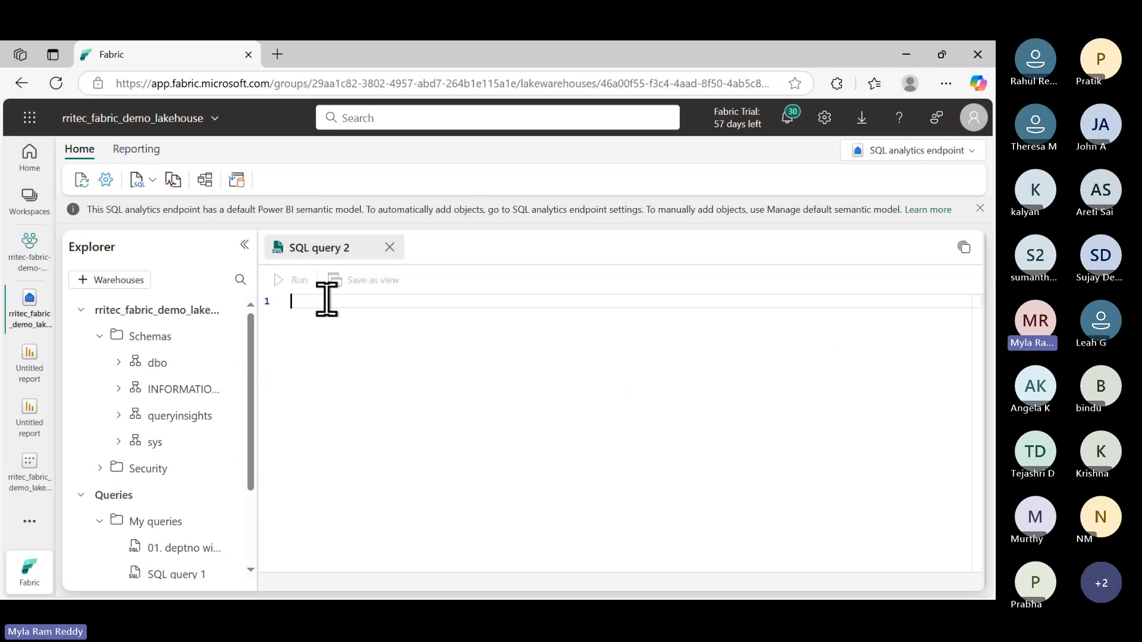
pyautogui.hotkey('ctrl', 'v')
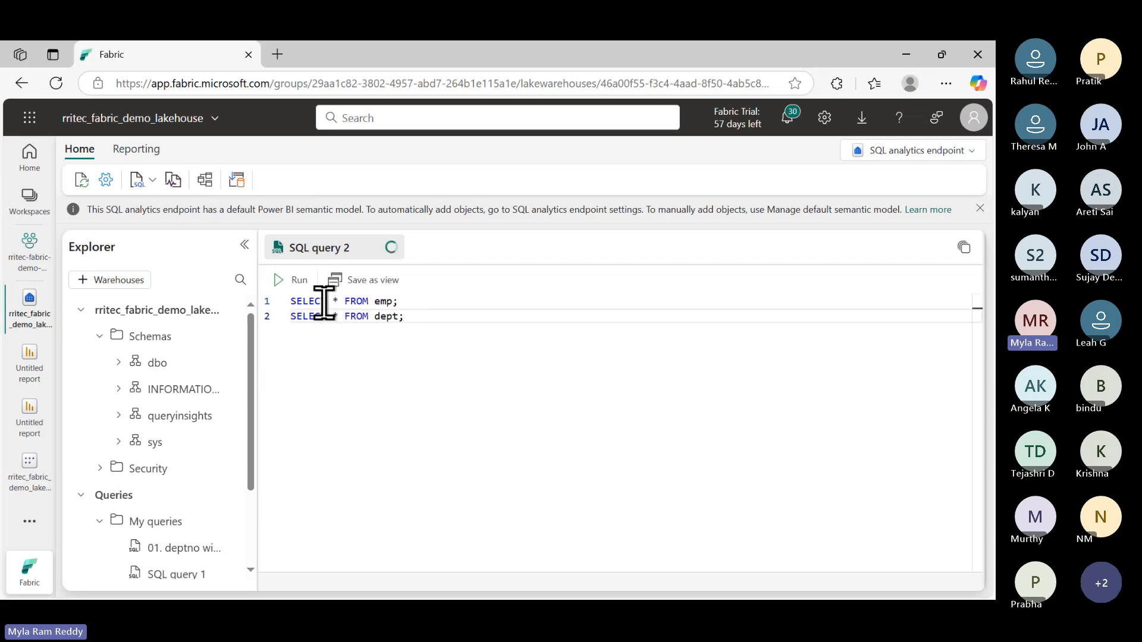
pyautogui.click(295, 282)
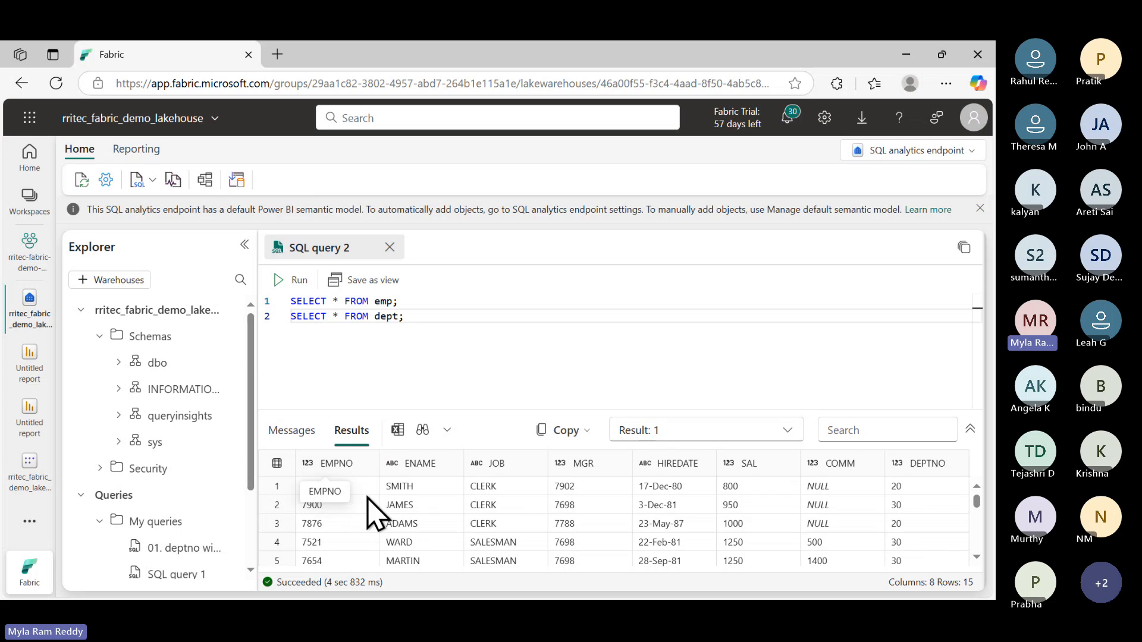
# Examine the second result set, for the dept table, and compare the two SELECT statements with the list of results
pyautogui.click(695, 442)
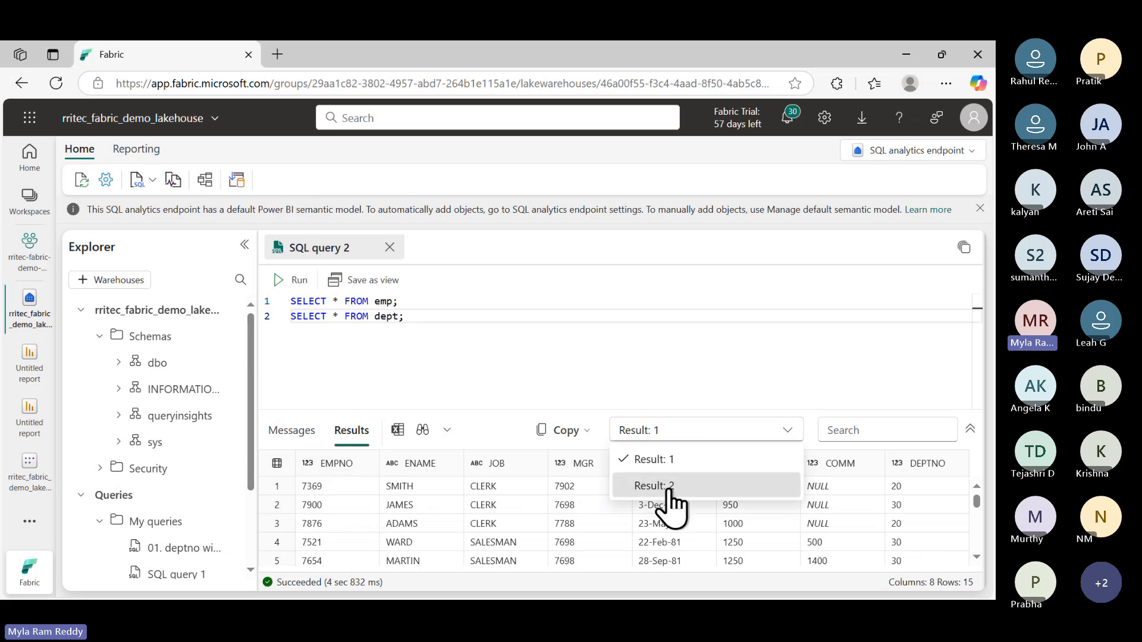
pyautogui.click(671, 489)
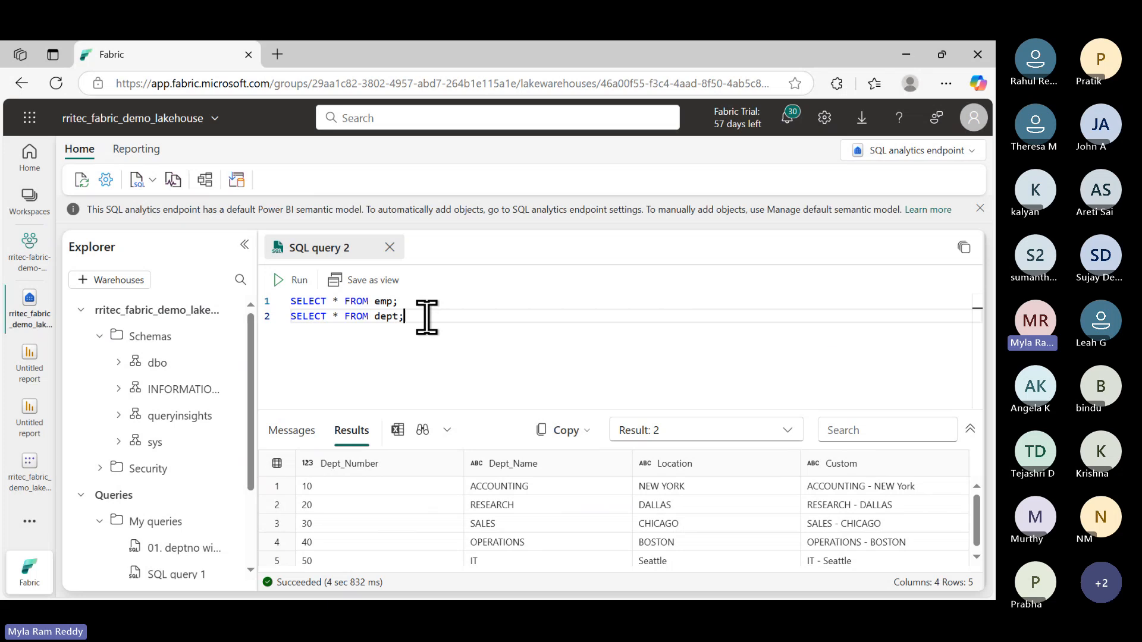
pyautogui.moveTo(426, 319); pyautogui.dragTo(304, 291)
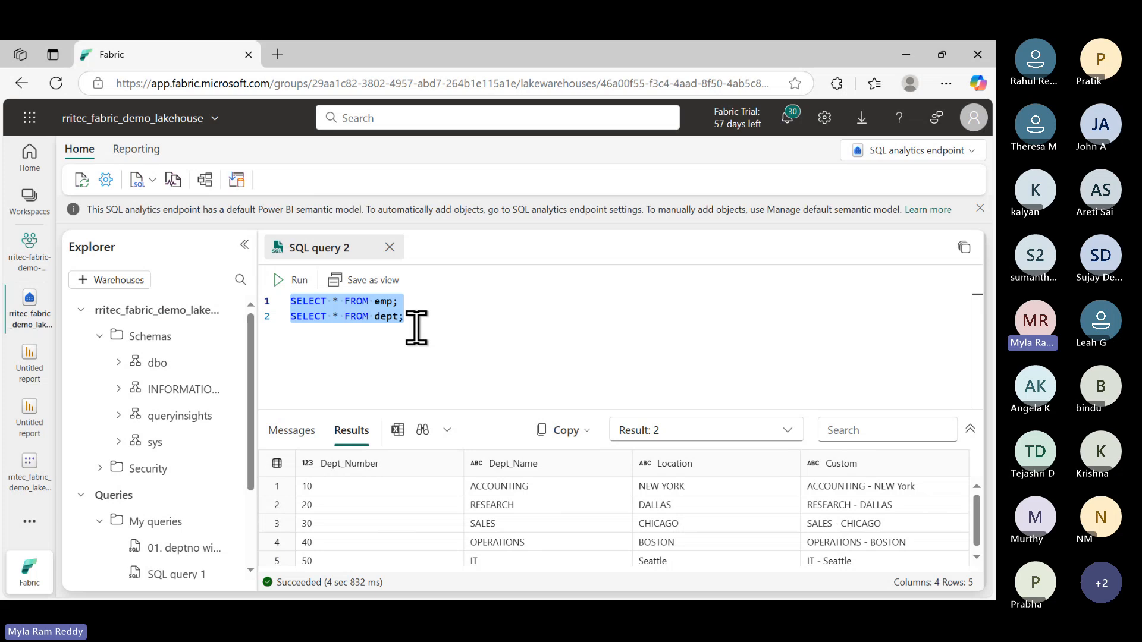
pyautogui.click(688, 432)
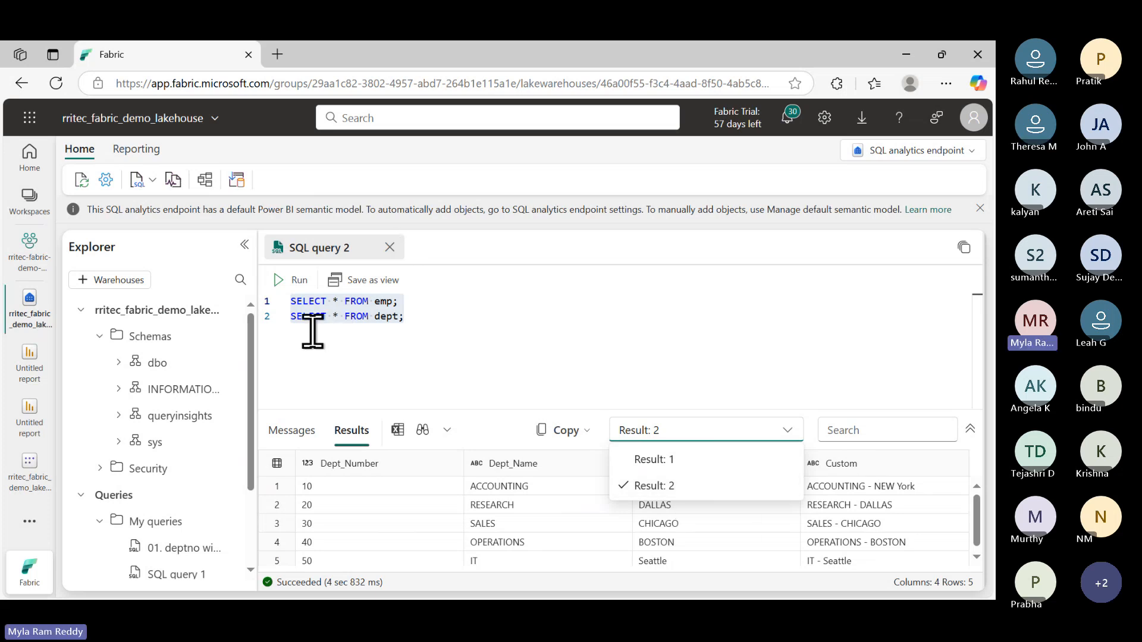
# Rename the open SQL query as "Observing tables data"
pyautogui.rightClick(331, 252)
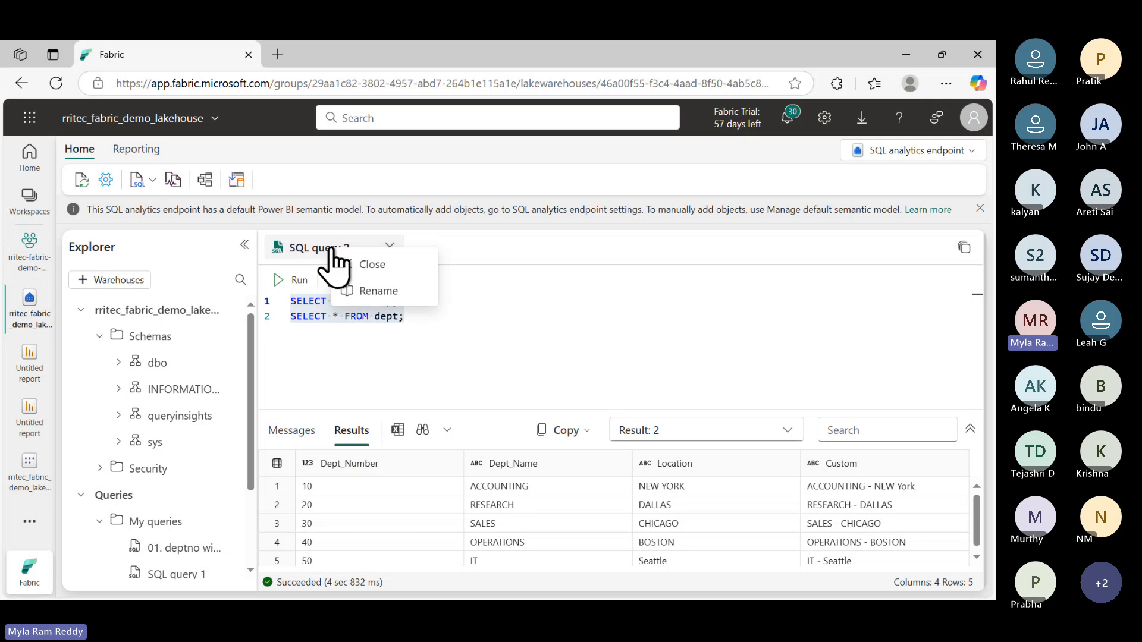
pyautogui.click(373, 296)
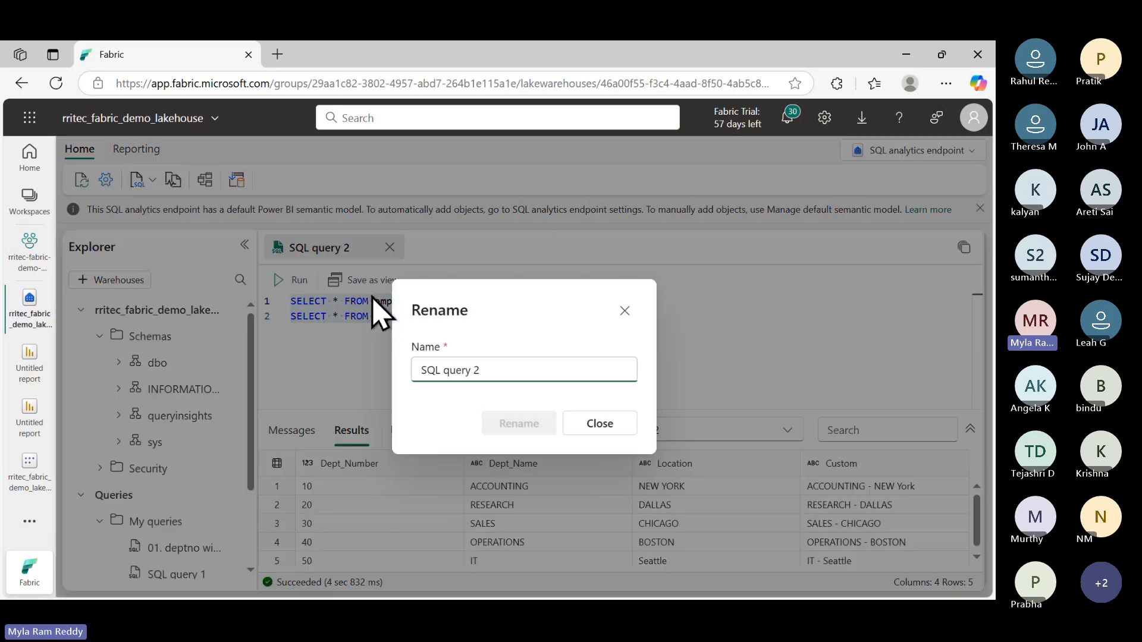
pyautogui.hotkey('ctrl', 'a')
pyautogui.write('O')
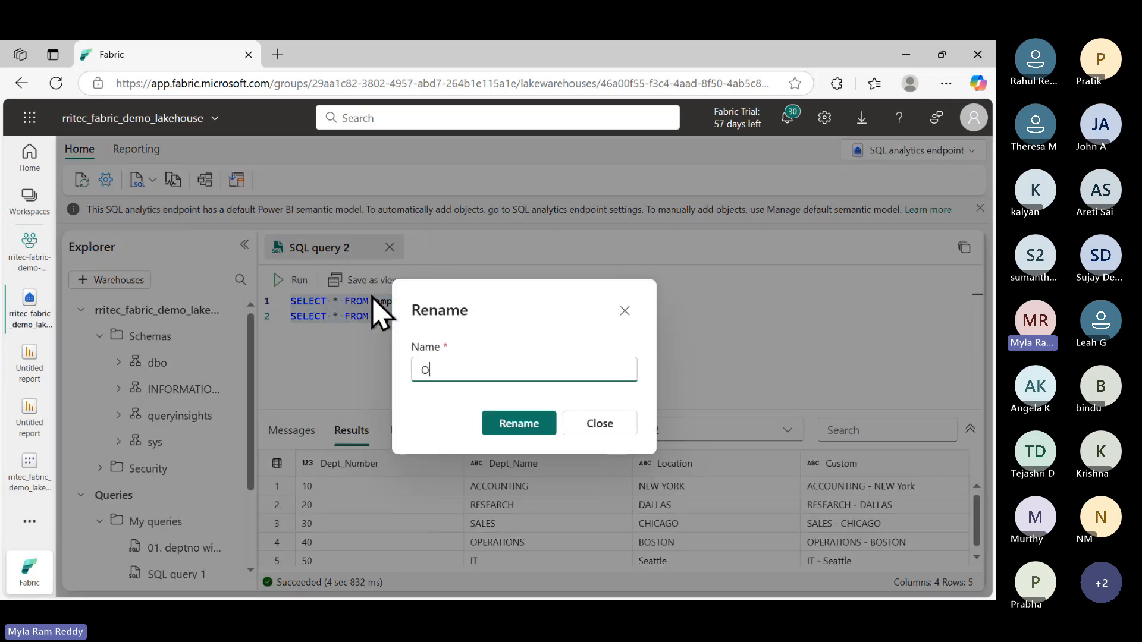
pyautogui.write('bserving tables')
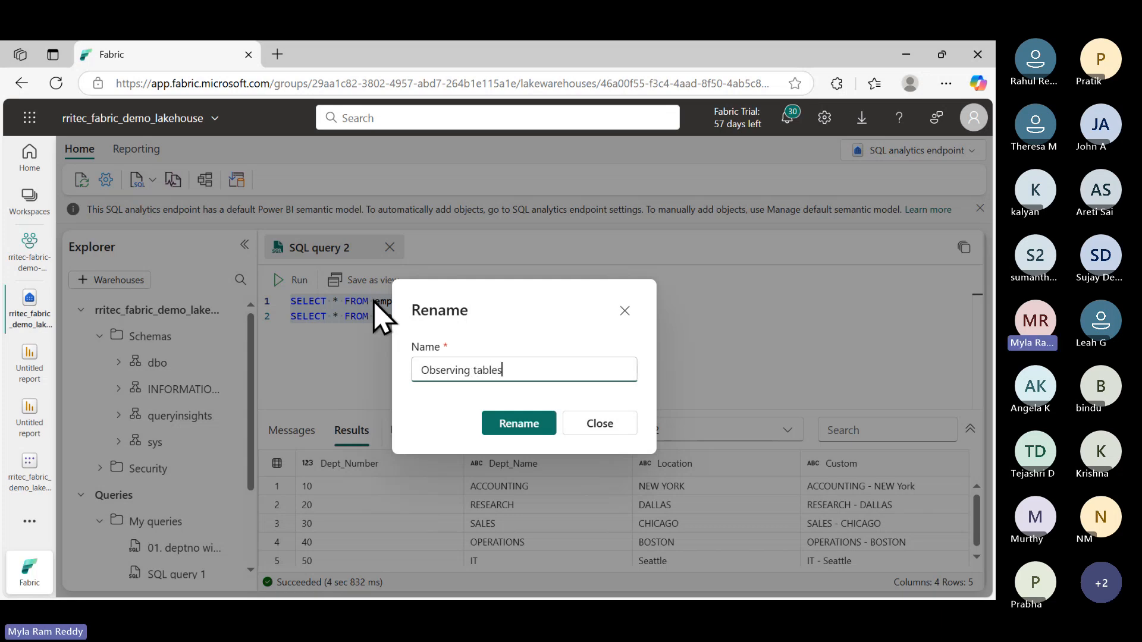
pyautogui.write('s data')
pyautogui.click(502, 371)
pyautogui.press('BackSpace')
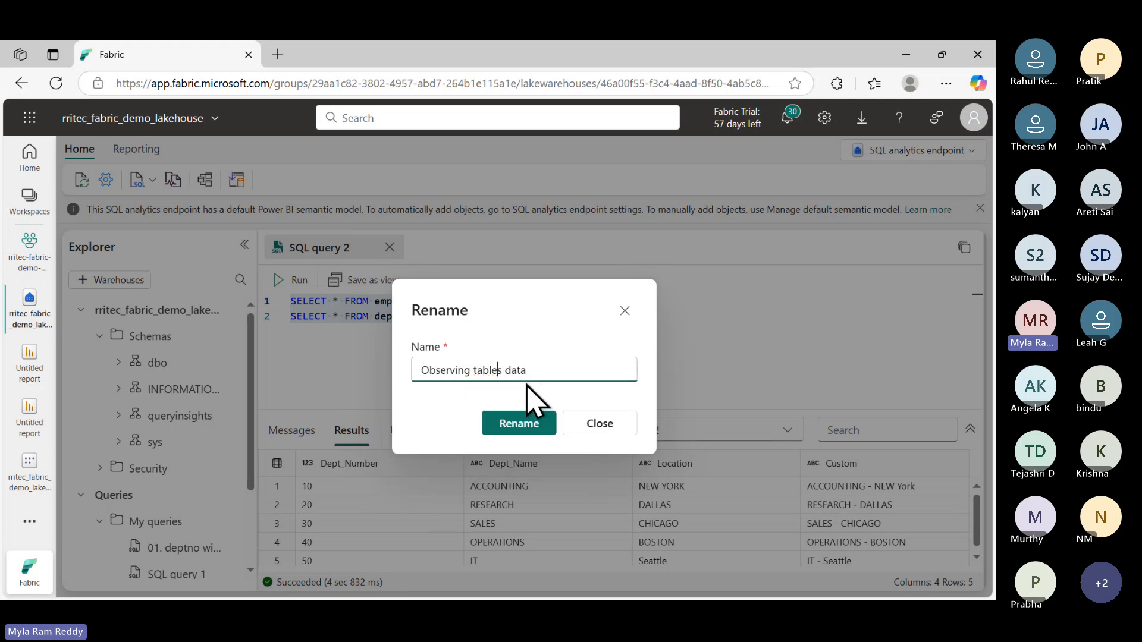
pyautogui.click(516, 426)
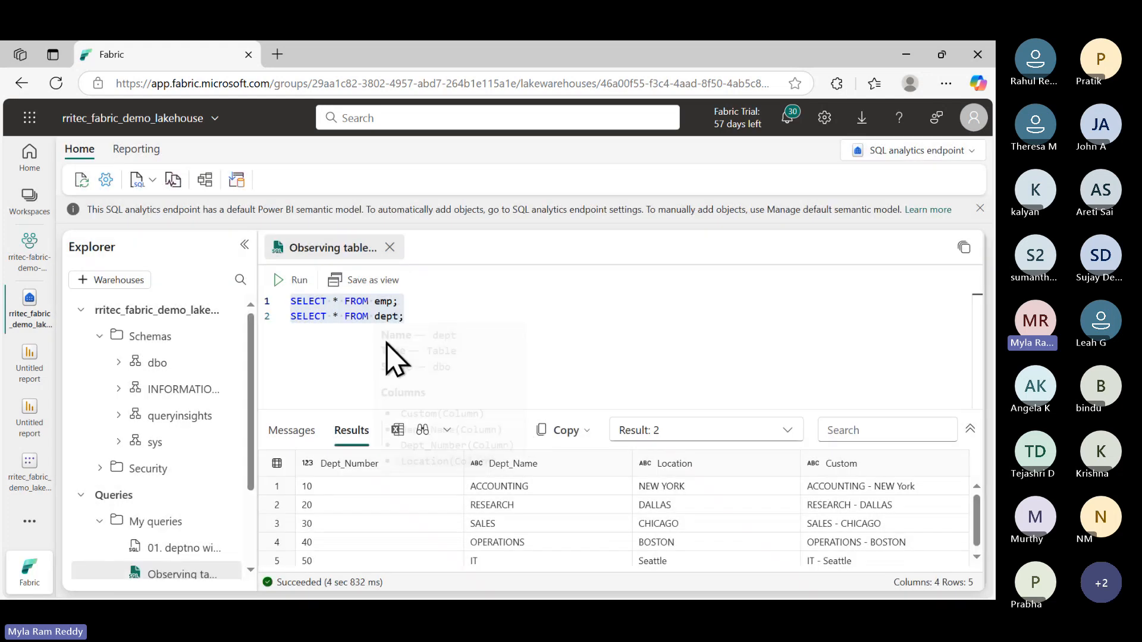
# Move the Observing tables data query from My queries to Shared queries
pyautogui.scroll(-2, 197, 547)
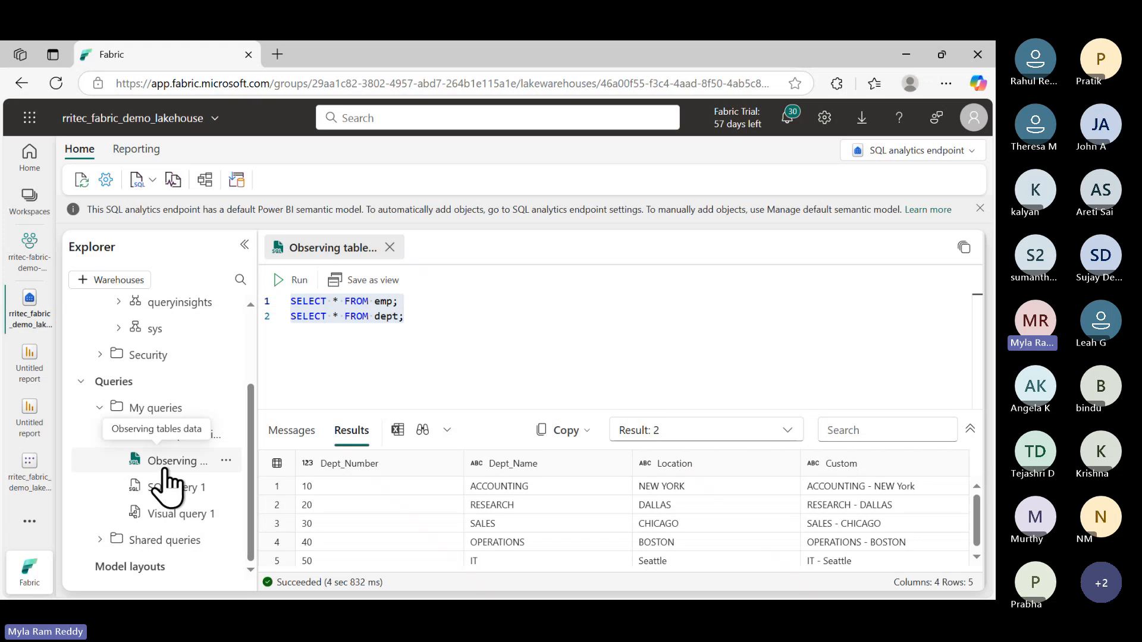
pyautogui.click(226, 462)
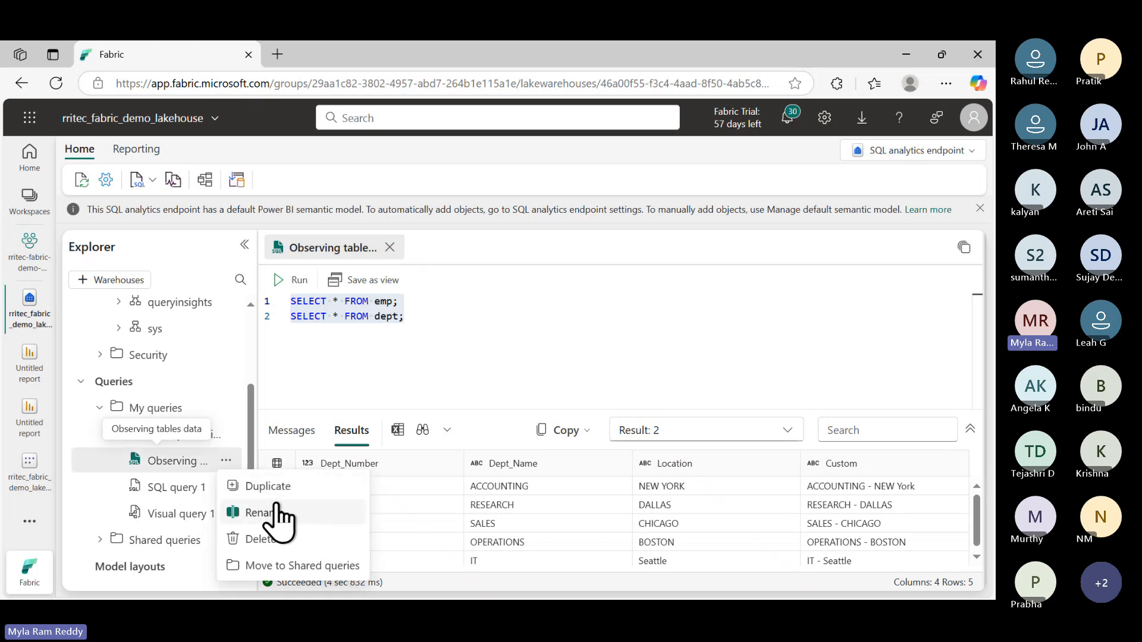
pyautogui.click(293, 567)
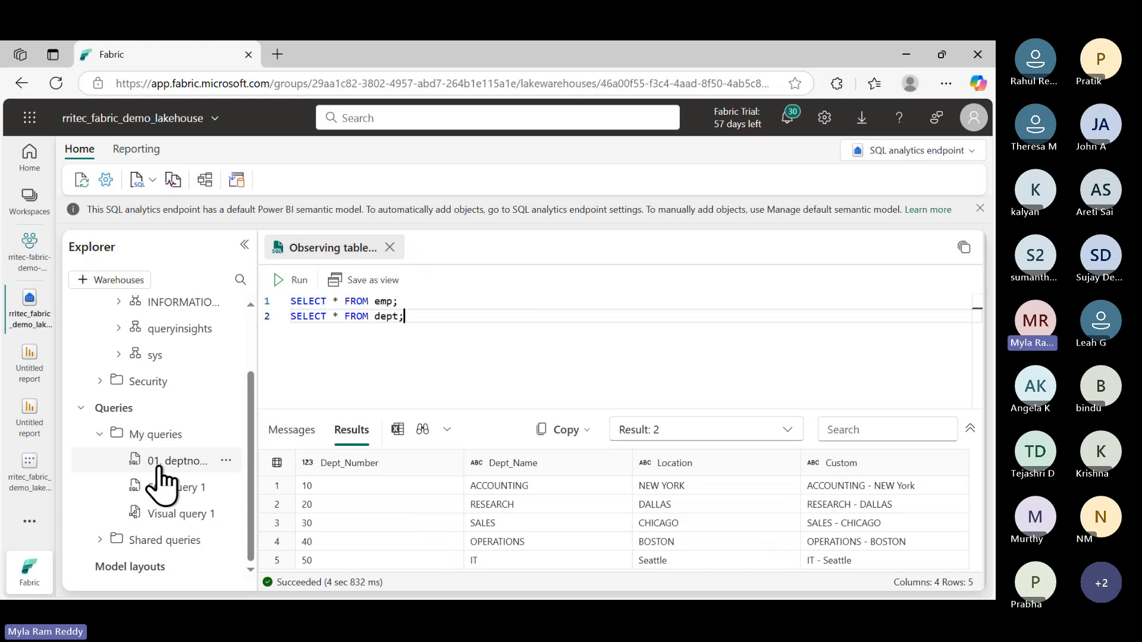
# Expand Shared queries, check the available options for Observing tables data, and select that query
pyautogui.click(100, 540)
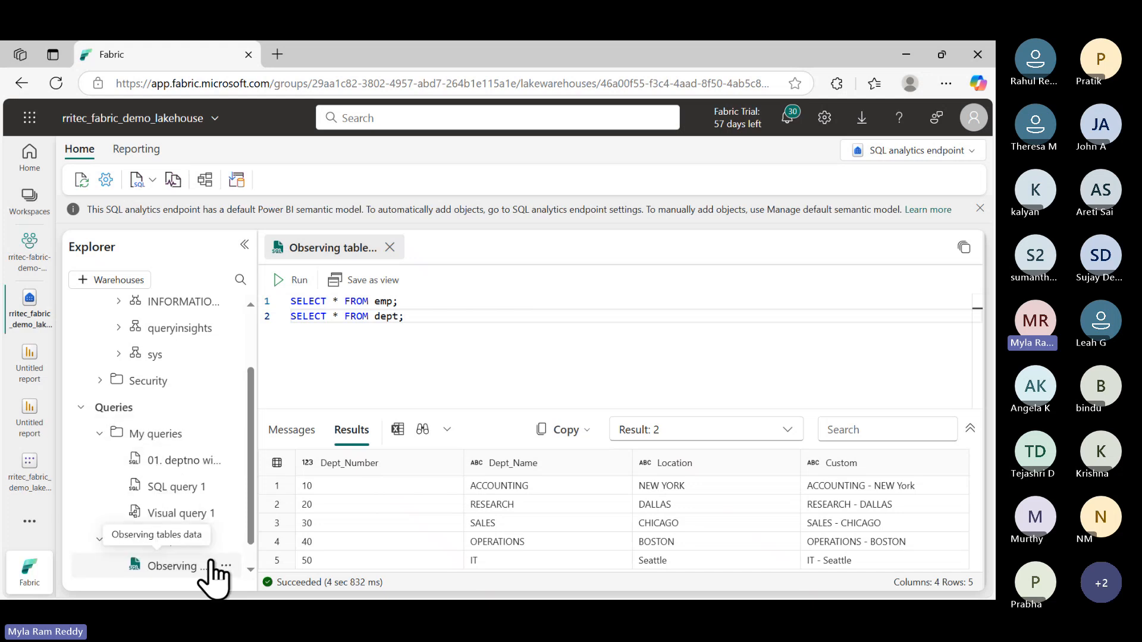
pyautogui.scroll(-1, 210, 563)
pyautogui.click(226, 540)
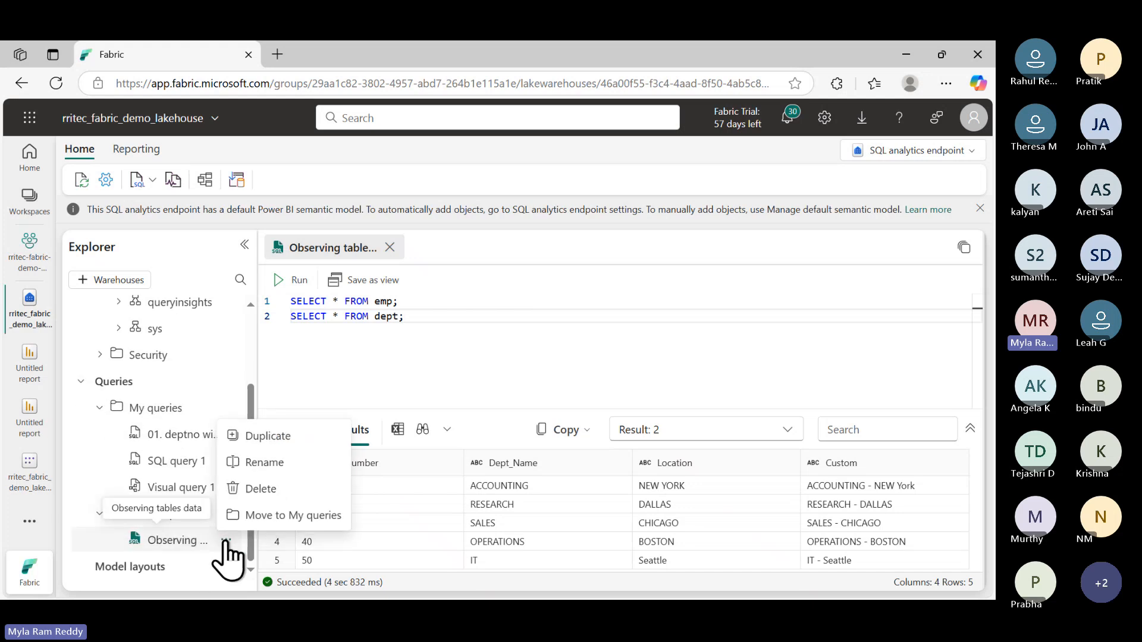
pyautogui.click(172, 545)
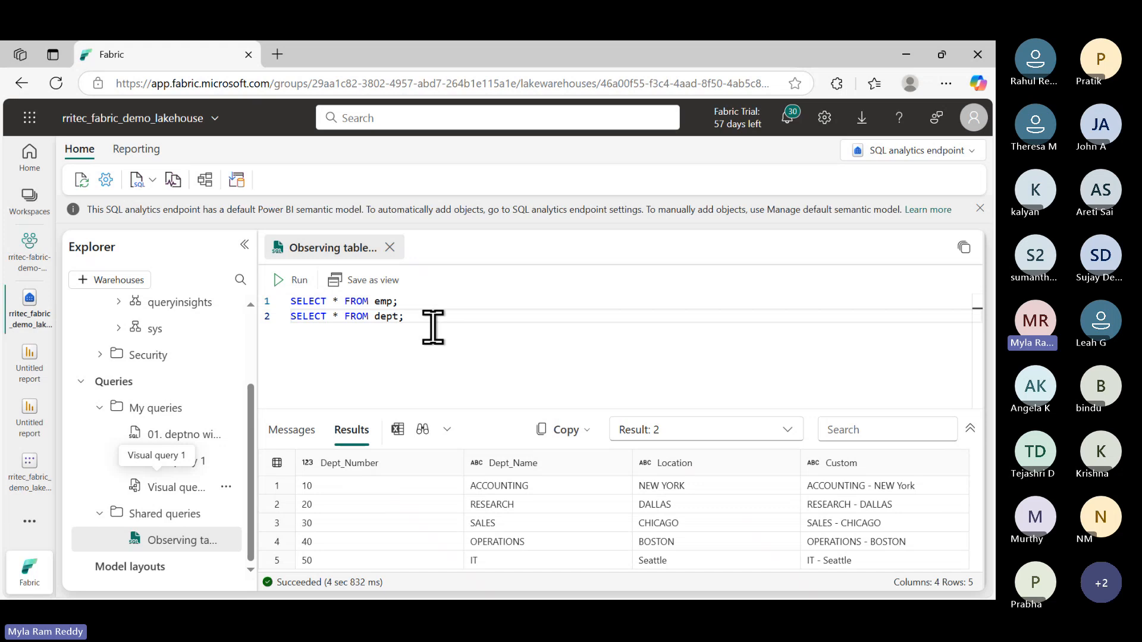
# Copy the "1.2 Selecting Specific Columns" SQL code from the GitHub course notes and return to Fabric
pyautogui.hotkey('alt', 'Tab')
pyautogui.scroll(-1, 488, 451)
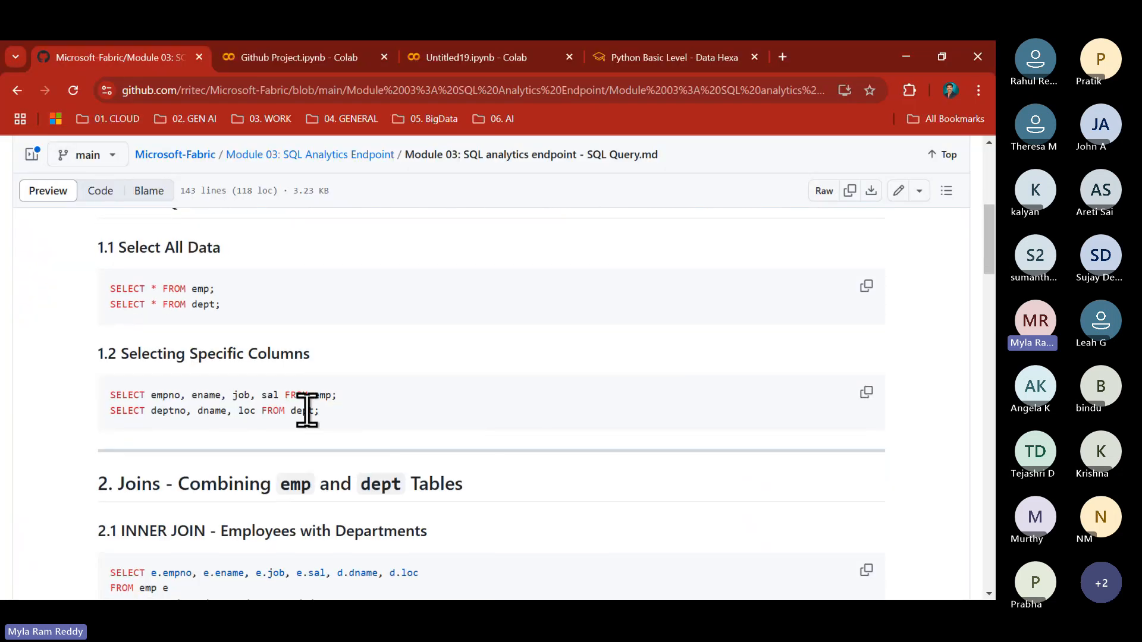
pyautogui.click(866, 392)
pyautogui.hotkey('alt', 'Tab')
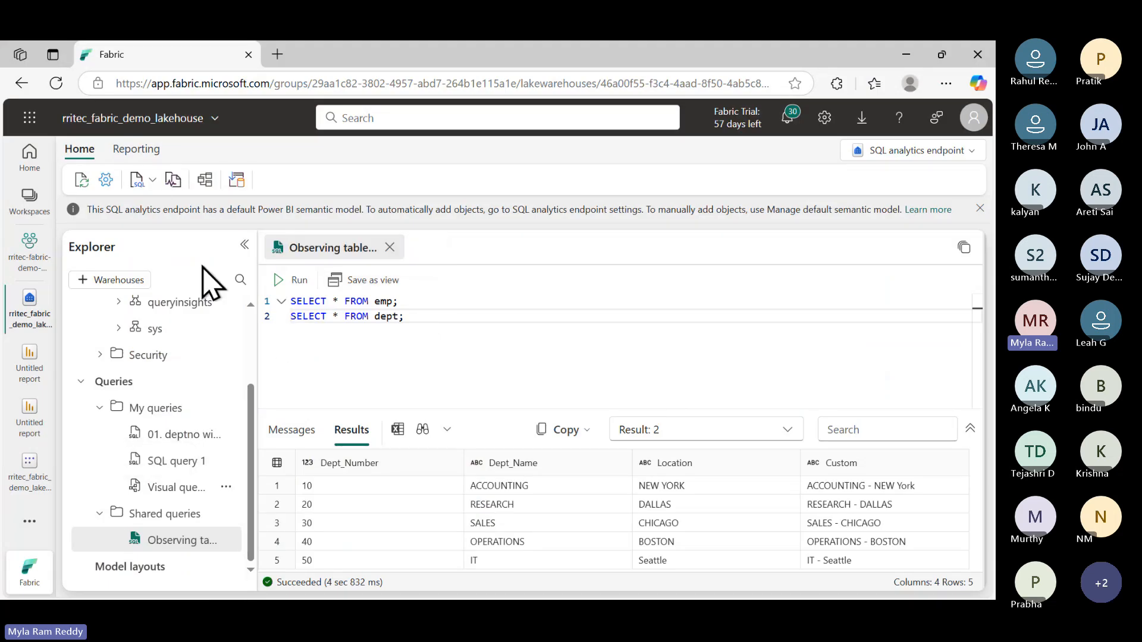
# Create a new SQL query, paste in the copied column-specific SELECT statements for emp and dept, and run it
pyautogui.click(155, 184)
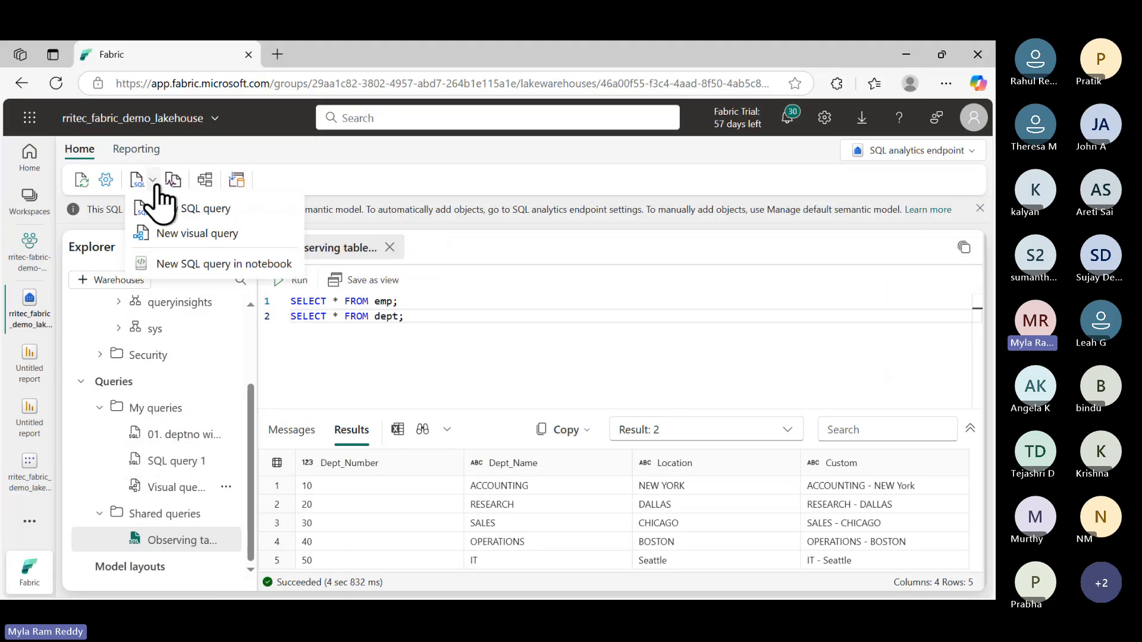
pyautogui.click(189, 209)
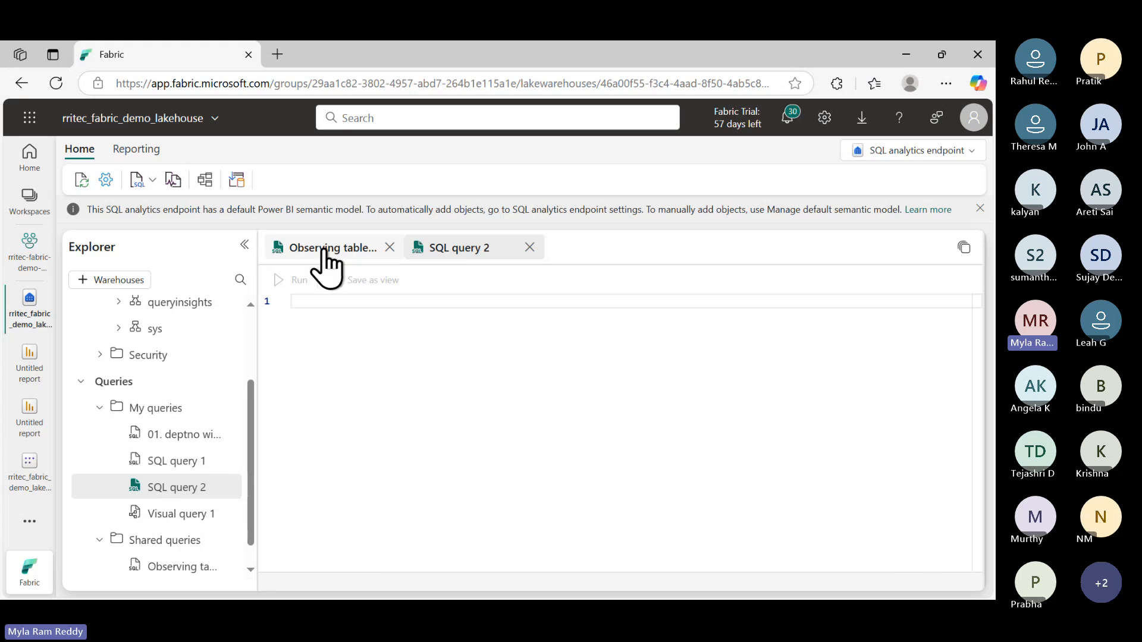
pyautogui.click(324, 249)
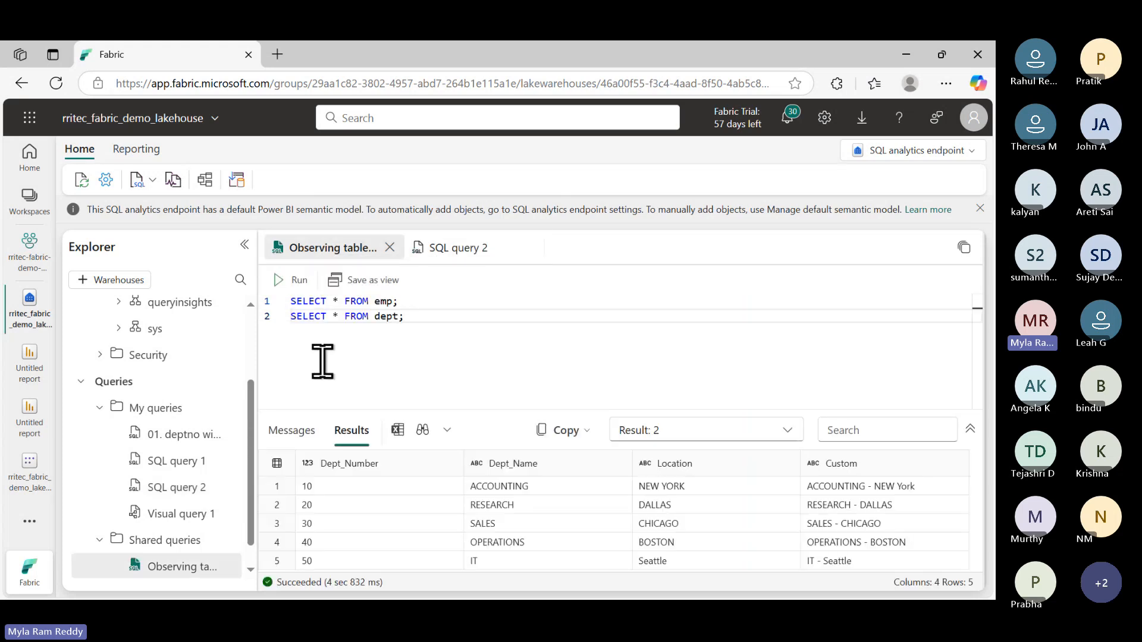
pyautogui.click(463, 255)
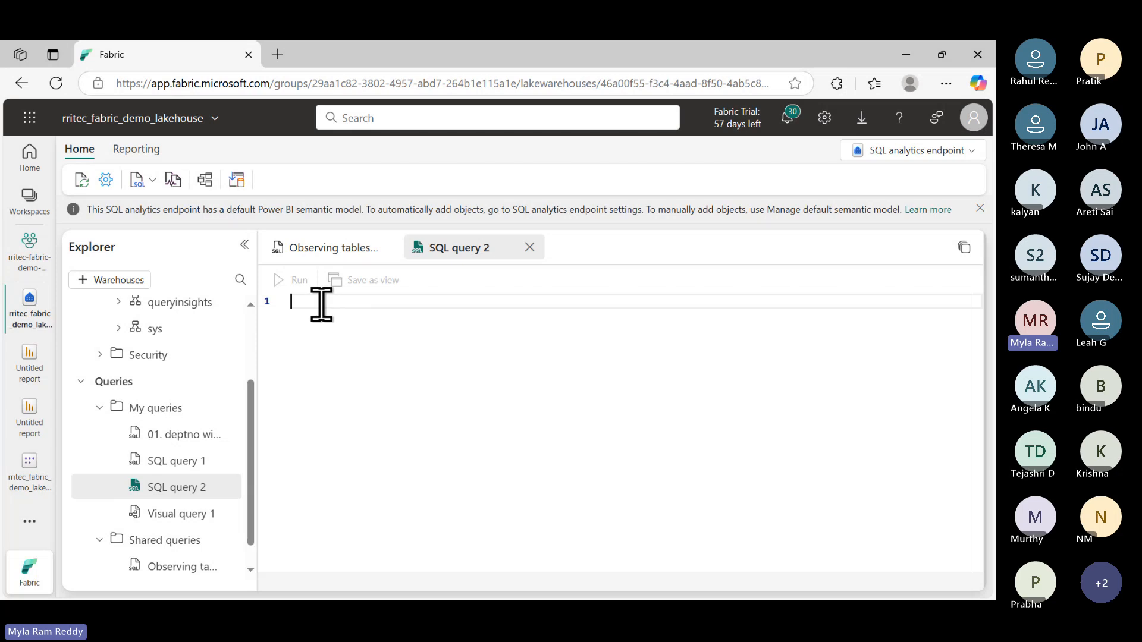
pyautogui.hotkey('ctrl', 'v')
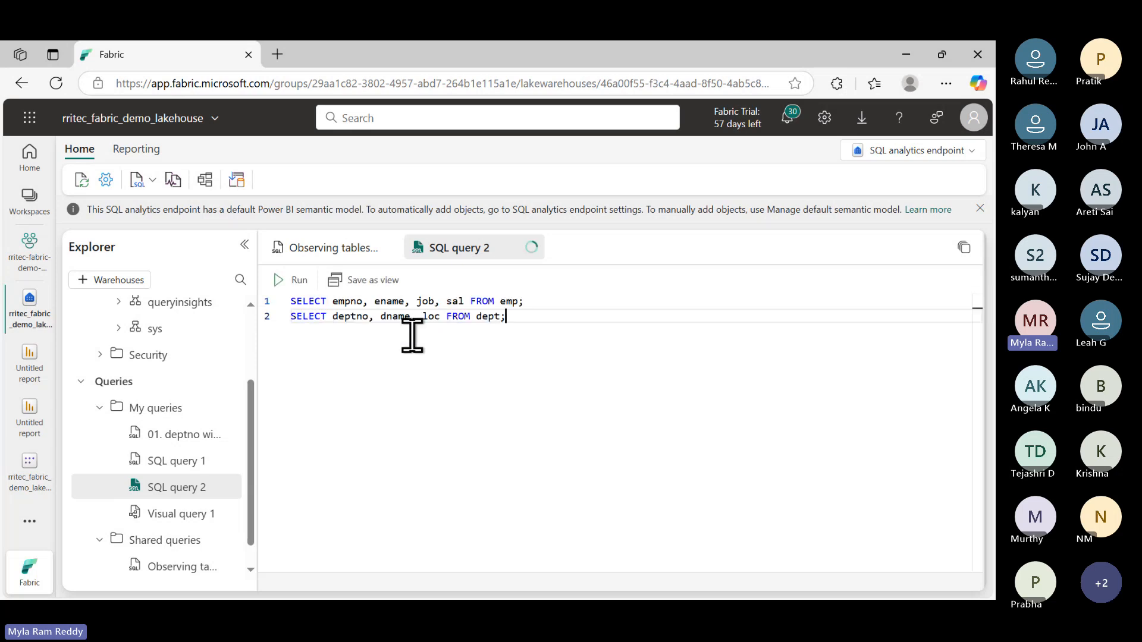
pyautogui.click(299, 280)
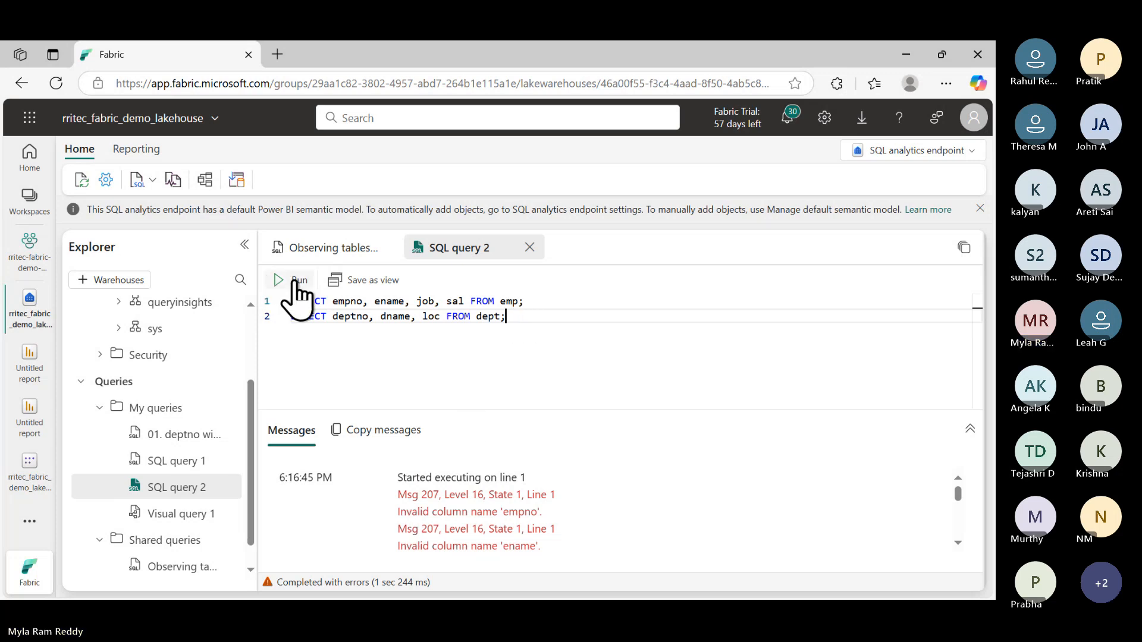
pyautogui.click(296, 281)
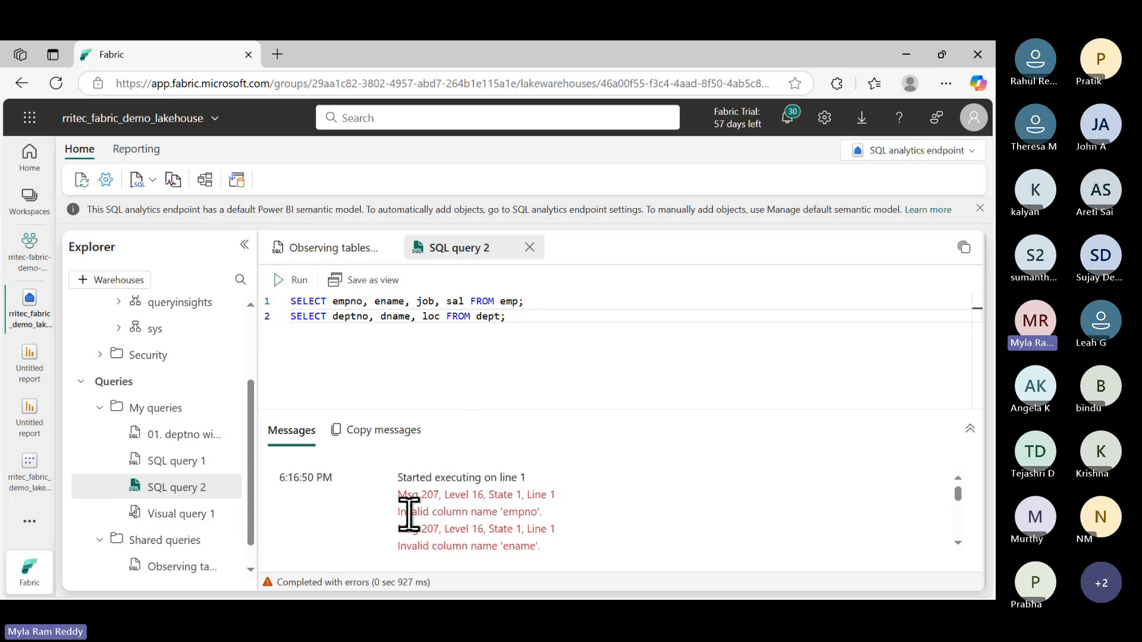
# Replace the deptno, dname, loc column list in the dept SELECT statement with the partial name "dep"
pyautogui.moveTo(335, 316)
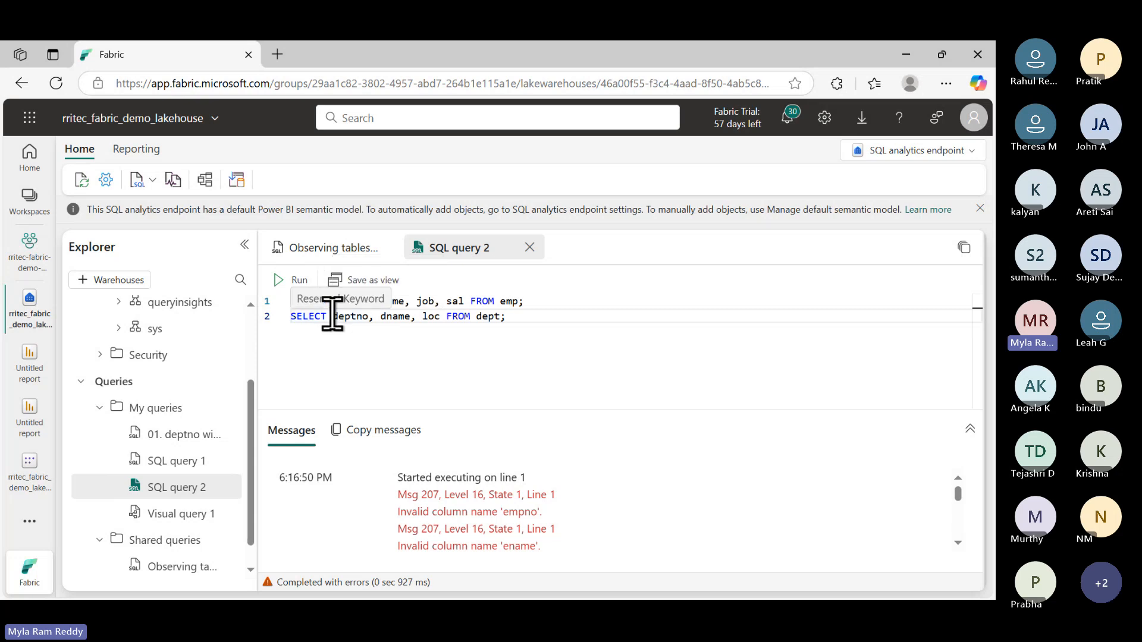
pyautogui.click(333, 316)
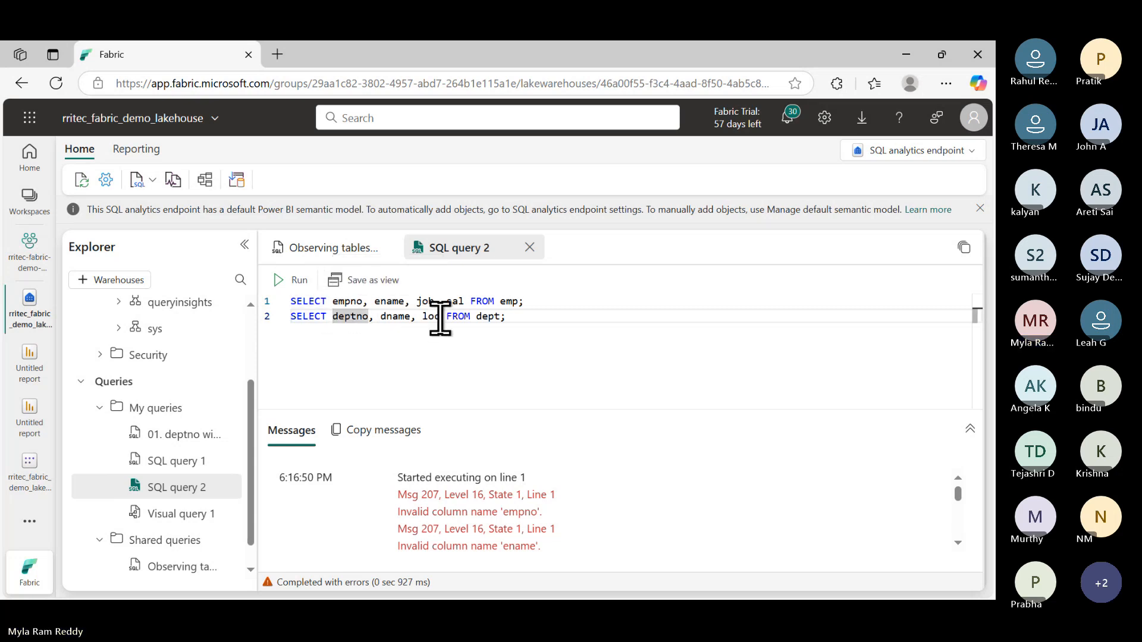
pyautogui.keyDown('shift'); pyautogui.click(440, 316); pyautogui.keyUp('shift')
pyautogui.write('d')
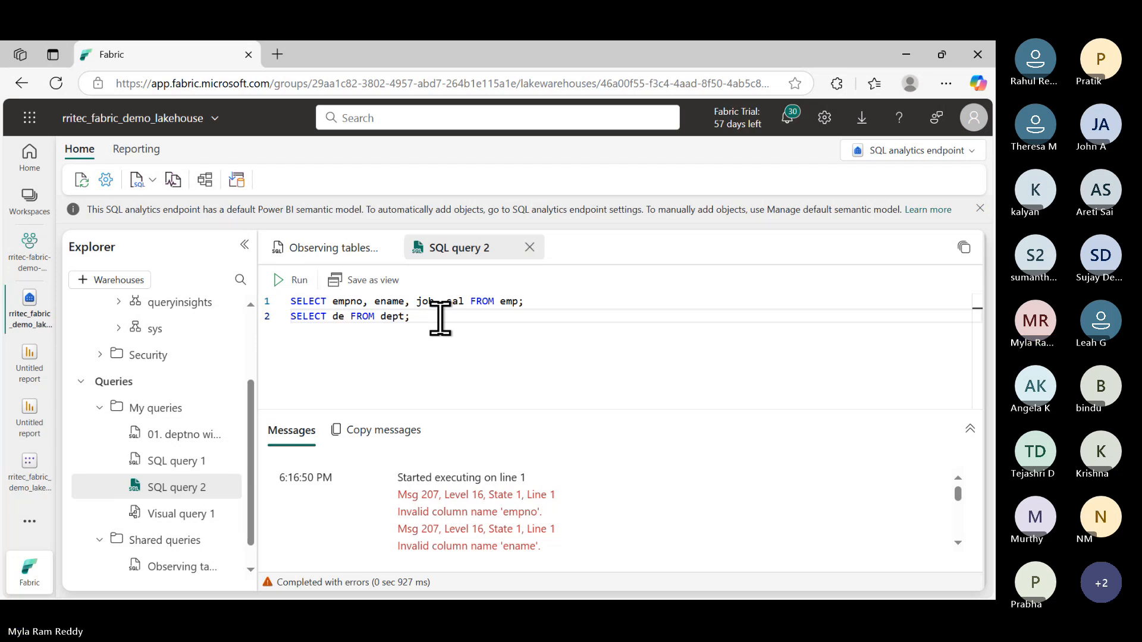
pyautogui.write('ep')
# Expand the dbo schema's tables down to the dept columns and widen the Explorer to read their full names
pyautogui.scroll(3, 183, 390)
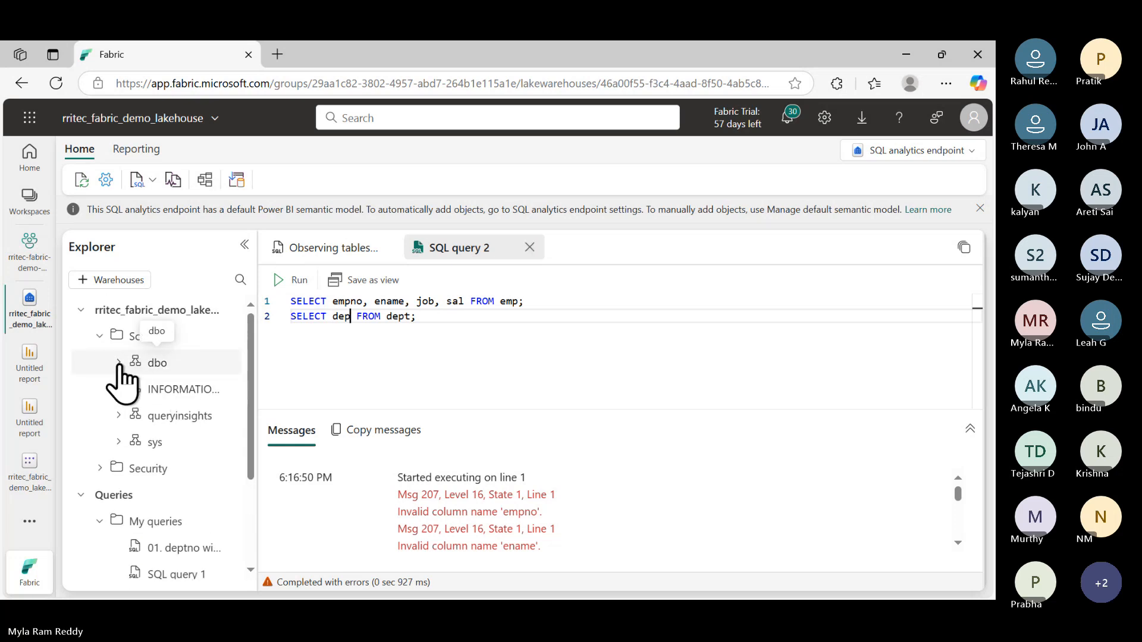
pyautogui.click(126, 364)
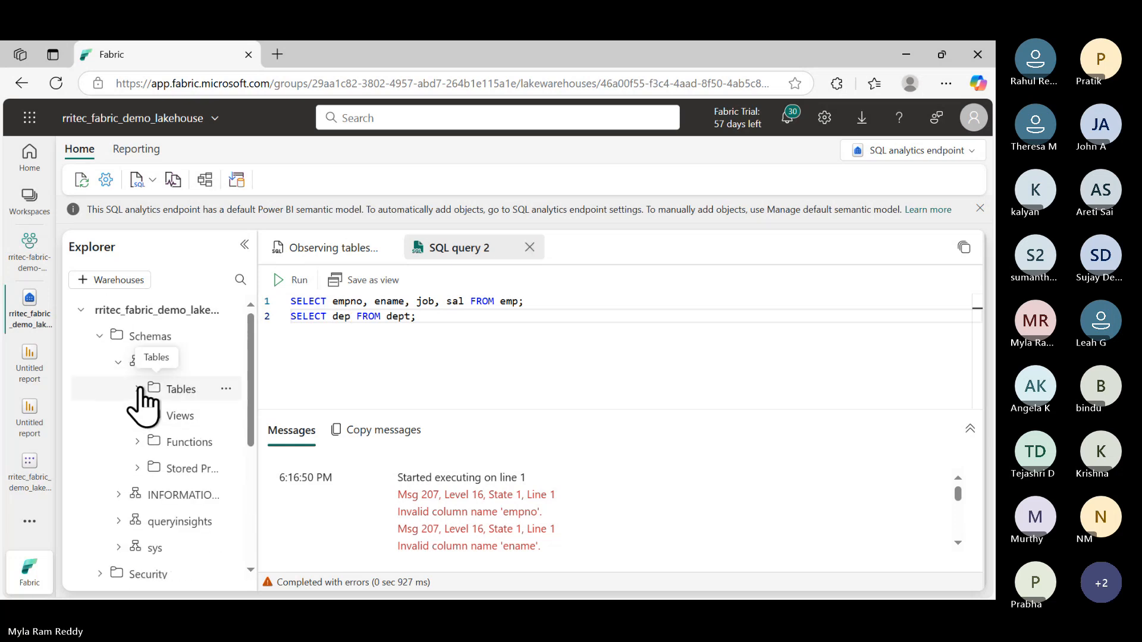
pyautogui.click(140, 389)
pyautogui.click(156, 416)
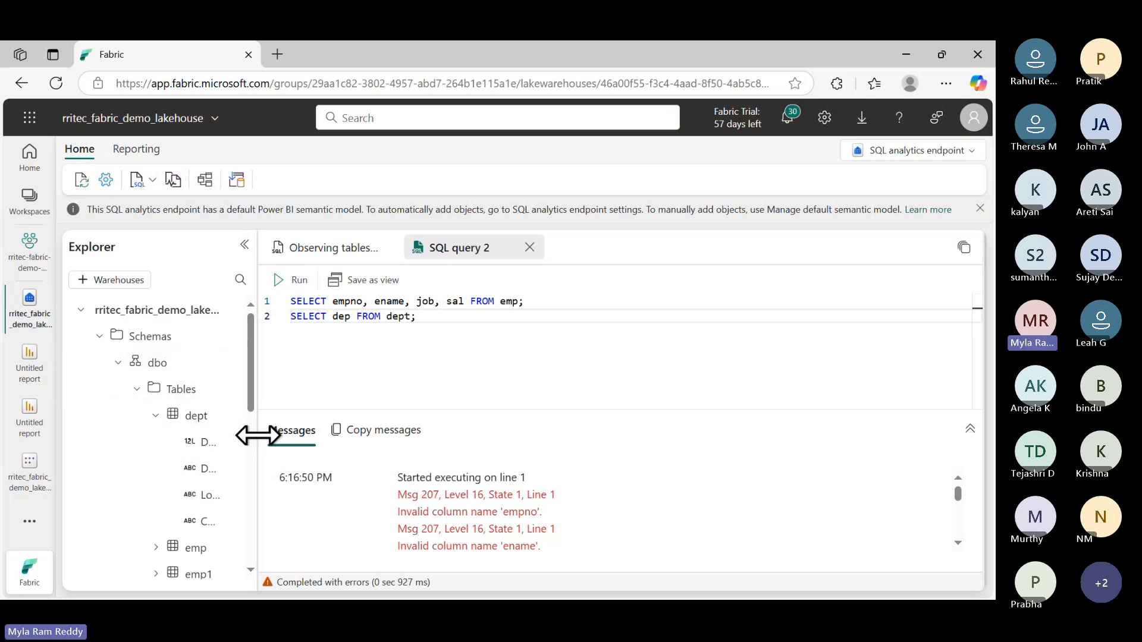
pyautogui.moveTo(257, 435); pyautogui.dragTo(318, 454)
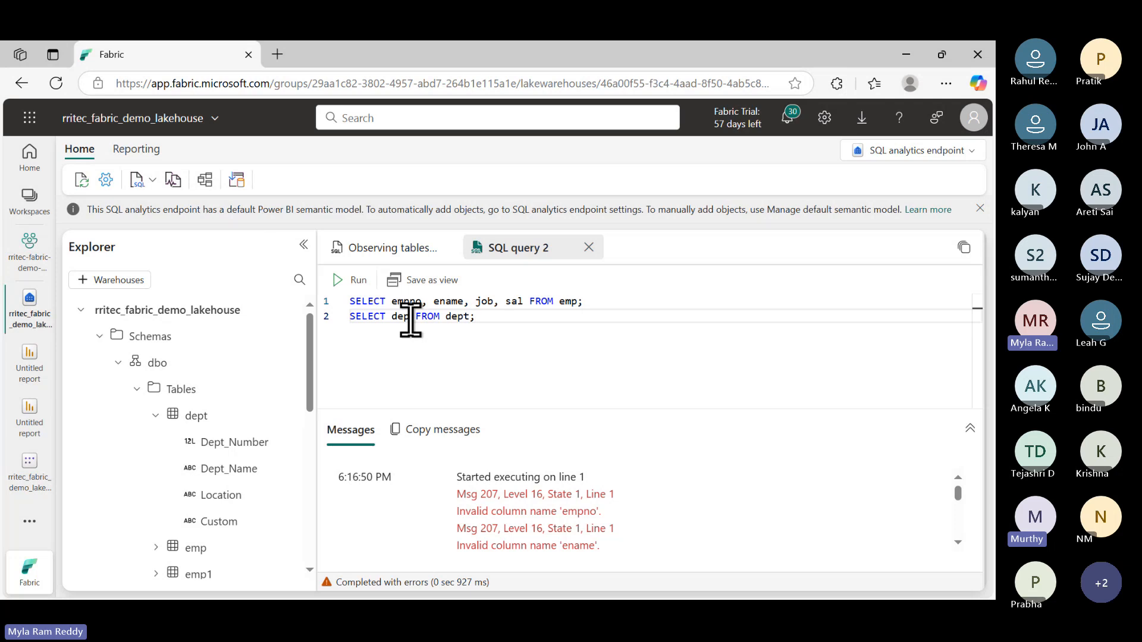
# Set the dept SELECT statement's columns to Dept_Number,Dept_Name and run the query
pyautogui.doubleClick(410, 318)
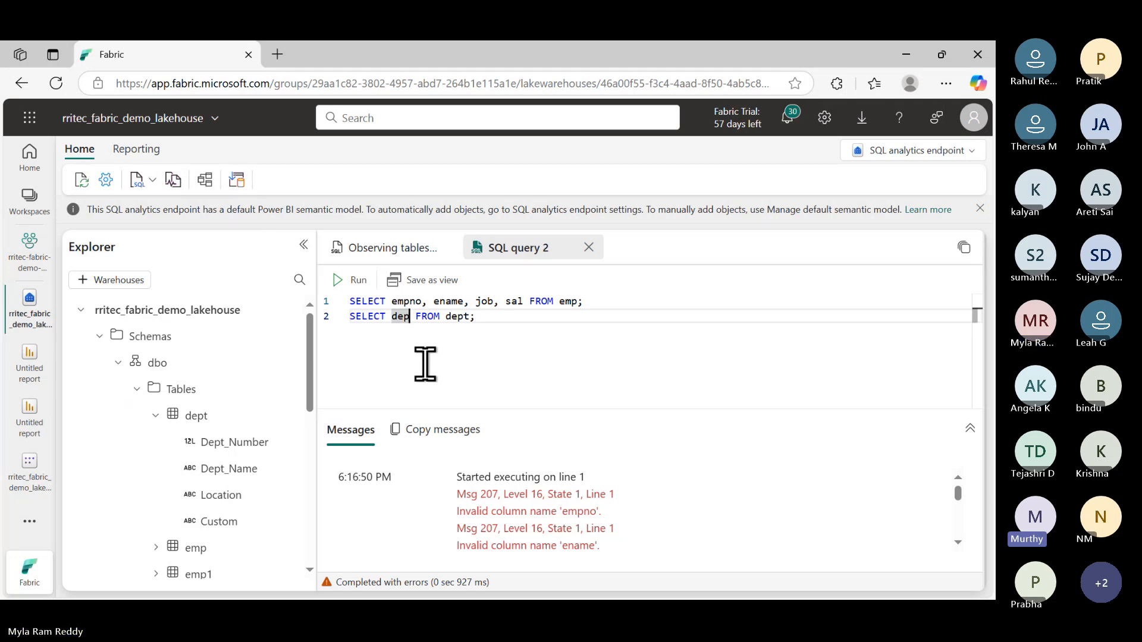
pyautogui.press('BackSpace')
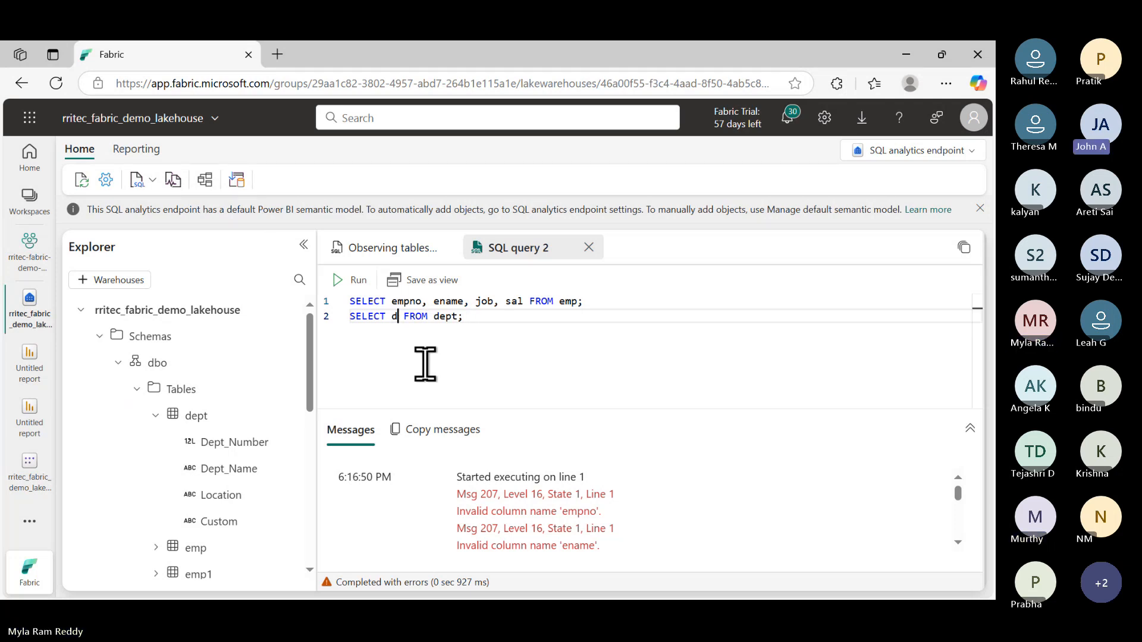
pyautogui.write('Dept_Number')
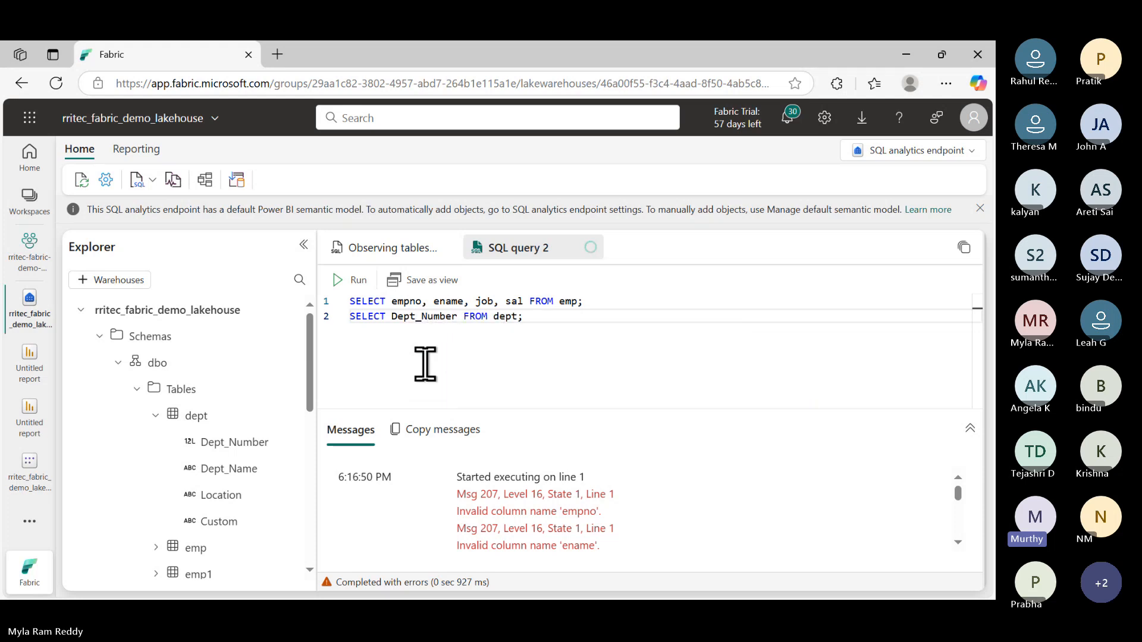
pyautogui.write(',Dept')
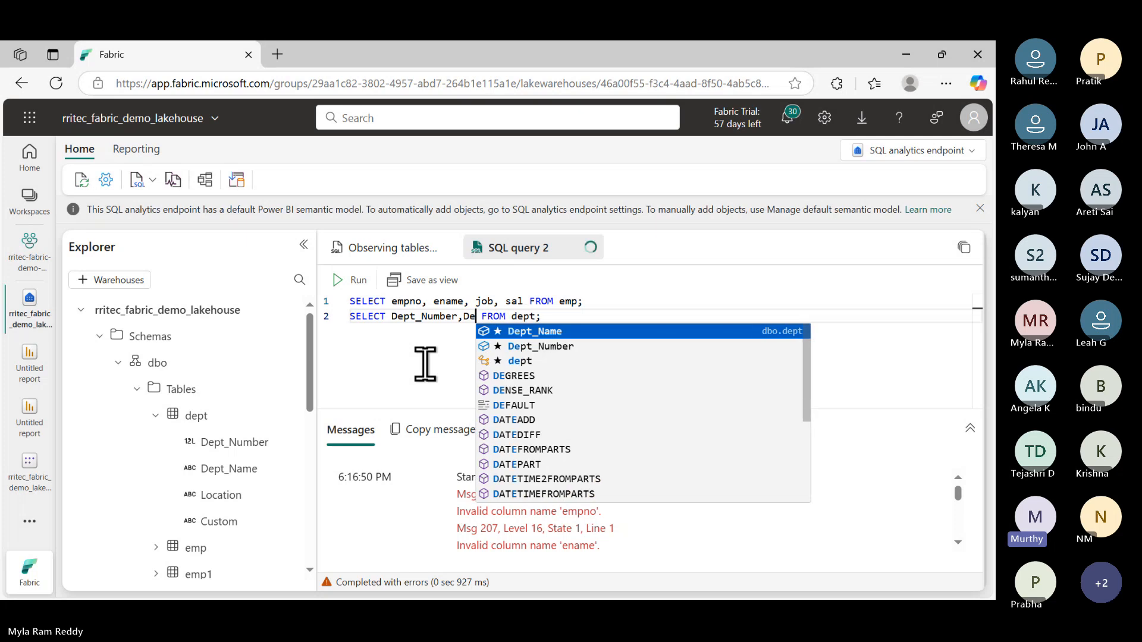
pyautogui.write('_')
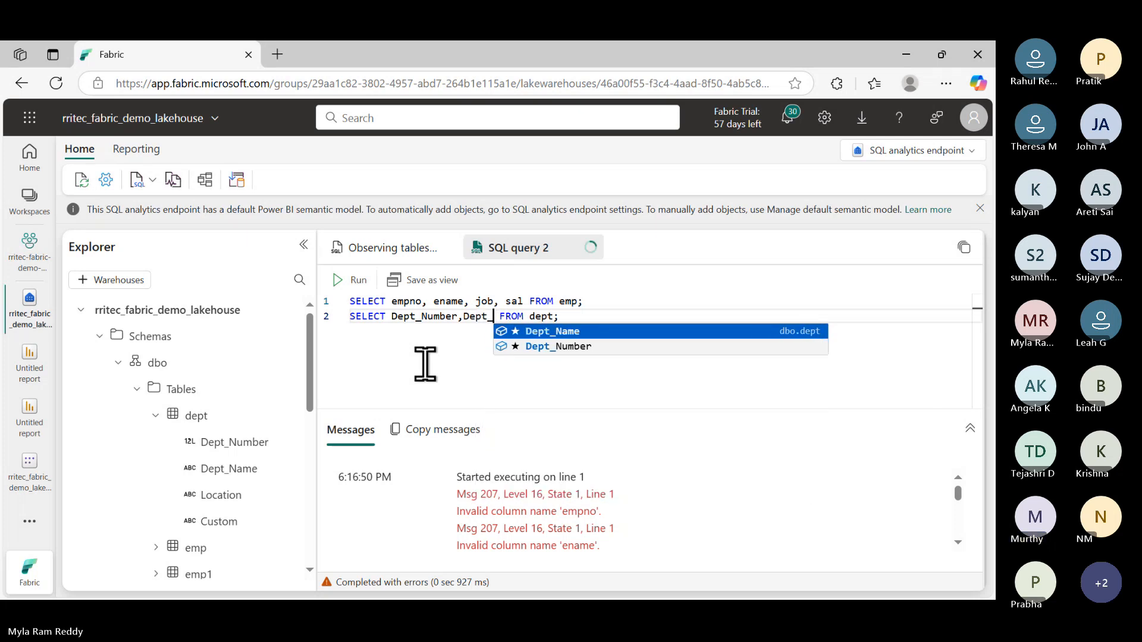
pyautogui.write('Name')
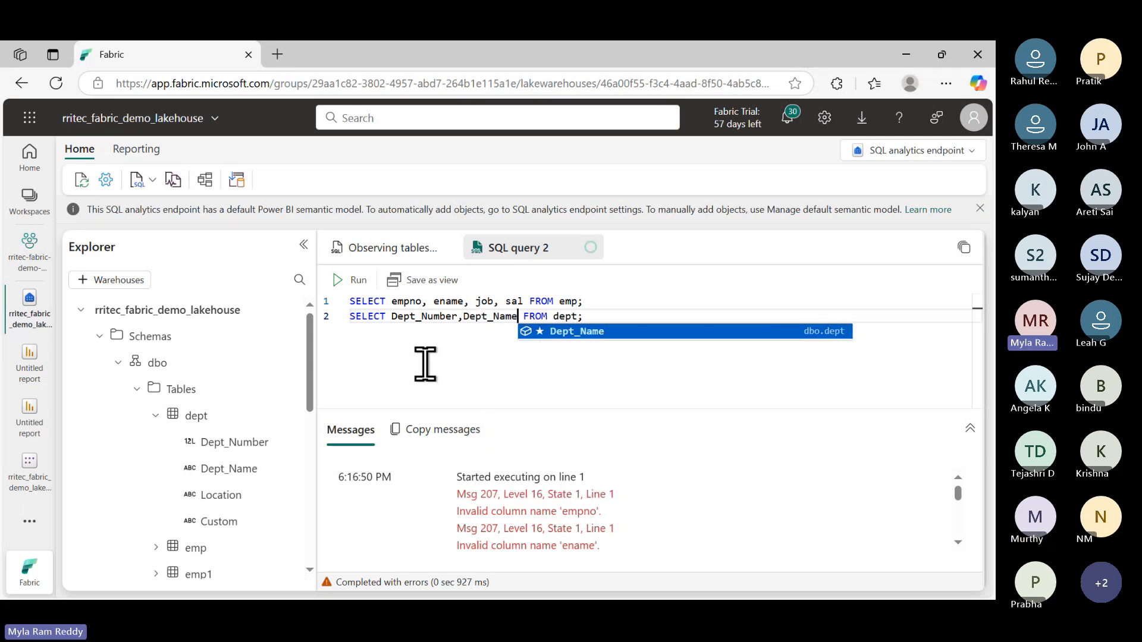
pyautogui.click(438, 368)
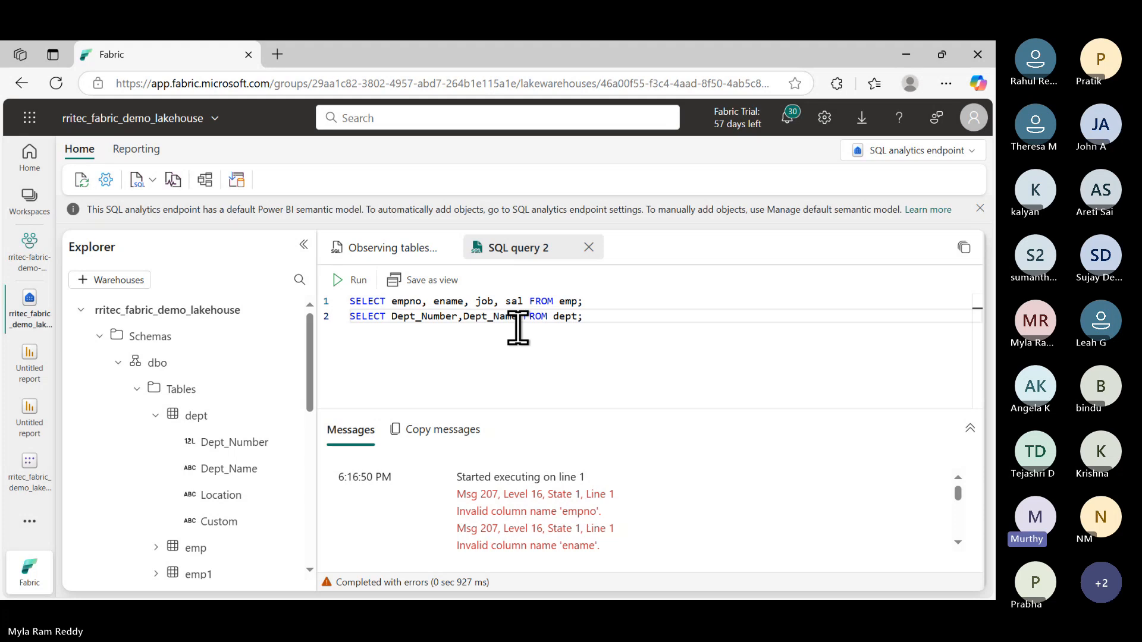
pyautogui.click(348, 280)
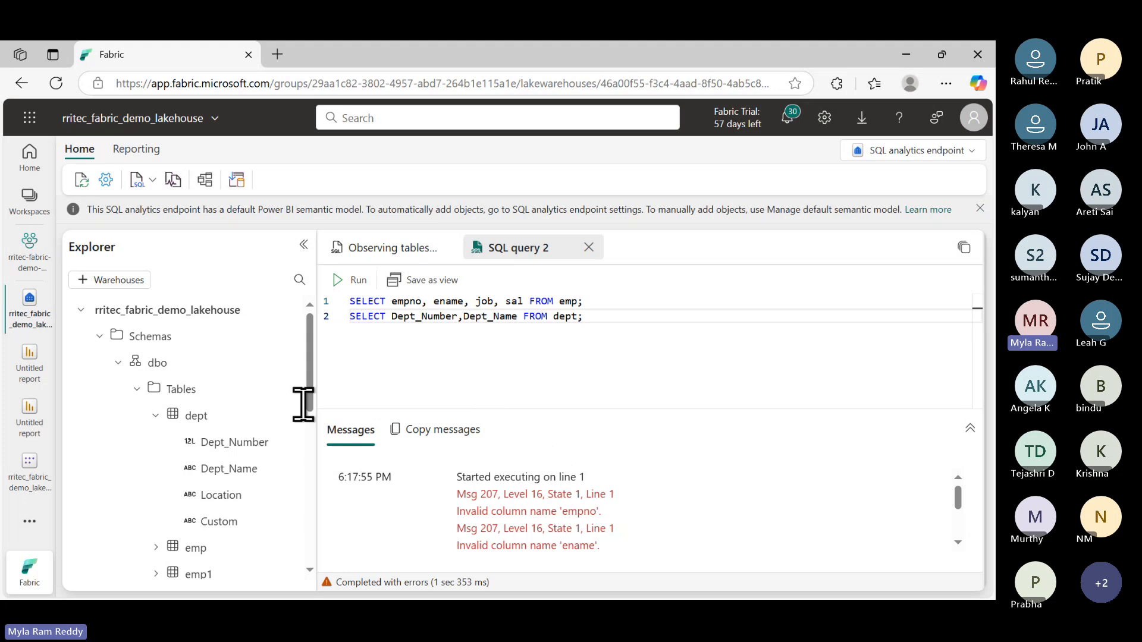
# Check the emp table's columns, replace the emp SELECT statement's column list with EMPNO,SAL, and run the query
pyautogui.click(156, 548)
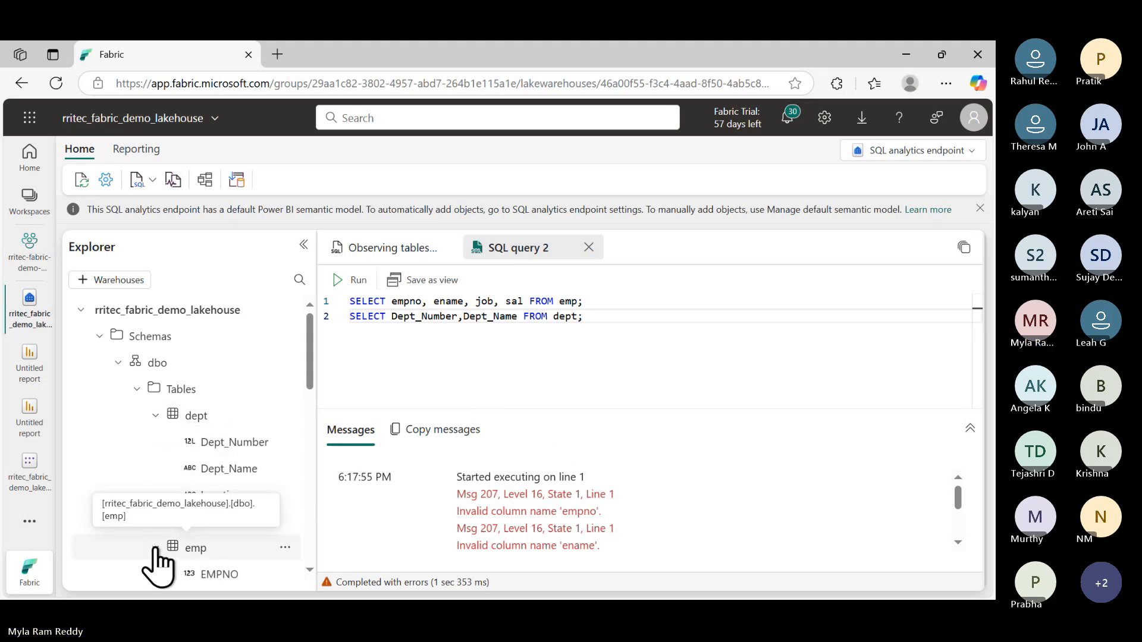
pyautogui.scroll(-2, 248, 523)
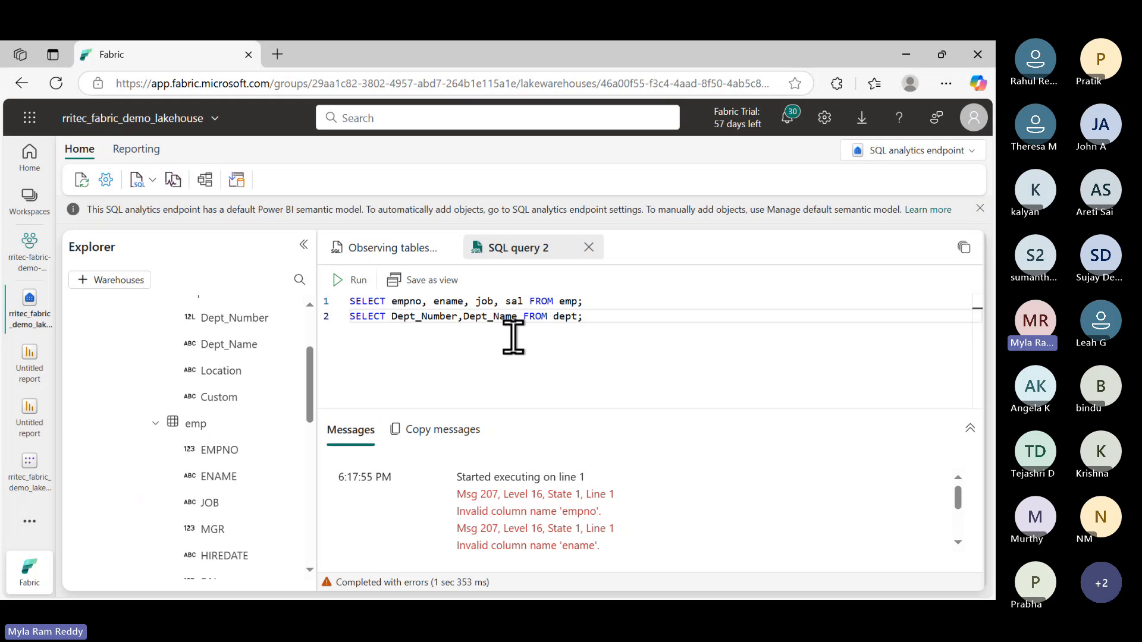
pyautogui.click(396, 303)
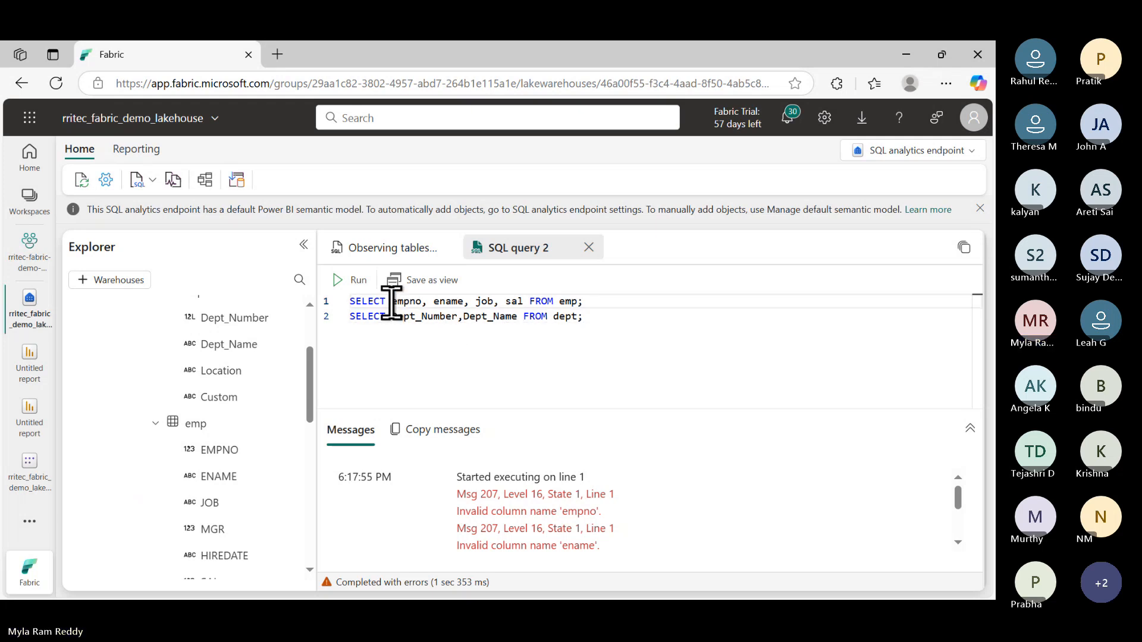
pyautogui.keyDown('shift'); pyautogui.click(524, 301); pyautogui.keyUp('shift')
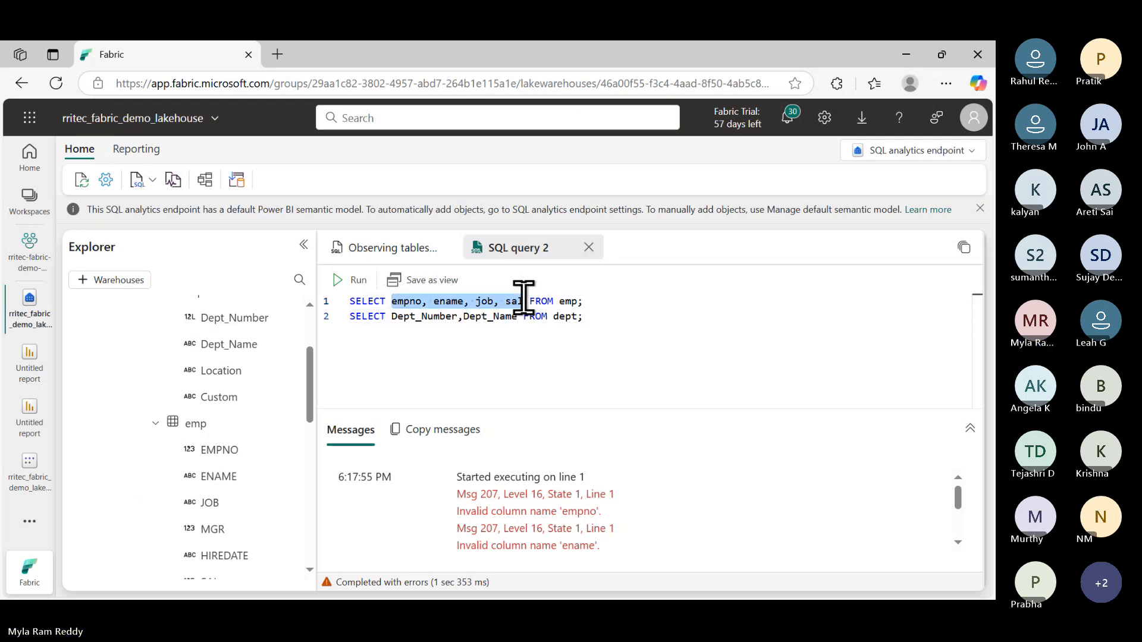
pyautogui.write('EMPNO')
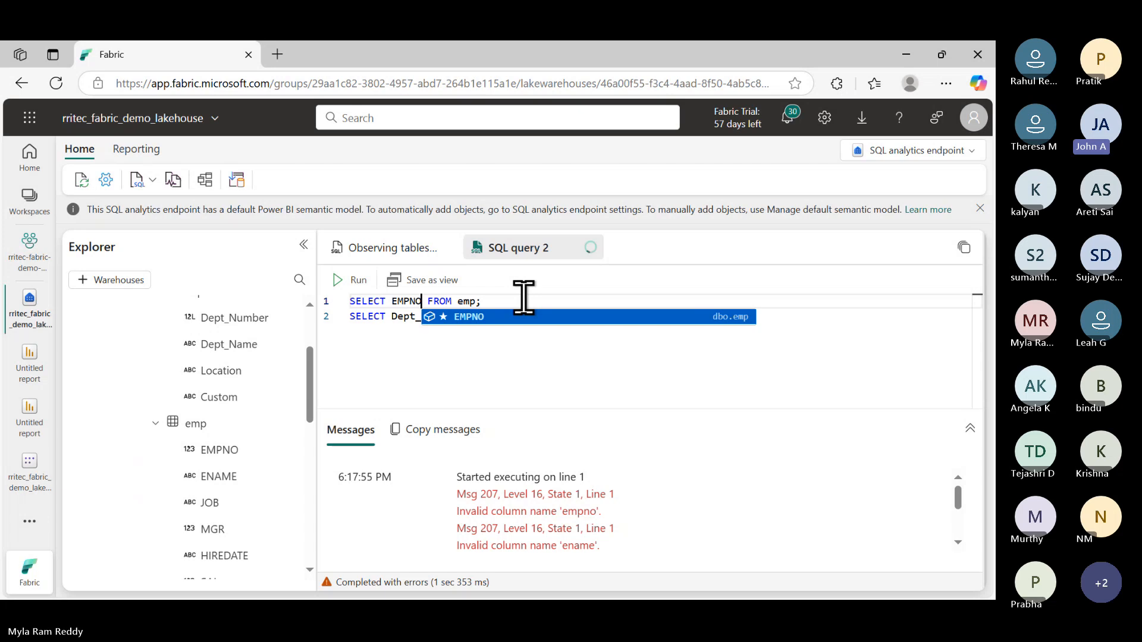
pyautogui.write(',SAL')
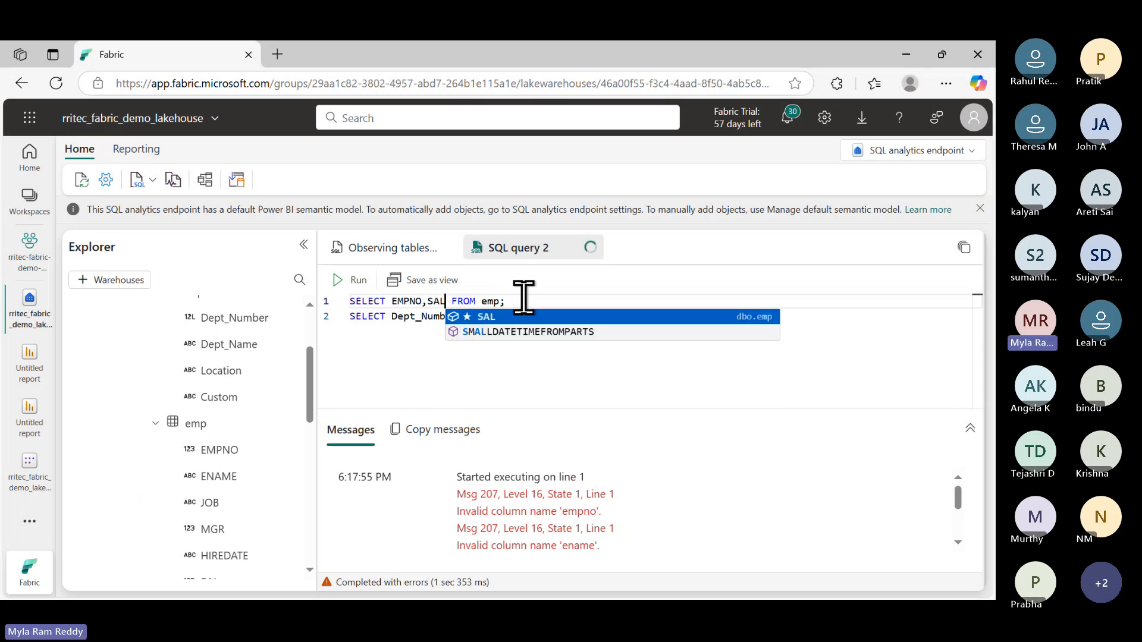
pyautogui.click(385, 370)
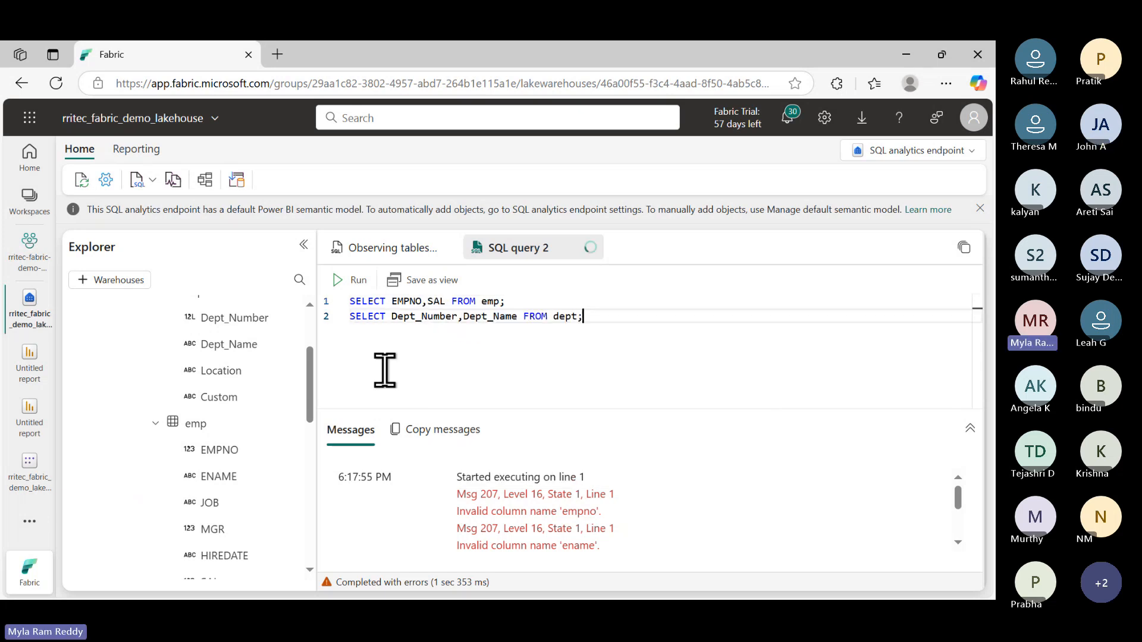
pyautogui.click(354, 280)
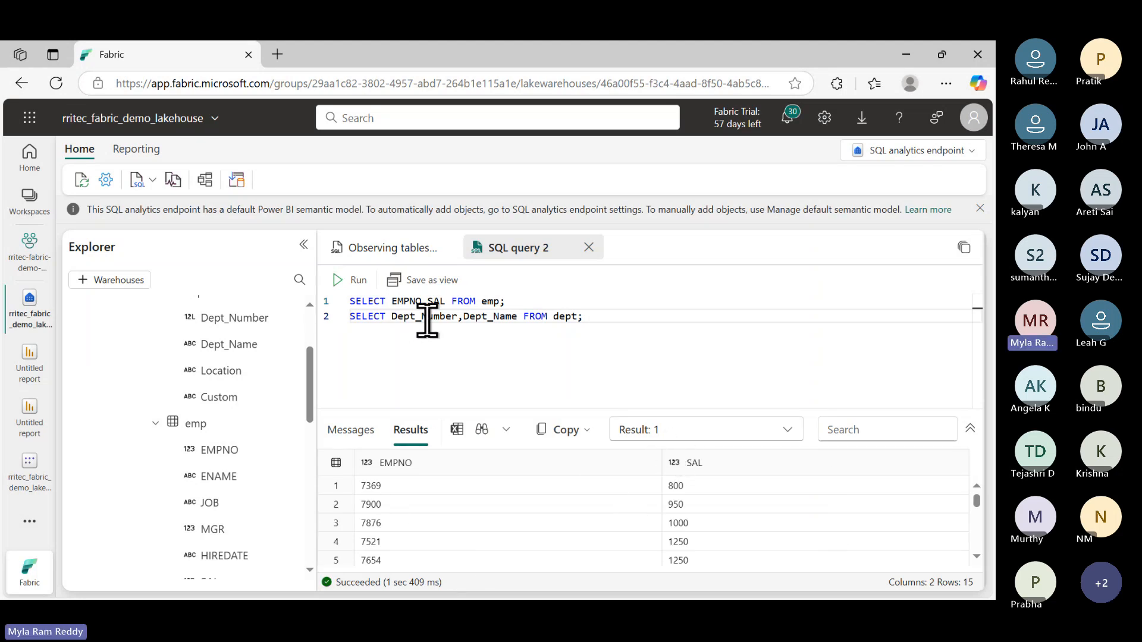
# Show the second result set and rename SQL query 2 as "02. Select Columns Only"
pyautogui.click(680, 445)
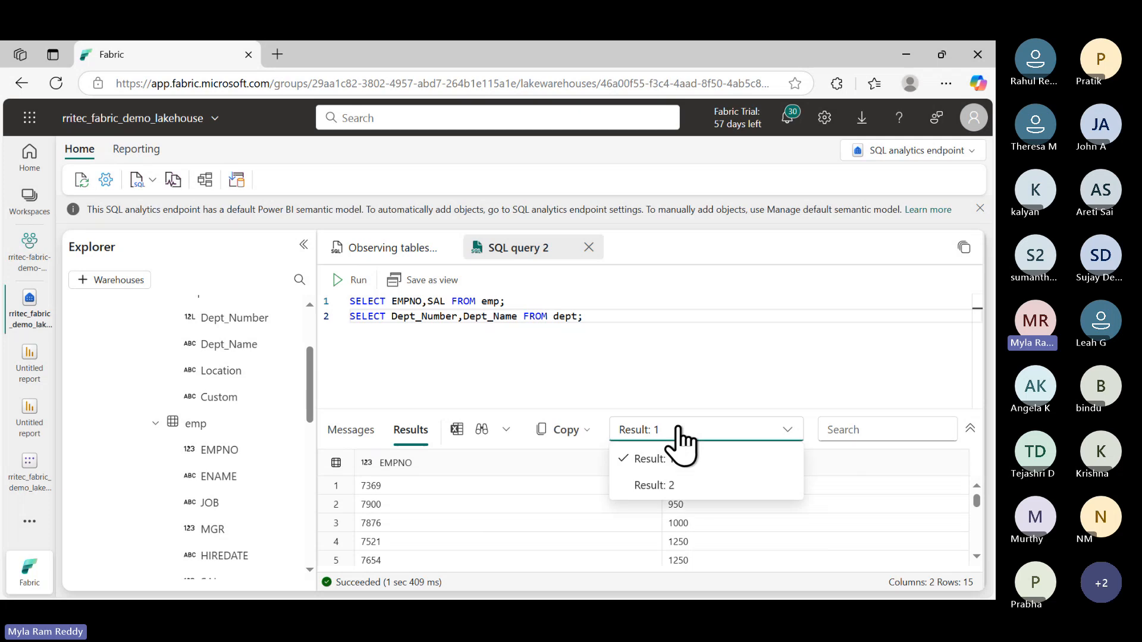
pyautogui.click(666, 506)
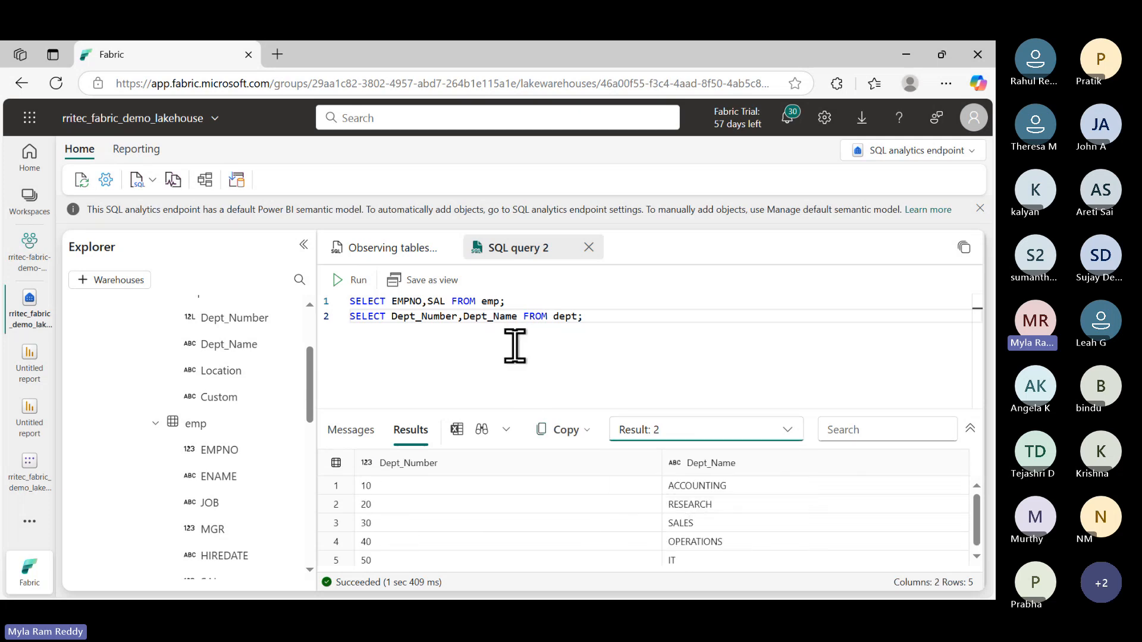
pyautogui.rightClick(520, 253)
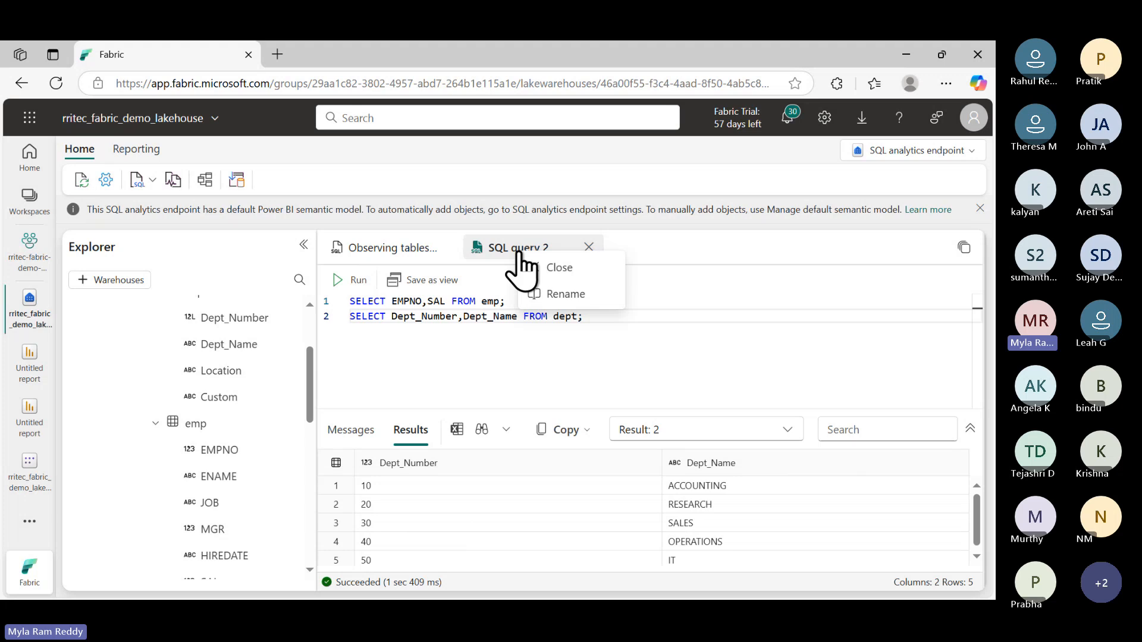
pyautogui.click(558, 298)
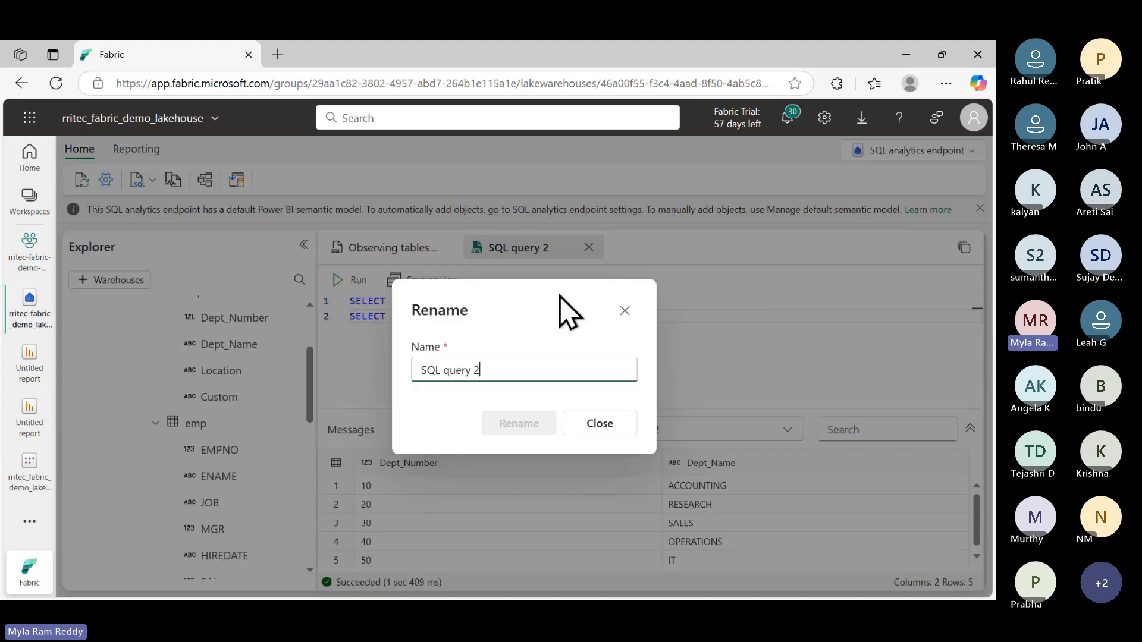
pyautogui.hotkey('ctrl', 'a')
pyautogui.write('Se')
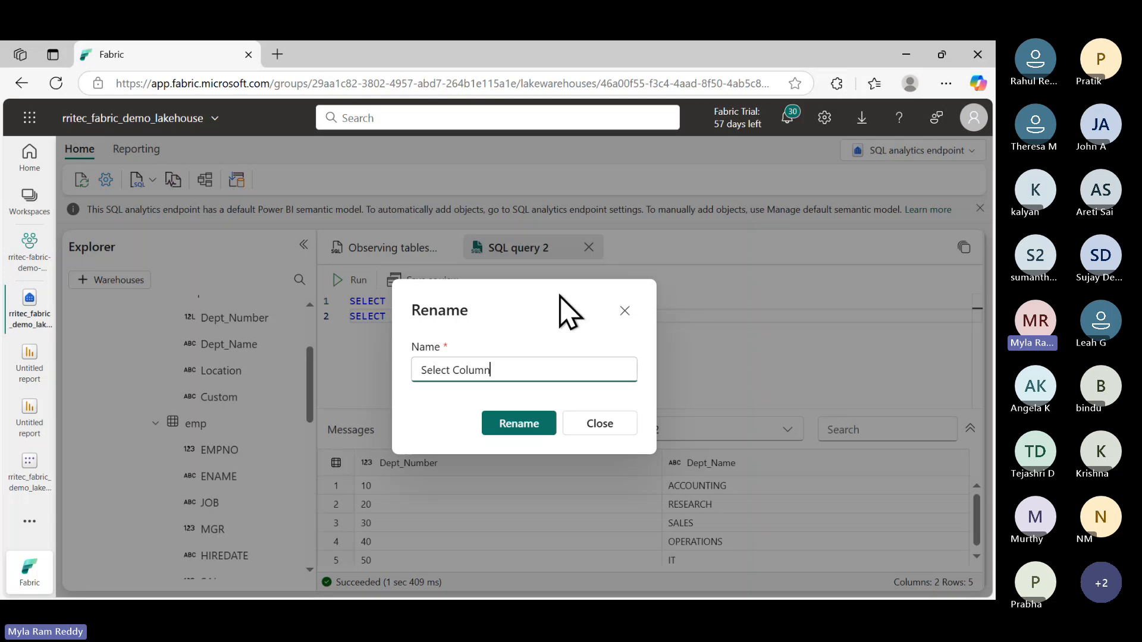
pyautogui.write('lect Columns Only')
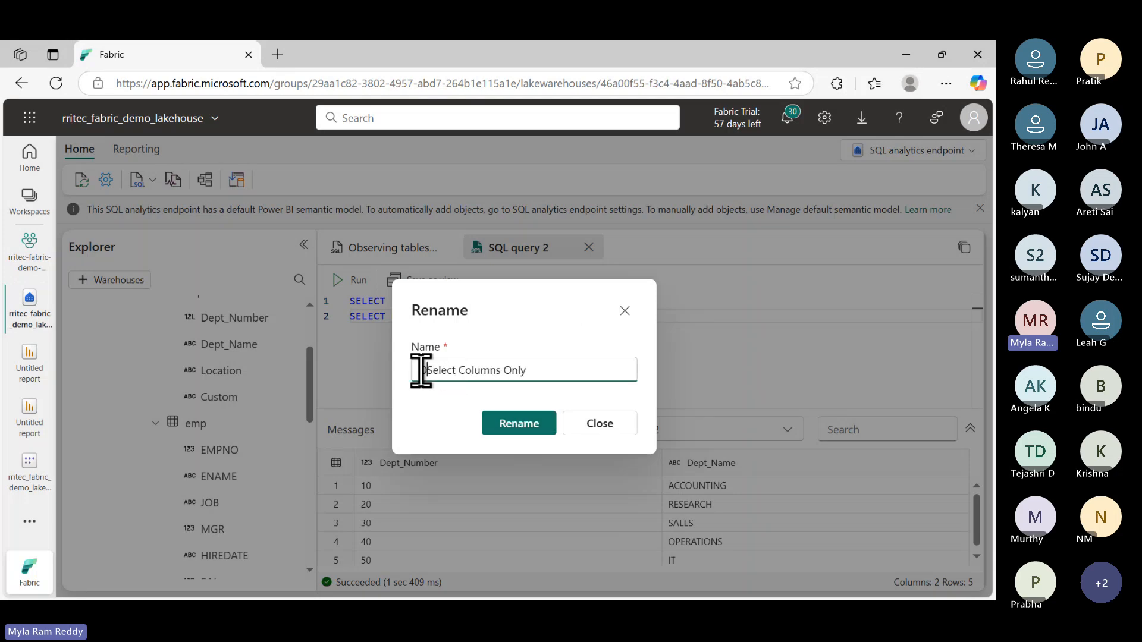
pyautogui.write('.')
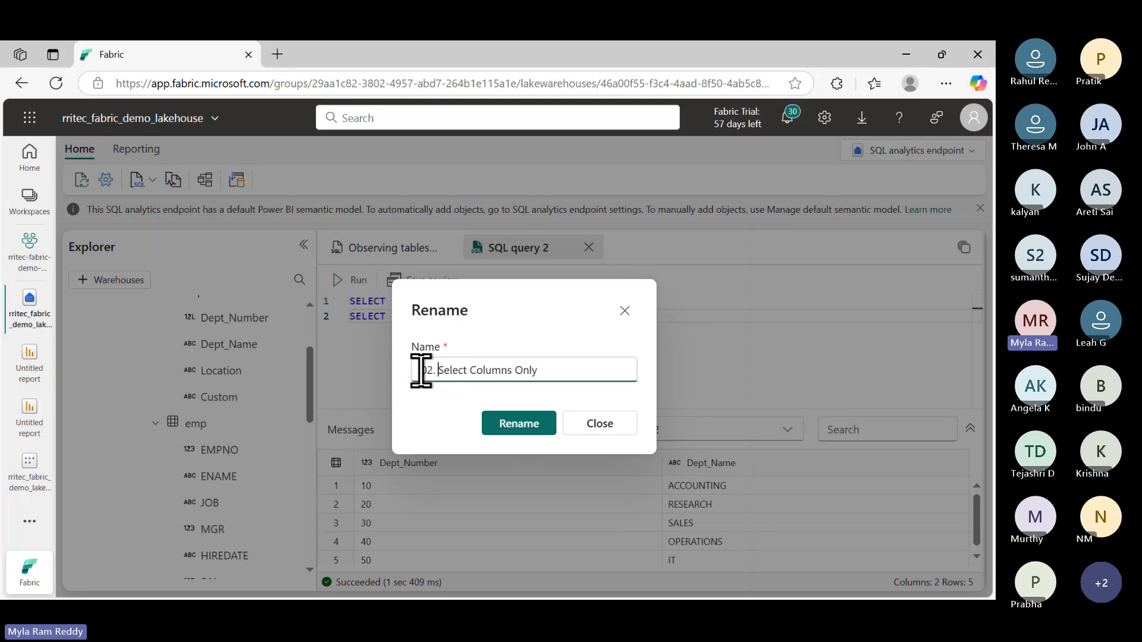
pyautogui.click(525, 426)
# Rename the "Observing tables data" query as "01. Observing tables data"
pyautogui.rightClick(389, 249)
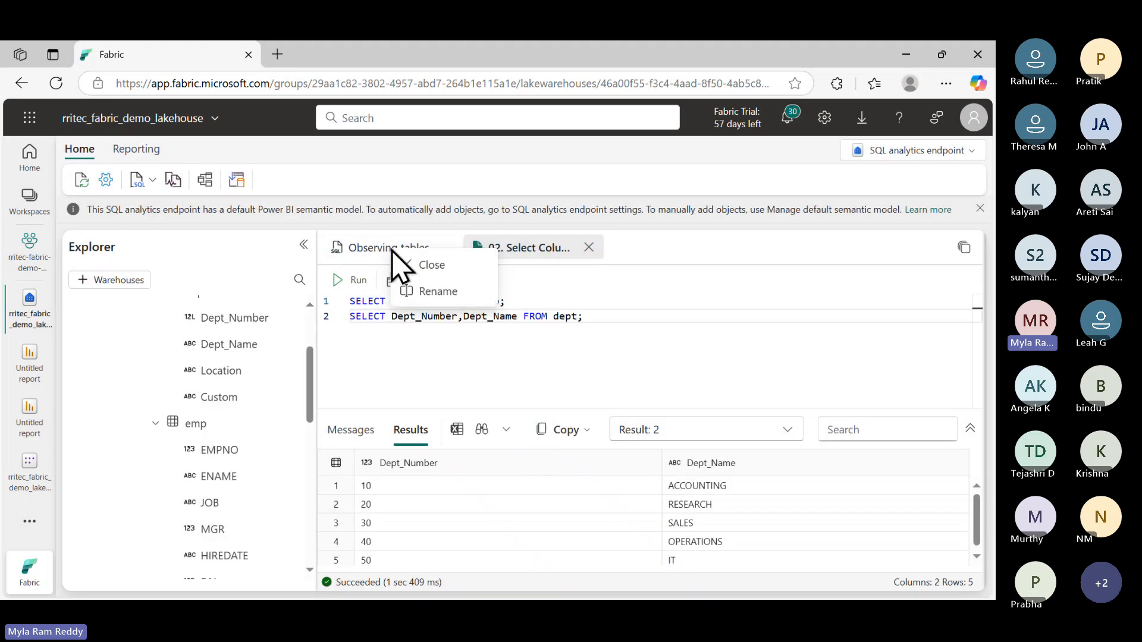
pyautogui.click(435, 291)
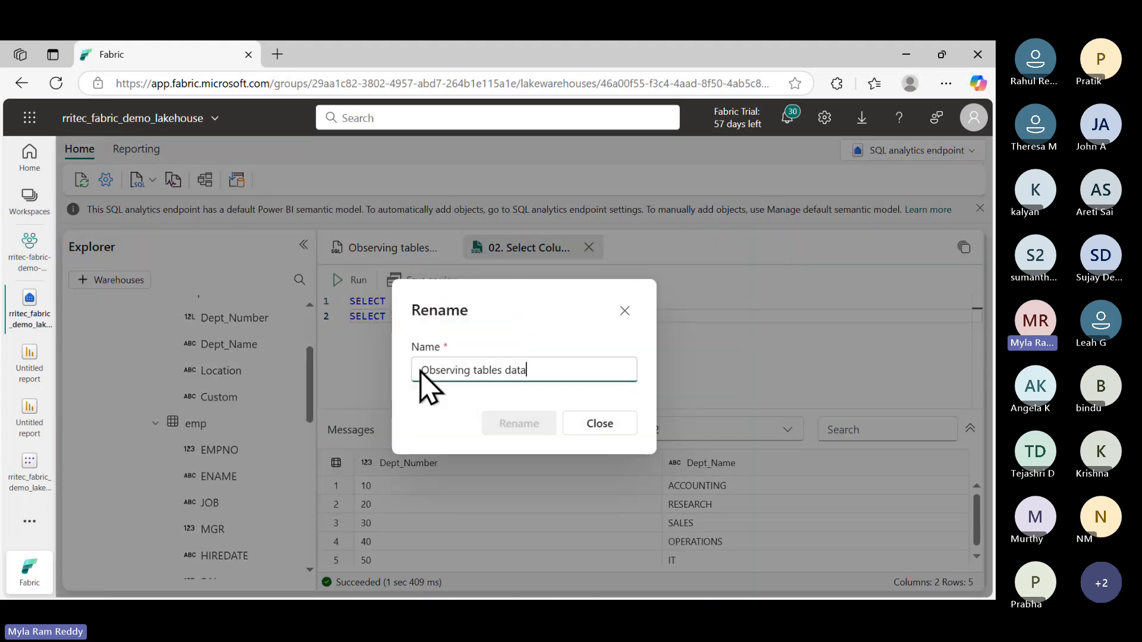
pyautogui.click(421, 370)
pyautogui.write('01.')
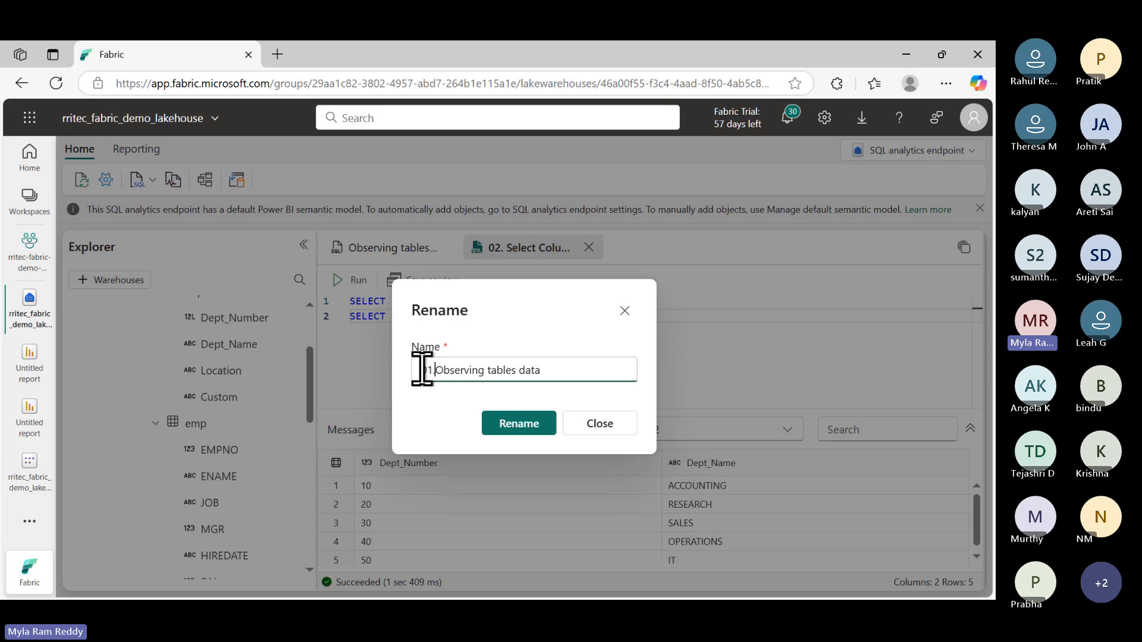
pyautogui.click(530, 432)
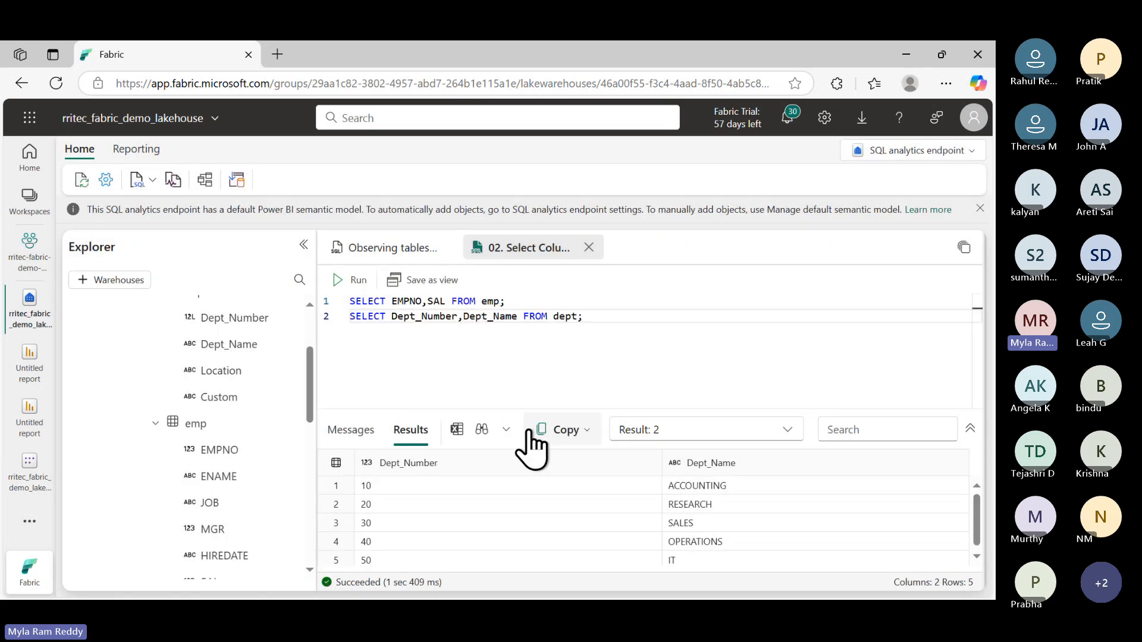
# Switch to the GitHub course notes and review section 2's inner, left, right and full outer join examples for emp and dept
pyautogui.hotkey('alt', 'Tab')
pyautogui.scroll(-3, 475, 492)
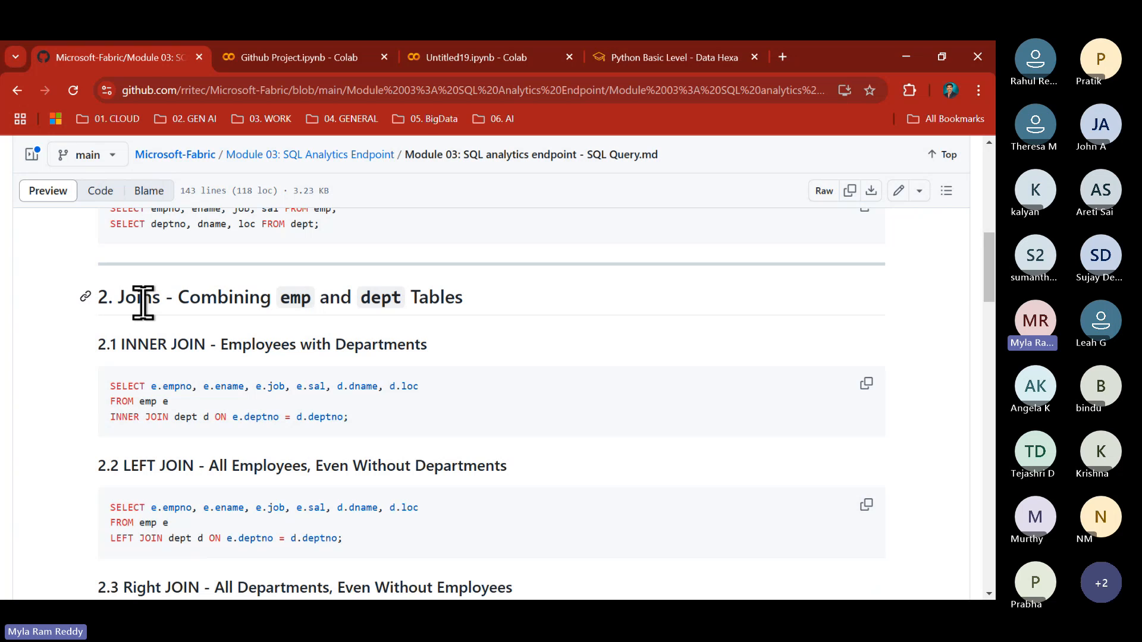
pyautogui.scroll(-2, 213, 387)
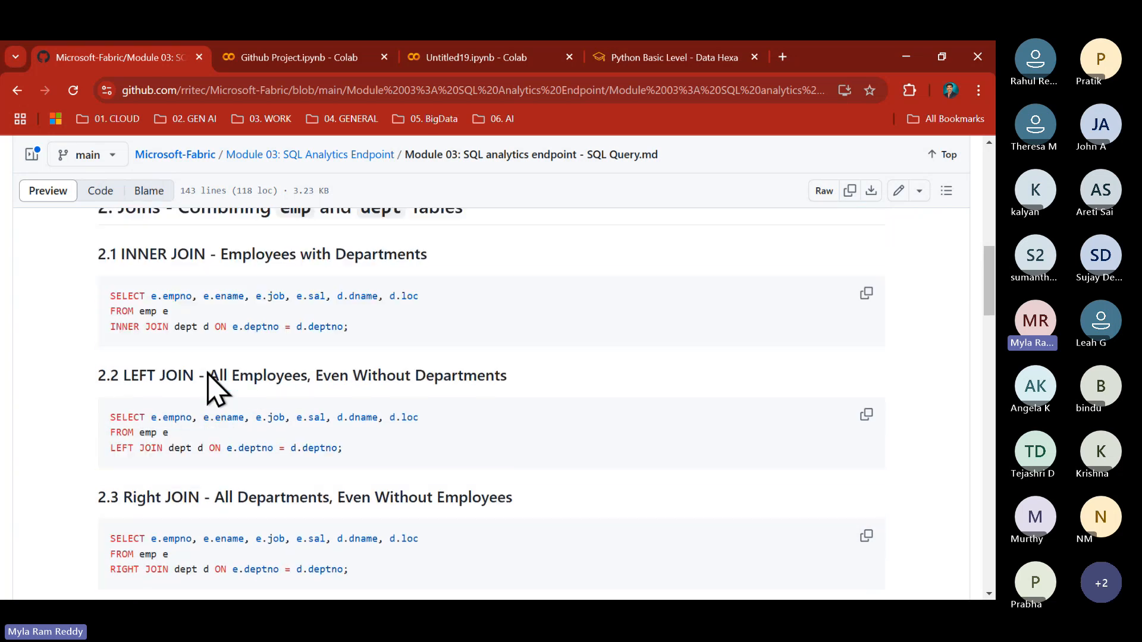
pyautogui.scroll(-4, 228, 388)
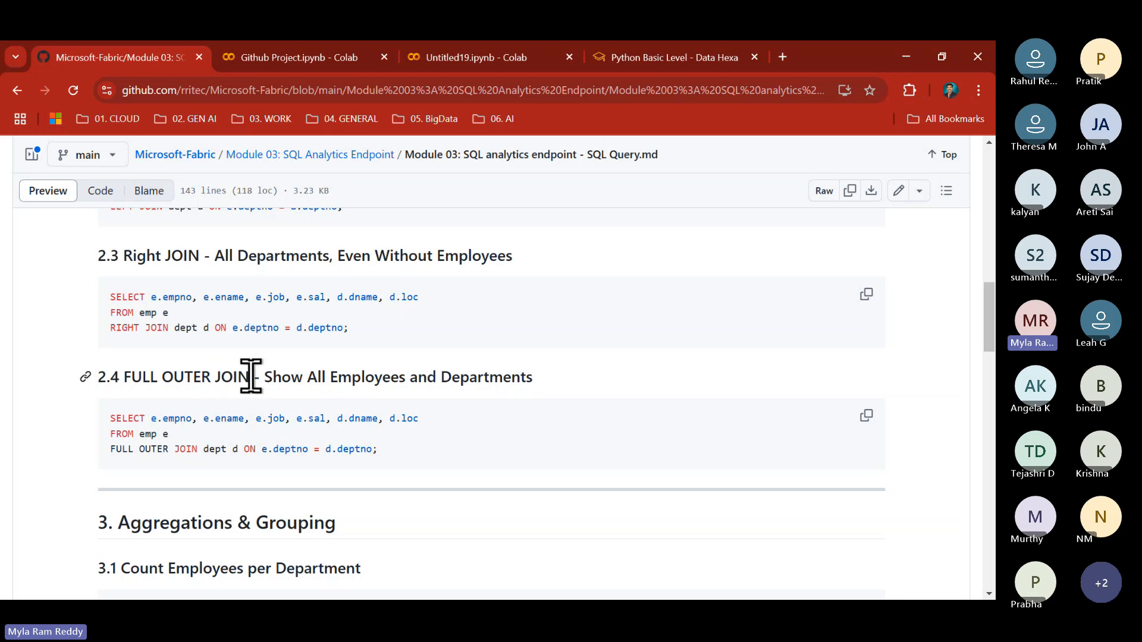
pyautogui.scroll(4, 250, 377)
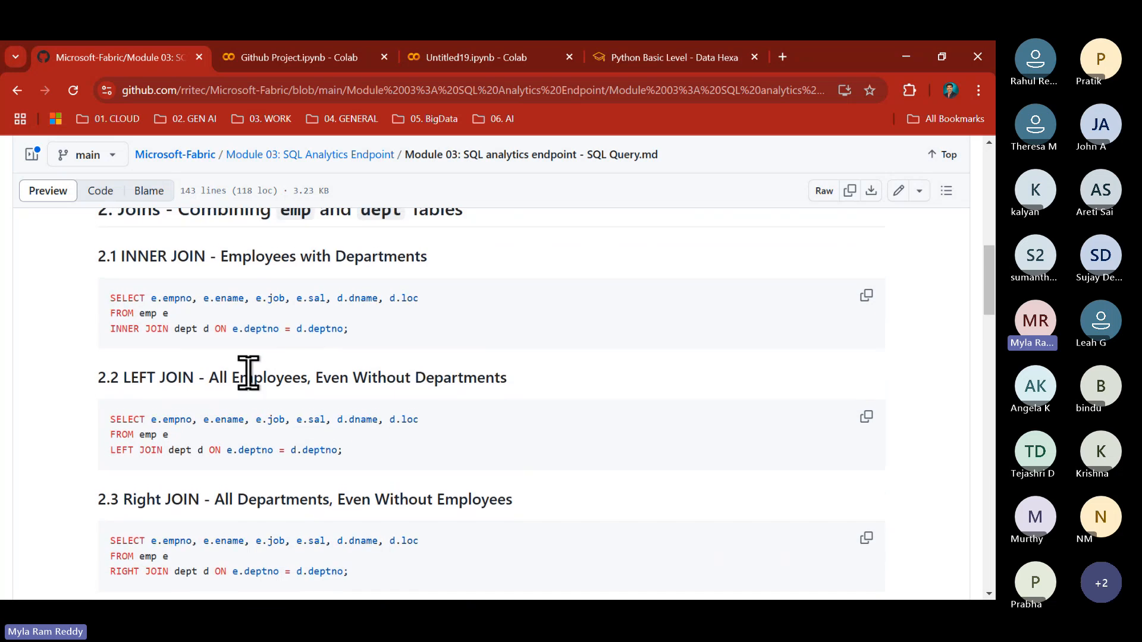
pyautogui.scroll(-1, 351, 459)
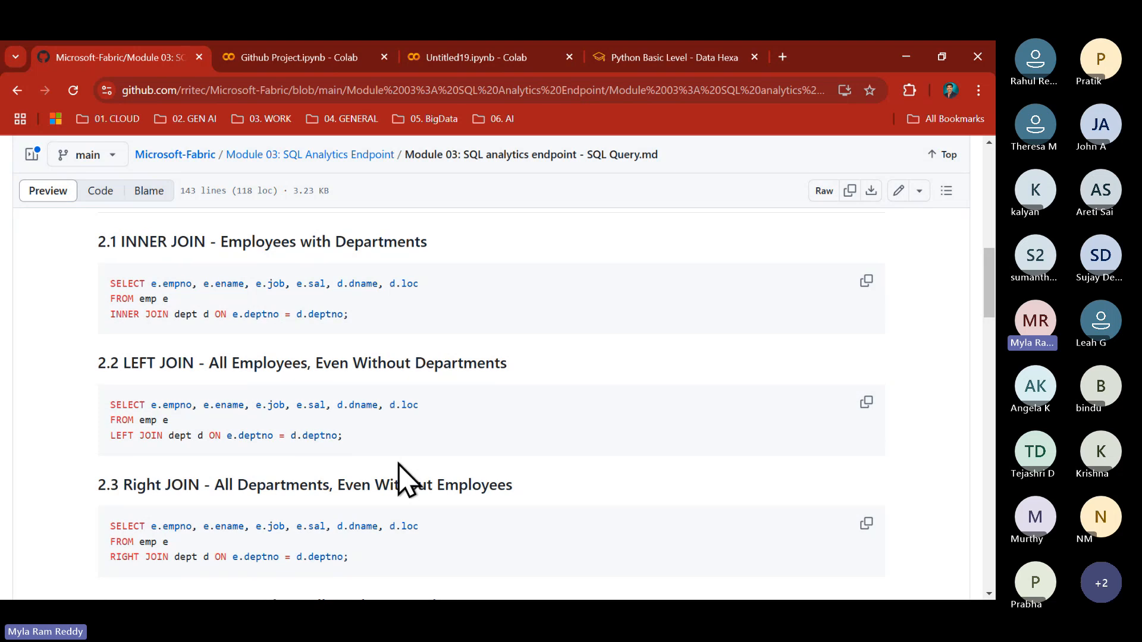
pyautogui.scroll(2, 399, 464)
pyautogui.scroll(1, 400, 476)
pyautogui.hotkey('alt', 'Tab')
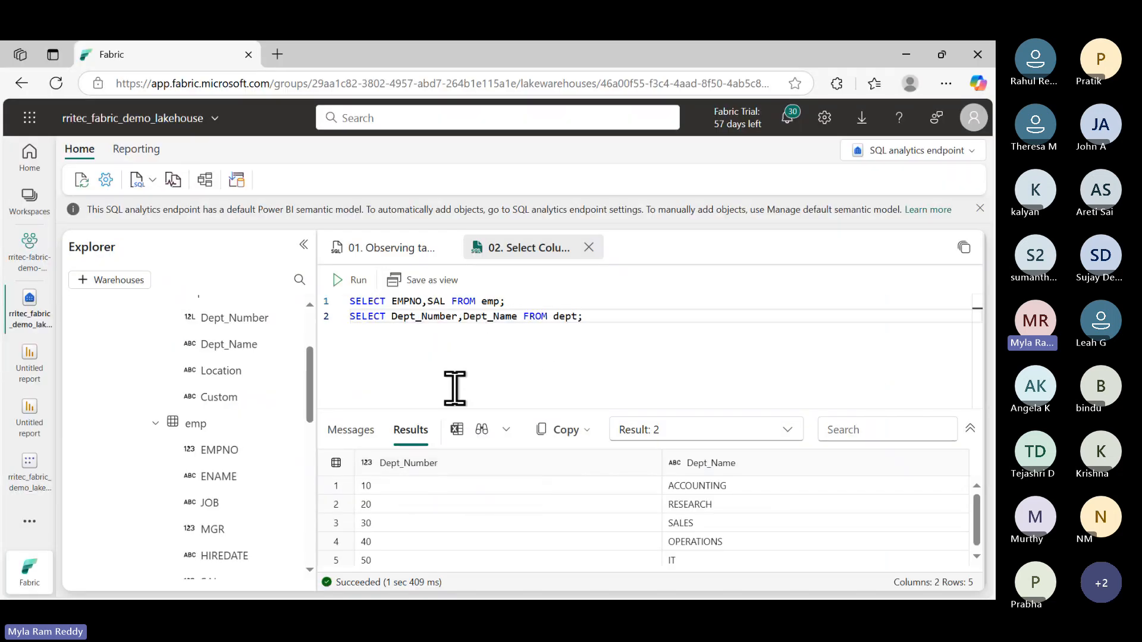
pyautogui.hotkey('alt', 'Tab')
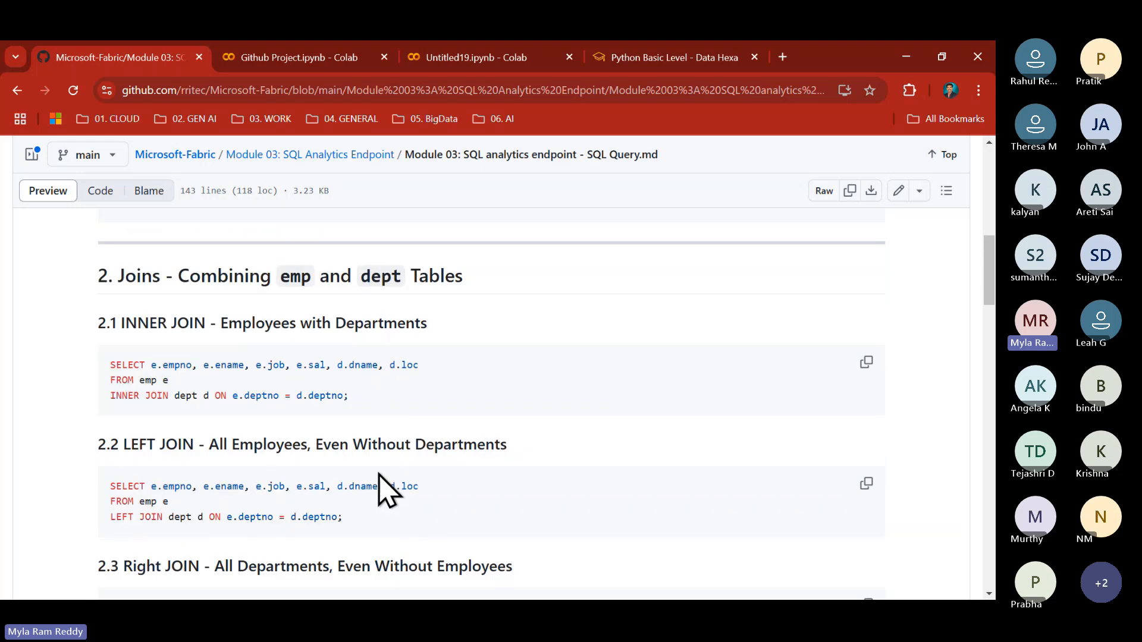
pyautogui.scroll(-5, 379, 475)
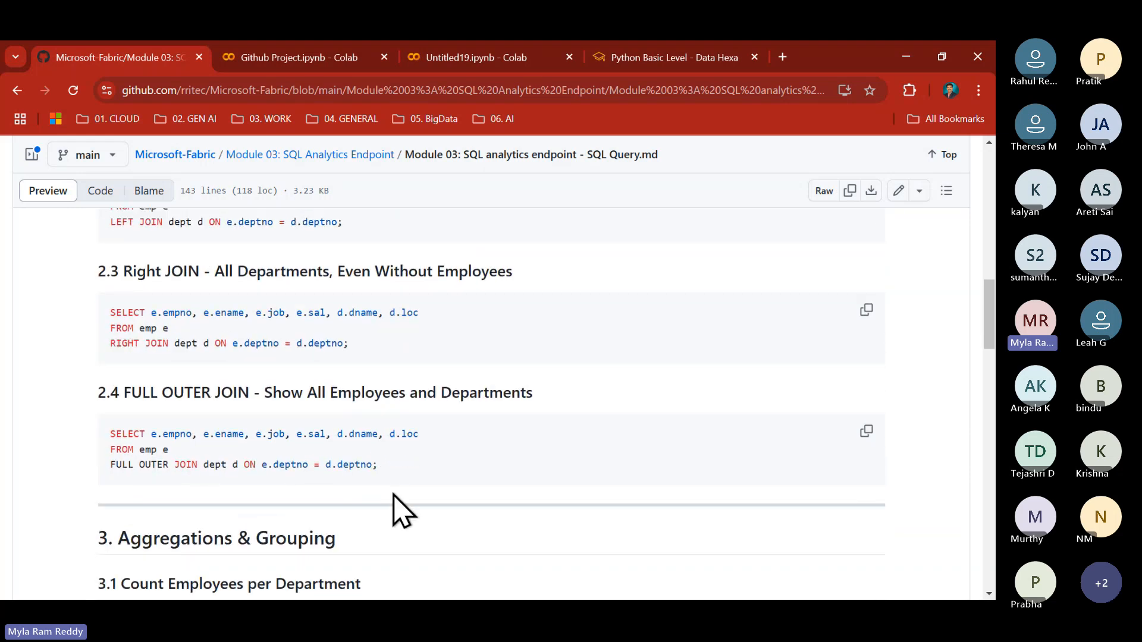
# Review section 3, Aggregations & Grouping, highlighting the GROUP BY keyword and the COUNT and AVG functions in its queries
pyautogui.scroll(-3, 400, 504)
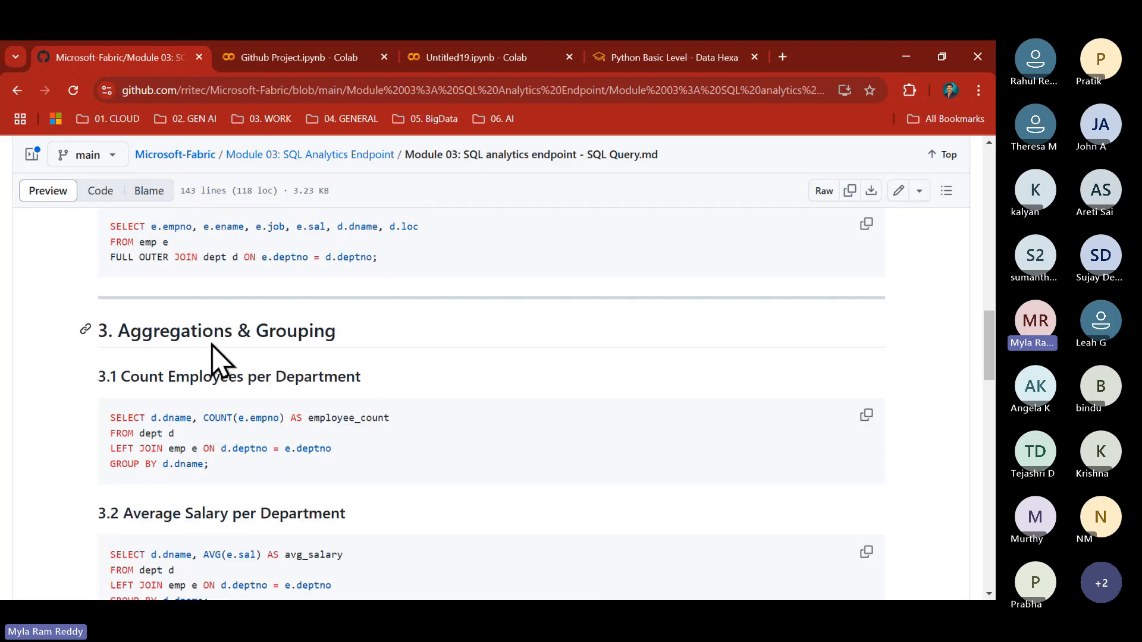
pyautogui.doubleClick(126, 464)
pyautogui.doubleClick(222, 417)
pyautogui.scroll(-2, 224, 416)
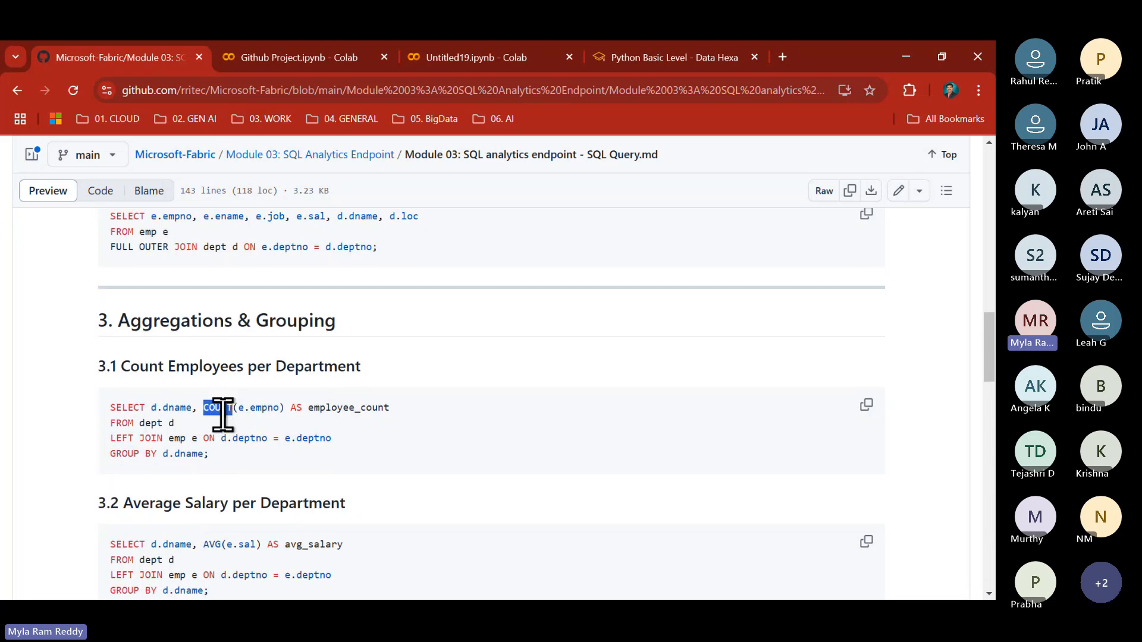
pyautogui.doubleClick(212, 461)
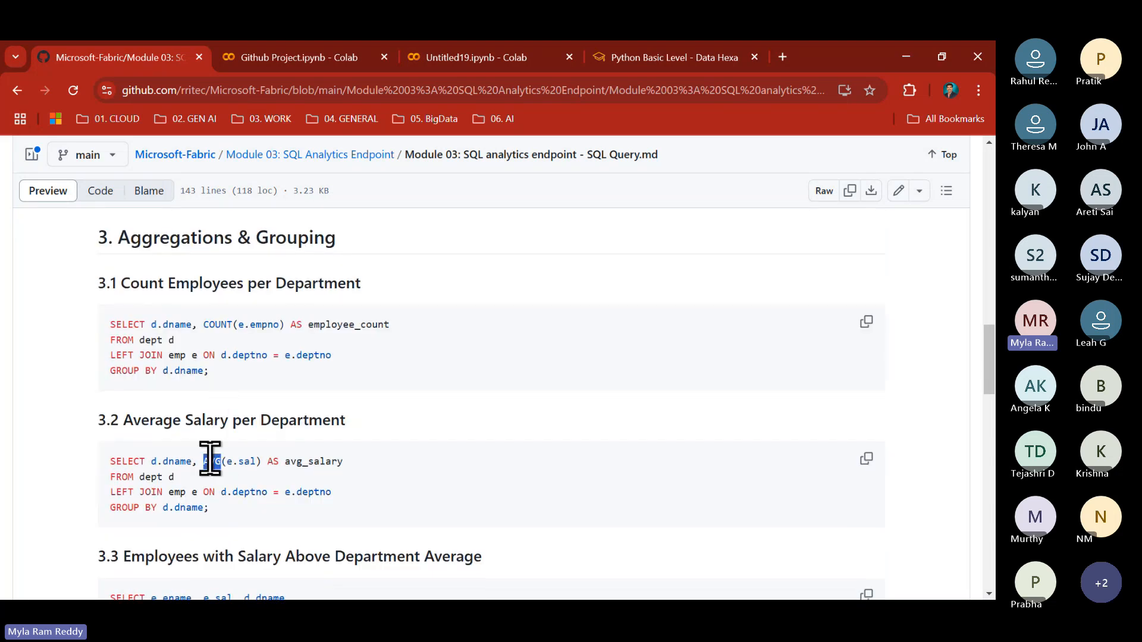
pyautogui.scroll(-4, 210, 458)
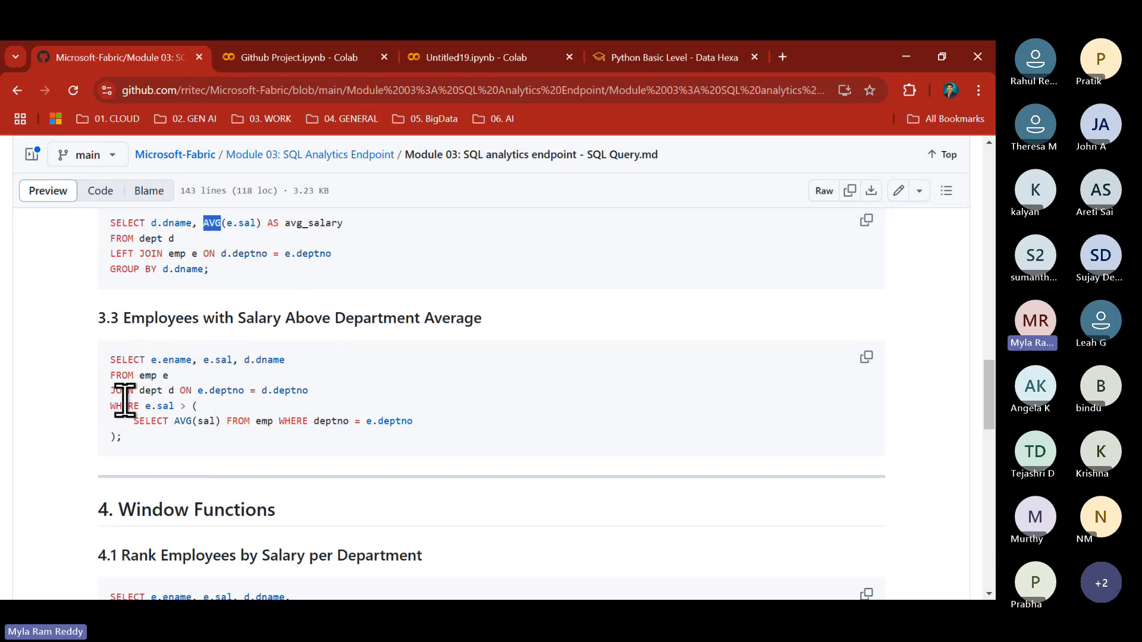
pyautogui.doubleClick(183, 420)
# Review section 4, Window Functions, highlighting the headings for ranking employees by salary and for the running total of salaries
pyautogui.scroll(-2, 289, 419)
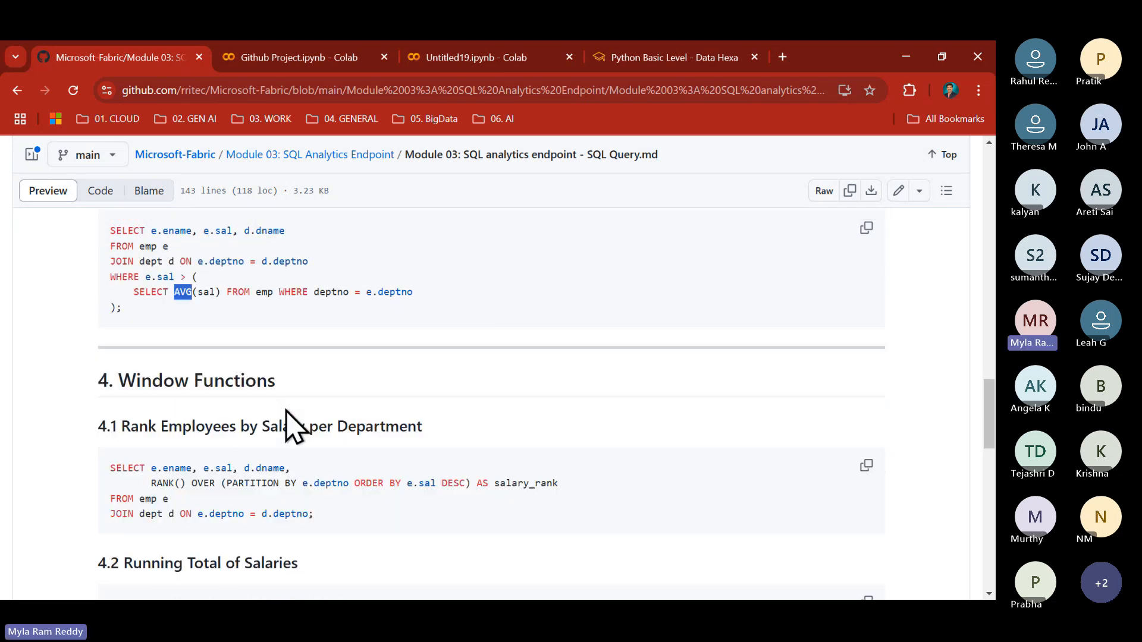
pyautogui.doubleClick(147, 368)
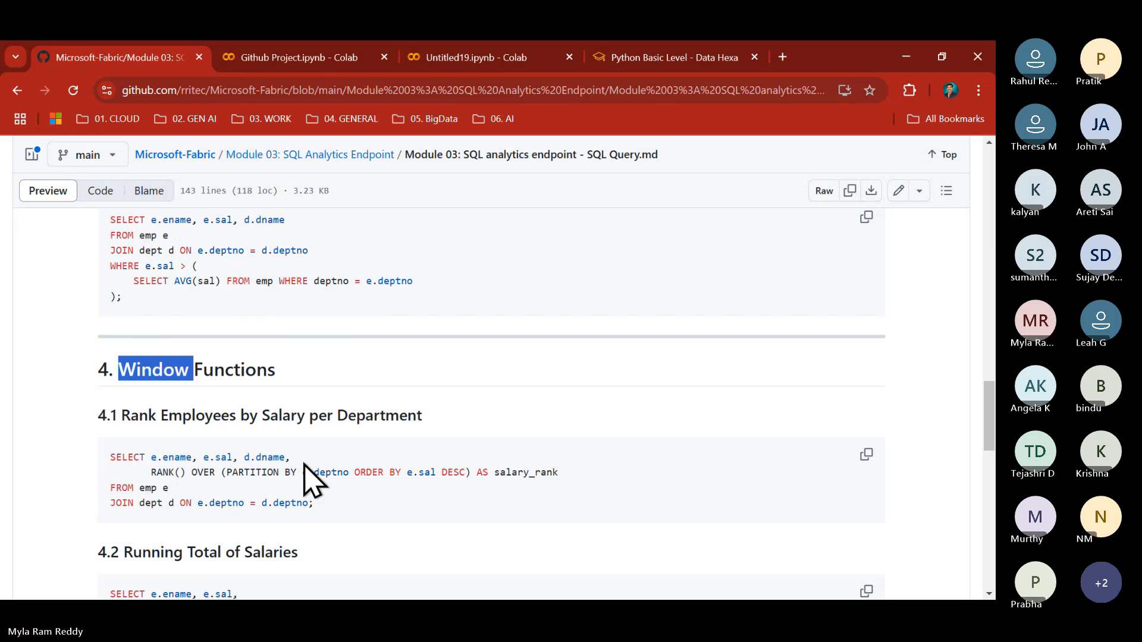
pyautogui.doubleClick(368, 472)
pyautogui.click(349, 499)
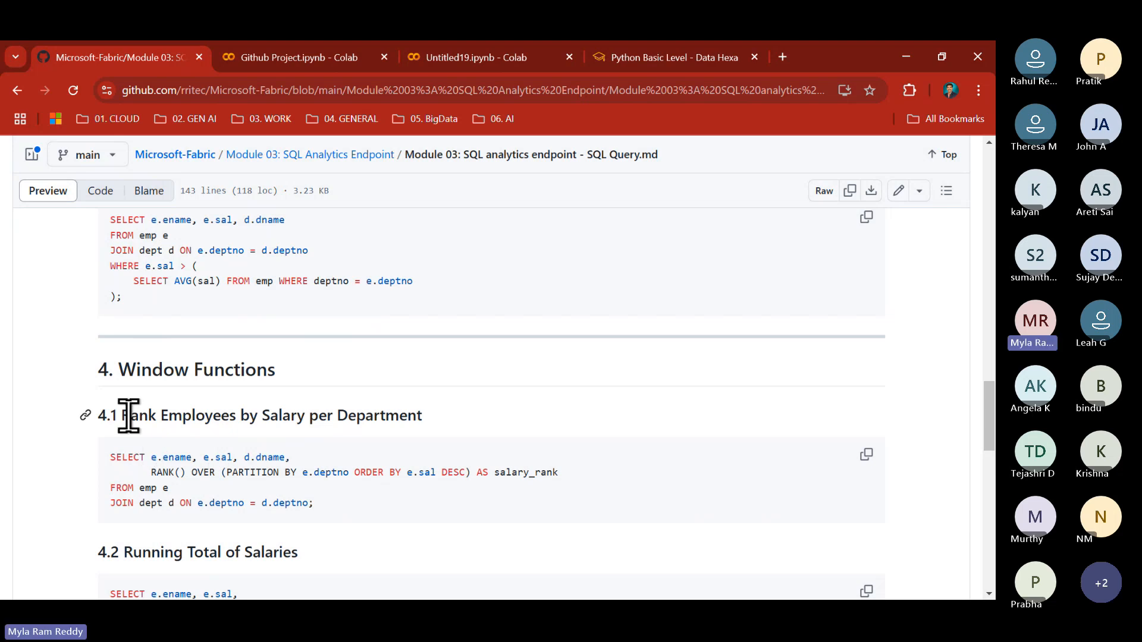
pyautogui.moveTo(125, 416); pyautogui.dragTo(409, 416)
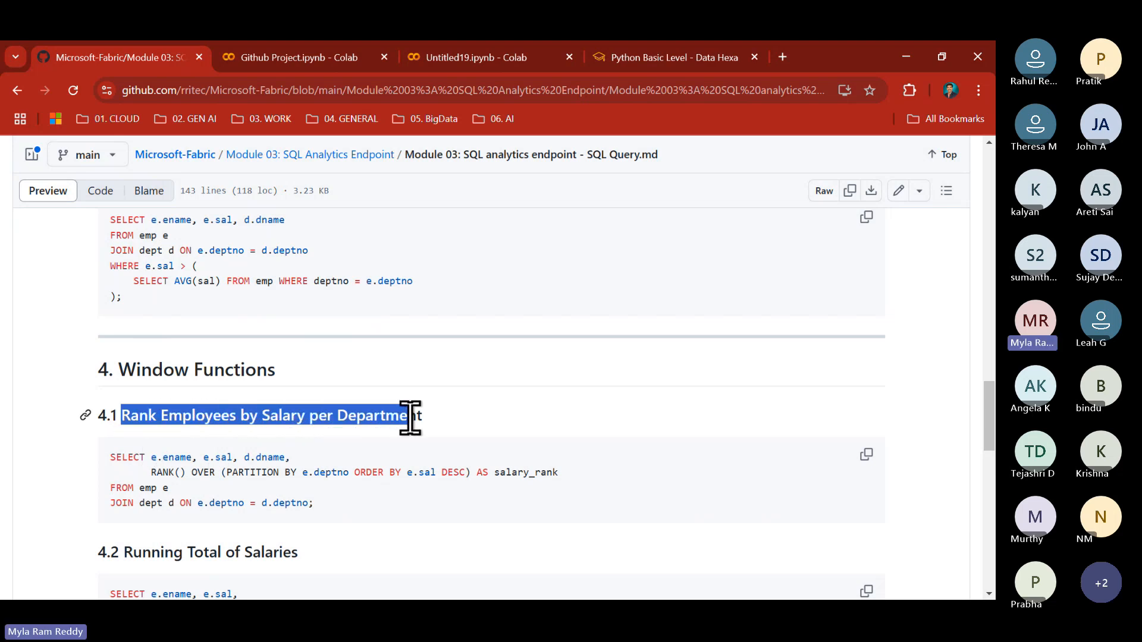
pyautogui.scroll(-2, 404, 422)
pyautogui.moveTo(142, 443); pyautogui.dragTo(263, 451)
# Review the remaining notes on Common Table Expressions, Views & Materialized Views and Performance Optimization
pyautogui.scroll(-3, 260, 451)
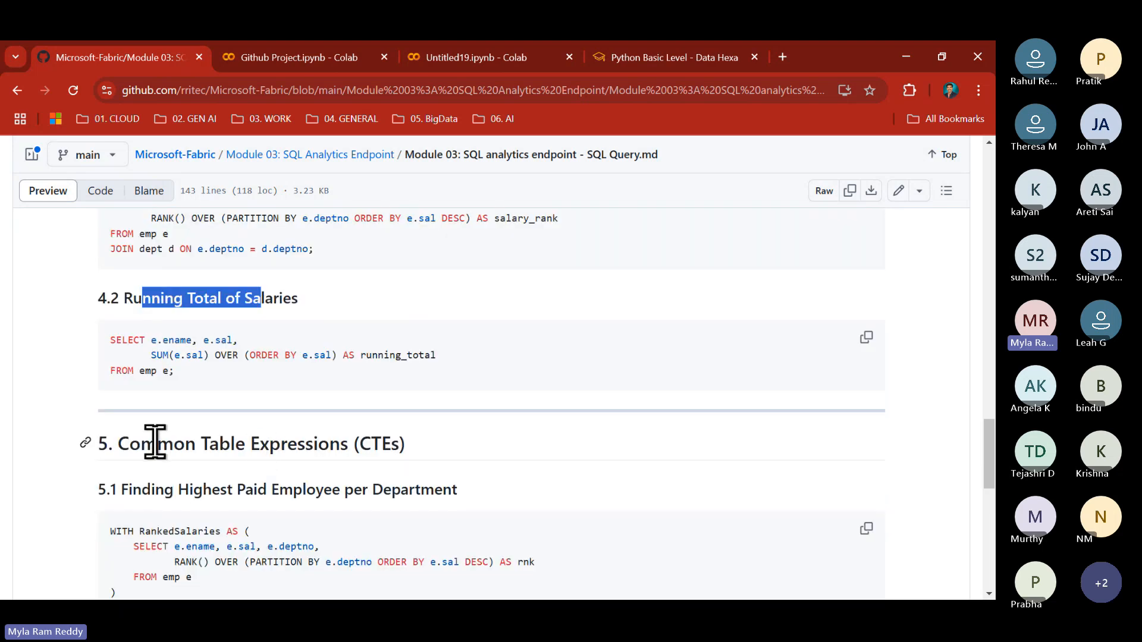
pyautogui.click(166, 444)
pyautogui.moveTo(167, 443); pyautogui.dragTo(251, 444)
pyautogui.moveTo(142, 490); pyautogui.dragTo(252, 519)
pyautogui.scroll(-10, 252, 519)
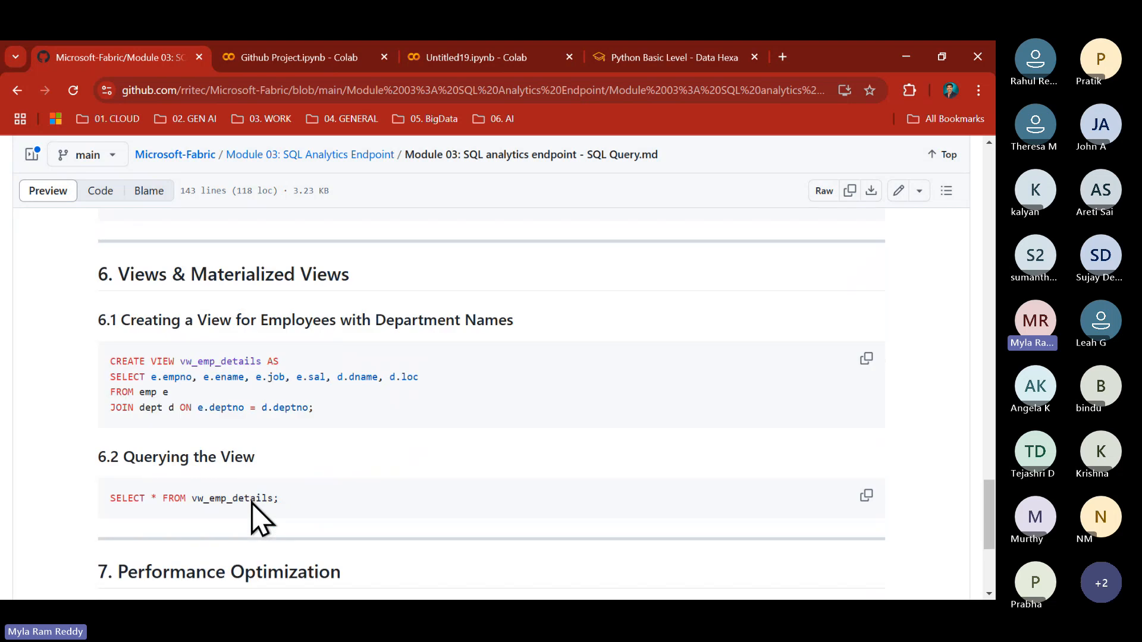
pyautogui.scroll(-1, 252, 519)
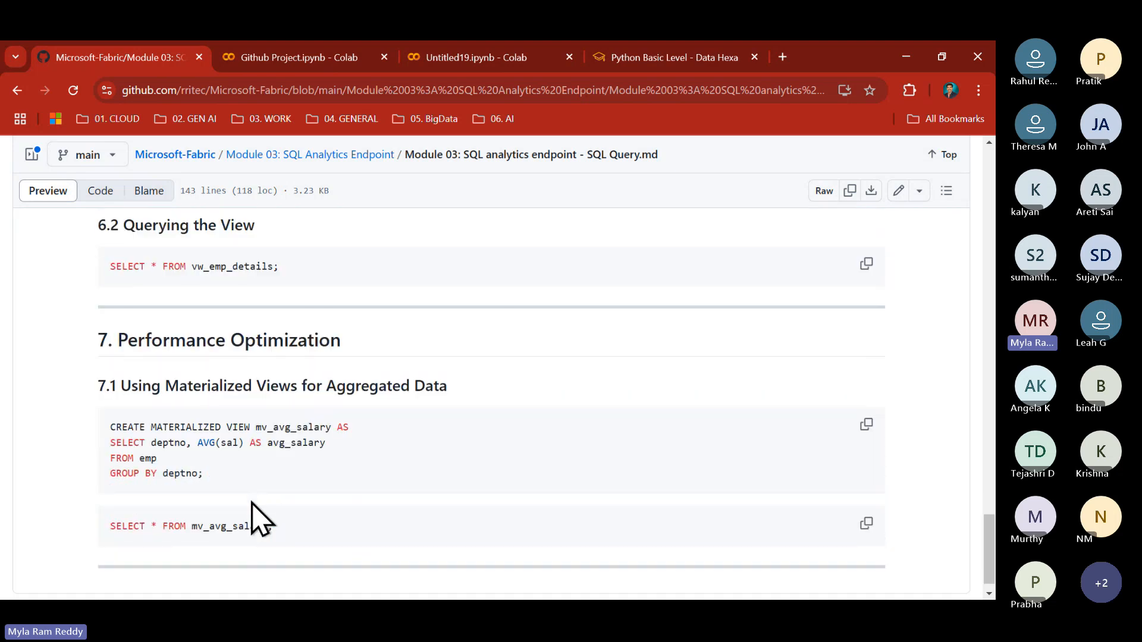
pyautogui.scroll(20, 253, 518)
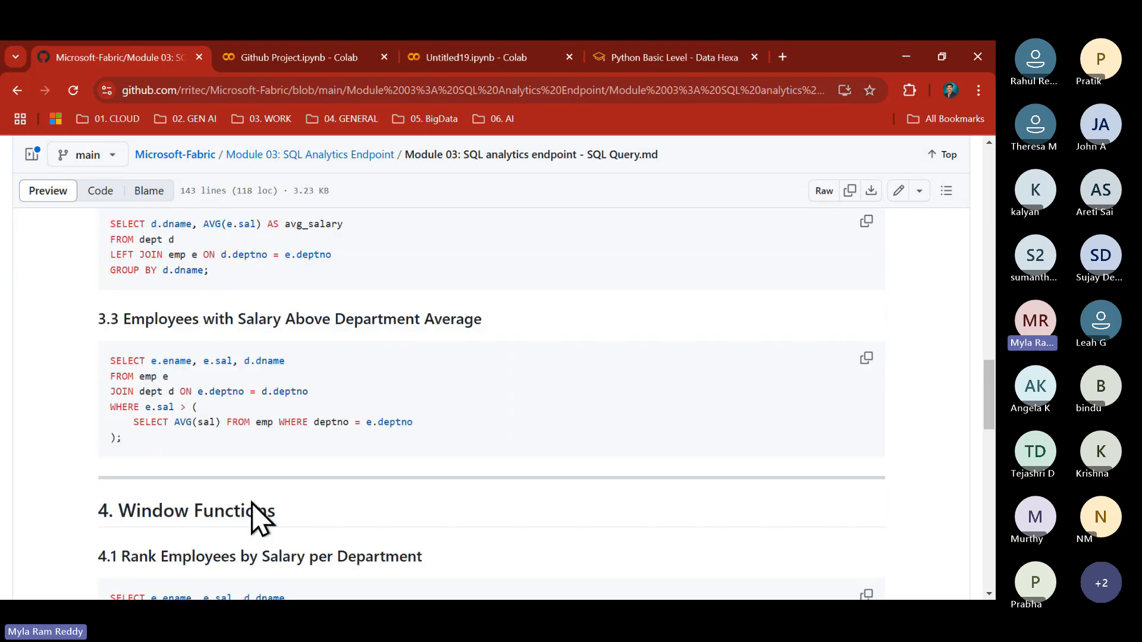
pyautogui.scroll(3, 253, 519)
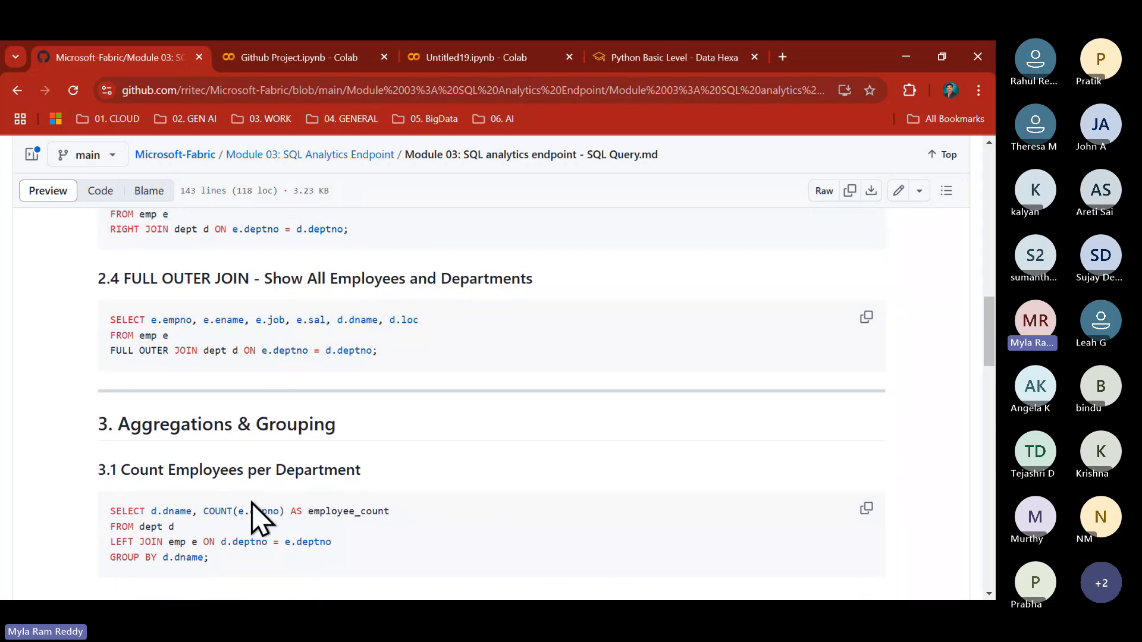
pyautogui.hotkey('alt', 'Tab')
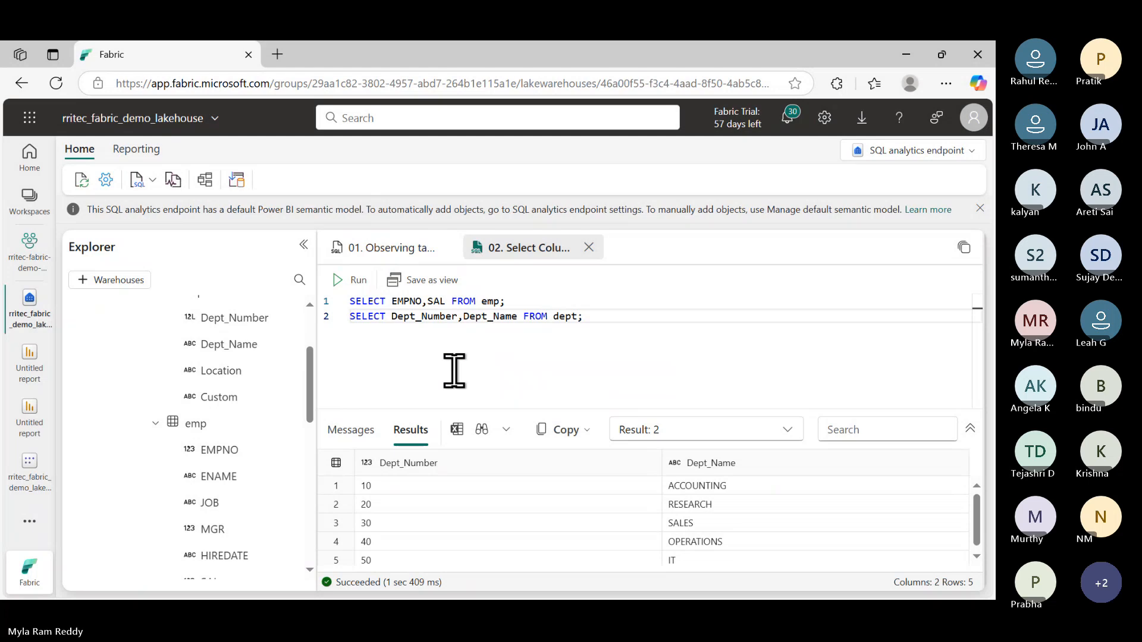
pyautogui.hotkey('alt', 'Tab')
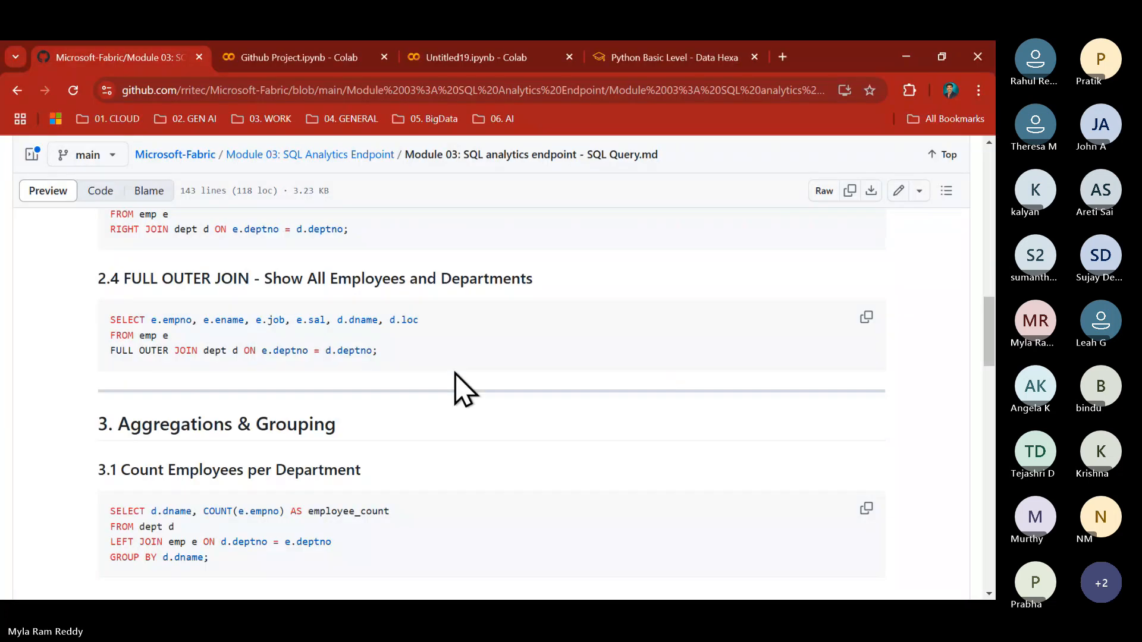
pyautogui.scroll(-13, 464, 390)
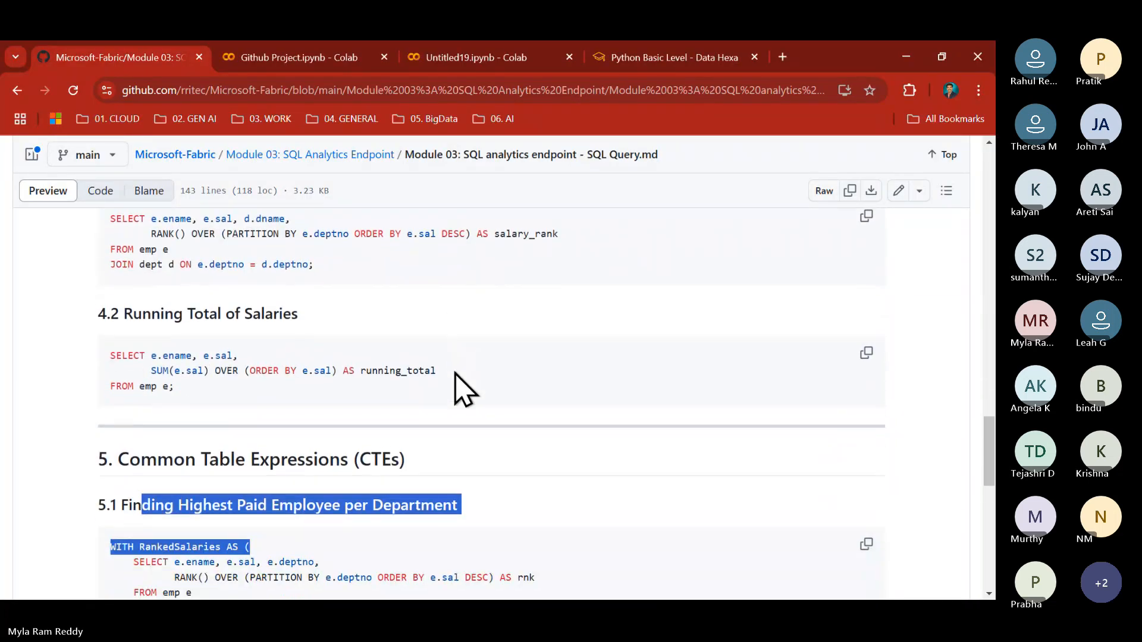
# Review section 7's materialized view and section 6's view examples, highlighting the view name vw_emp_details, and return to the beginning of the notes
pyautogui.scroll(-12, 461, 389)
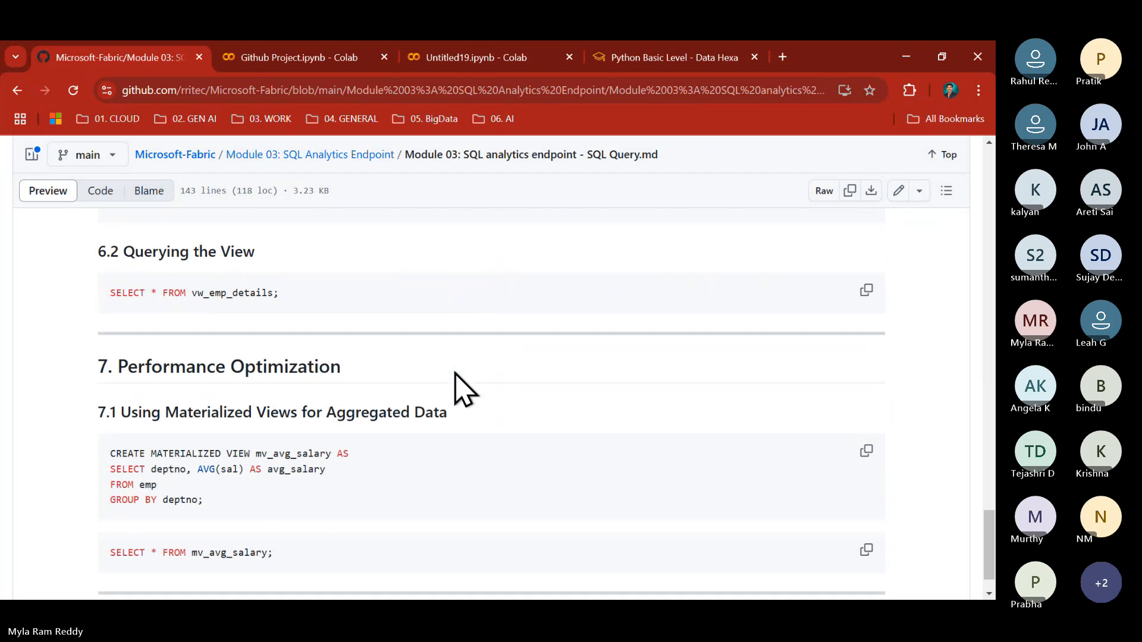
pyautogui.scroll(-1, 455, 374)
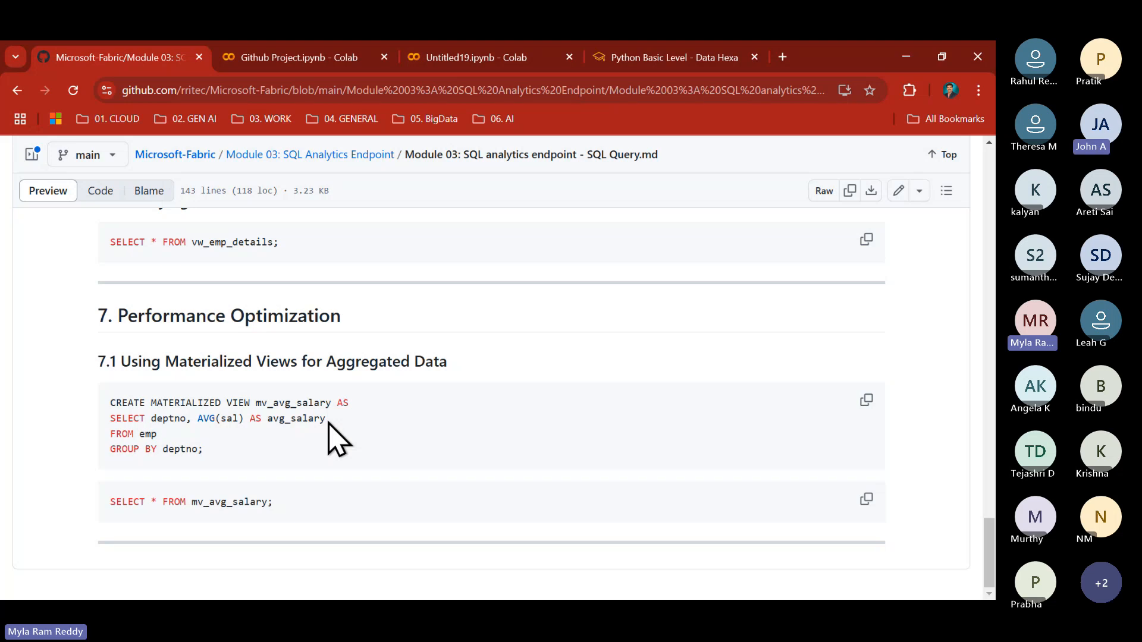
pyautogui.hotkey('alt', 'Tab')
pyautogui.hotkey('alt', 'Tab')
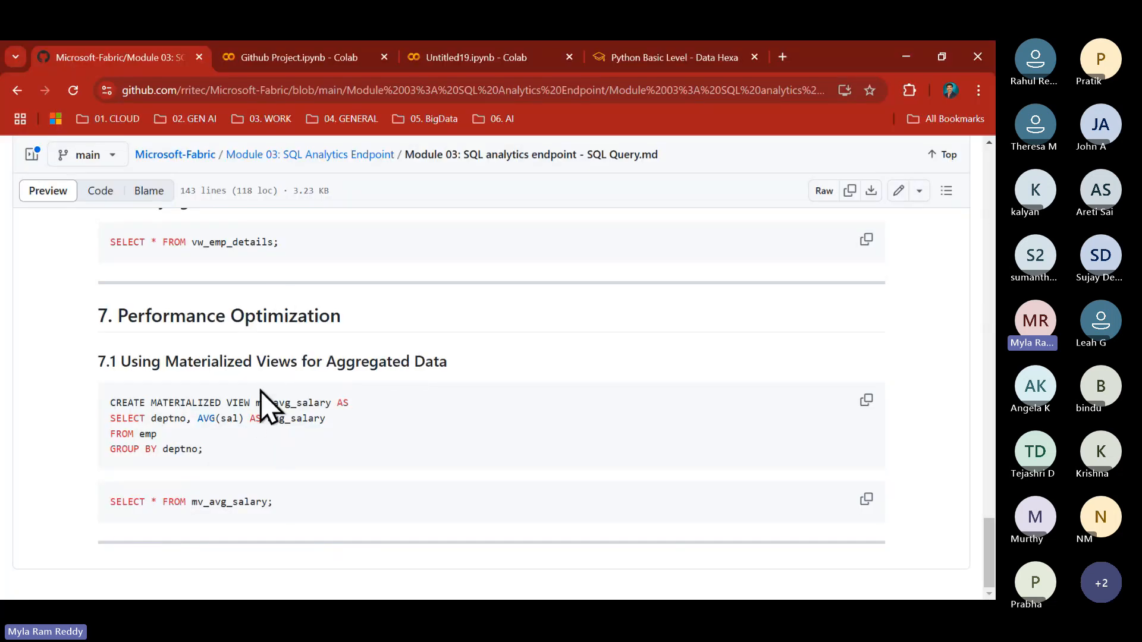
pyautogui.scroll(3, 232, 470)
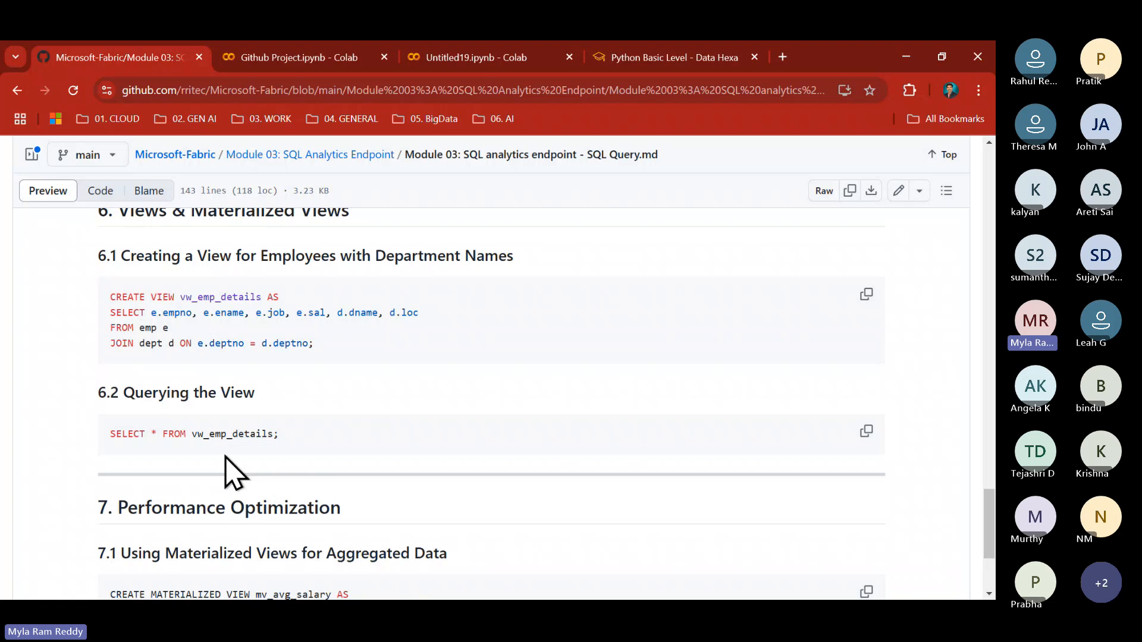
pyautogui.scroll(1, 225, 458)
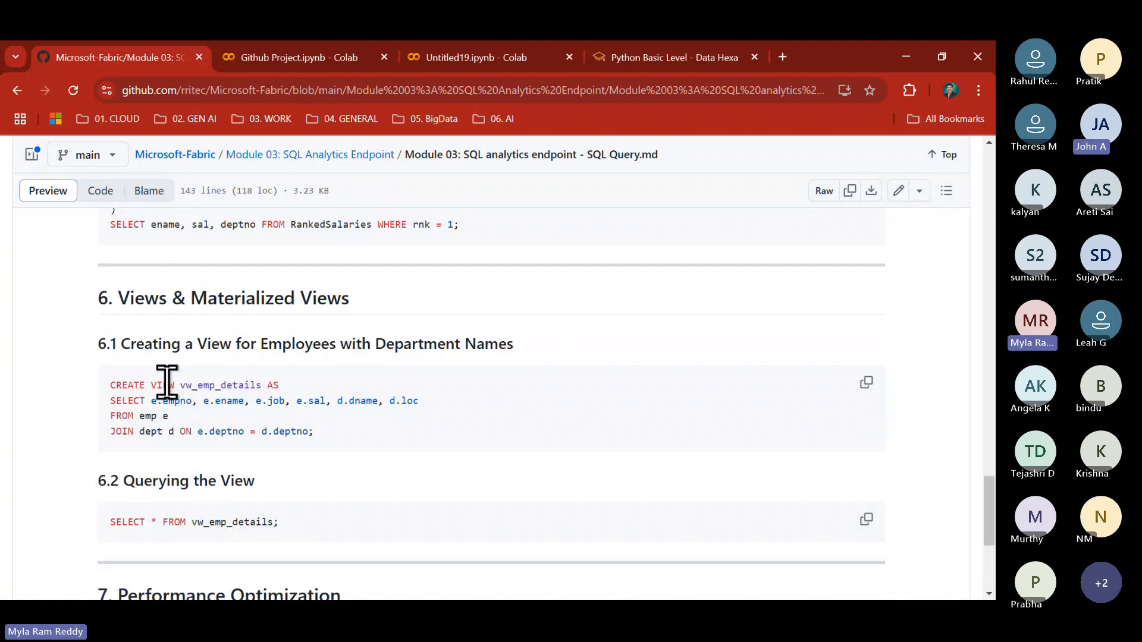
pyautogui.doubleClick(222, 386)
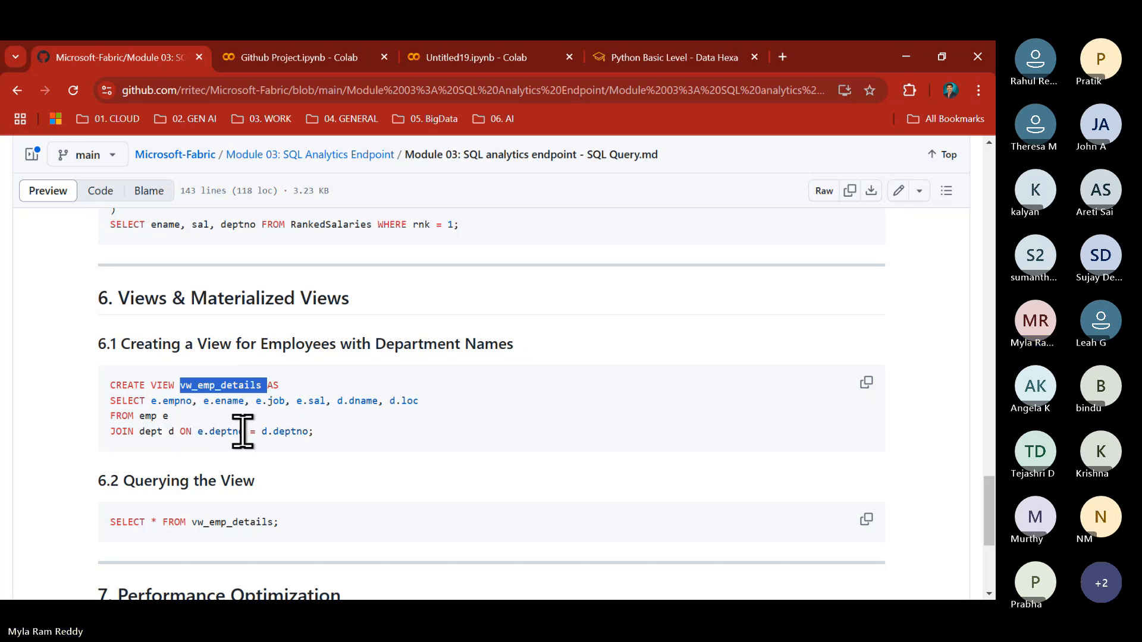
pyautogui.scroll(-6, 243, 431)
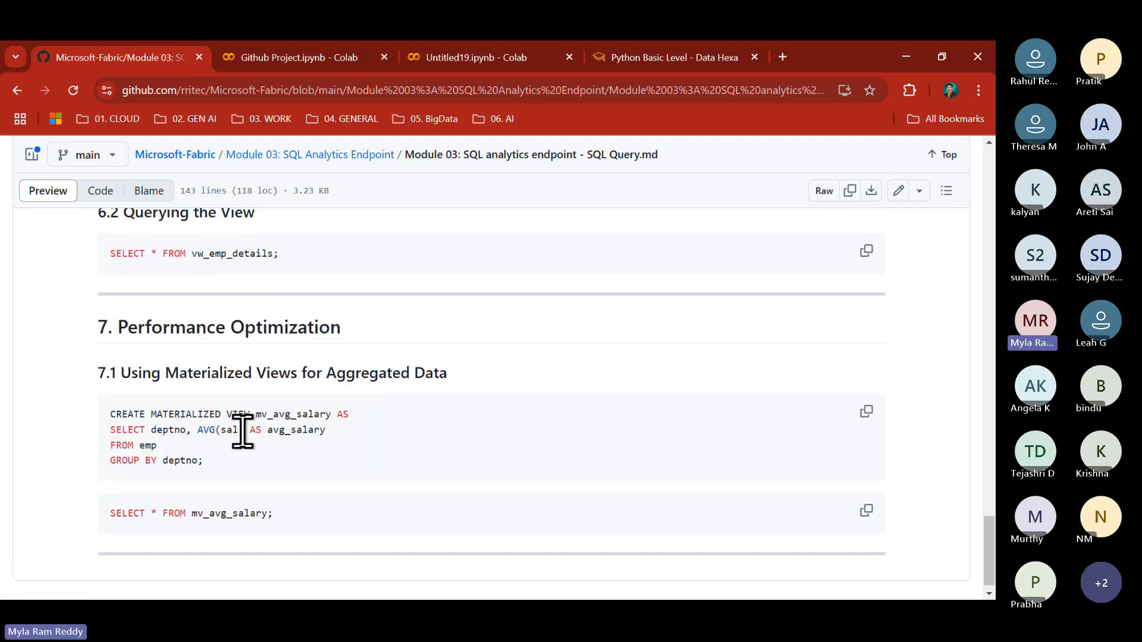
pyautogui.scroll(6, 243, 431)
pyautogui.scroll(10, 243, 431)
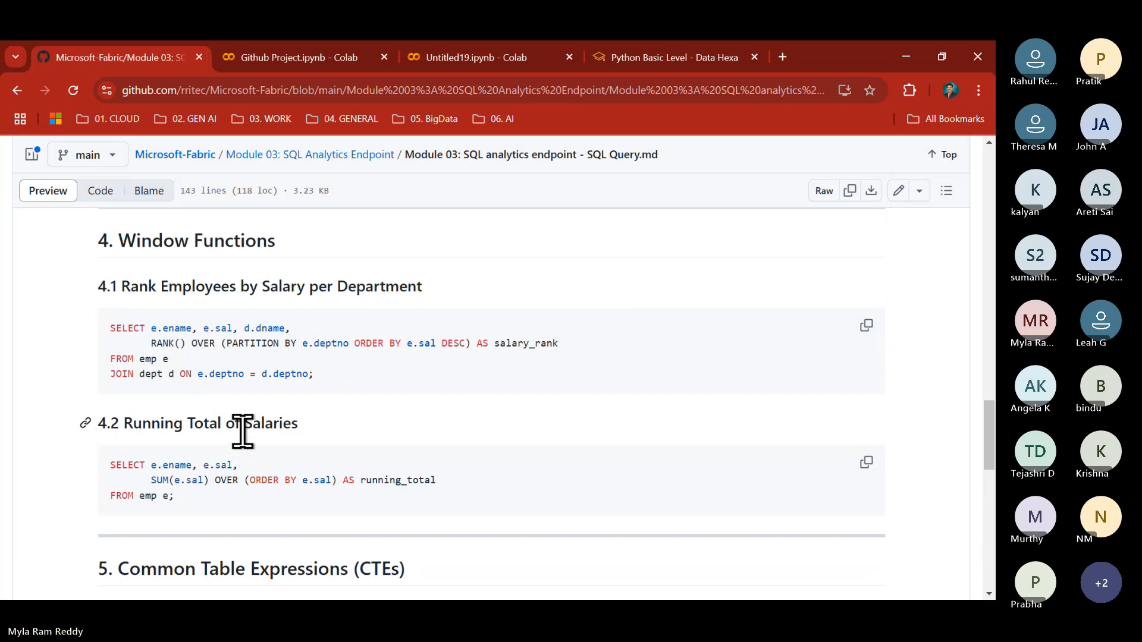
pyautogui.scroll(10, 243, 432)
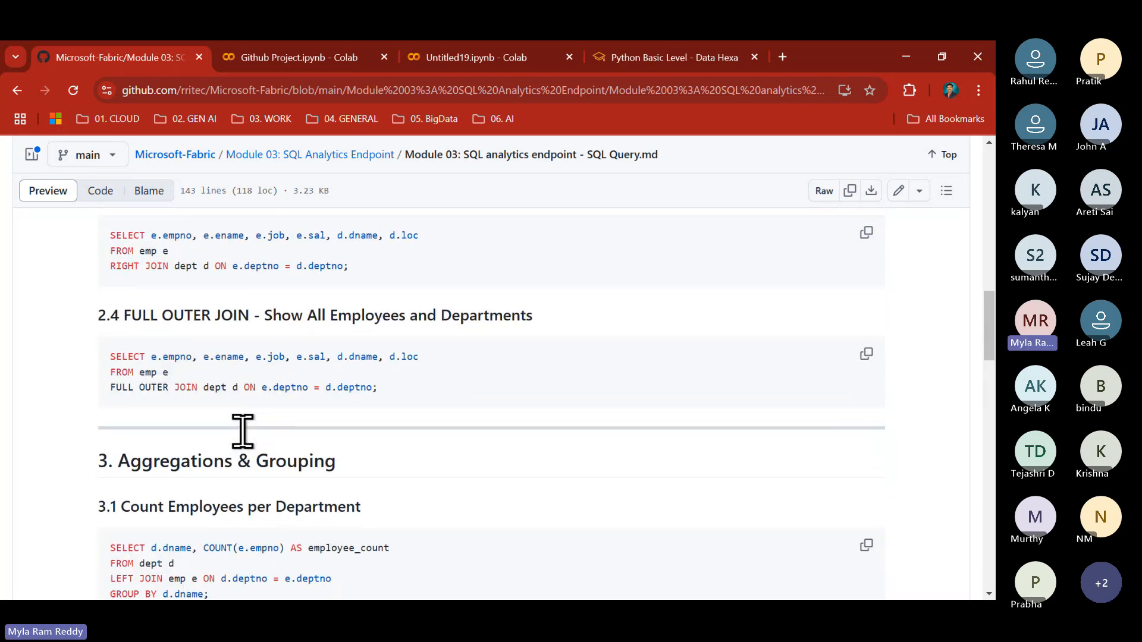
pyautogui.scroll(2, 242, 431)
pyautogui.scroll(15, 243, 431)
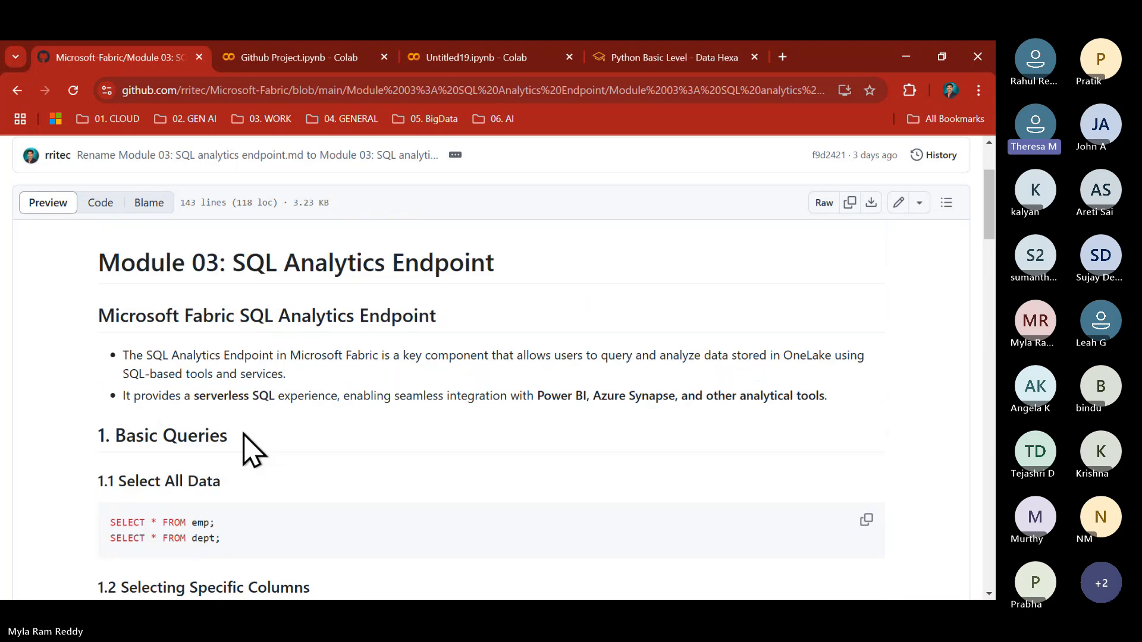
# Switch to the Fabric lakehouse and examine the saved queries under My queries and Shared queries
pyautogui.hotkey('alt', 'Tab')
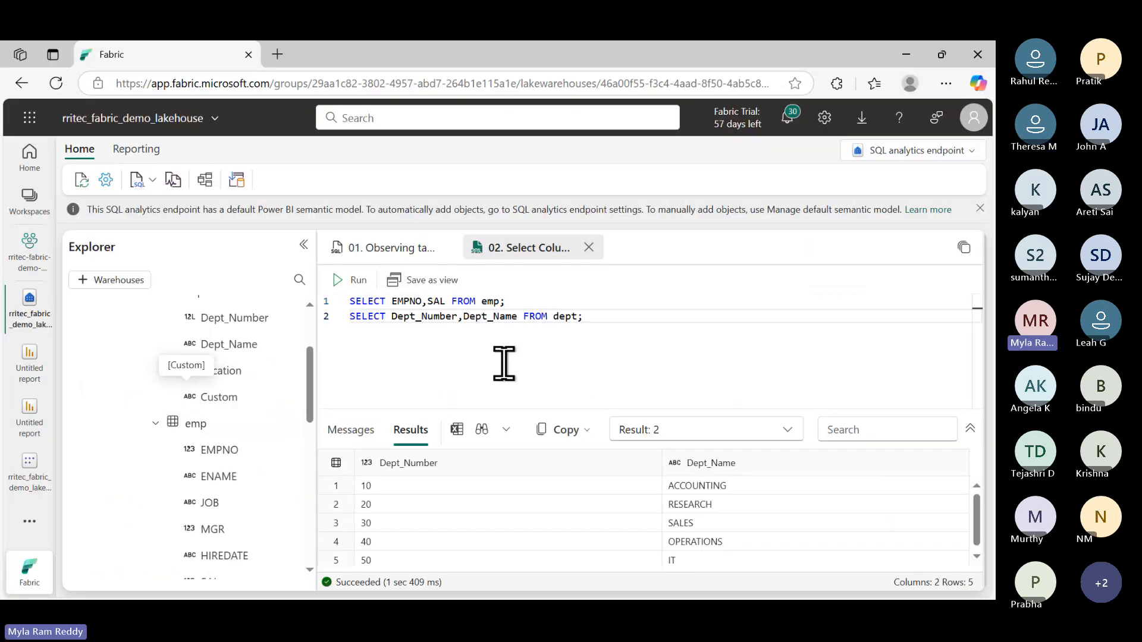
pyautogui.scroll(-7, 261, 479)
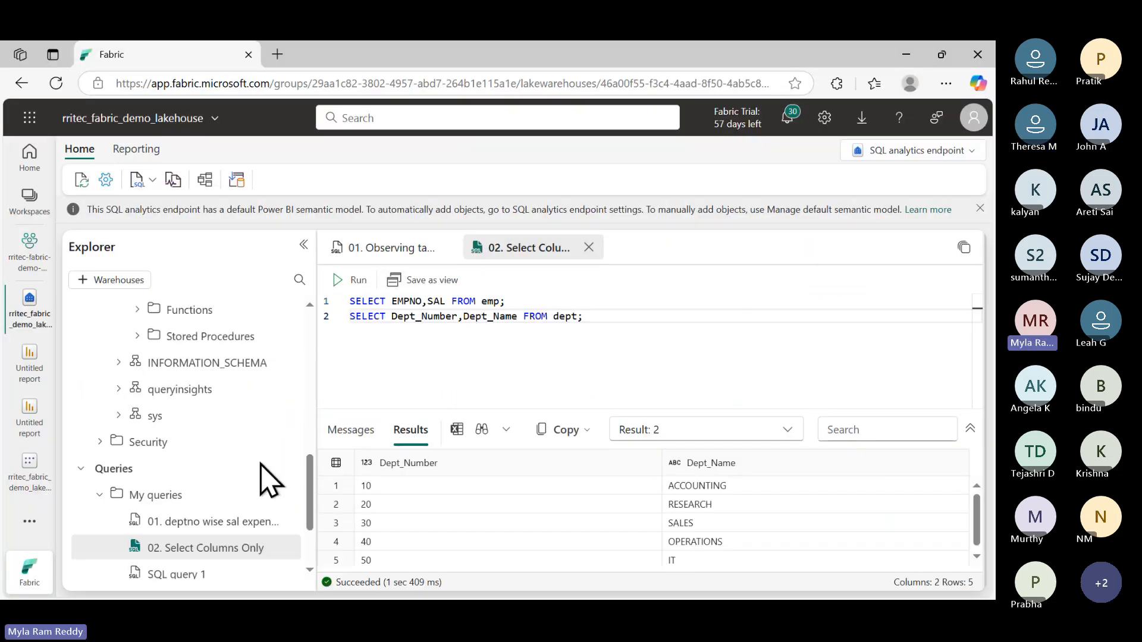
pyautogui.scroll(-2, 262, 479)
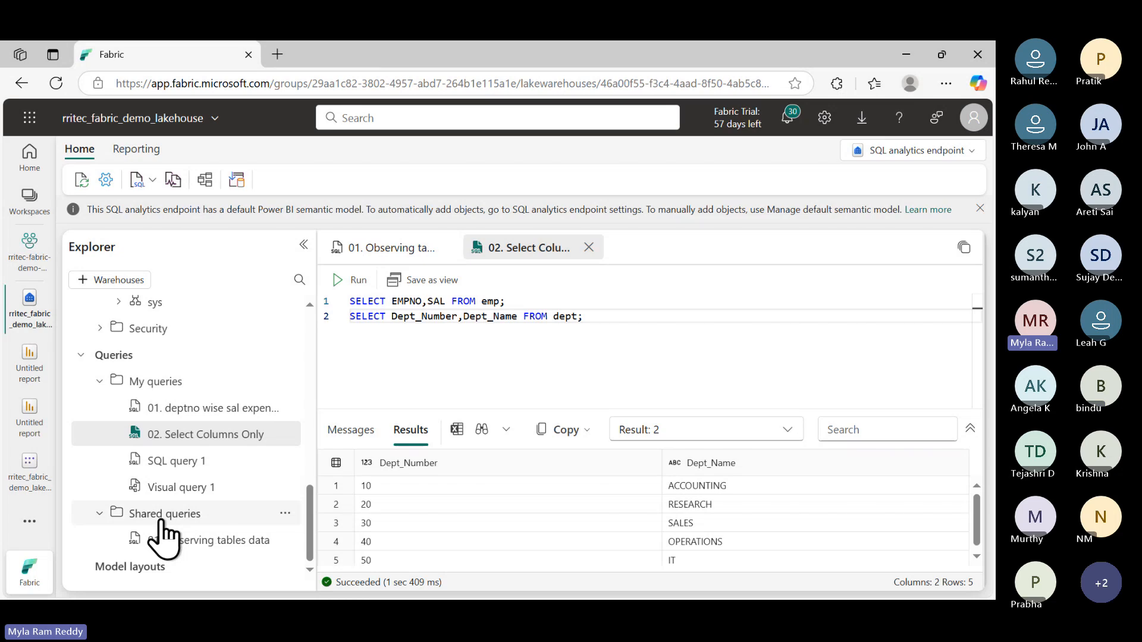
pyautogui.click(516, 347)
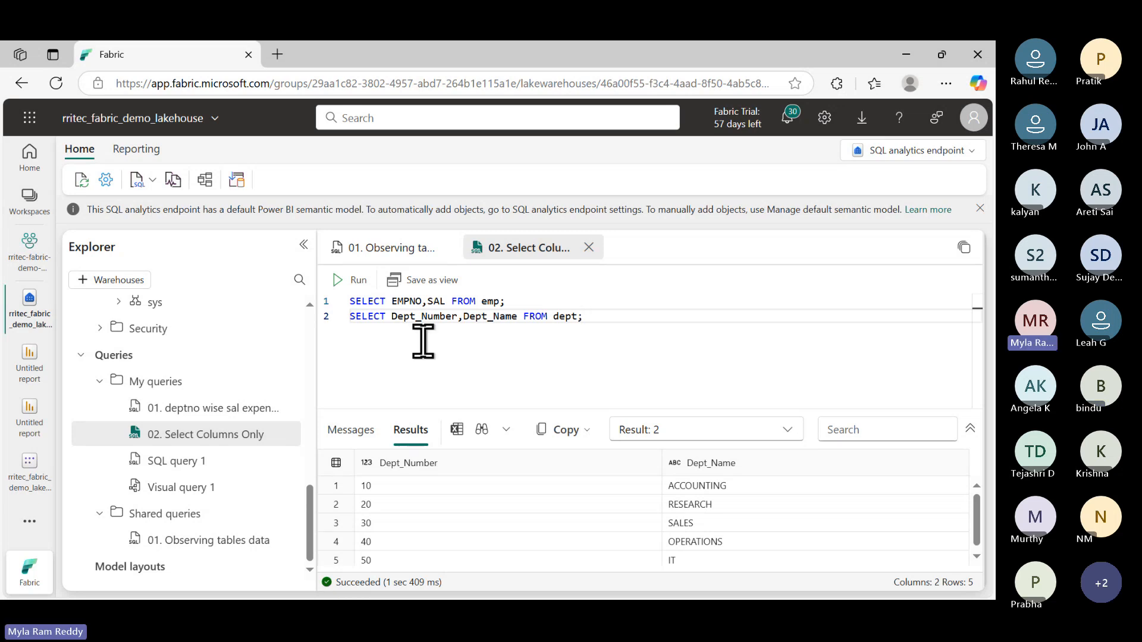
# Switch to the GitHub notes, go to the Module 03 folder and open "Module 03_1: SQL Analytics Endpoint - Visual Query Examples.md" in a new tab
pyautogui.hotkey('alt', 'Tab')
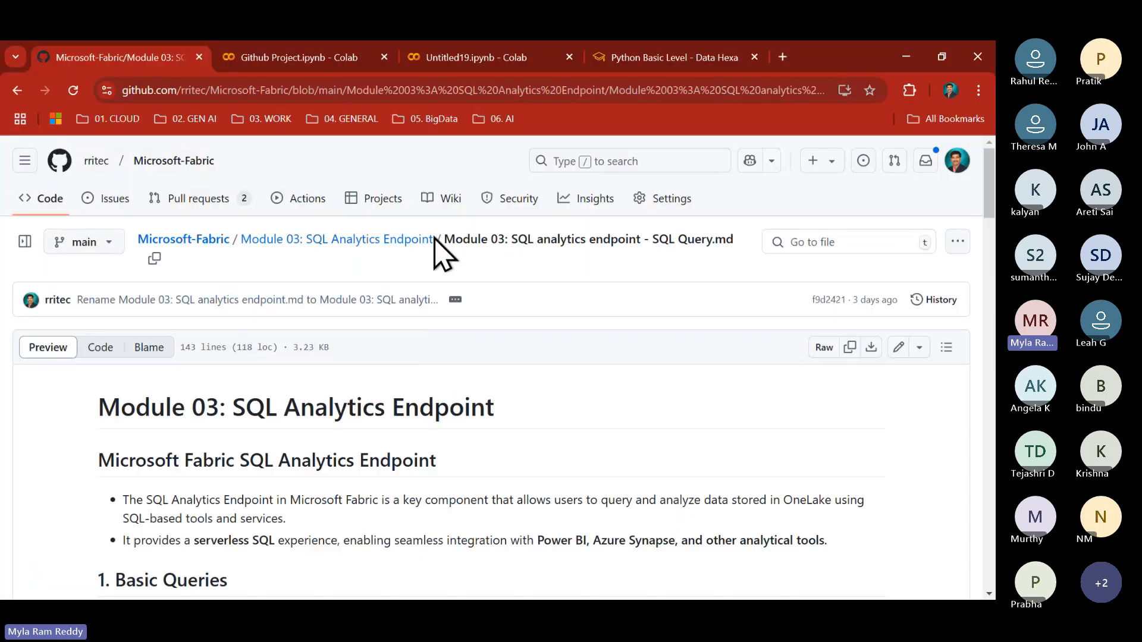
pyautogui.click(405, 241)
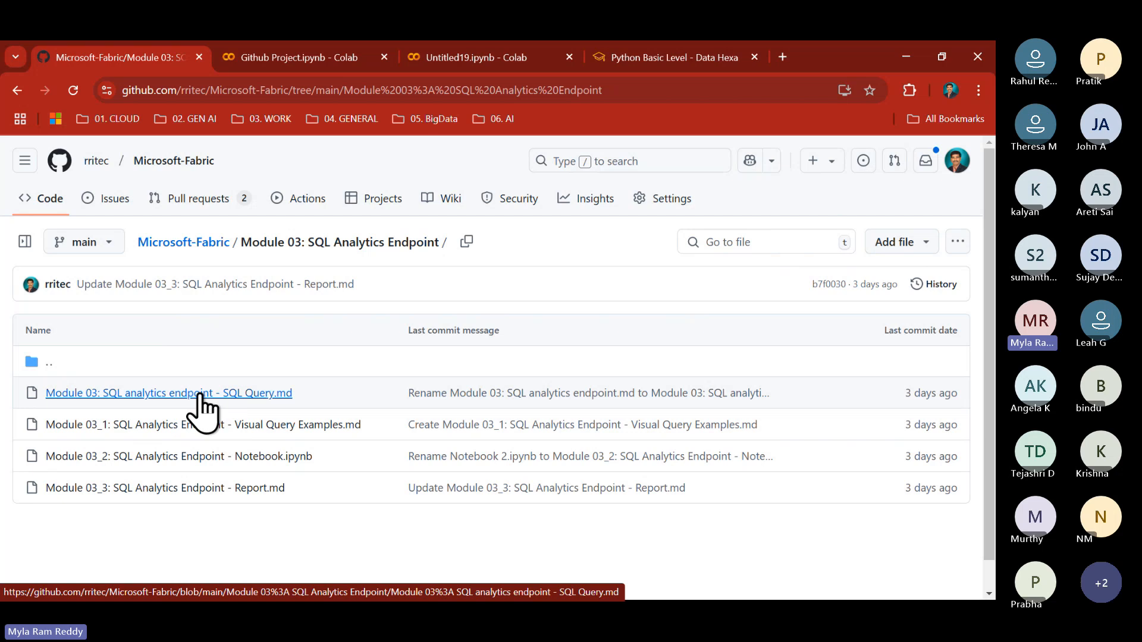
pyautogui.rightClick(280, 426)
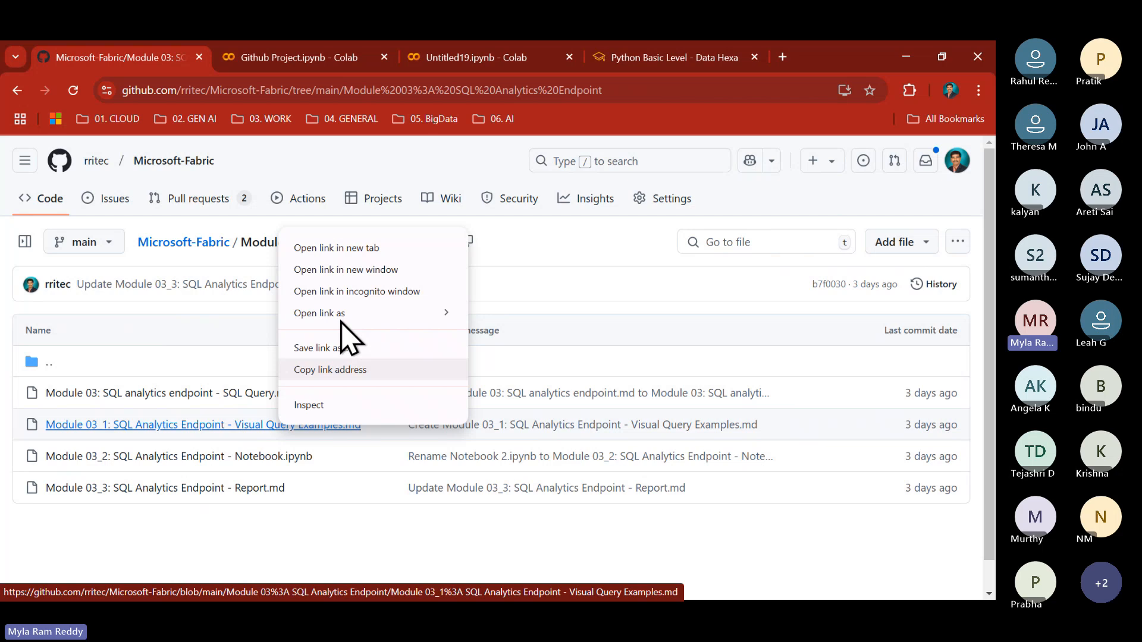
pyautogui.click(353, 247)
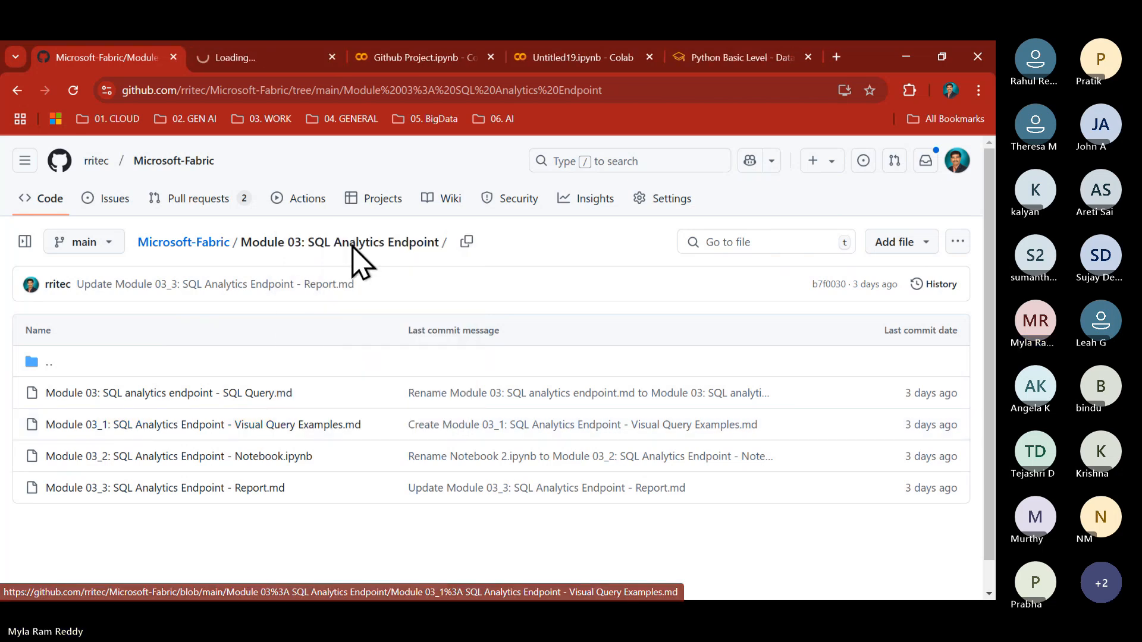
pyautogui.click(252, 57)
# Review the visual query notes' Example 1 on employee salary distribution, highlighting "Visual" in the title and "Visual Query" in Step 1
pyautogui.scroll(-1, 357, 464)
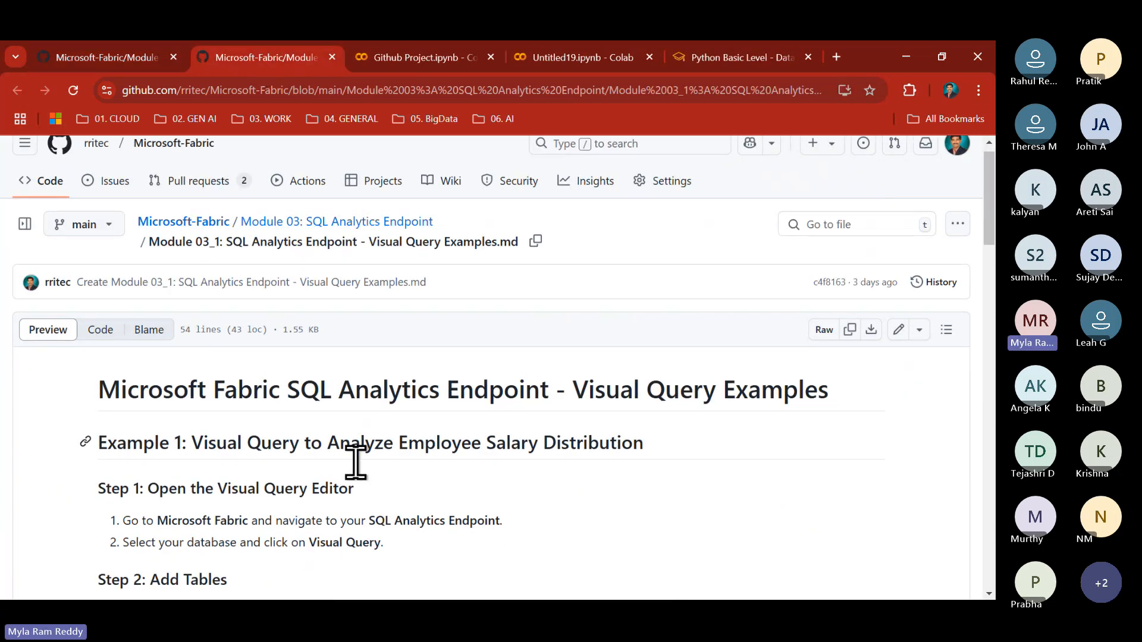
pyautogui.moveTo(574, 335); pyautogui.dragTo(641, 337)
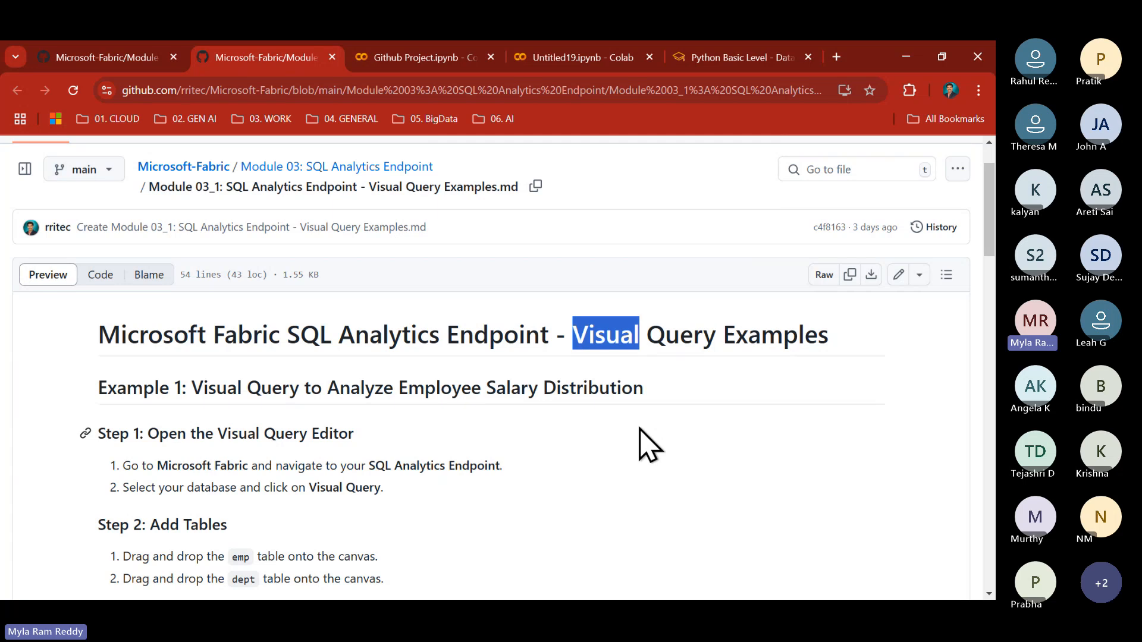
pyautogui.scroll(-3, 434, 492)
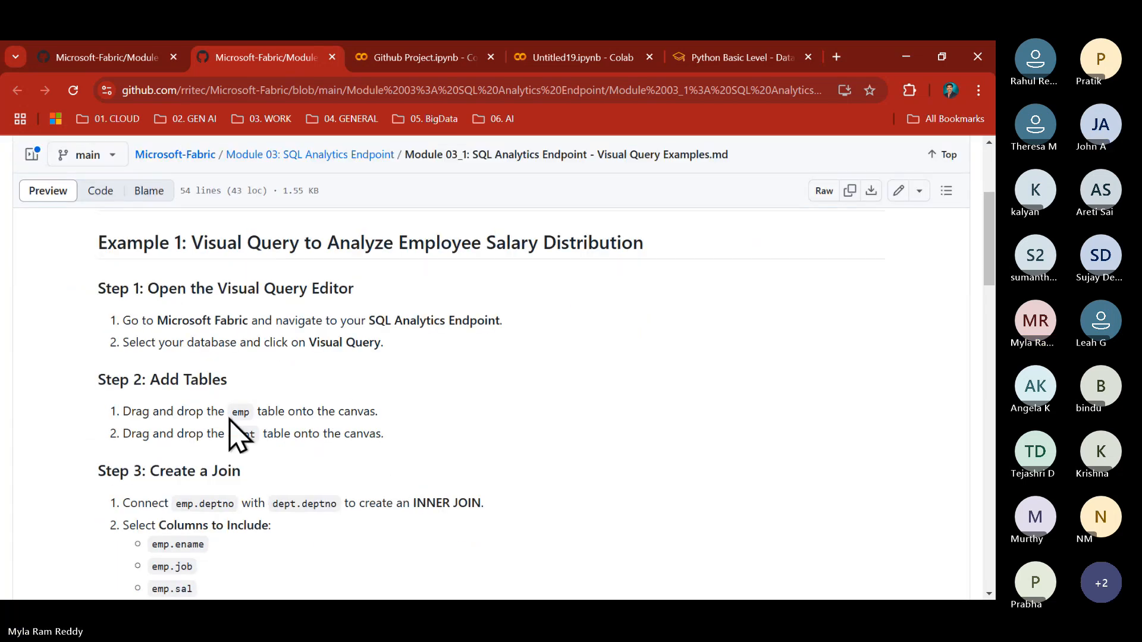
pyautogui.scroll(-1, 201, 378)
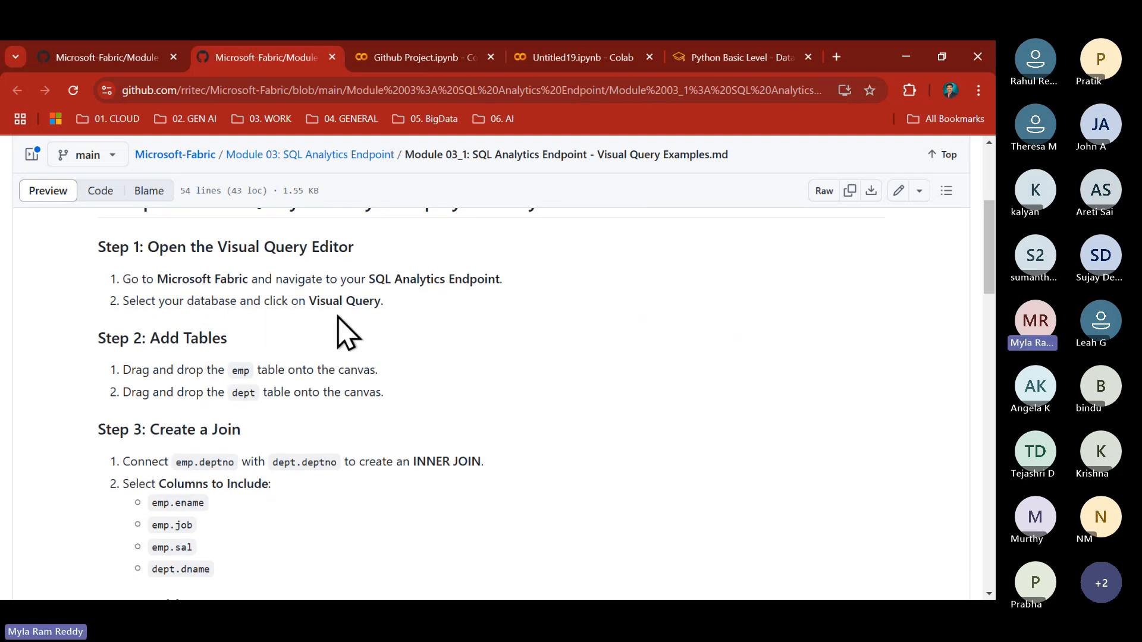
pyautogui.moveTo(310, 301); pyautogui.dragTo(379, 307)
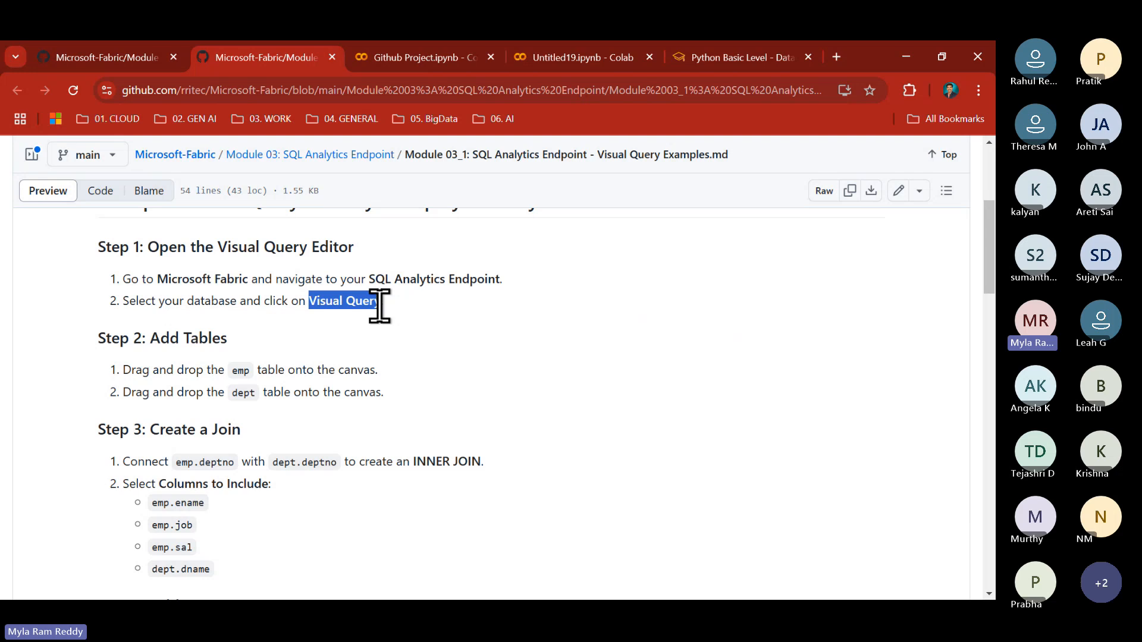
# Switch to the Fabric lakehouse, create a new visual query and highlight the canvas hint about adding tables
pyautogui.hotkey('alt', 'Tab')
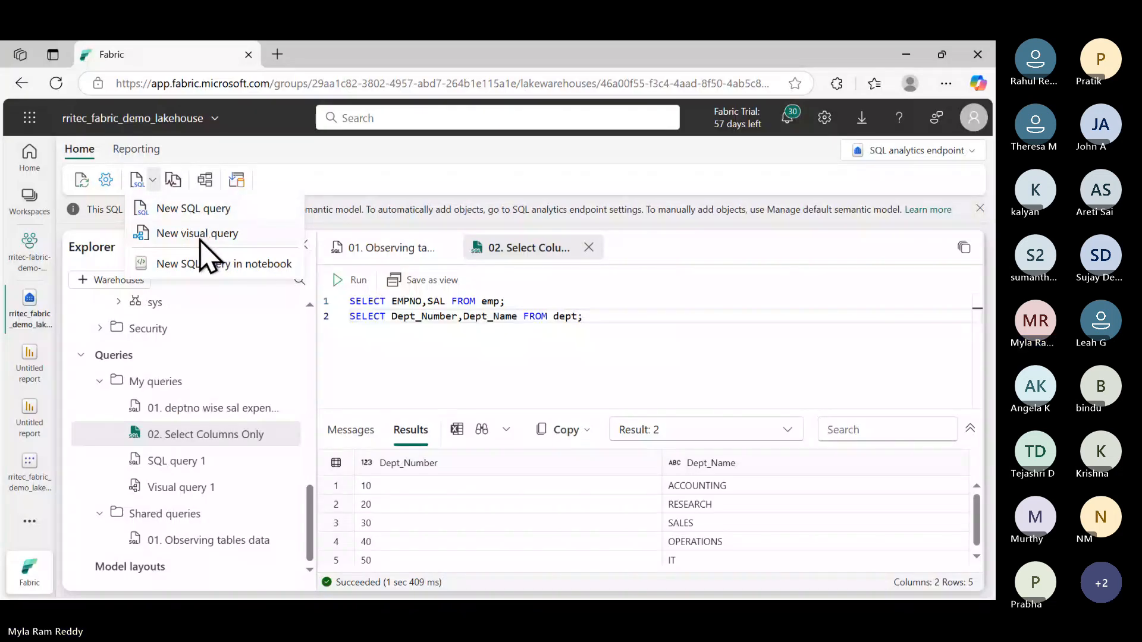
pyautogui.click(200, 236)
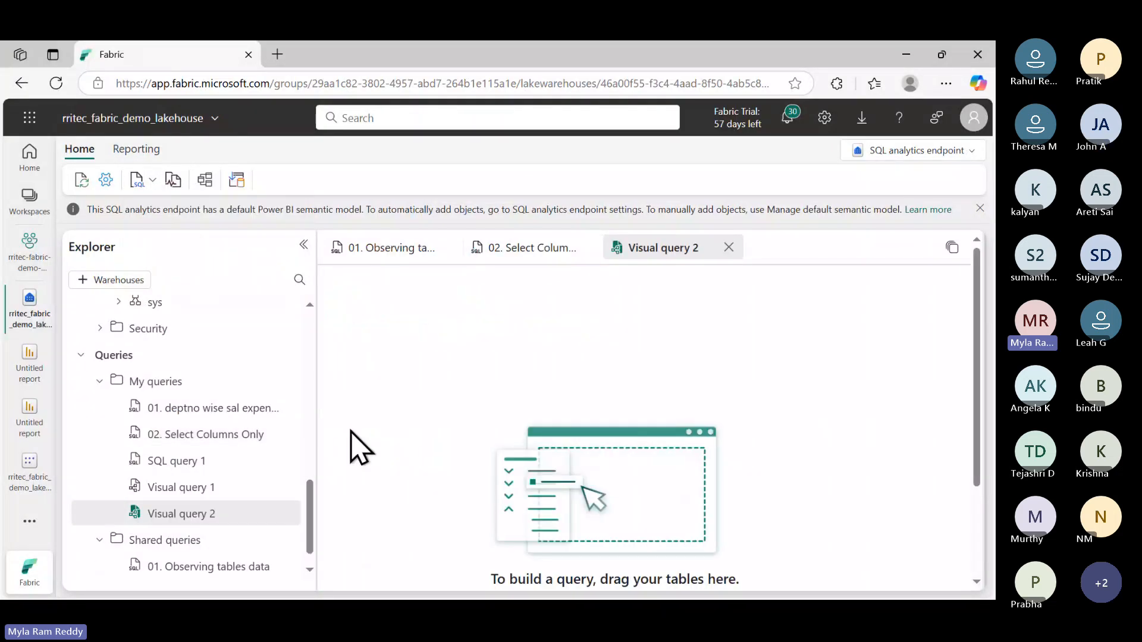
pyautogui.scroll(-1, 458, 451)
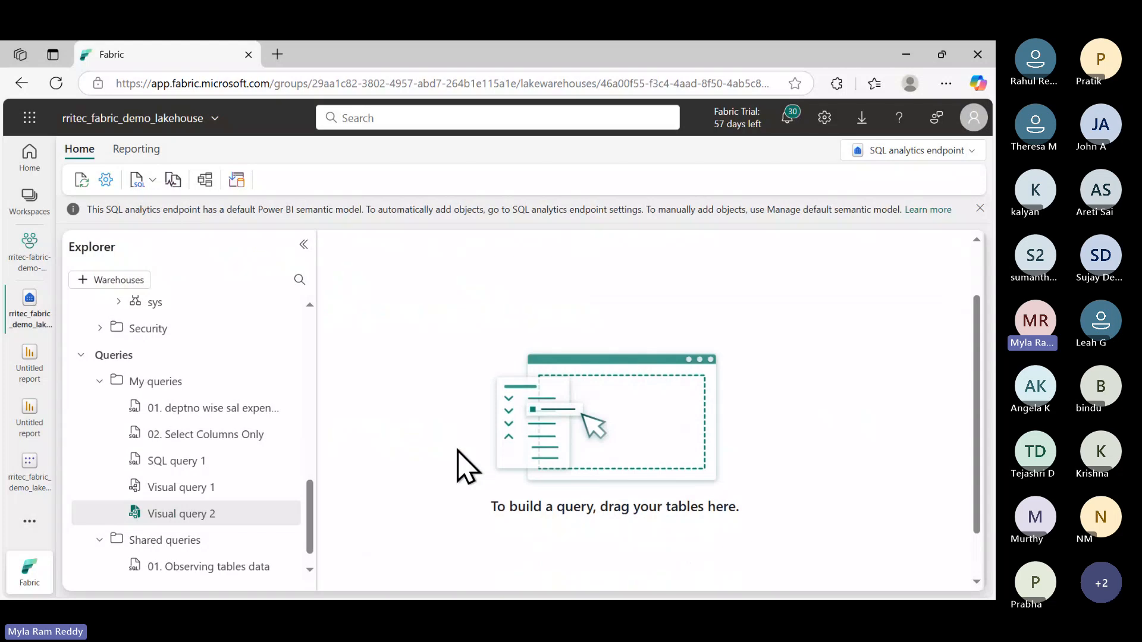
pyautogui.scroll(1, 459, 451)
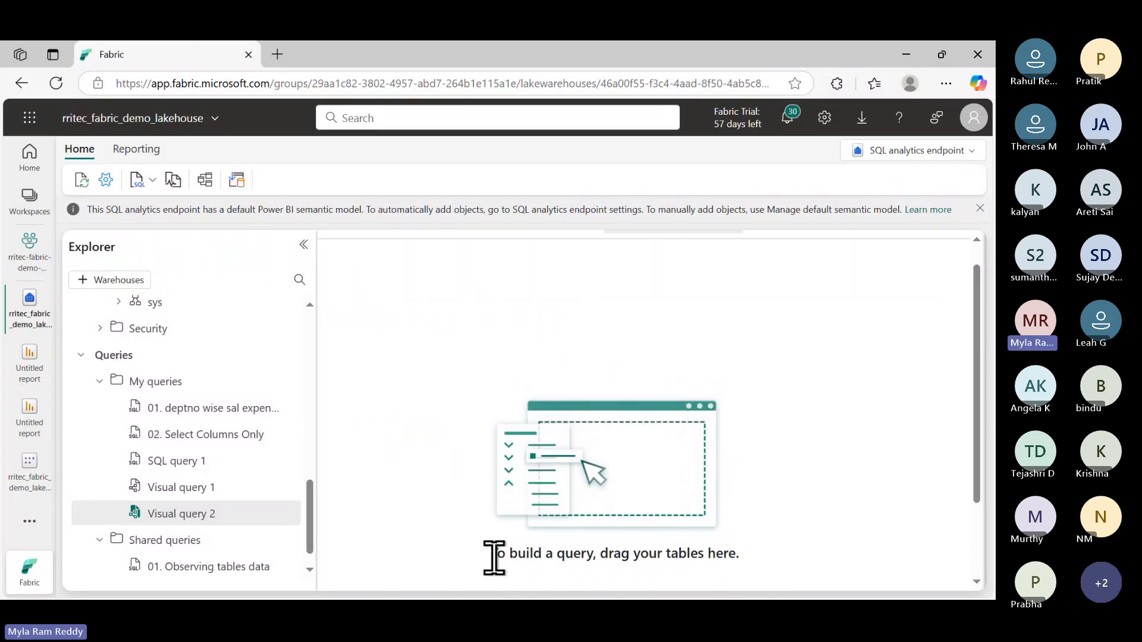
pyautogui.moveTo(495, 558); pyautogui.dragTo(750, 573)
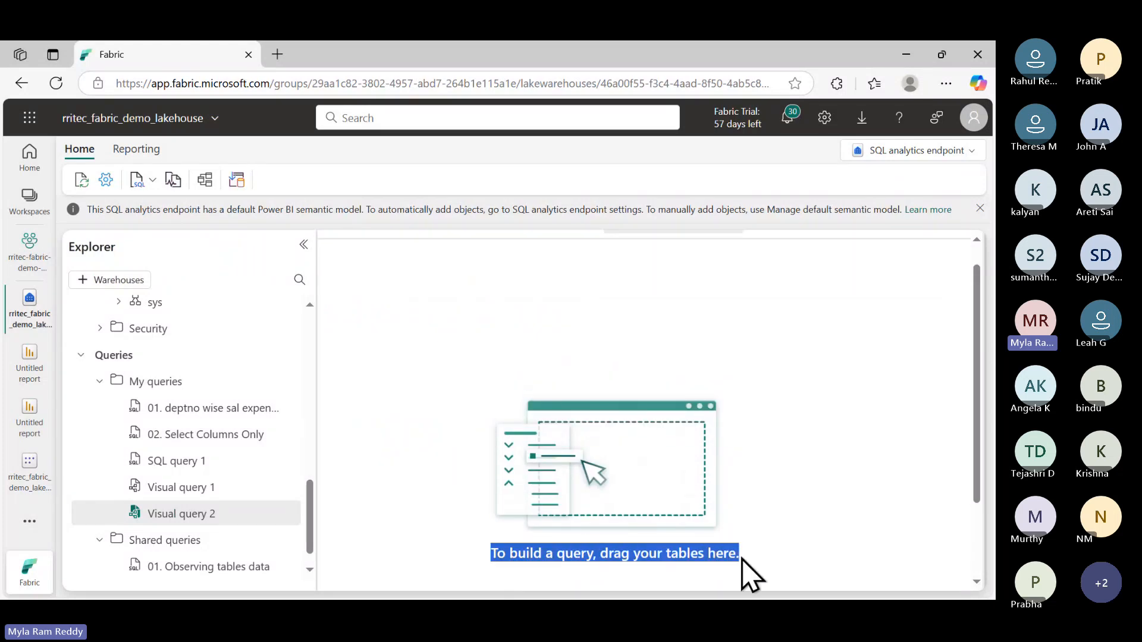
# Add the dept and emp tables to the visual query canvas and collapse the Explorer for more room
pyautogui.scroll(10, 223, 458)
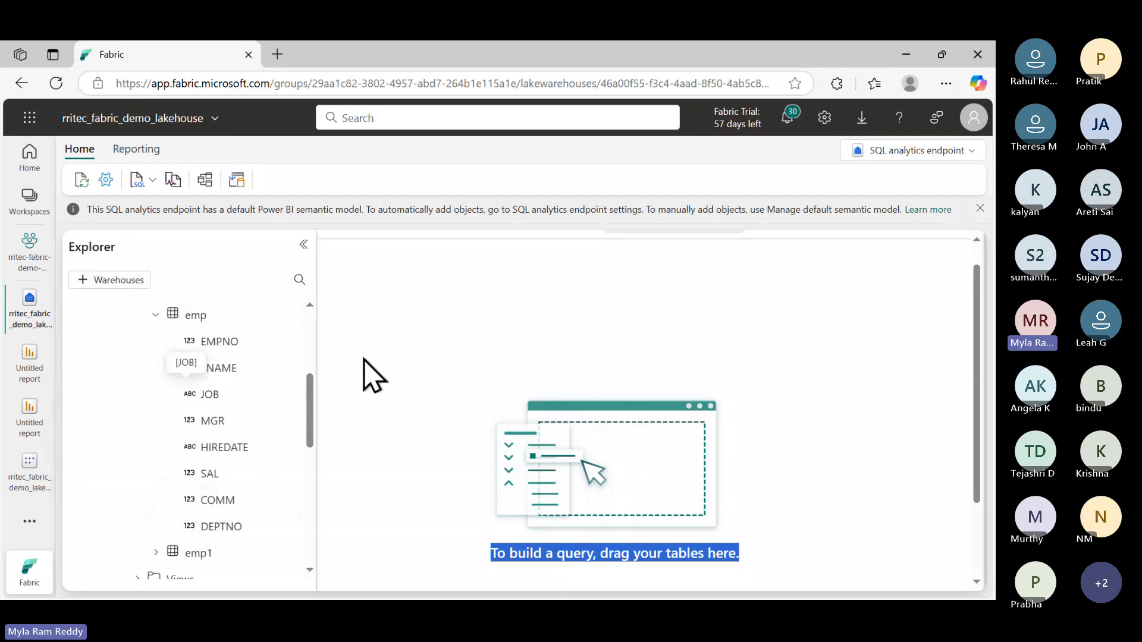
pyautogui.click(369, 378)
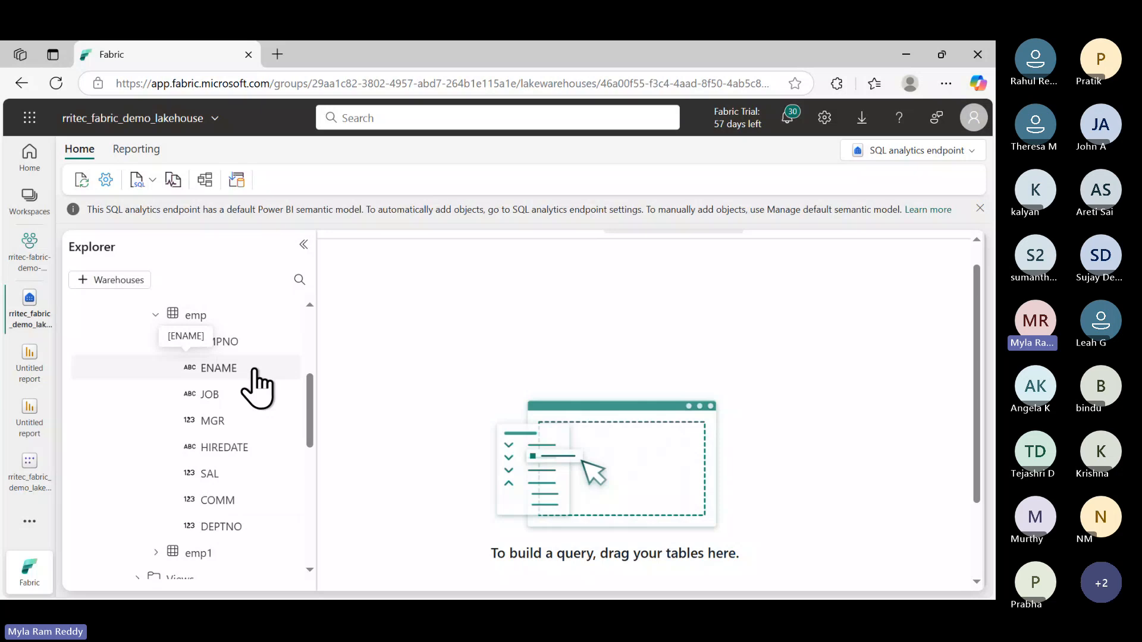
pyautogui.scroll(2, 175, 336)
pyautogui.moveTo(176, 337); pyautogui.dragTo(332, 375)
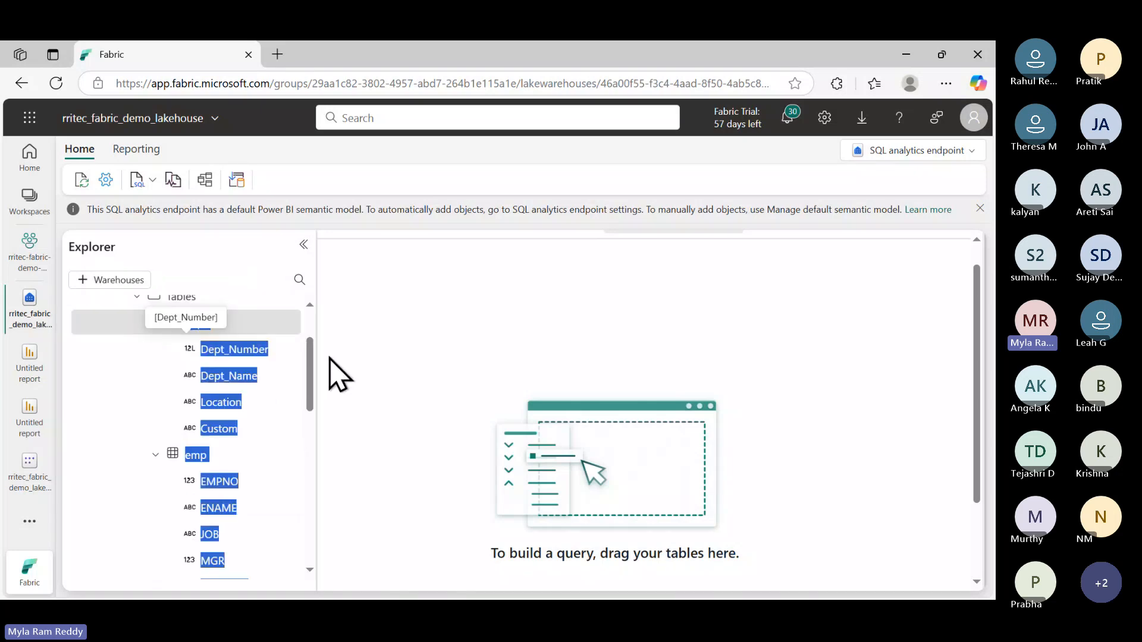
pyautogui.click(177, 324)
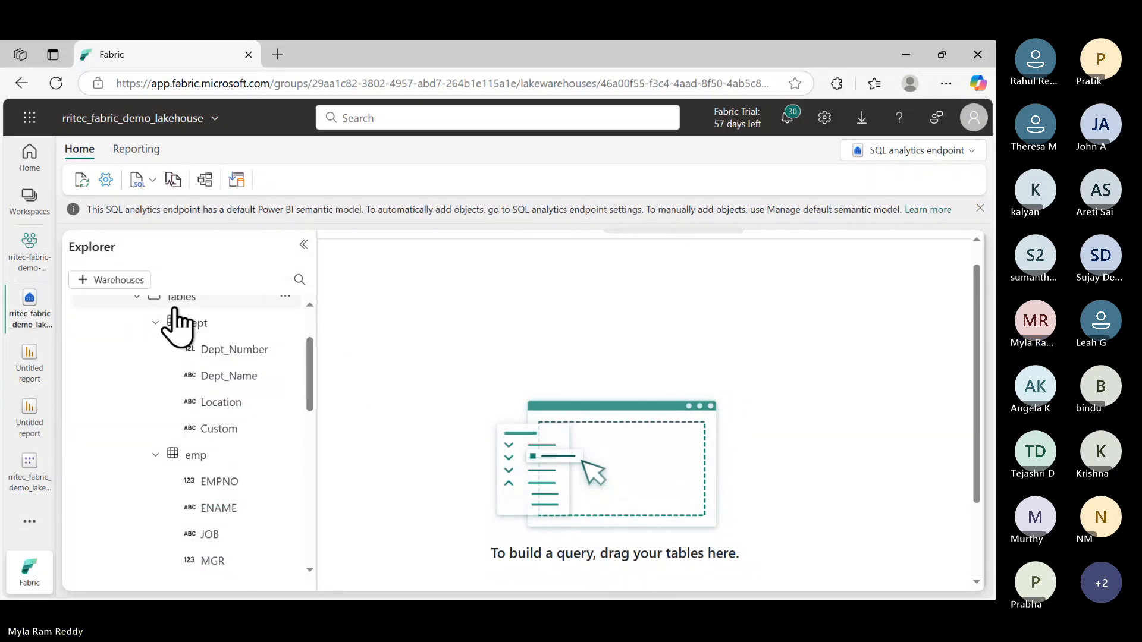
pyautogui.moveTo(174, 321); pyautogui.dragTo(619, 470)
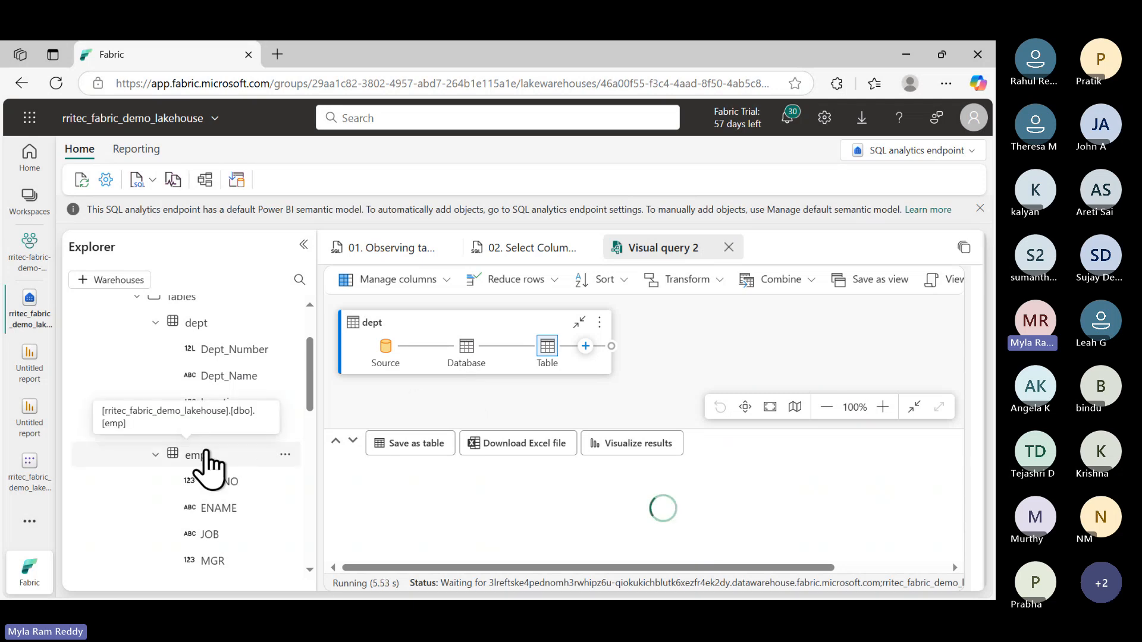
pyautogui.moveTo(176, 458); pyautogui.dragTo(447, 406)
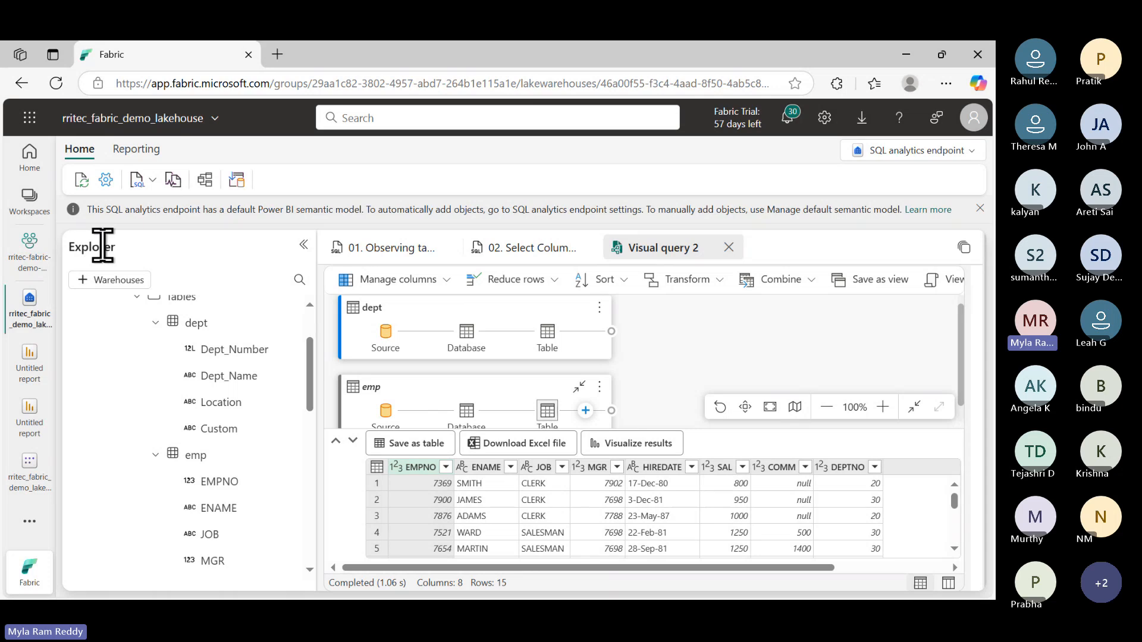
pyautogui.click(303, 245)
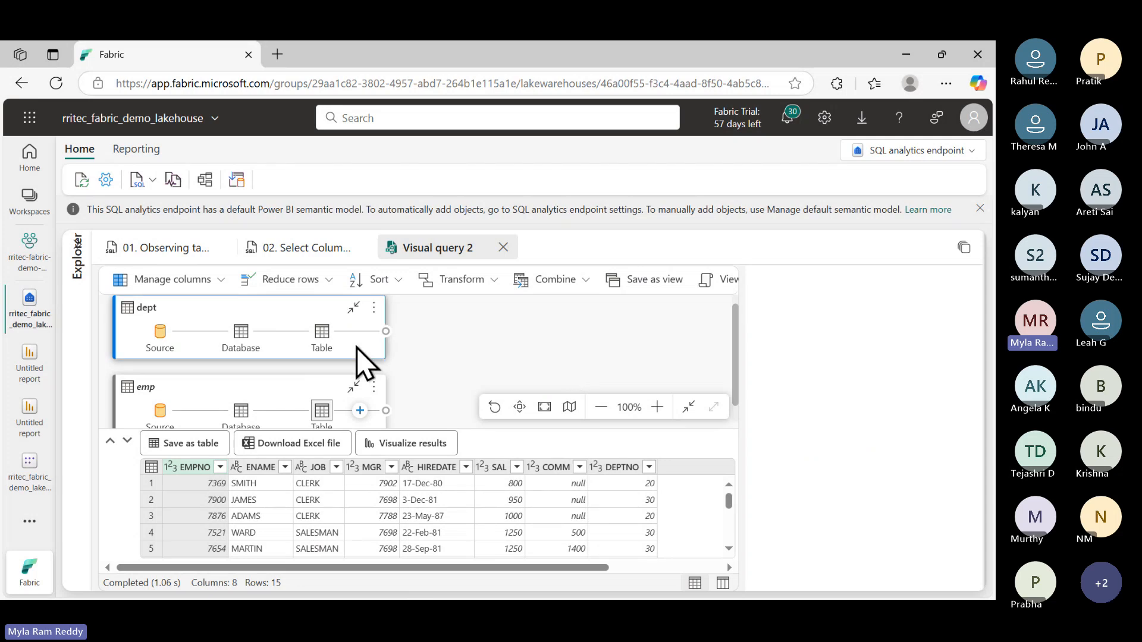
# Preview the dept and emp table data in the visual query, checking the Dept_Name and SAL columns
pyautogui.click(322, 334)
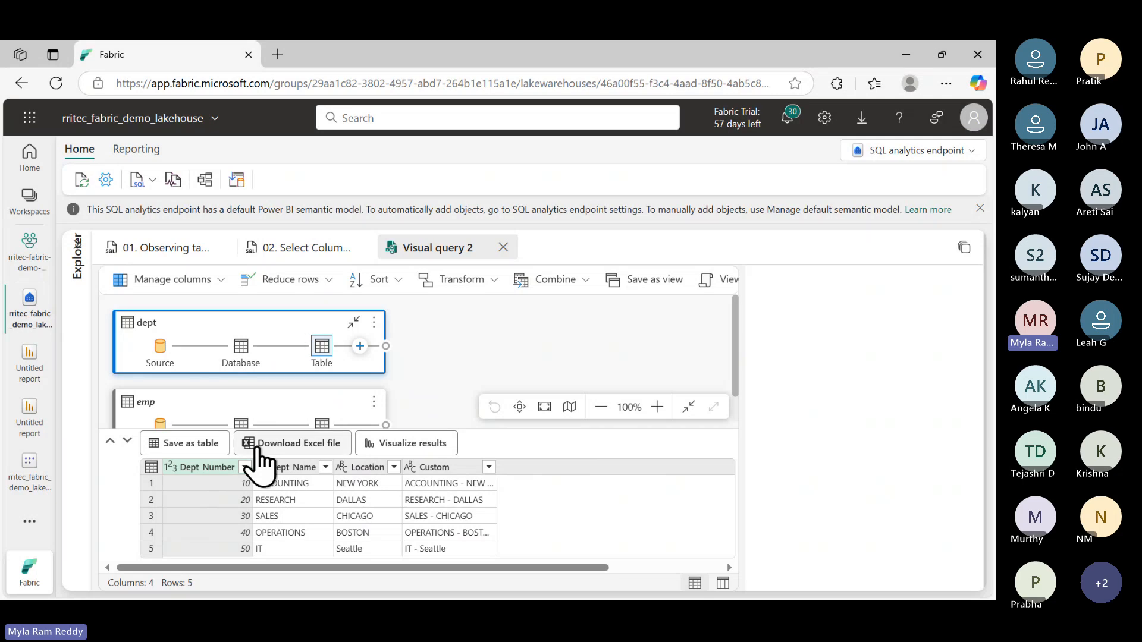
pyautogui.click(292, 483)
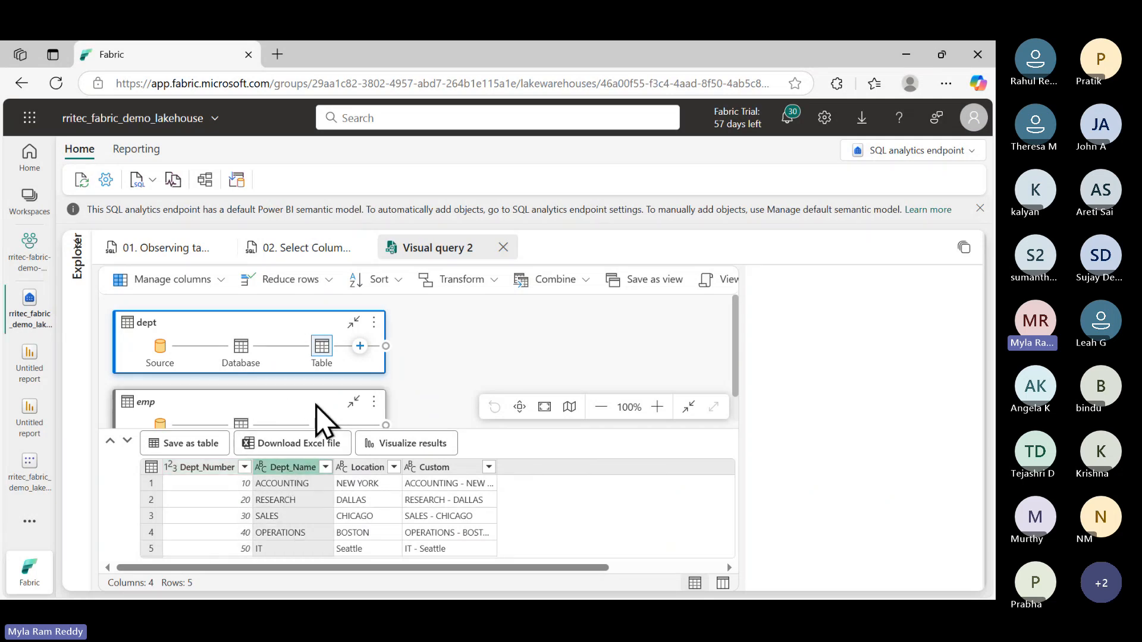
pyautogui.scroll(-1, 313, 416)
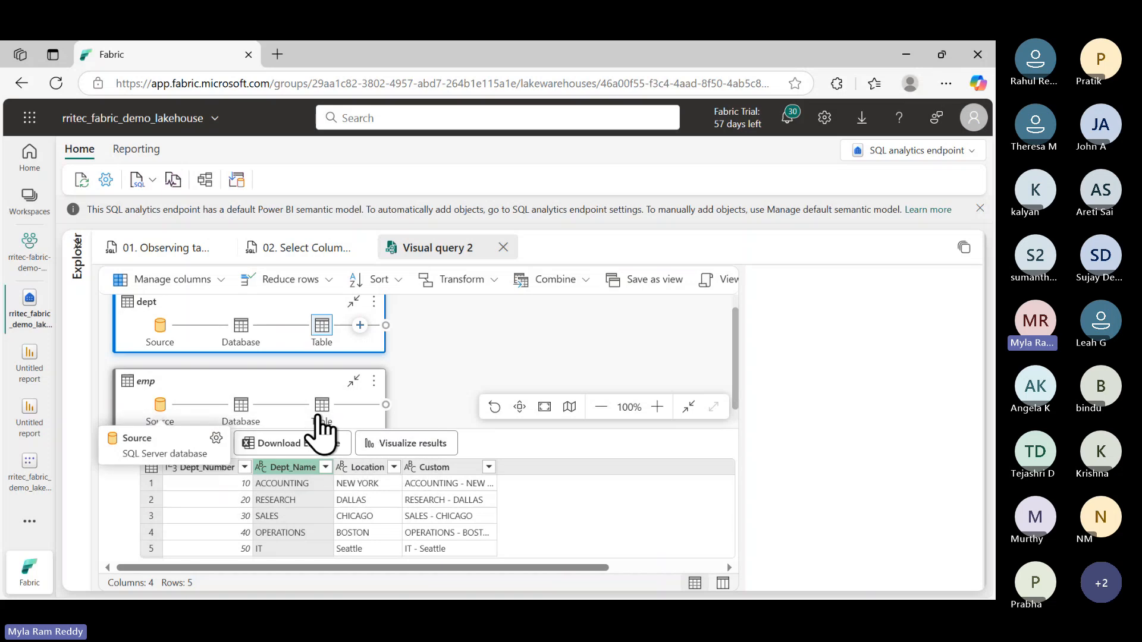
pyautogui.click(321, 417)
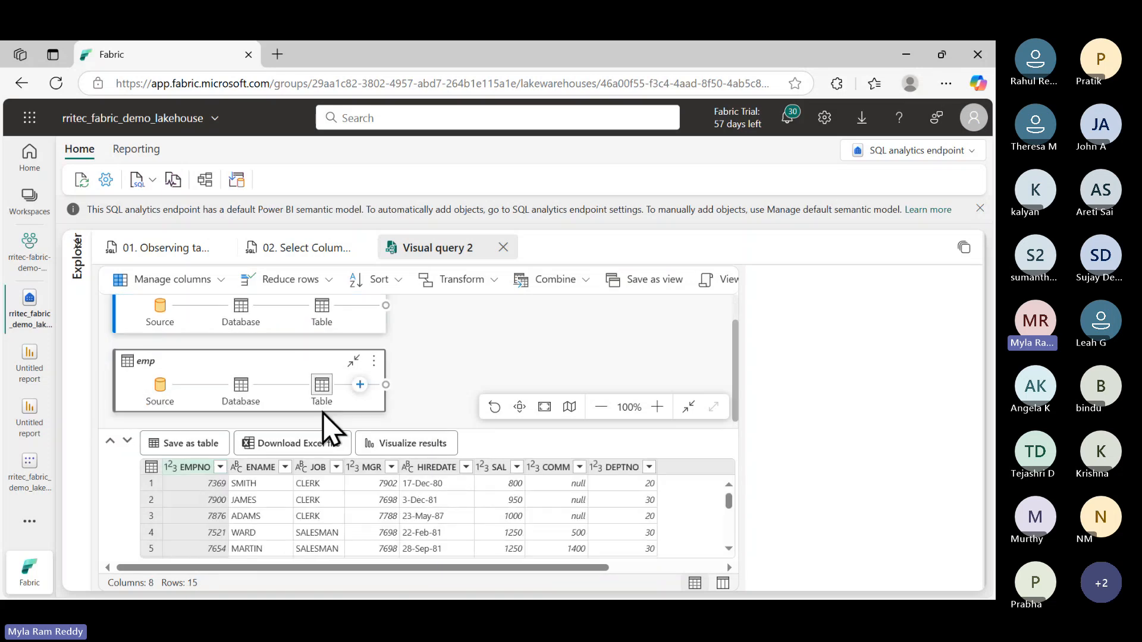
pyautogui.click(495, 467)
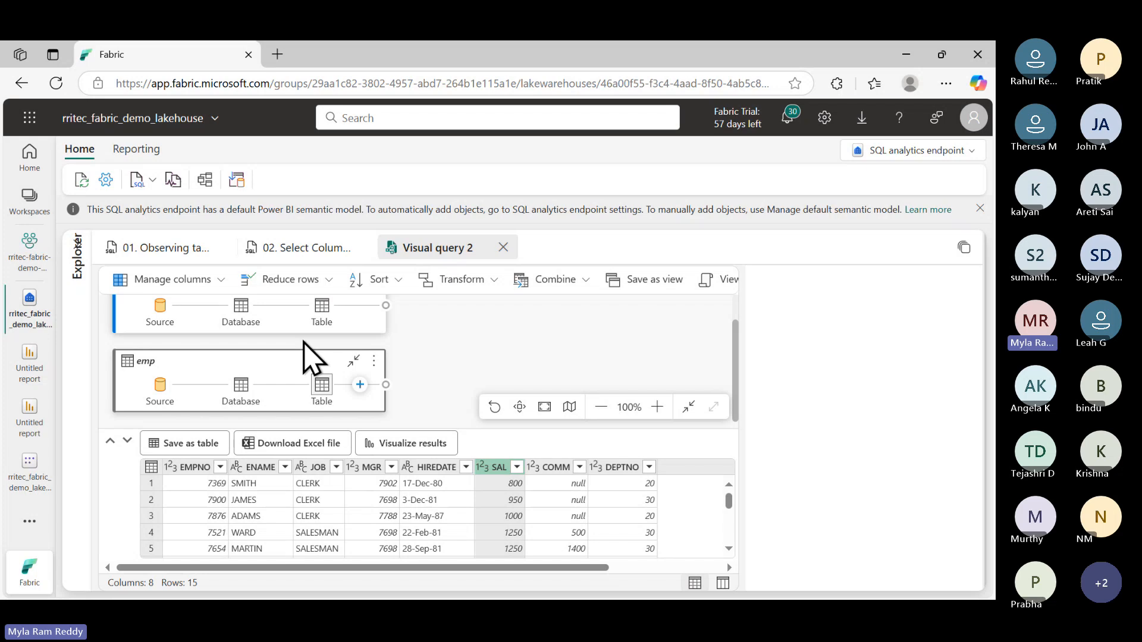
pyautogui.click(322, 308)
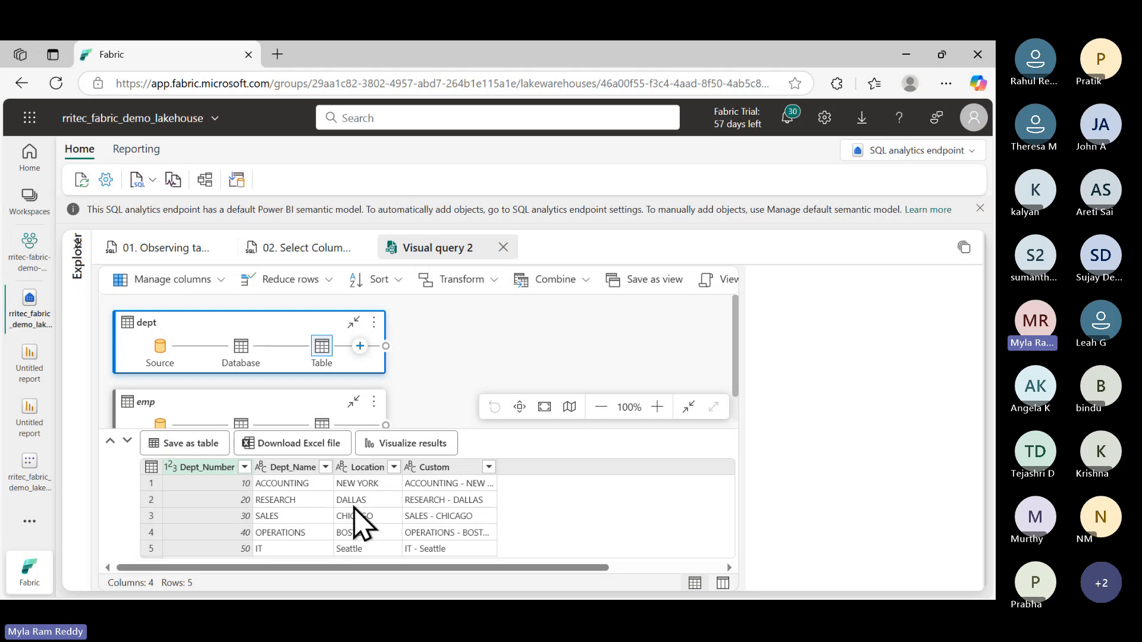
# Switch to the GitHub notes, review Example 1's average salary per department output, and return to the Fabric visual query
pyautogui.hotkey('alt', 'Tab')
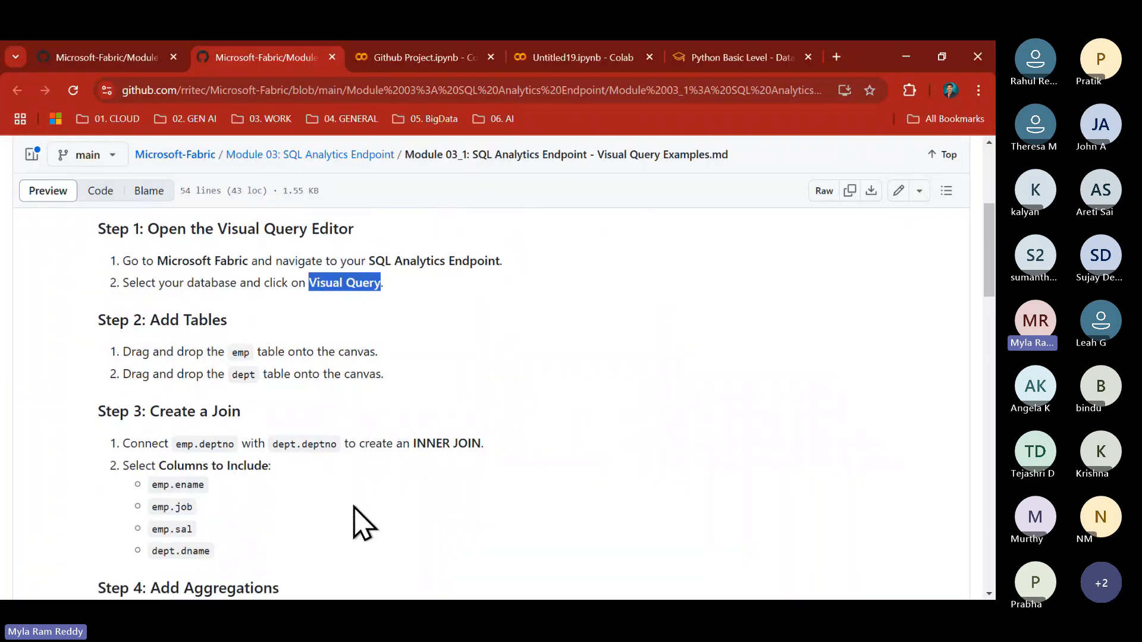
pyautogui.scroll(-10, 360, 524)
pyautogui.scroll(2, 360, 523)
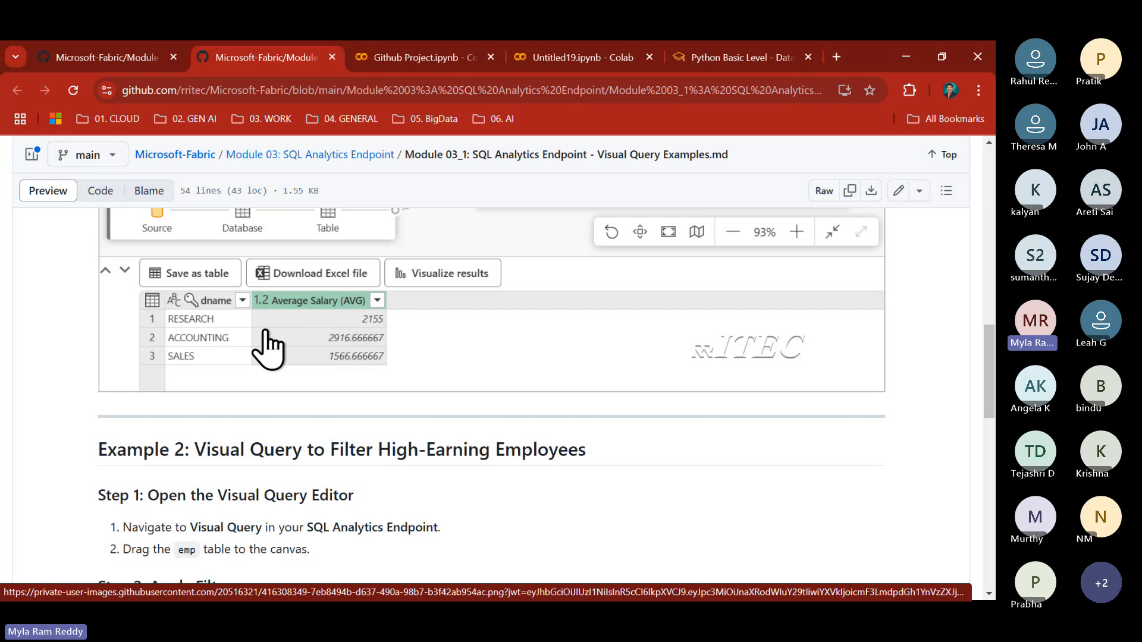
pyautogui.hotkey('alt', 'Tab')
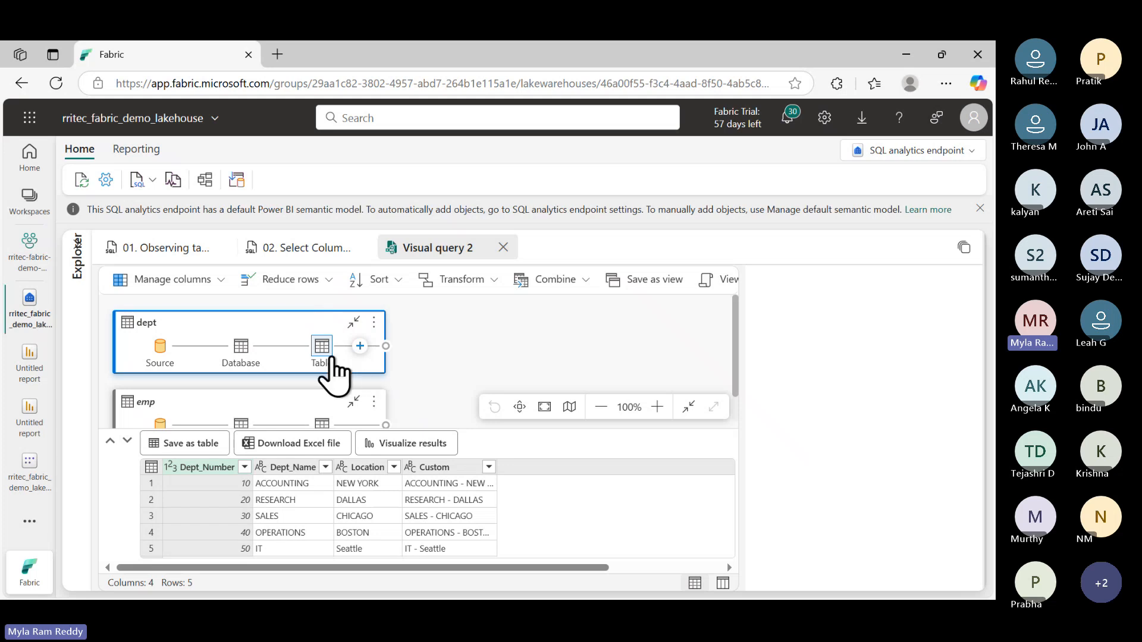
# Choose only the SAL and DEPTNO columns to keep in the emp table
pyautogui.moveTo(326, 373)
pyautogui.scroll(-2, 337, 402)
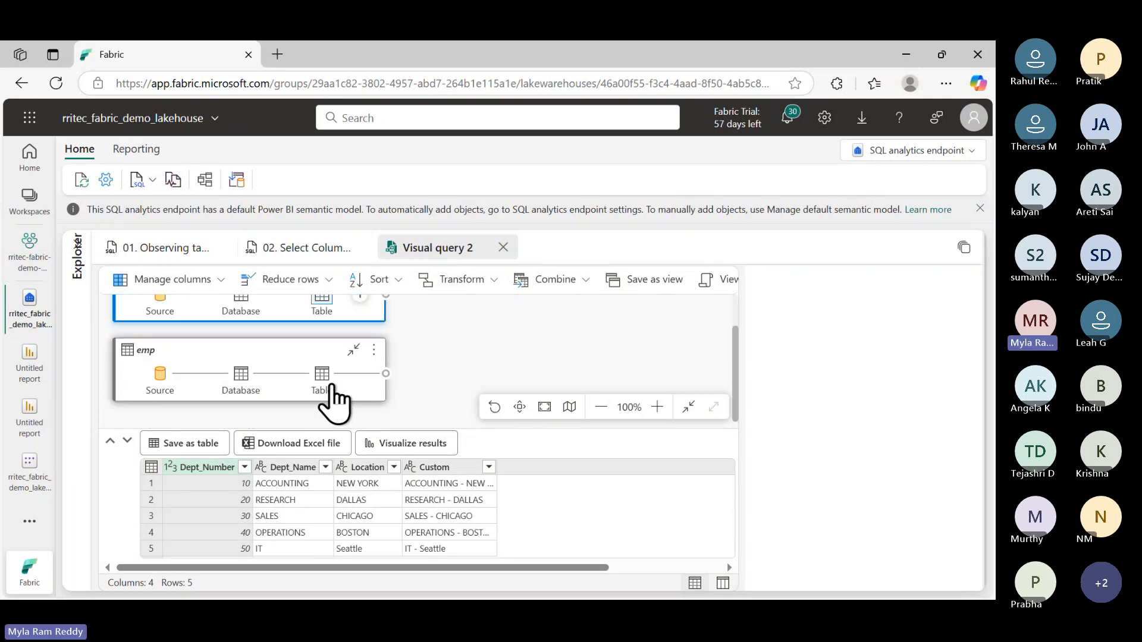
pyautogui.click(324, 384)
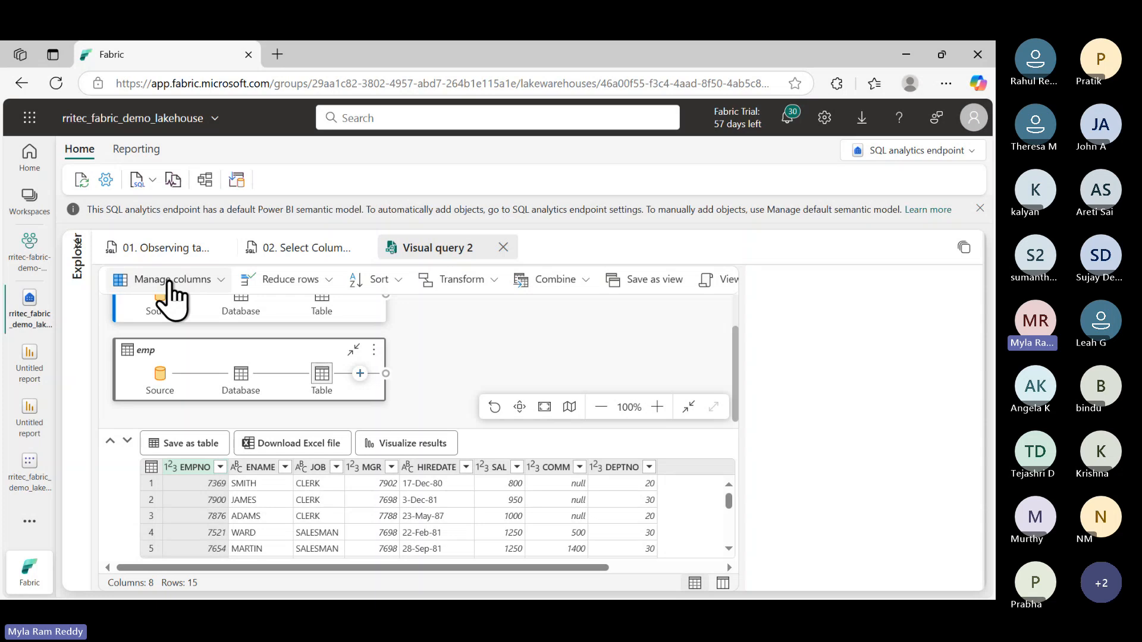
pyautogui.click(219, 283)
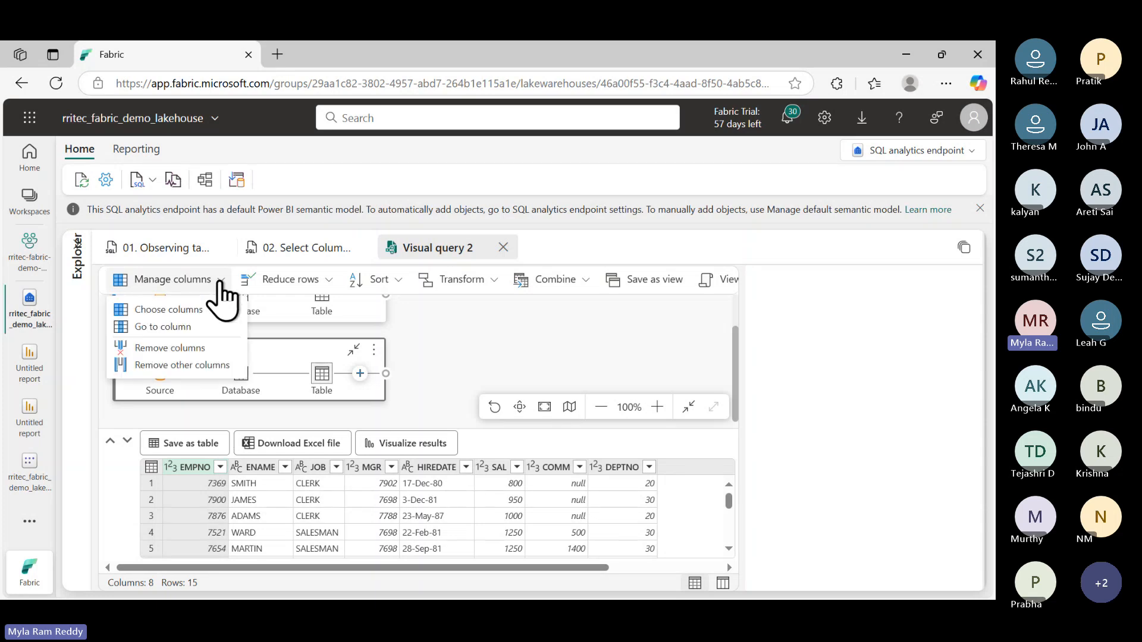
pyautogui.click(178, 314)
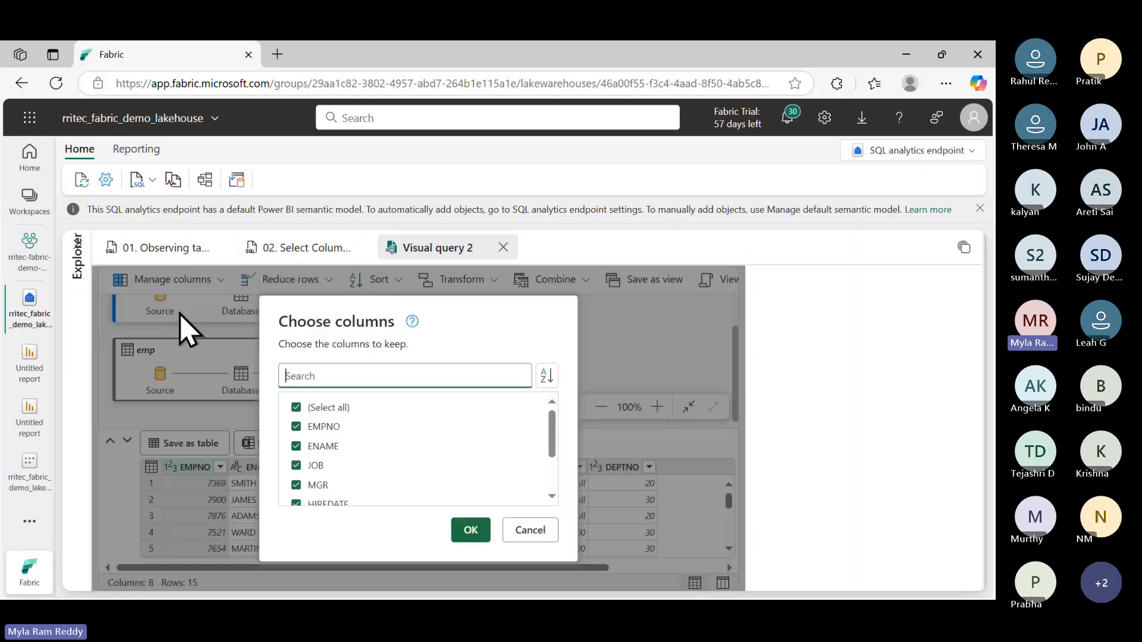
pyautogui.click(296, 410)
pyautogui.scroll(-2, 377, 484)
pyautogui.click(296, 452)
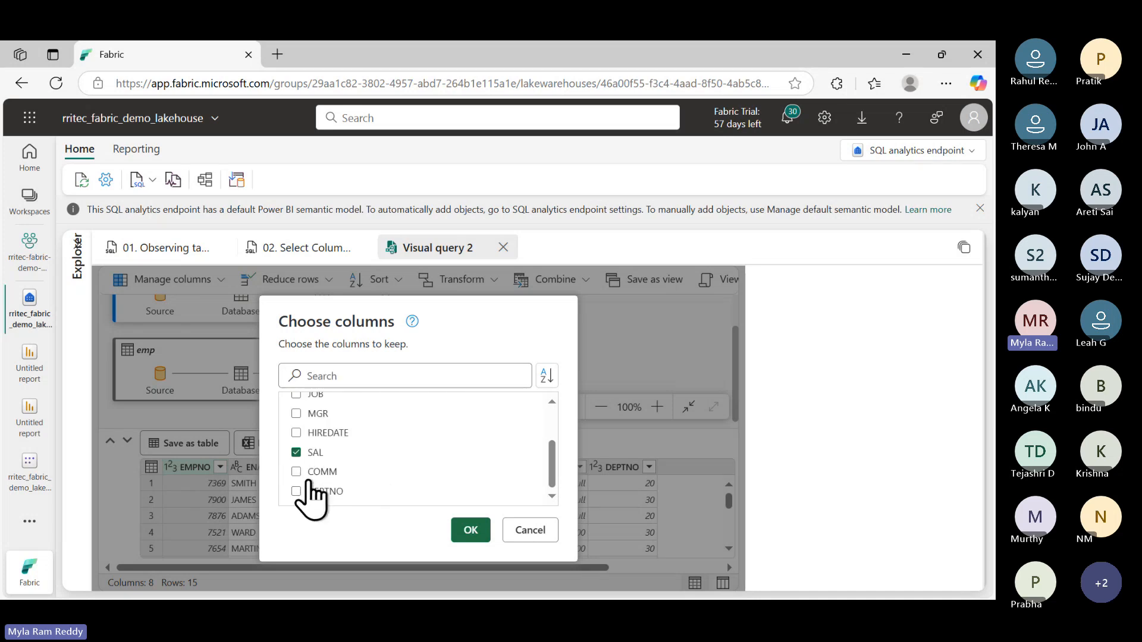
pyautogui.click(297, 491)
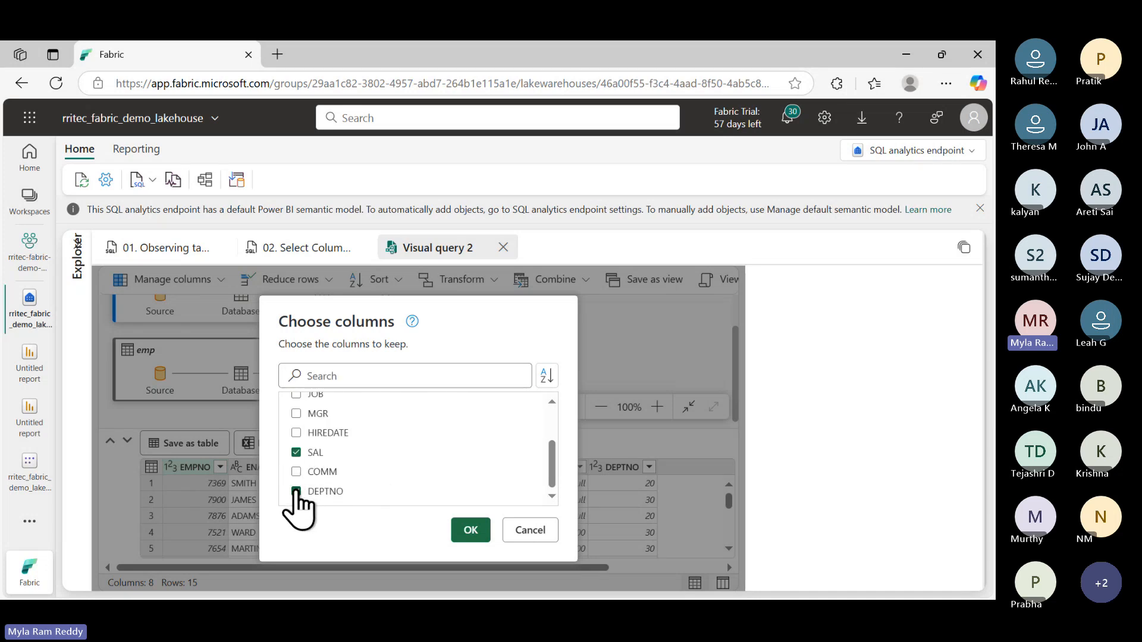
pyautogui.click(472, 535)
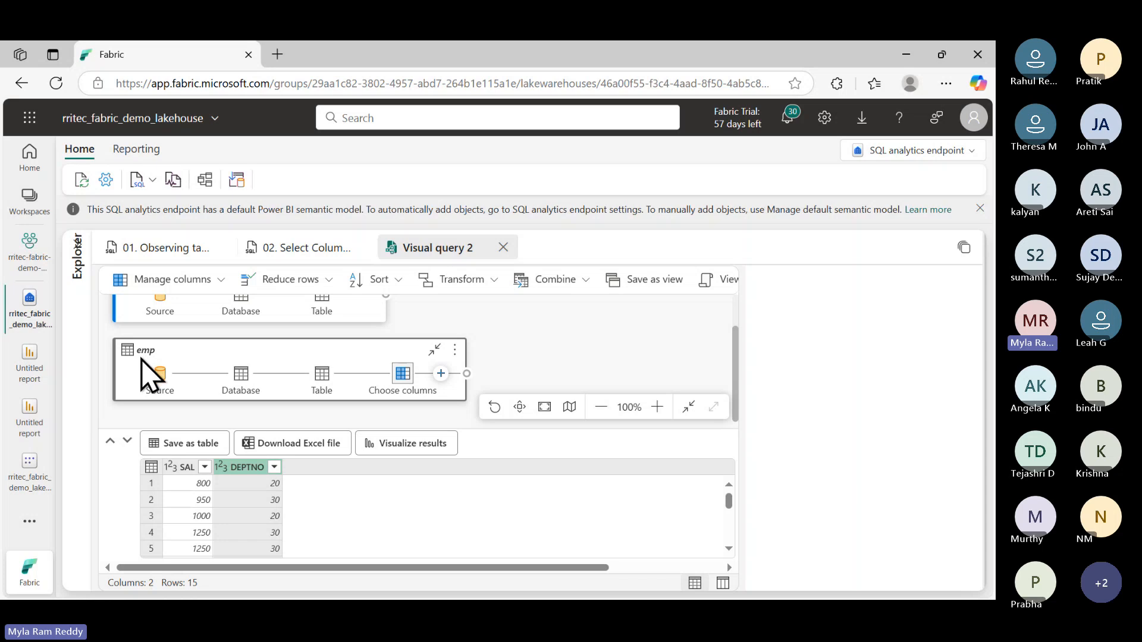
pyautogui.moveTo(323, 394)
pyautogui.moveTo(404, 383)
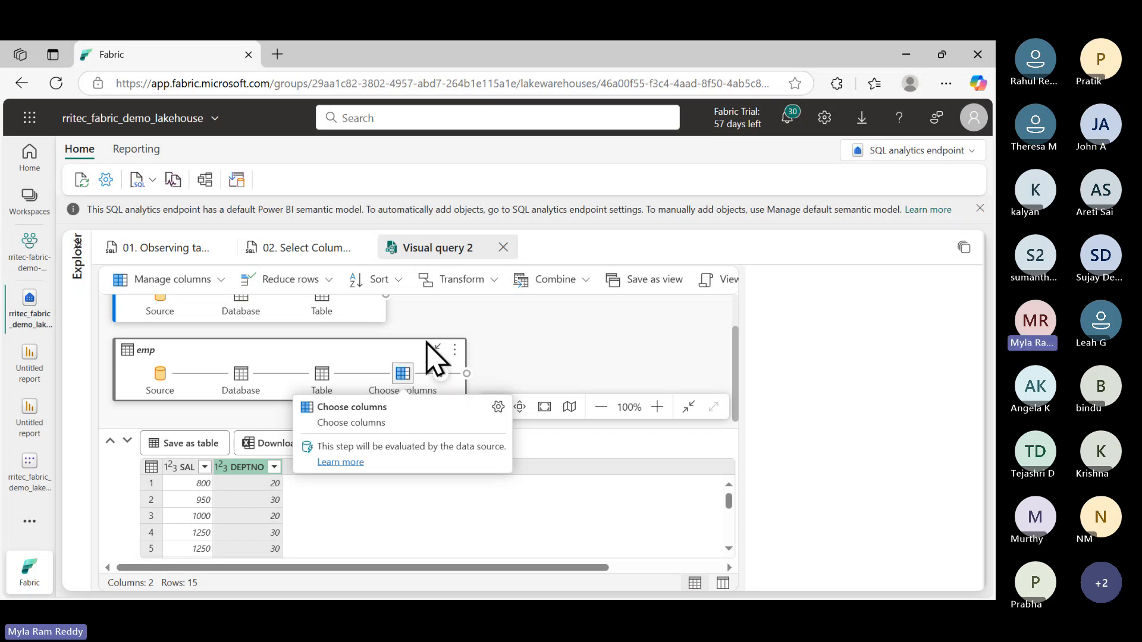
# Choose only the Dept_Number and Dept_Name columns to keep in the dept table
pyautogui.scroll(2, 485, 333)
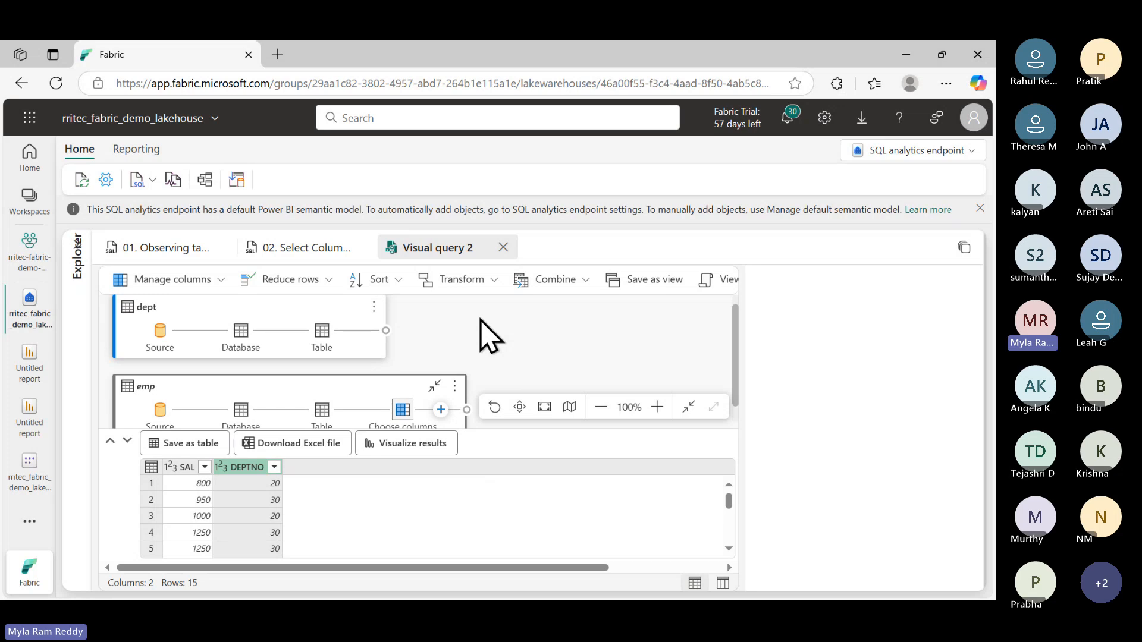
pyautogui.click(321, 333)
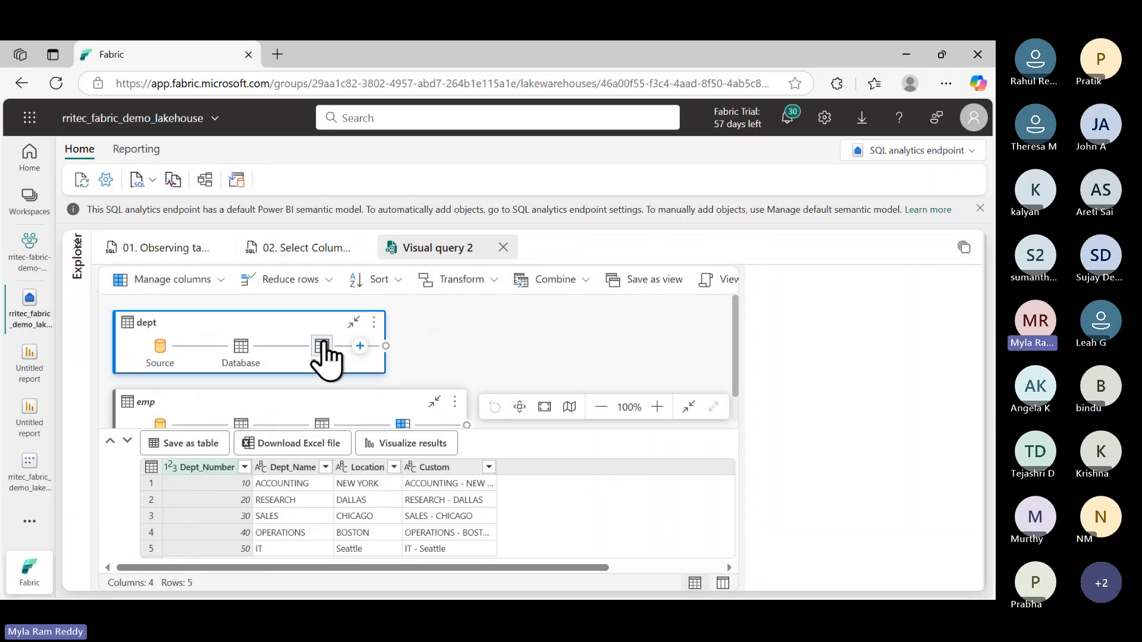
pyautogui.moveTo(326, 348)
pyautogui.click(220, 281)
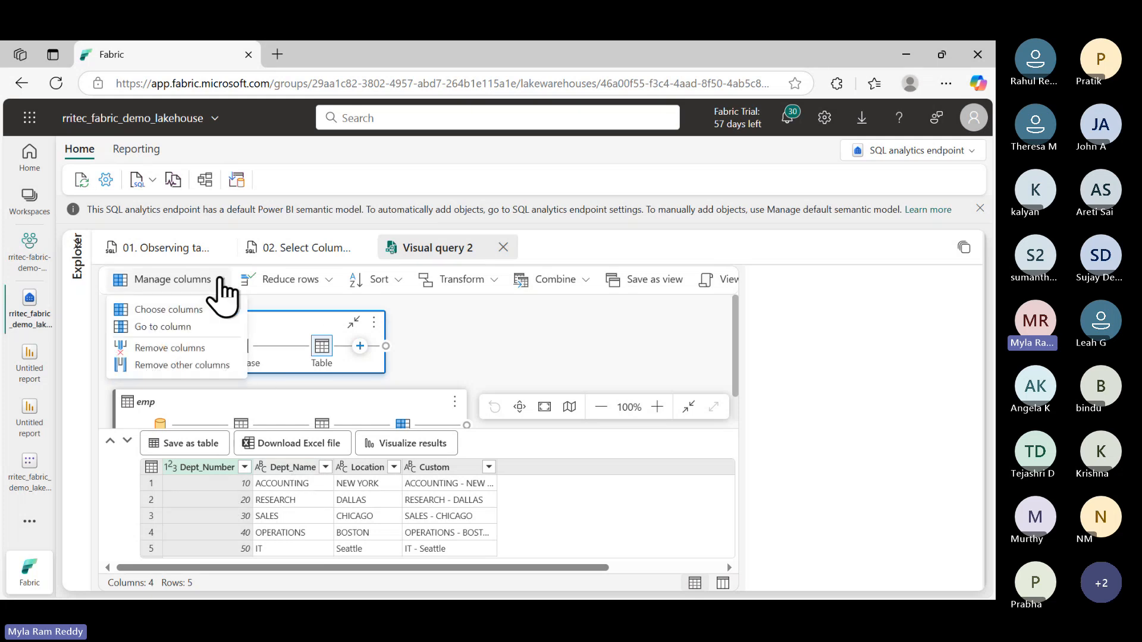
pyautogui.click(193, 310)
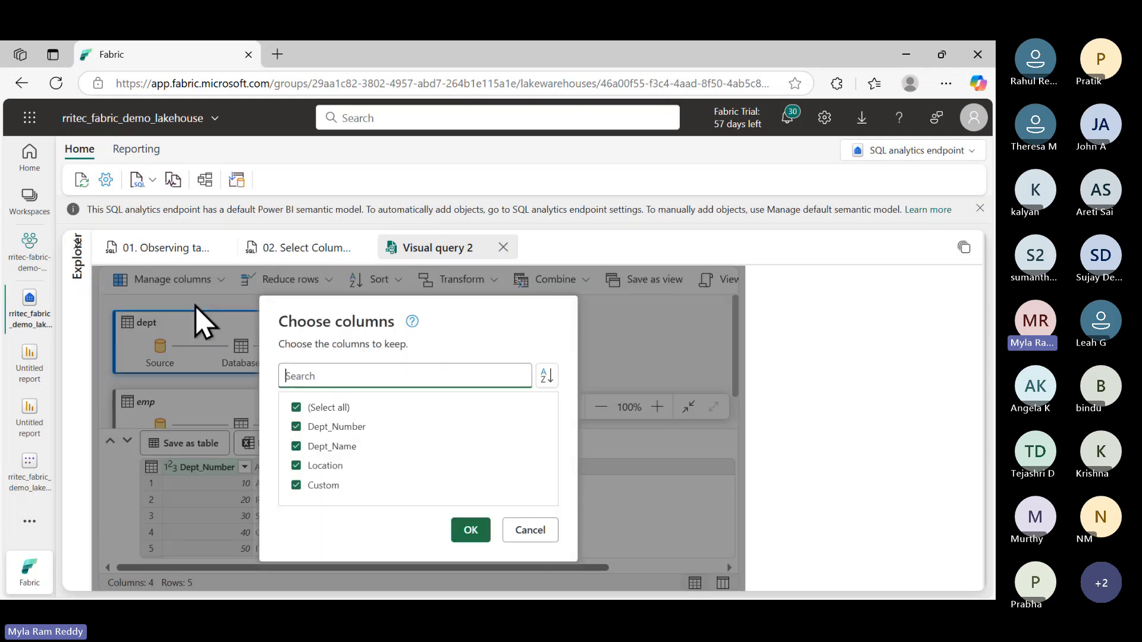
pyautogui.click(296, 407)
pyautogui.click(296, 427)
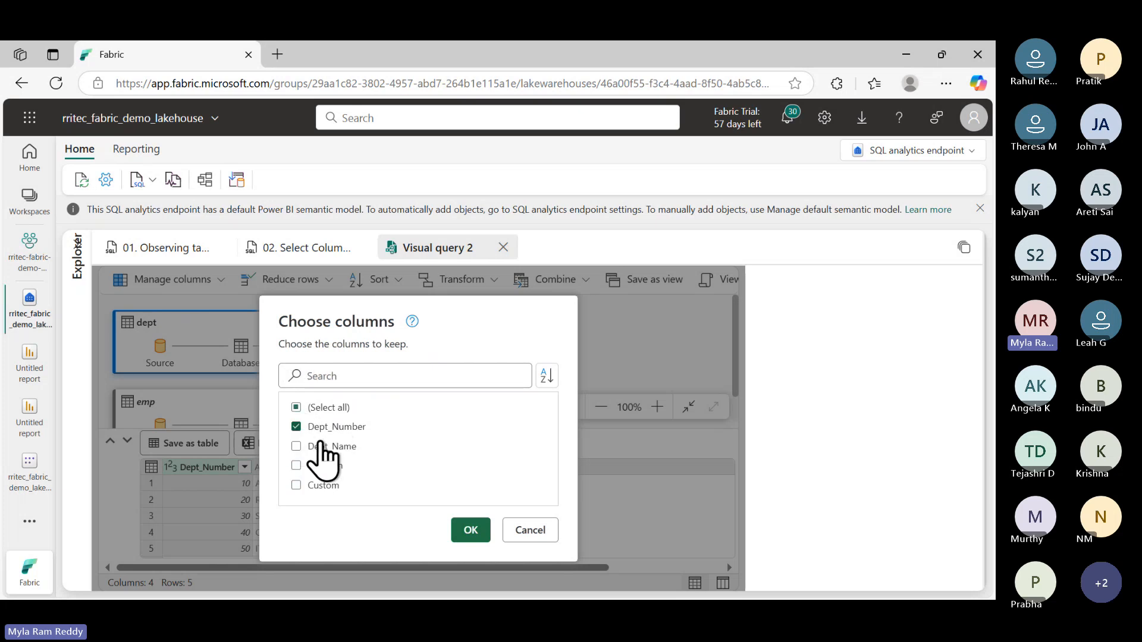
pyautogui.click(296, 446)
pyautogui.click(470, 531)
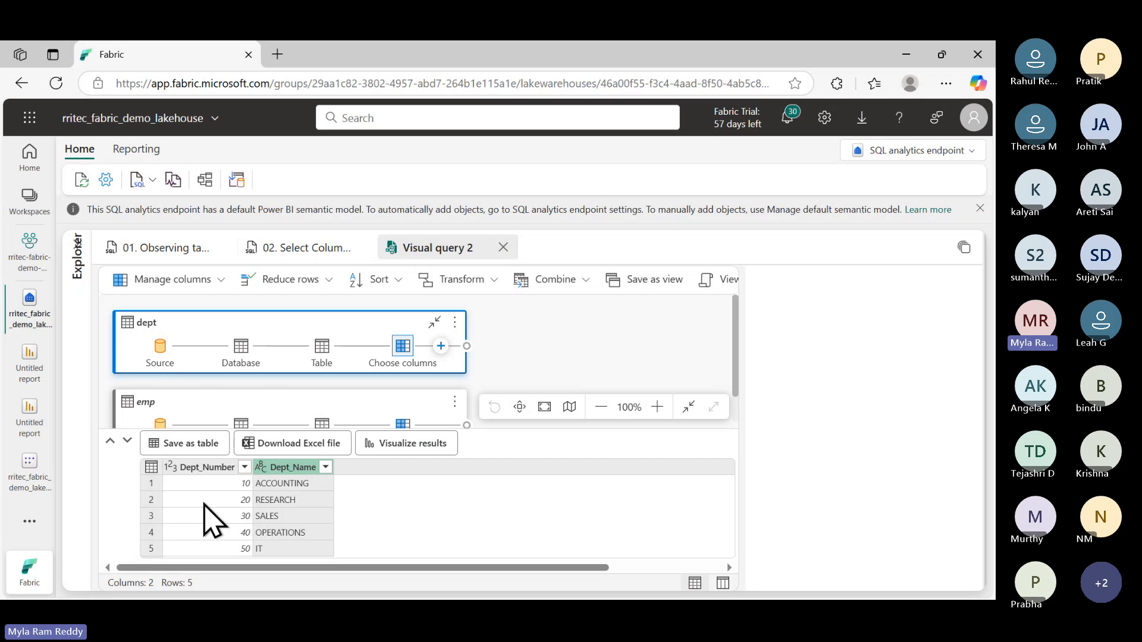
# Start a Merge queries operation on dept with emp as the right table, and switch the browser to full screen
pyautogui.click(578, 283)
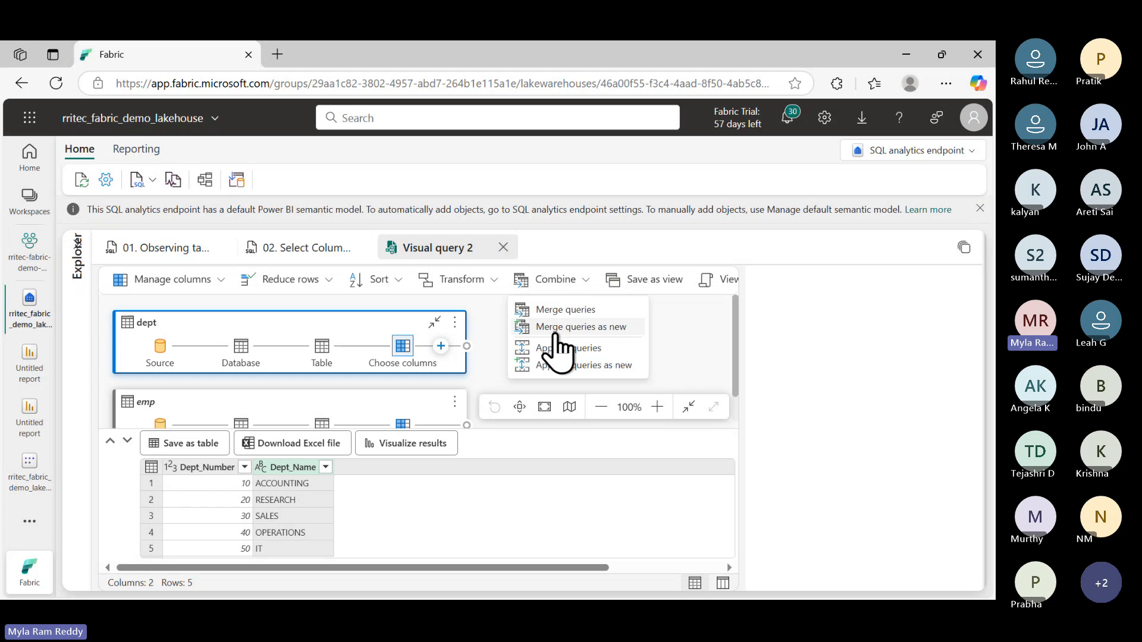
pyautogui.click(591, 312)
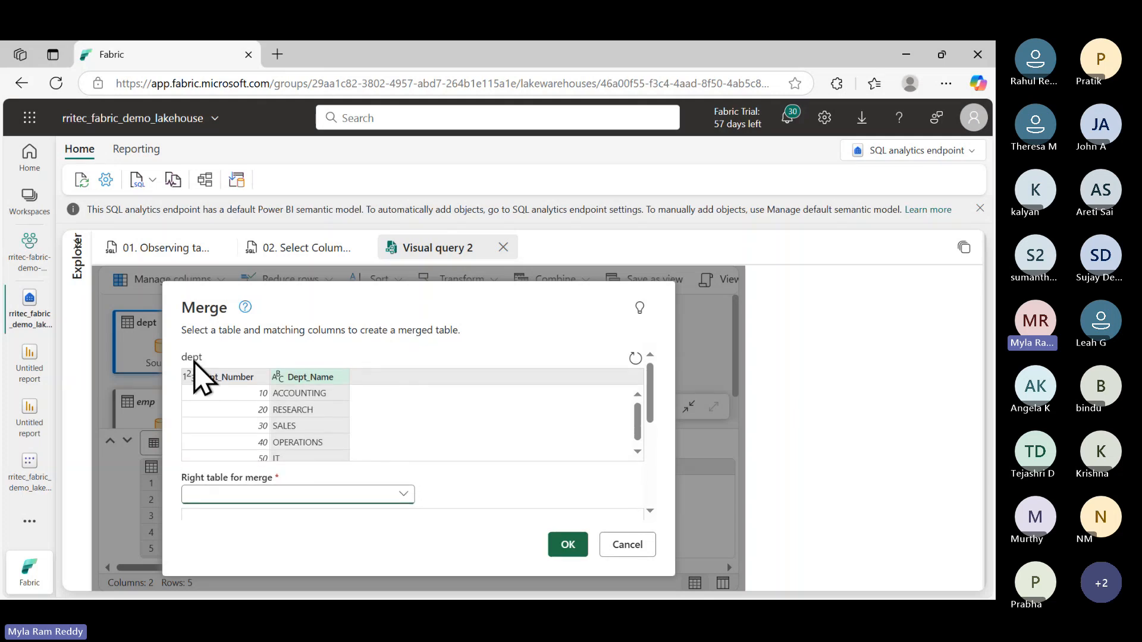
pyautogui.click(215, 501)
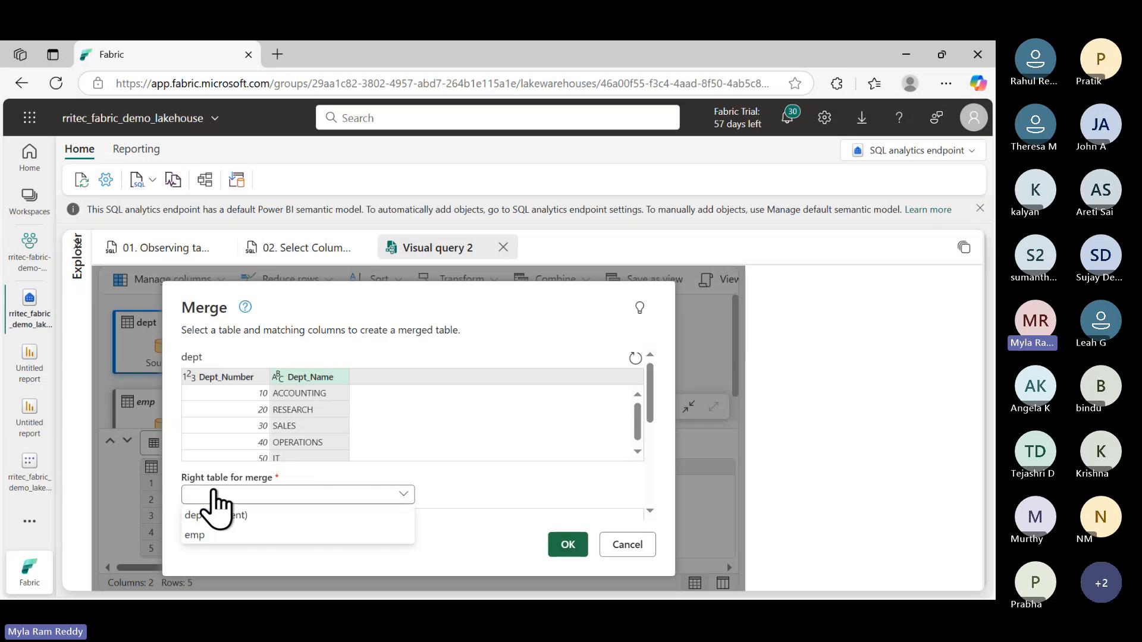
pyautogui.click(201, 537)
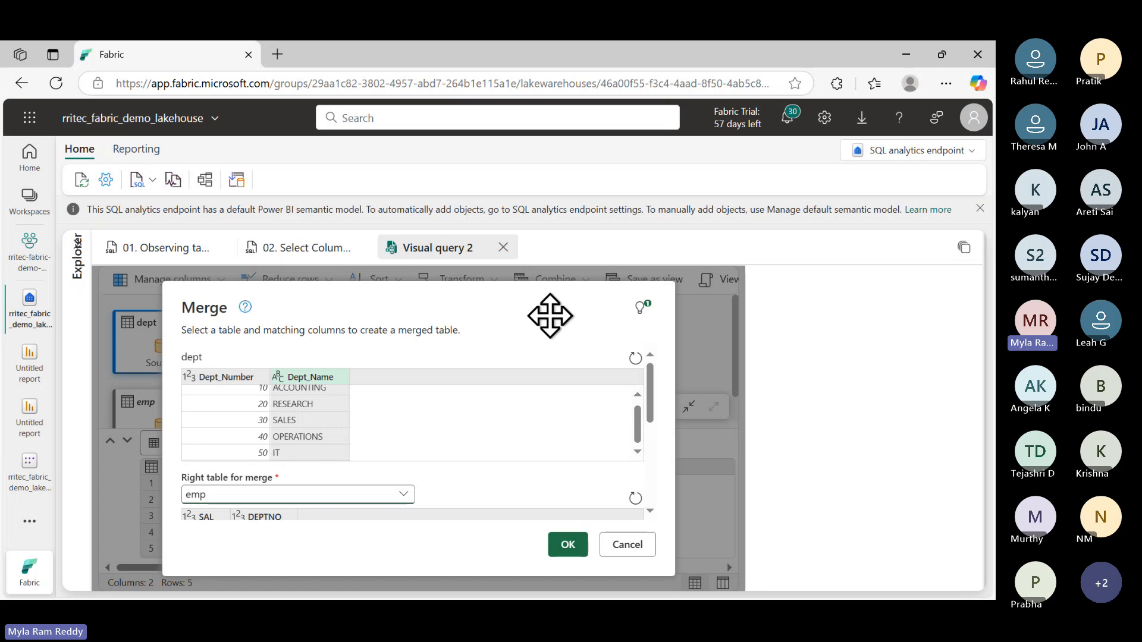
pyautogui.click(946, 83)
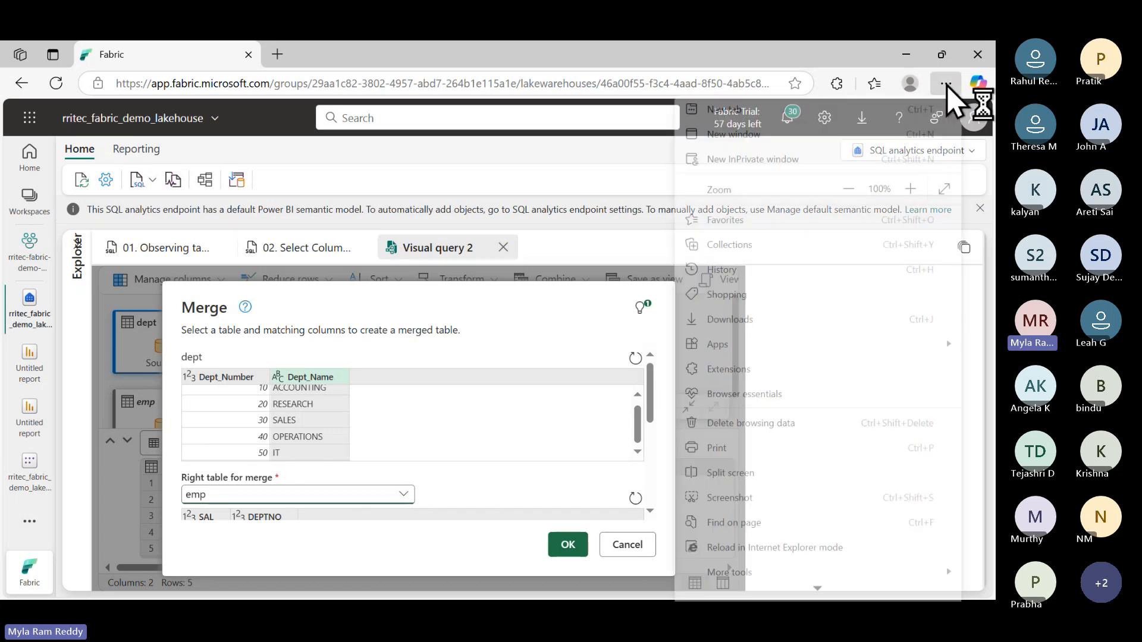
pyautogui.click(947, 189)
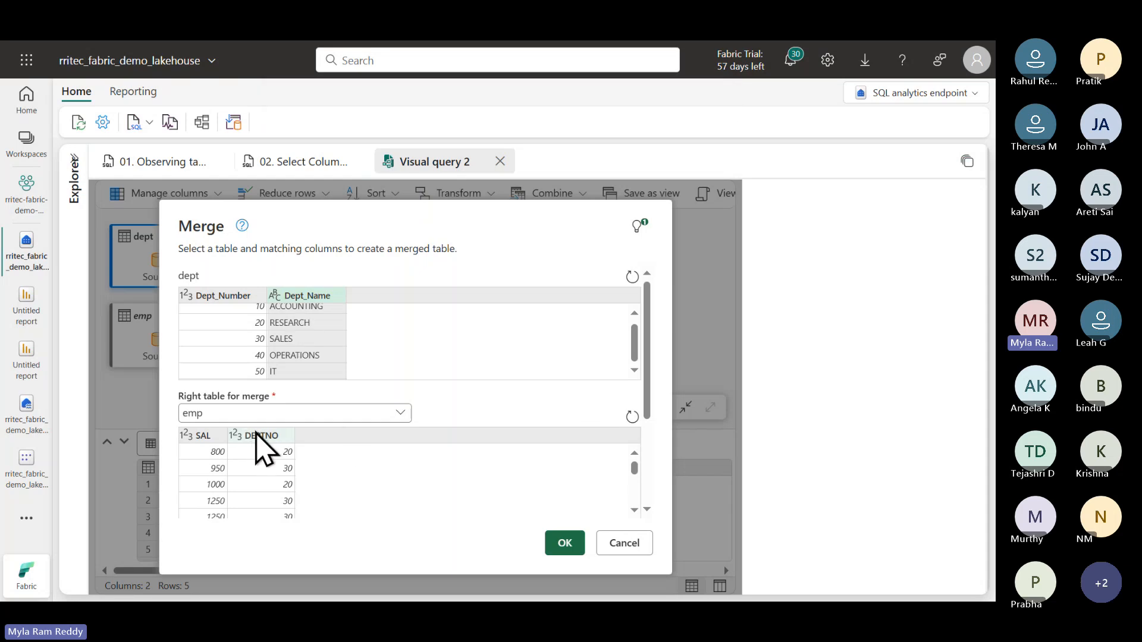
# Match dept's Dept_Number with emp's DEPTNO, set the join kind to Inner, and apply the merge
pyautogui.click(226, 295)
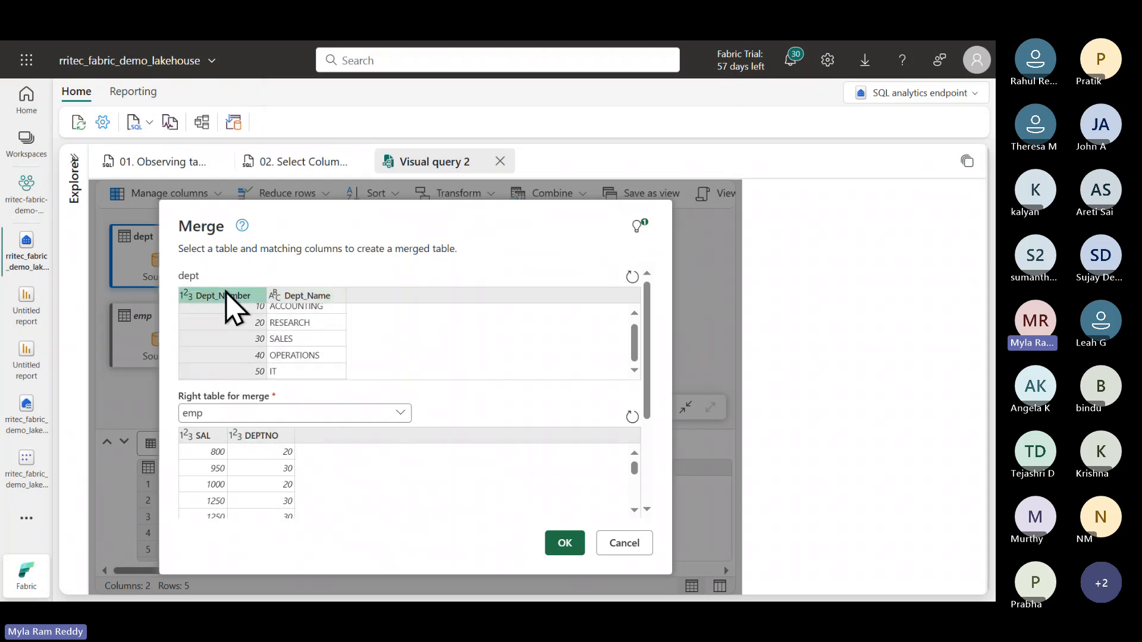
pyautogui.click(263, 437)
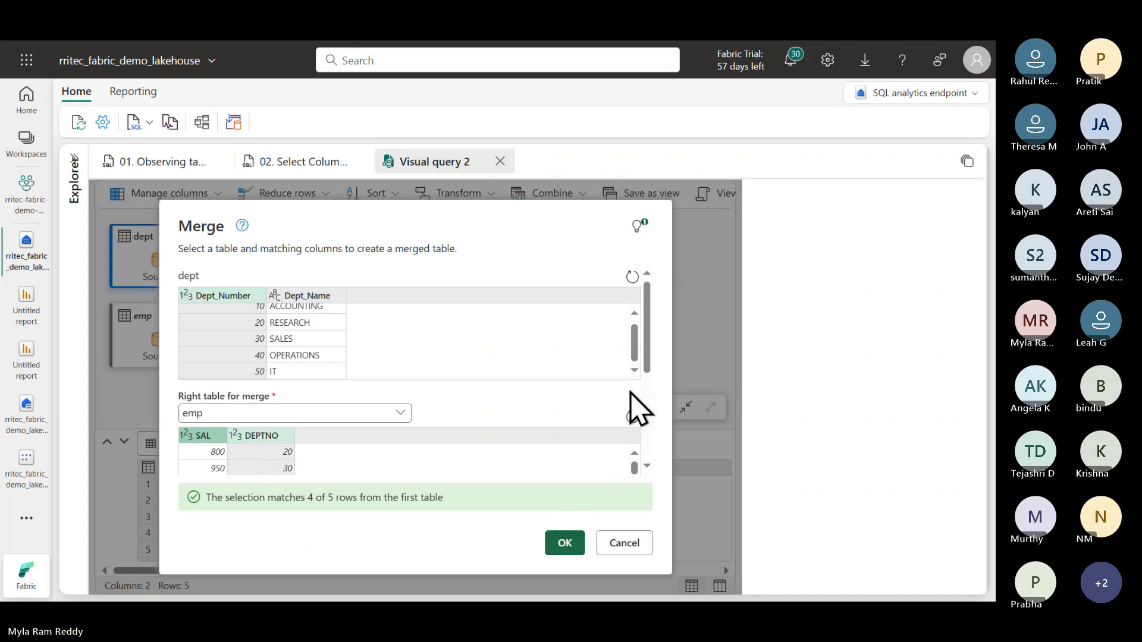
pyautogui.scroll(-4, 633, 403)
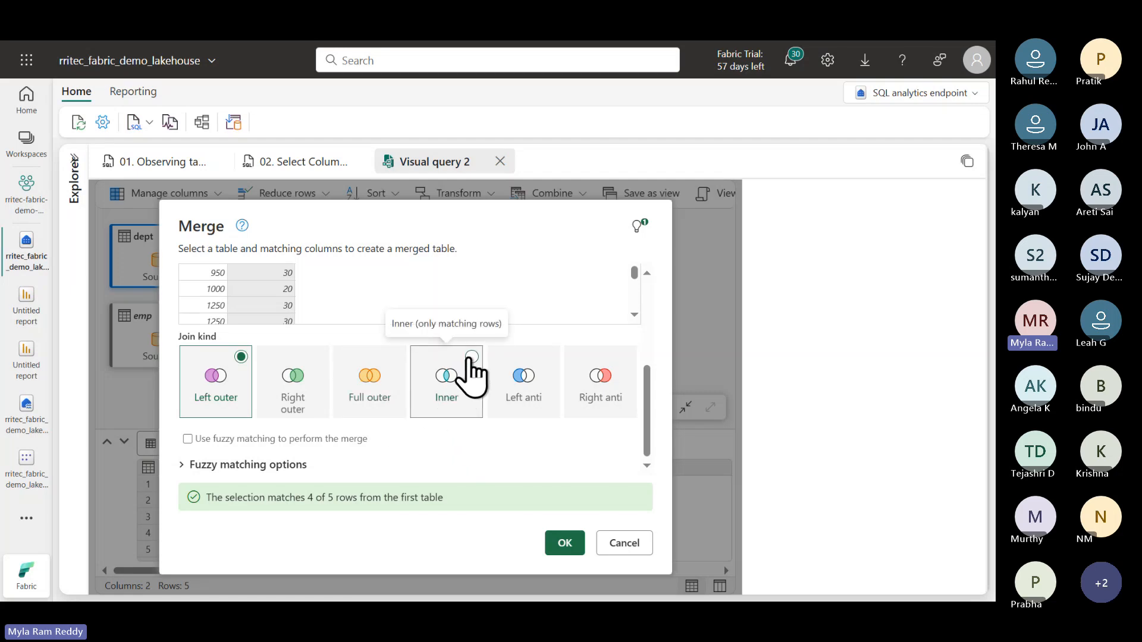
pyautogui.click(472, 358)
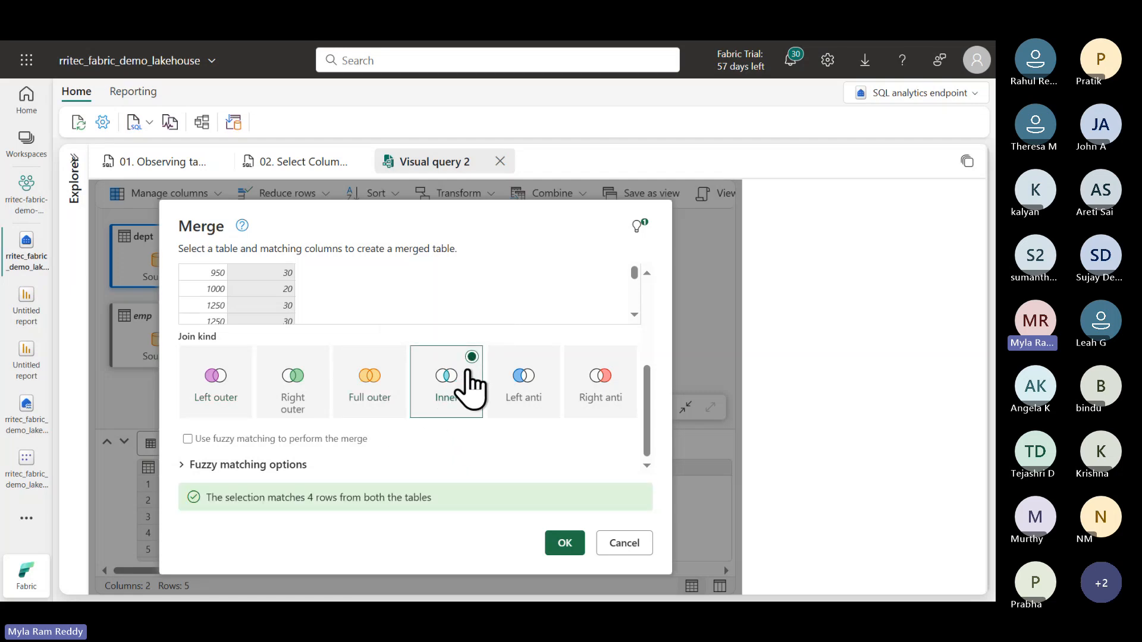
pyautogui.click(560, 543)
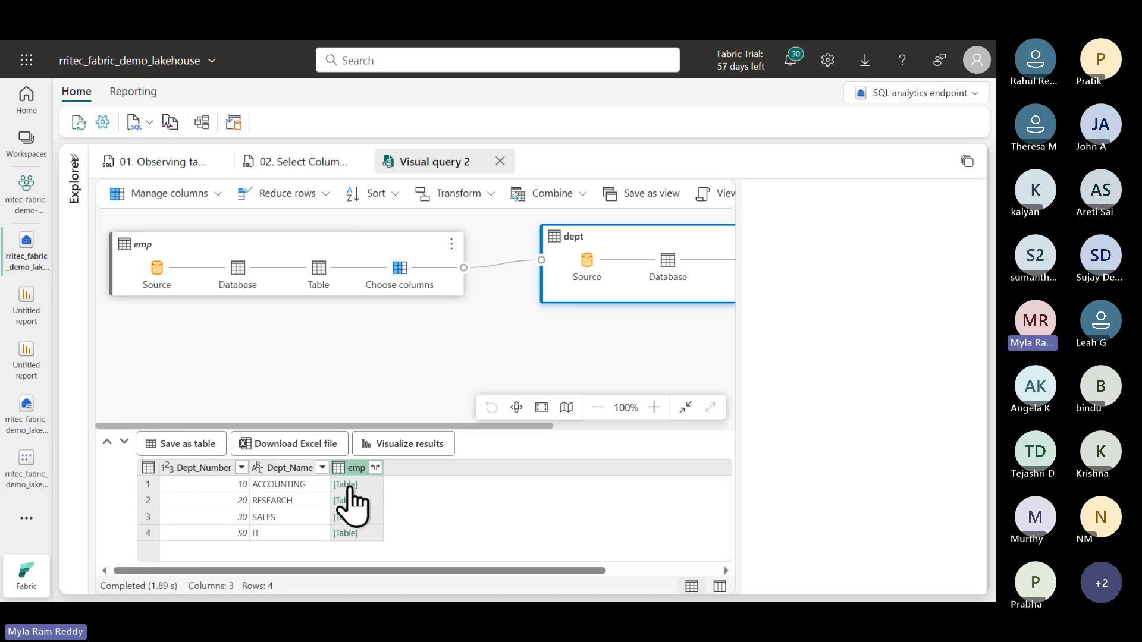
# Expand the merged emp column into its SAL and DEPTNO columns without using the original column name as prefix
pyautogui.click(376, 469)
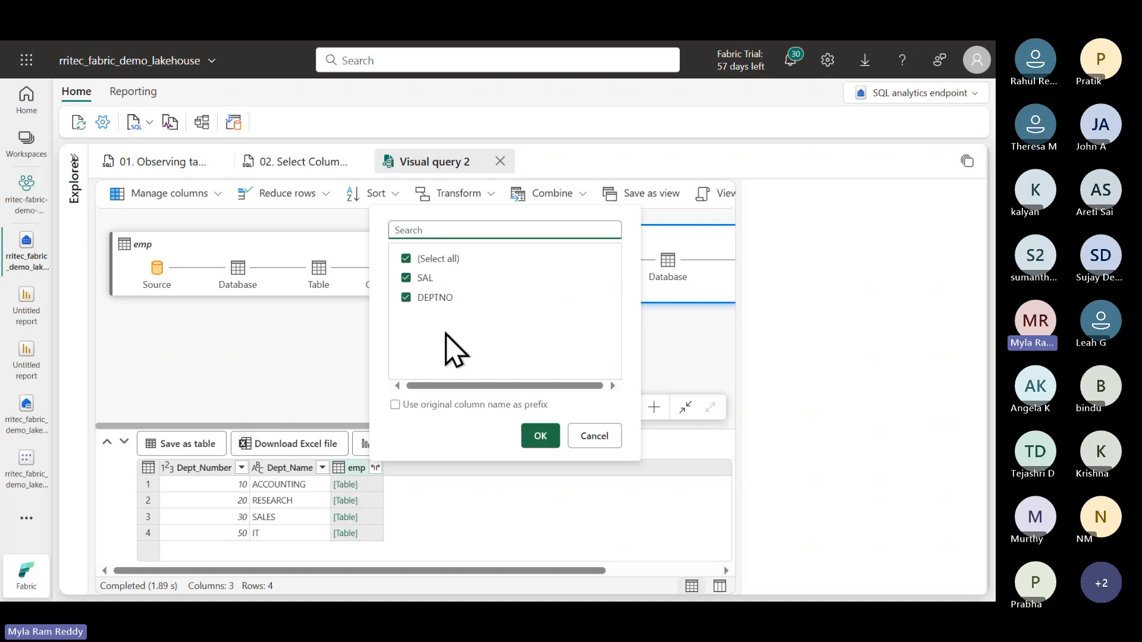
pyautogui.click(542, 439)
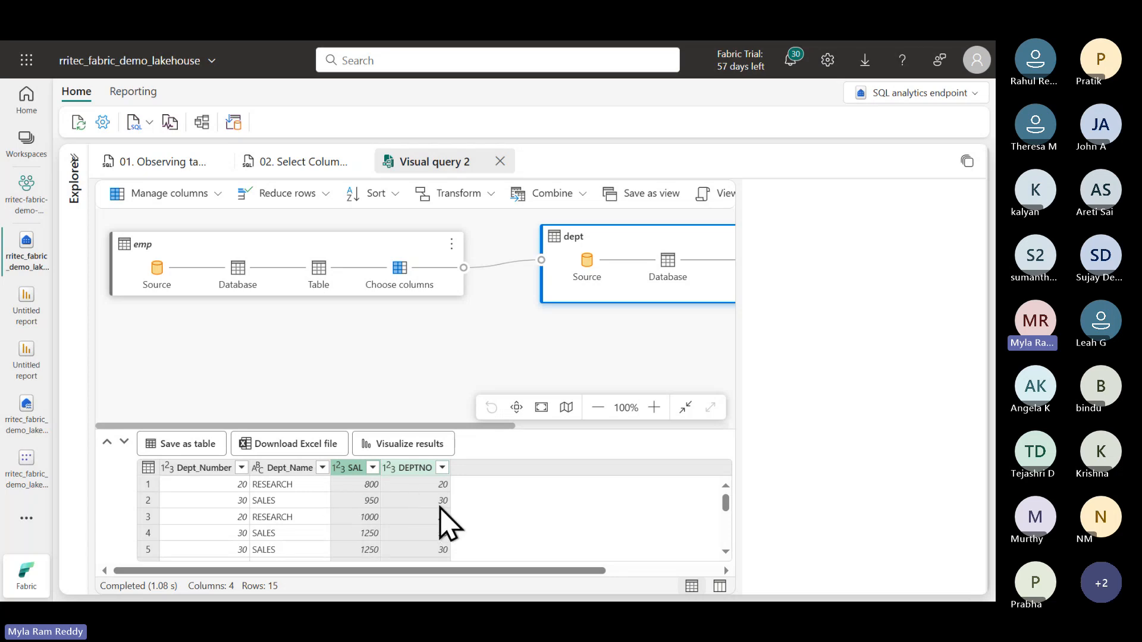
pyautogui.hscroll(3, 521, 358)
pyautogui.hscroll(5, 521, 358)
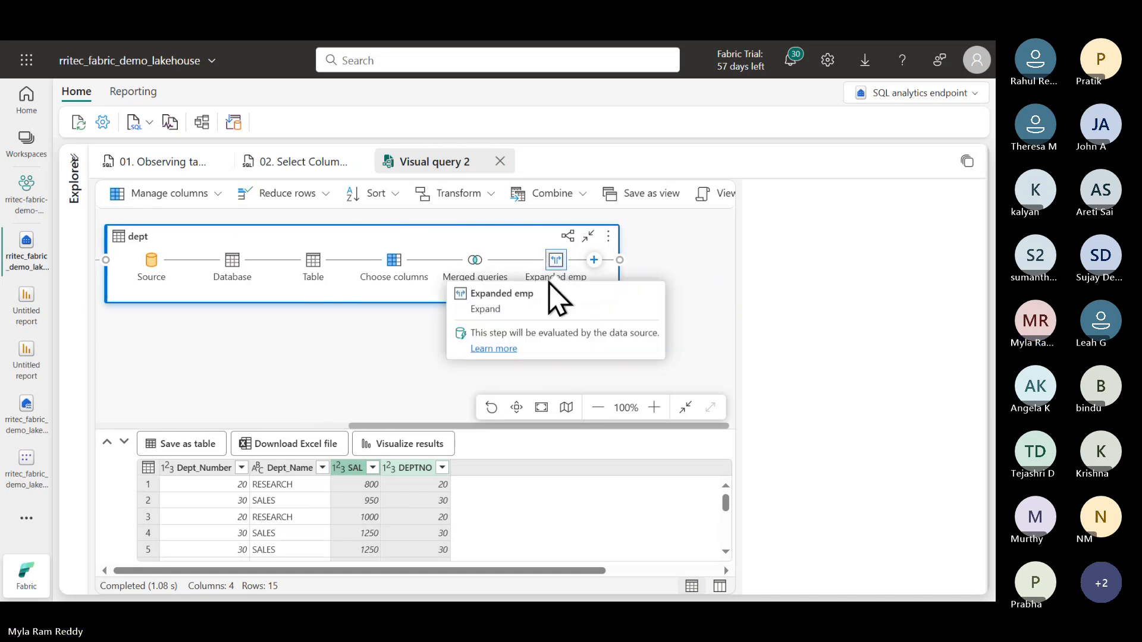
pyautogui.moveTo(483, 284)
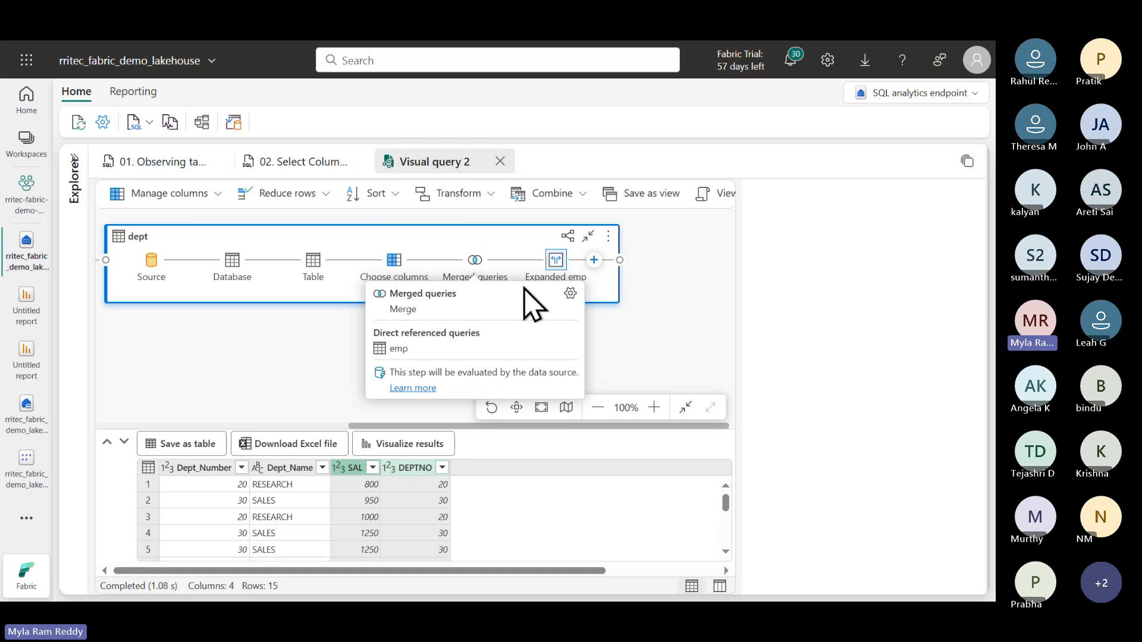
pyautogui.moveTo(548, 266)
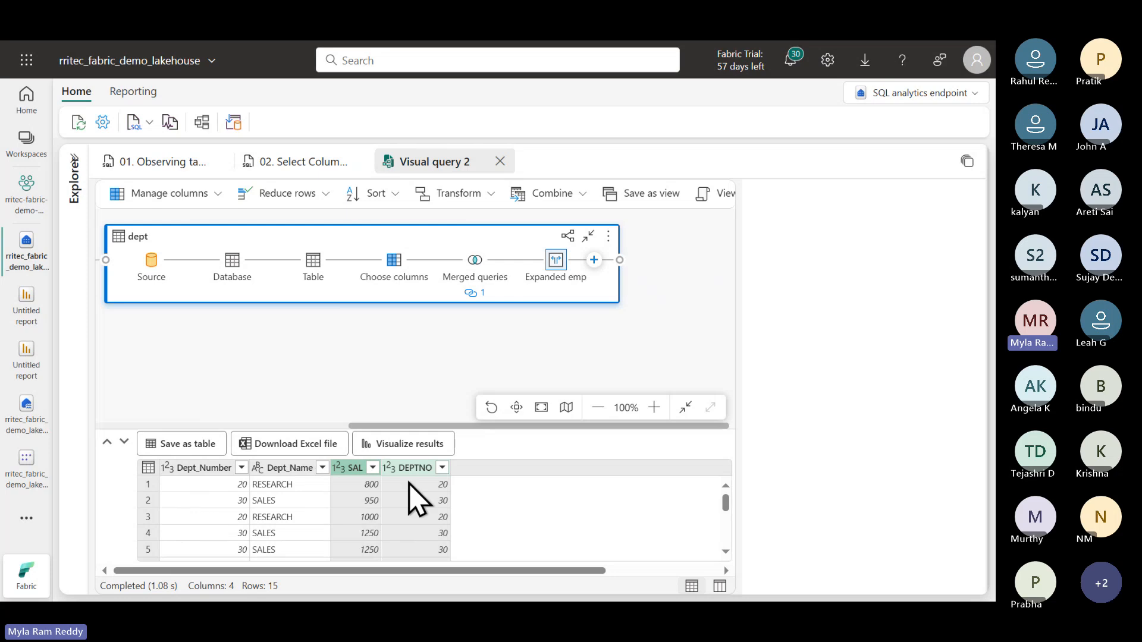
# Choose only the Dept_Name and SAL columns to keep in the expanded dept query
pyautogui.click(217, 195)
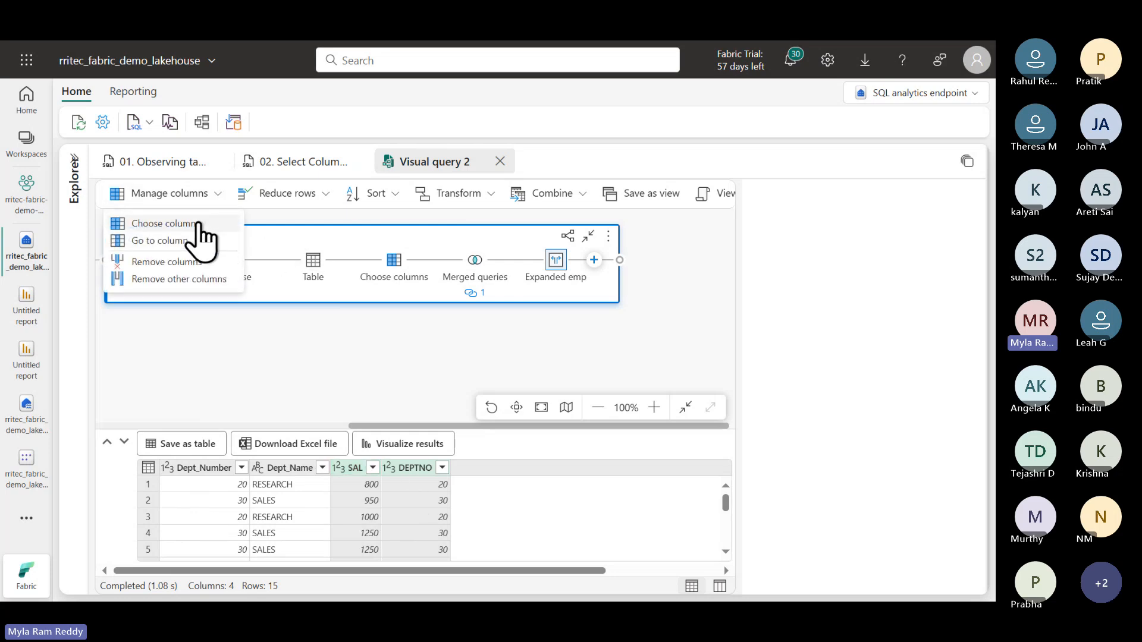
pyautogui.click(199, 224)
pyautogui.click(293, 365)
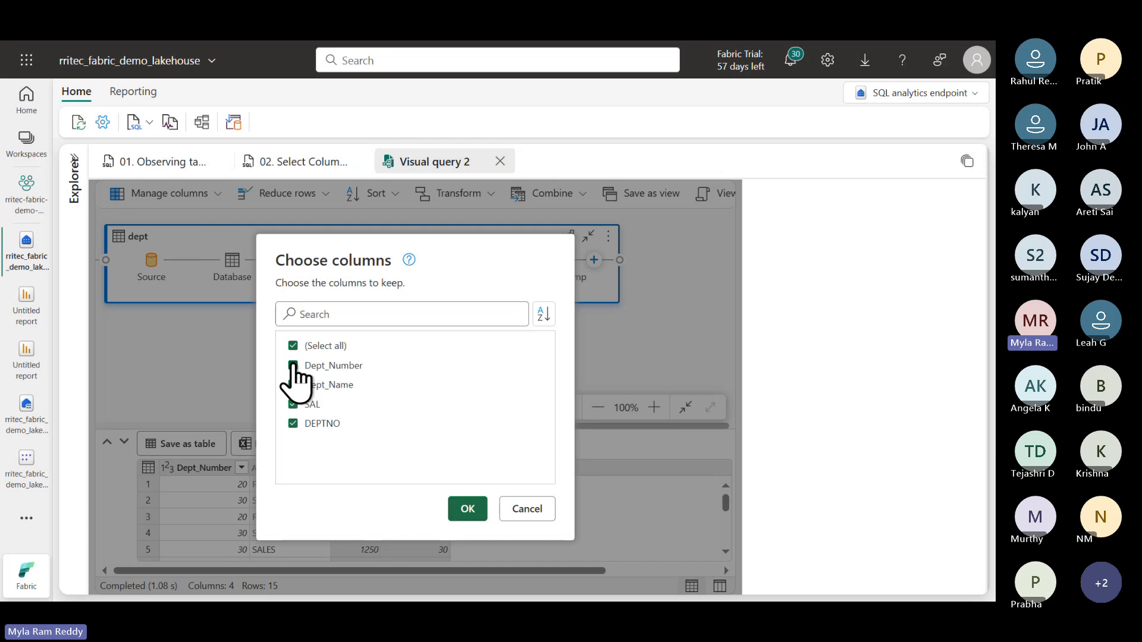
pyautogui.click(293, 424)
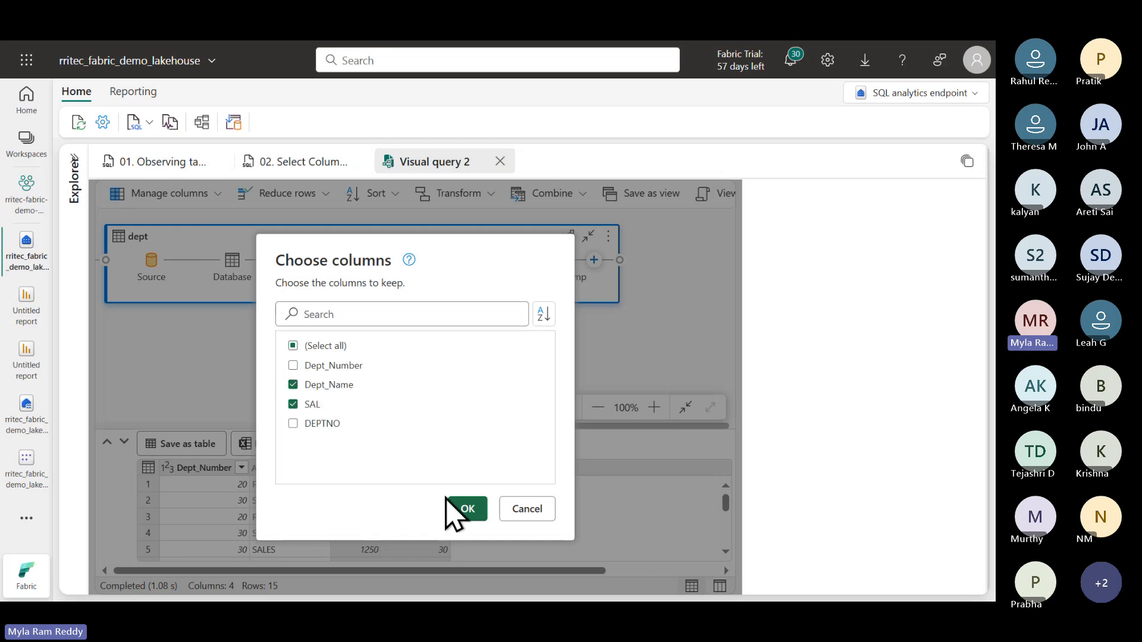
pyautogui.click(467, 509)
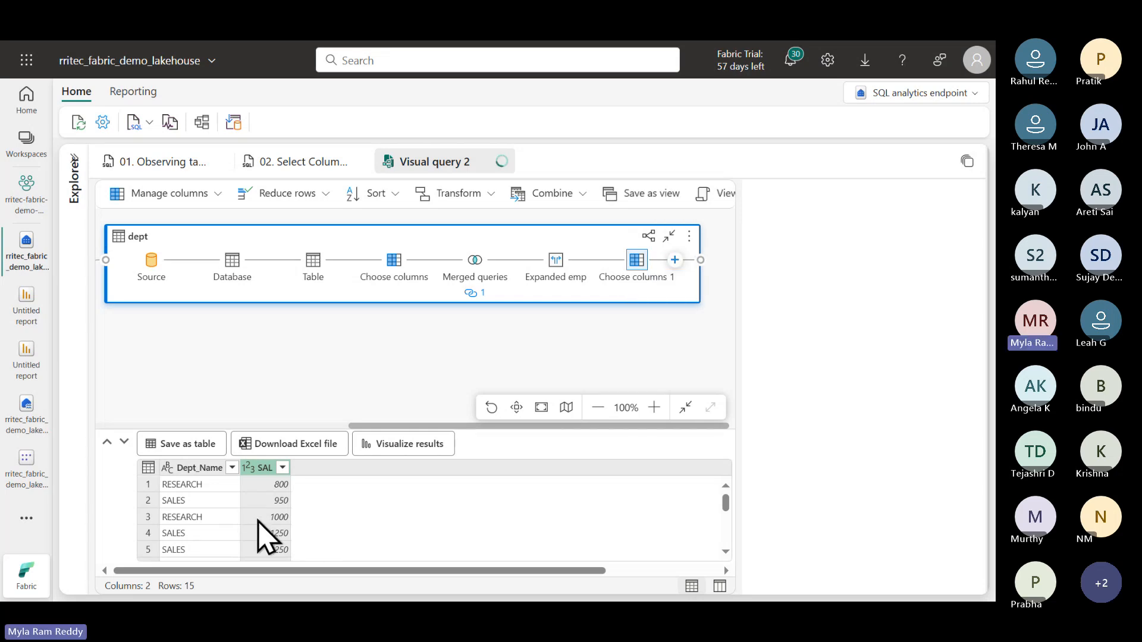
pyautogui.scroll(-4, 262, 535)
pyautogui.scroll(4, 265, 538)
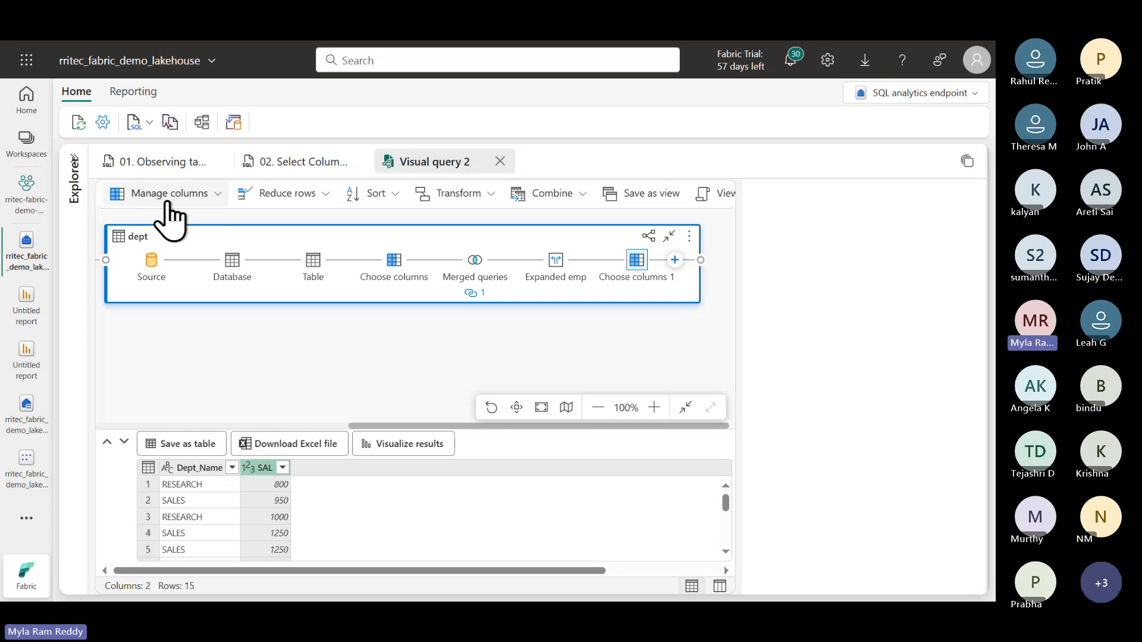
# Group the dept query's rows by Dept_Name, adding a TotalSal column that sums SAL
pyautogui.click(494, 201)
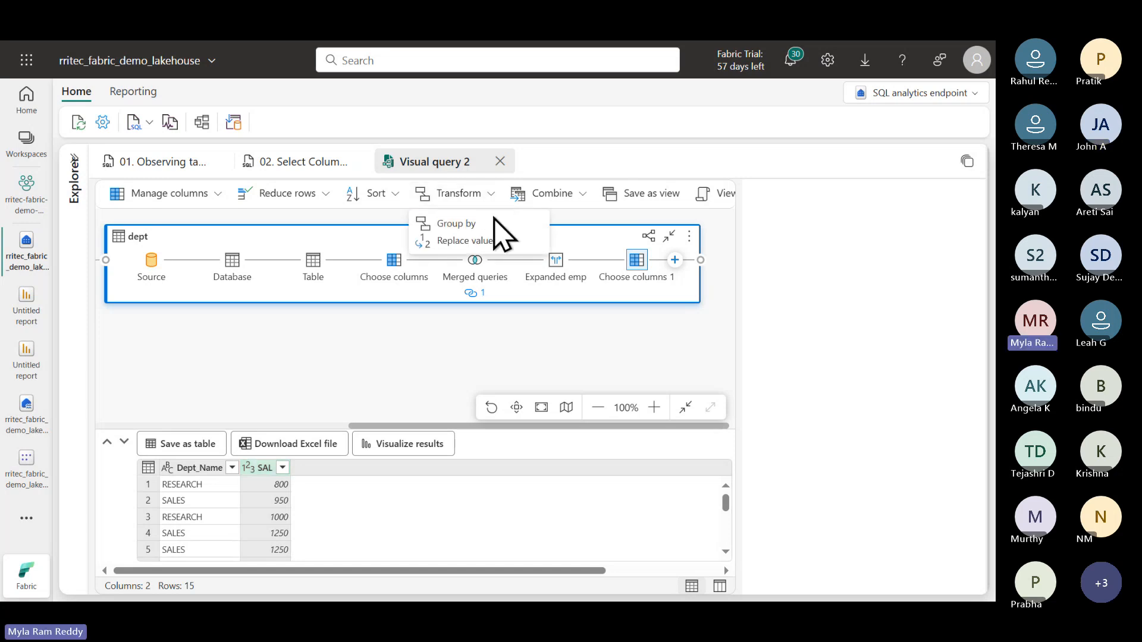
pyautogui.click(458, 225)
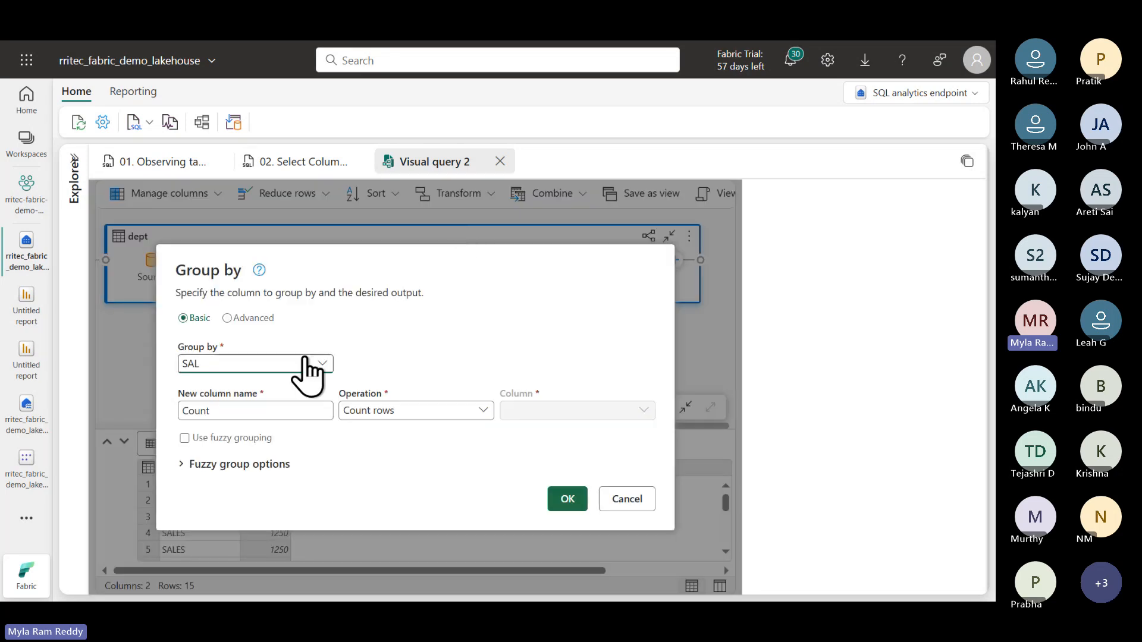
pyautogui.click(233, 364)
pyautogui.click(219, 385)
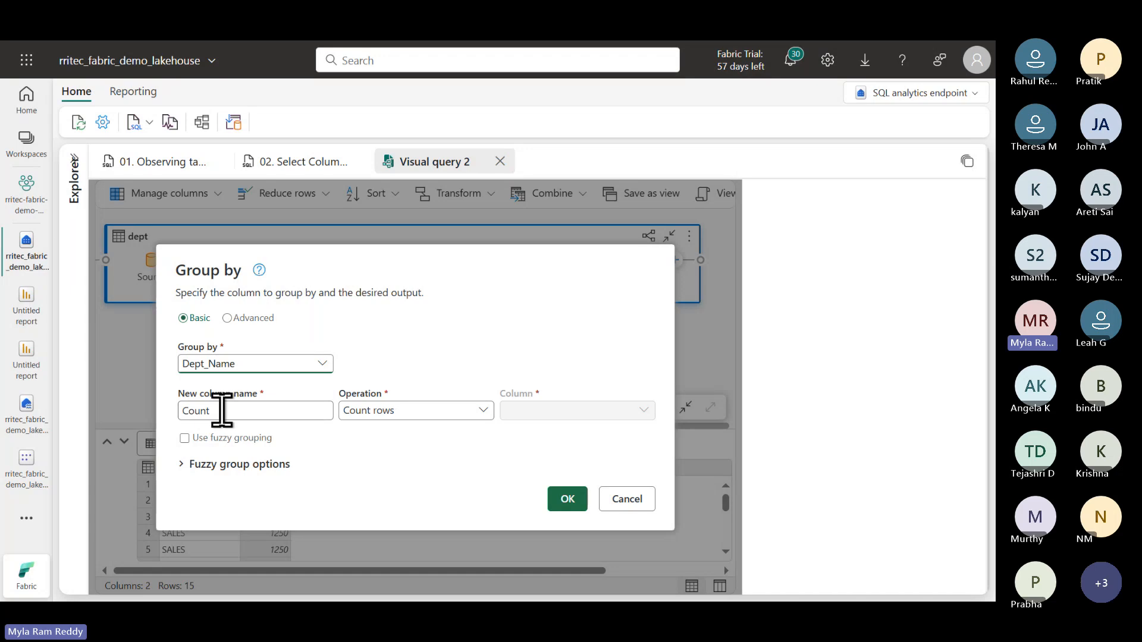
pyautogui.click(221, 410)
pyautogui.moveTo(221, 411); pyautogui.dragTo(173, 429)
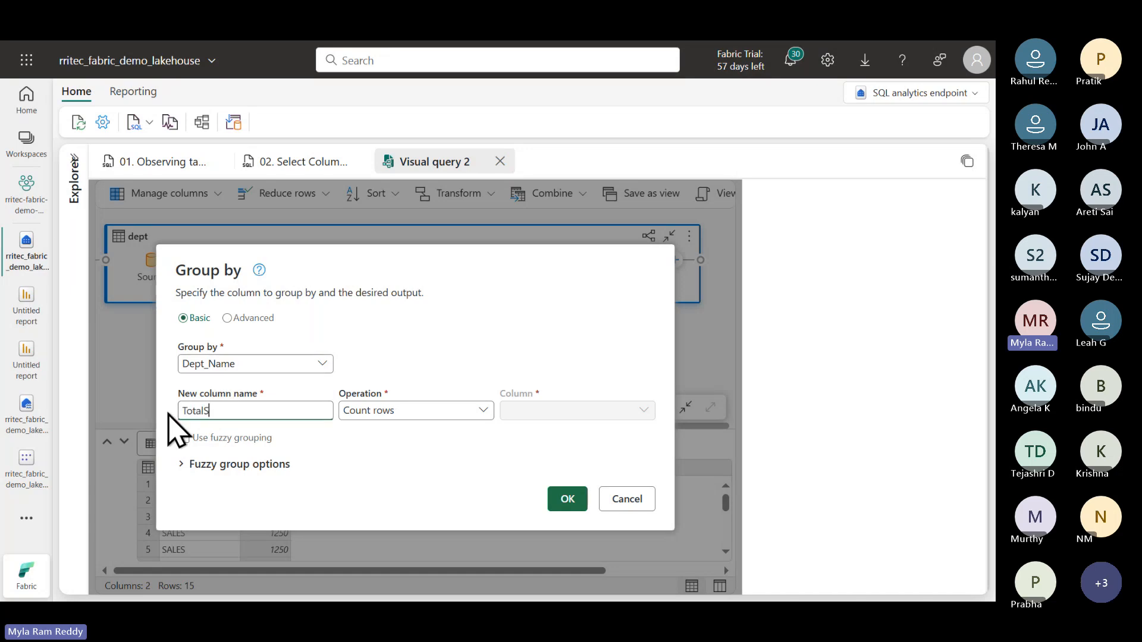
pyautogui.click(408, 417)
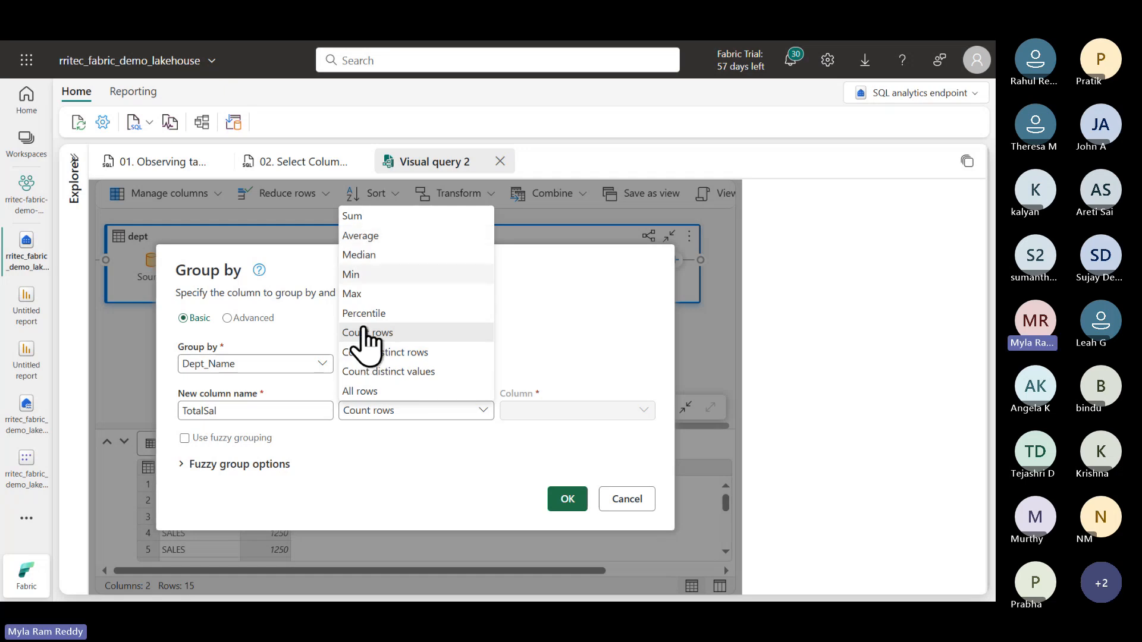
pyautogui.click(362, 216)
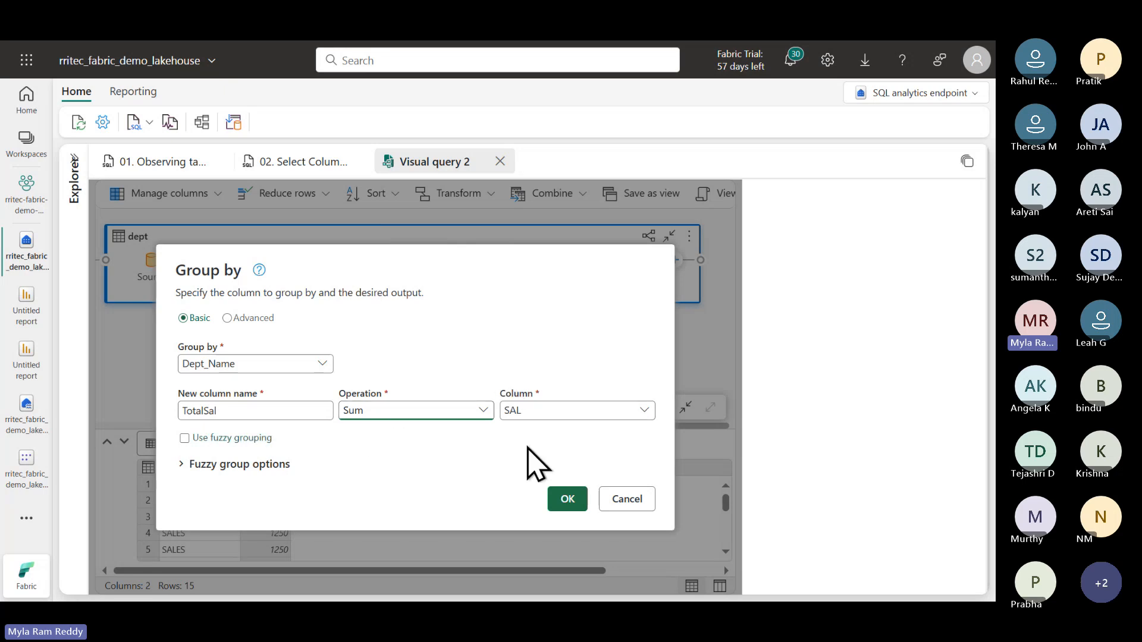
pyautogui.click(566, 501)
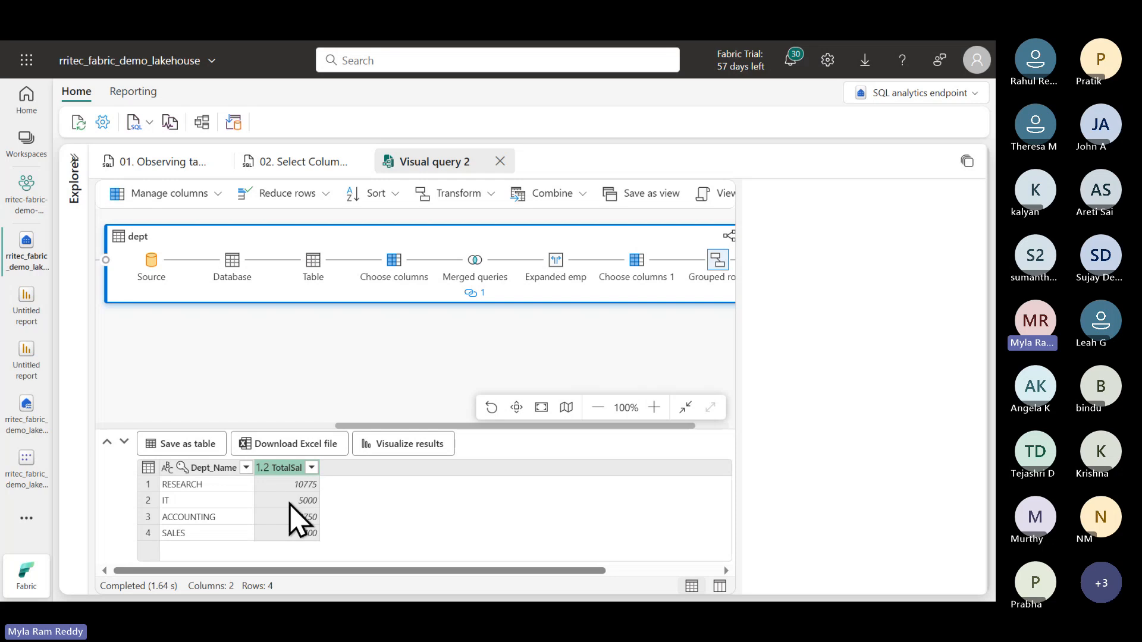
# Switch to the GitHub notes and review Example 2, marking how its WHERE and ORDER BY clauses map to the visual query's filter and sort steps
pyautogui.hotkey('alt', 'Tab')
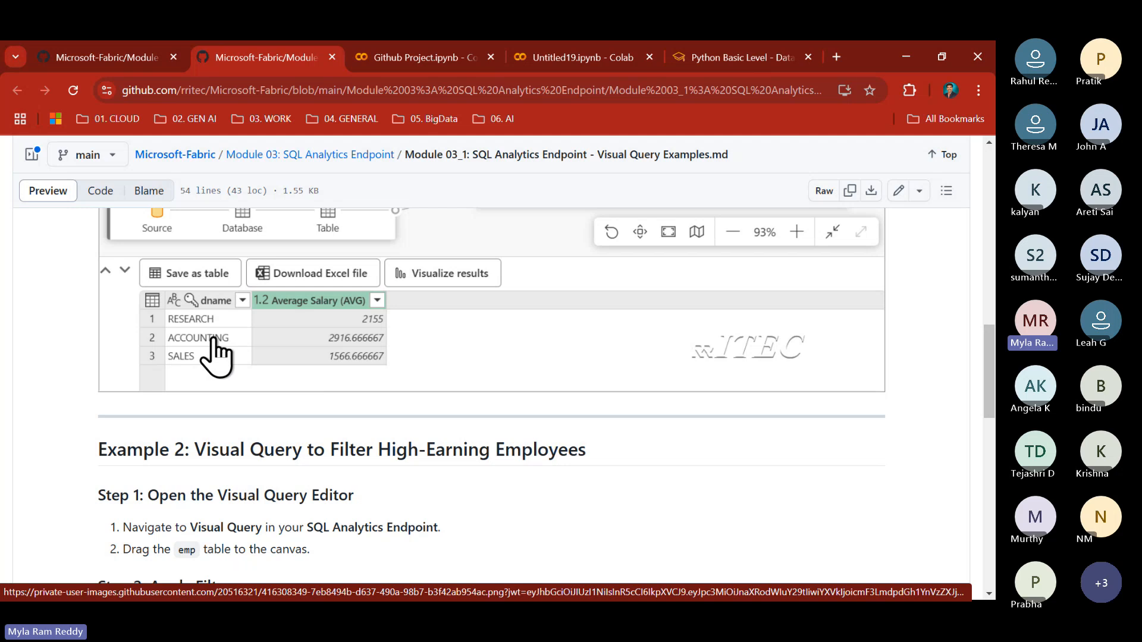
pyautogui.scroll(-2, 331, 392)
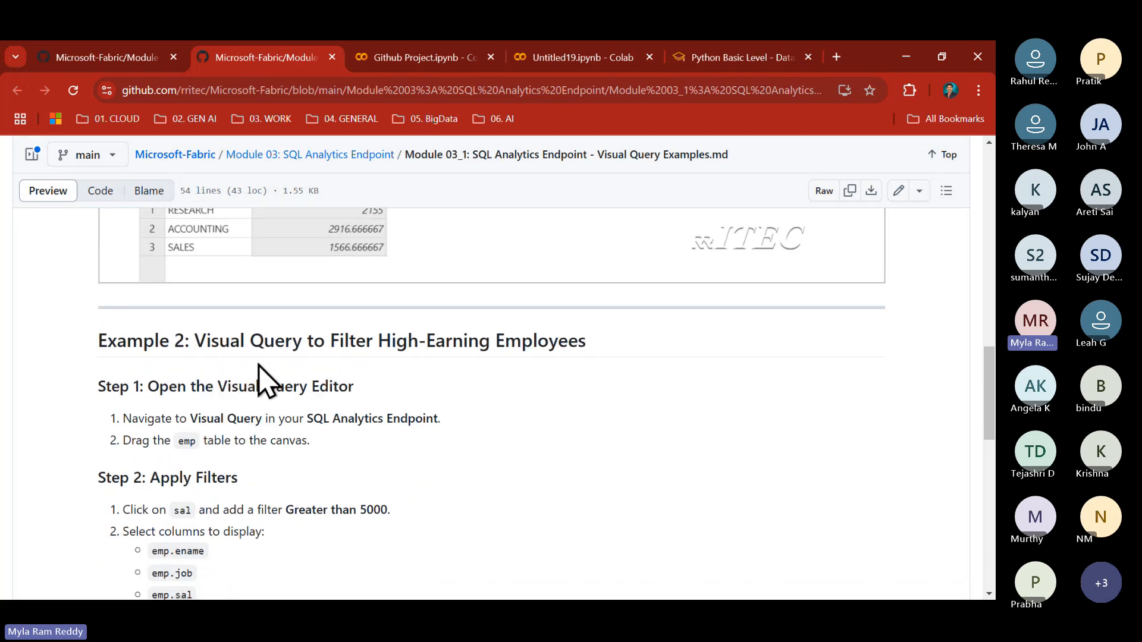
pyautogui.scroll(-8, 369, 368)
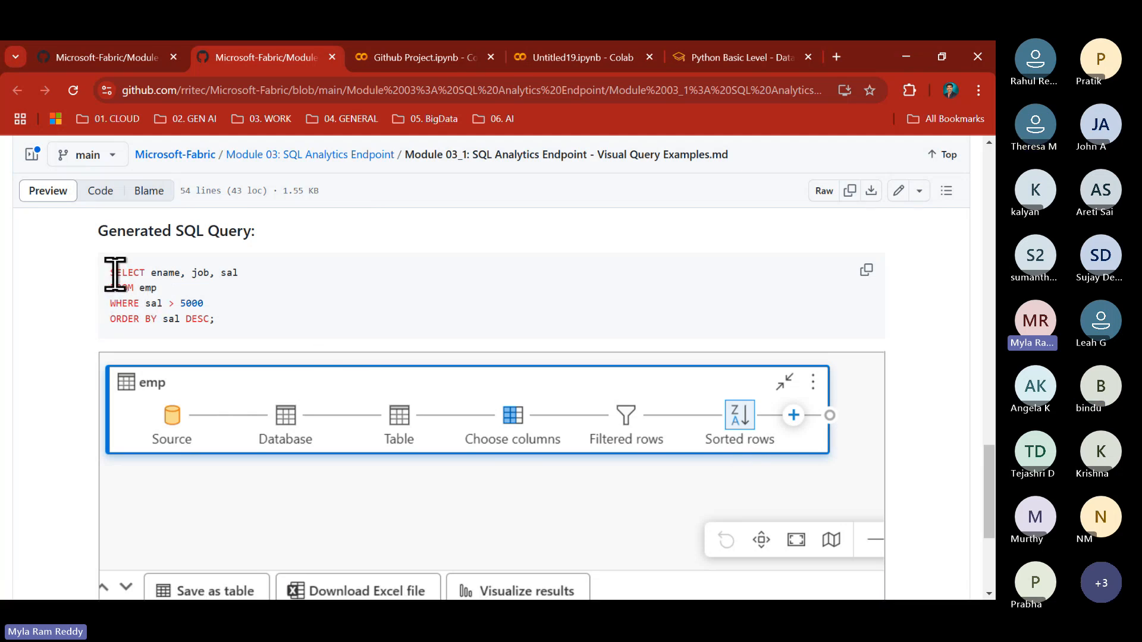
pyautogui.moveTo(113, 278); pyautogui.dragTo(215, 313)
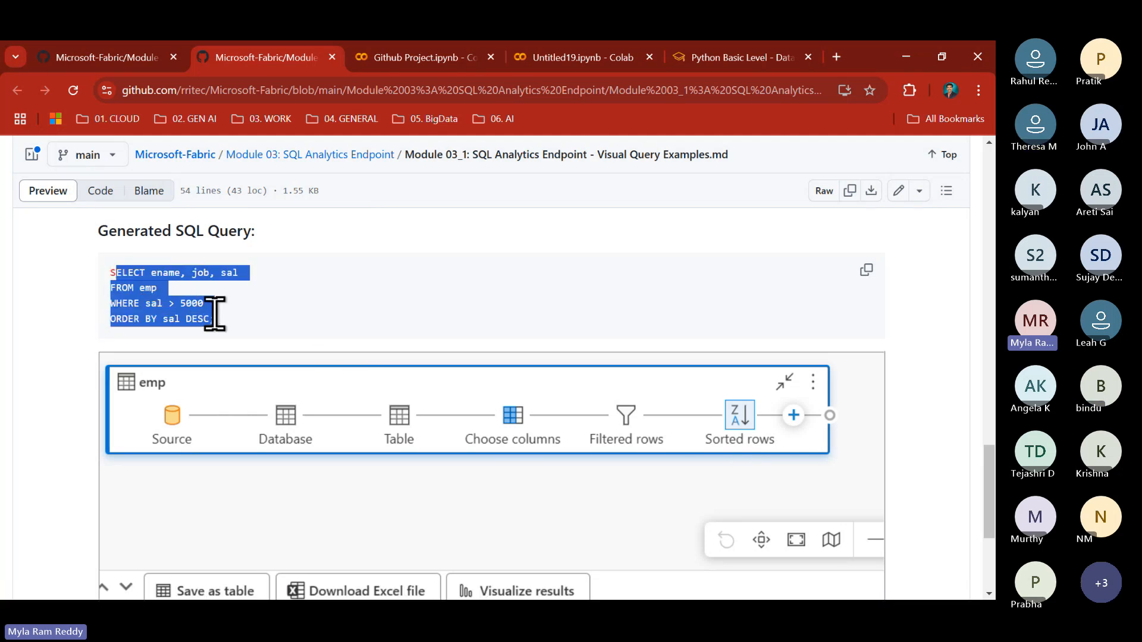
pyautogui.click(111, 303)
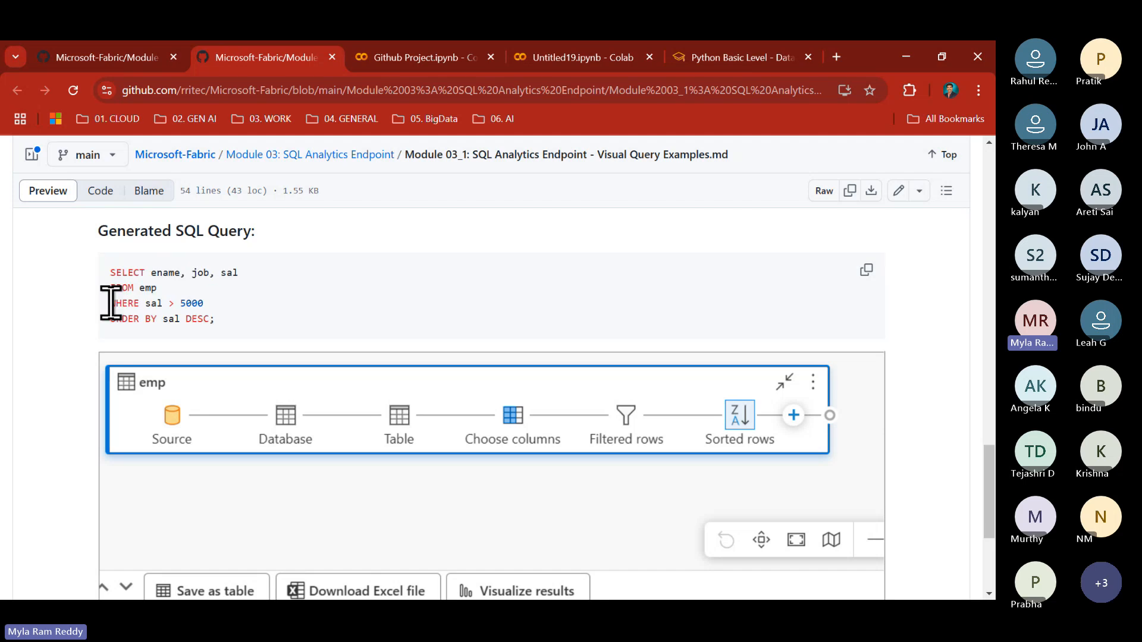
pyautogui.moveTo(111, 303)
pyautogui.mouseDown()
pyautogui.moveTo(394, 302)
pyautogui.moveTo(627, 388)
pyautogui.moveTo(629, 401)
pyautogui.mouseUp()
pyautogui.hotkey('ctrl', '2')
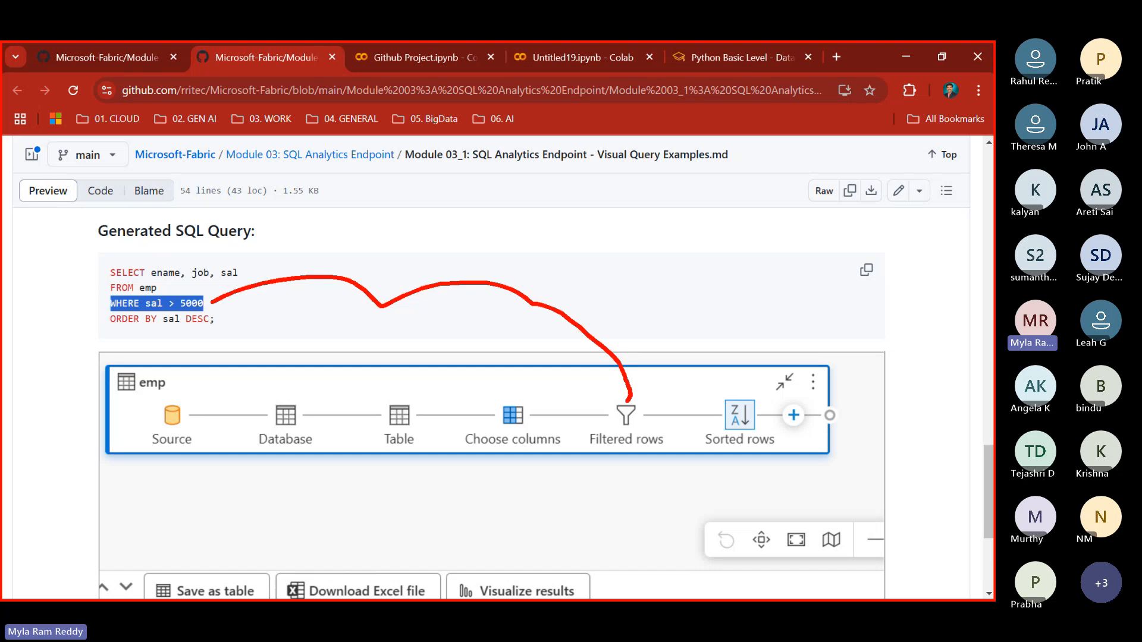
pyautogui.moveTo(116, 328)
pyautogui.mouseDown()
pyautogui.moveTo(525, 307)
pyautogui.moveTo(694, 328)
pyautogui.moveTo(756, 432)
pyautogui.mouseUp()
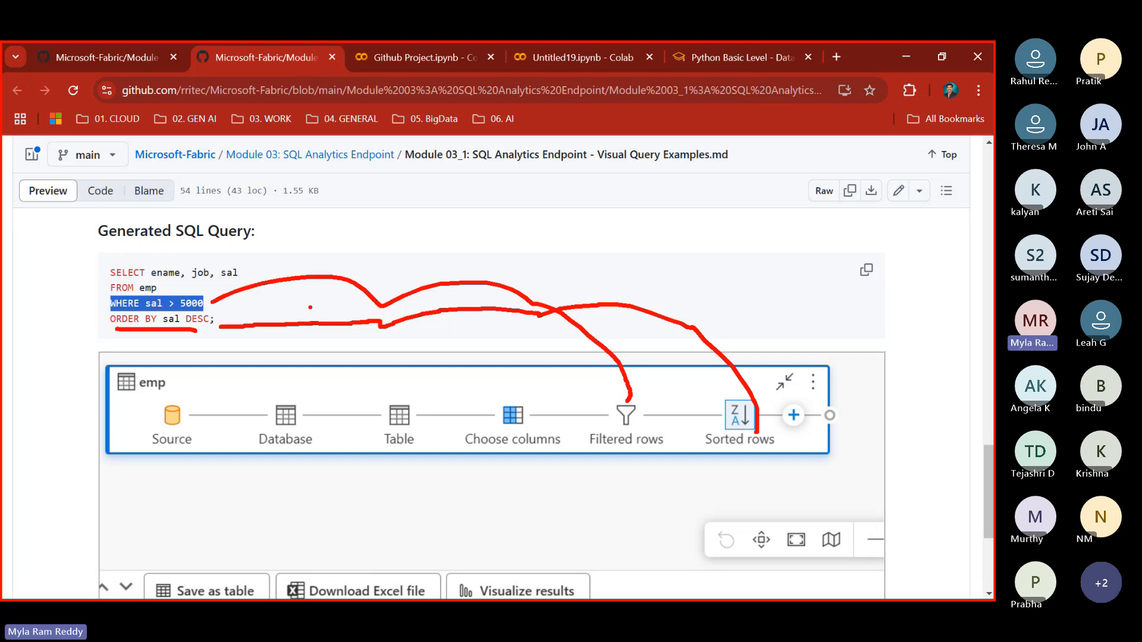
pyautogui.press('Escape')
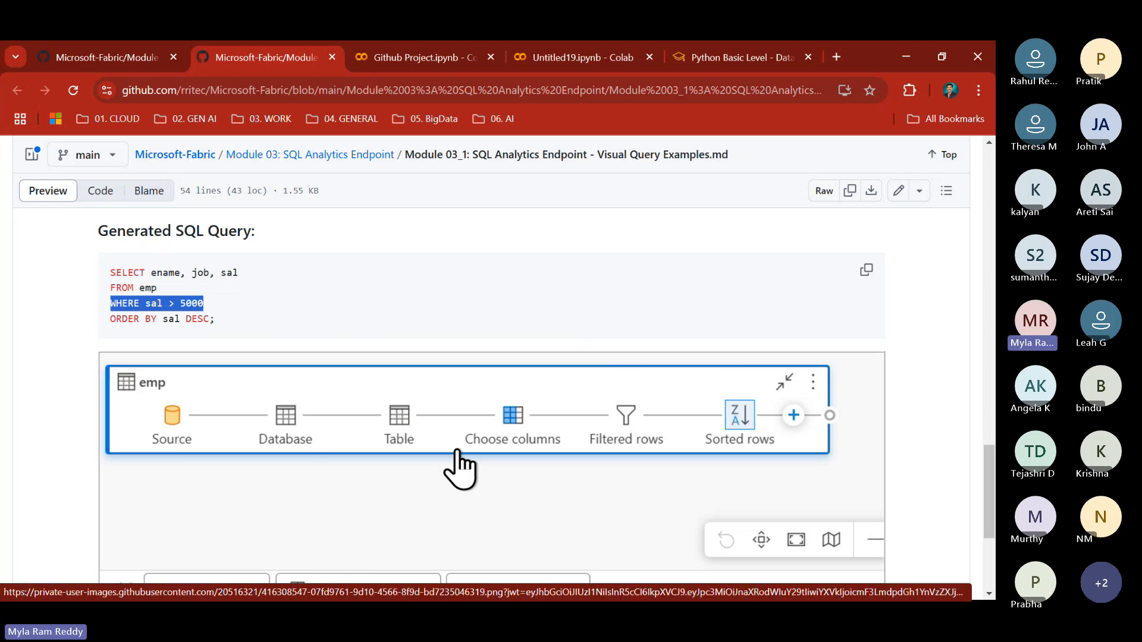
pyautogui.scroll(-4, 461, 470)
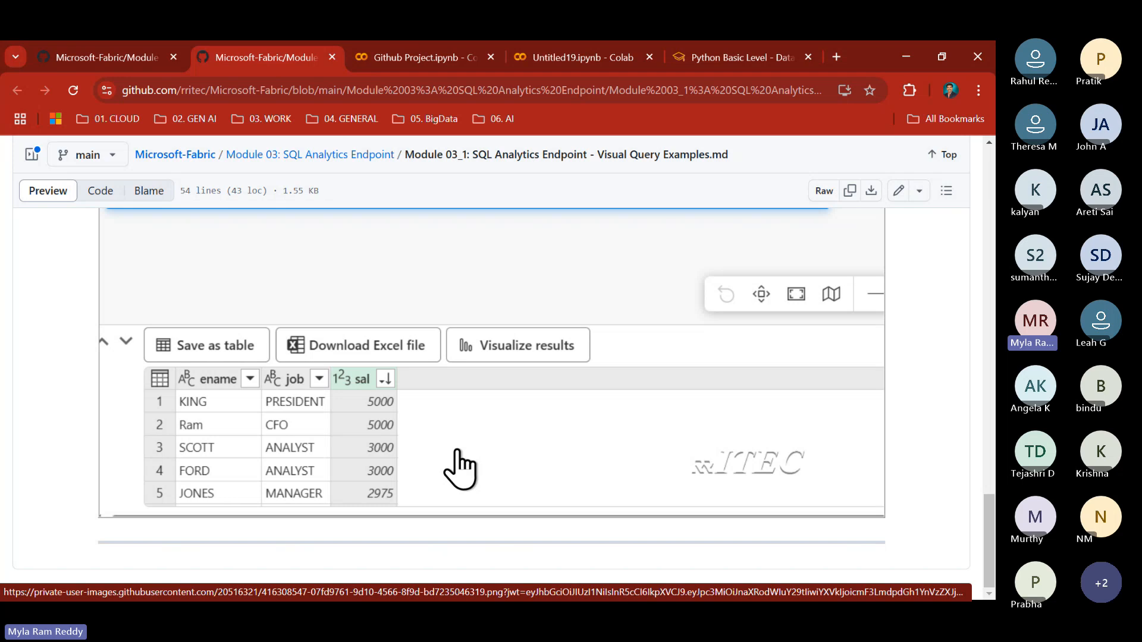
pyautogui.scroll(20, 461, 470)
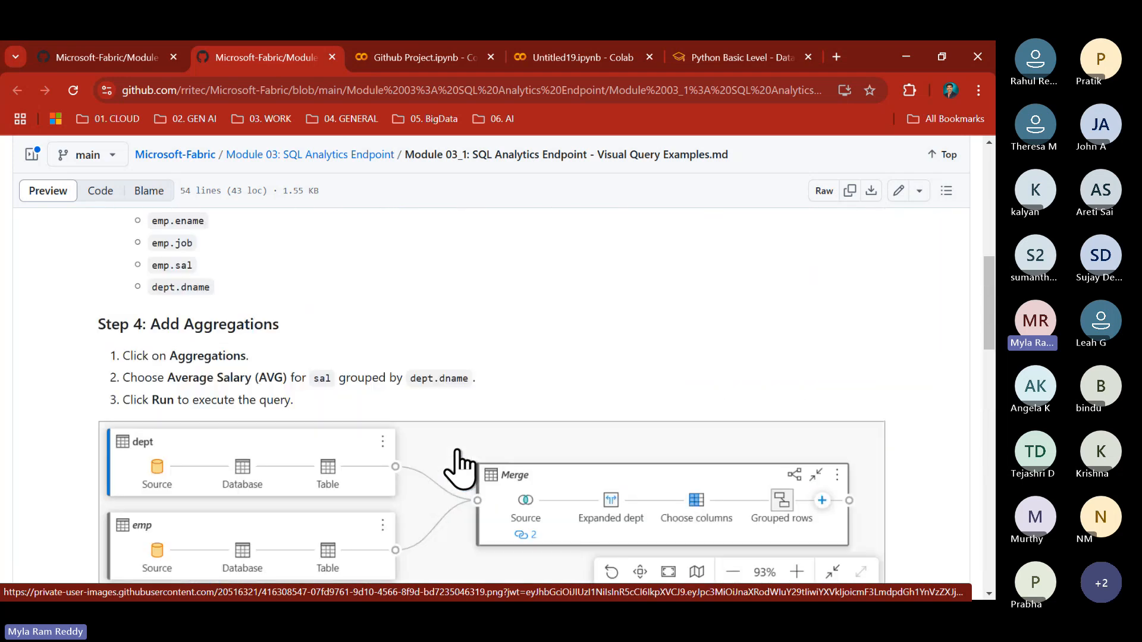
pyautogui.scroll(12, 458, 452)
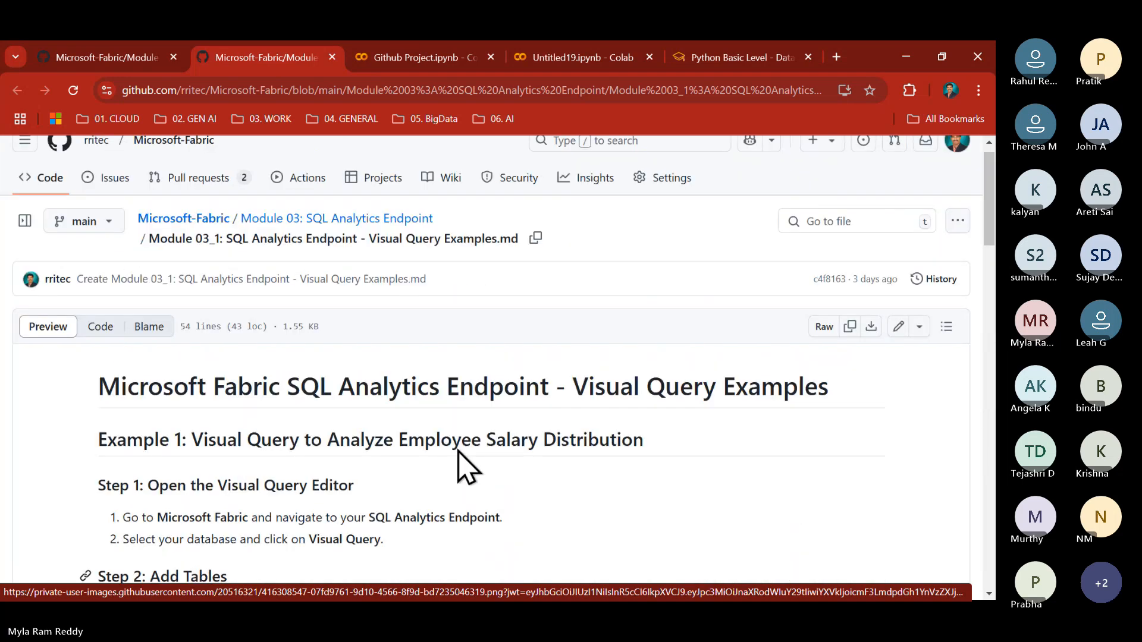
pyautogui.scroll(1, 459, 452)
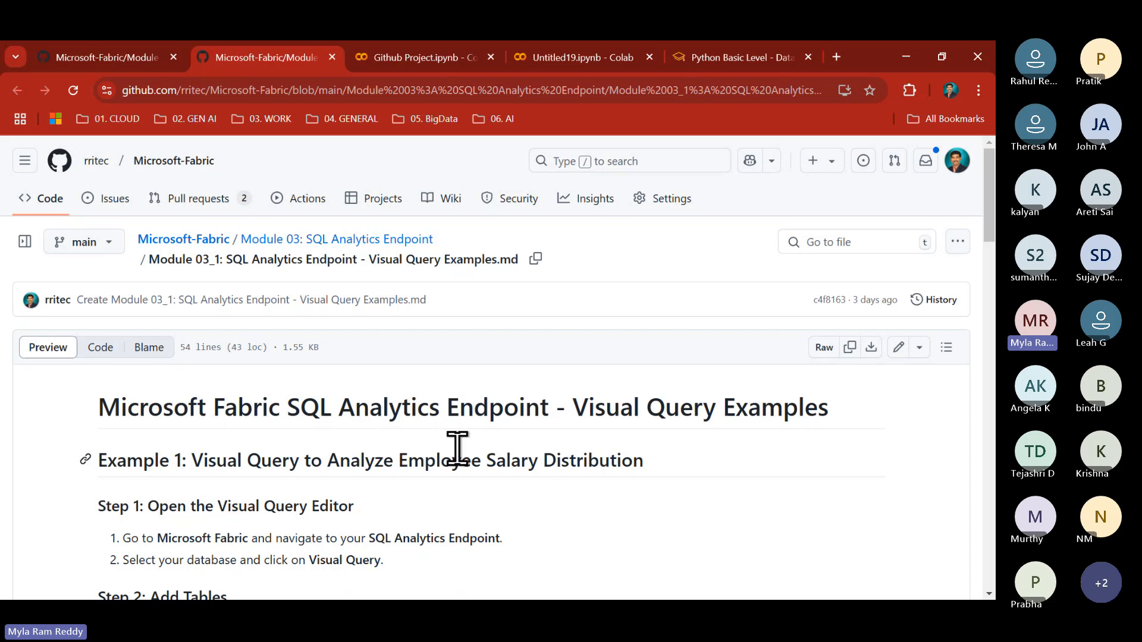
# Switch to the Teams meeting and request to stop the recording and transcription
pyautogui.hotkey('alt', 'Tab')
pyautogui.hotkey('alt', 'Tab')
pyautogui.hotkey('alt', 'Tab')
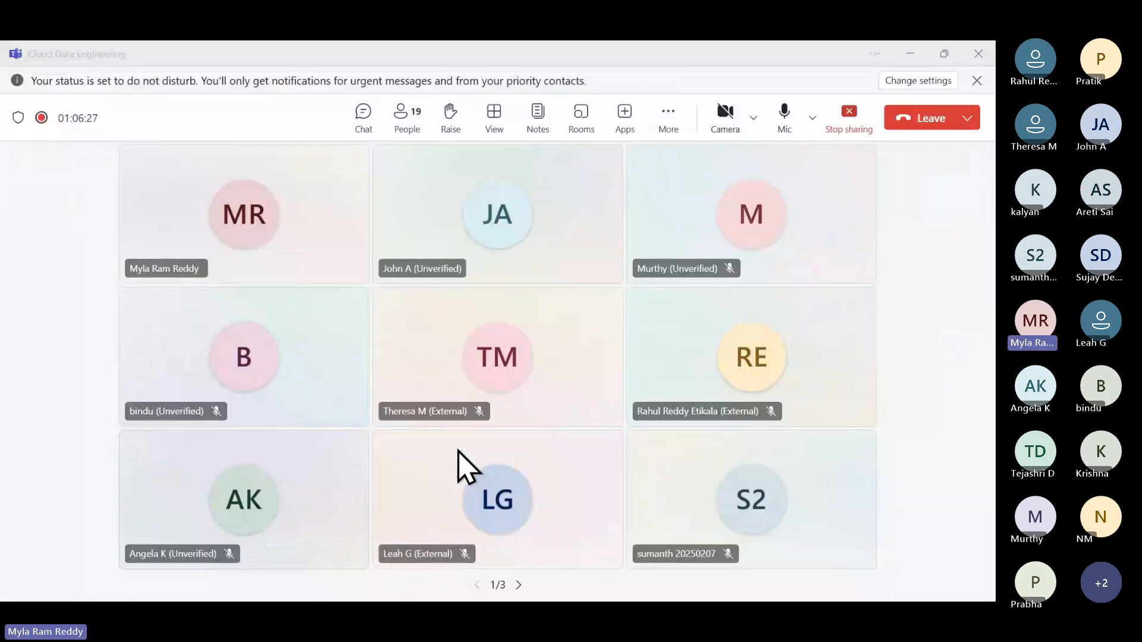
pyautogui.click(668, 117)
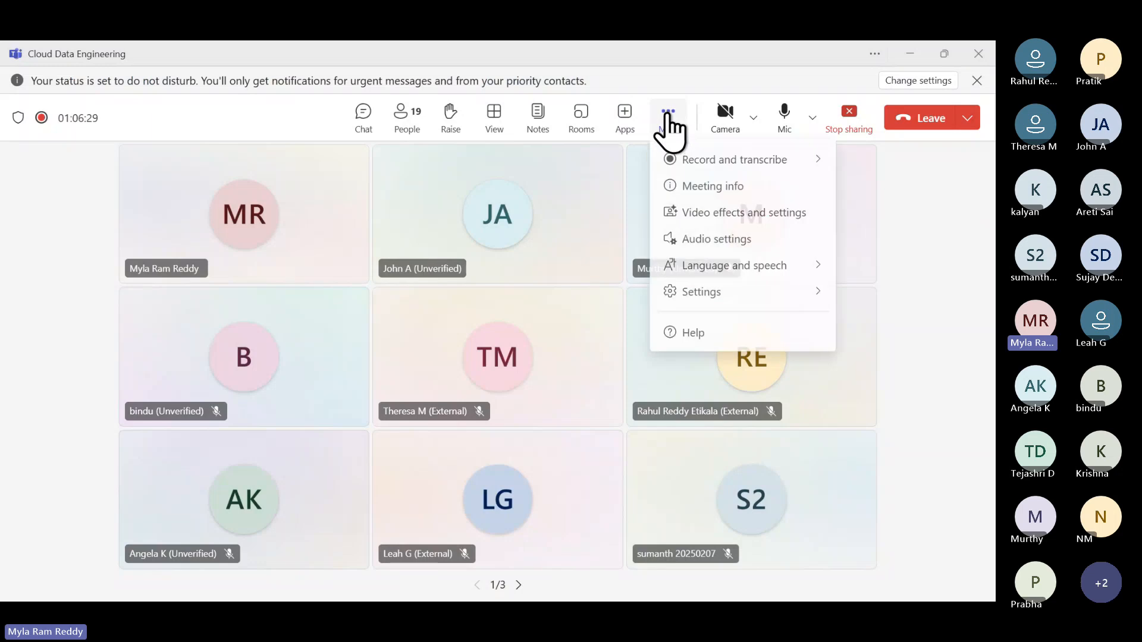
pyautogui.moveTo(694, 171)
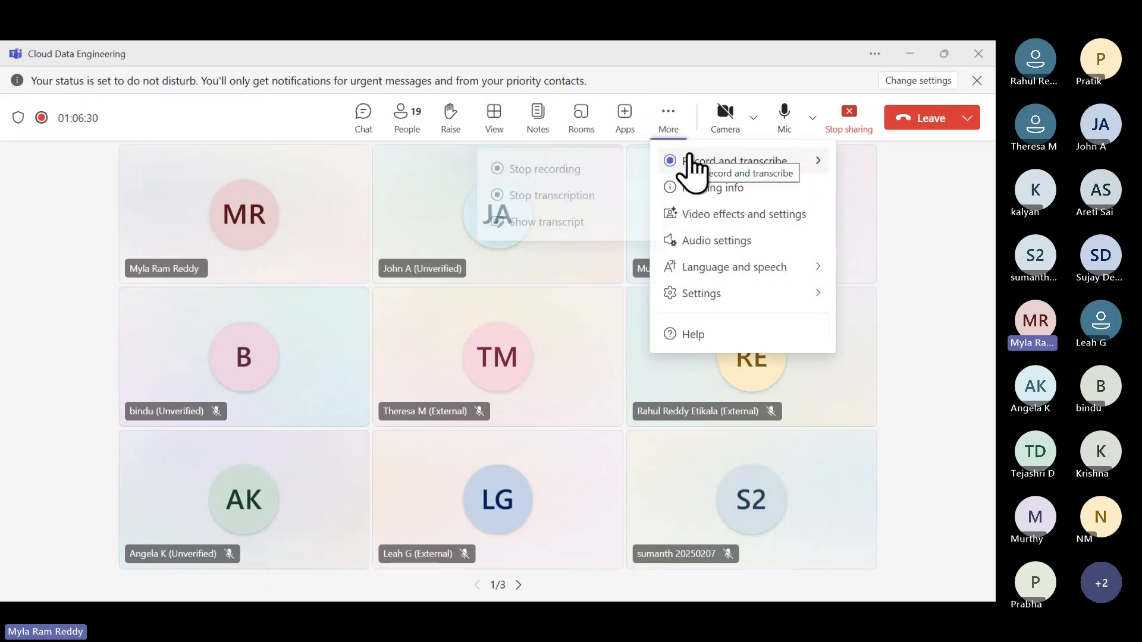
pyautogui.click(578, 172)
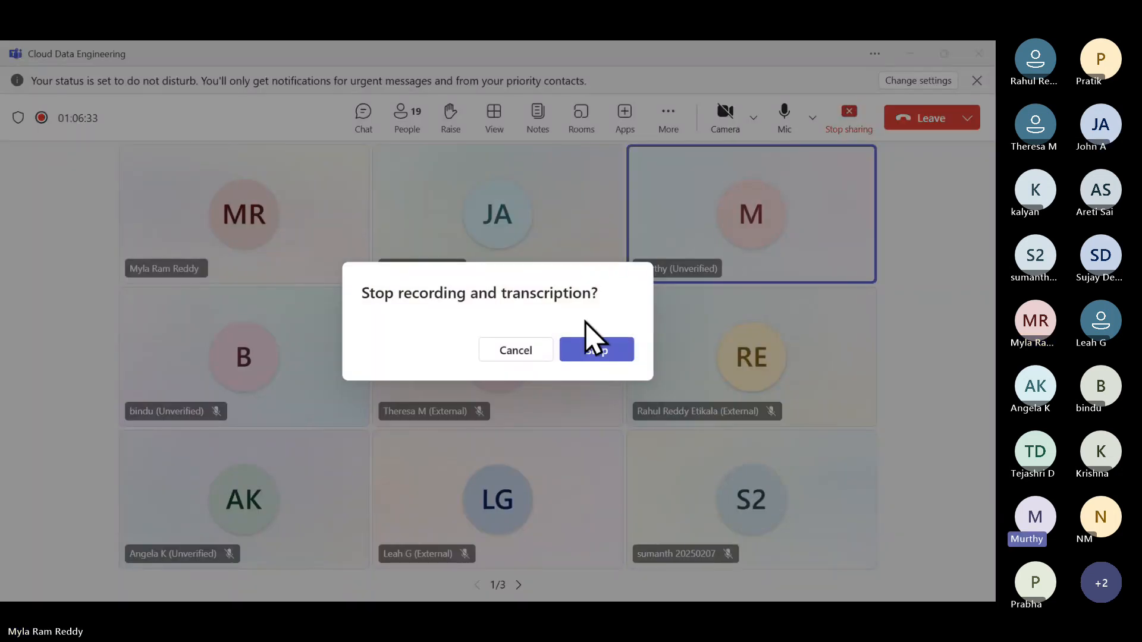